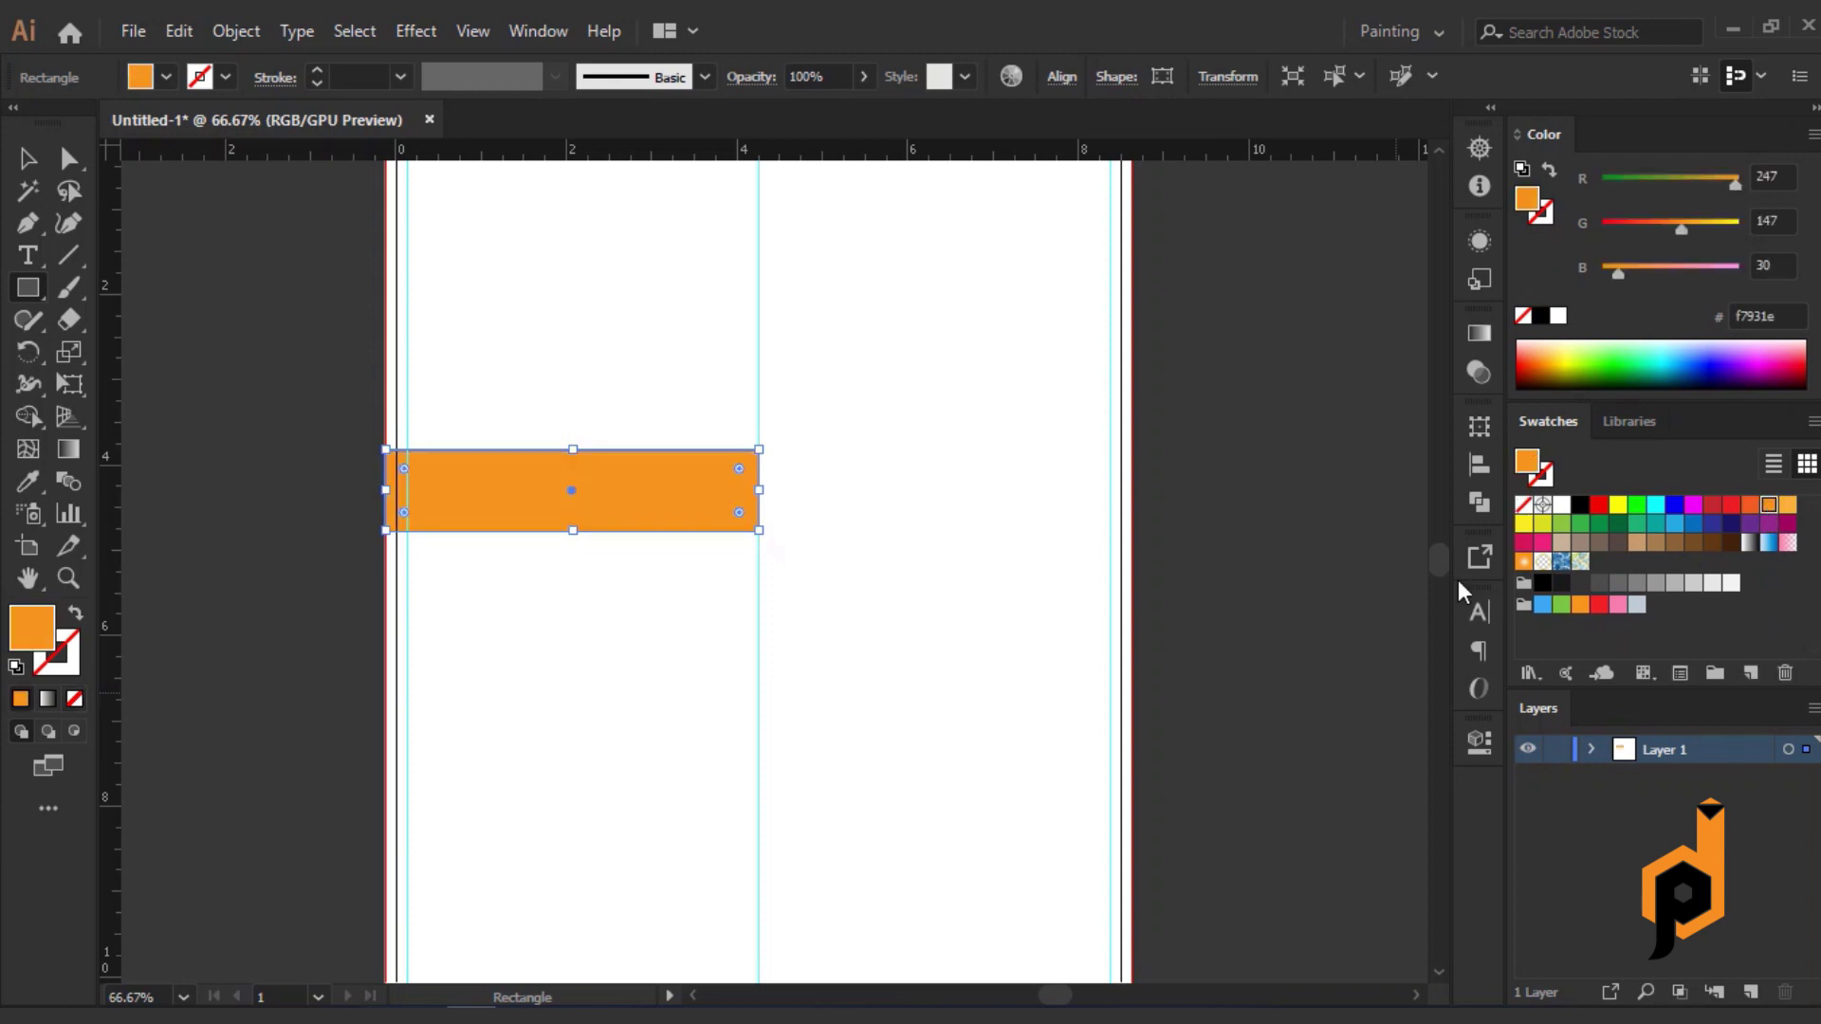
Rotate the orange rectangle counterclockwise so that it slopes upward toward the vertical centre guide.
{"action": "scroll", "coordinate": [749, 512], "scroll_direction": "up", "scroll_amount": 1}
{"action": "left_click", "coordinate": [23, 165]}
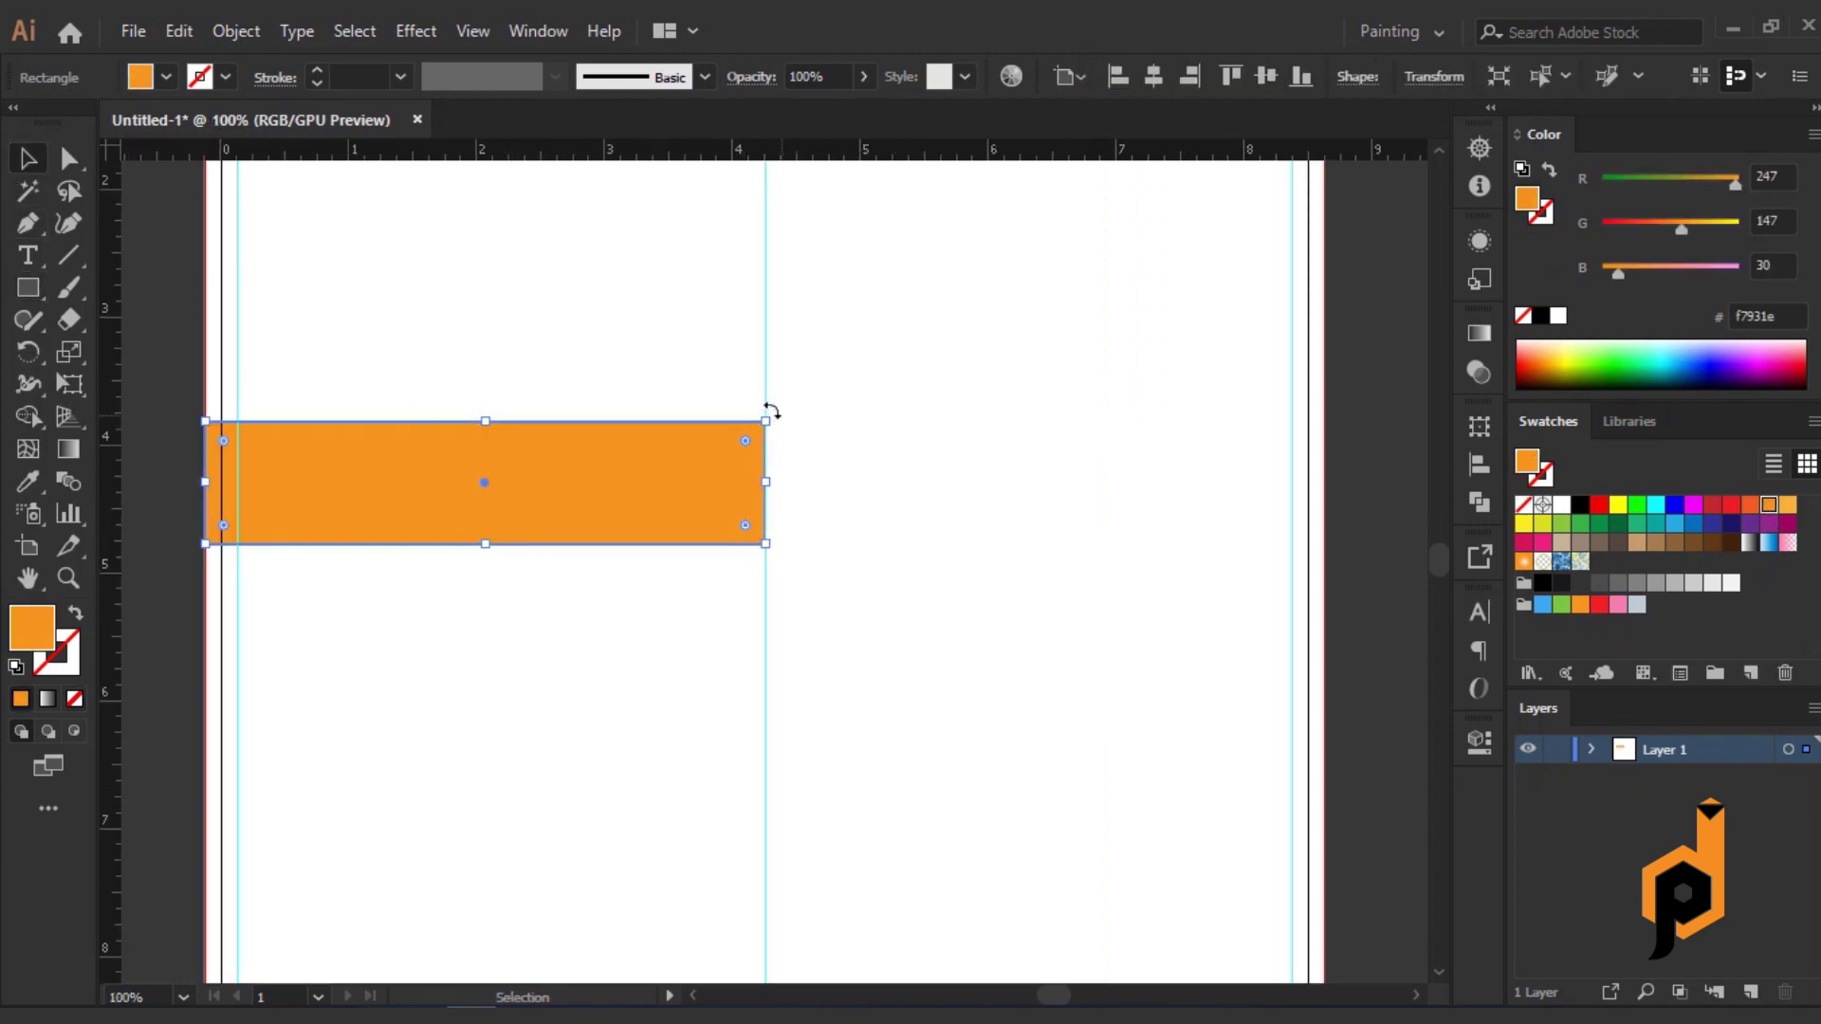
{"action": "left_click_drag", "start_coordinate": [772, 410], "coordinate": [736, 304]}
{"action": "scroll", "coordinate": [791, 432], "scroll_direction": "up", "scroll_amount": 4}
Select the rotated rectangle together with the vertical centre guide and align their right edges.
{"action": "left_click_drag", "start_coordinate": [789, 432], "coordinate": [655, 418]}
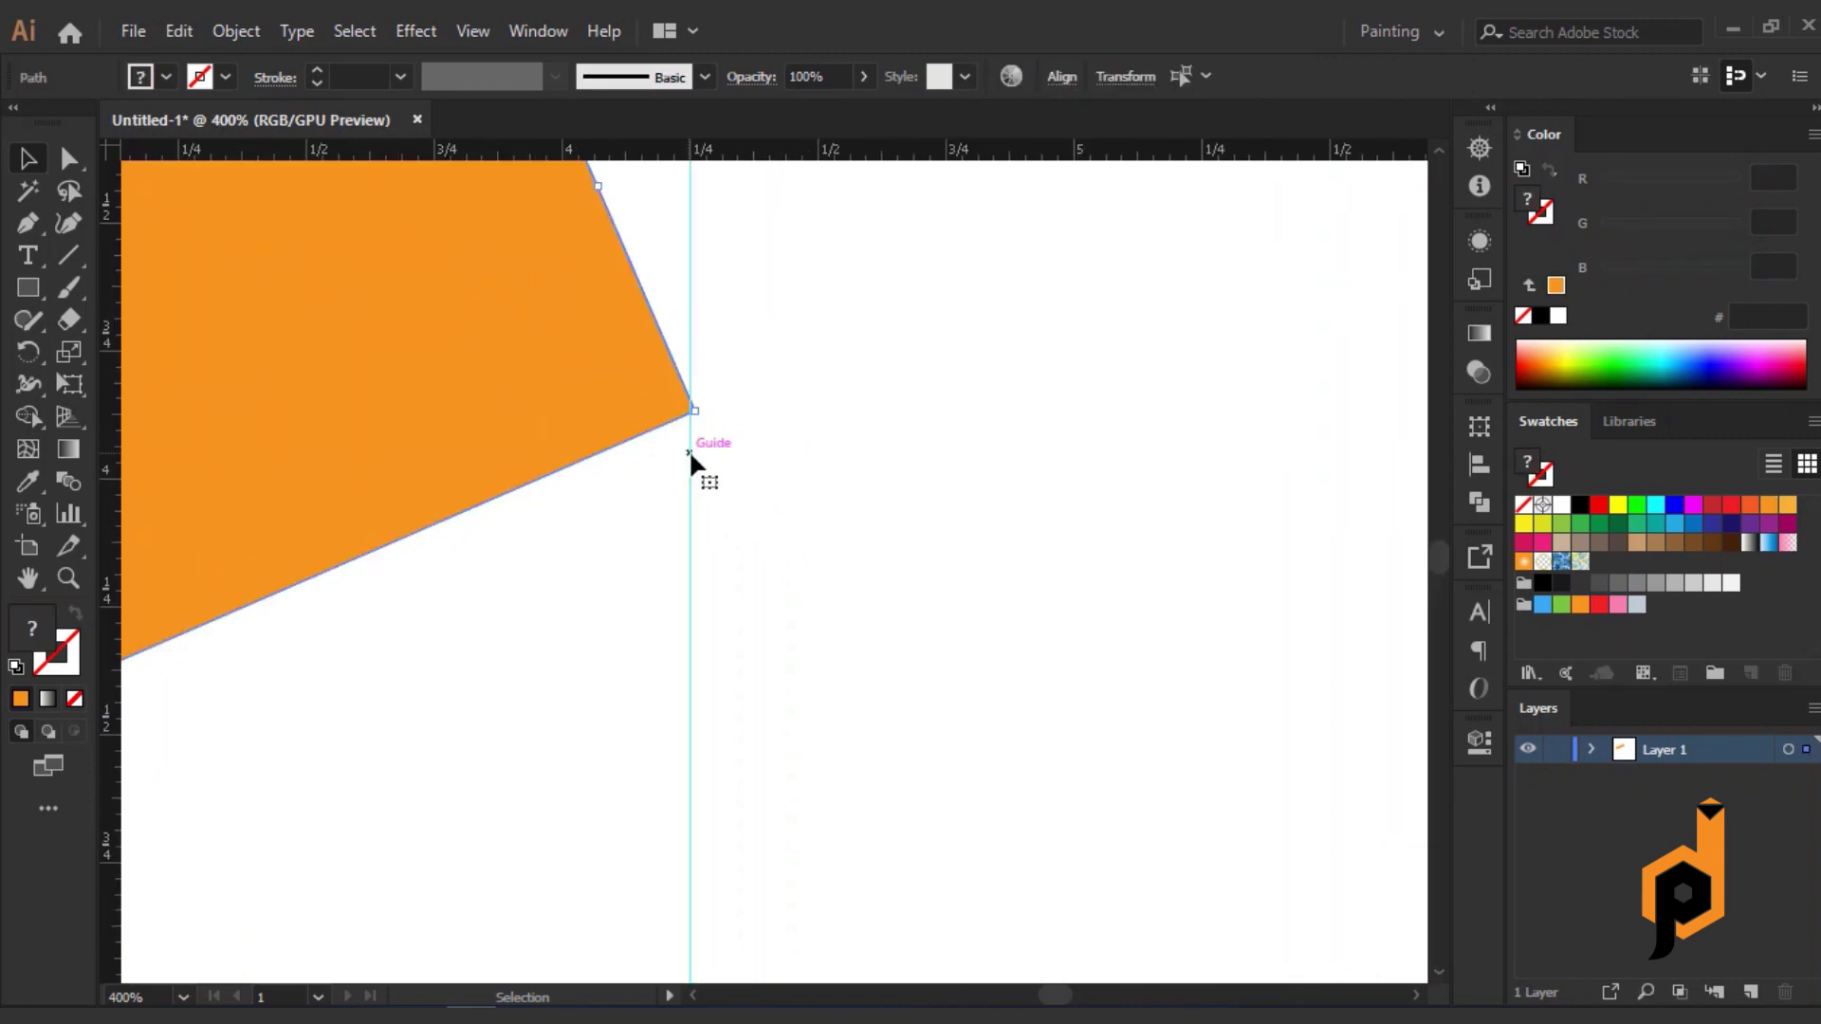
{"action": "left_click", "coordinate": [1474, 464]}
{"action": "left_click", "coordinate": [1267, 486]}
{"action": "left_click", "coordinate": [914, 558]}
{"action": "scroll", "coordinate": [828, 597], "scroll_direction": "down", "scroll_amount": 2}
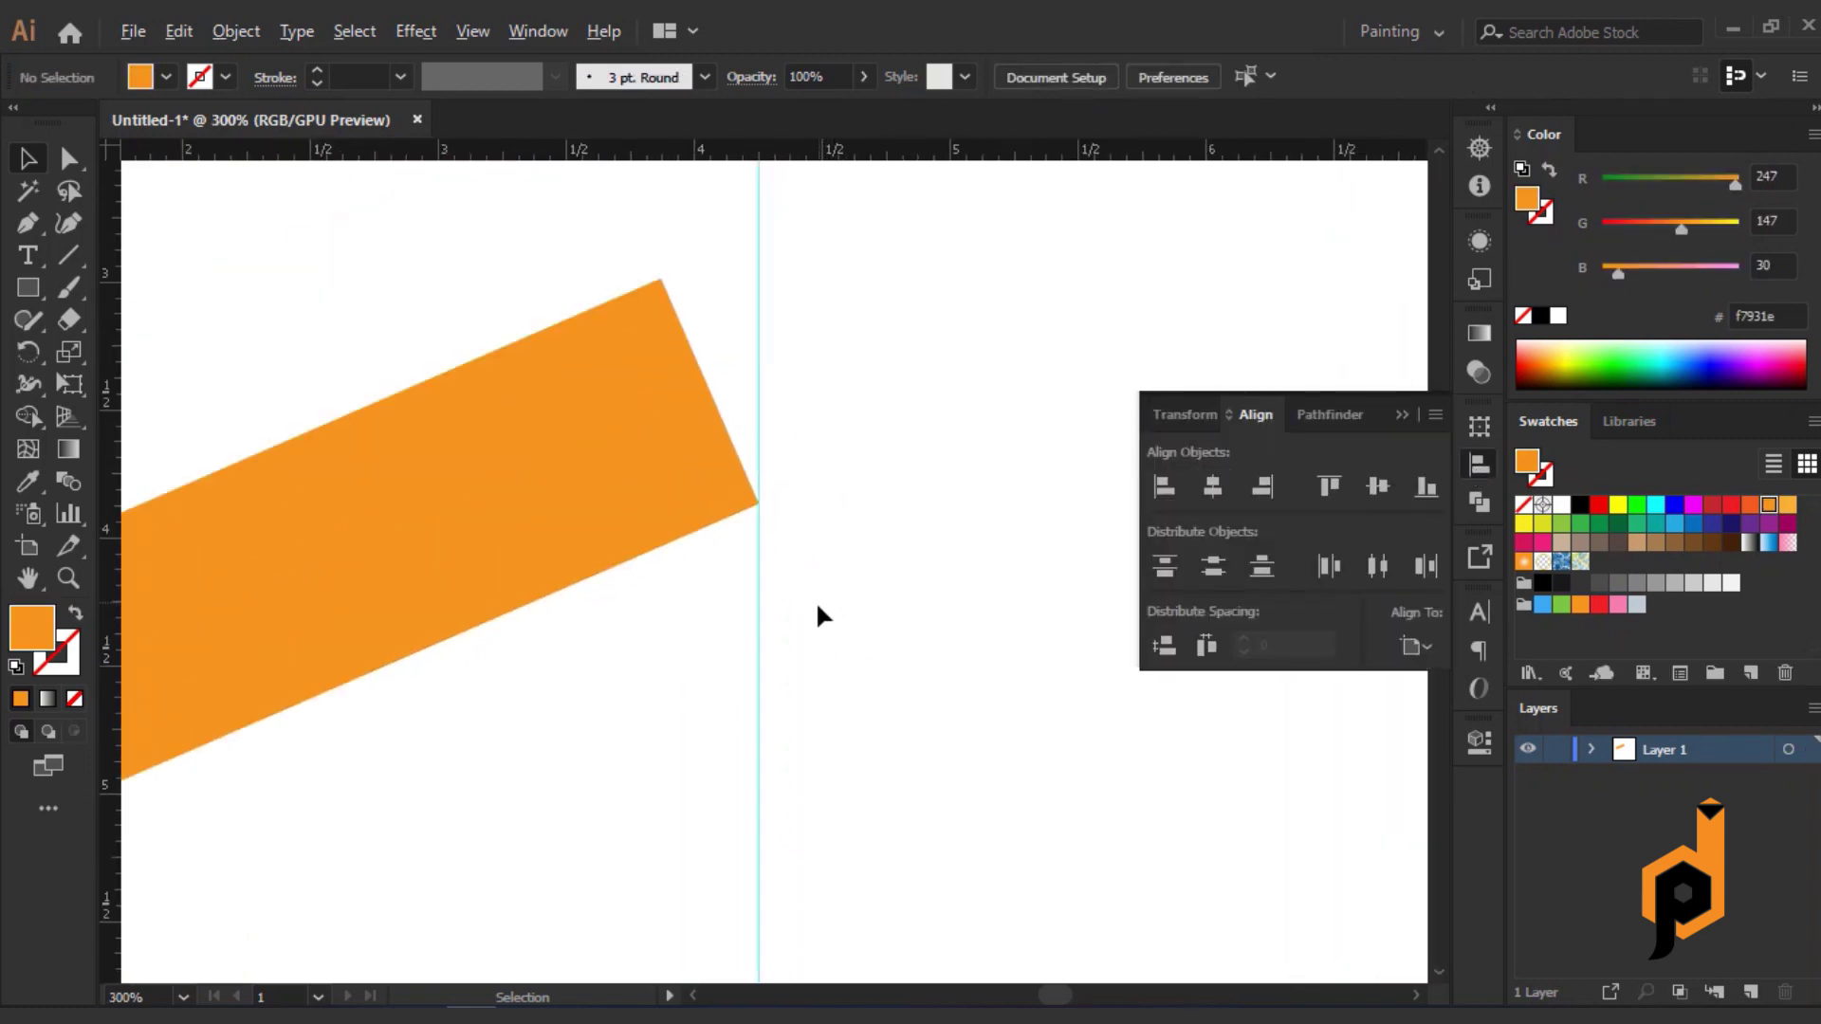
Move the rectangle's upper right anchor point onto the centre guide so that the bar's inner end is vertical.
{"action": "left_click", "coordinate": [685, 477]}
{"action": "scroll", "coordinate": [474, 313], "scroll_direction": "up", "scroll_amount": 1}
{"action": "left_click", "coordinate": [68, 159]}
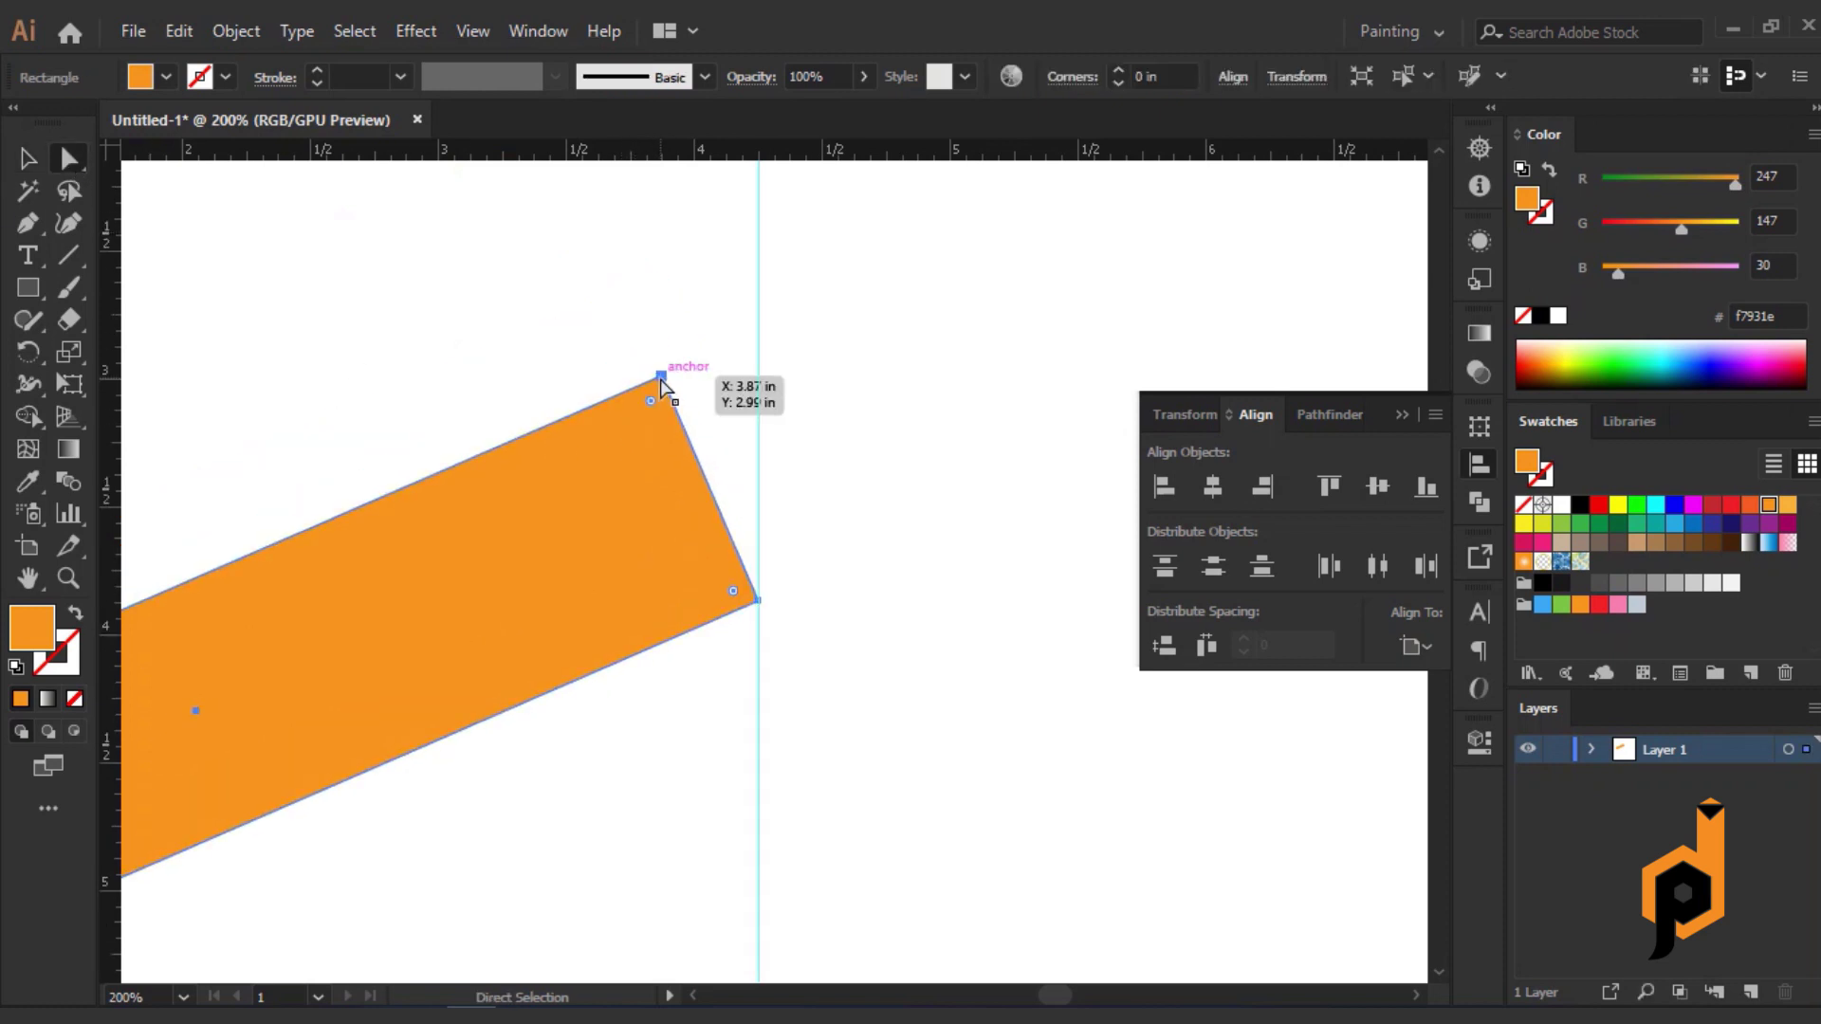
{"action": "left_click_drag", "start_coordinate": [661, 378], "coordinate": [759, 333]}
{"action": "scroll", "coordinate": [931, 446], "scroll_direction": "down", "scroll_amount": 1, "text": "alt"}
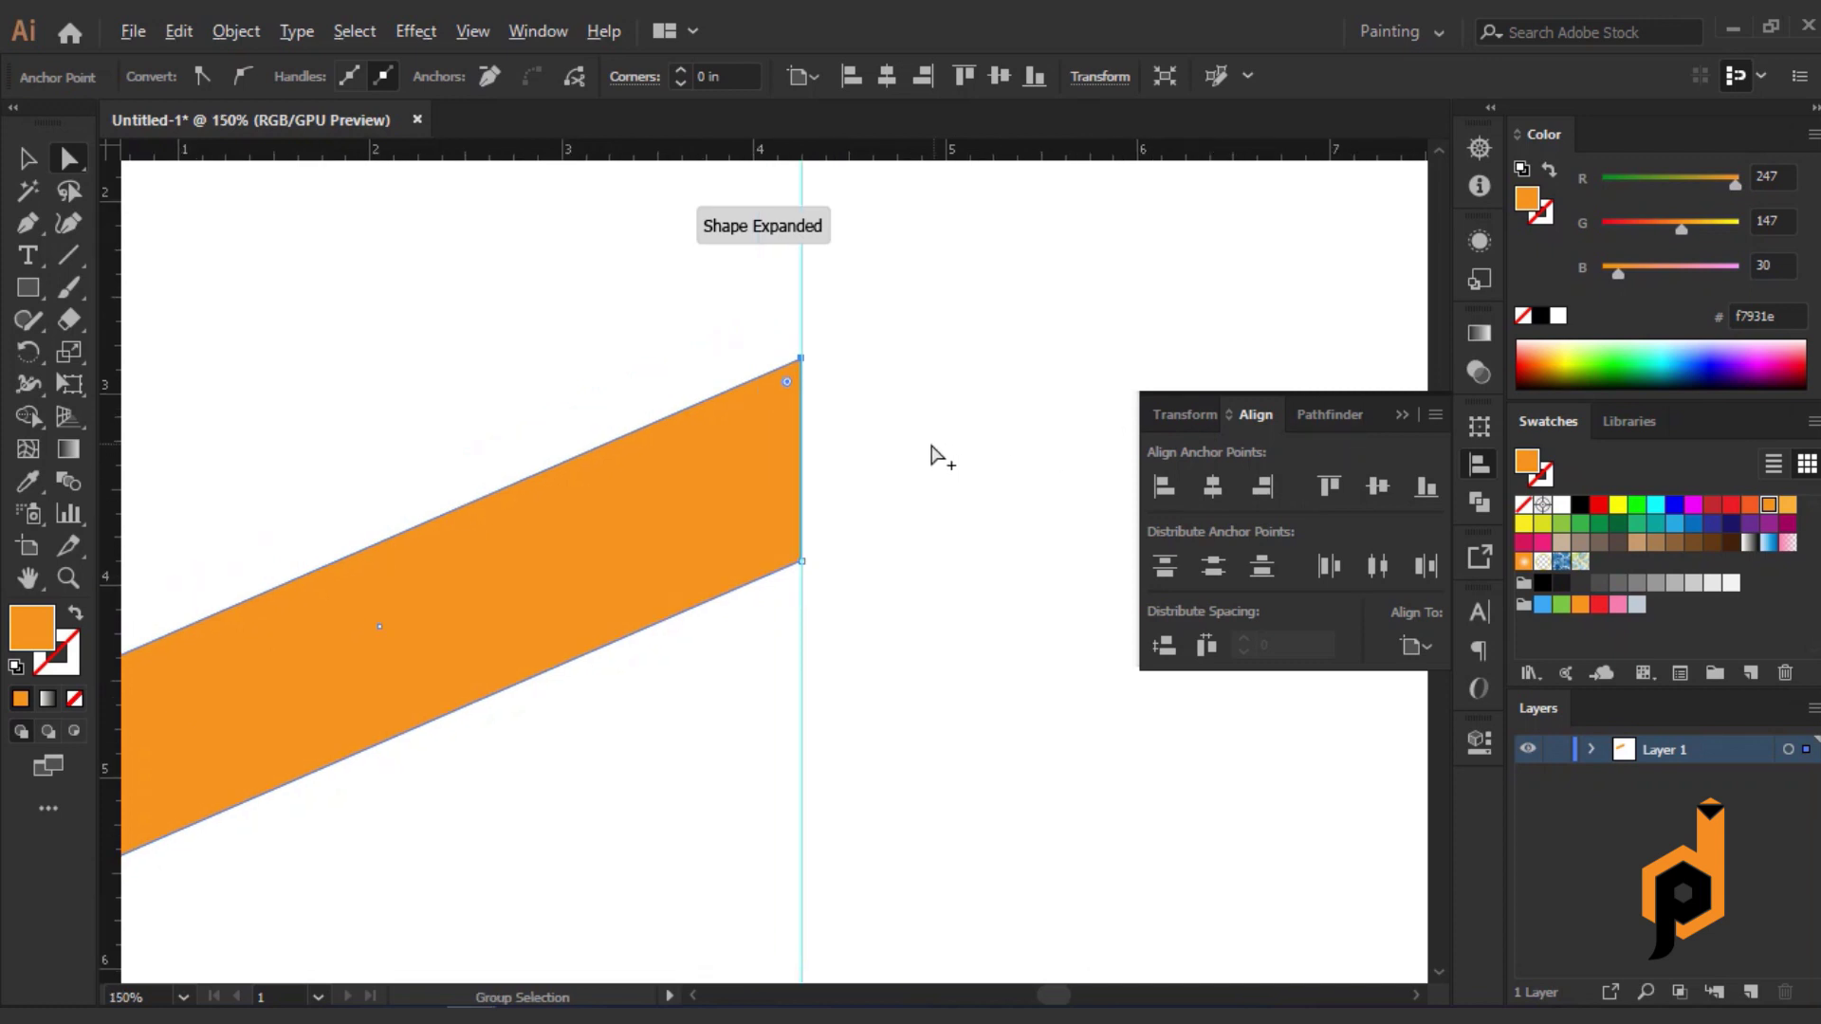
{"action": "scroll", "coordinate": [931, 457], "scroll_direction": "down", "scroll_amount": 1}
{"action": "left_click_drag", "start_coordinate": [446, 803], "coordinate": [463, 657]}
{"action": "scroll", "coordinate": [446, 664], "scroll_direction": "down", "scroll_amount": 1, "text": "alt"}
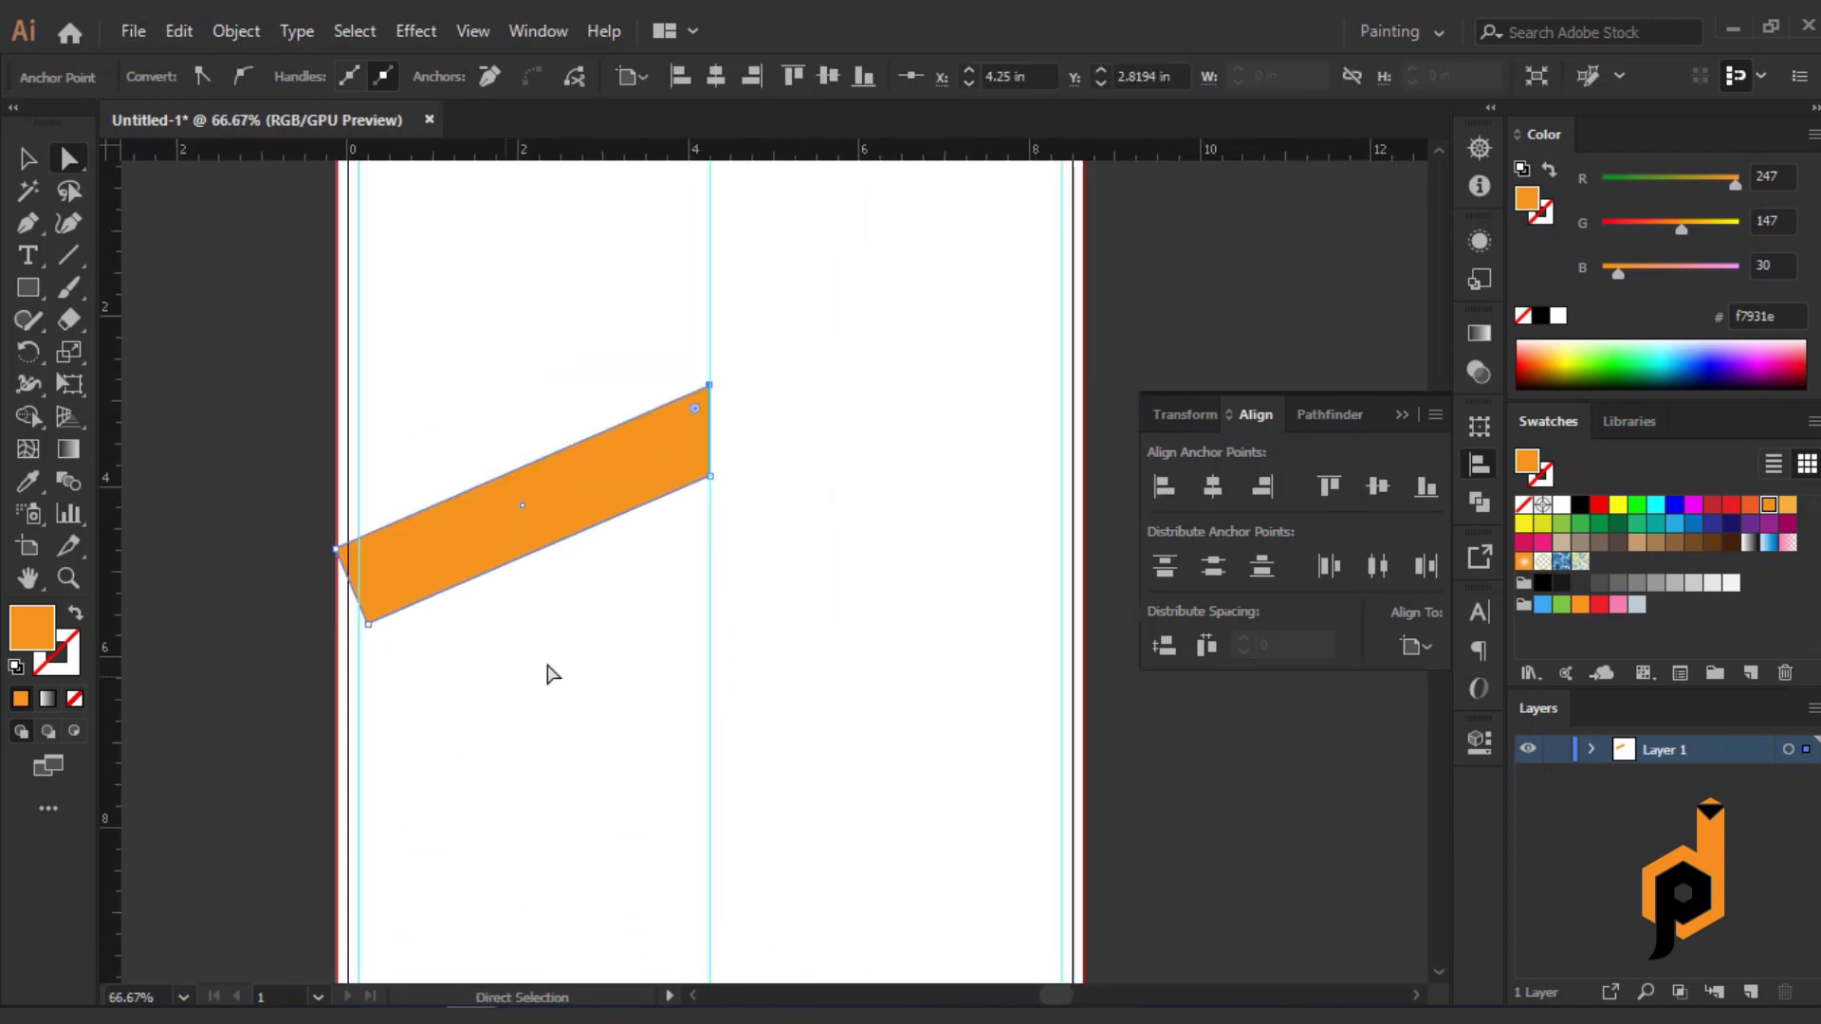
{"action": "left_click_drag", "start_coordinate": [660, 516], "coordinate": [496, 593]}
Create a reflected copy of the sloped orange bar across the vertical axis.
{"action": "left_click", "coordinate": [31, 157]}
{"action": "left_click", "coordinate": [476, 632]}
{"action": "scroll", "coordinate": [488, 645], "scroll_direction": "down", "scroll_amount": 2}
{"action": "scroll", "coordinate": [488, 645], "scroll_direction": "left", "scroll_amount": 1}
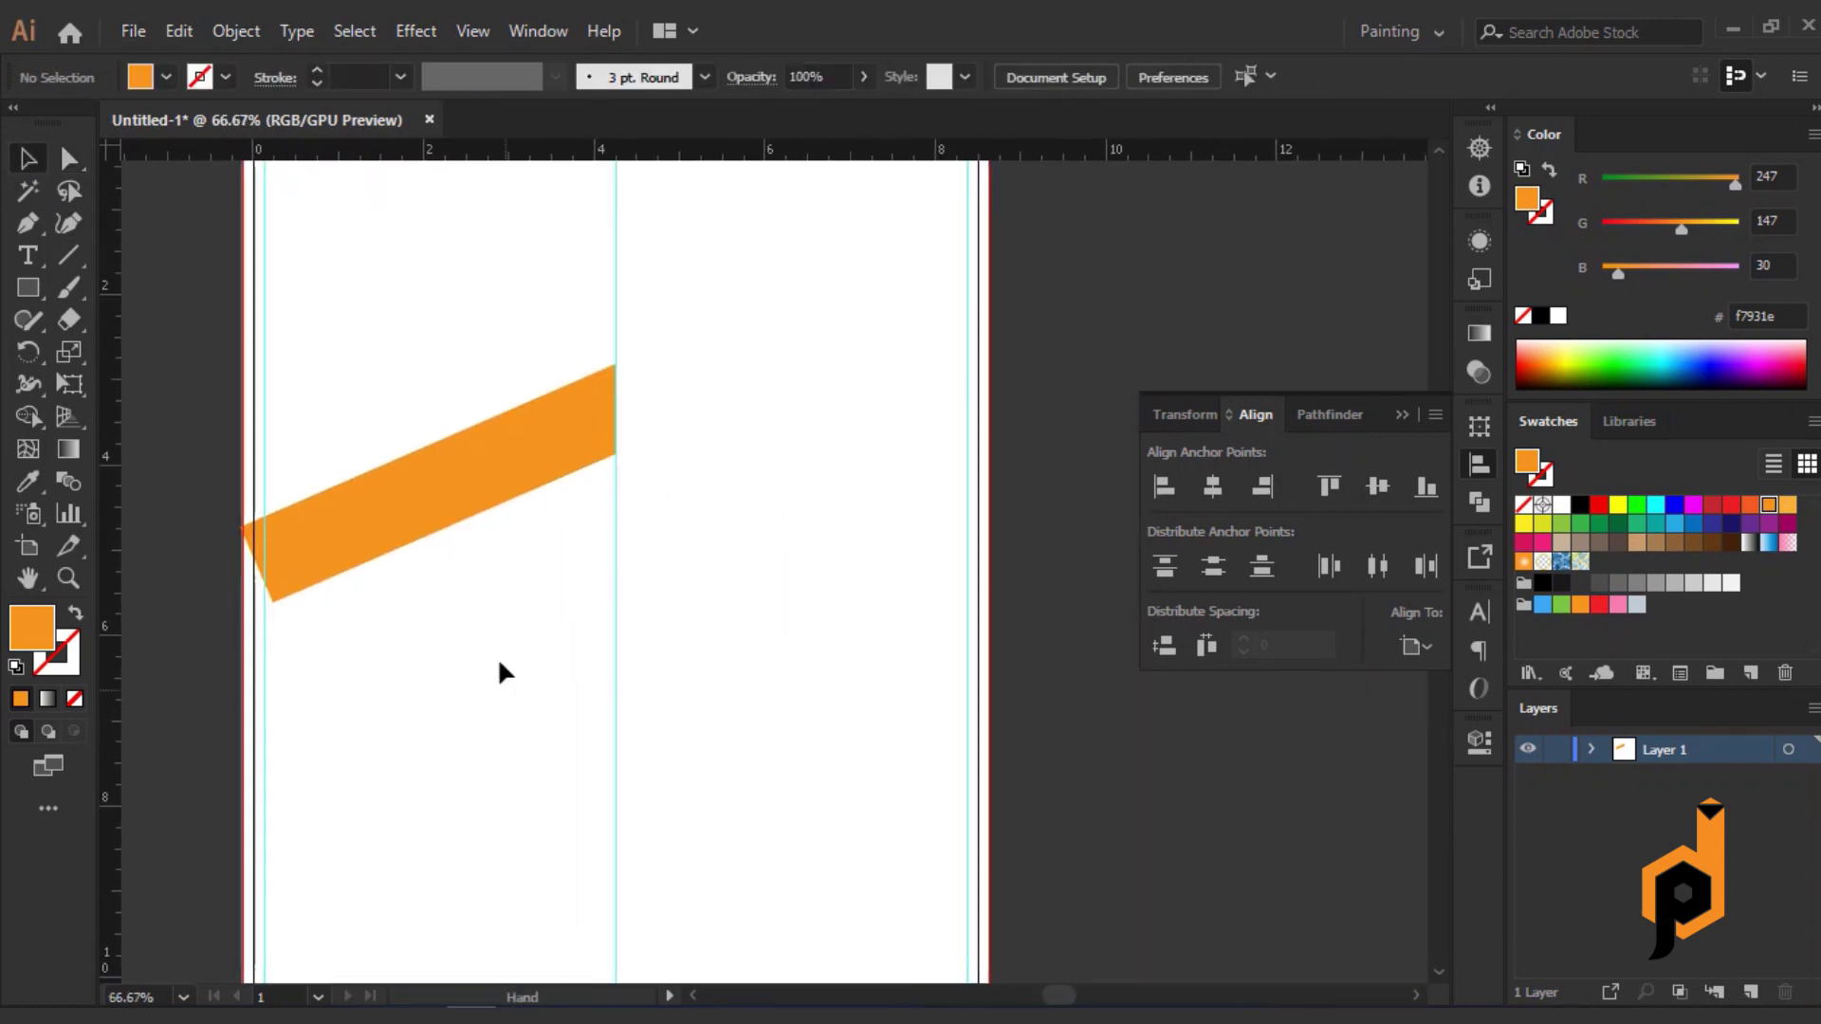
{"action": "left_click", "coordinate": [441, 476]}
{"action": "right_click", "coordinate": [441, 476]}
{"action": "mouse_move", "coordinate": [475, 838]}
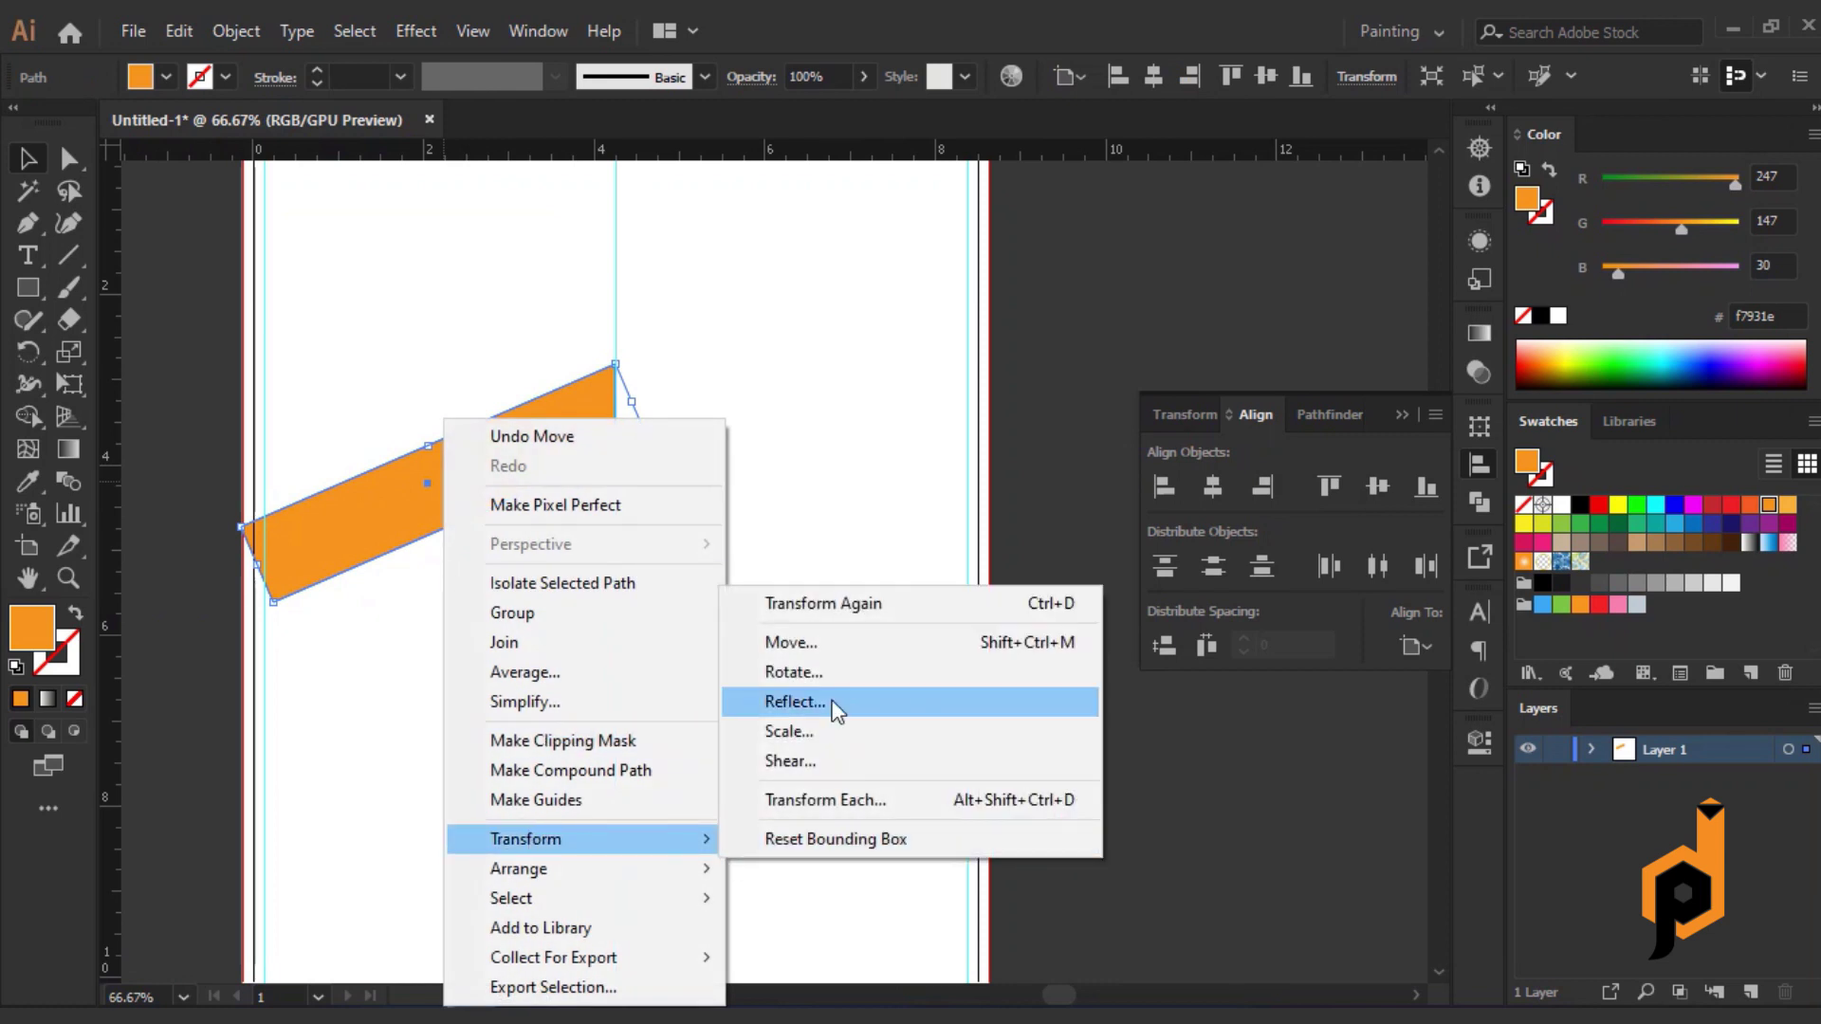
{"action": "left_click", "coordinate": [827, 702]}
{"action": "left_click", "coordinate": [319, 699]}
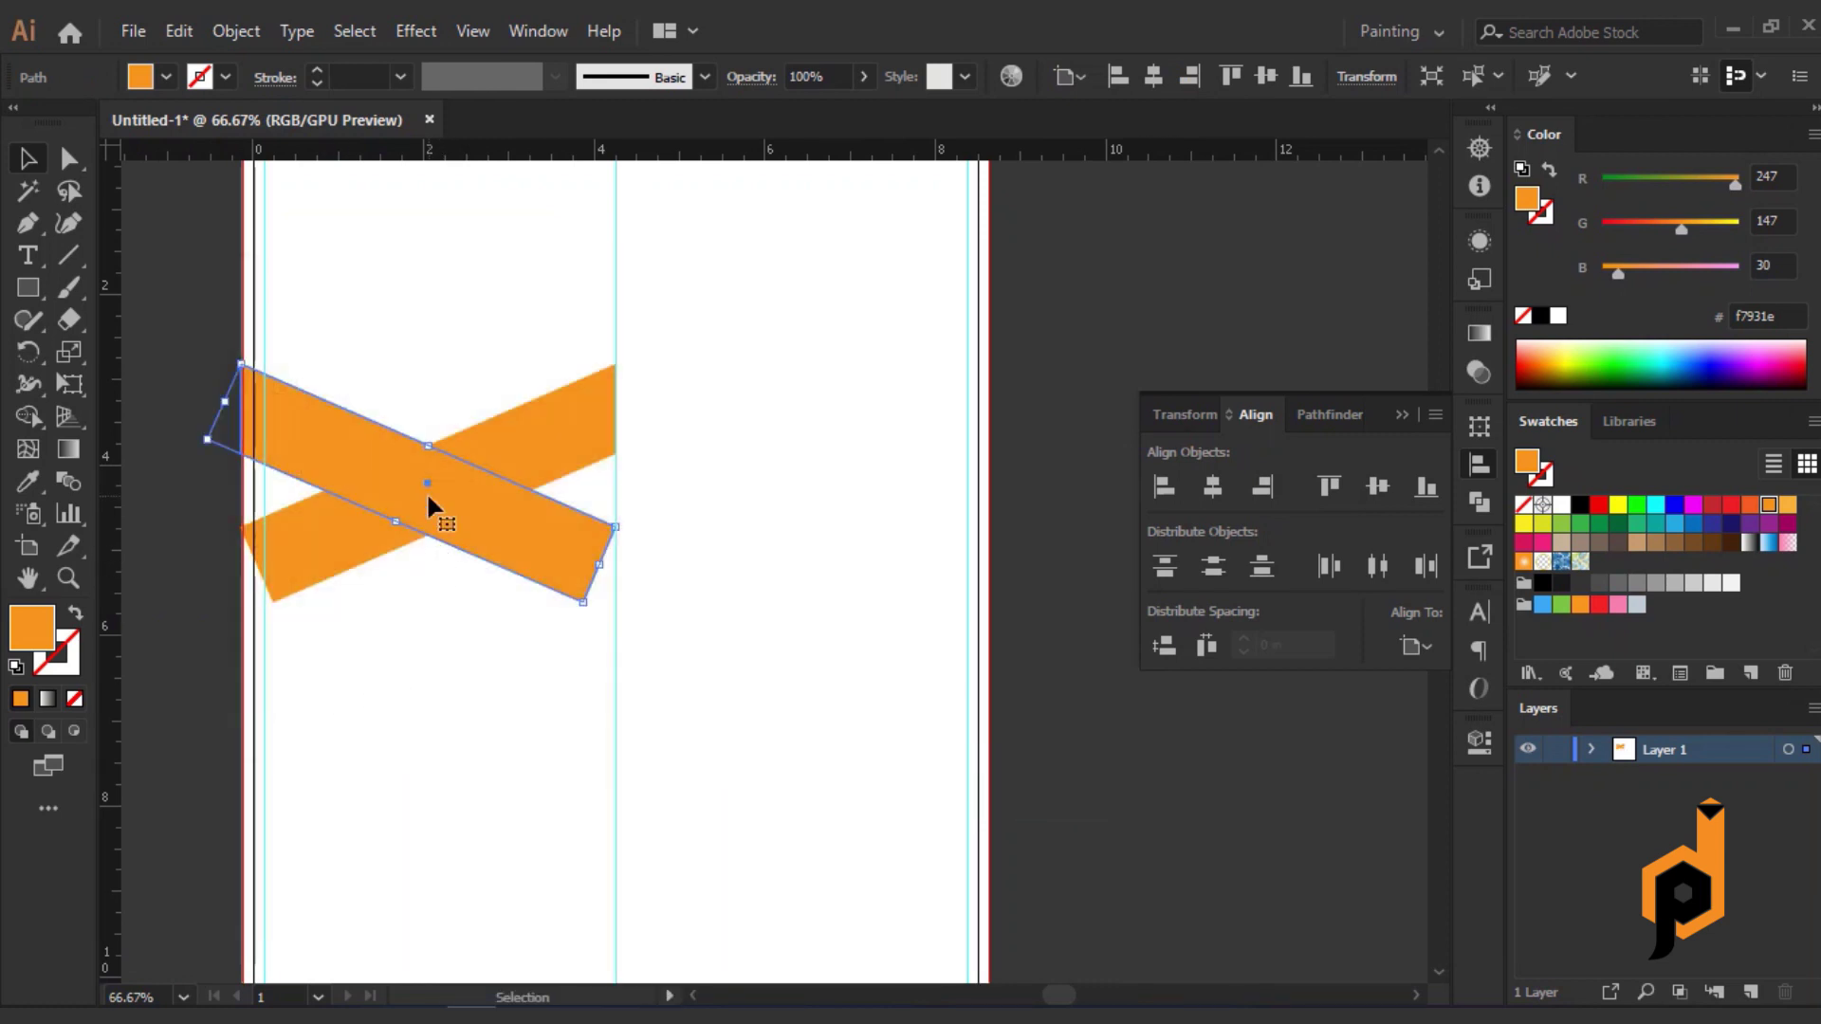
Move the reflected bar to the right half of the page so both bars meet in a peak at the centre guide.
{"action": "left_click_drag", "start_coordinate": [425, 493], "coordinate": [804, 509]}
{"action": "left_click", "coordinate": [852, 568]}
{"action": "left_click", "coordinate": [749, 483]}
{"action": "left_click", "coordinate": [497, 474]}
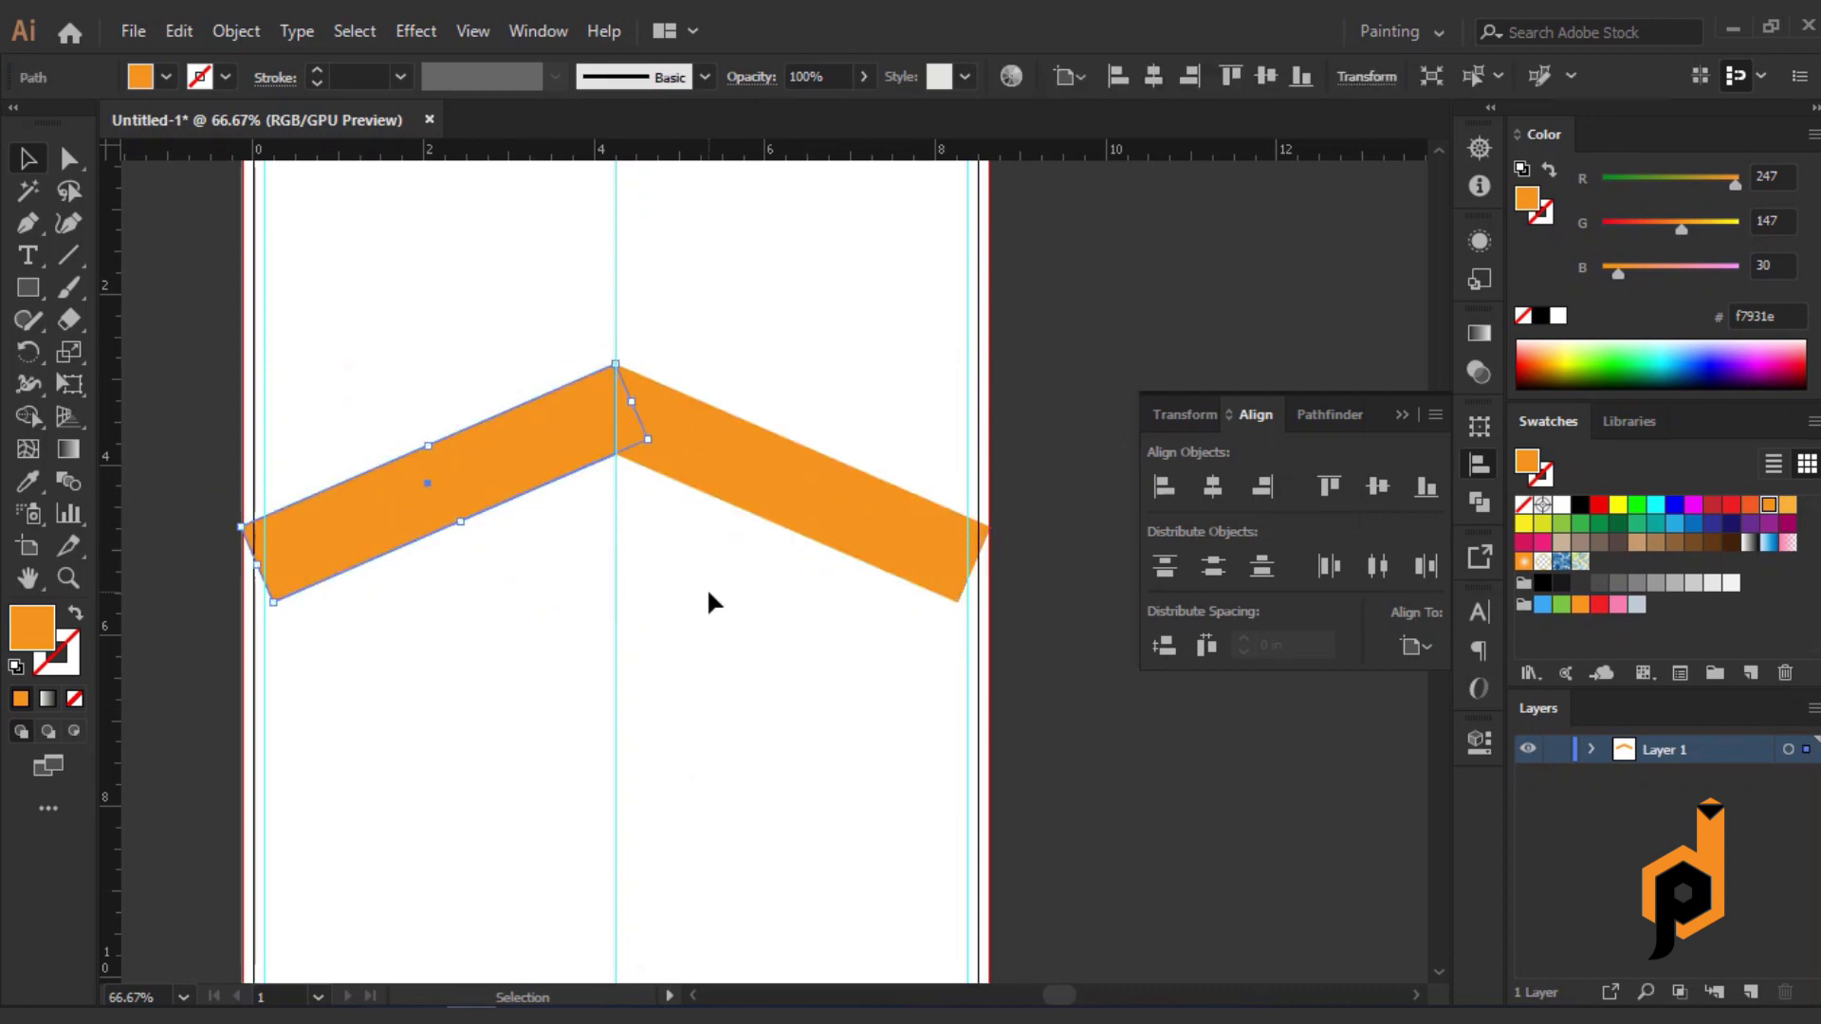
{"action": "left_click", "coordinate": [707, 590]}
{"action": "scroll", "coordinate": [709, 592], "scroll_direction": "up", "scroll_amount": 1}
Make an upright copy of the chevron's right arm and place it above the peak, over the centre guide.
{"action": "left_click", "coordinate": [755, 537]}
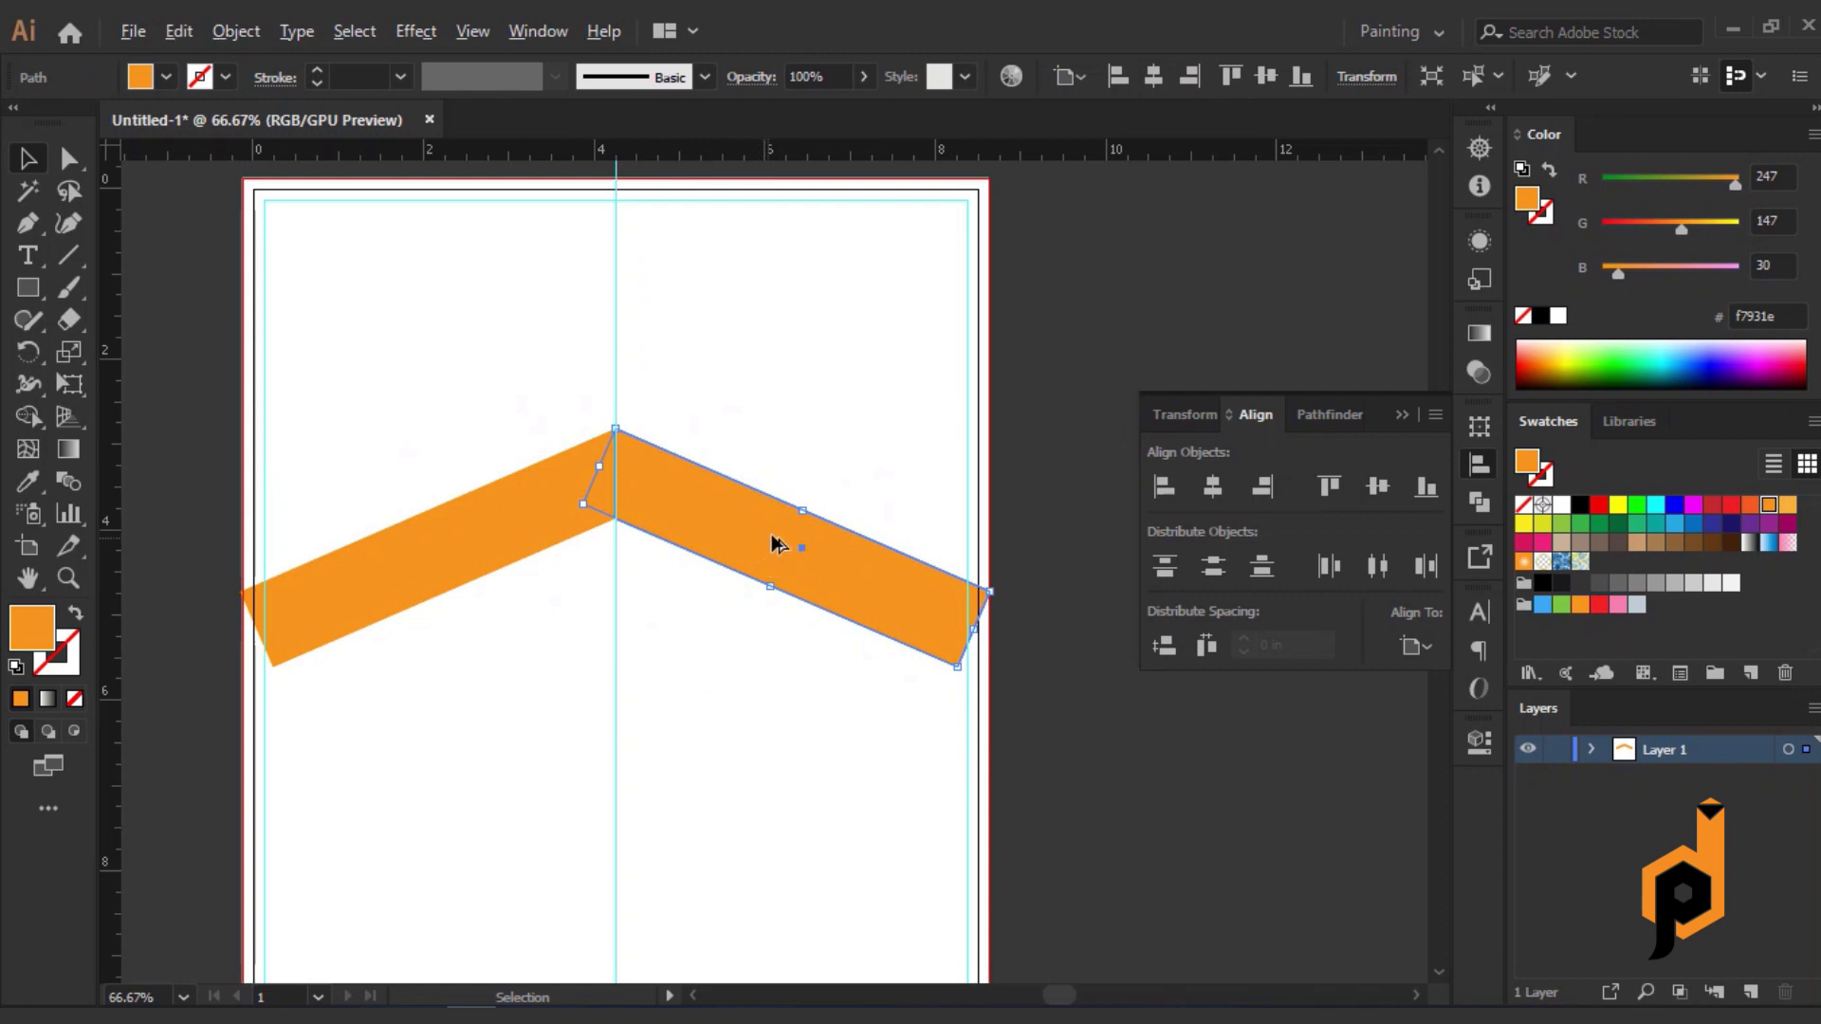
{"action": "left_click_drag", "start_coordinate": [772, 532], "coordinate": [644, 938]}
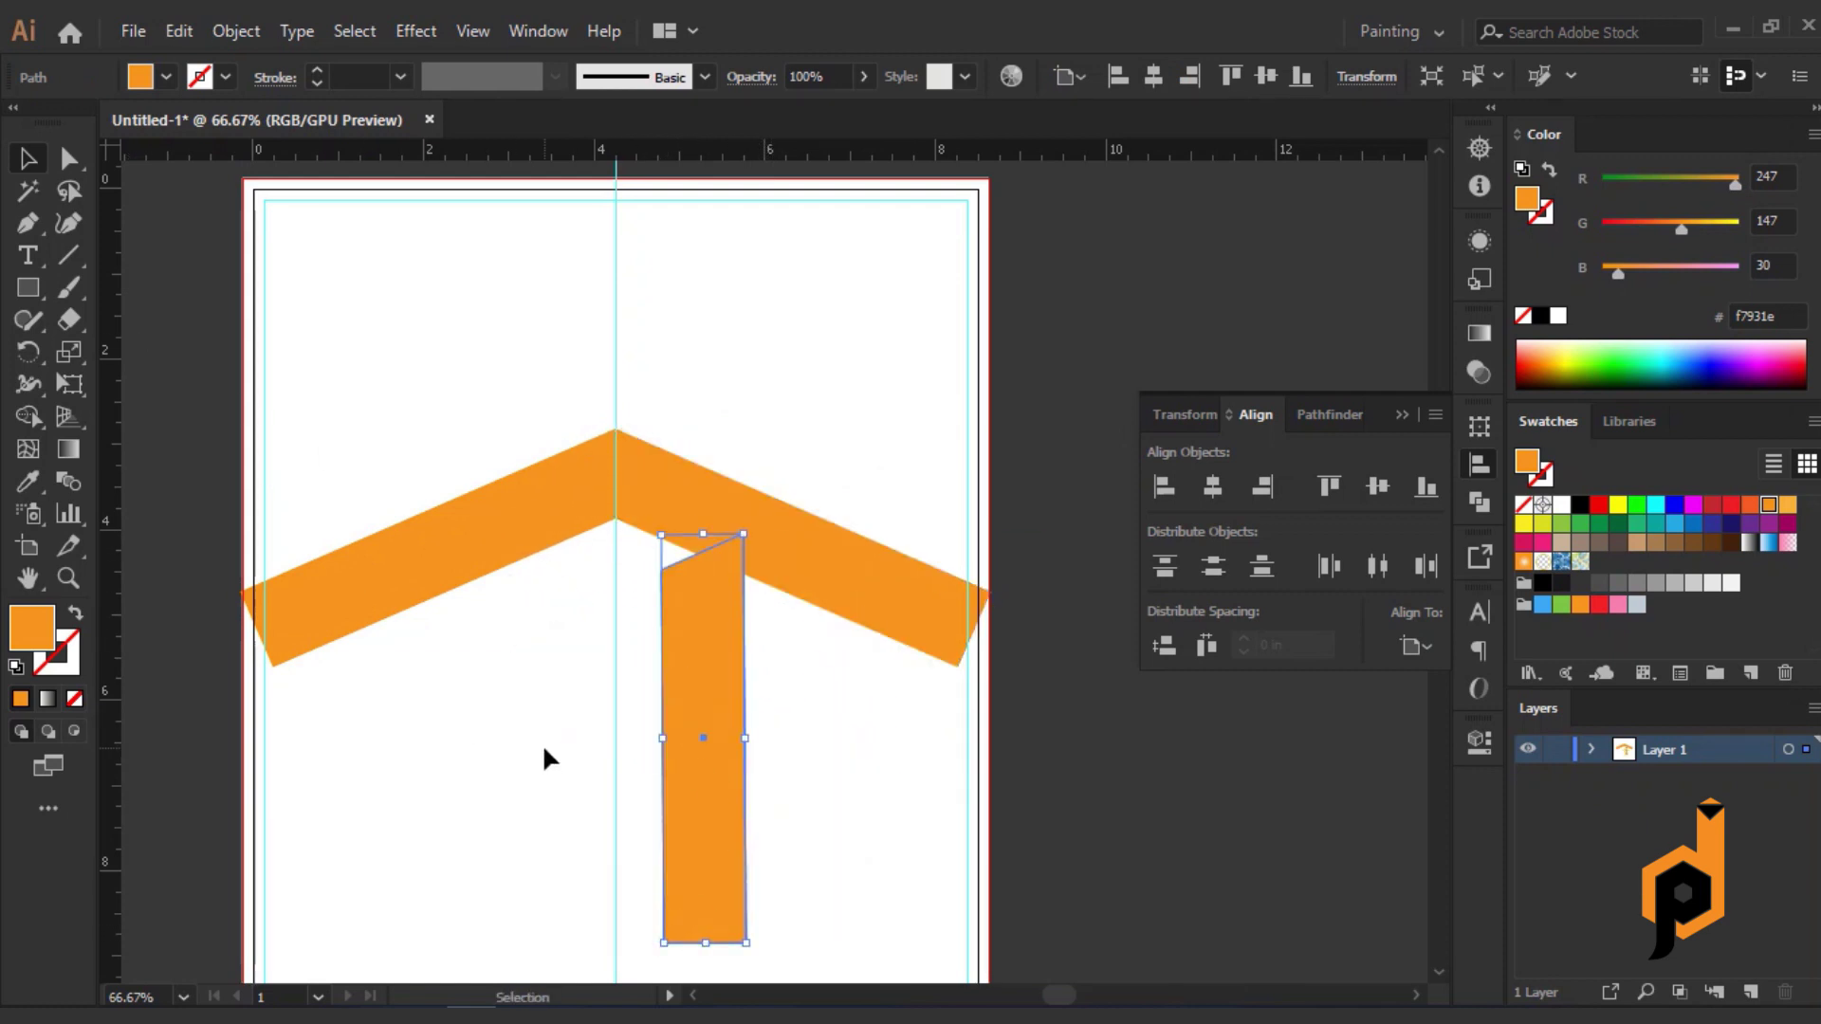
{"action": "key", "text": "Return"}
{"action": "left_click", "coordinate": [497, 465]}
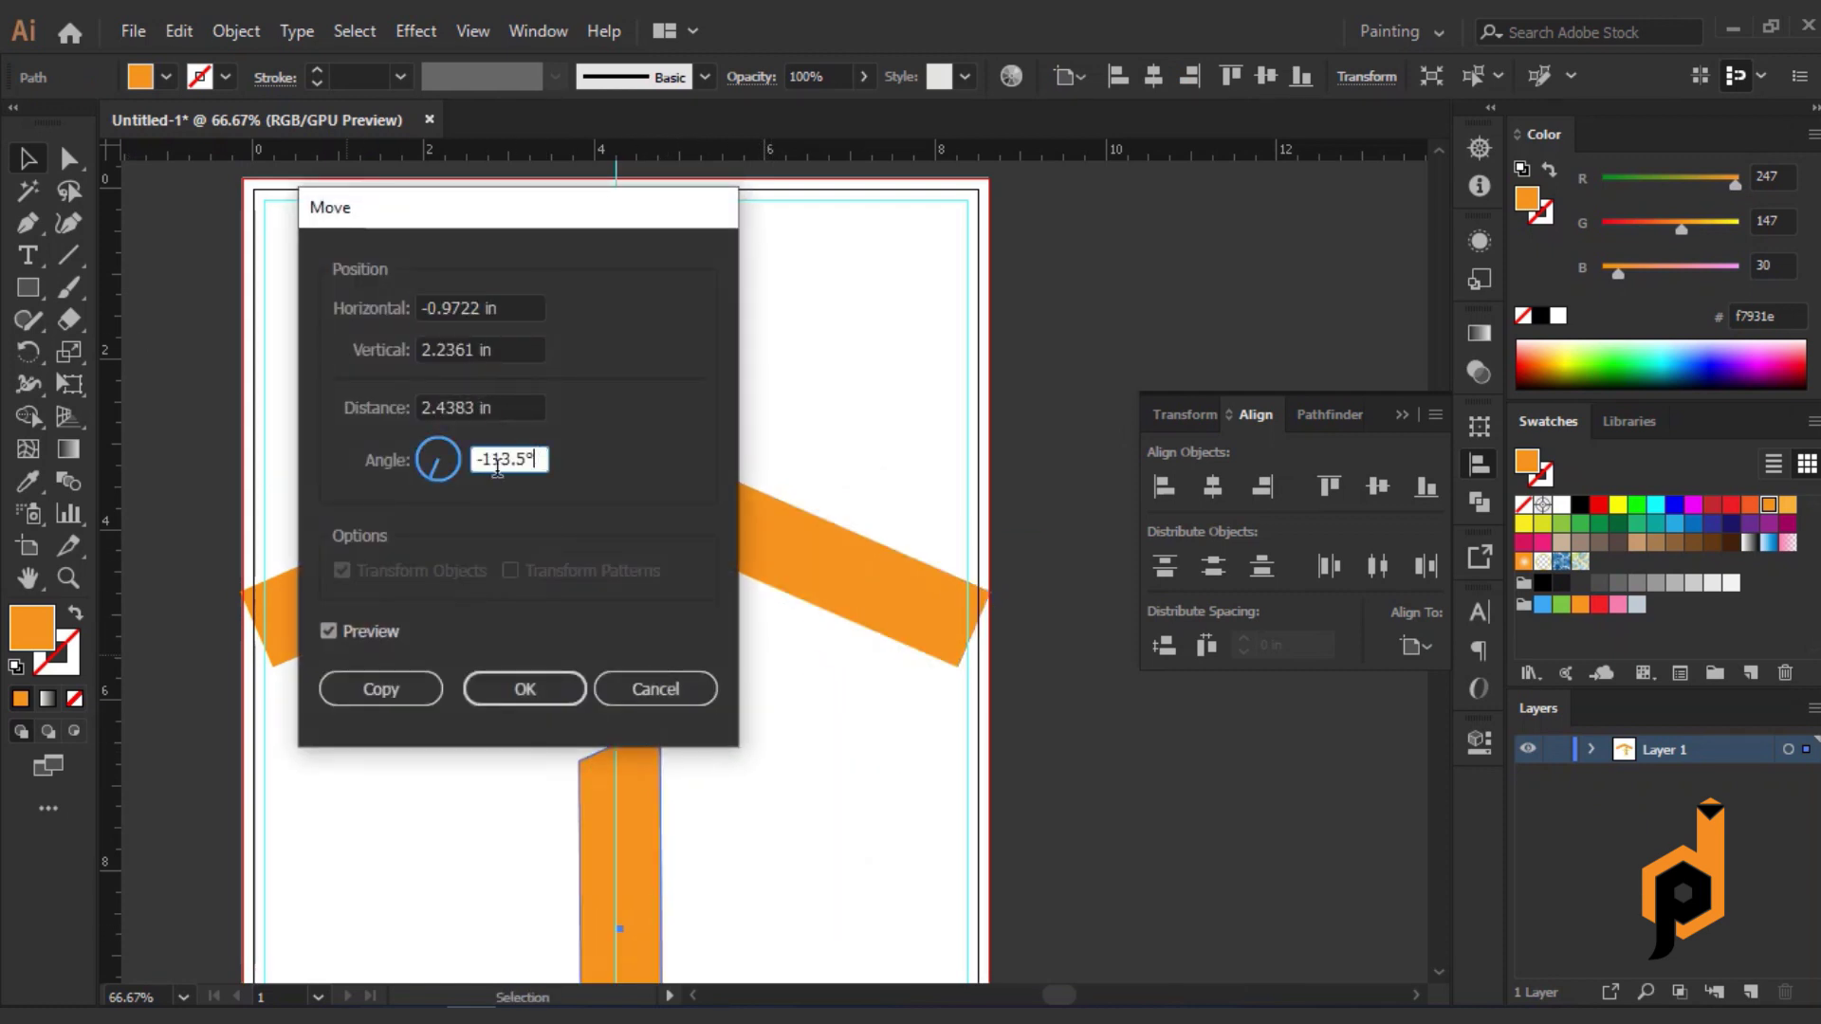
{"action": "left_click", "coordinate": [527, 690]}
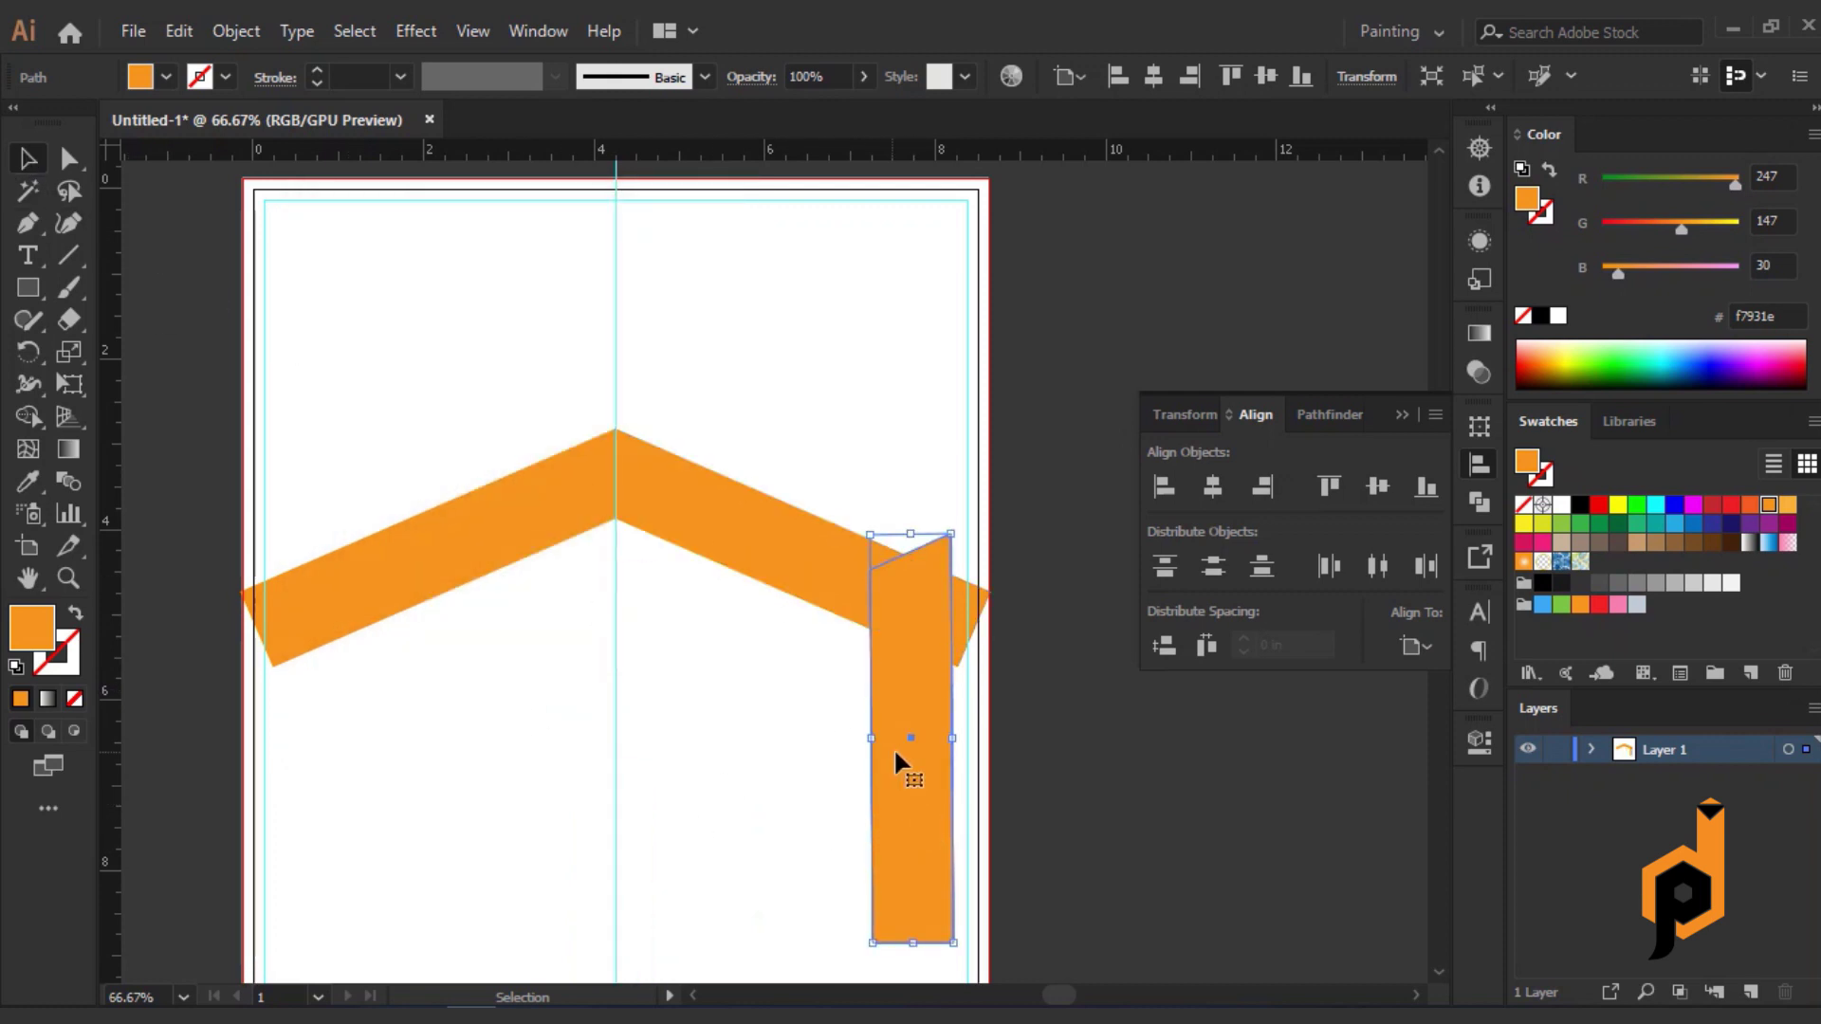
{"action": "left_click_drag", "start_coordinate": [895, 752], "coordinate": [605, 334]}
{"action": "scroll", "coordinate": [674, 706], "scroll_direction": "up", "scroll_amount": 2}
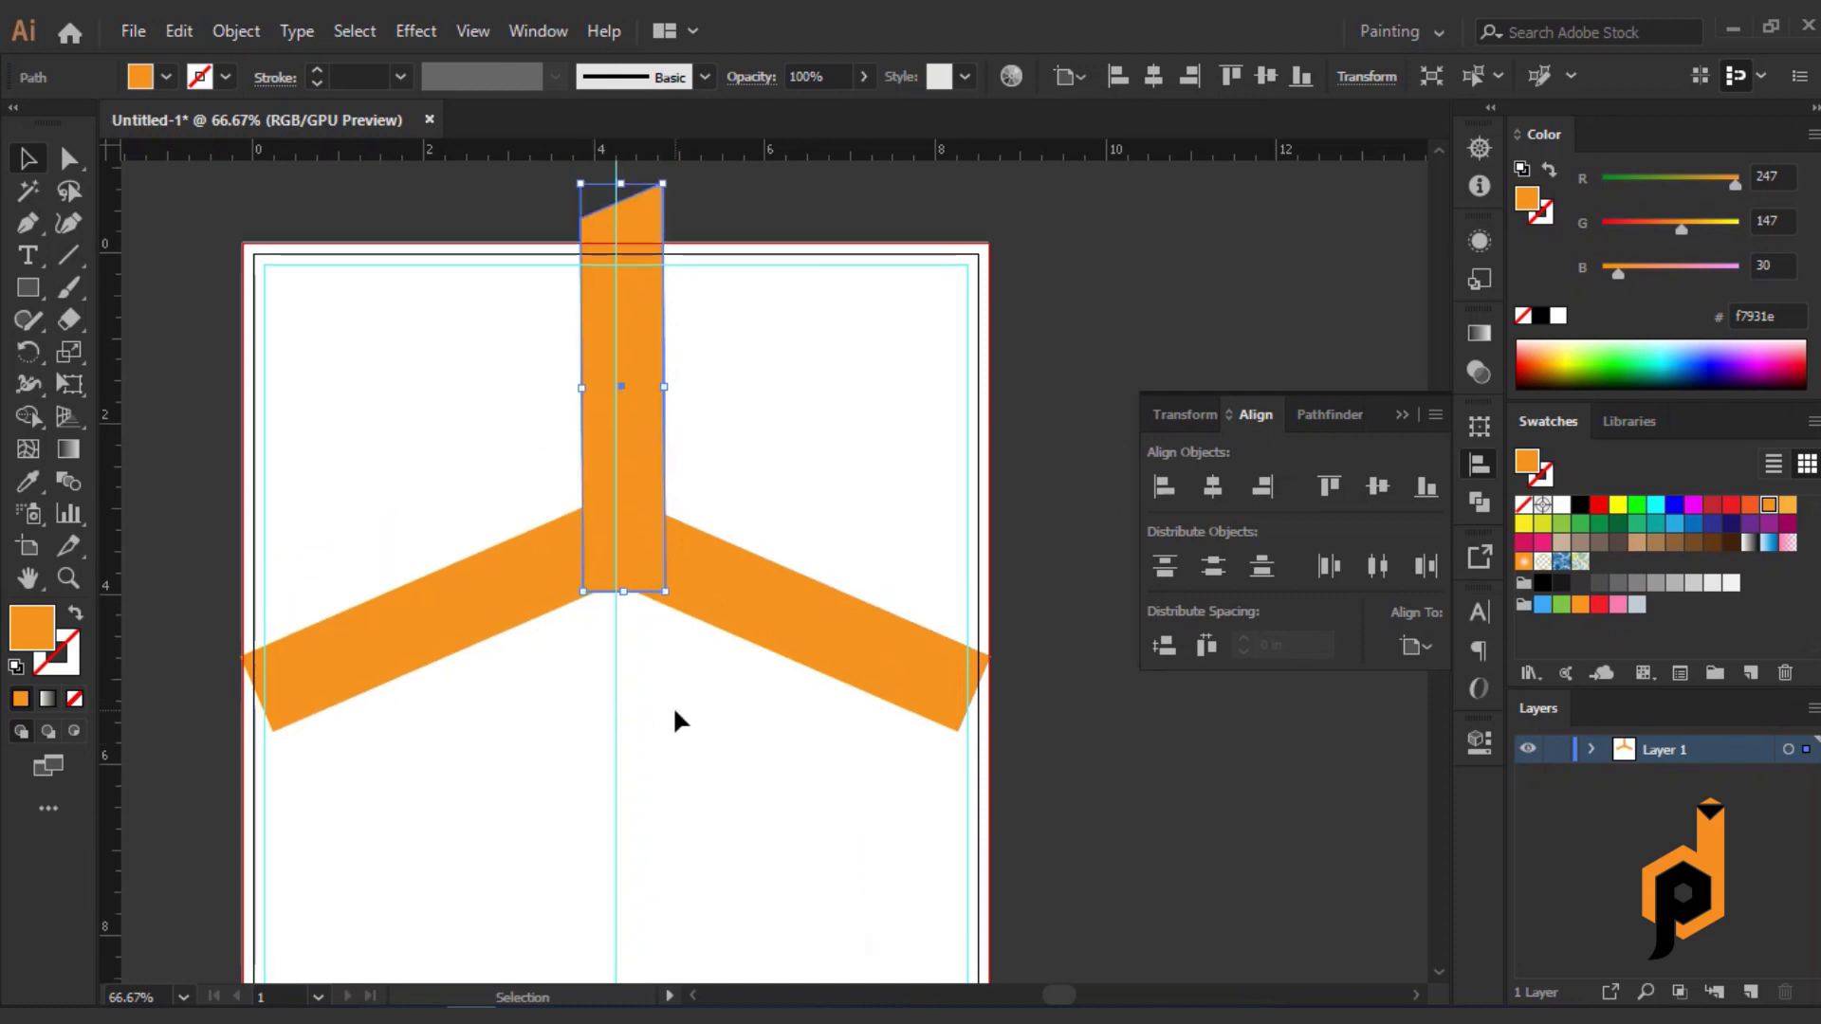
Try sending the upright orange bar behind all the other artwork.
{"action": "key", "text": "ctrl+shift+bracketleft"}
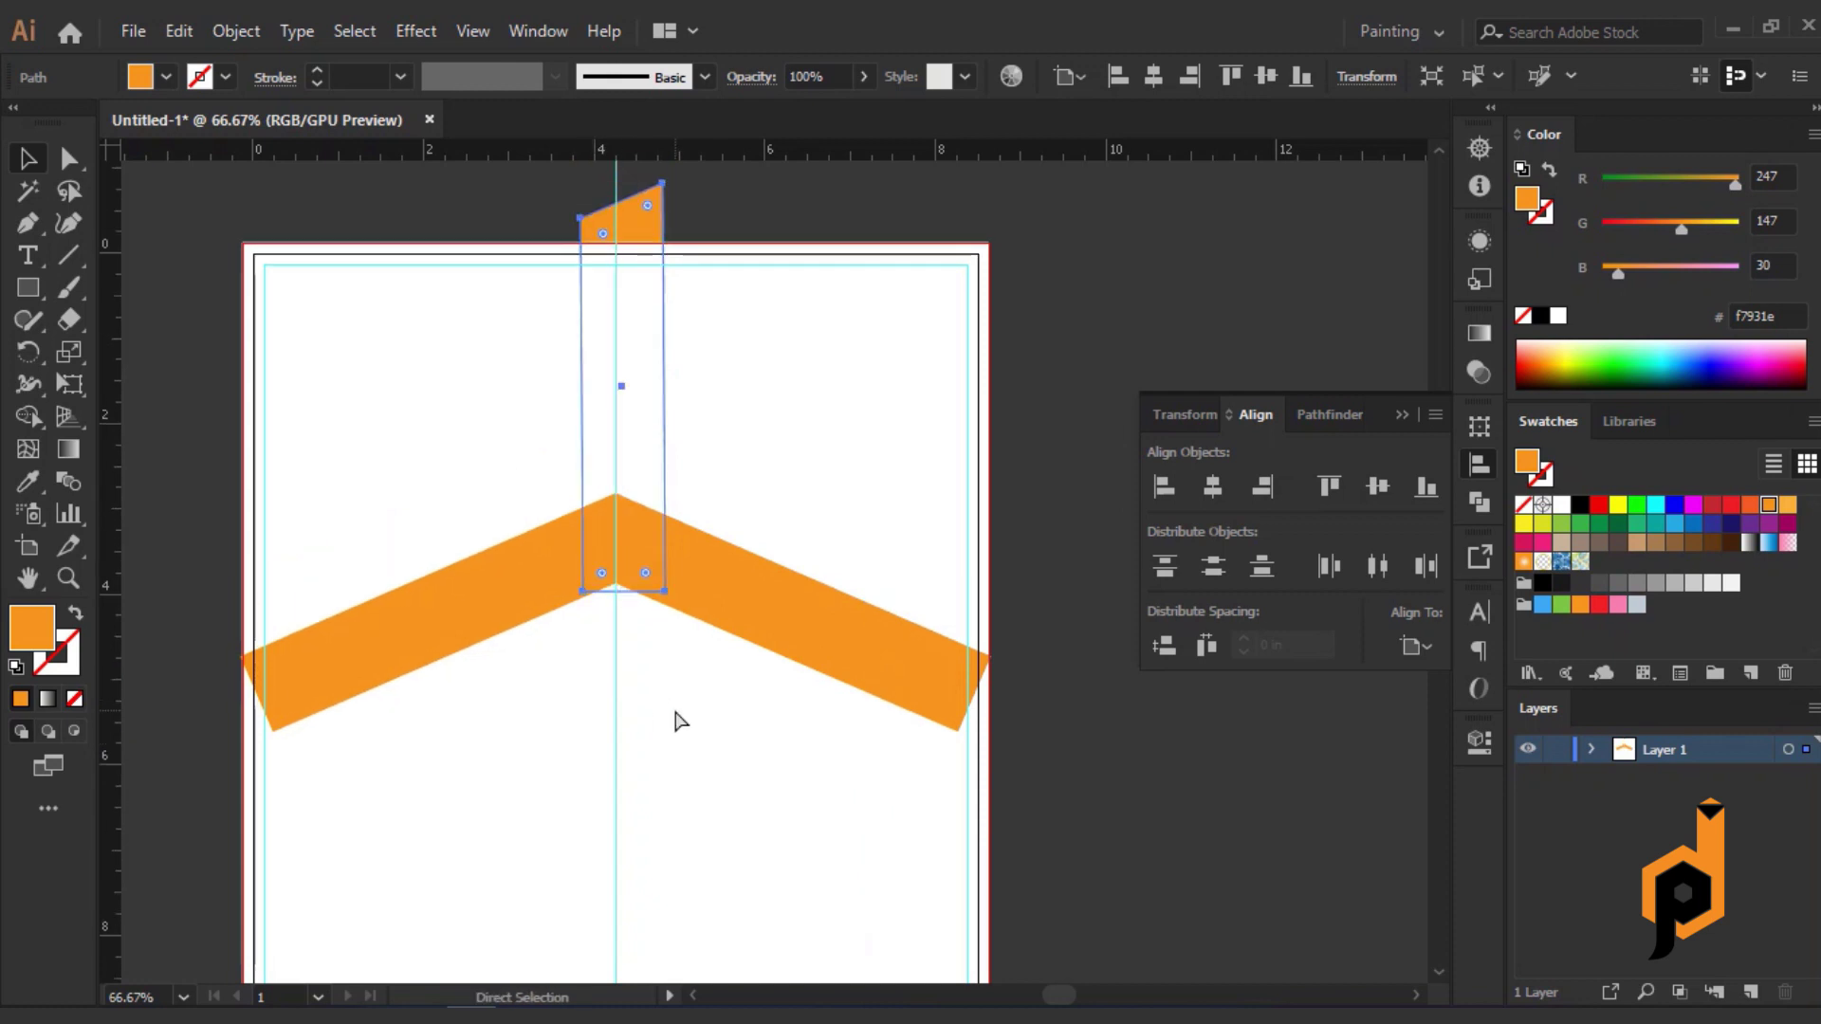
{"action": "key", "text": "ctrl+z"}
{"action": "left_click", "coordinate": [679, 721]}
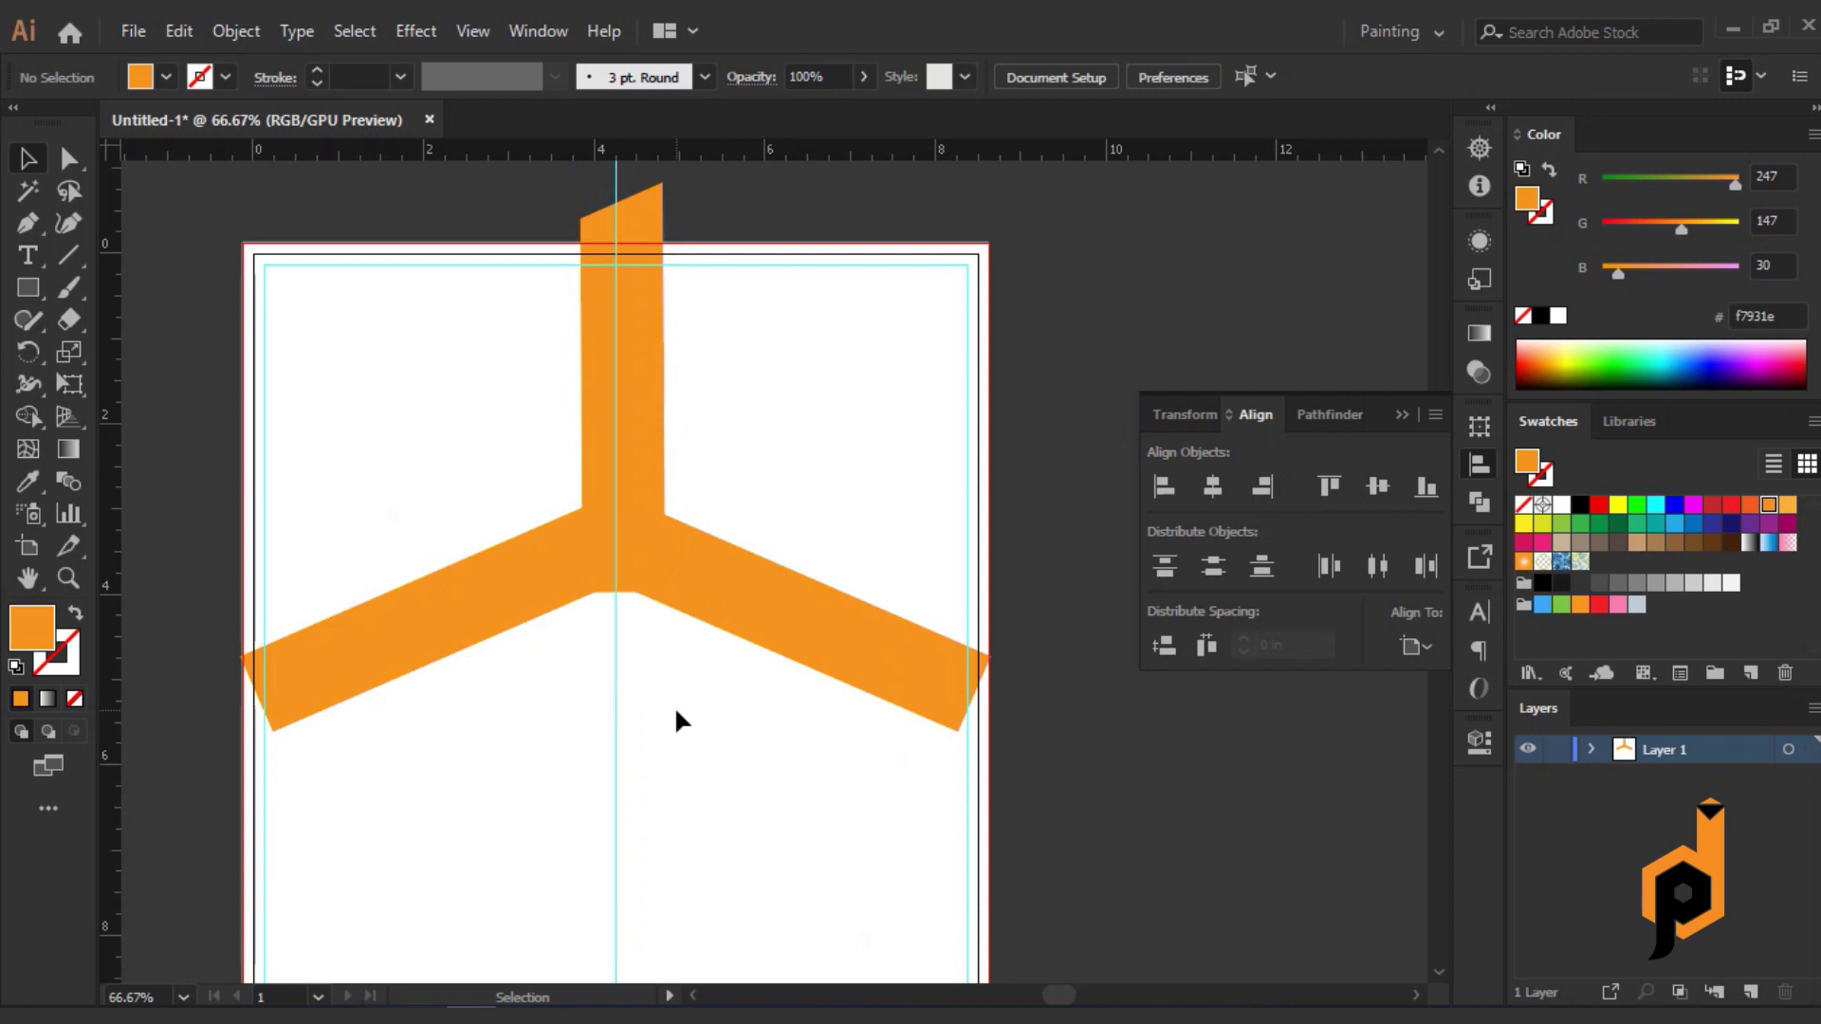
{"action": "left_click", "coordinate": [615, 417]}
{"action": "scroll", "coordinate": [634, 542], "scroll_direction": "down", "scroll_amount": 3}
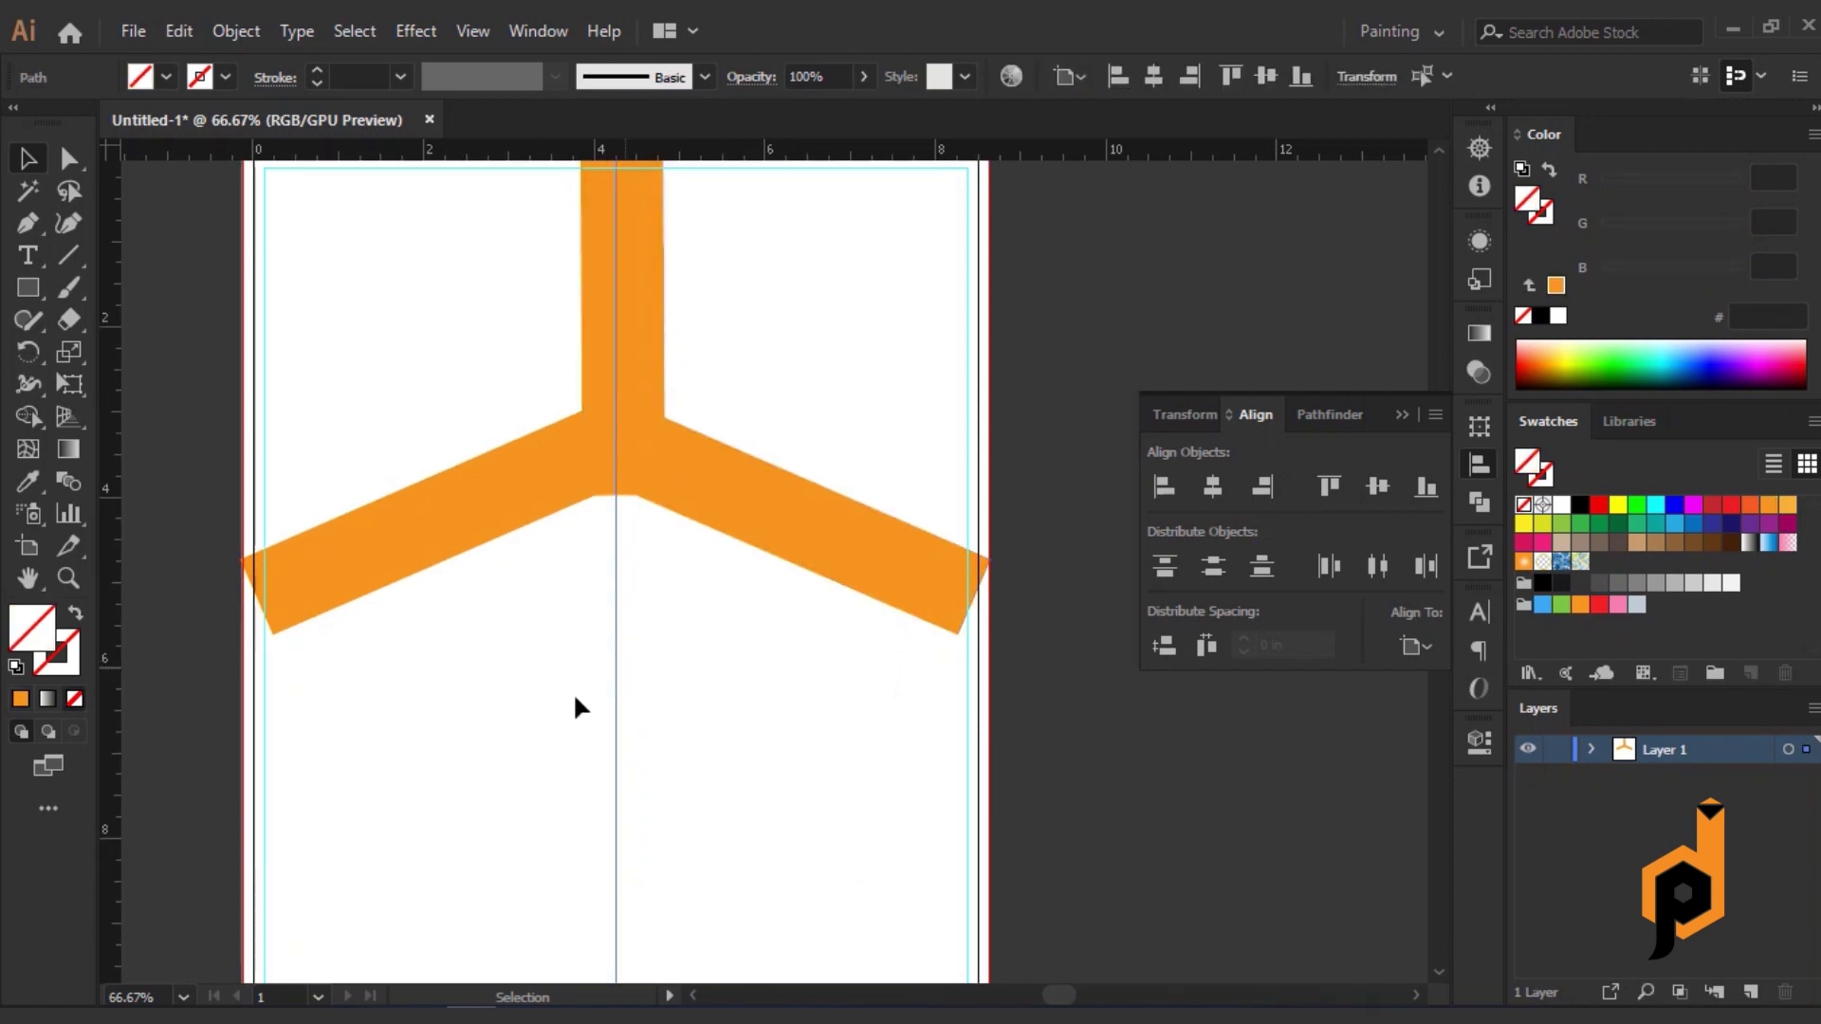
{"action": "scroll", "coordinate": [510, 734], "scroll_direction": "down", "scroll_amount": 1}
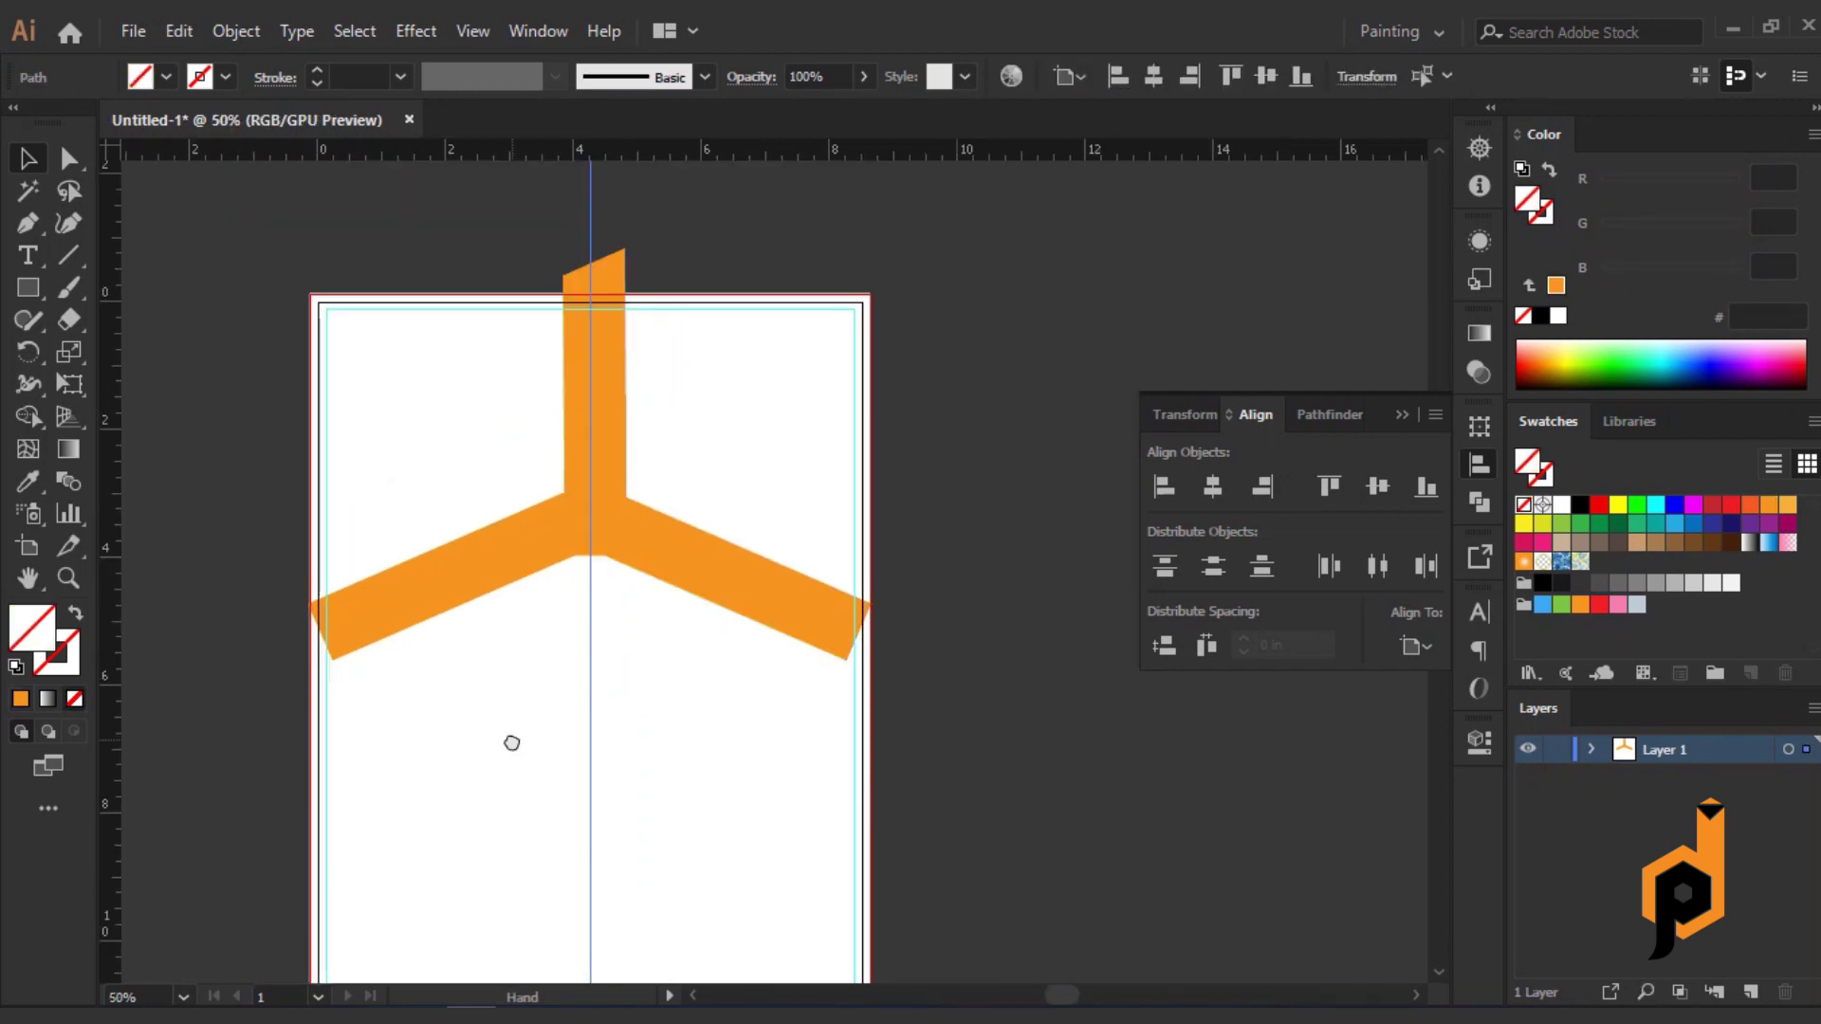
{"action": "left_click", "coordinate": [389, 541]}
{"action": "left_click", "coordinate": [398, 613]}
{"action": "scroll", "coordinate": [391, 611], "scroll_direction": "up", "scroll_amount": 1}
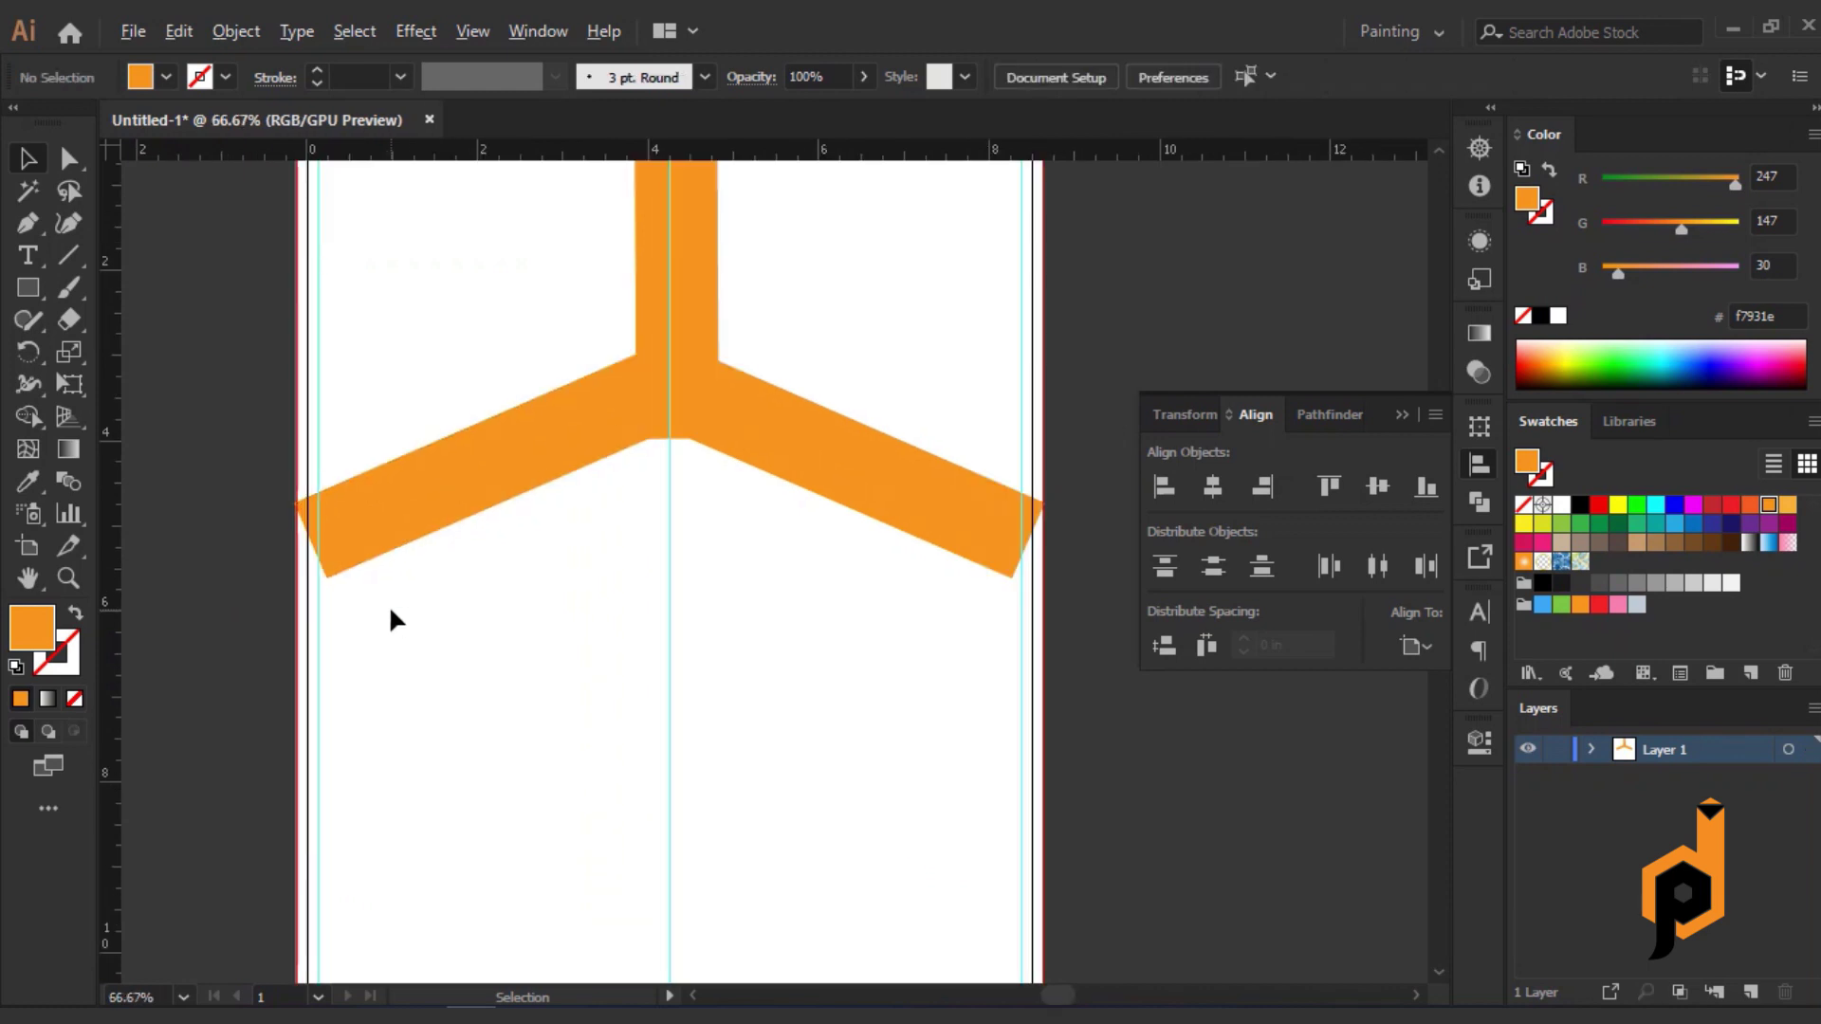
Draw a rectangle about 7.81 in wide over the full bleed height and centre it horizontally on the artboard.
{"action": "scroll", "coordinate": [390, 612], "scroll_direction": "down", "scroll_amount": 1}
{"action": "key", "text": "m"}
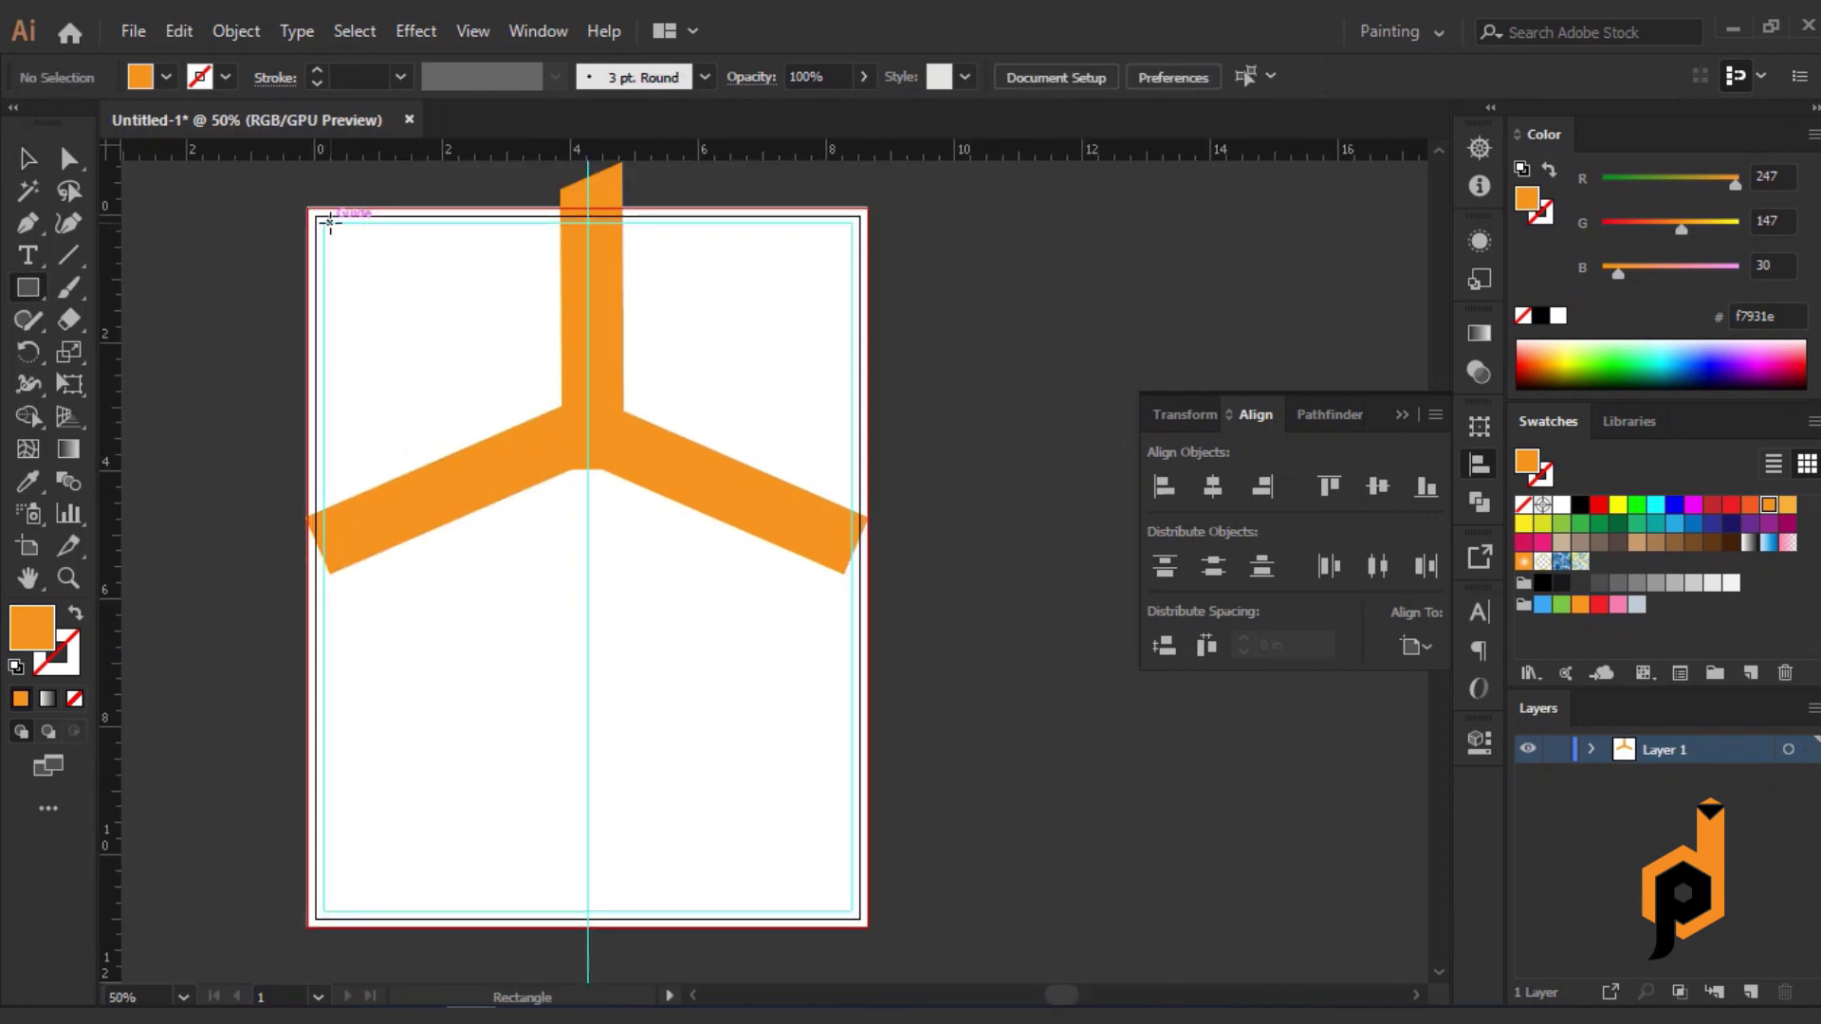
{"action": "left_click_drag", "start_coordinate": [332, 224], "coordinate": [833, 916]}
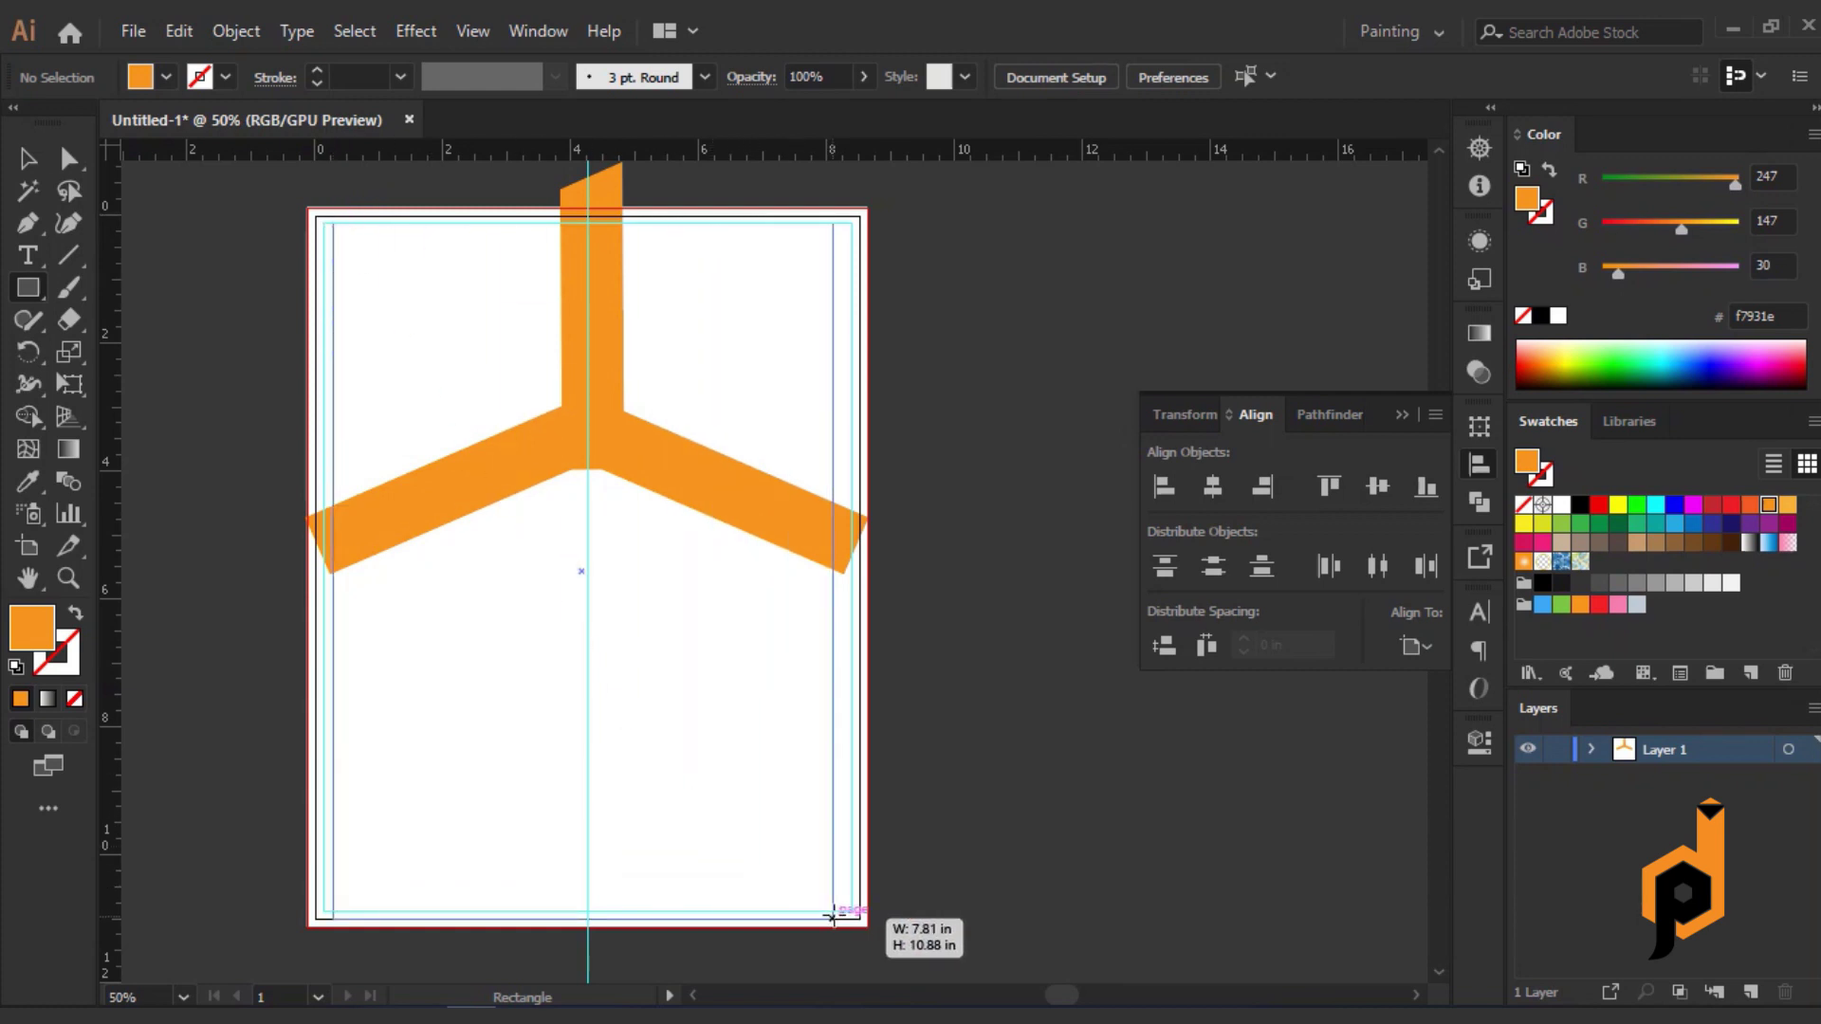
{"action": "left_click_drag", "start_coordinate": [833, 916], "coordinate": [833, 926]}
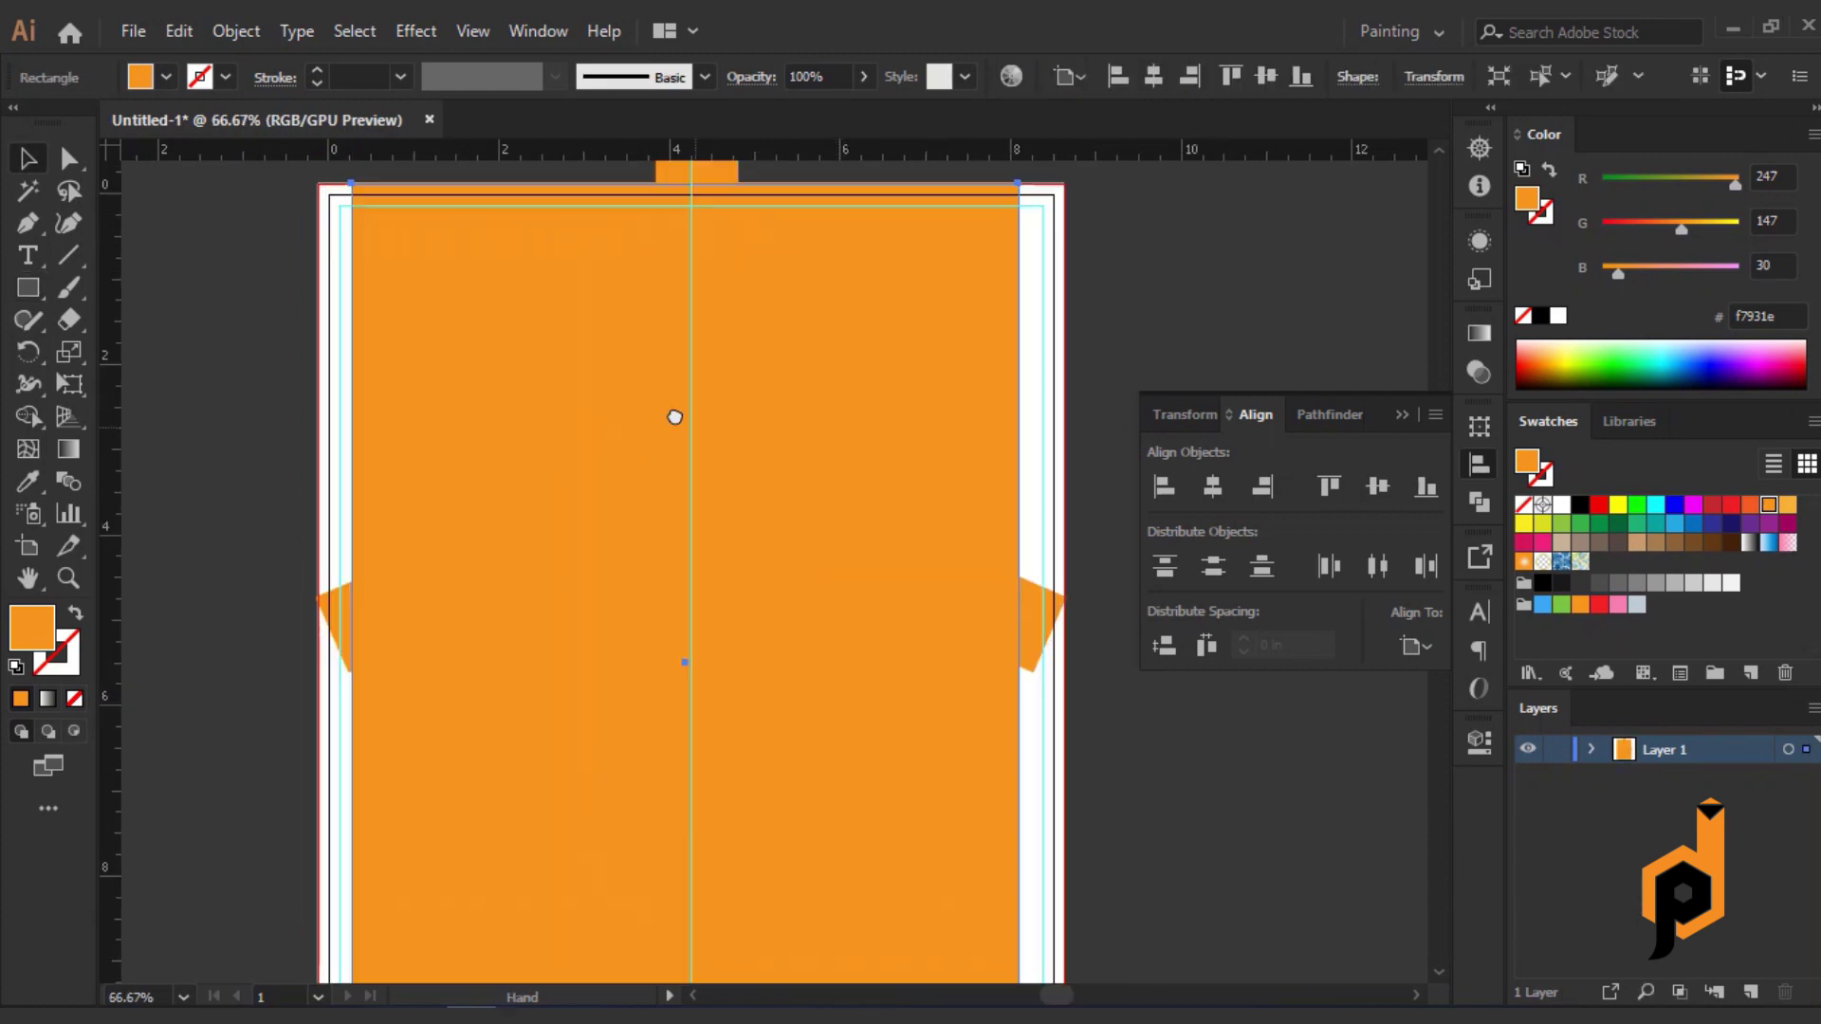
{"action": "left_click_drag", "start_coordinate": [674, 415], "coordinate": [637, 384]}
{"action": "scroll", "coordinate": [594, 480], "scroll_direction": "down", "scroll_amount": 1}
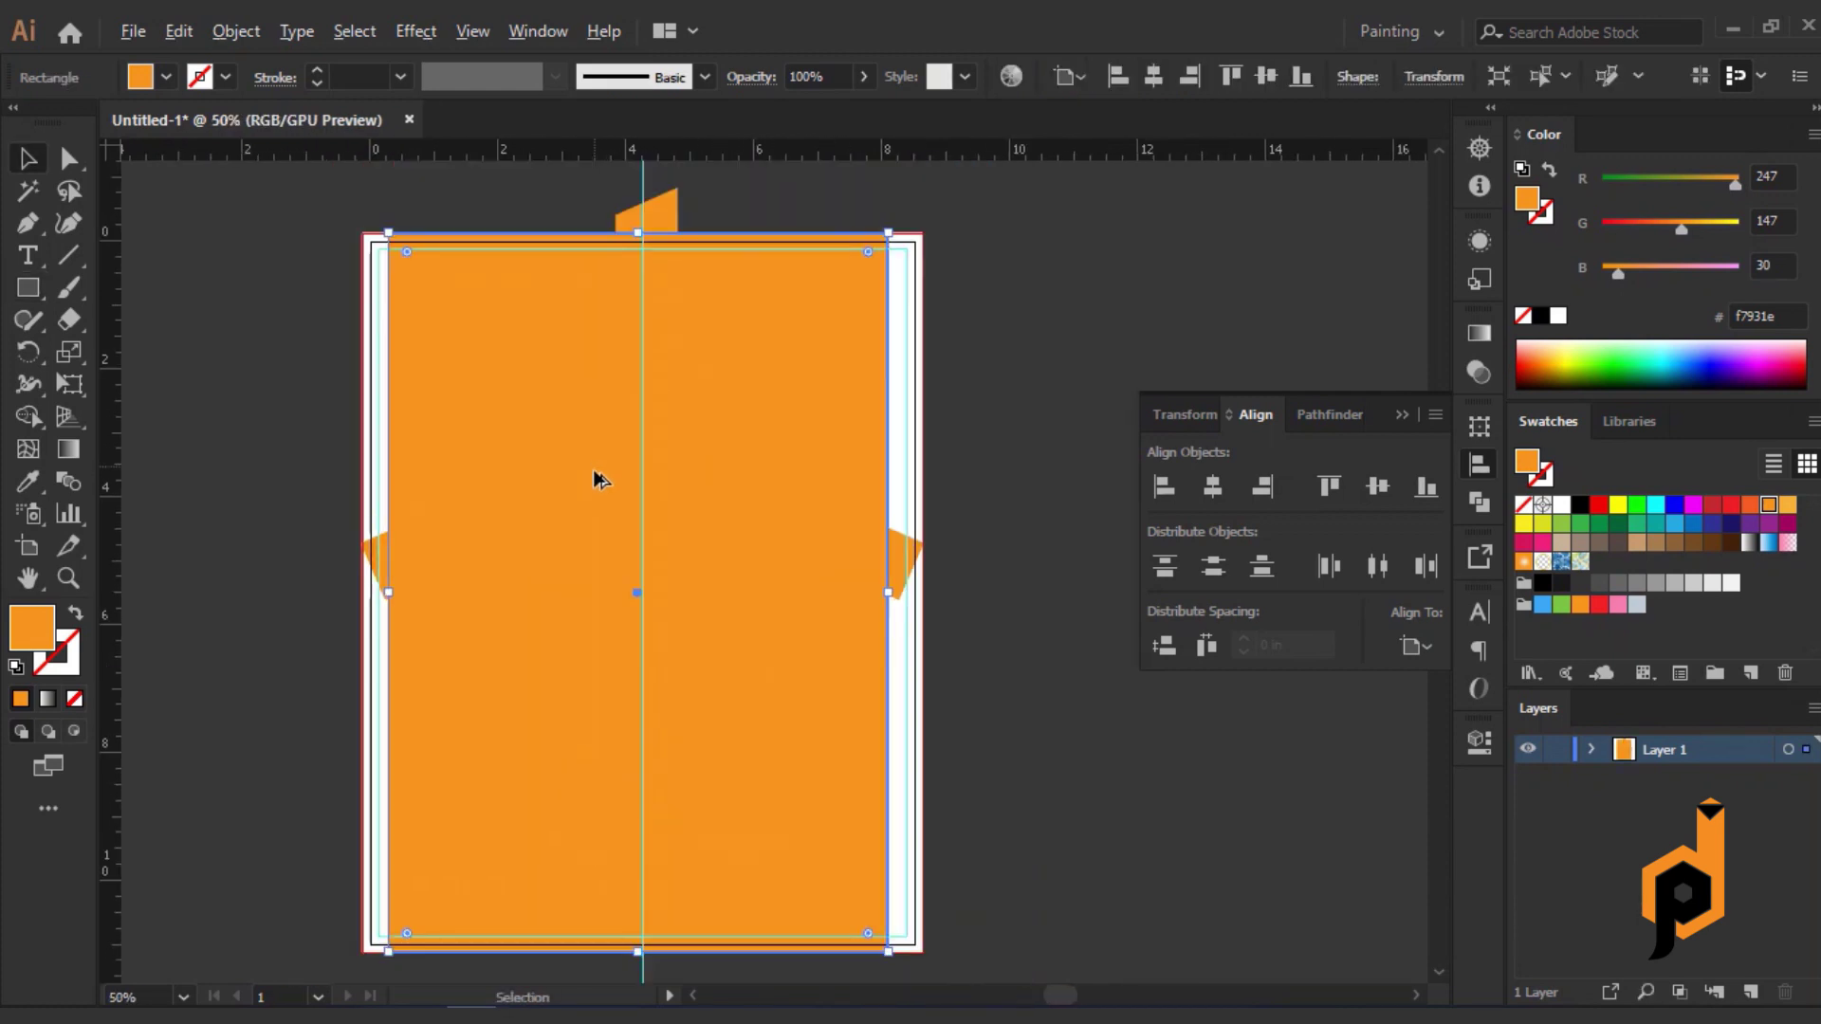
{"action": "left_click", "coordinate": [1211, 487]}
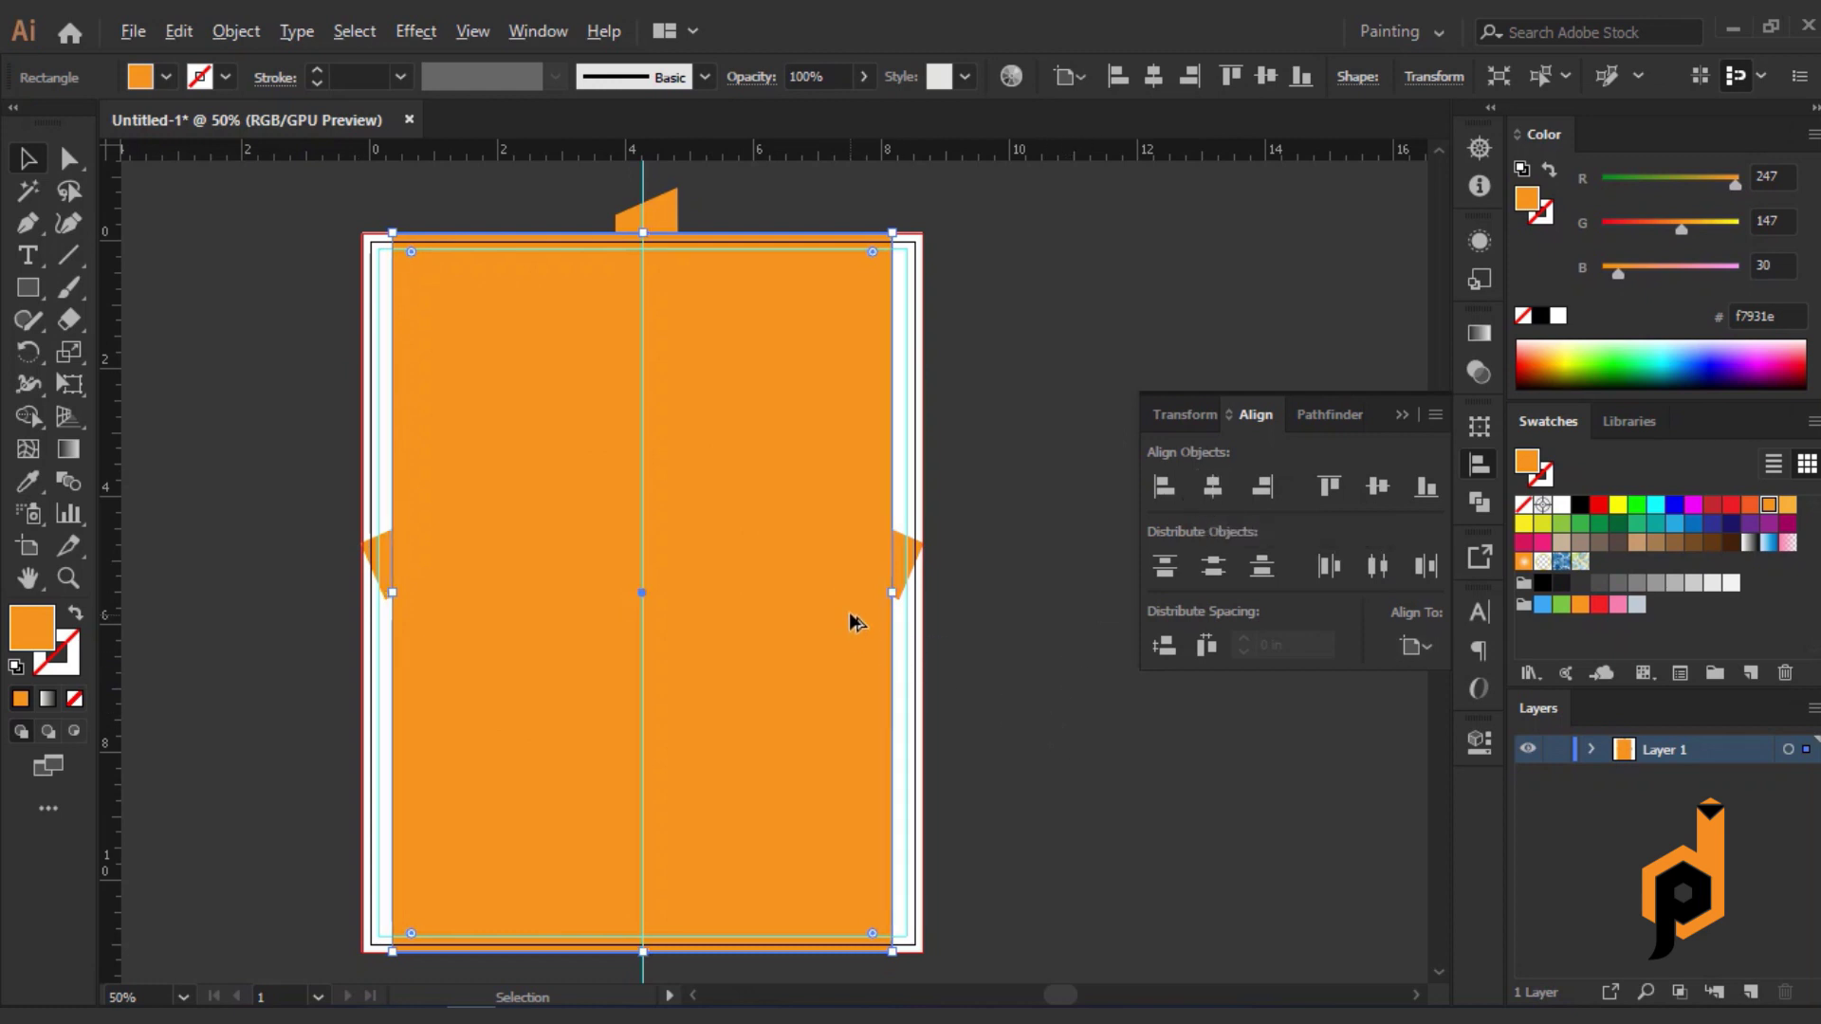
Narrow the large rectangle slightly from its right edge and centre it horizontally on the artboard again.
{"action": "scroll", "coordinate": [850, 617], "scroll_direction": "up", "scroll_amount": 1}
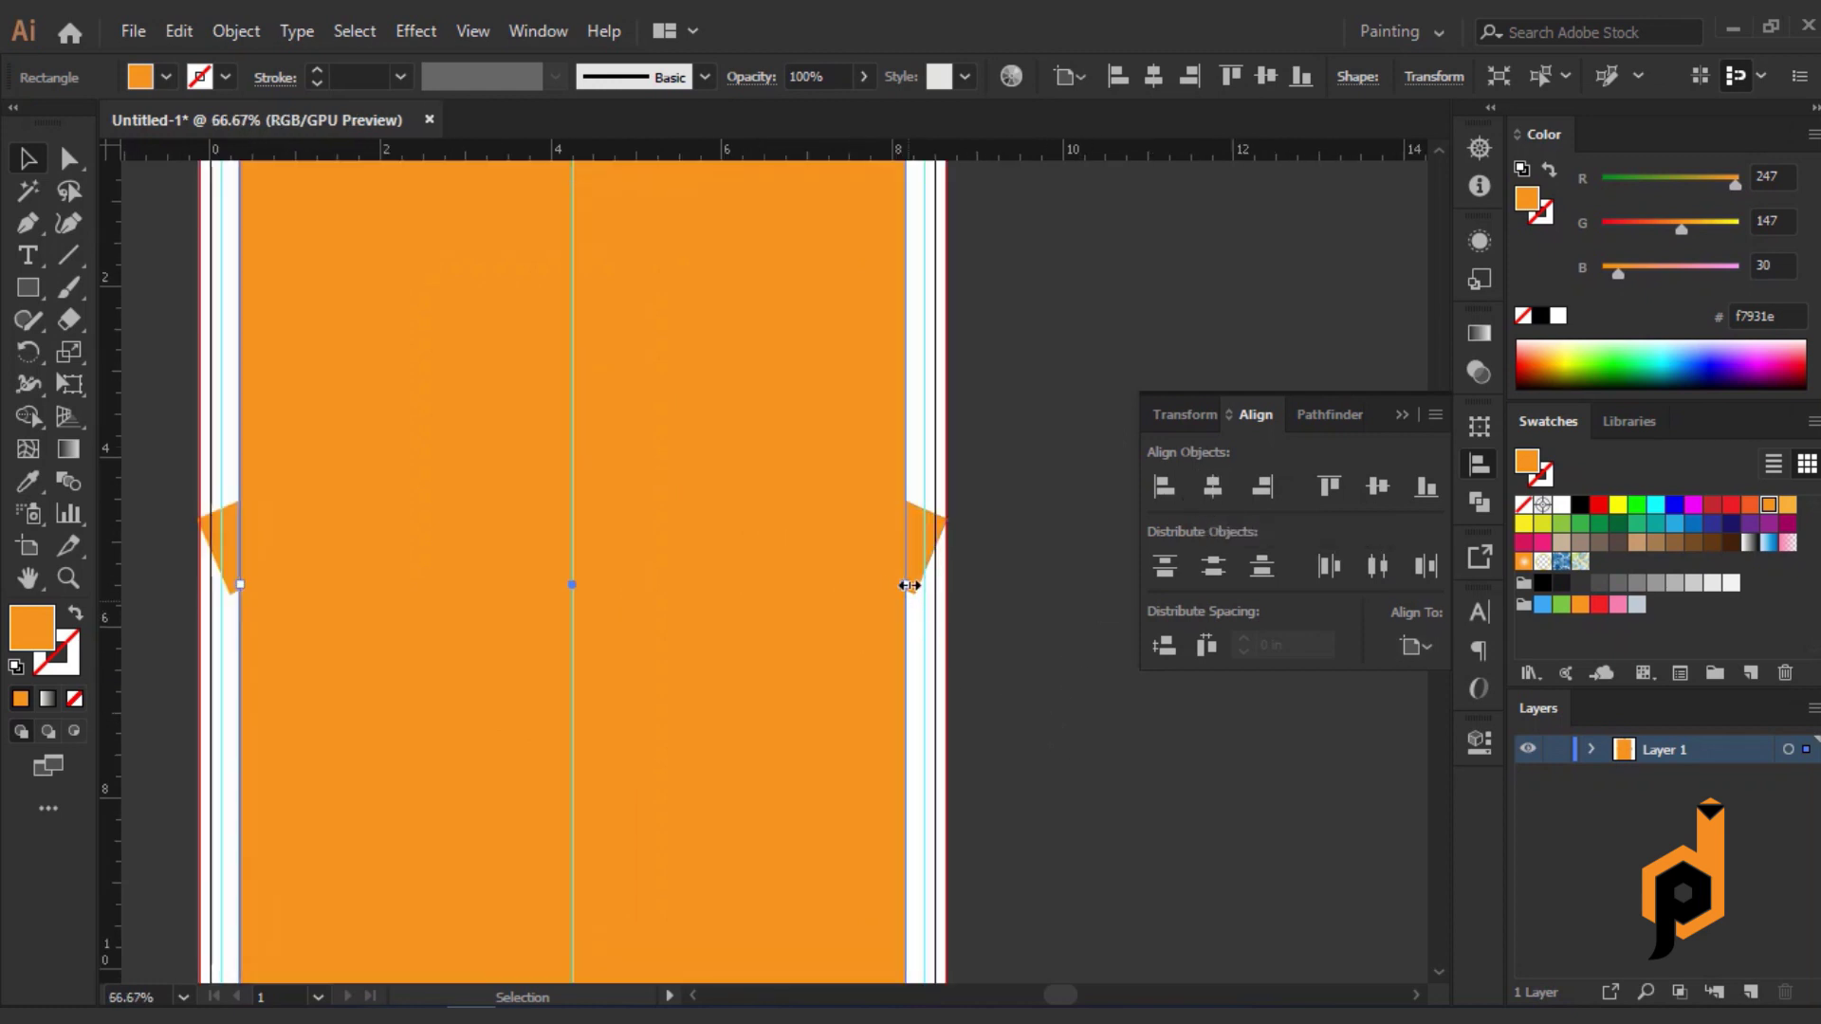
{"action": "left_click_drag", "start_coordinate": [906, 584], "coordinate": [896, 586]}
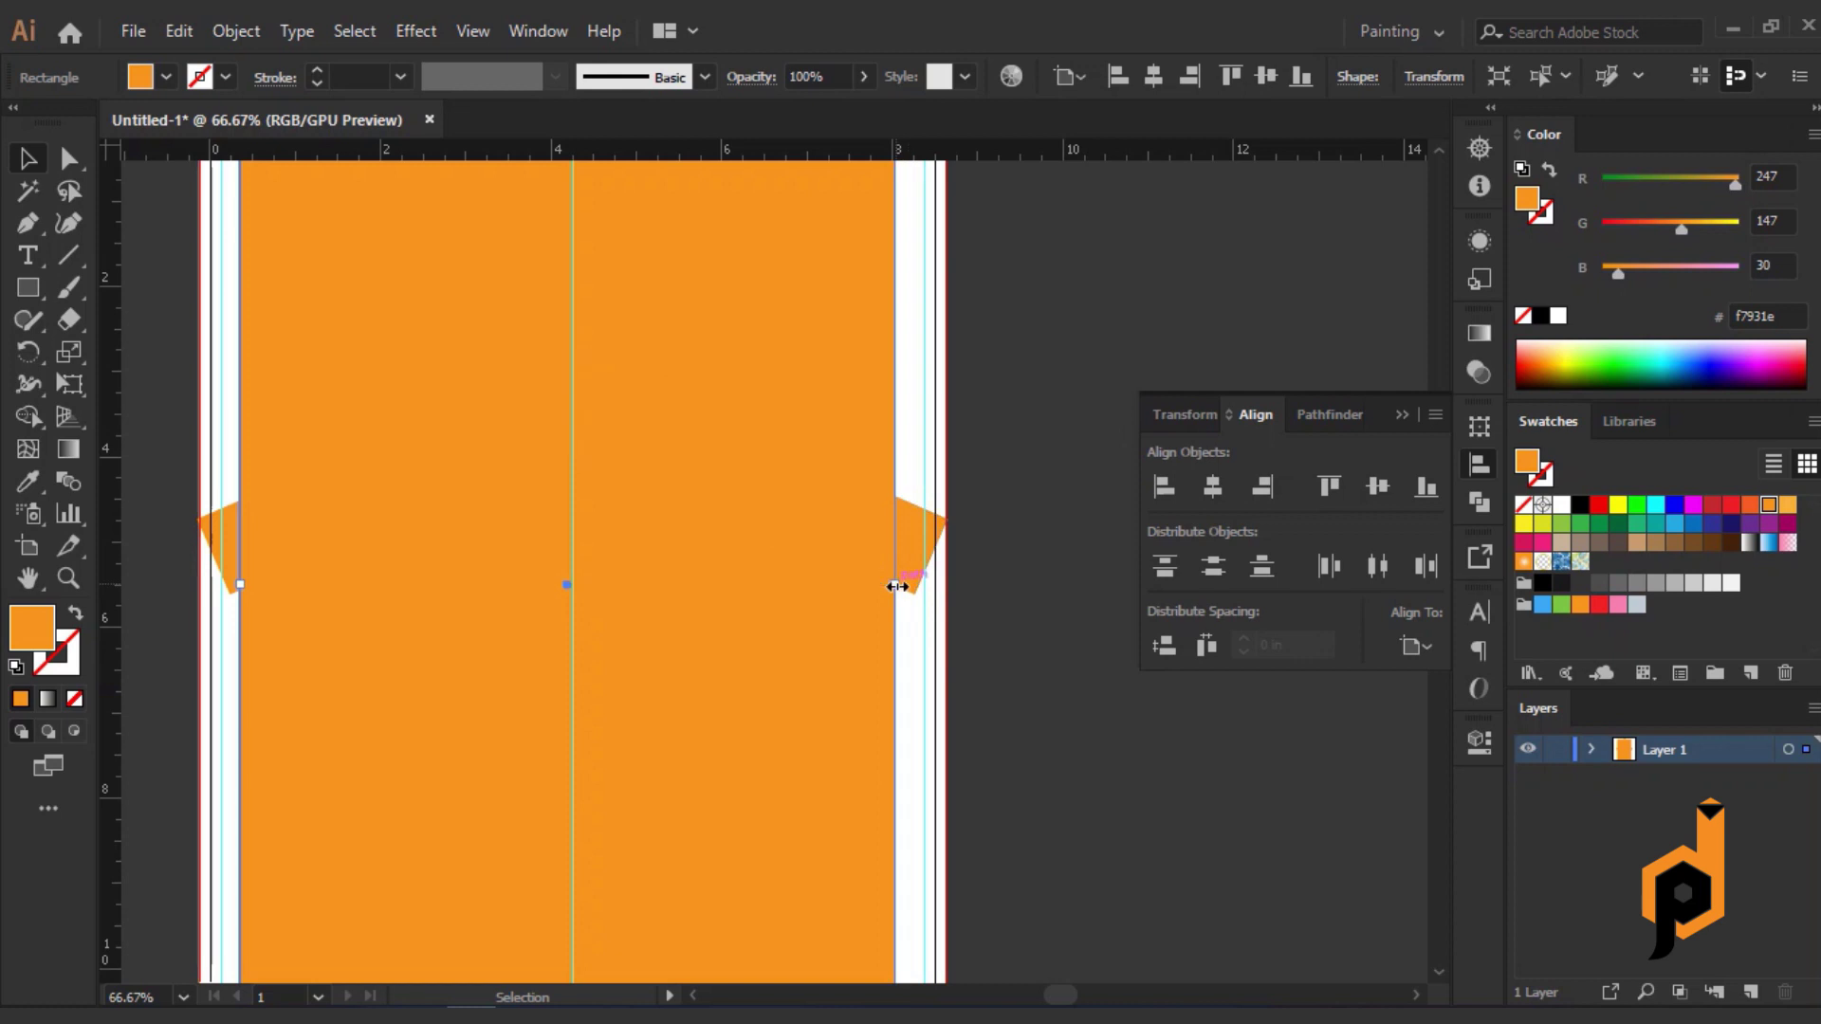
{"action": "left_click", "coordinate": [1213, 487]}
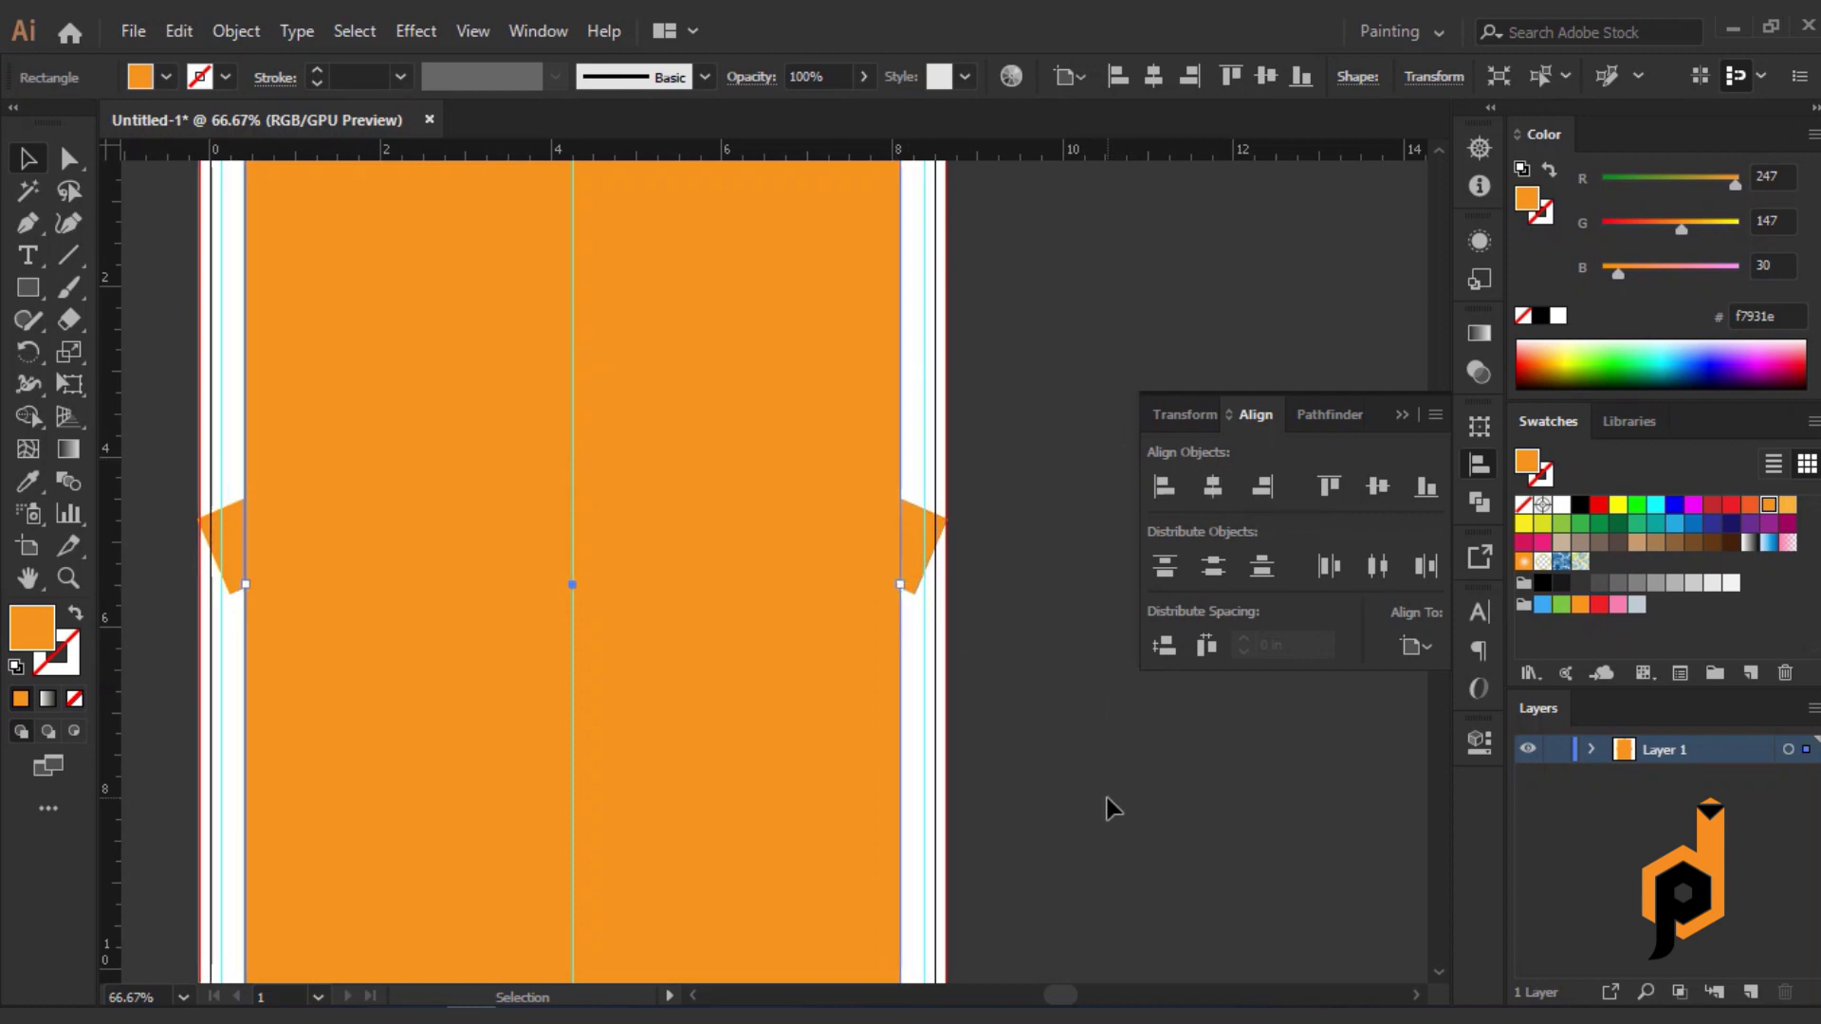
Fill the large rectangle with light grey (#e6e6e6) and send it behind the orange bars.
{"action": "left_click", "coordinate": [1710, 584]}
{"action": "scroll", "coordinate": [997, 767], "scroll_direction": "down", "scroll_amount": 1}
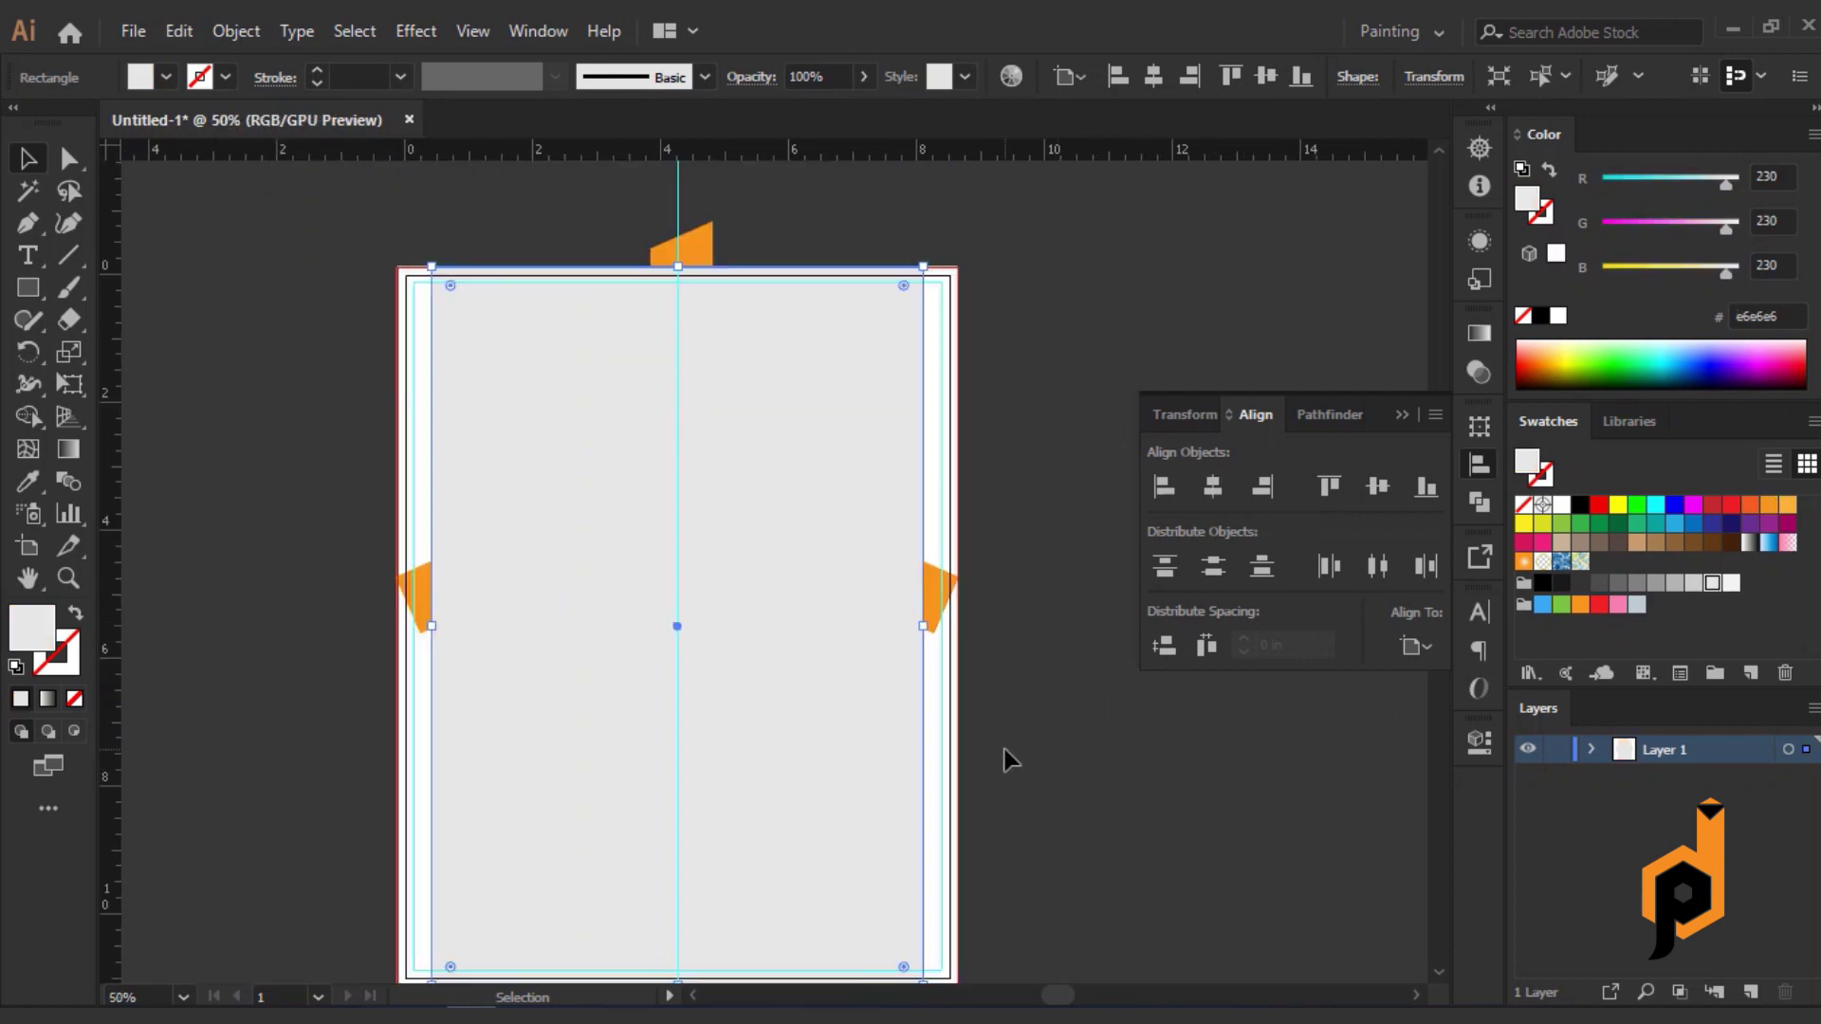
{"action": "key", "text": "ctrl+shift+bracketleft"}
{"action": "key", "text": "ctrl+bracketleft"}
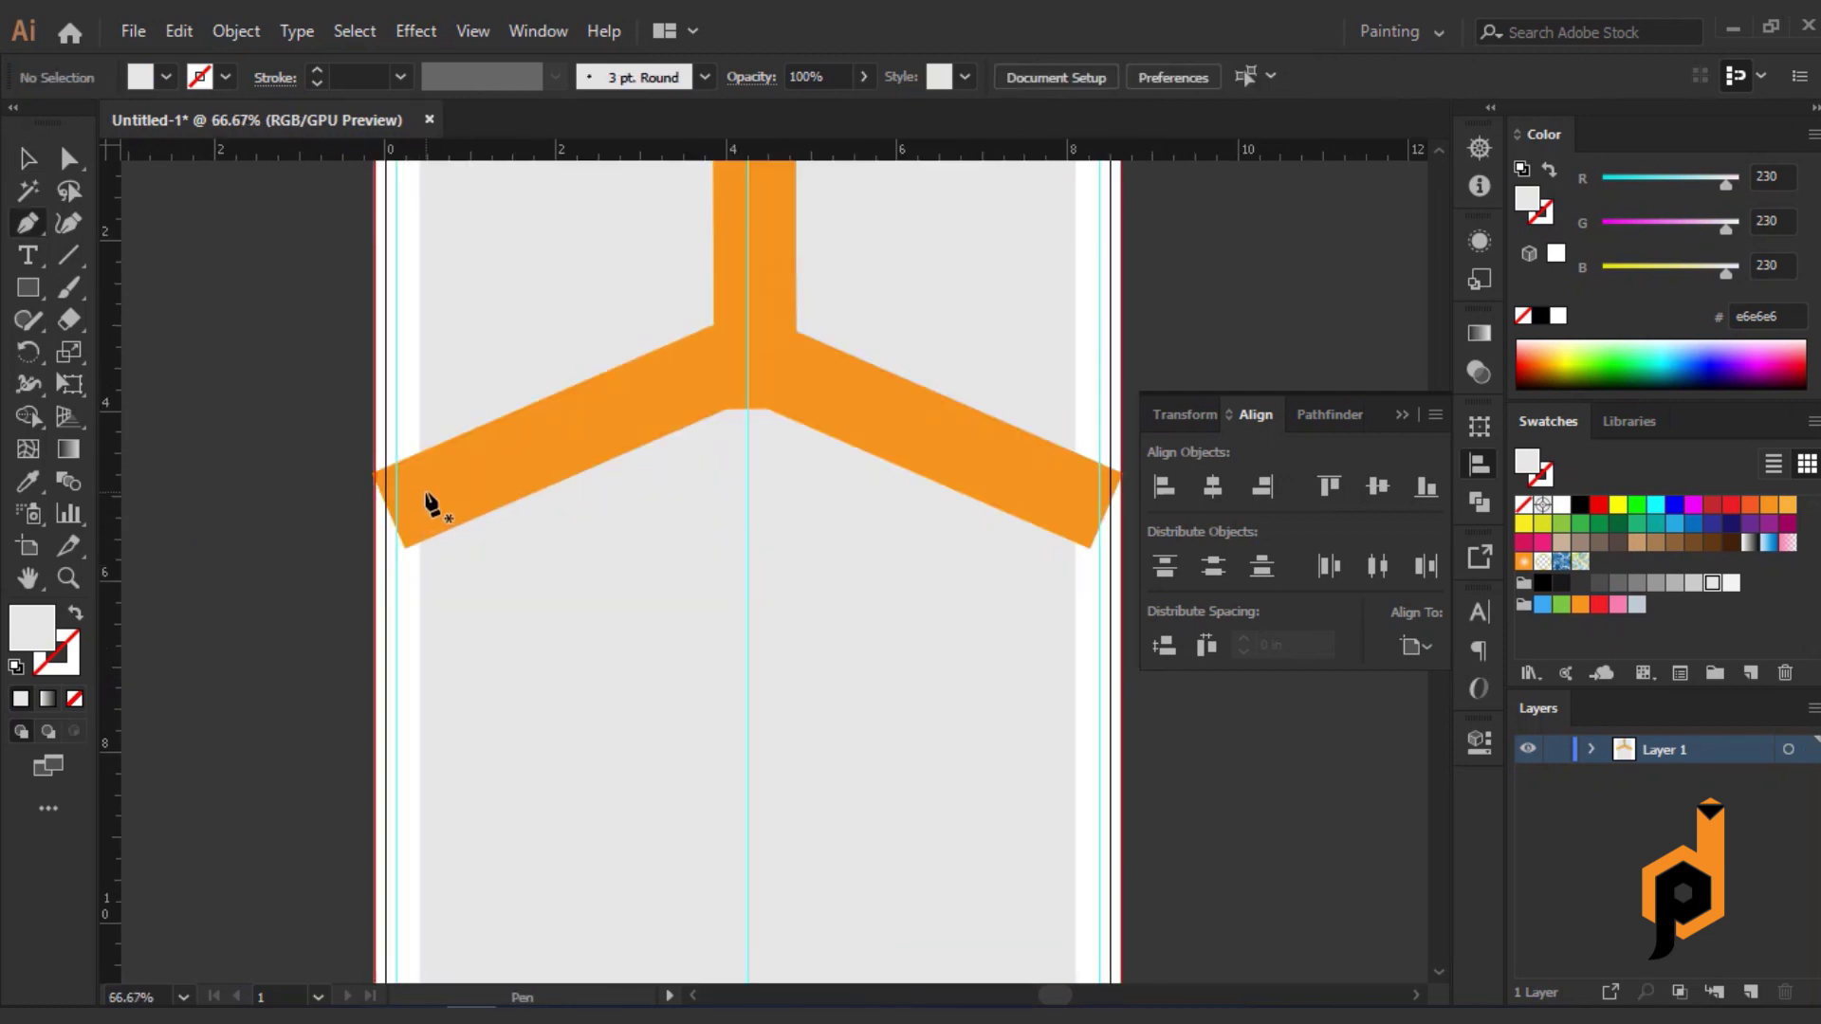
Draw a closed light grey Pen shape that peaks at the centre guide, follows the chevron's slopes and extends past the page's bottom and sides.
{"action": "left_click", "coordinate": [313, 557]}
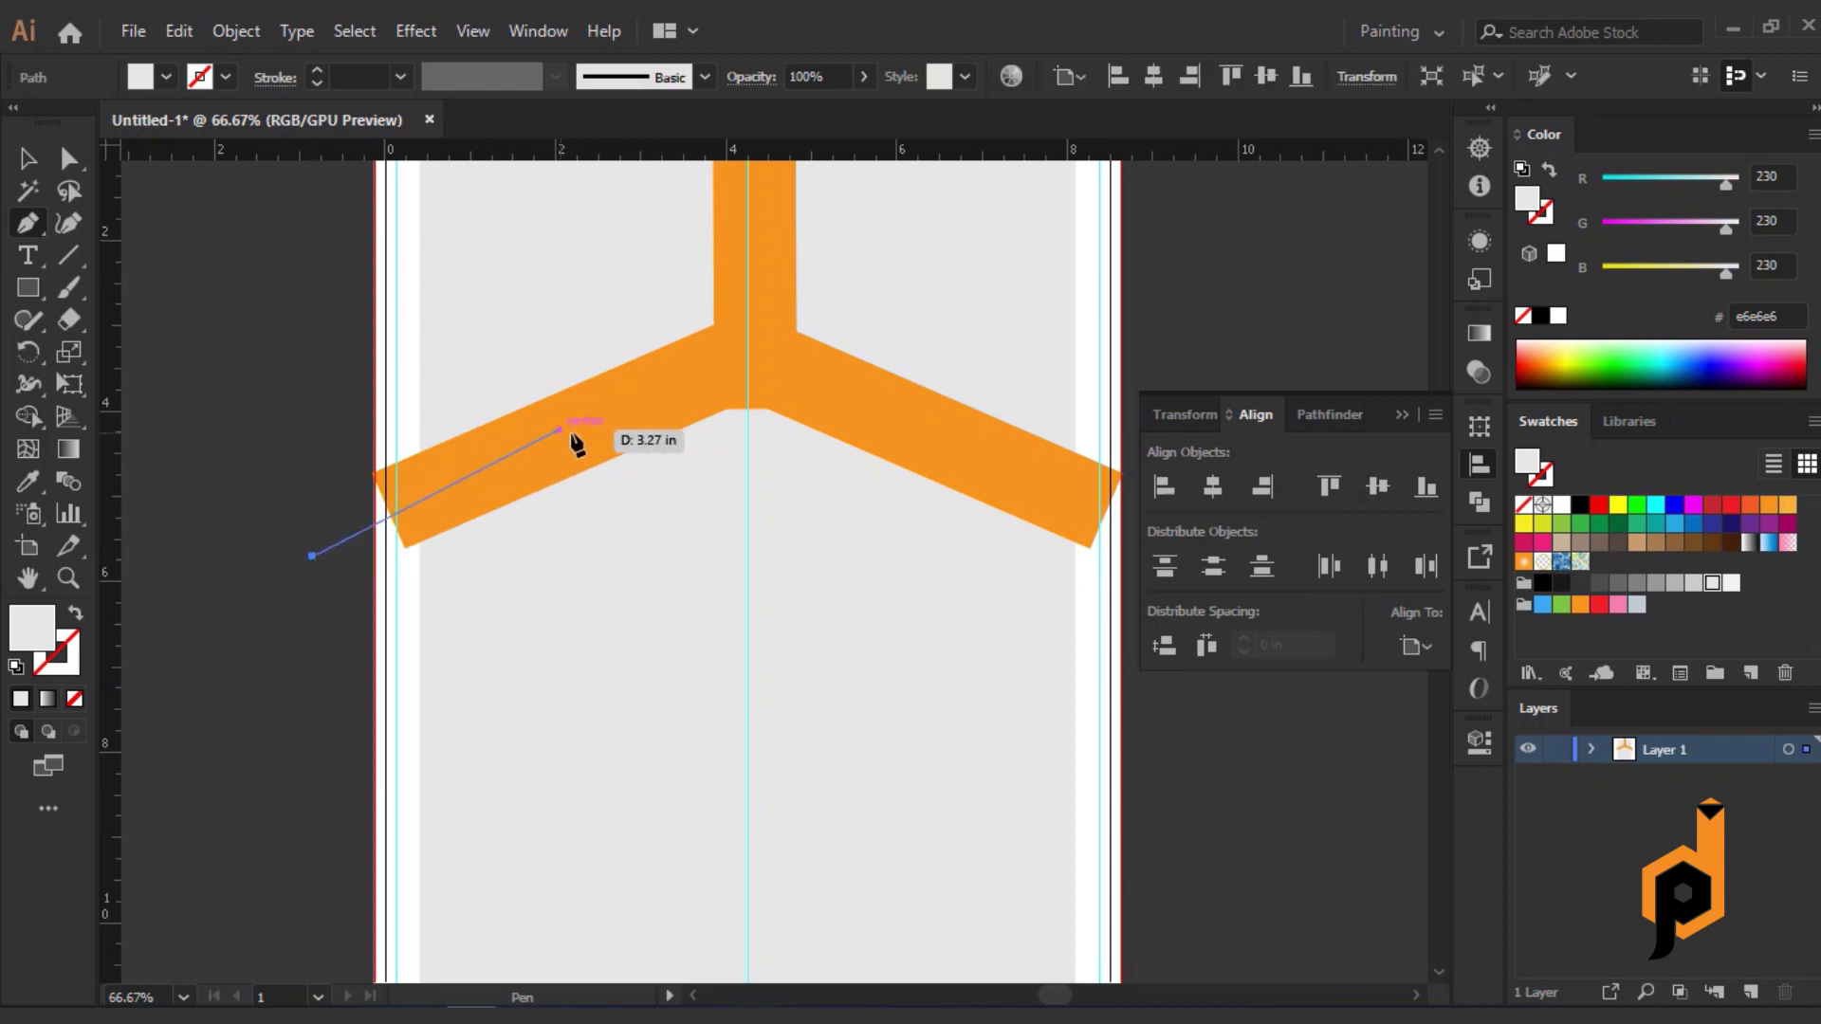
{"action": "left_click", "coordinate": [674, 391]}
{"action": "left_click", "coordinate": [747, 359]}
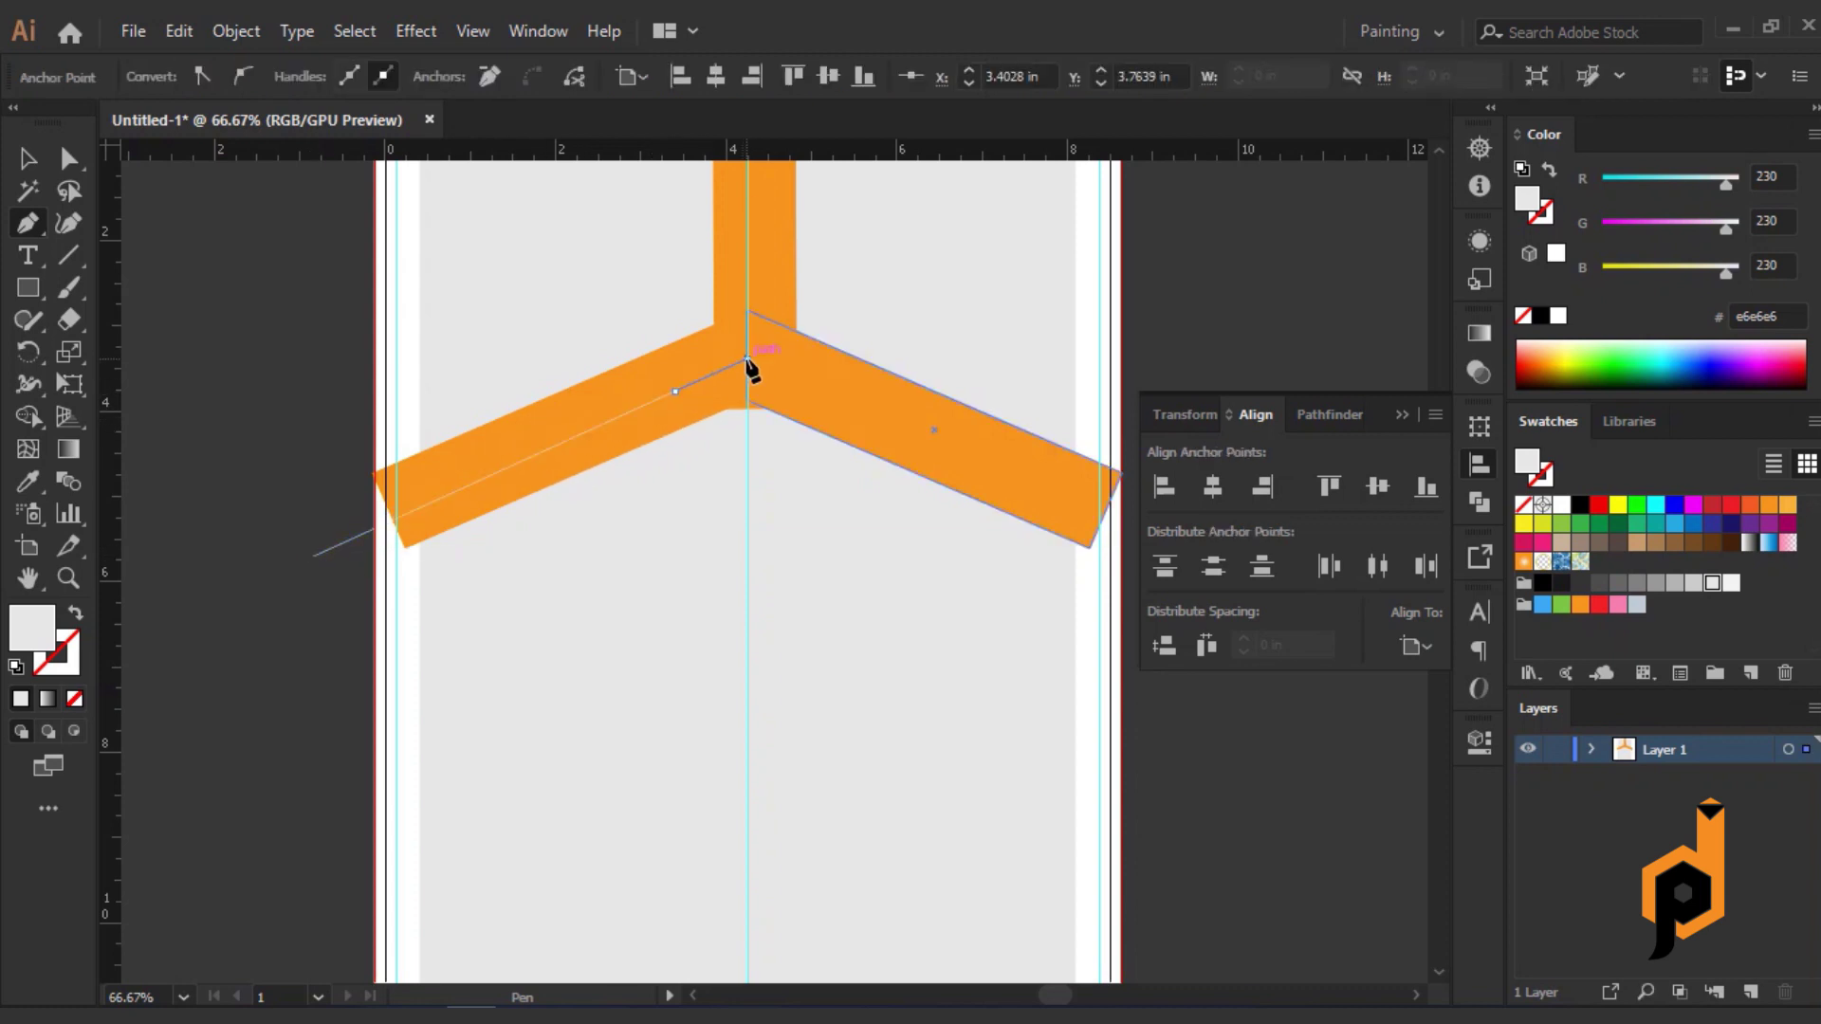
{"action": "left_click", "coordinate": [1122, 522]}
{"action": "scroll", "coordinate": [1103, 526], "scroll_direction": "down", "scroll_amount": 1}
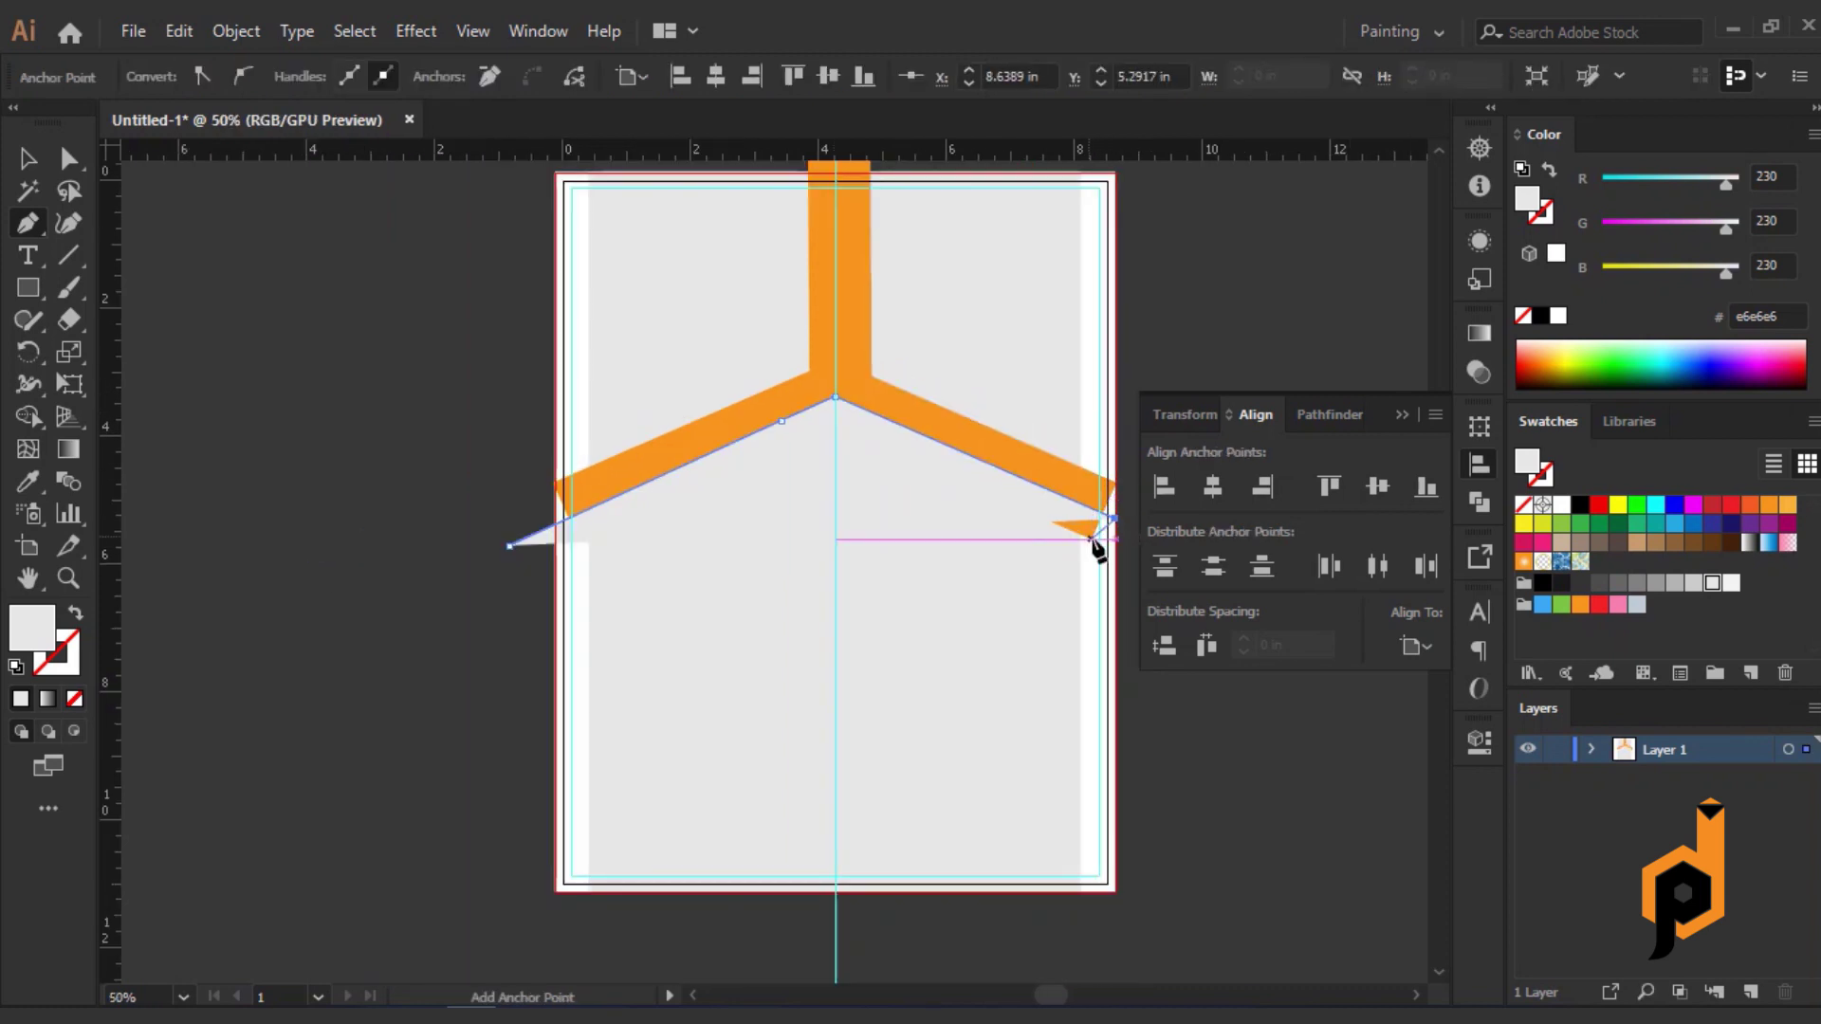
{"action": "left_click_drag", "start_coordinate": [1093, 540], "coordinate": [839, 443]}
{"action": "left_click", "coordinate": [936, 522]}
{"action": "left_click", "coordinate": [903, 853]}
{"action": "left_click", "coordinate": [395, 889]}
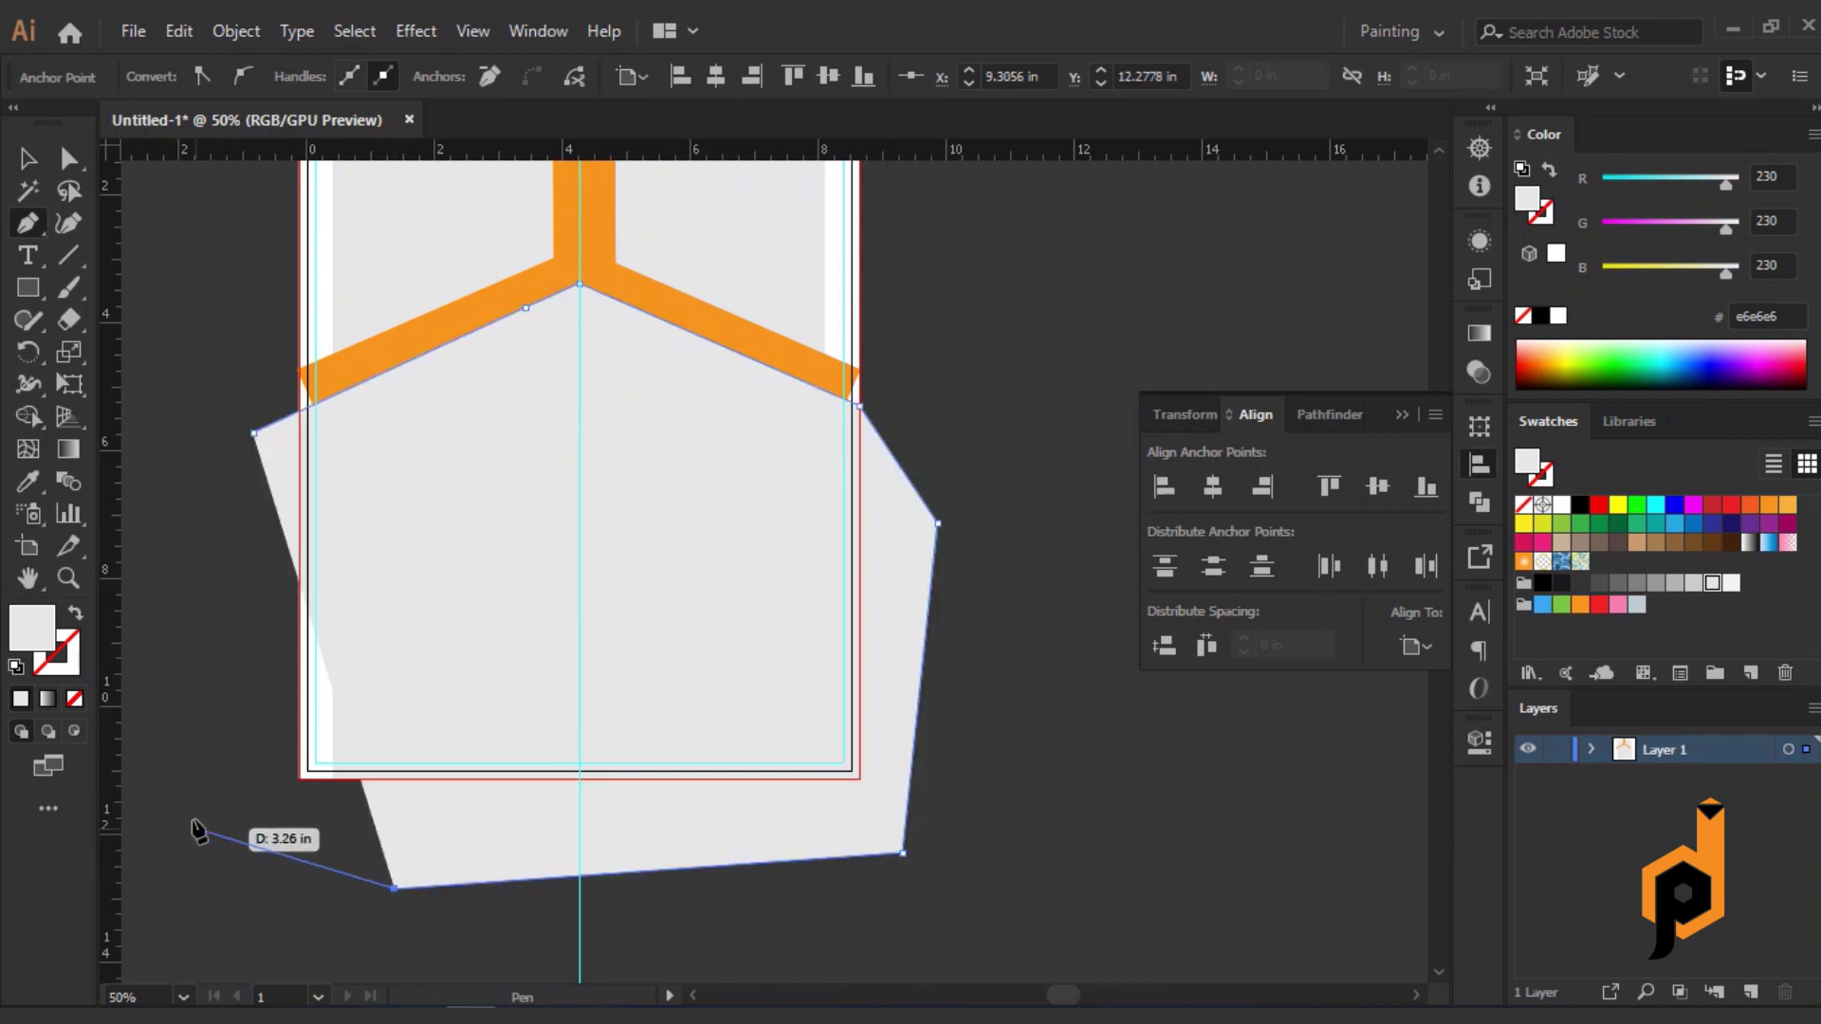
{"action": "left_click", "coordinate": [193, 818]}
{"action": "left_click", "coordinate": [253, 432]}
{"action": "key", "text": "v"}
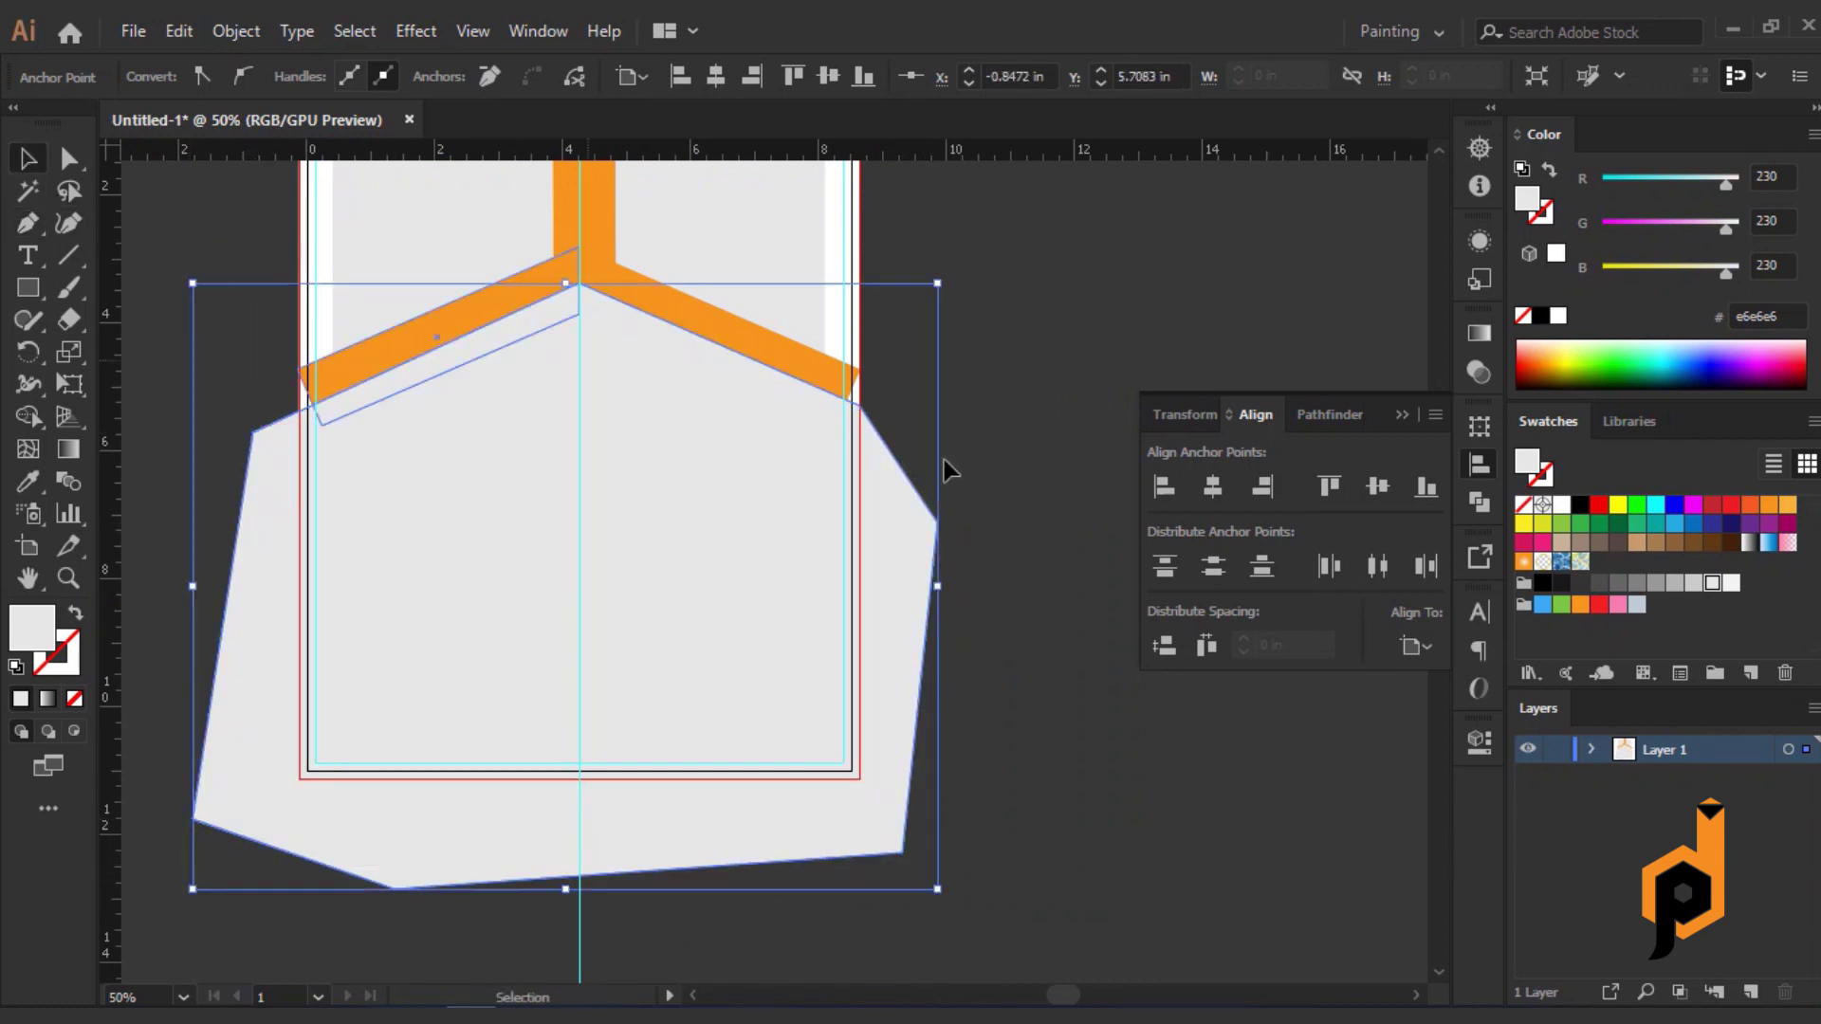
Fill the lower Pen shape and the vertical centre bar with dark grey (#333333).
{"action": "left_click", "coordinate": [1580, 582]}
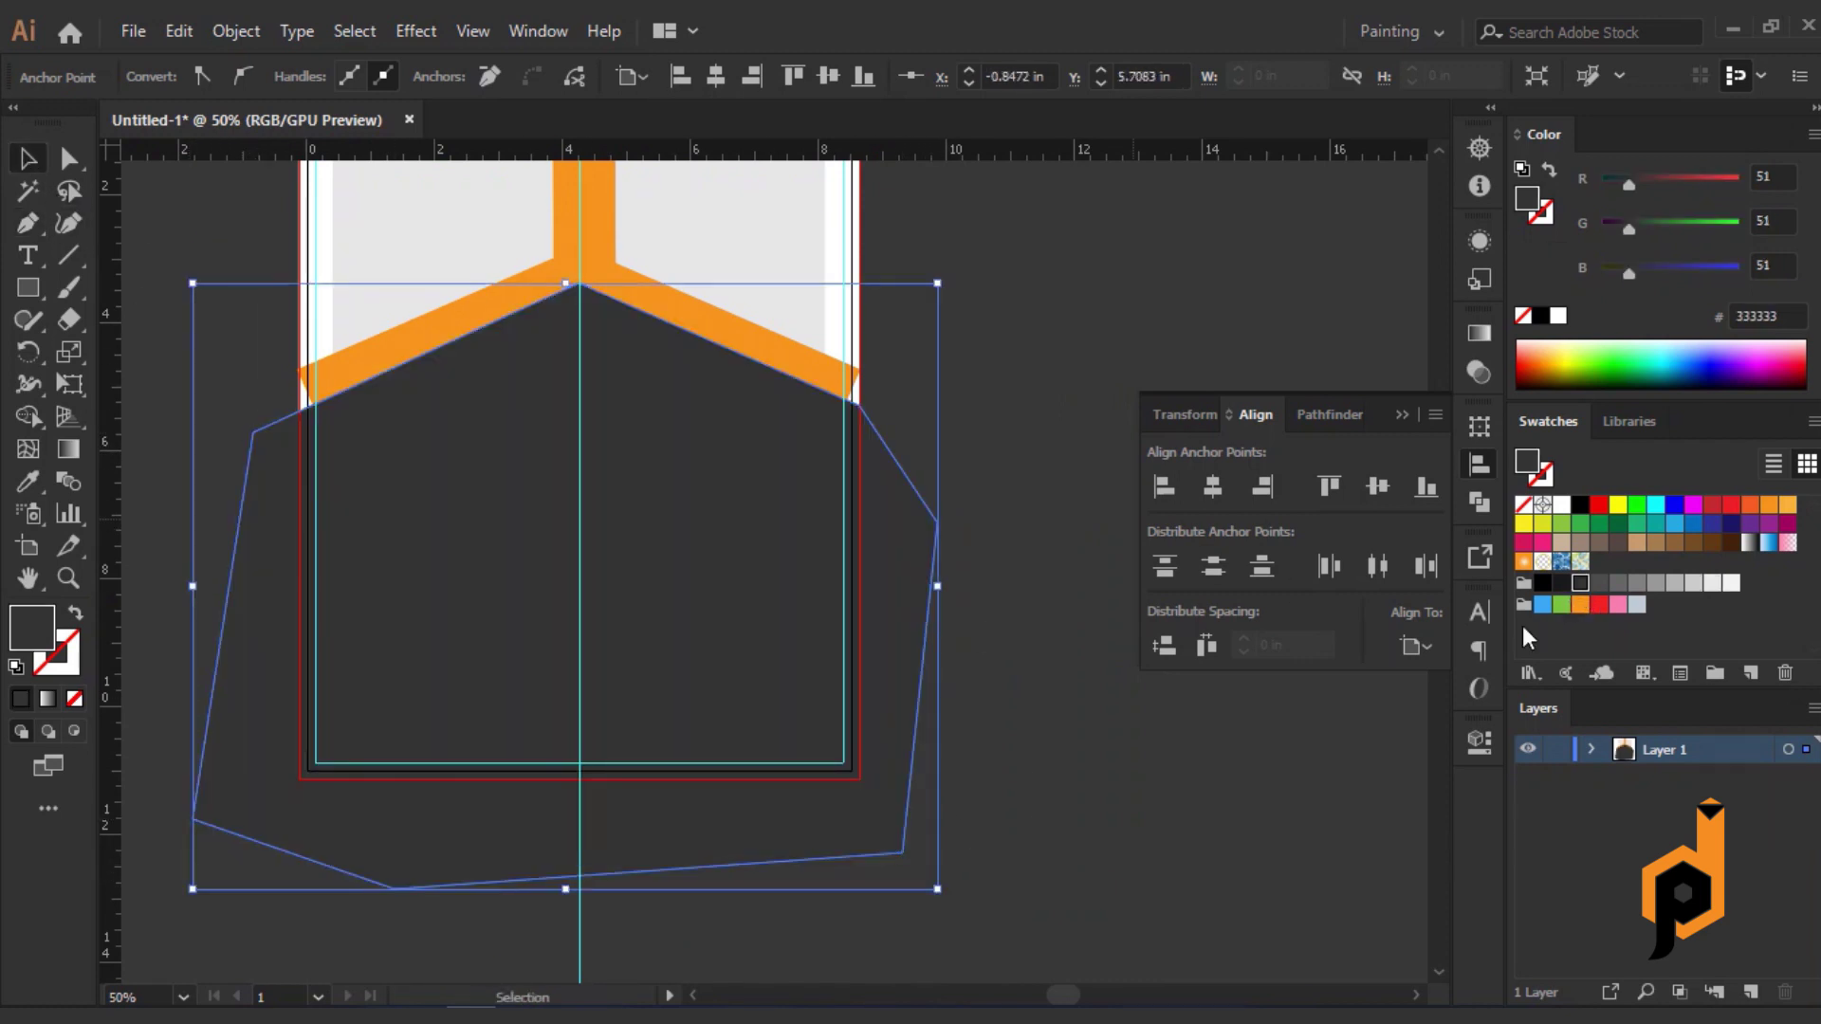
{"action": "left_click", "coordinate": [26, 488]}
{"action": "left_click", "coordinate": [594, 212]}
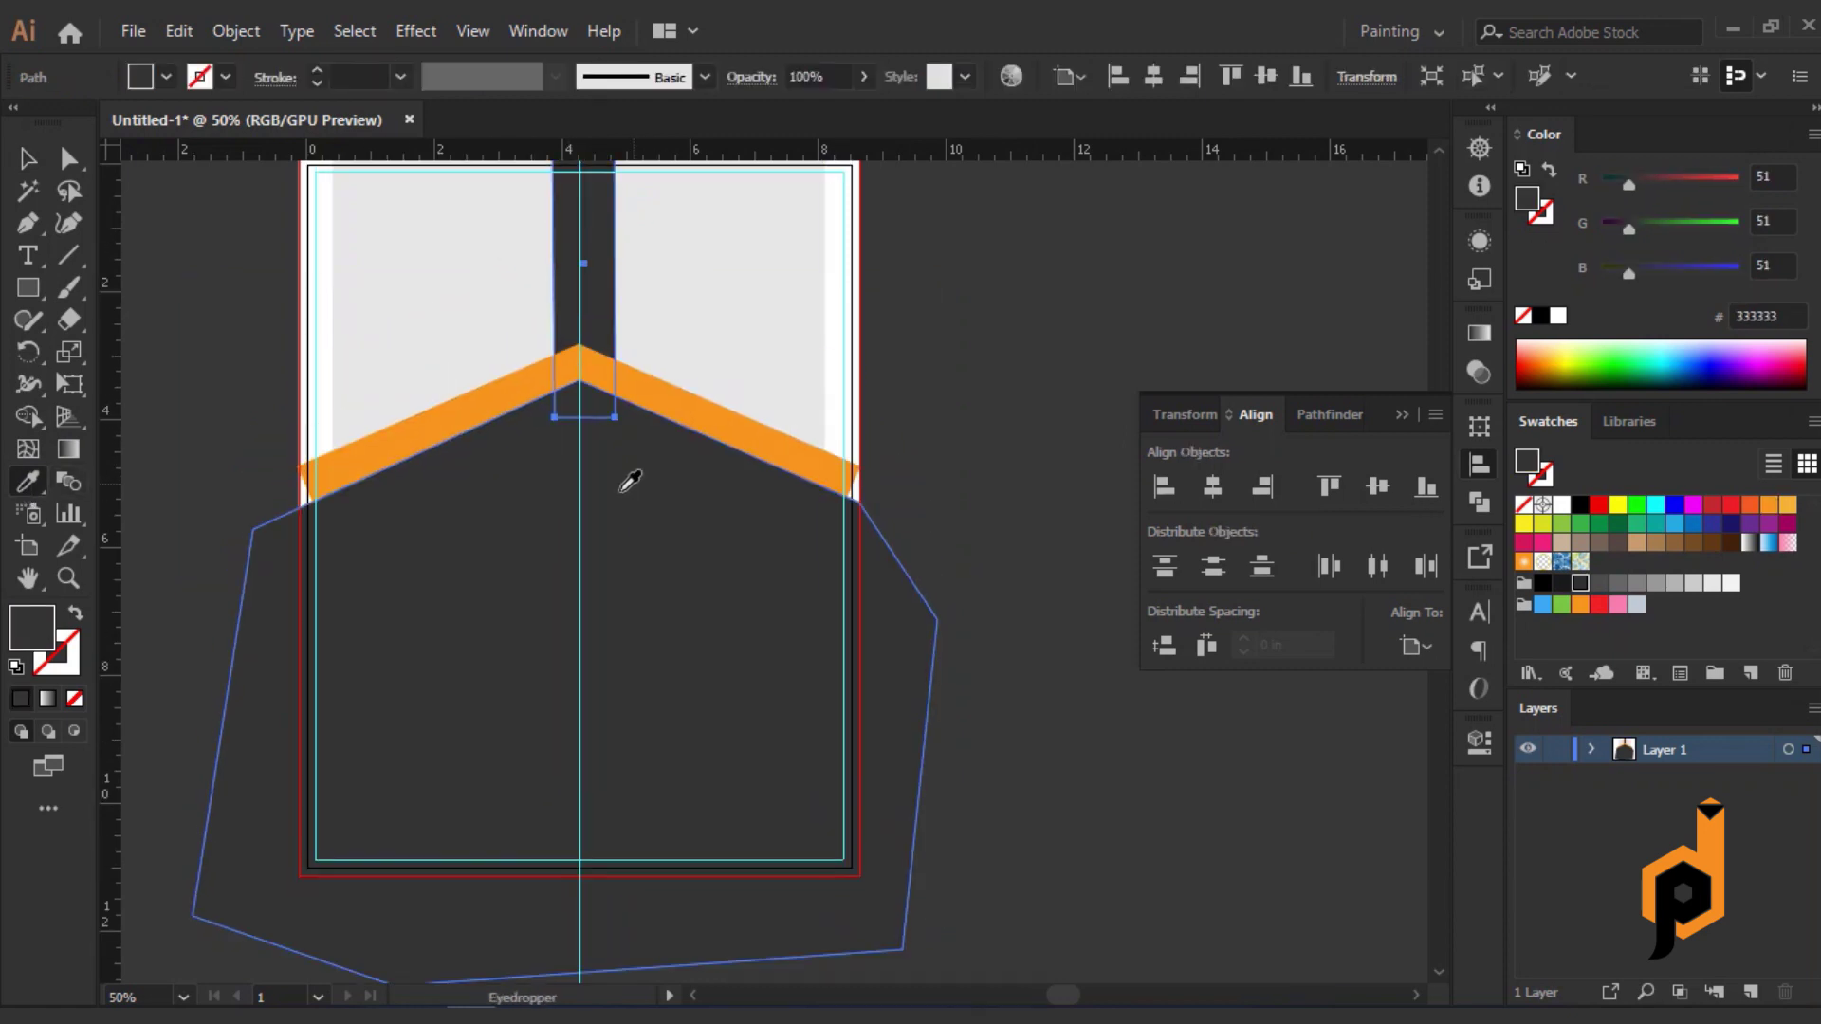
{"action": "left_click", "coordinate": [46, 155]}
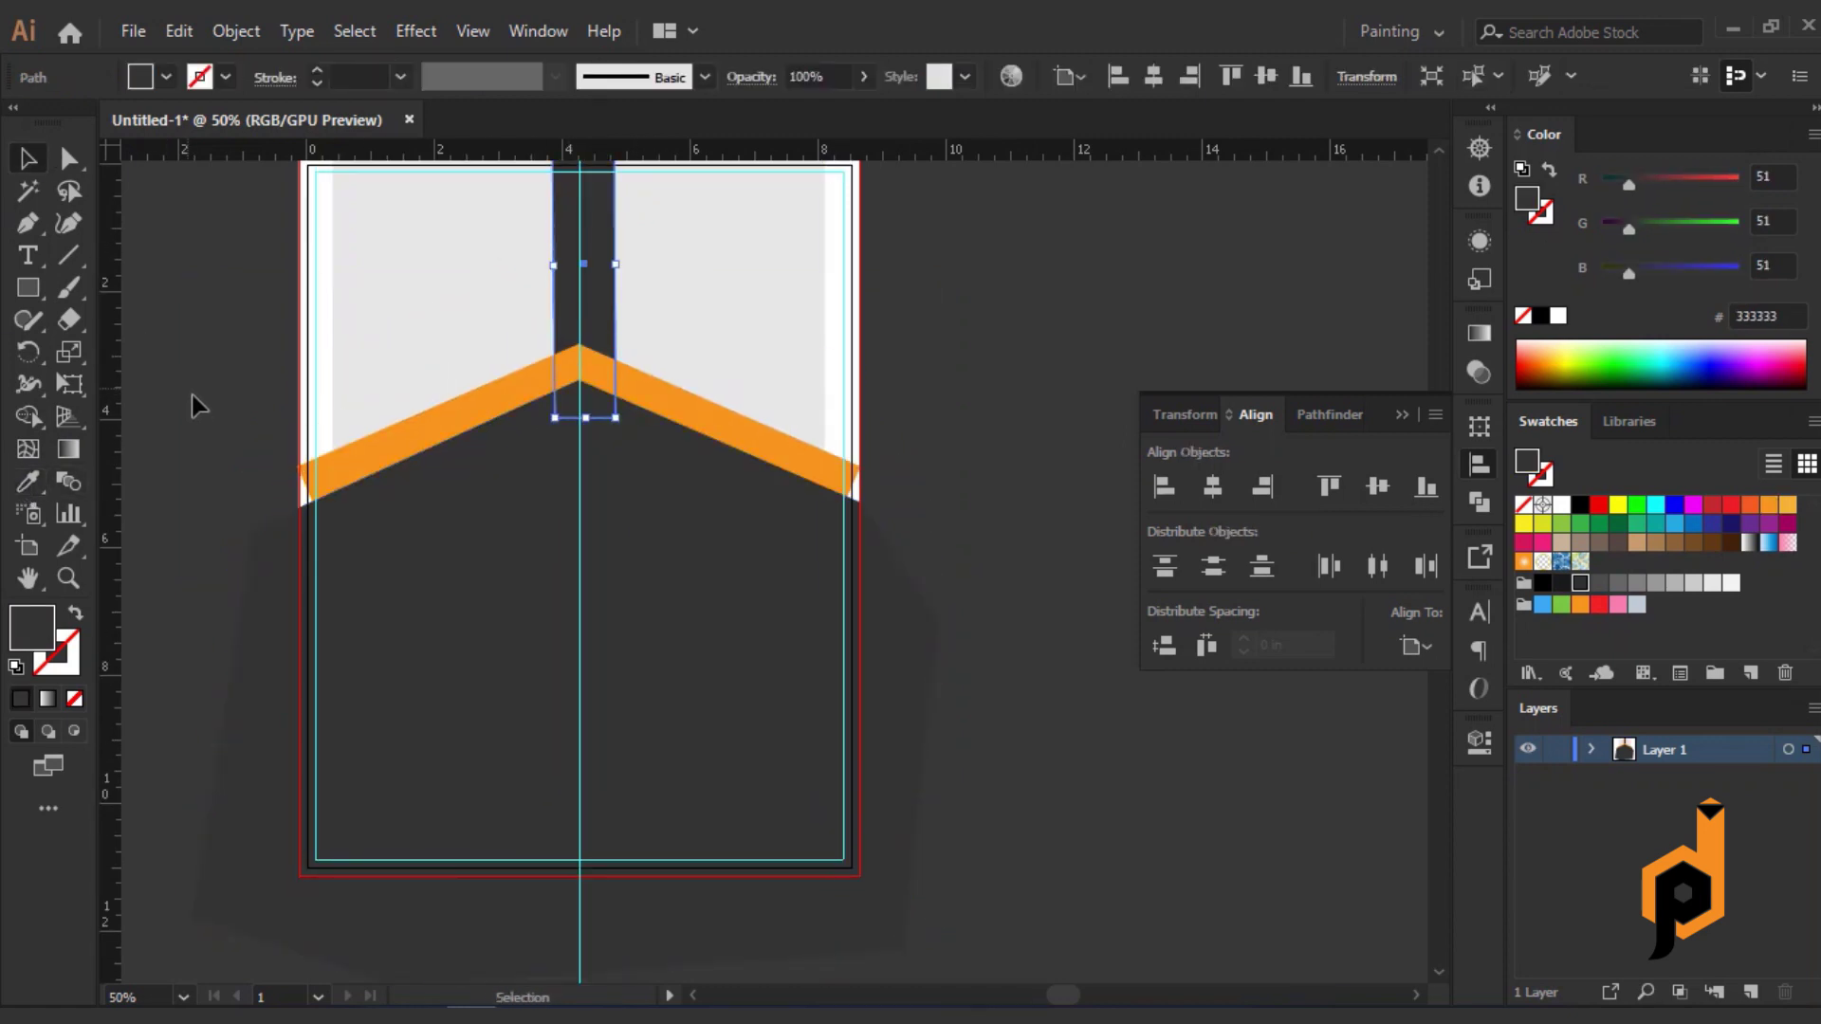
Send the large dark grey Pen shape backward until it sits behind both orange chevron bars.
{"action": "left_click", "coordinate": [488, 597]}
{"action": "key", "text": "a"}
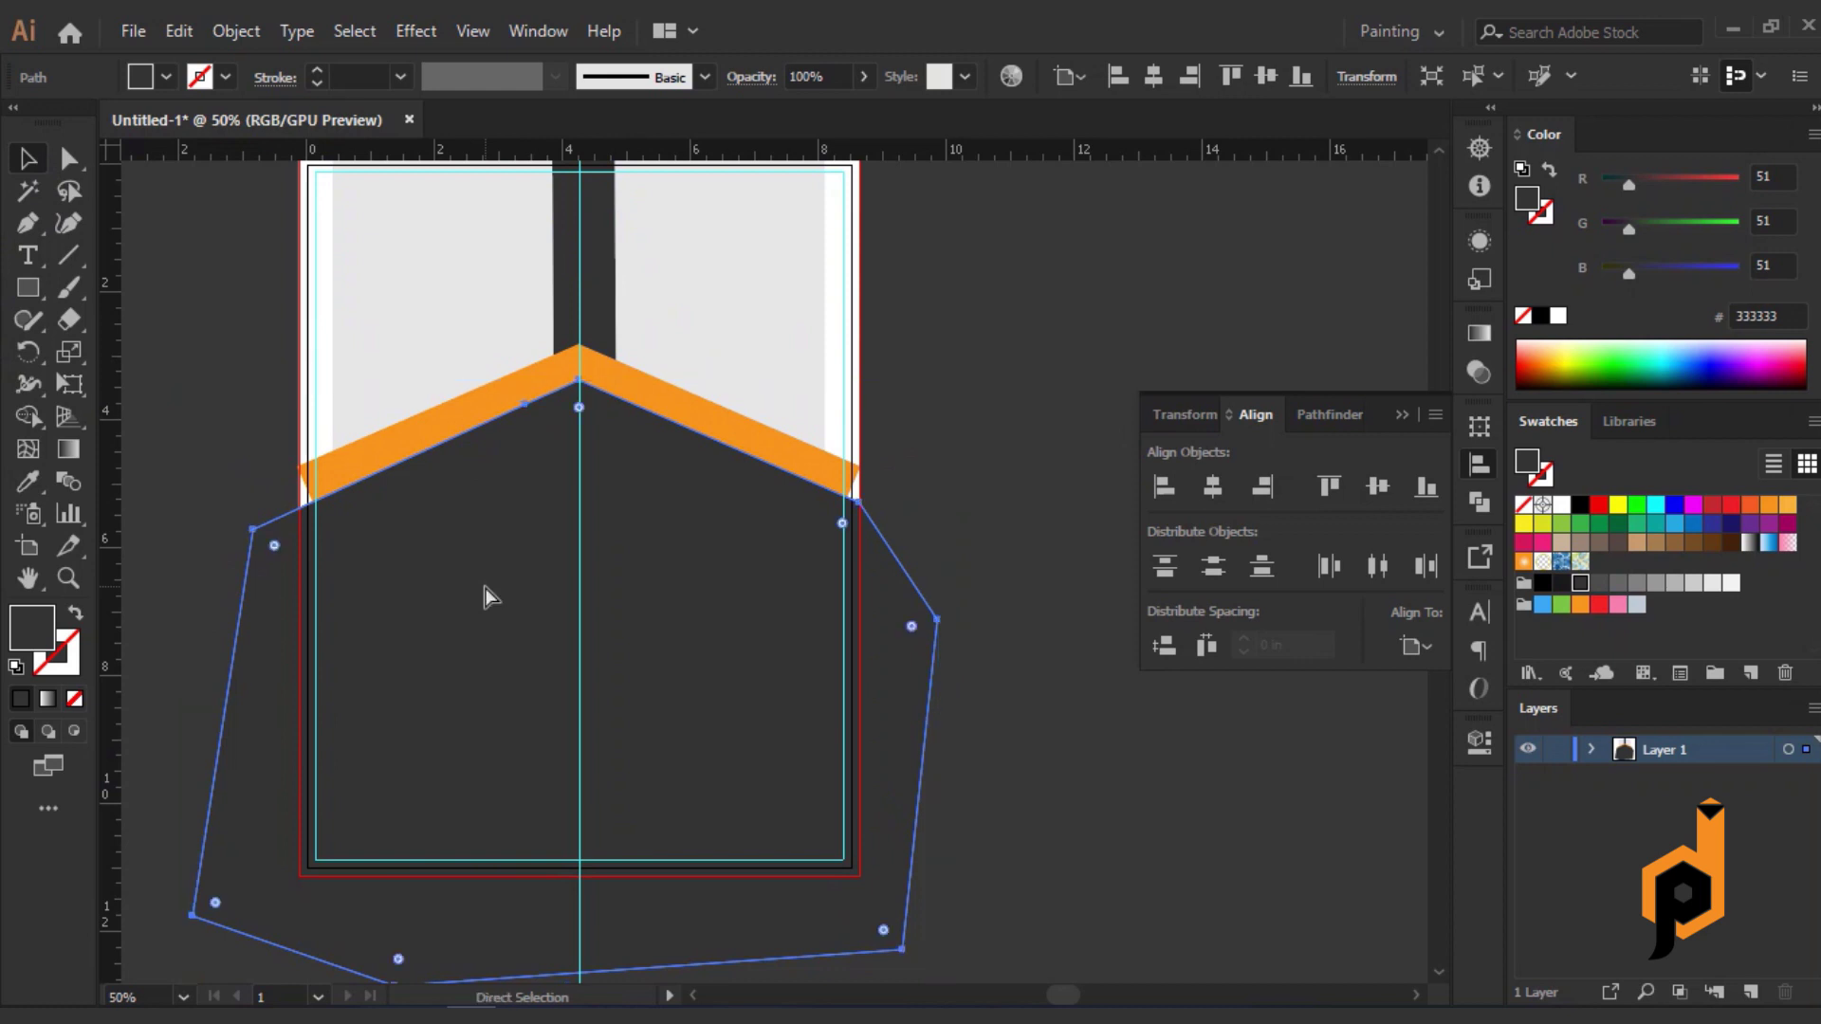
{"action": "key", "text": "ctrl+["}
{"action": "key", "text": "ctrl+["}
{"action": "left_click", "coordinate": [583, 304]}
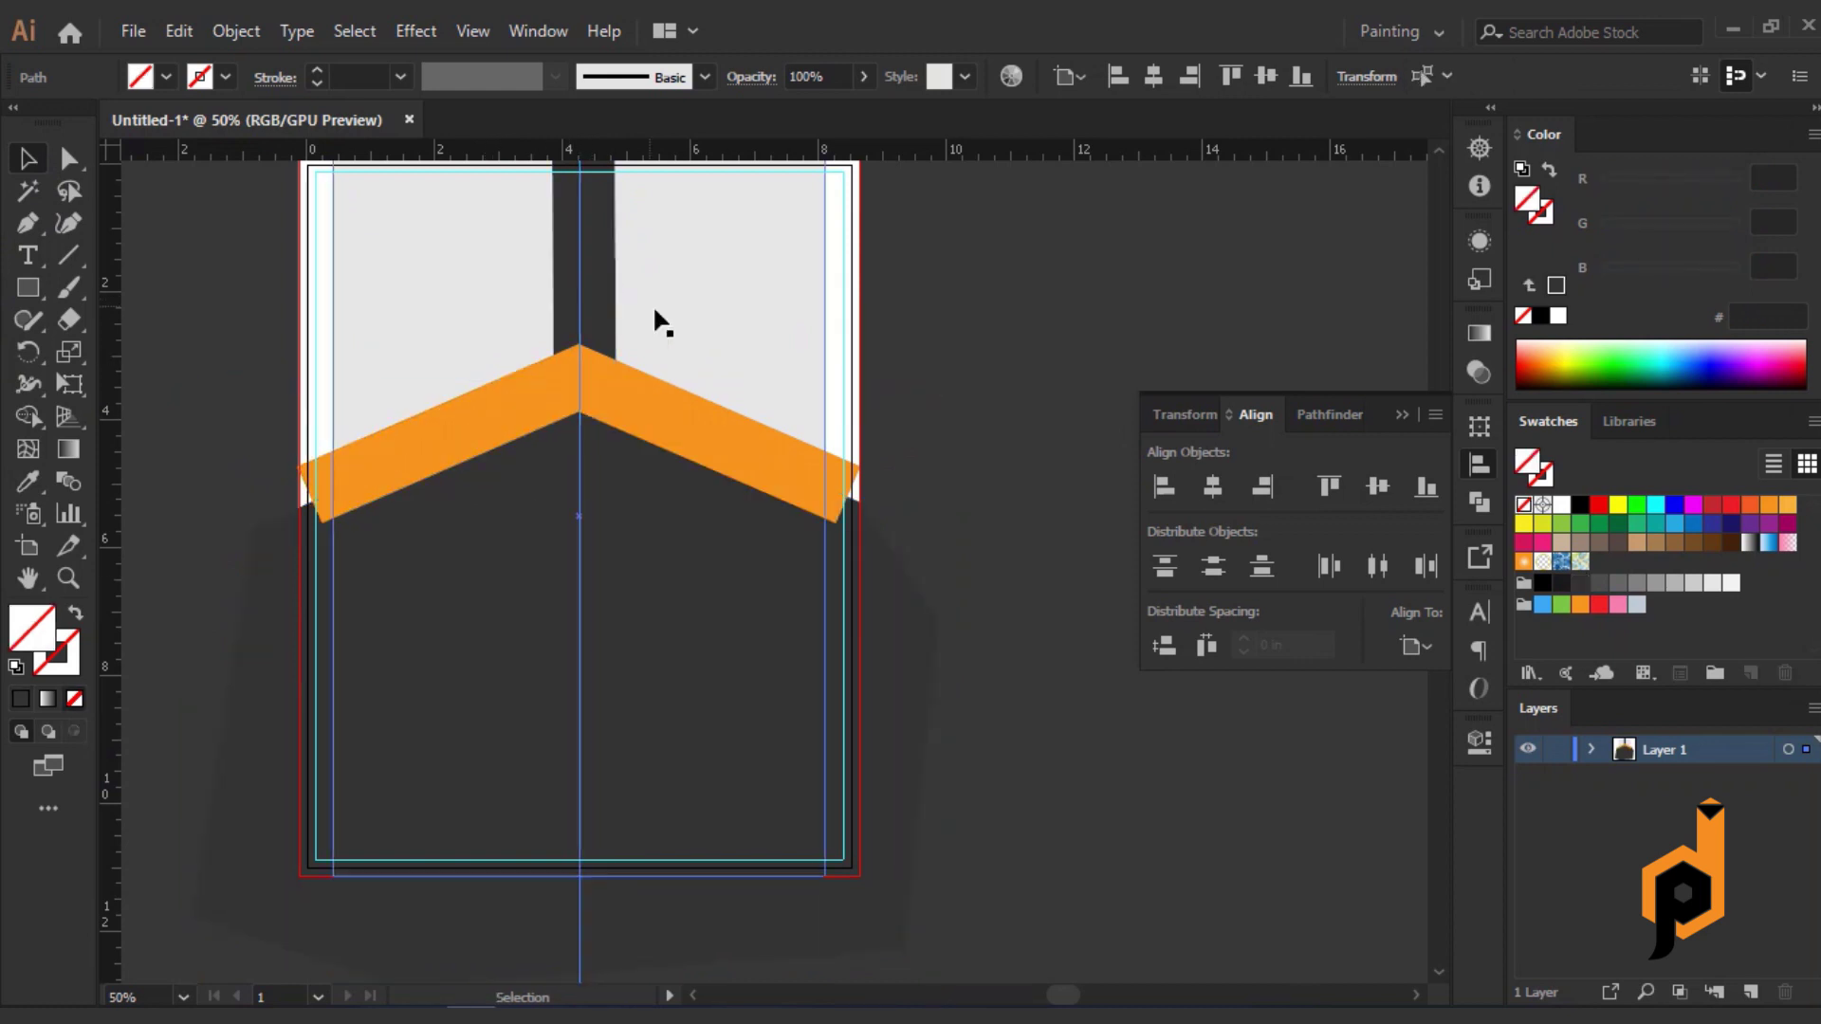
{"action": "left_click", "coordinate": [612, 322]}
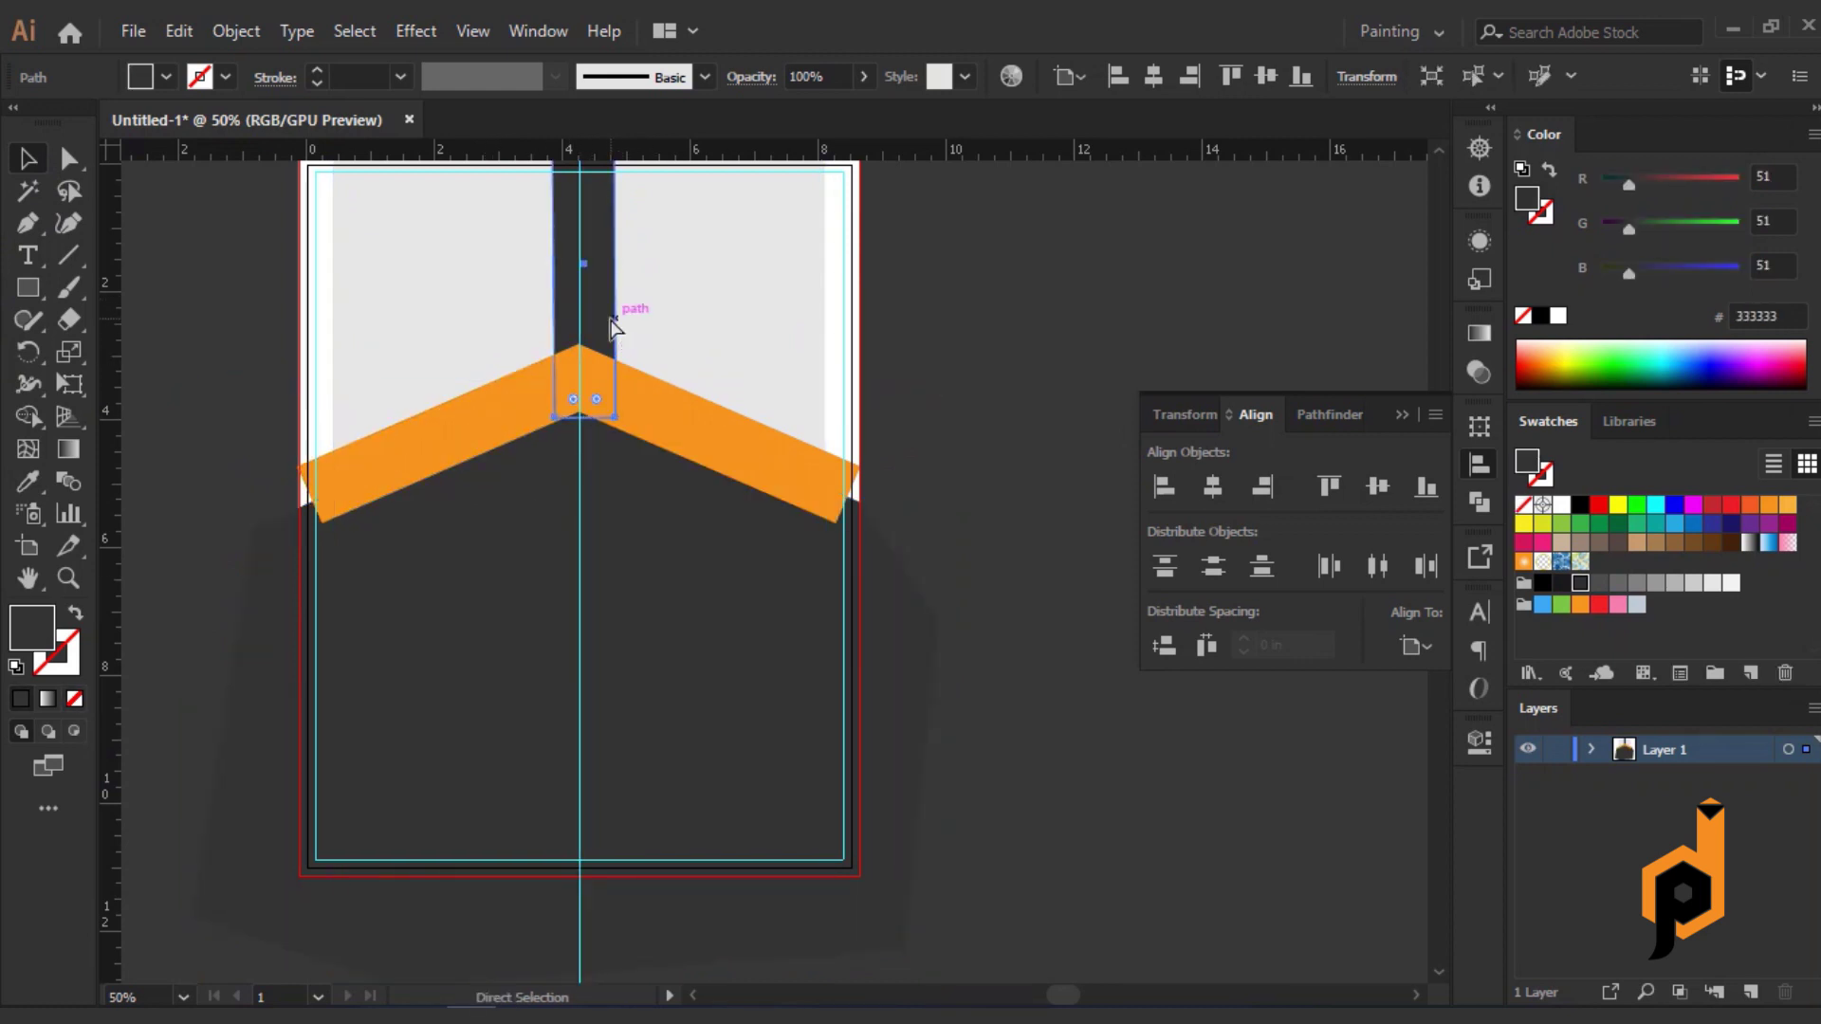
{"action": "key", "text": "ctrl+shift+]"}
{"action": "key", "text": "ctrl+z"}
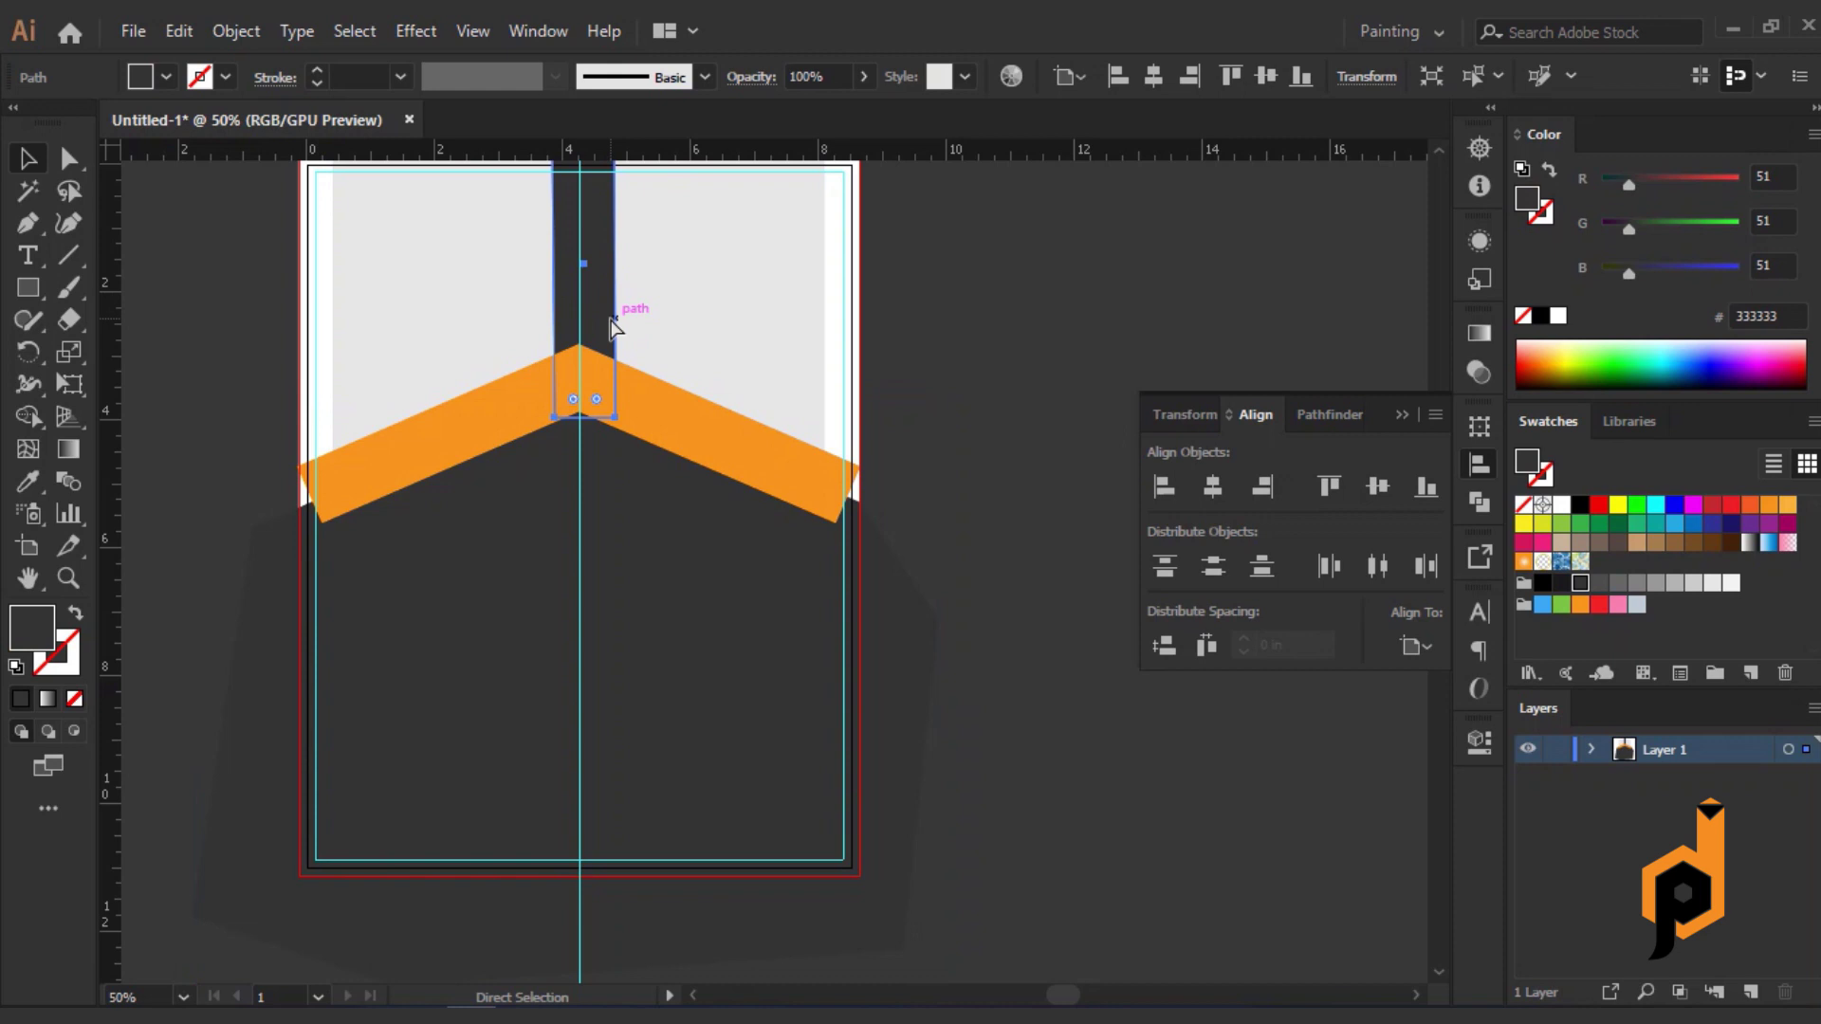
{"action": "left_click", "coordinate": [765, 515]}
{"action": "left_click", "coordinate": [1008, 695]}
Use Shape Builder on all the artwork to remove the part of the dark shape lying outside the large rectangle.
{"action": "scroll", "coordinate": [620, 584], "scroll_direction": "up", "scroll_amount": 1}
{"action": "left_click_drag", "start_coordinate": [1085, 587], "coordinate": [1129, 676]}
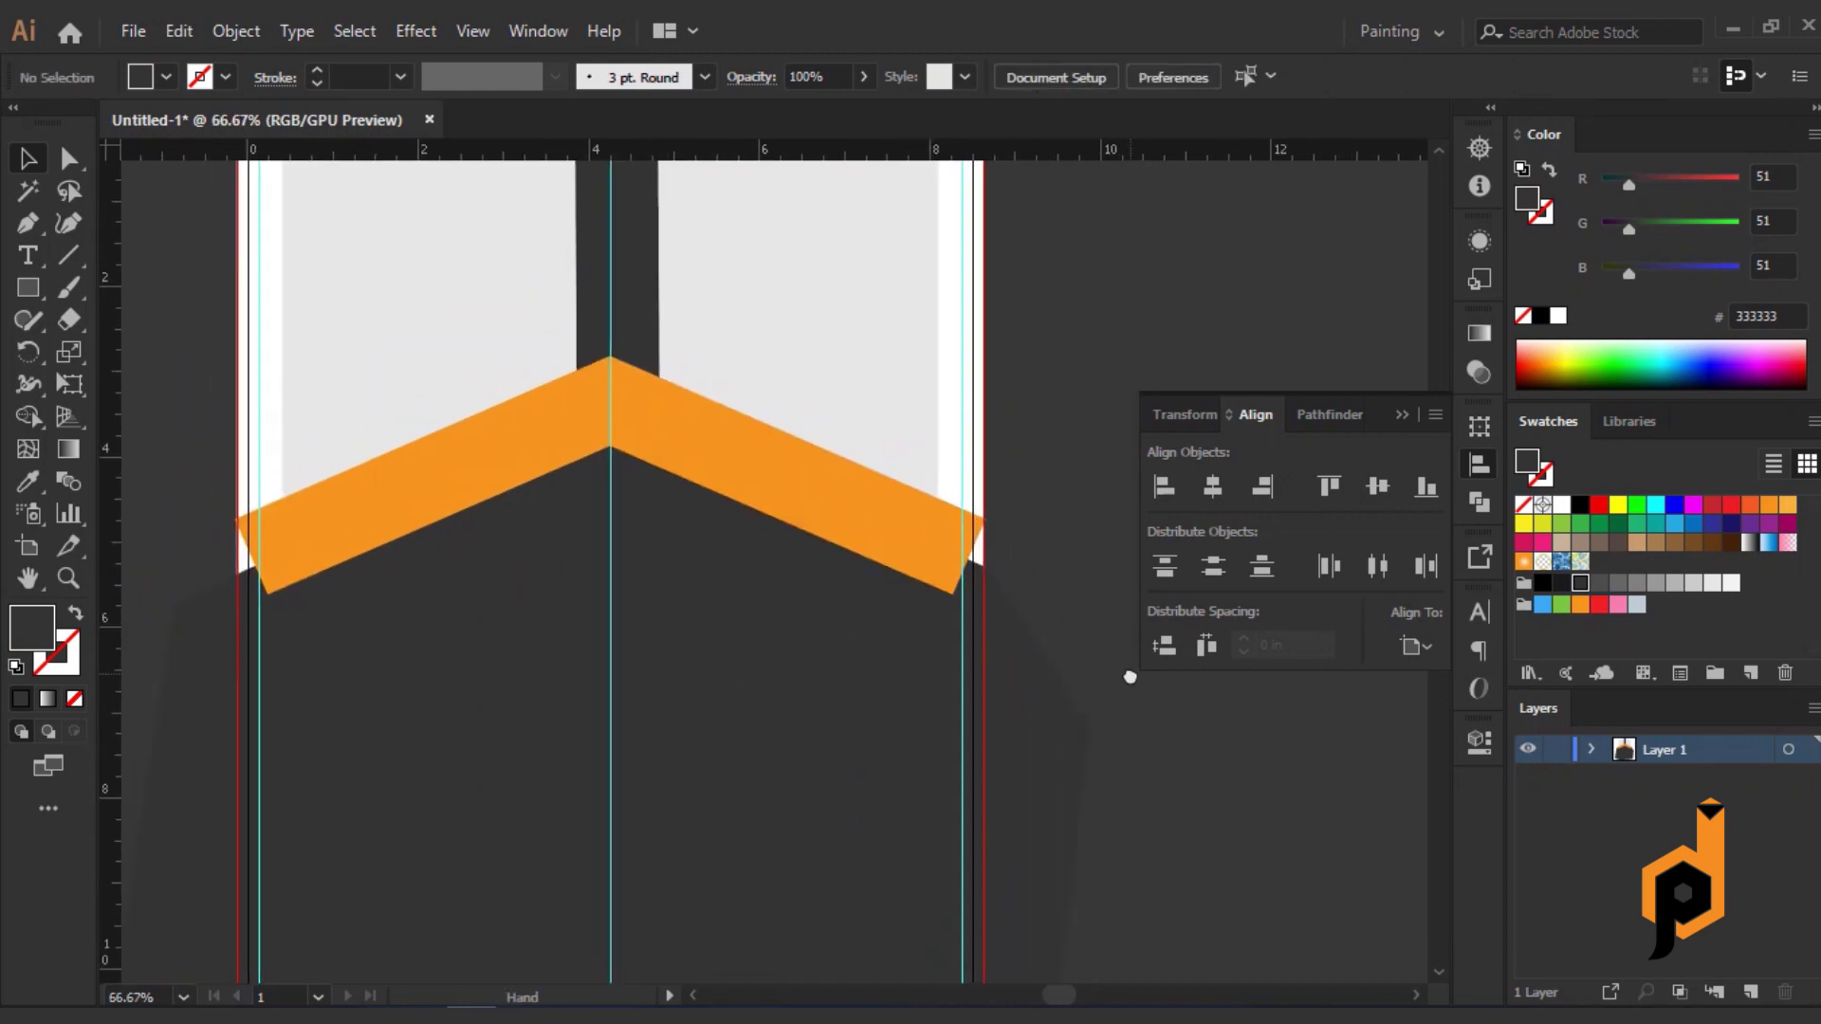
{"action": "scroll", "coordinate": [1130, 677], "scroll_direction": "down", "scroll_amount": 5}
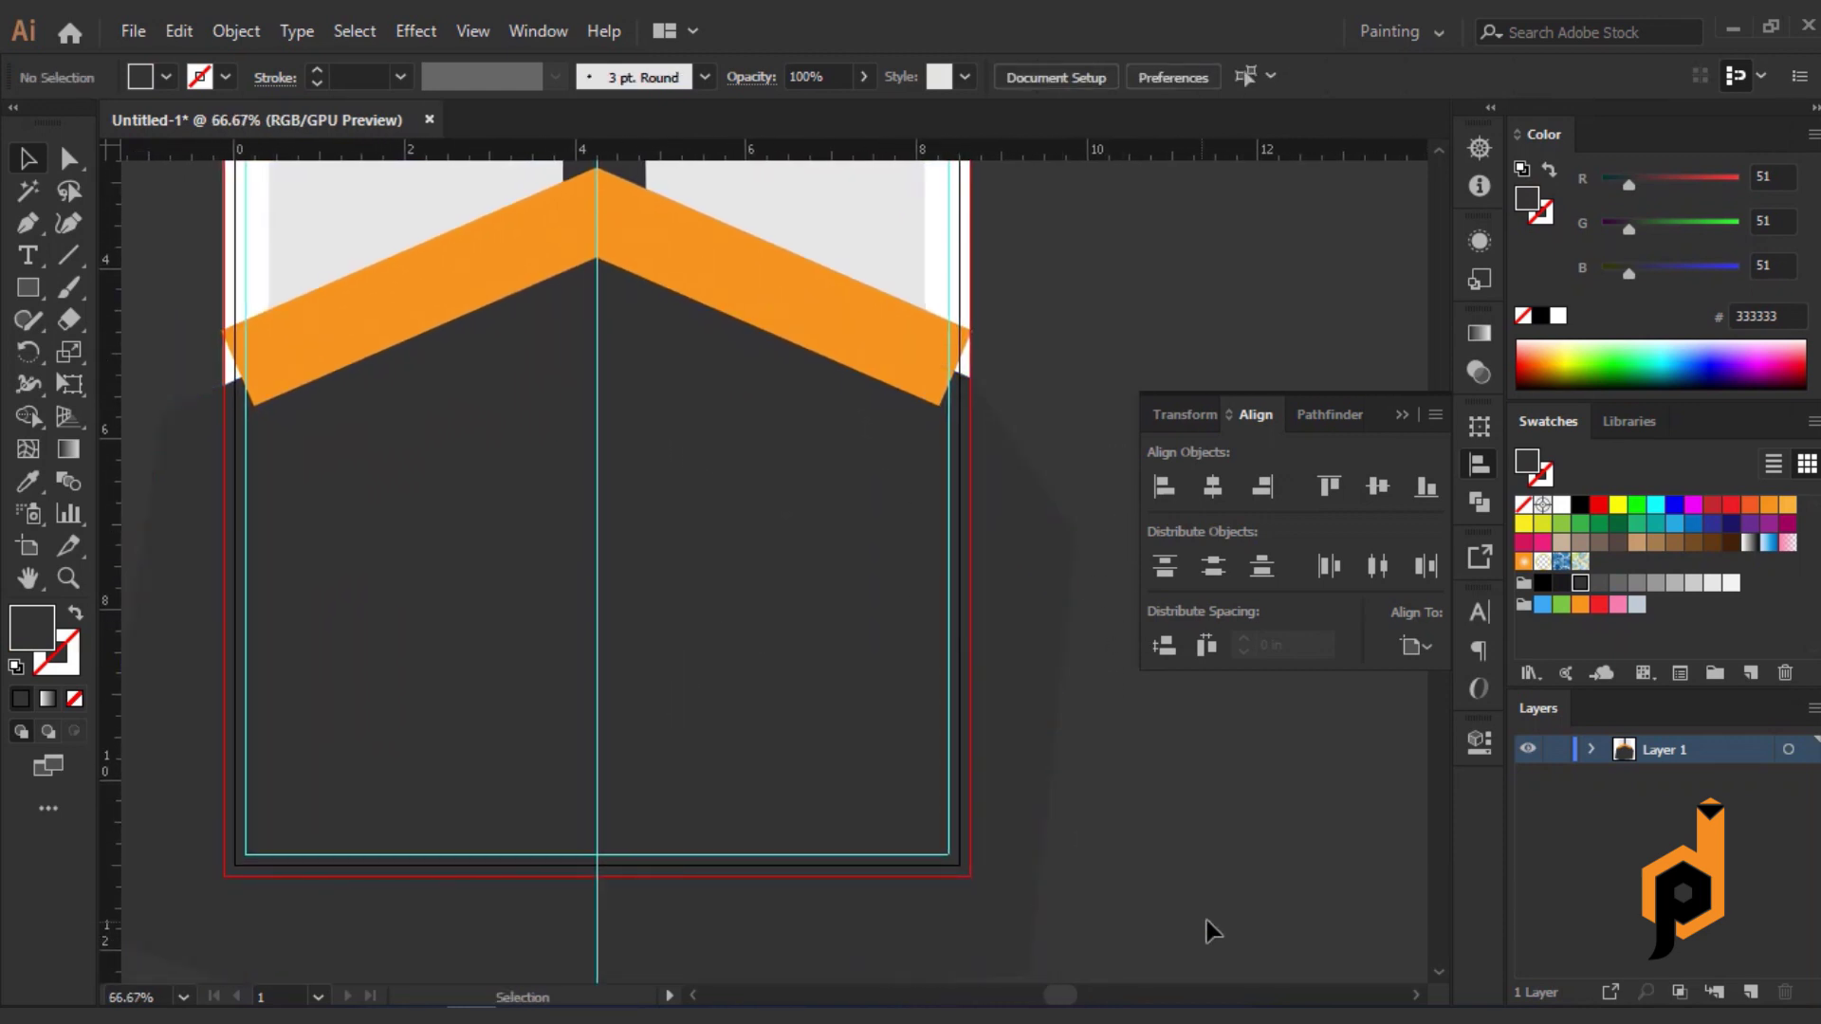
{"action": "left_click_drag", "start_coordinate": [214, 220], "coordinate": [431, 611]}
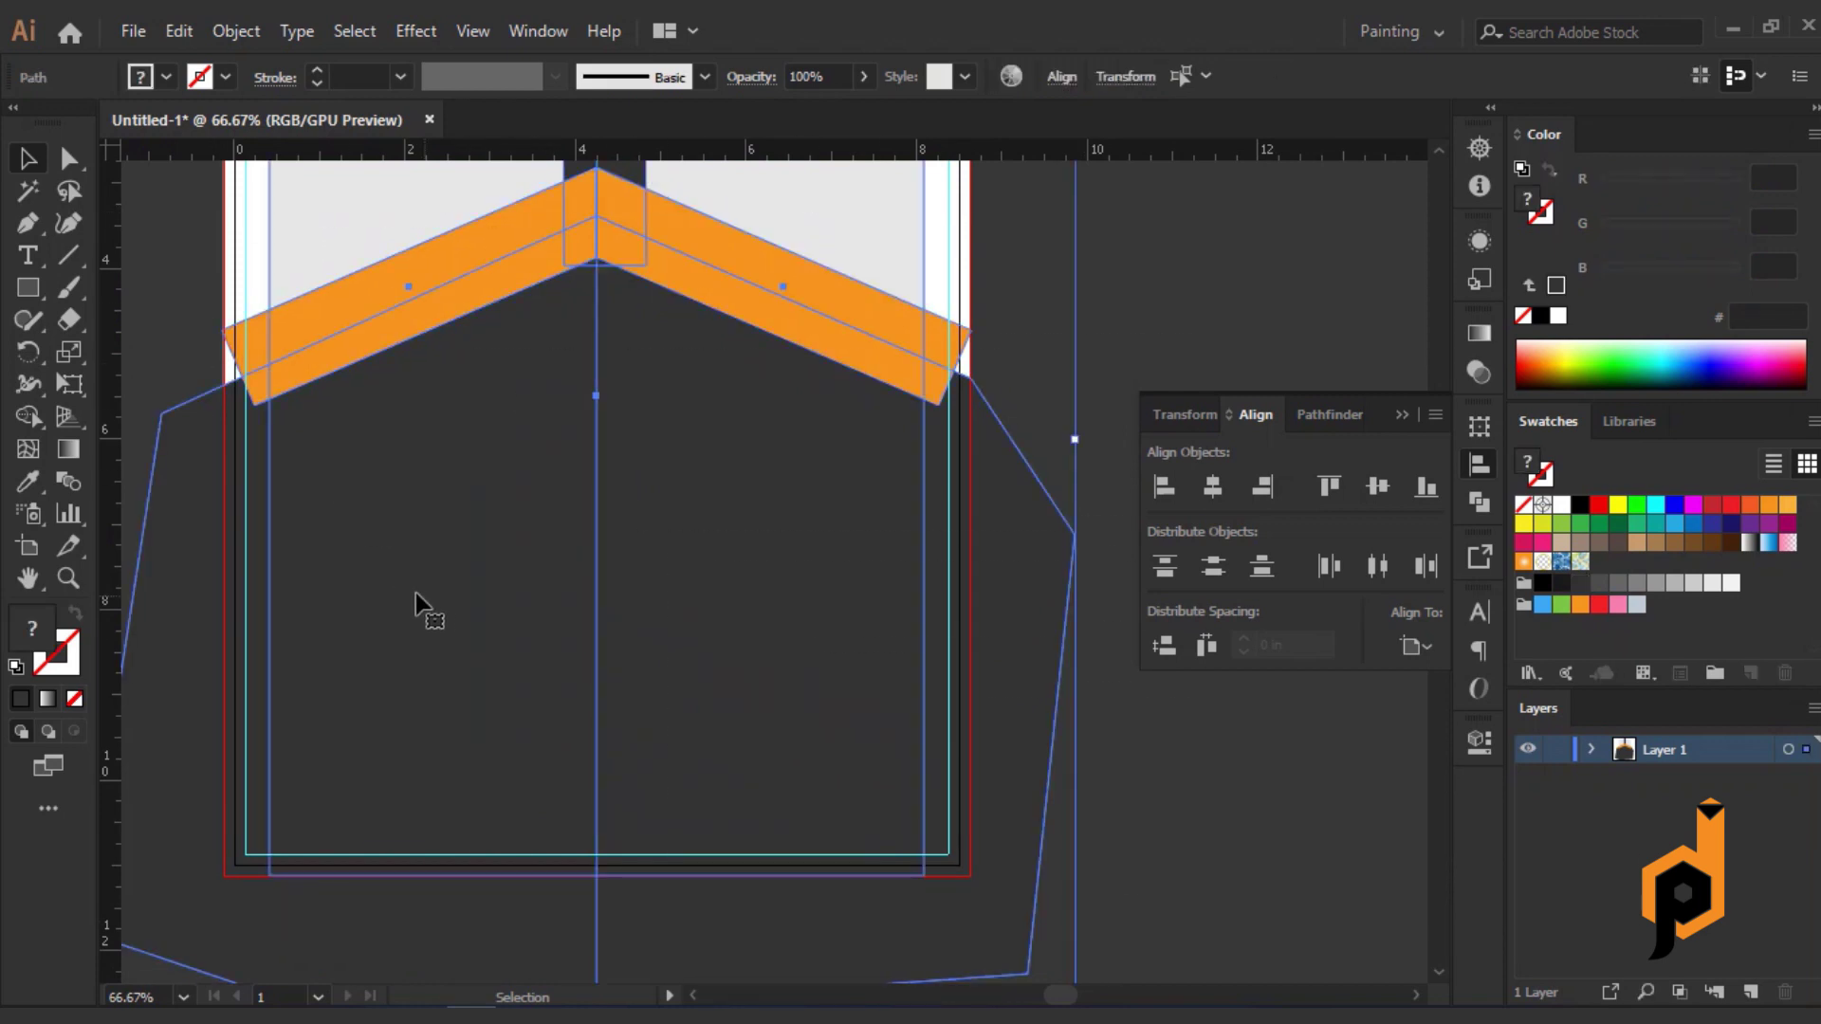
{"action": "key", "text": "shift+m"}
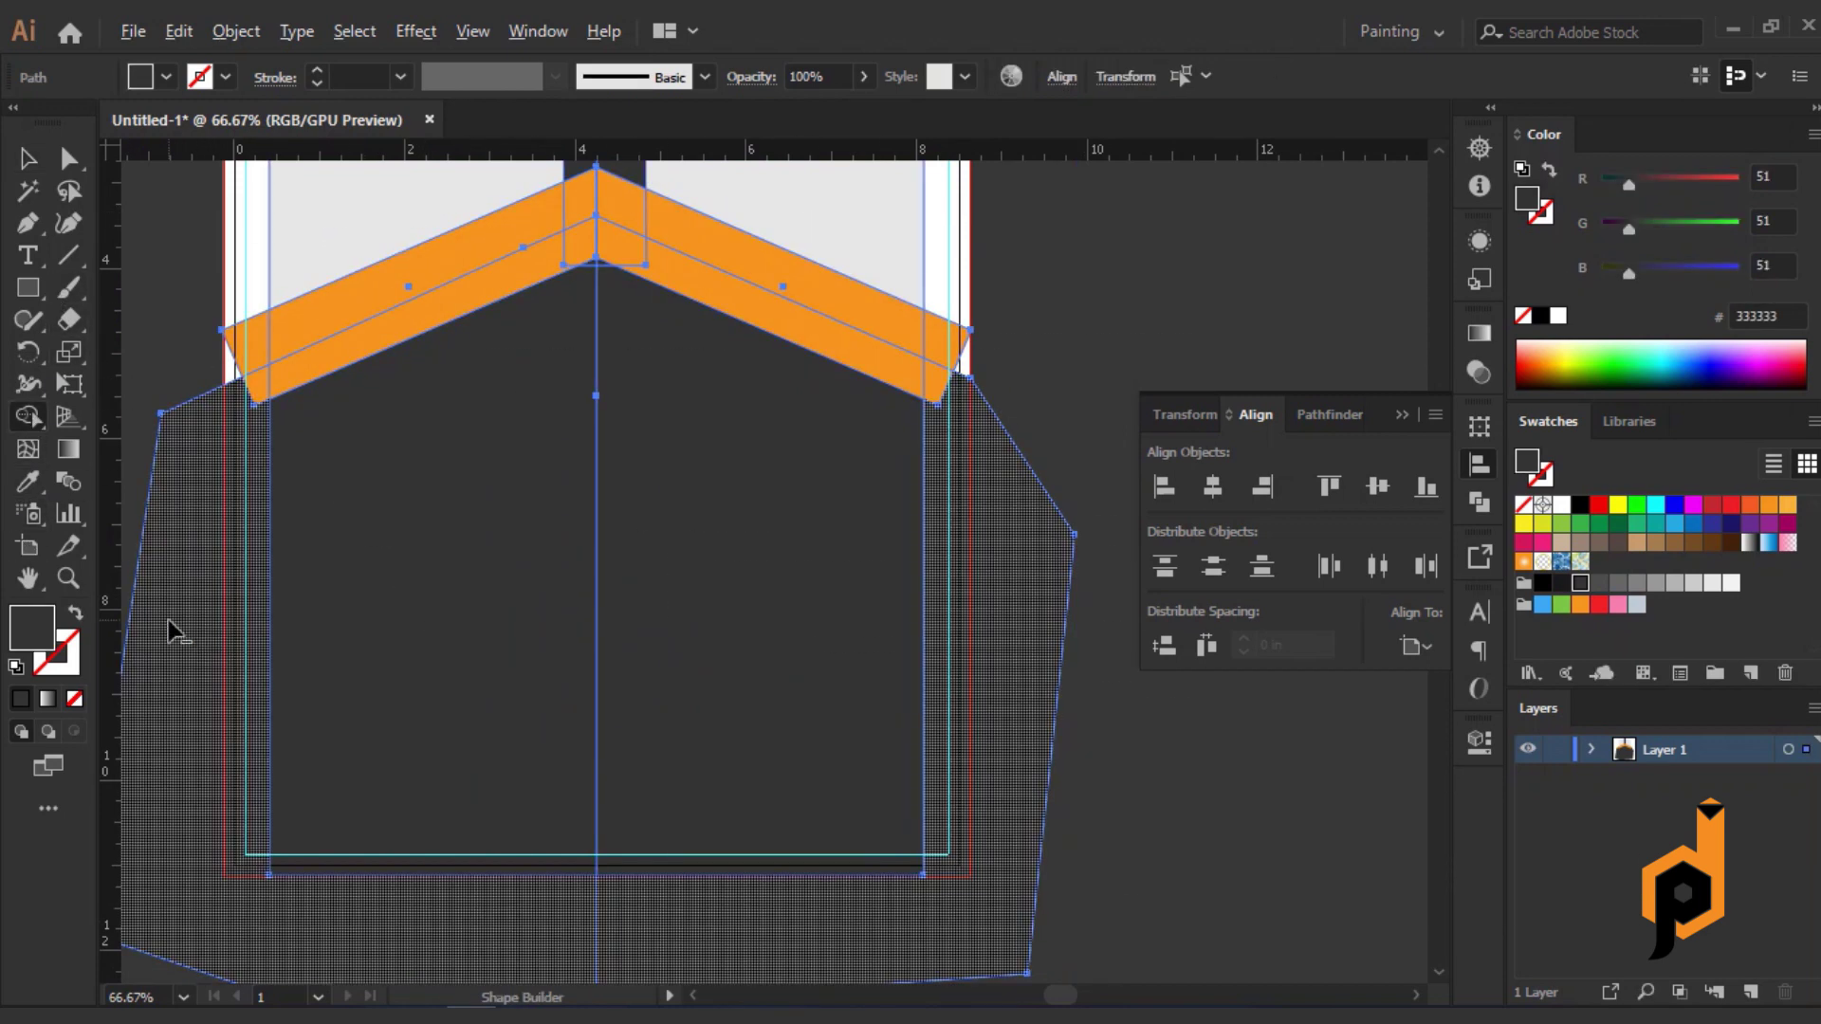
{"action": "left_click", "coordinate": [170, 631], "text": "alt"}
{"action": "scroll", "coordinate": [916, 934], "scroll_direction": "up", "scroll_amount": 2}
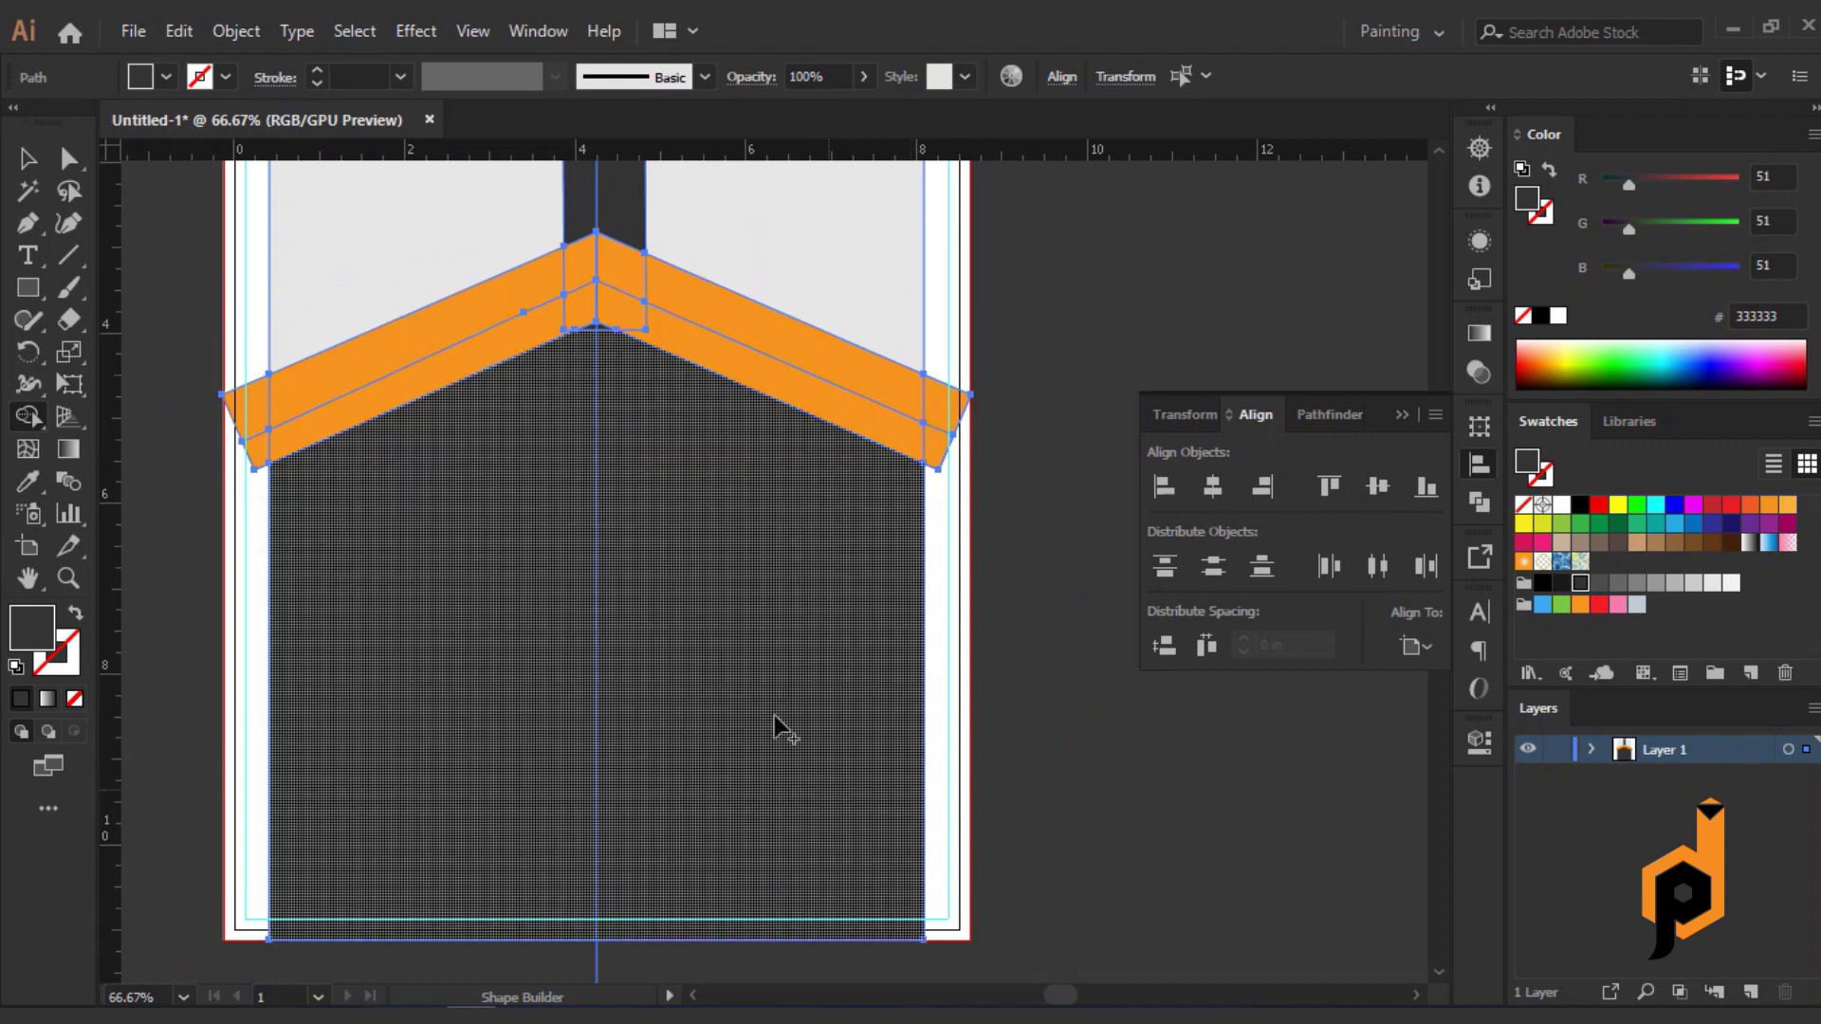
Place a vertical guide at the left orange bar's lower corner, about 0.24 in across, and move the bar's upper outer anchor onto it.
{"action": "scroll", "coordinate": [569, 507], "scroll_direction": "up", "scroll_amount": 7}
{"action": "key", "text": "v"}
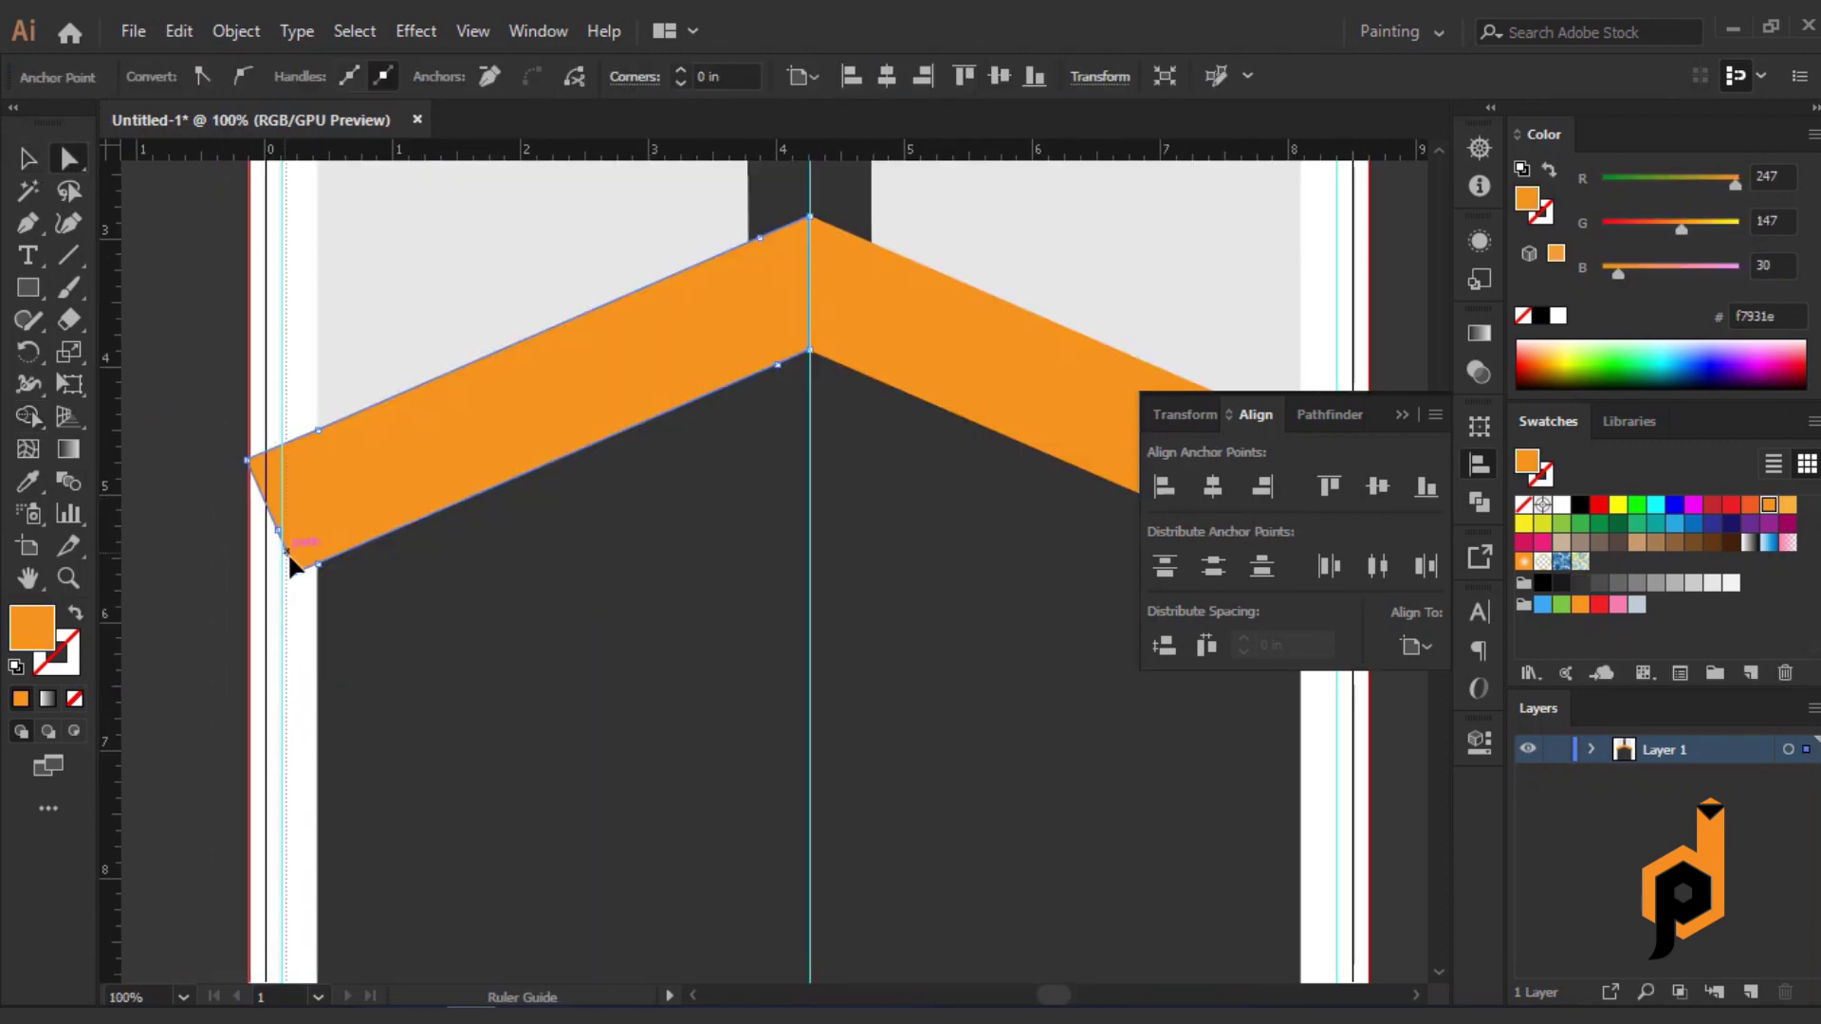
{"action": "left_click_drag", "start_coordinate": [287, 550], "coordinate": [295, 573]}
{"action": "left_click", "coordinate": [313, 607]}
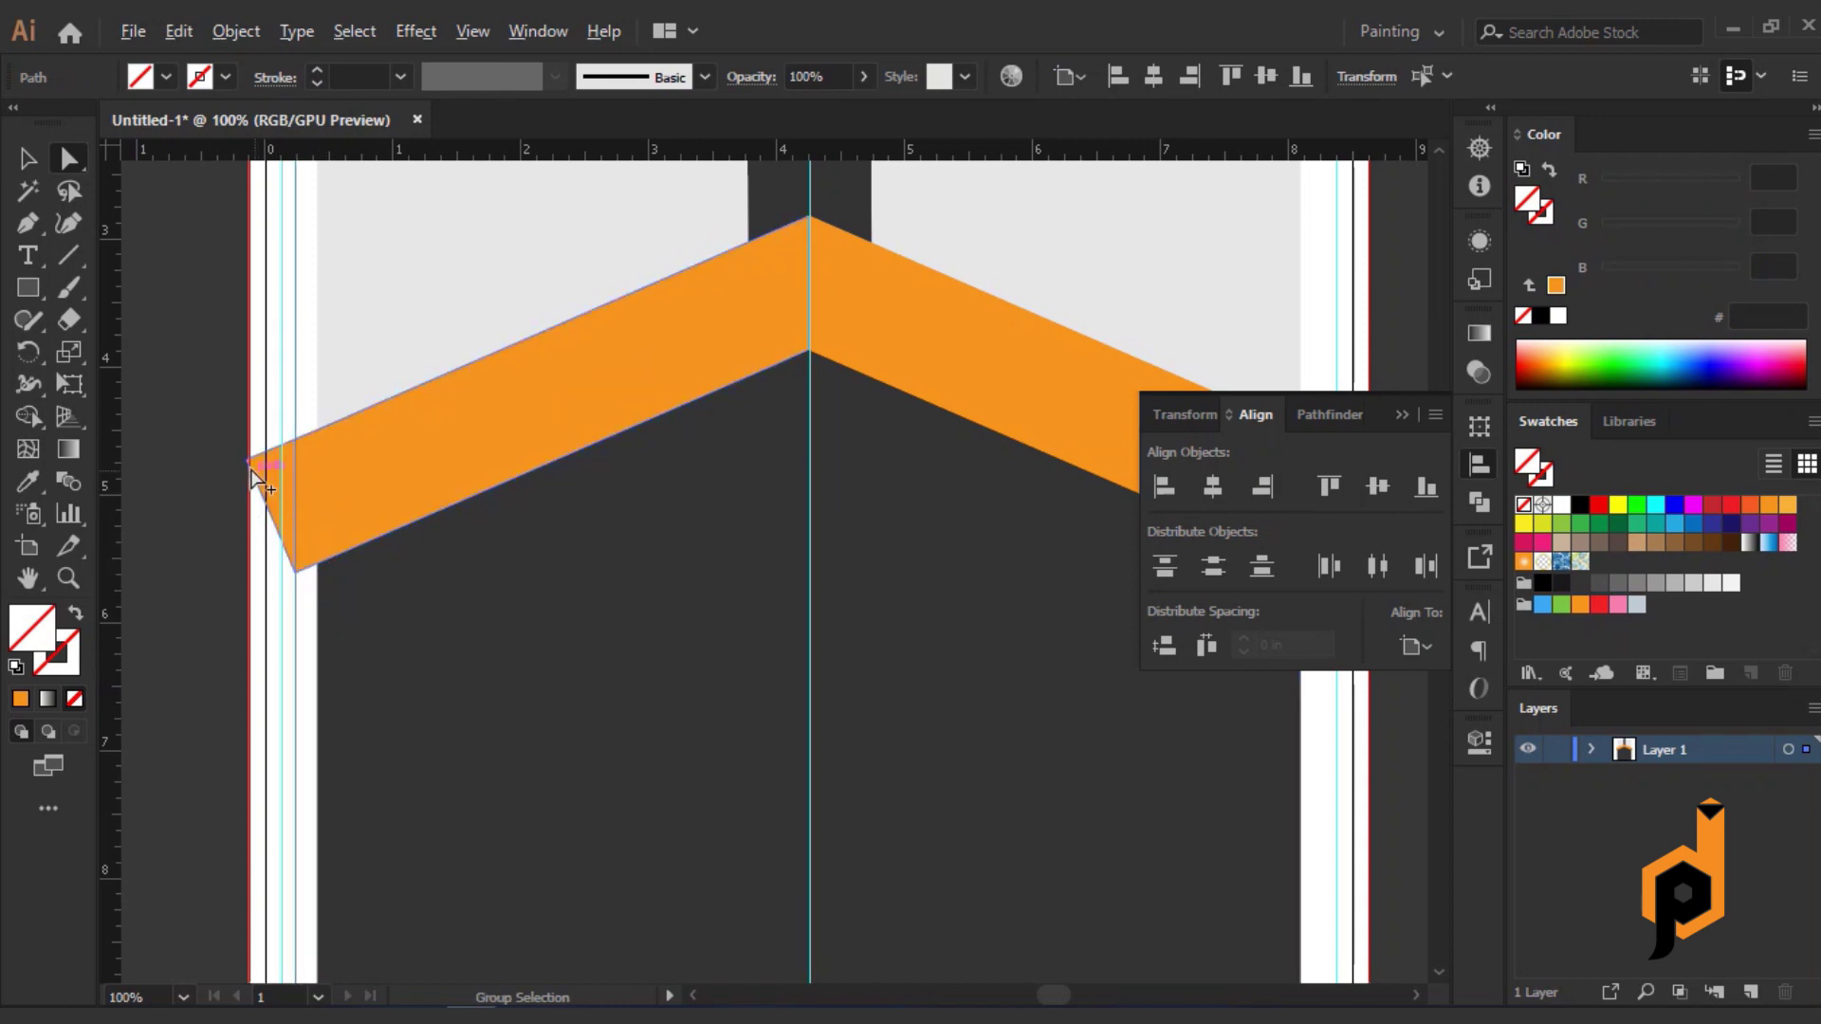
{"action": "scroll", "coordinate": [256, 479], "scroll_direction": "up", "scroll_amount": 3}
{"action": "left_click_drag", "start_coordinate": [254, 439], "coordinate": [400, 376]}
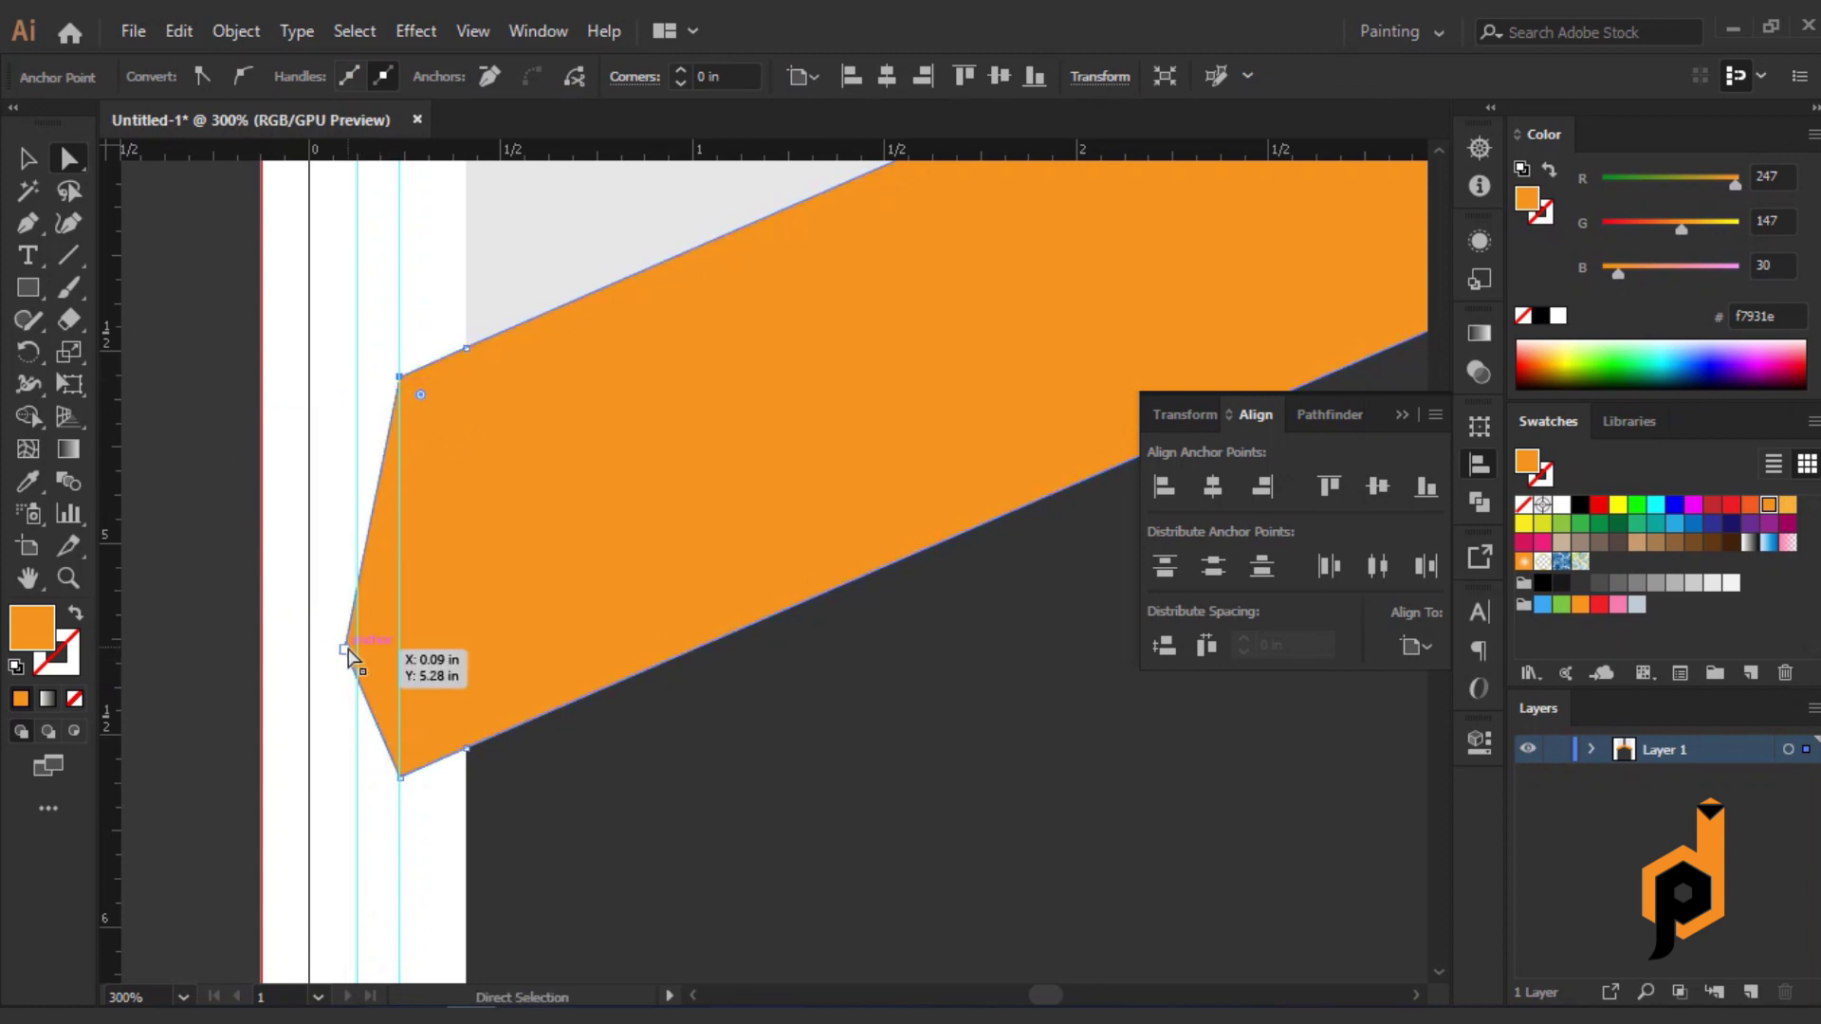
Delete the left bar's extra end anchor and extend its lower outer corner along the slope to the left bleed edge.
{"action": "left_click_drag", "start_coordinate": [27, 223], "coordinate": [143, 288]}
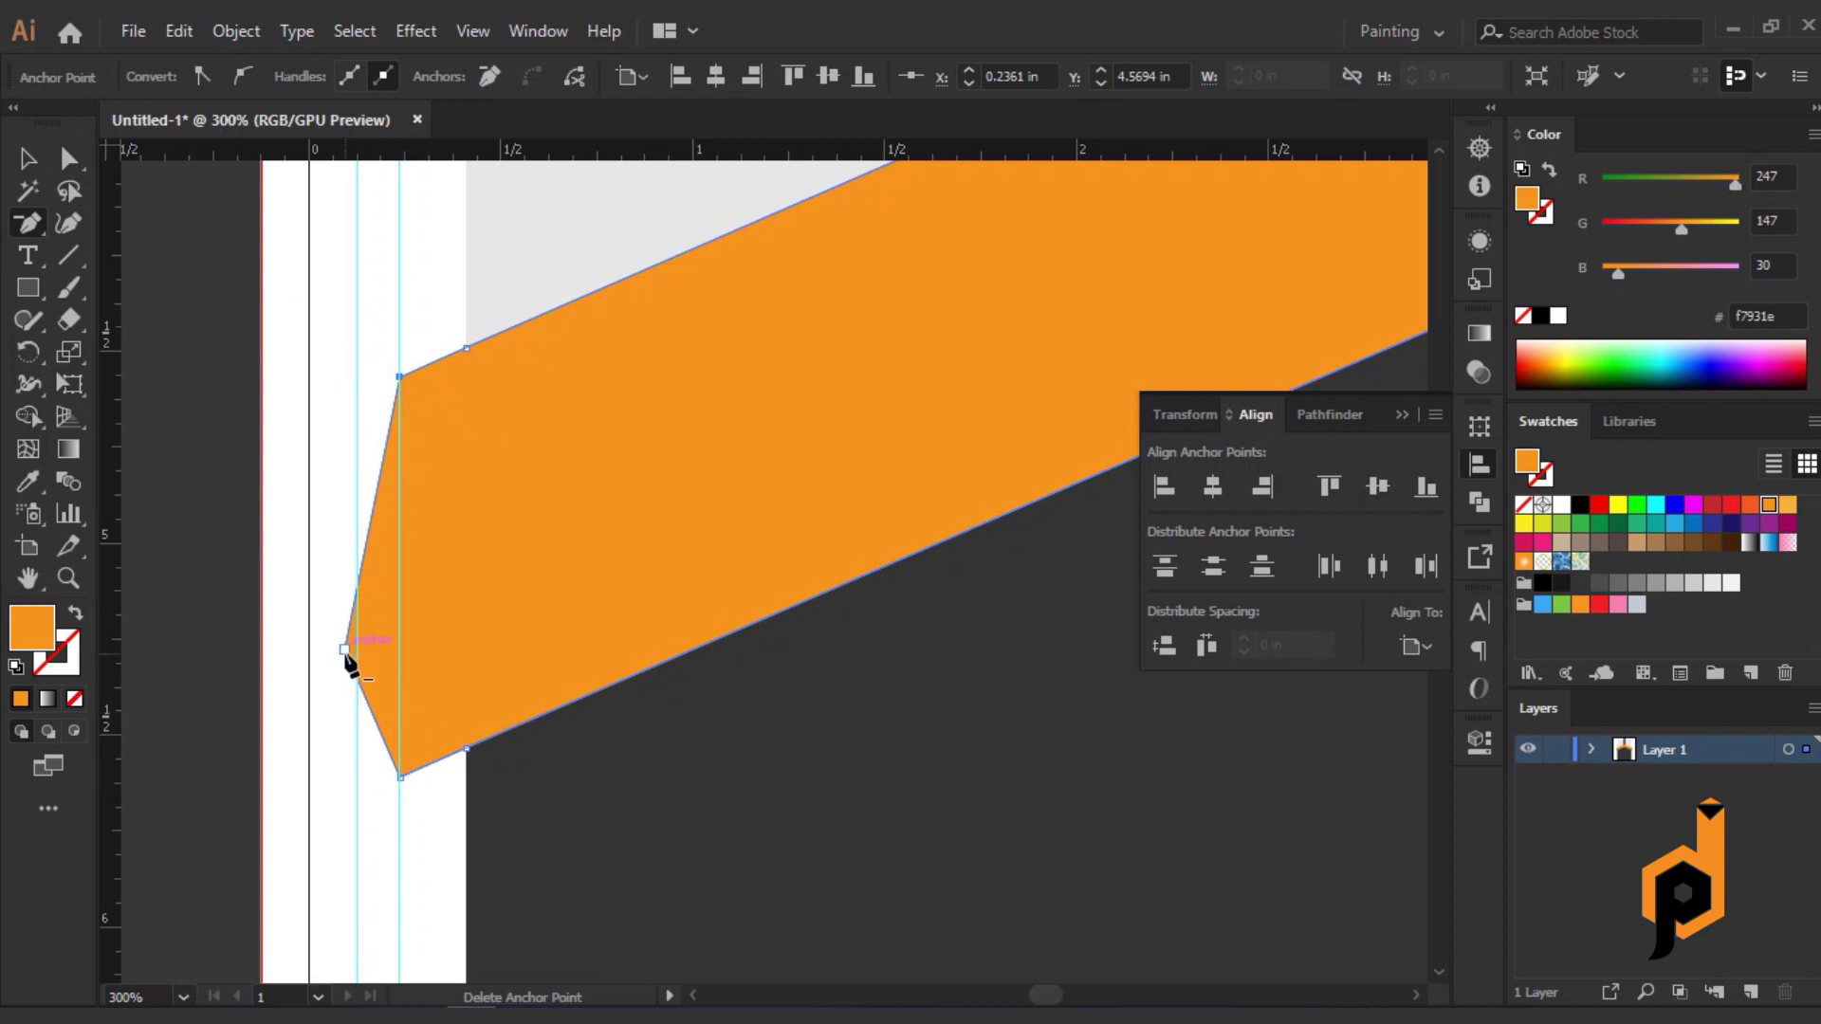
{"action": "left_click", "coordinate": [344, 650]}
{"action": "left_click", "coordinate": [31, 167]}
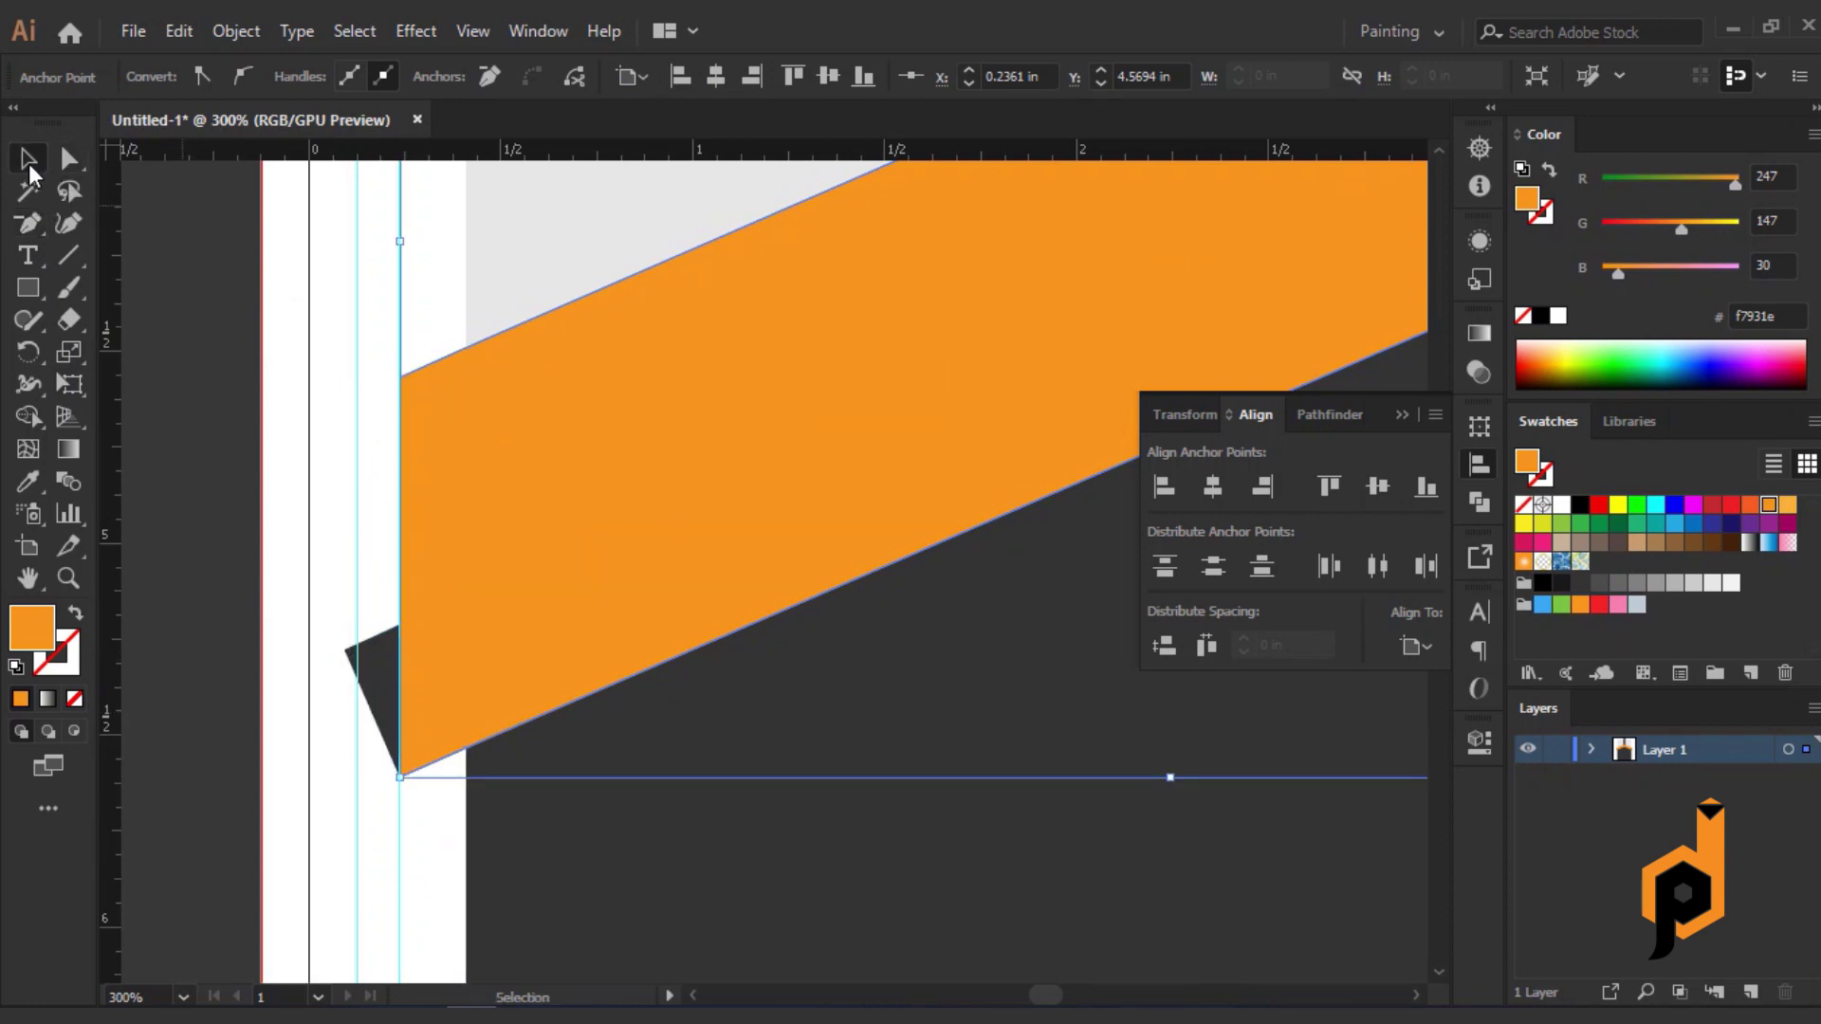
{"action": "key", "text": "a"}
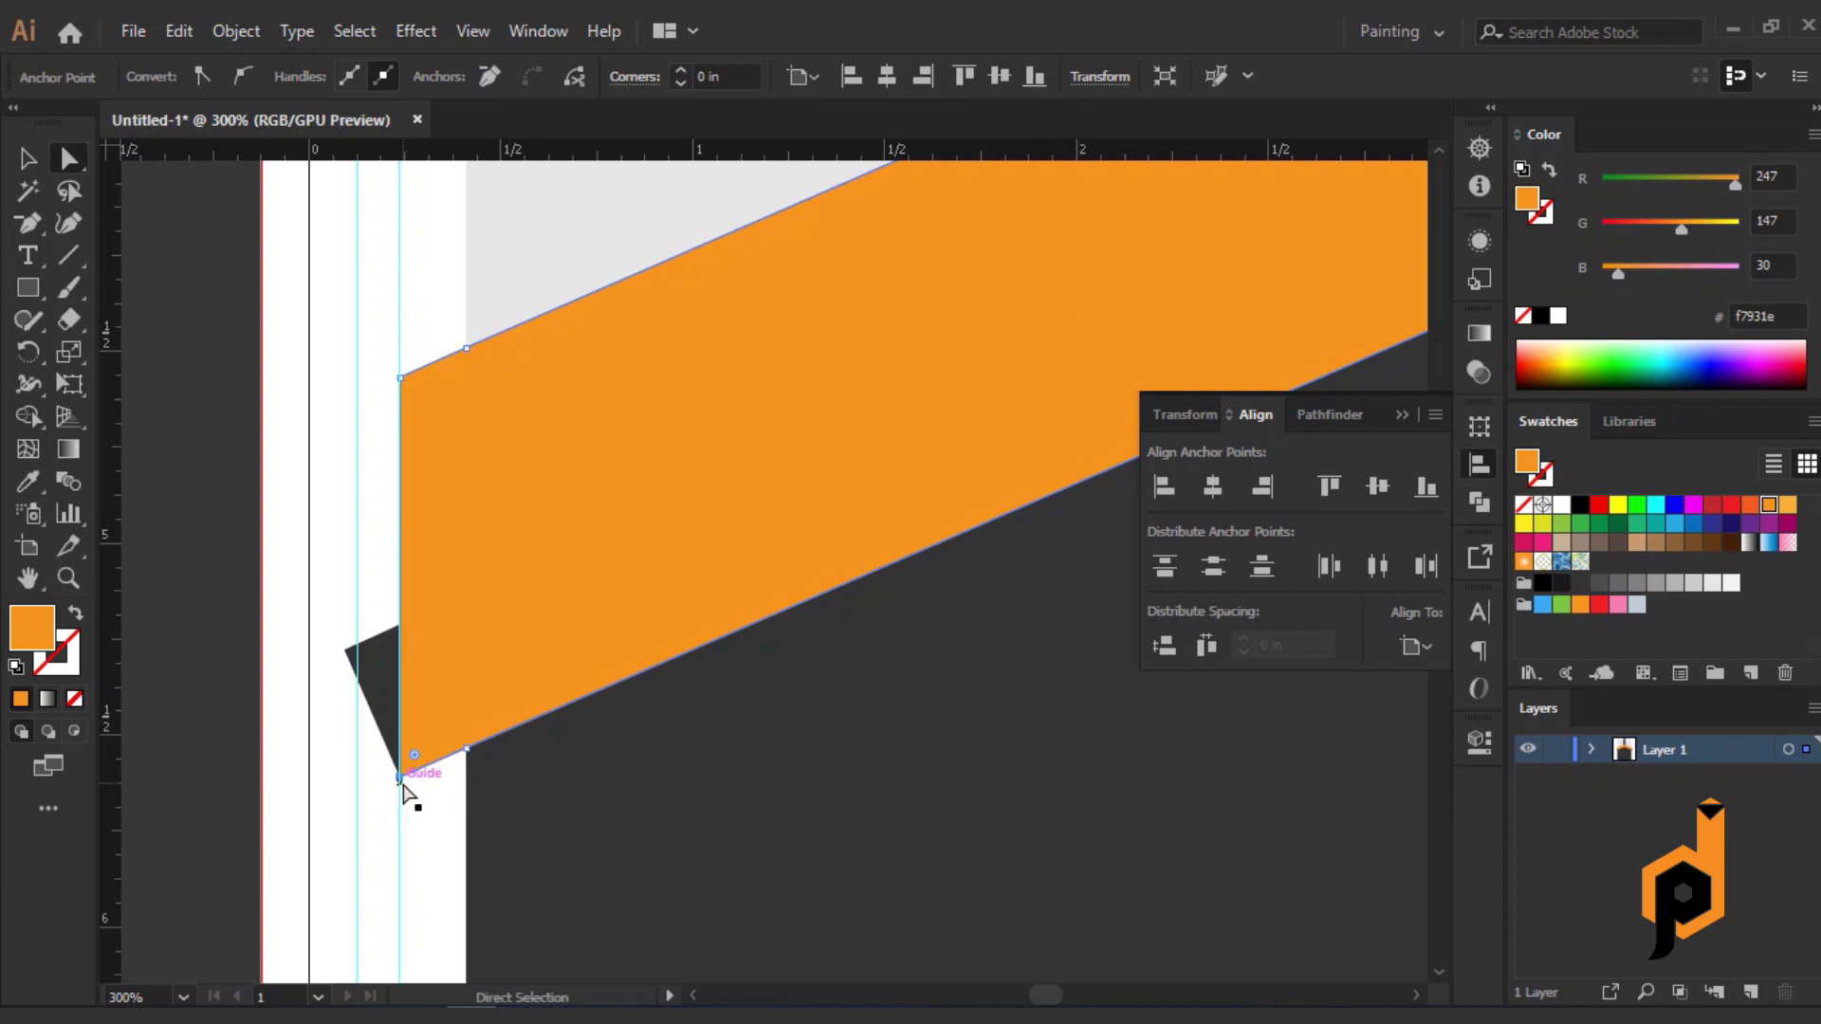
{"action": "left_click_drag", "start_coordinate": [400, 780], "coordinate": [262, 834]}
{"action": "scroll", "coordinate": [368, 839], "scroll_direction": "down", "scroll_amount": 1, "text": "alt"}
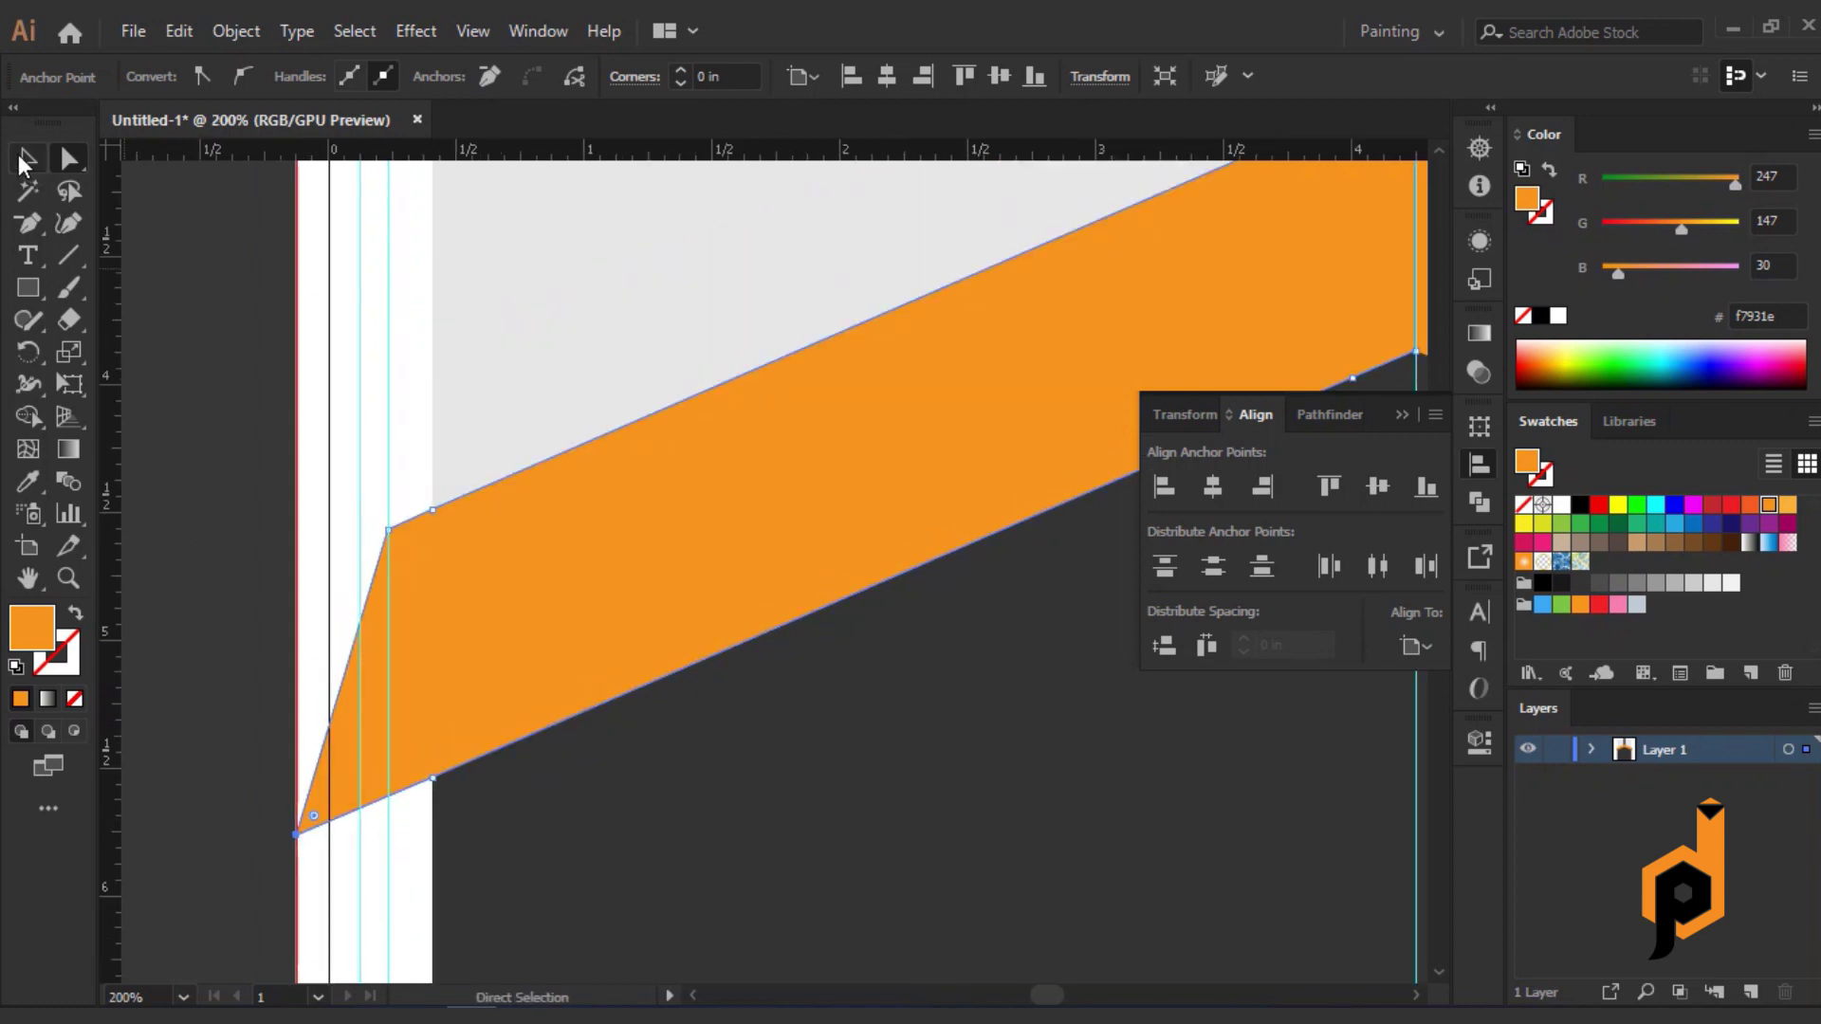
{"action": "left_click", "coordinate": [26, 159]}
{"action": "left_click", "coordinate": [242, 567]}
Replace the right orange bar with a vertically reflected copy of the left bar that meets it at the centre guide.
{"action": "scroll", "coordinate": [261, 612], "scroll_direction": "down", "scroll_amount": 3}
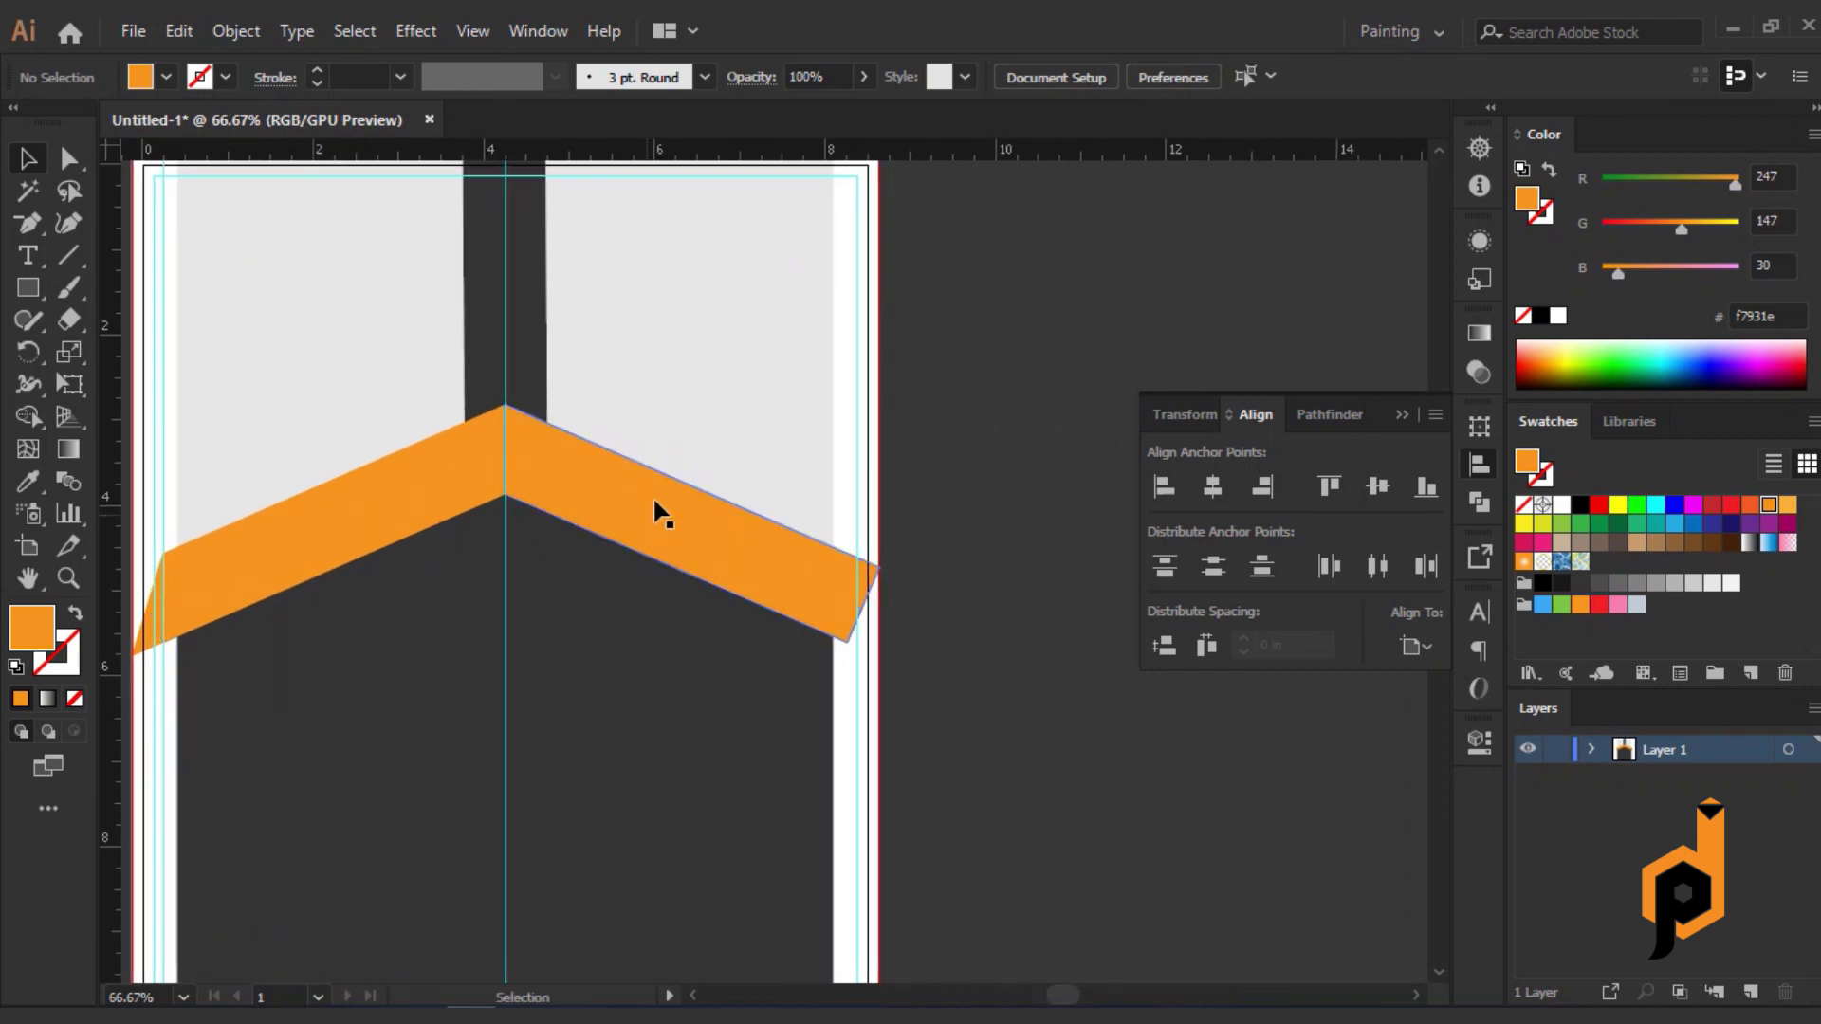
{"action": "left_click", "coordinate": [655, 500]}
{"action": "key", "text": "Delete"}
{"action": "left_click", "coordinate": [371, 522]}
{"action": "right_click", "coordinate": [373, 522]}
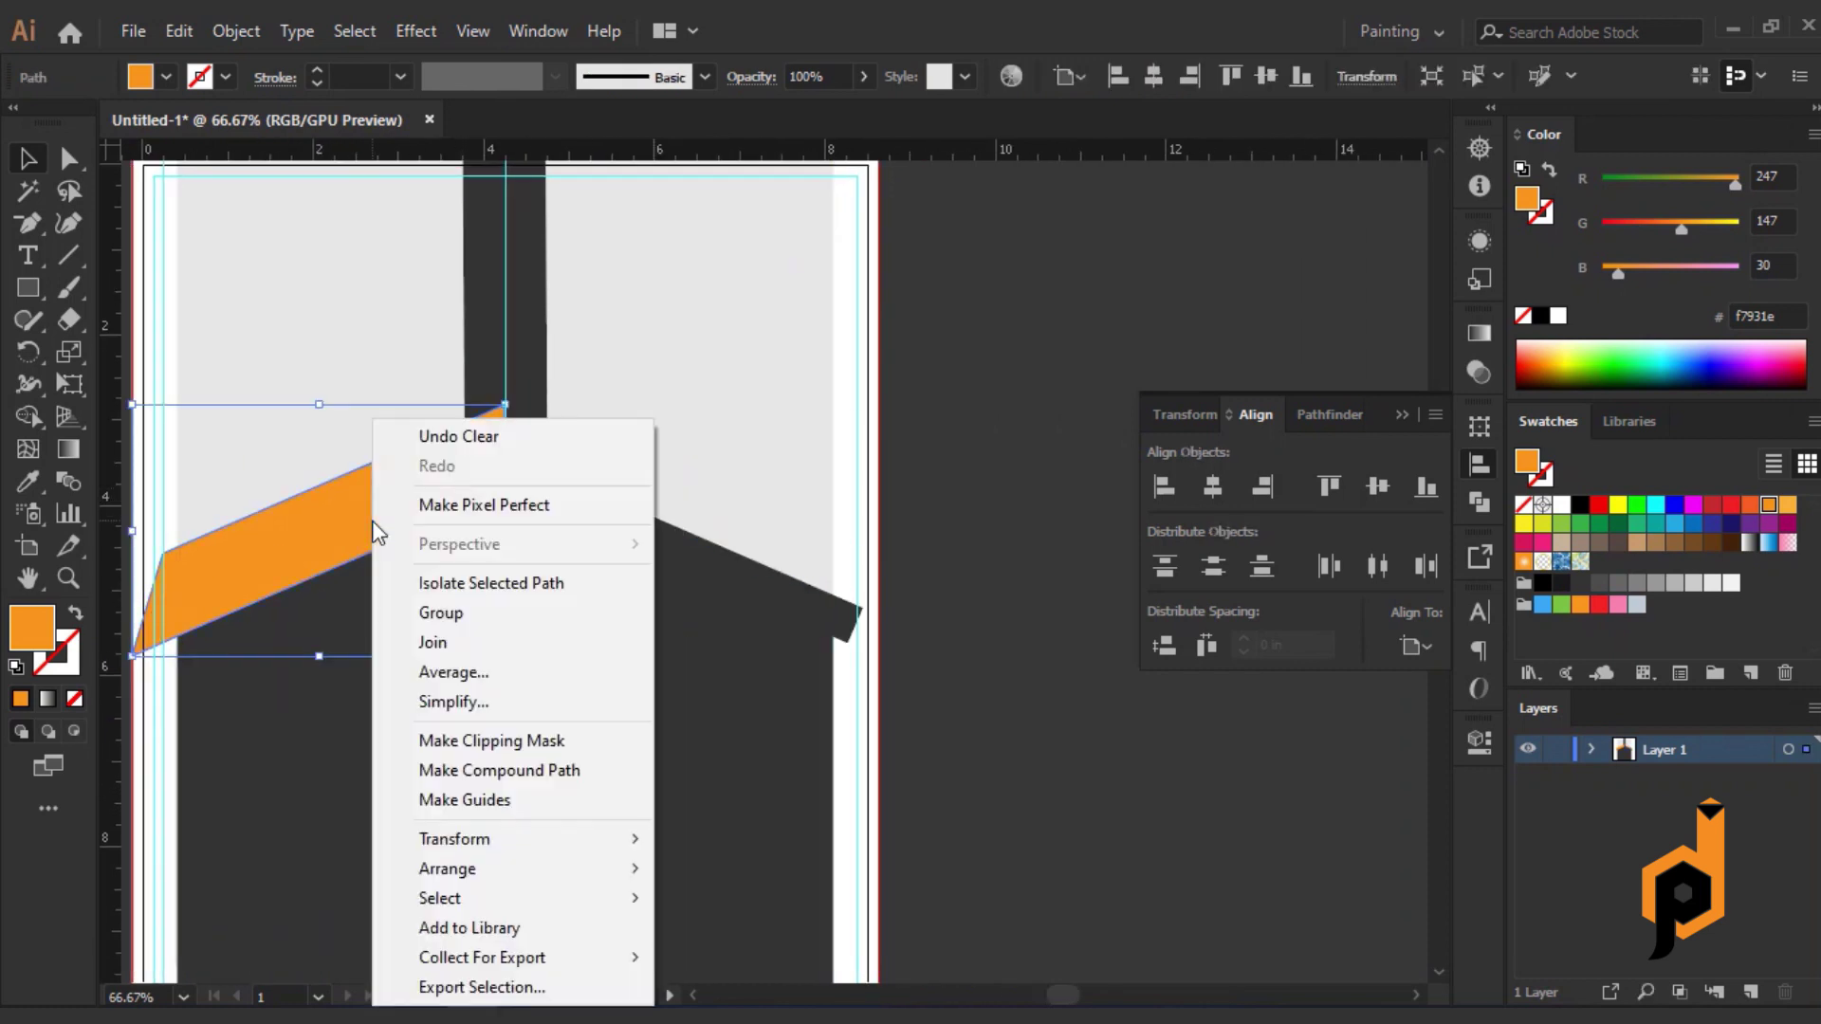
{"action": "mouse_move", "coordinate": [531, 836]}
{"action": "left_click", "coordinate": [730, 699]}
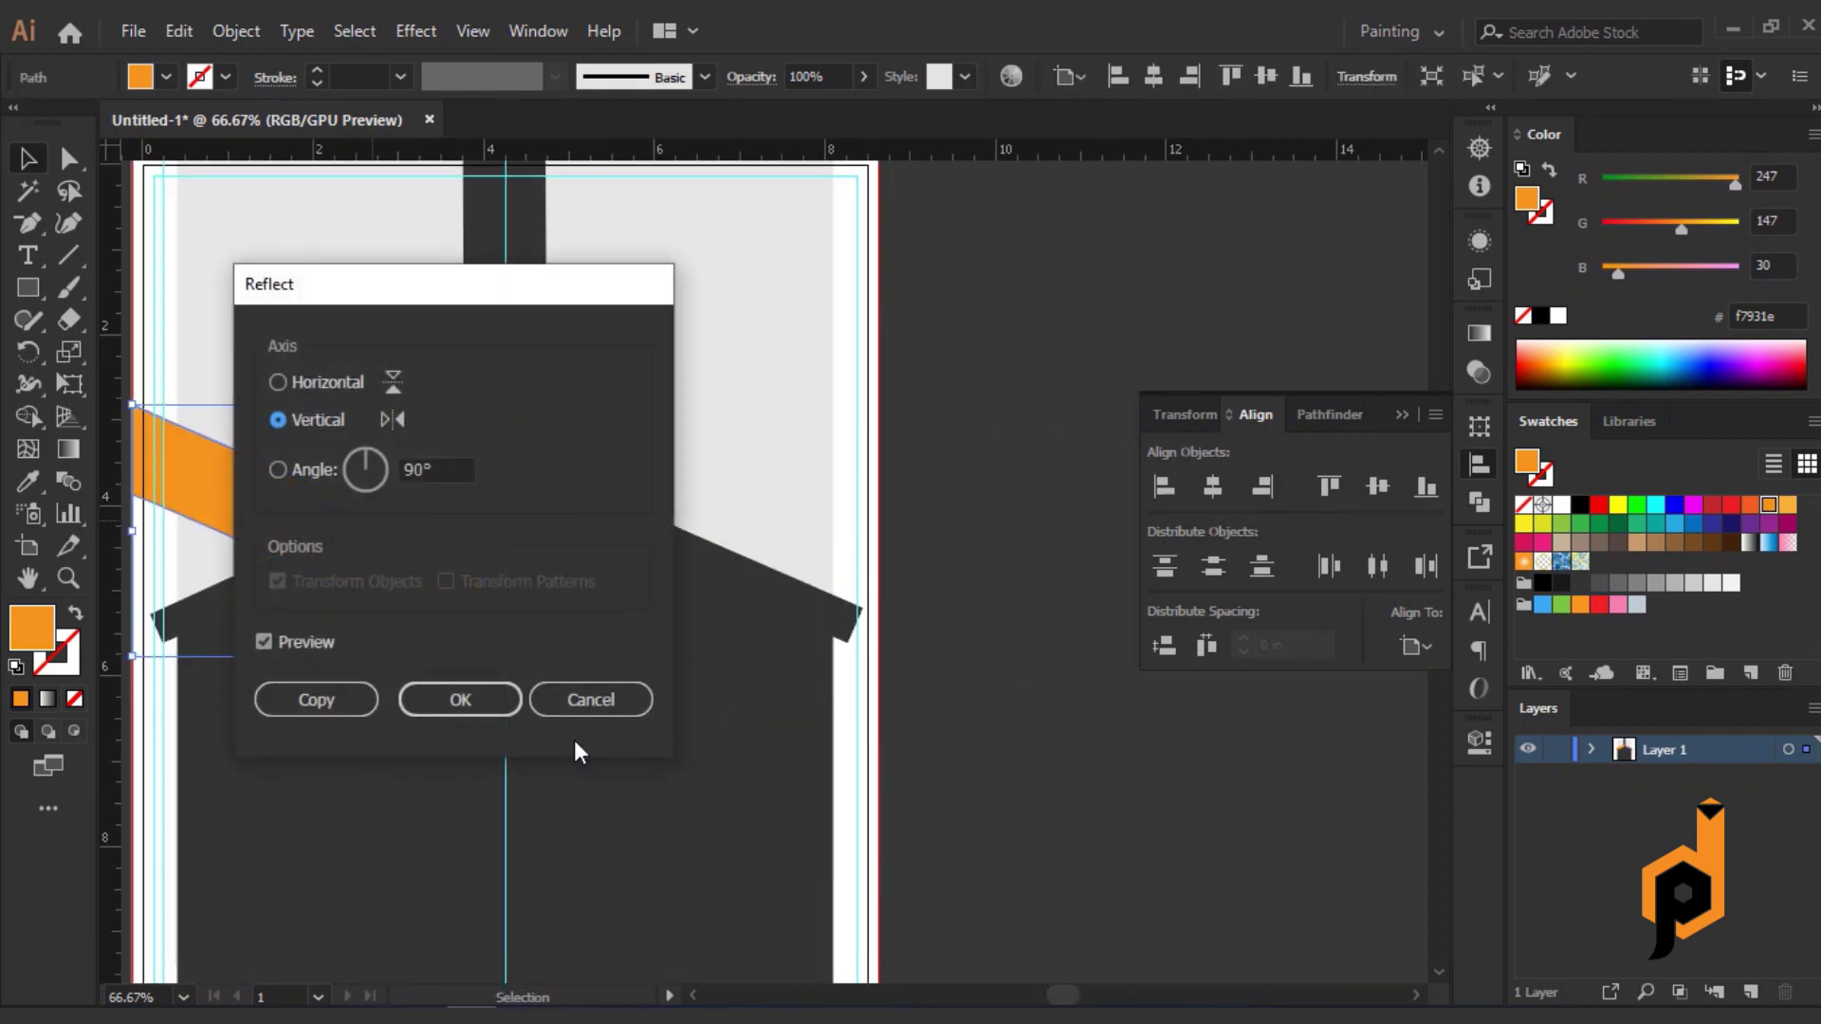
{"action": "left_click", "coordinate": [317, 699]}
{"action": "left_click_drag", "start_coordinate": [280, 512], "coordinate": [629, 516]}
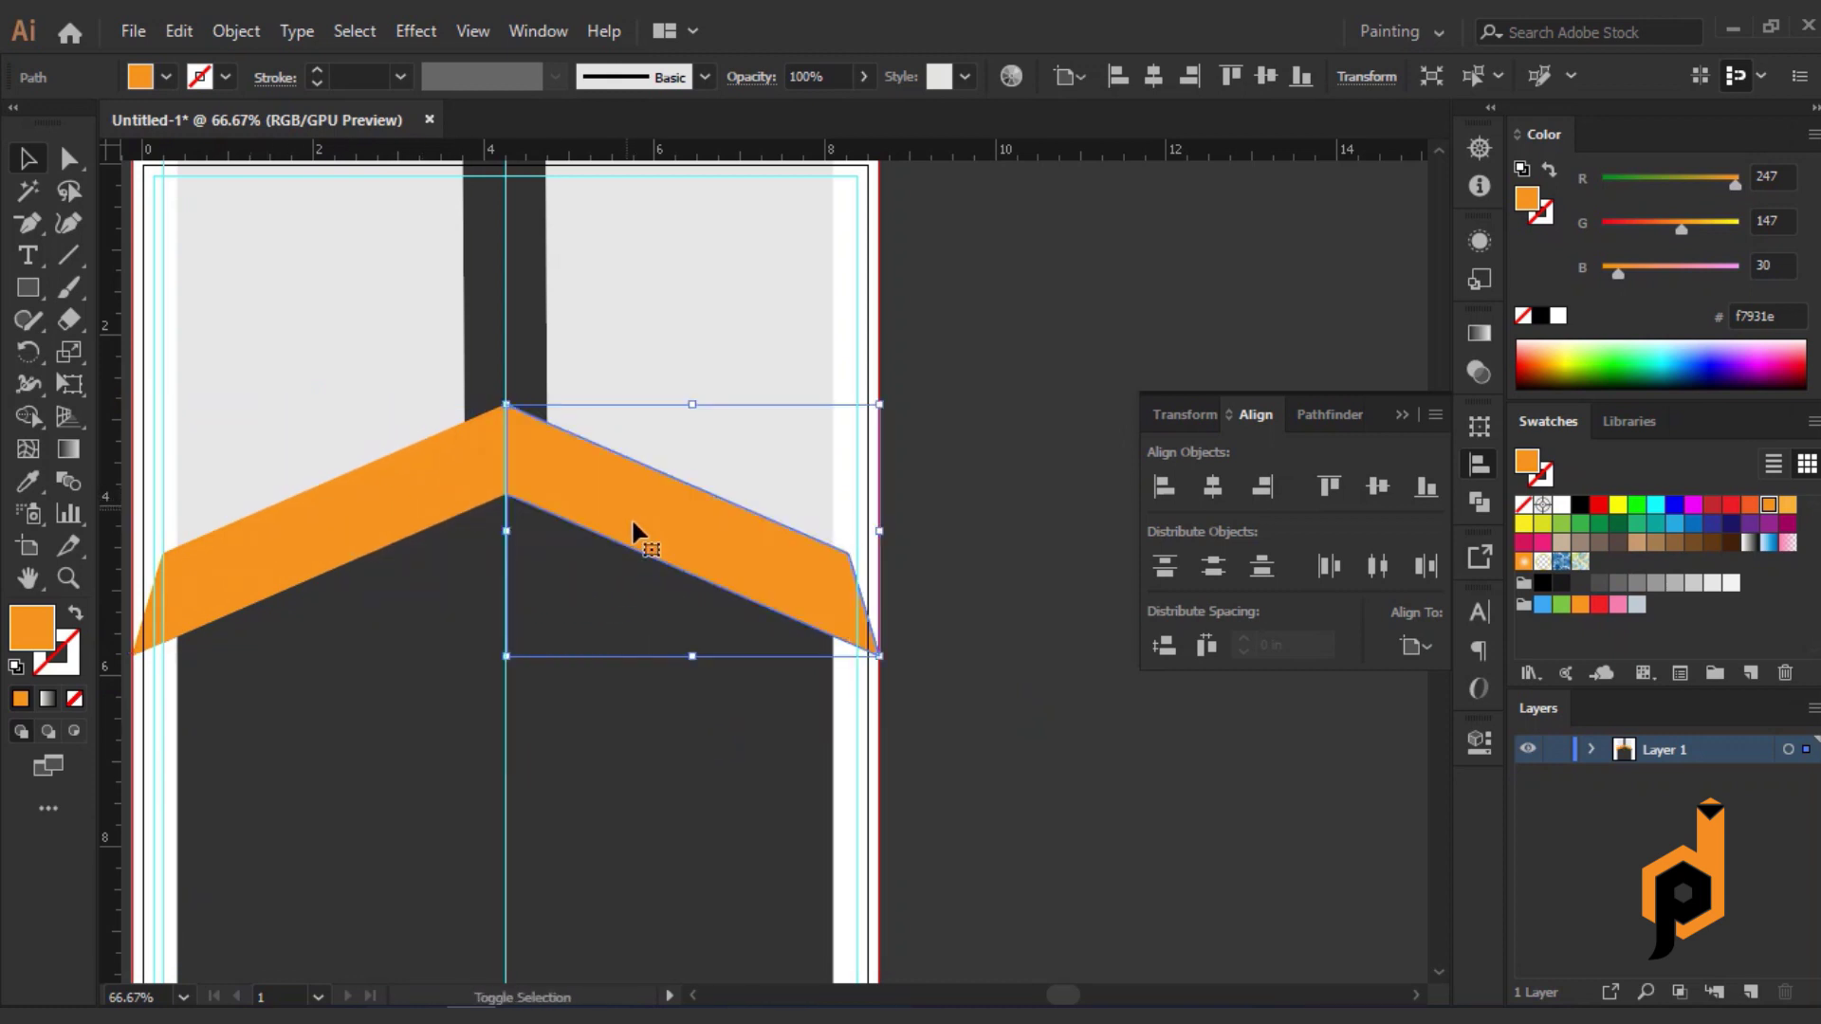
{"action": "left_click", "coordinate": [975, 772]}
Draw a closed Pen triangle about 0.57 in wide and 0.9 in high from the right bar's outer tip to just inside the dark panel.
{"action": "scroll", "coordinate": [908, 669], "scroll_direction": "up", "scroll_amount": 5}
{"action": "left_click_drag", "start_coordinate": [63, 220], "coordinate": [77, 226]}
{"action": "left_click", "coordinate": [731, 585]}
{"action": "left_click", "coordinate": [731, 582]}
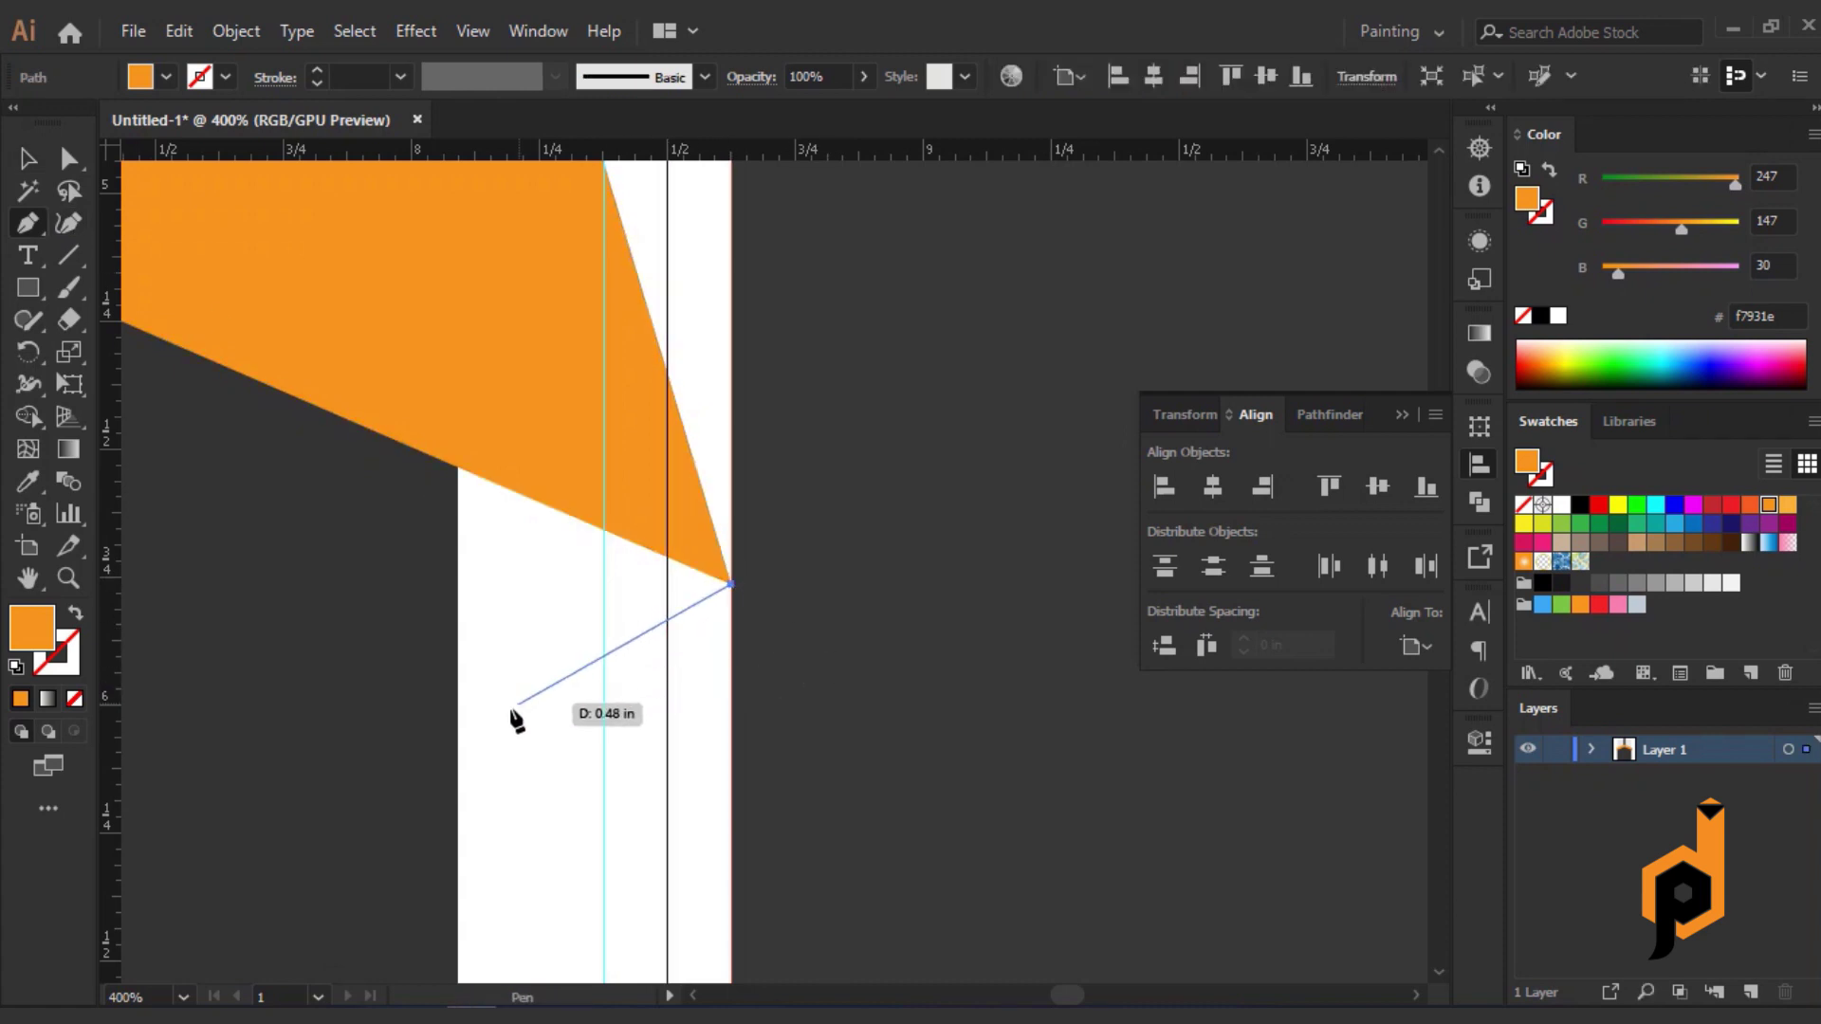
{"action": "left_click", "coordinate": [438, 875]}
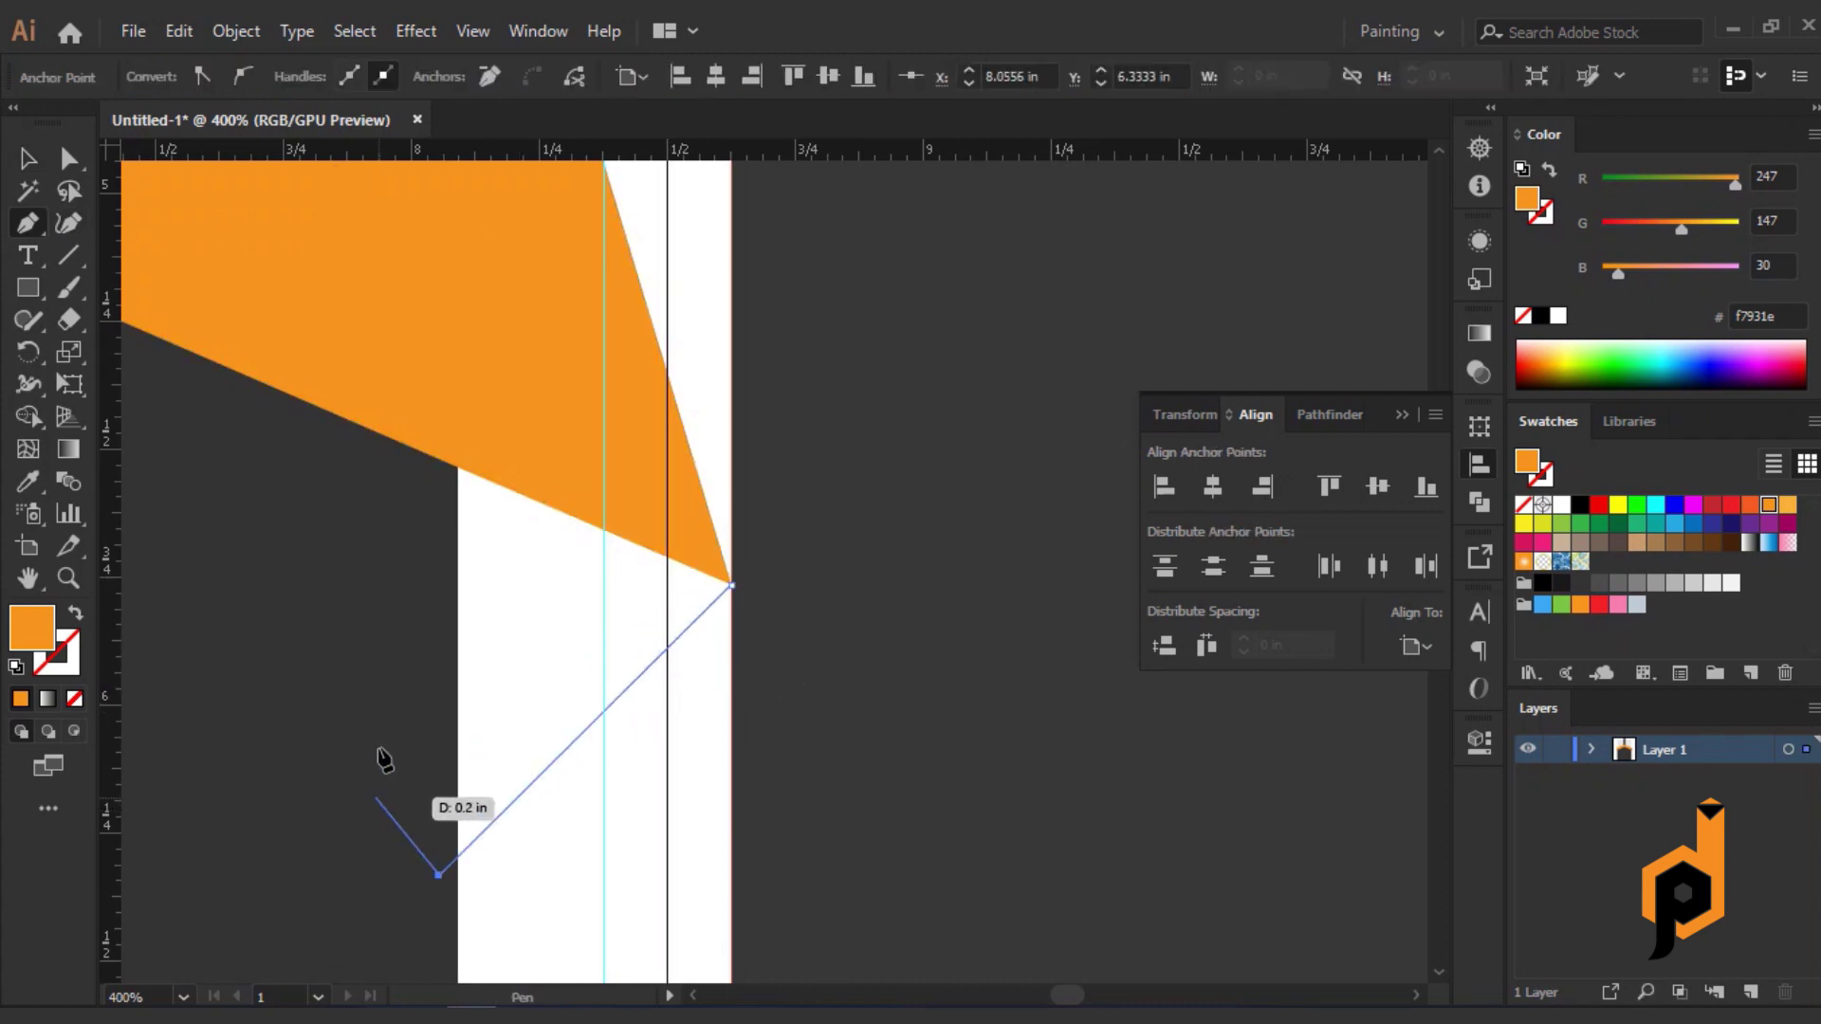
{"action": "left_click", "coordinate": [438, 413]}
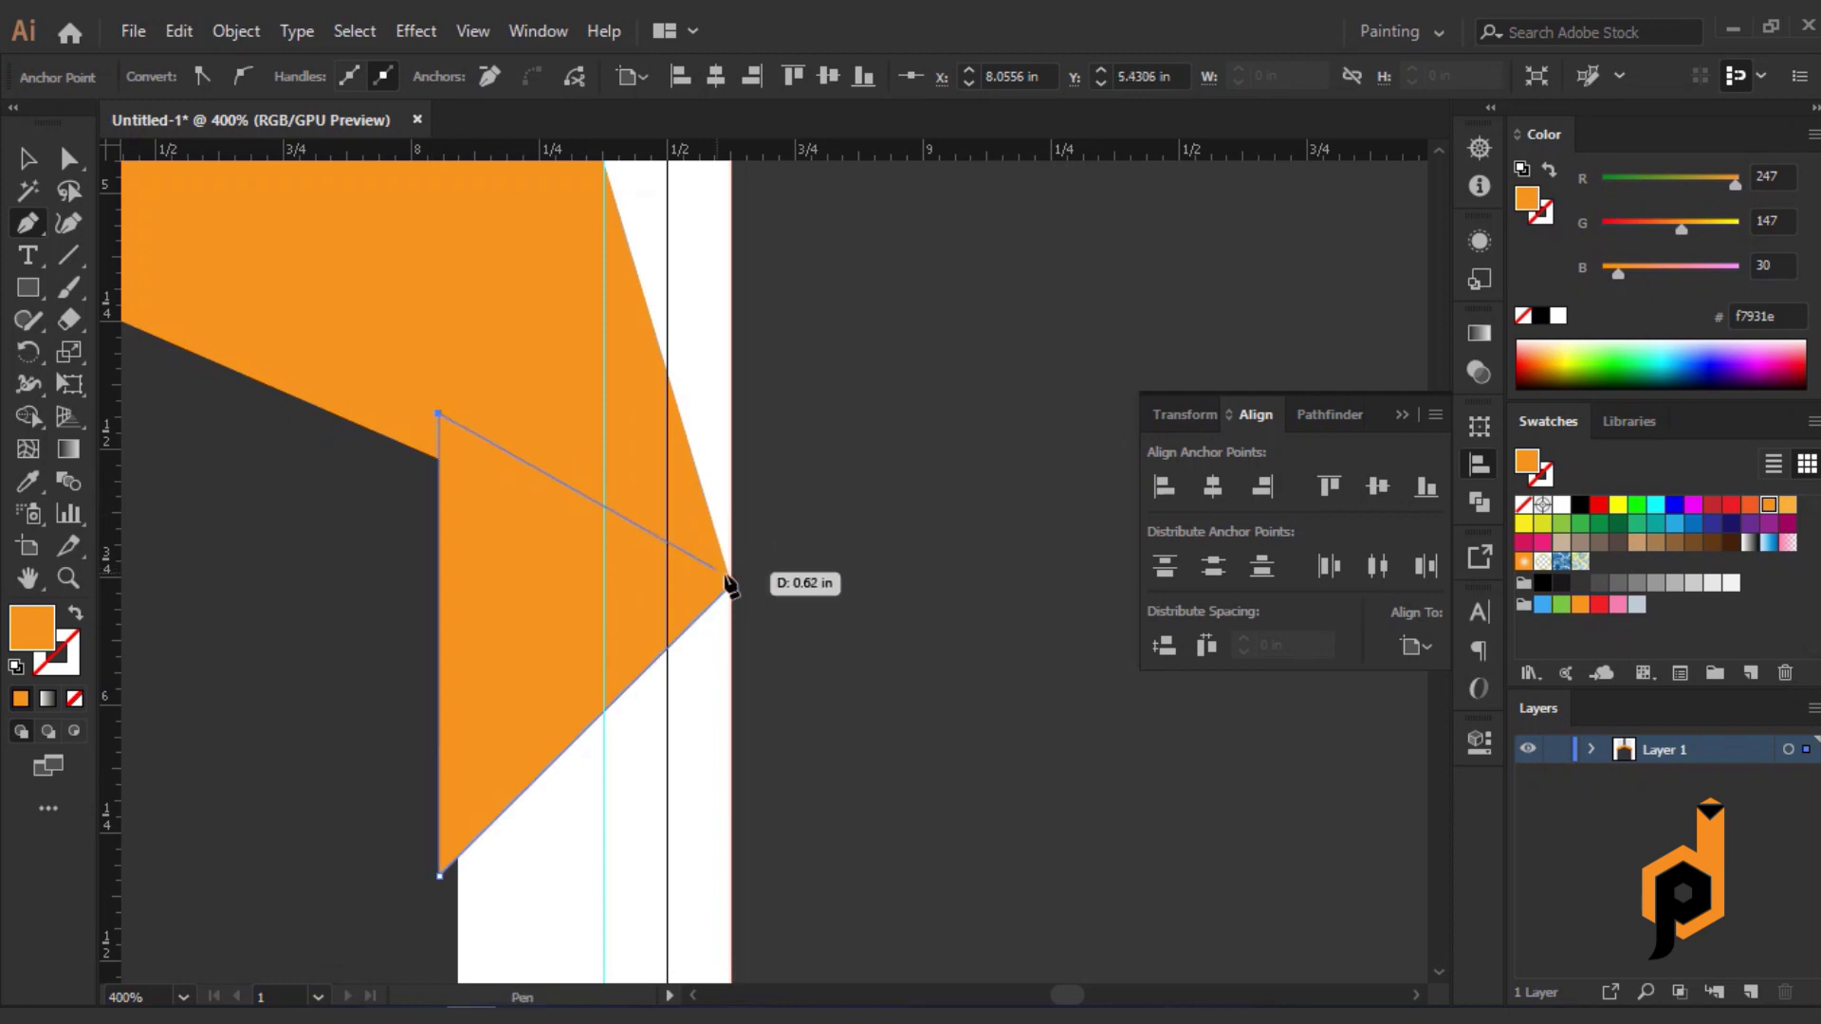
{"action": "left_click", "coordinate": [731, 582]}
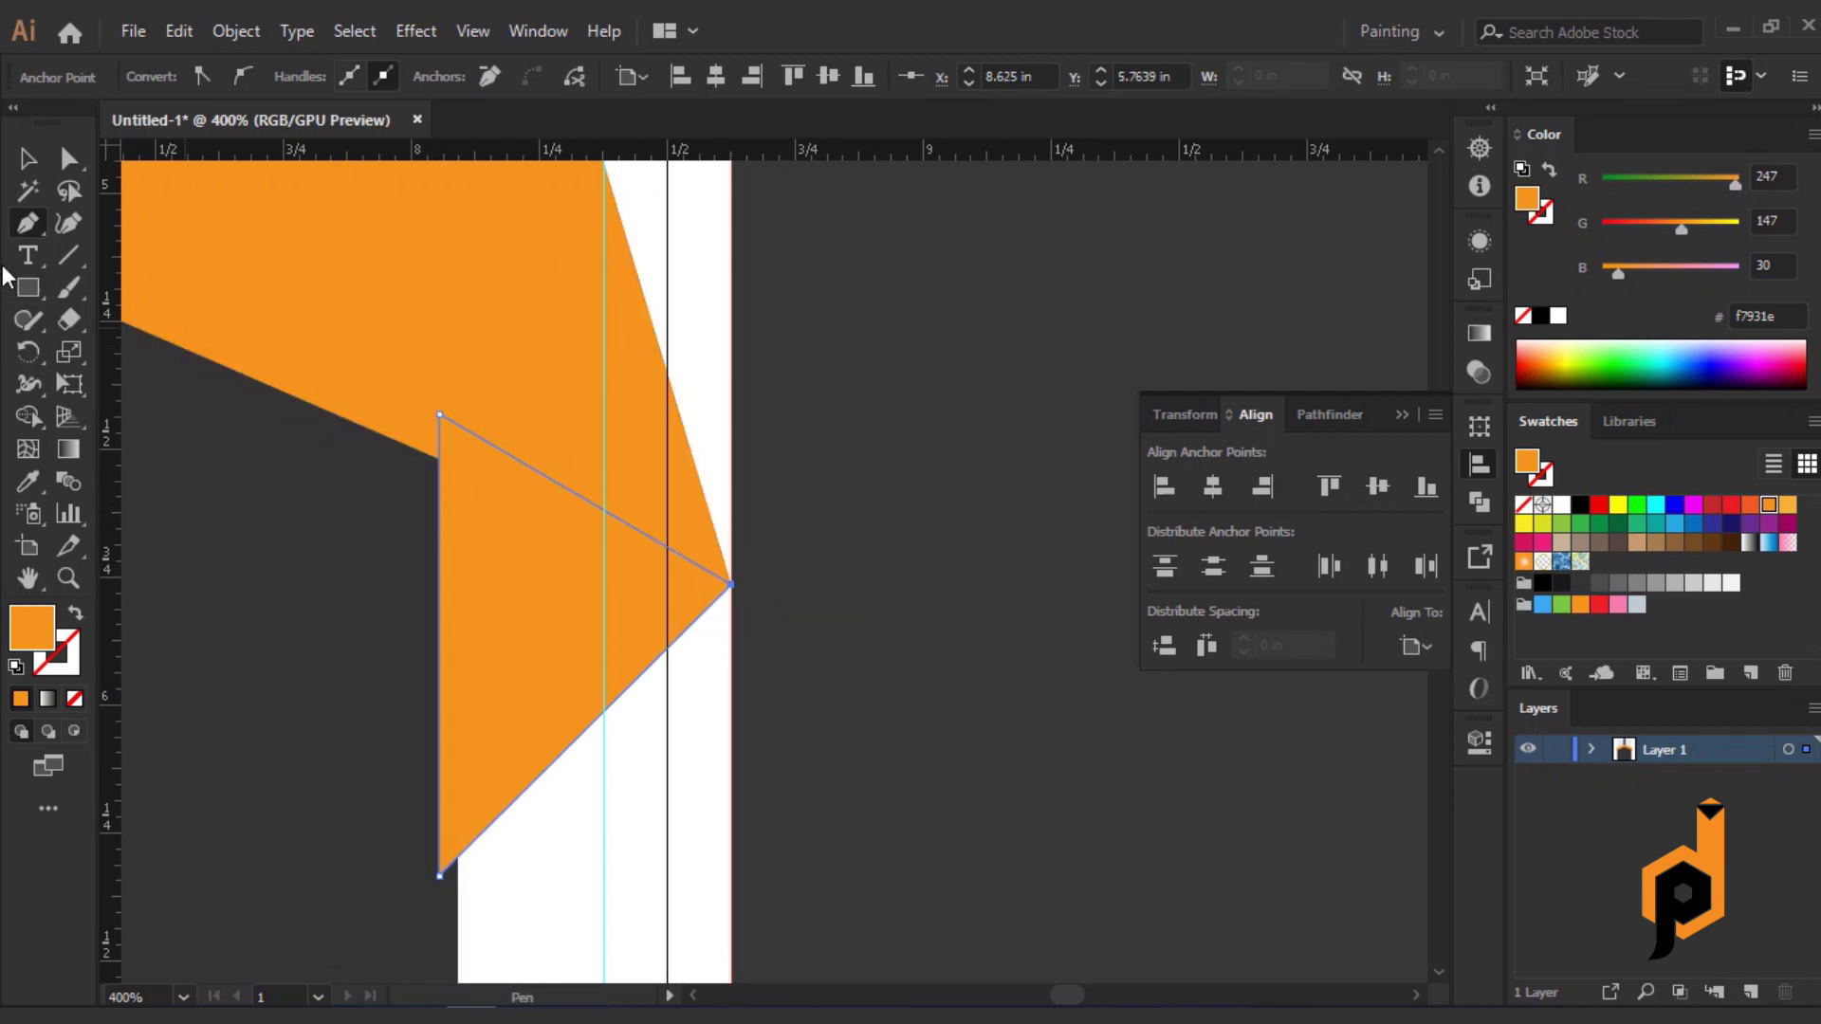
Fill the triangle with darker orange (#d17519) and send it behind the right orange bar and the dark panel.
{"action": "double_click", "coordinate": [25, 643]}
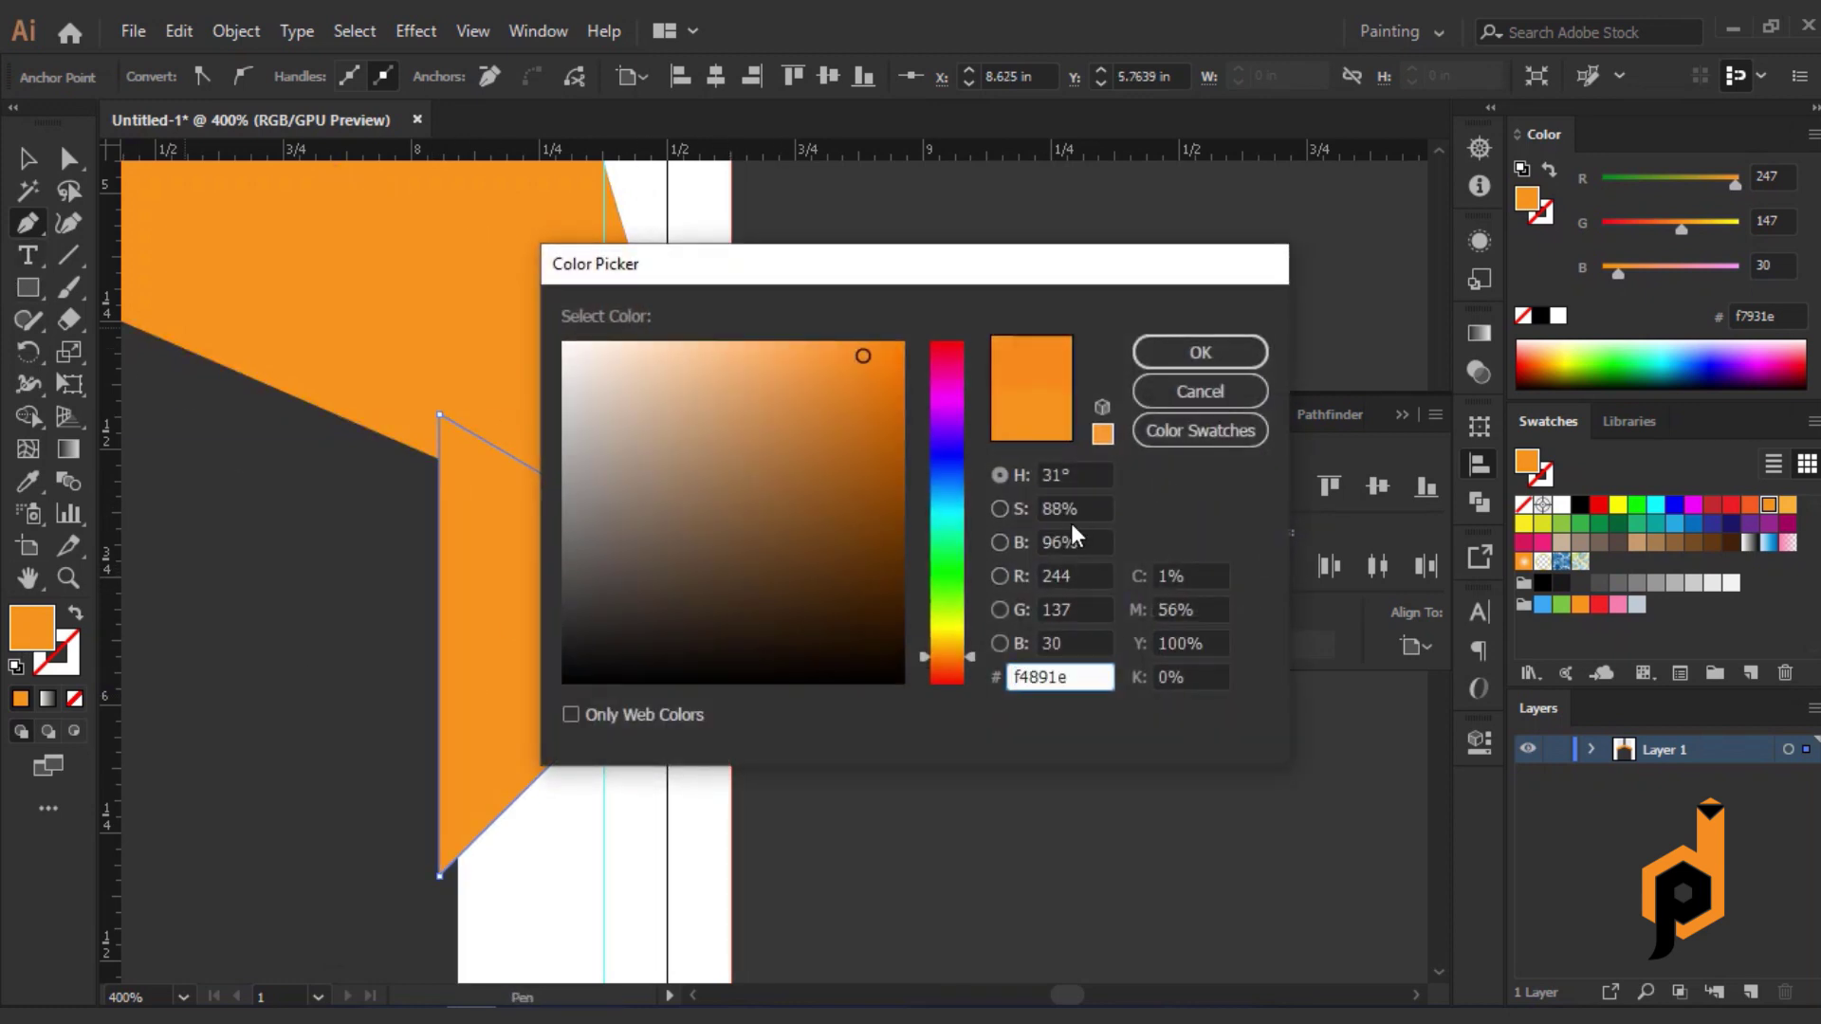
{"action": "scroll", "coordinate": [1068, 534], "scroll_direction": "down", "scroll_amount": 15}
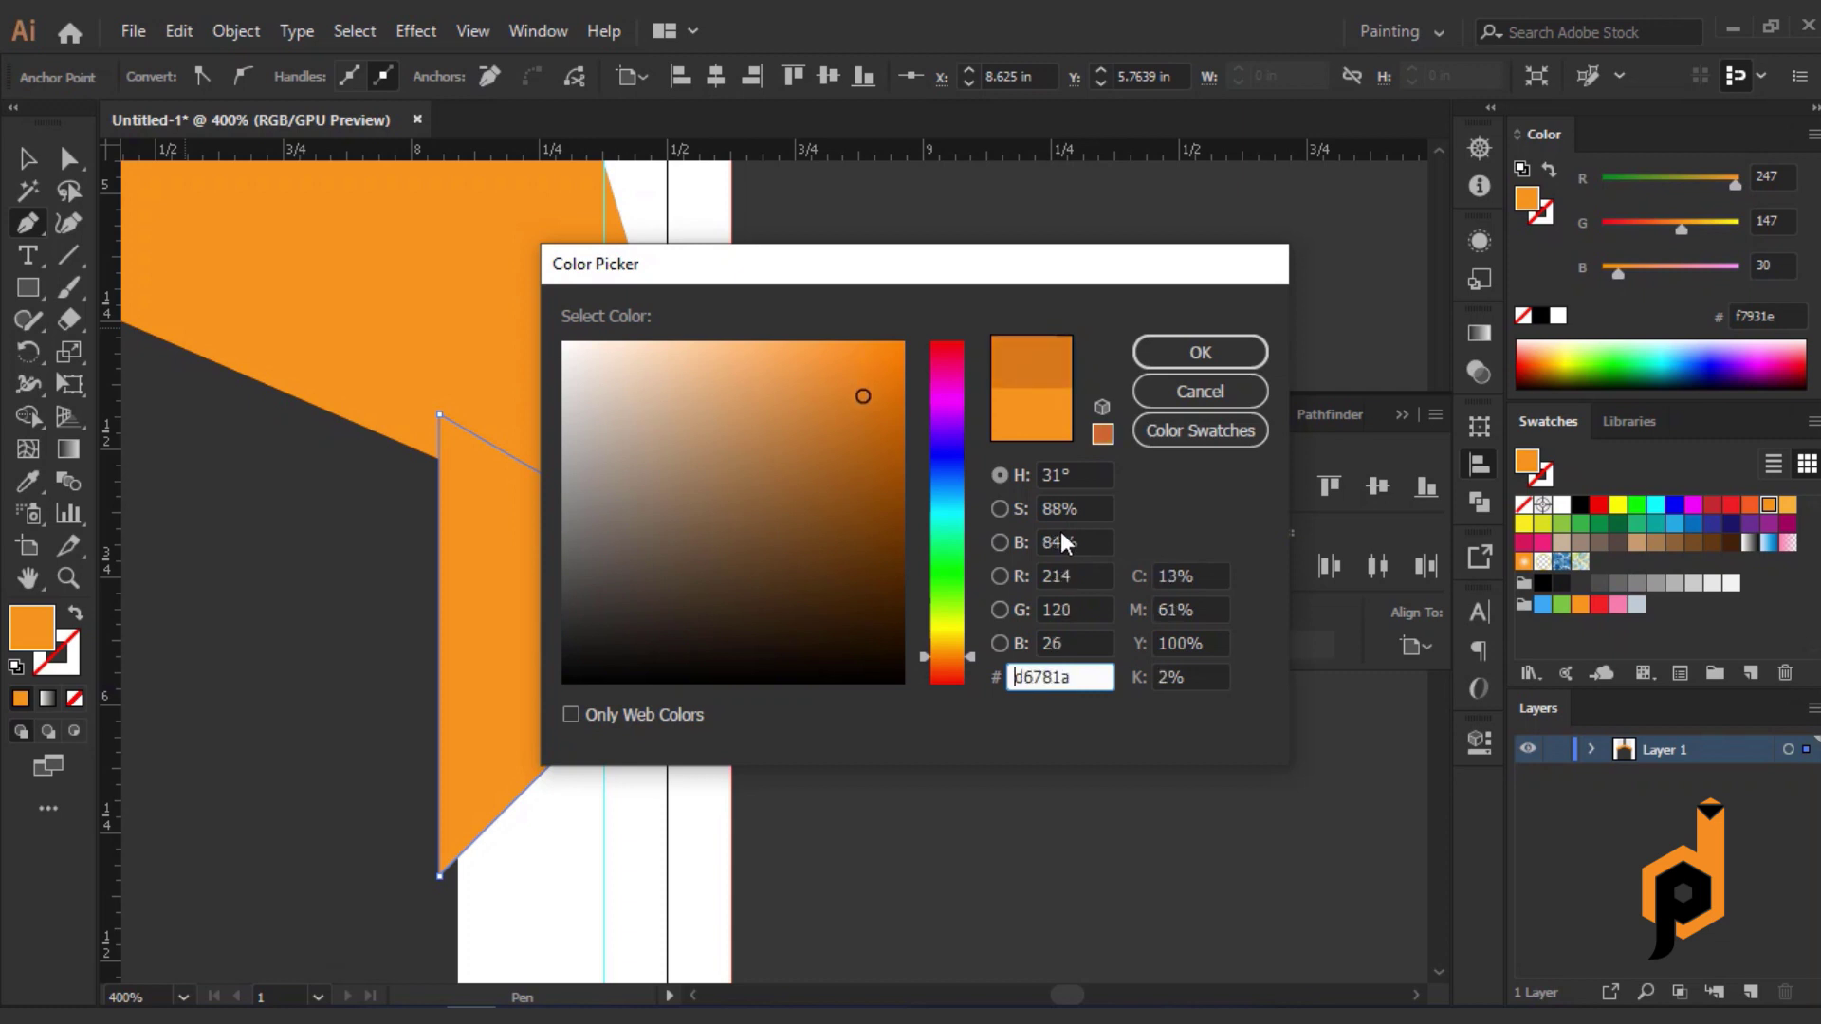
{"action": "left_click", "coordinate": [1167, 353]}
{"action": "left_click", "coordinate": [29, 161]}
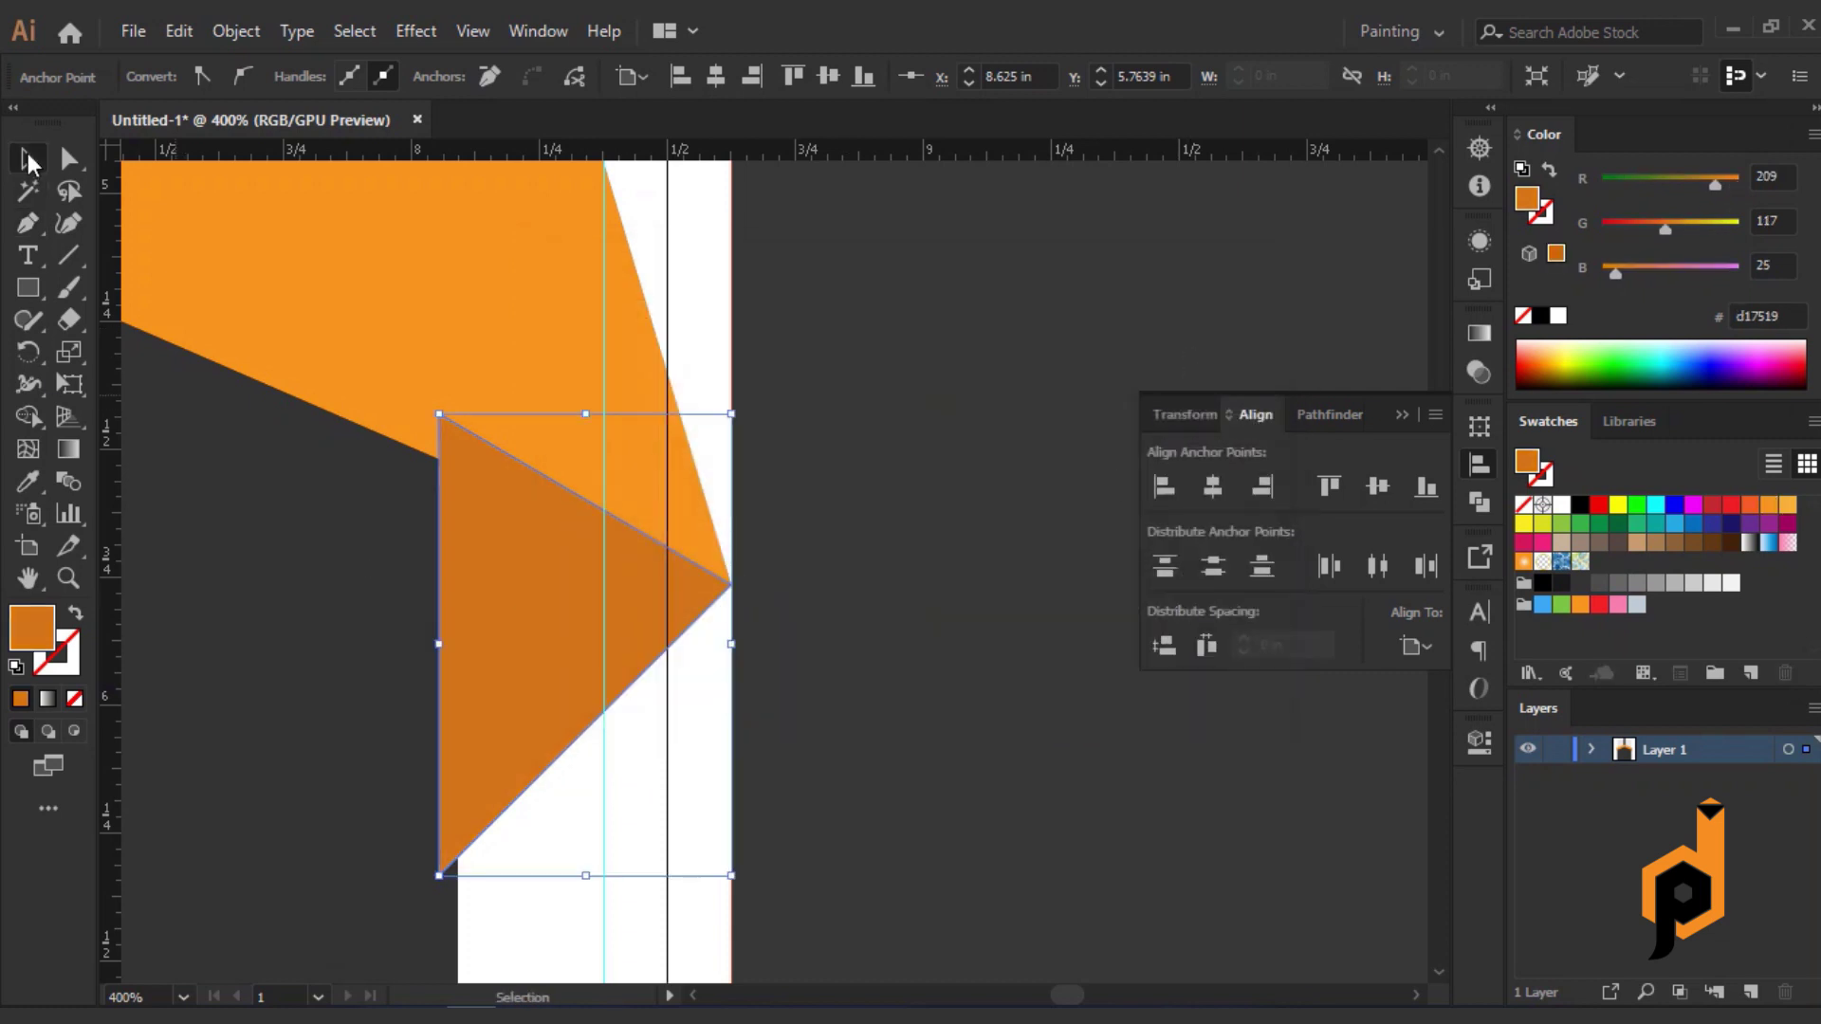
{"action": "key", "text": "ctrl+["}
{"action": "key", "text": "ctrl+["}
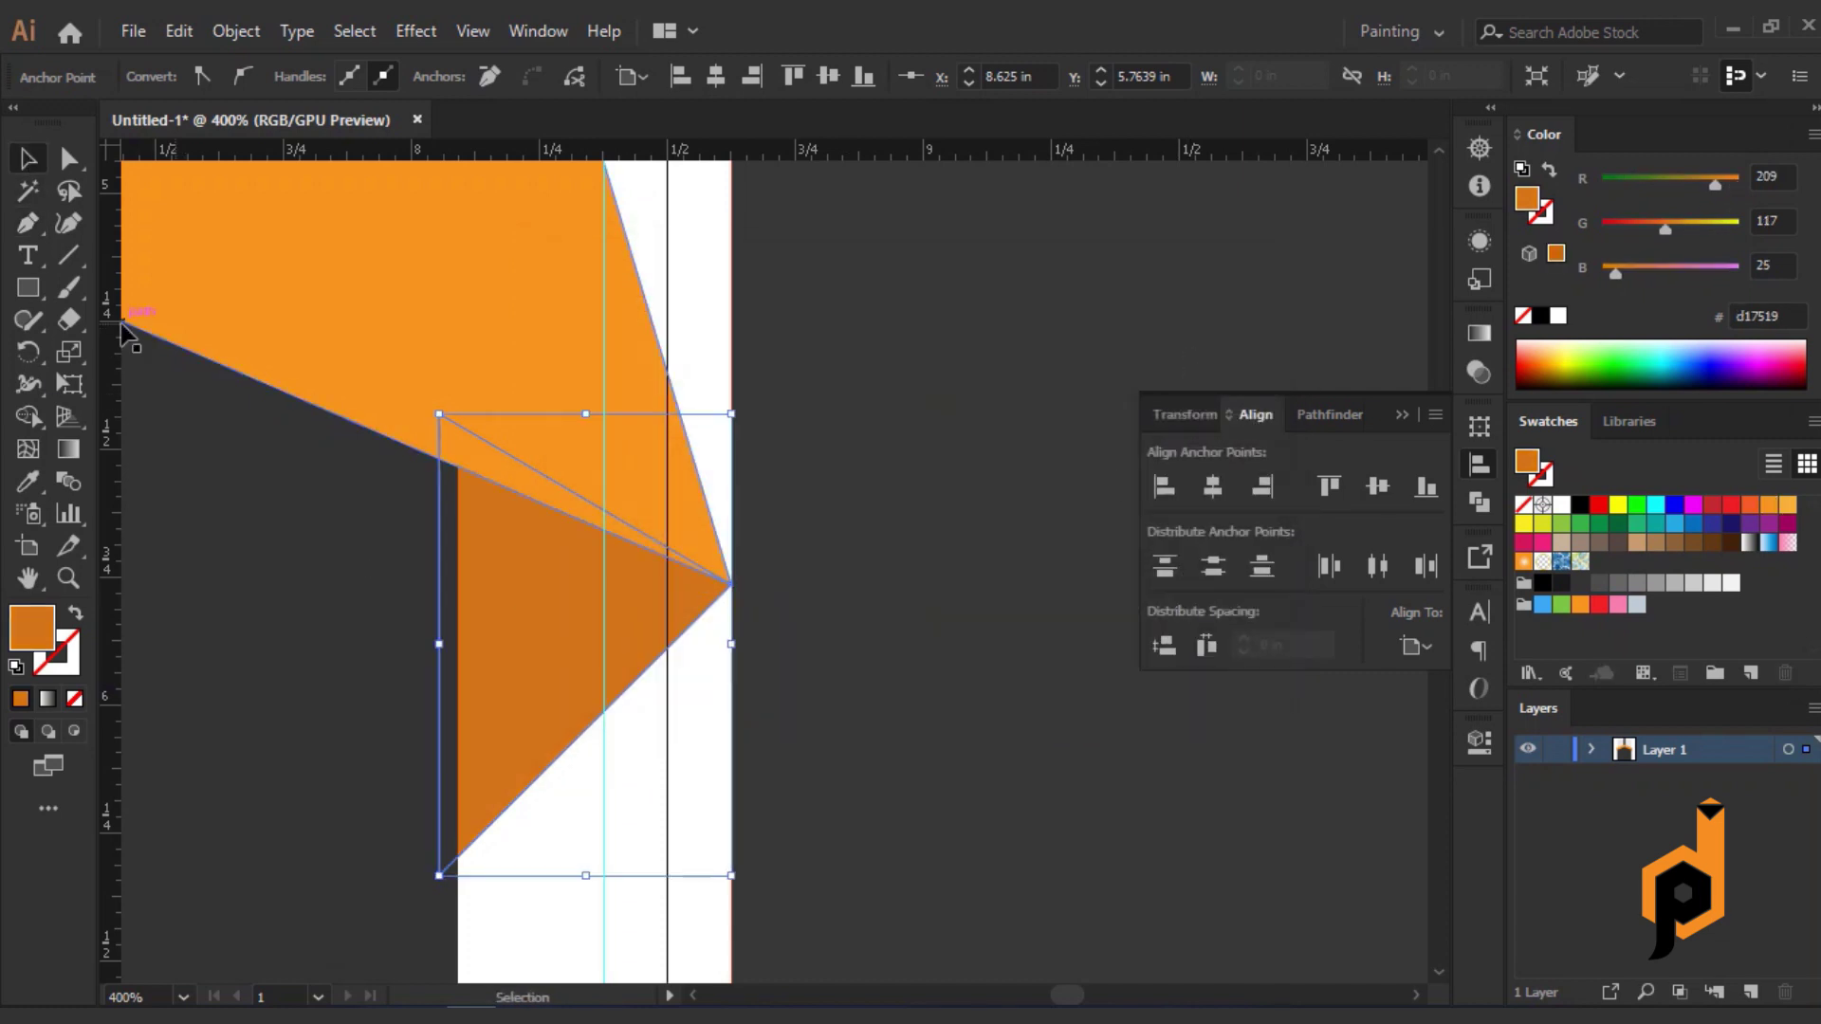
Copy the dark orange triangle to the page's left side and reflect the copy across the vertical axis.
{"action": "scroll", "coordinate": [445, 545], "scroll_direction": "down", "scroll_amount": 3}
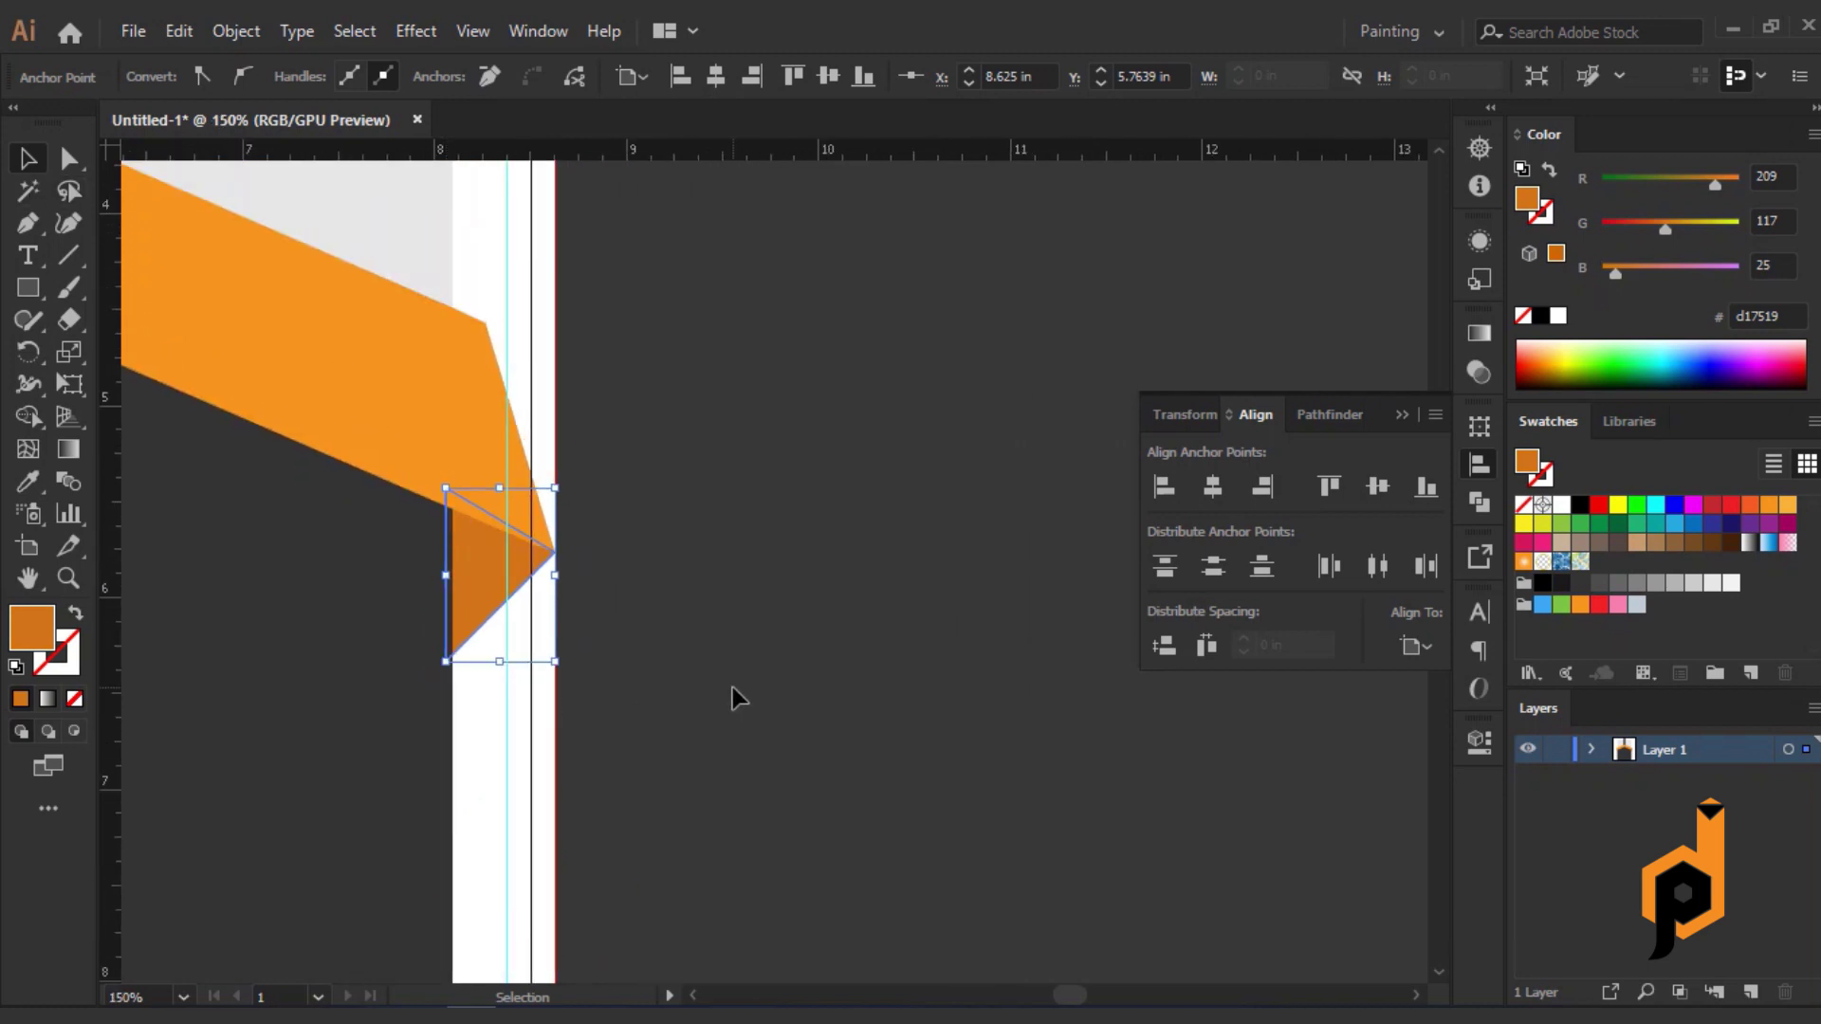
{"action": "scroll", "coordinate": [715, 662], "scroll_direction": "down", "scroll_amount": 4}
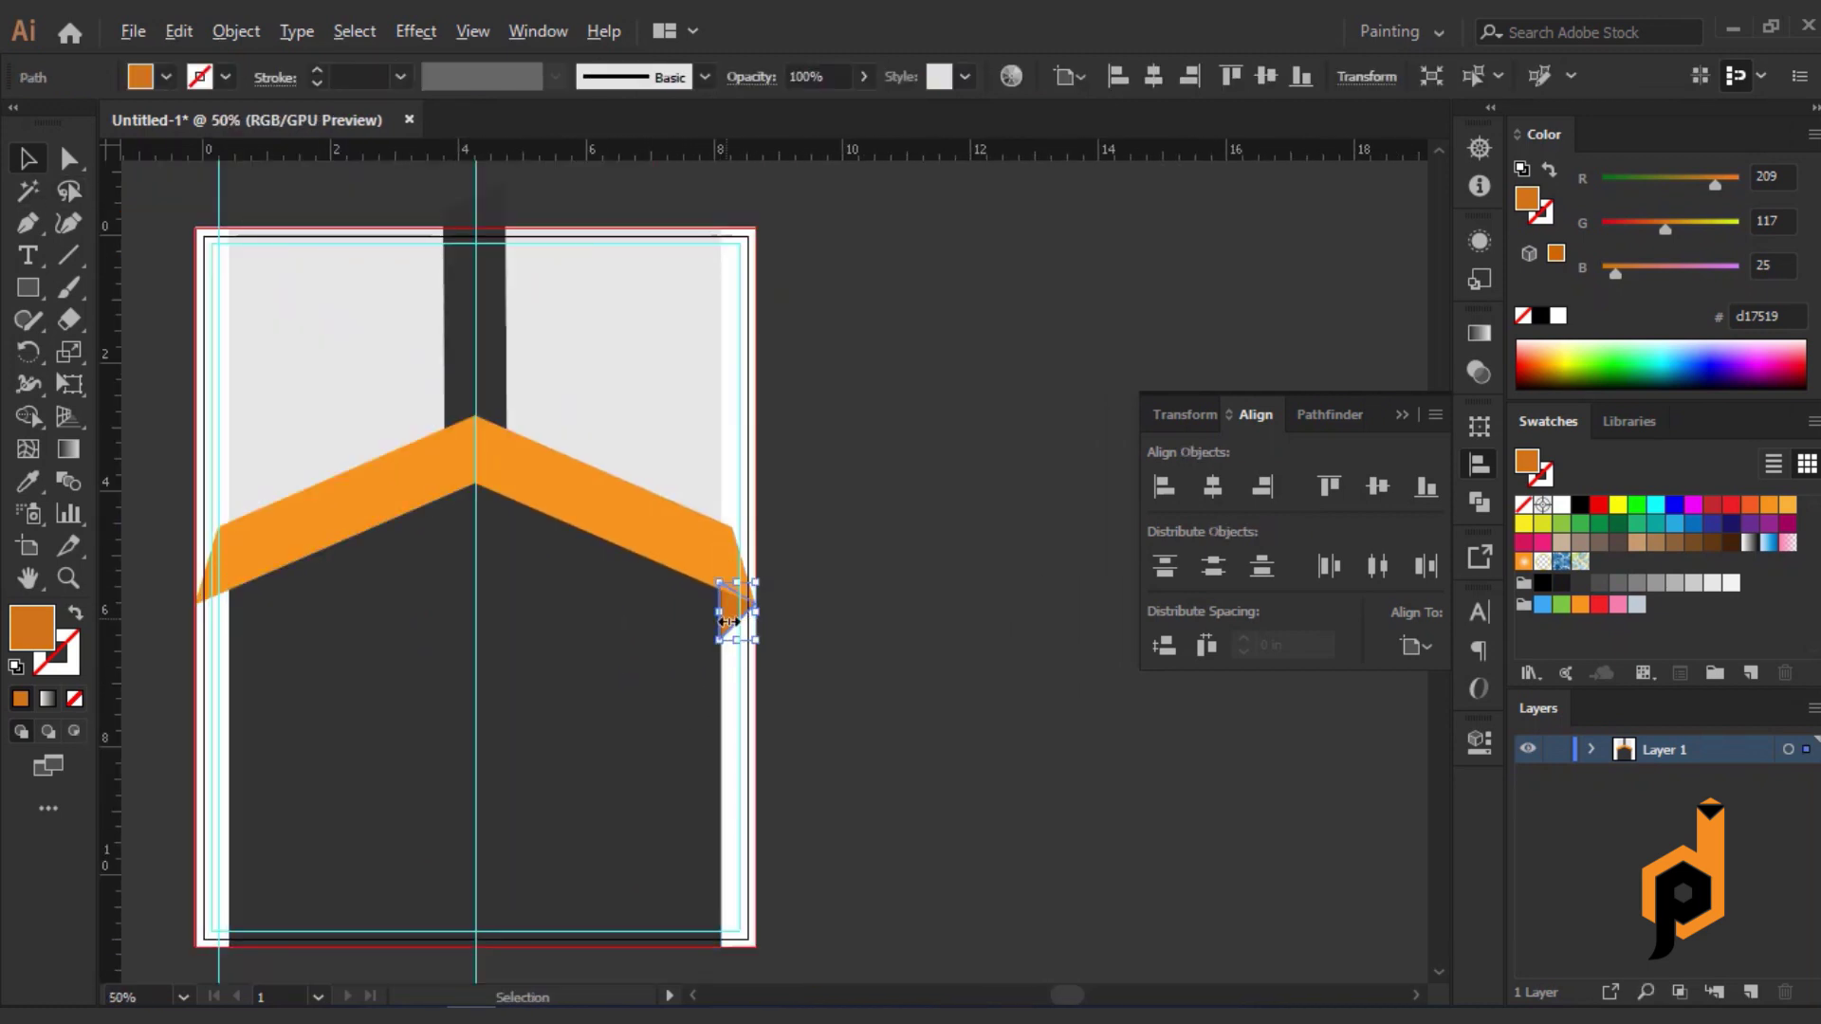
{"action": "left_click_drag", "start_coordinate": [736, 621], "coordinate": [209, 633]}
{"action": "scroll", "coordinate": [209, 634], "scroll_direction": "up", "scroll_amount": 7}
{"action": "right_click", "coordinate": [273, 613]}
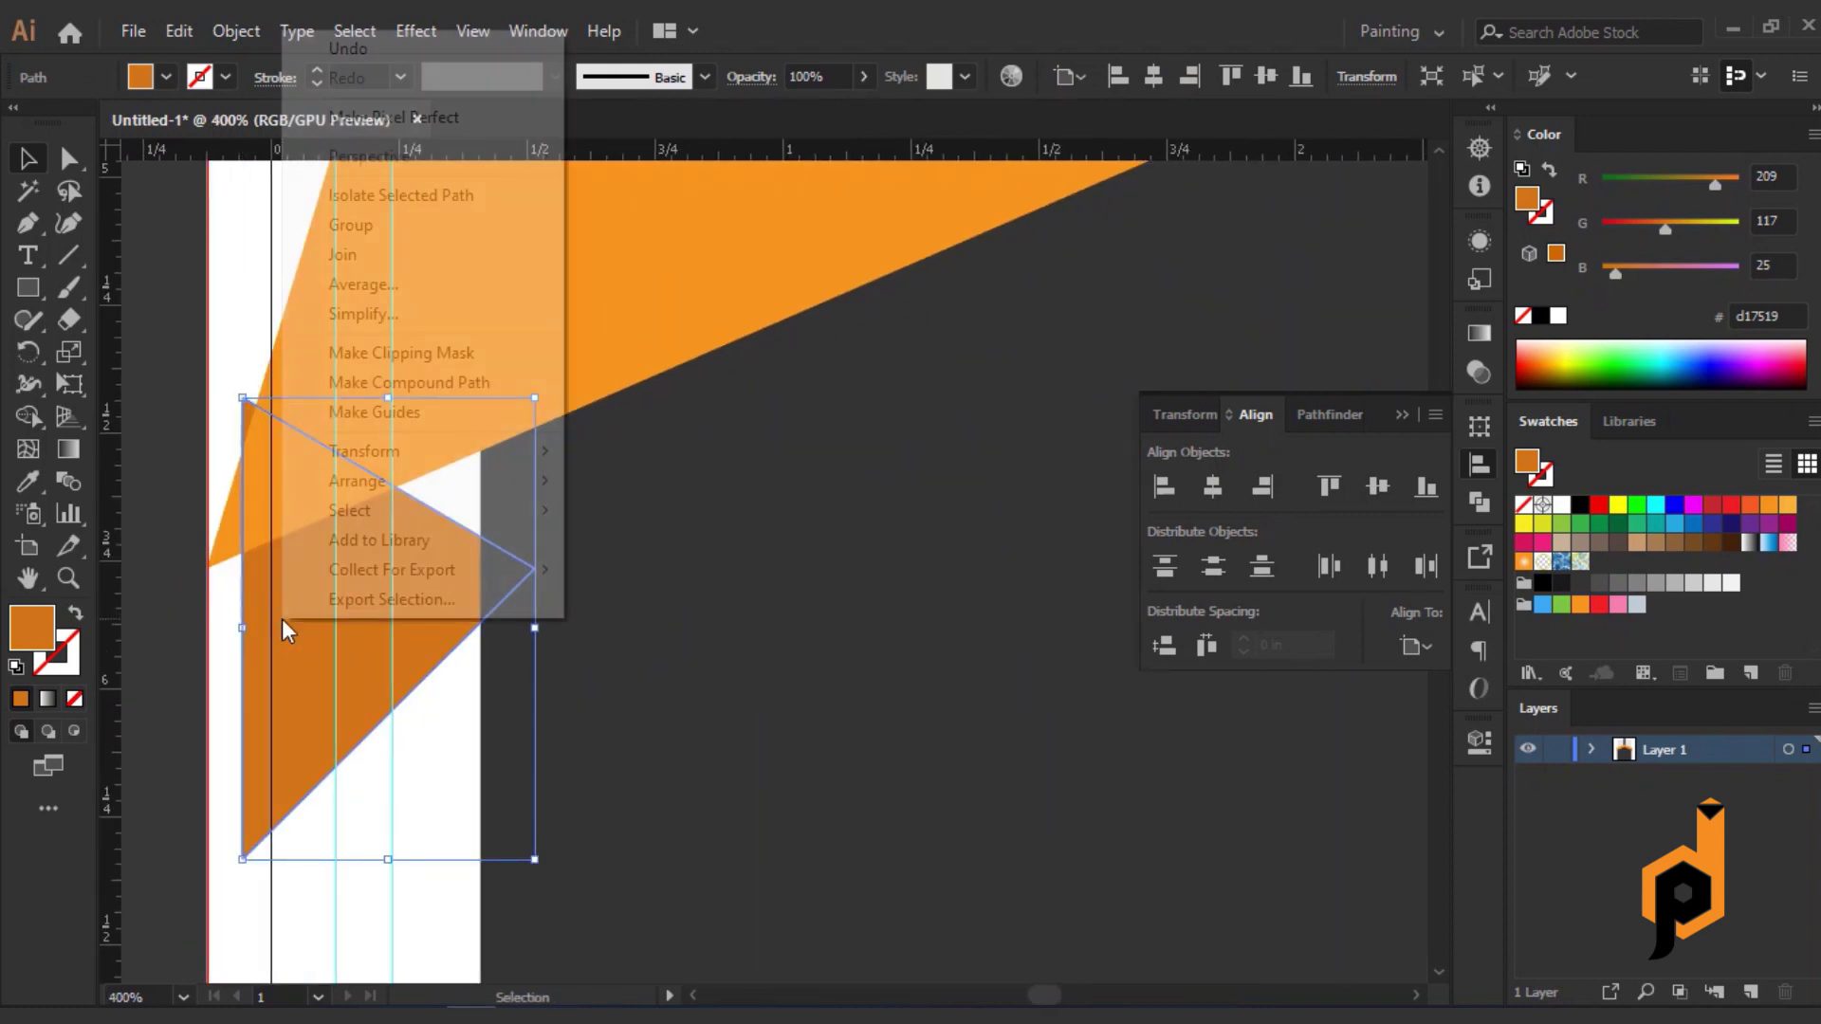
{"action": "mouse_move", "coordinate": [531, 451]}
{"action": "left_click", "coordinate": [652, 550]}
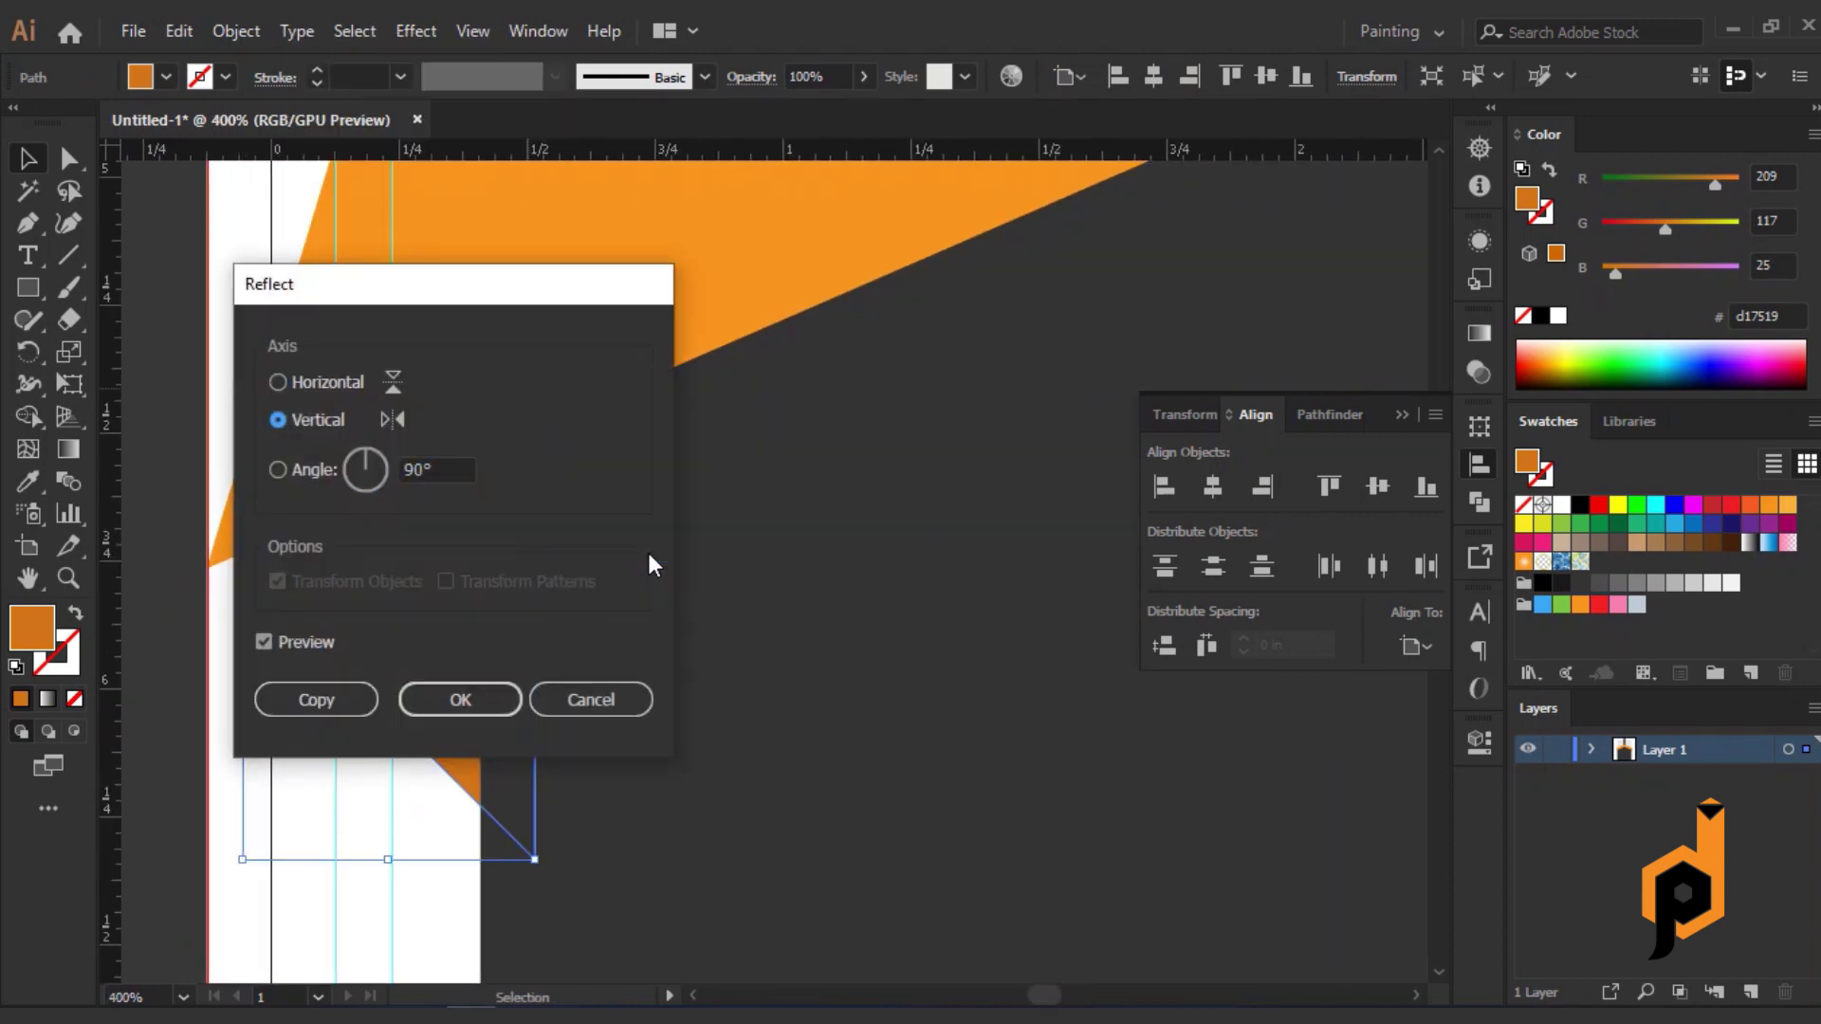
{"action": "left_click", "coordinate": [442, 697]}
Move the reflected triangle so its outer point meets the left orange bar's tip at the bleed edge.
{"action": "left_click_drag", "start_coordinate": [400, 629], "coordinate": [364, 649]}
{"action": "scroll", "coordinate": [231, 613], "scroll_direction": "up", "scroll_amount": 5}
{"action": "left_click_drag", "start_coordinate": [210, 492], "coordinate": [208, 406]}
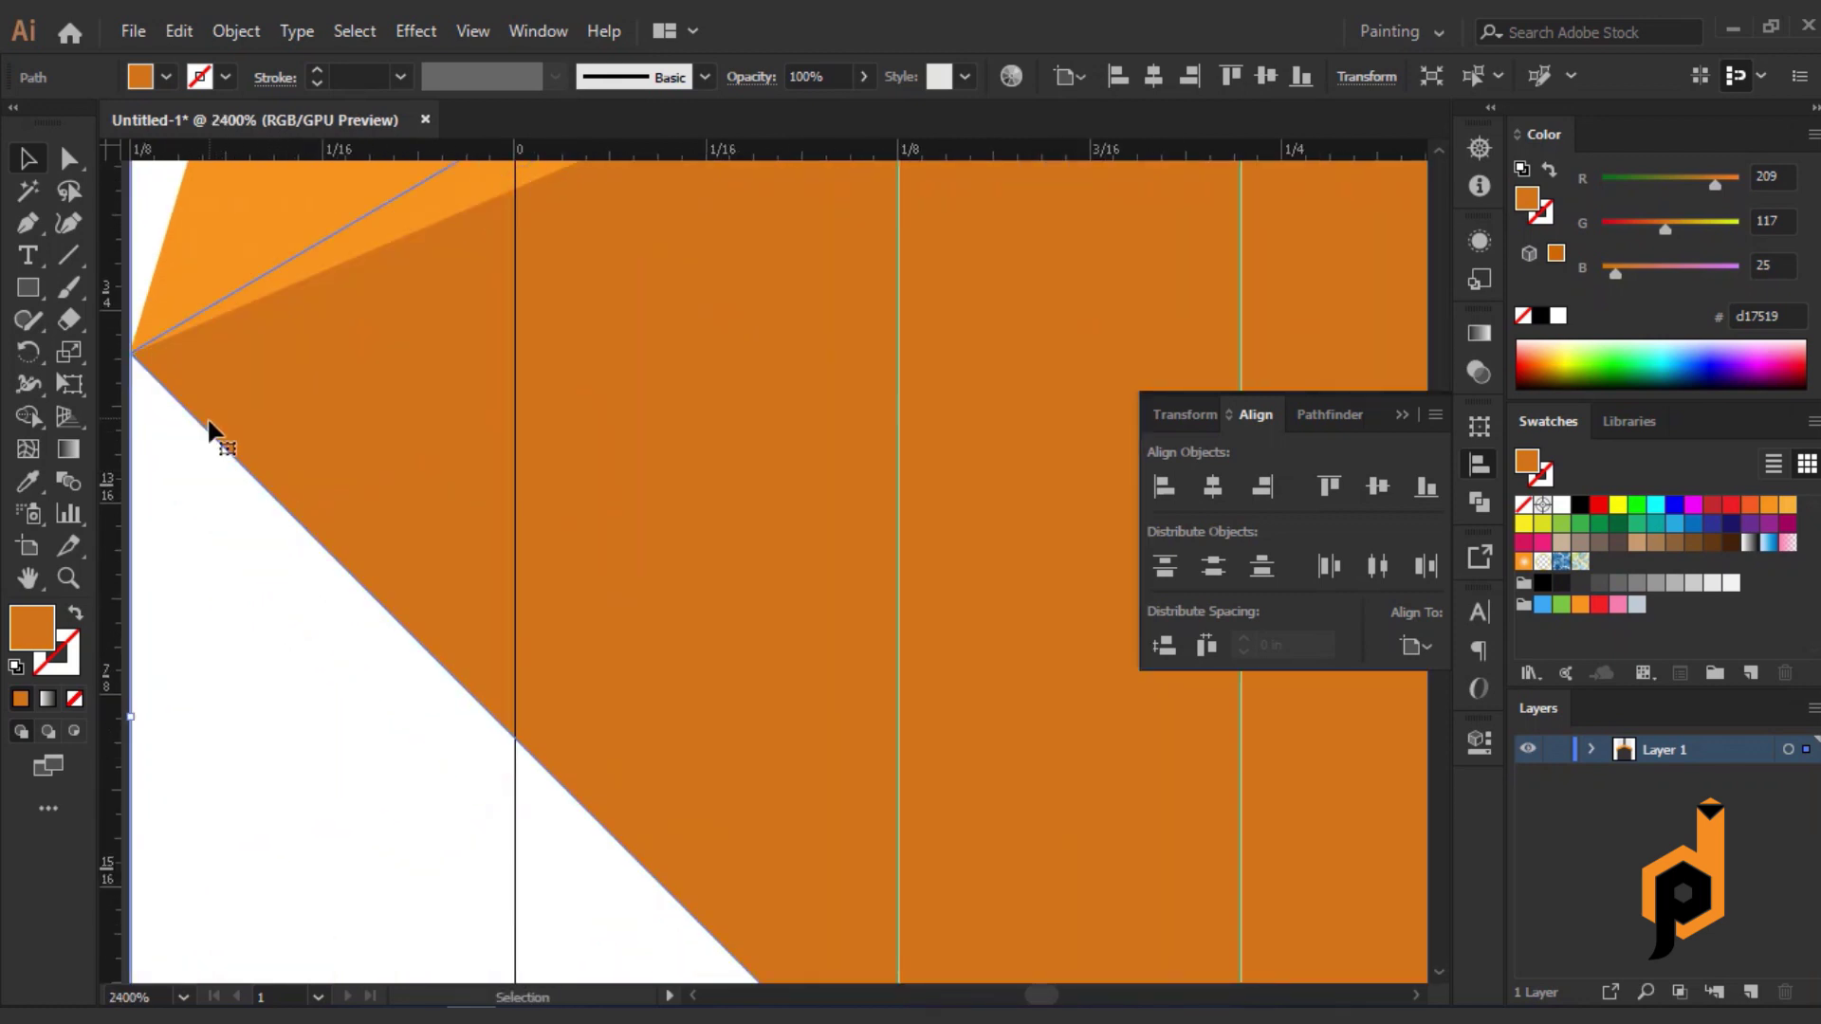
{"action": "scroll", "coordinate": [203, 433], "scroll_direction": "down", "scroll_amount": 5}
{"action": "left_click", "coordinate": [133, 491]}
{"action": "scroll", "coordinate": [227, 427], "scroll_direction": "up", "scroll_amount": 3}
{"action": "scroll", "coordinate": [333, 480], "scroll_direction": "down", "scroll_amount": 4}
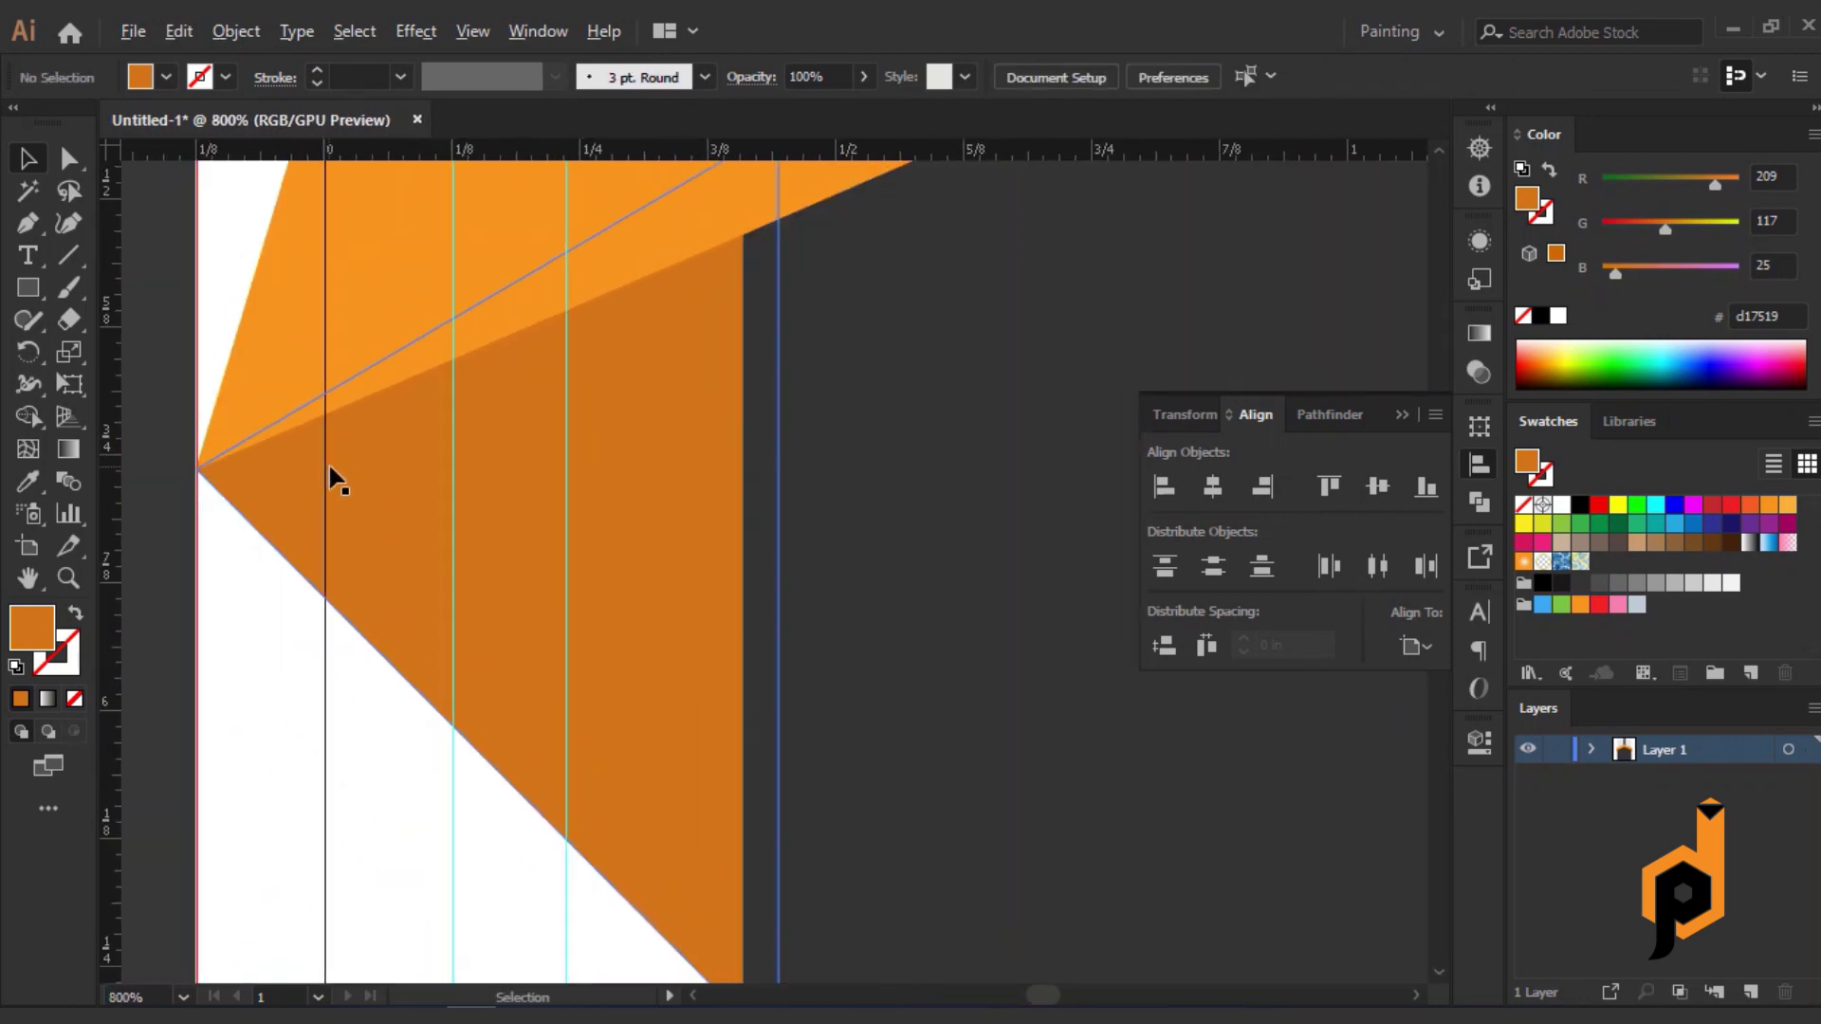
{"action": "scroll", "coordinate": [390, 618], "scroll_direction": "down", "scroll_amount": 4}
{"action": "scroll", "coordinate": [858, 683], "scroll_direction": "up", "scroll_amount": 1}
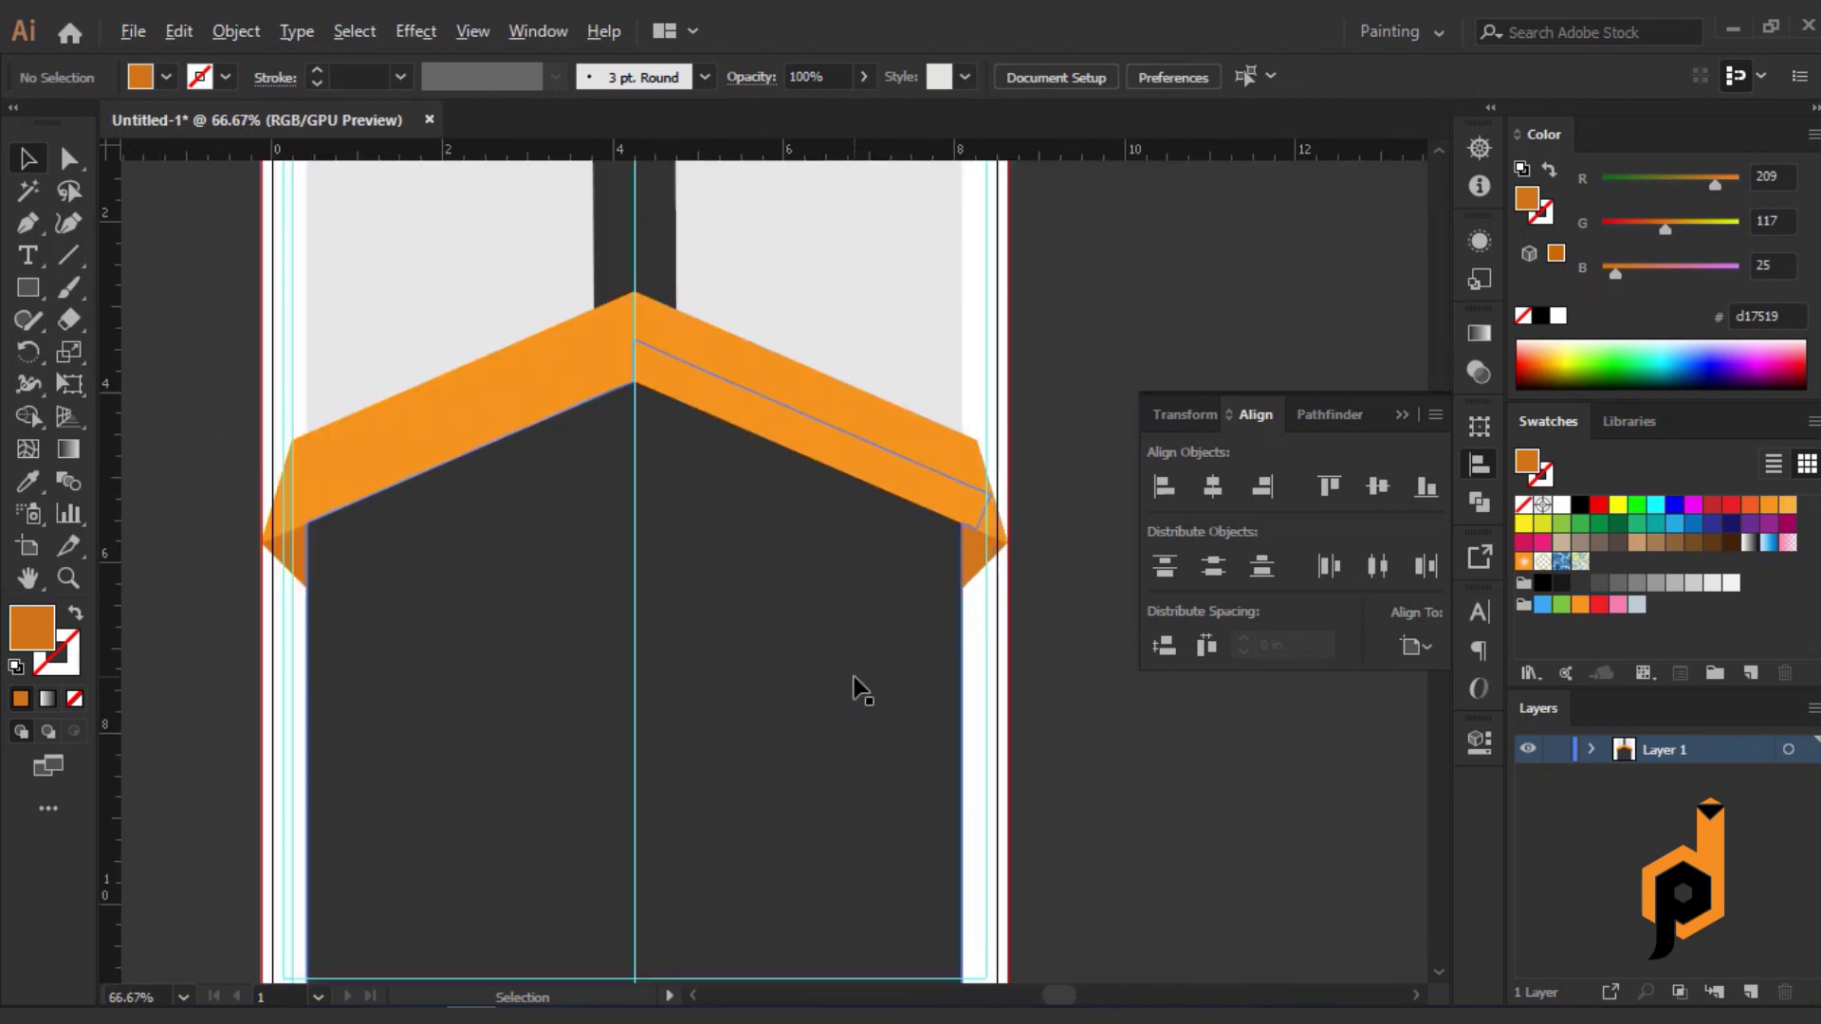
Delete the two full-height vertical ruler guides at the left margin and the page centre.
{"action": "left_click_drag", "start_coordinate": [1080, 710], "coordinate": [1053, 813]}
{"action": "scroll", "coordinate": [1030, 790], "scroll_direction": "down", "scroll_amount": 1}
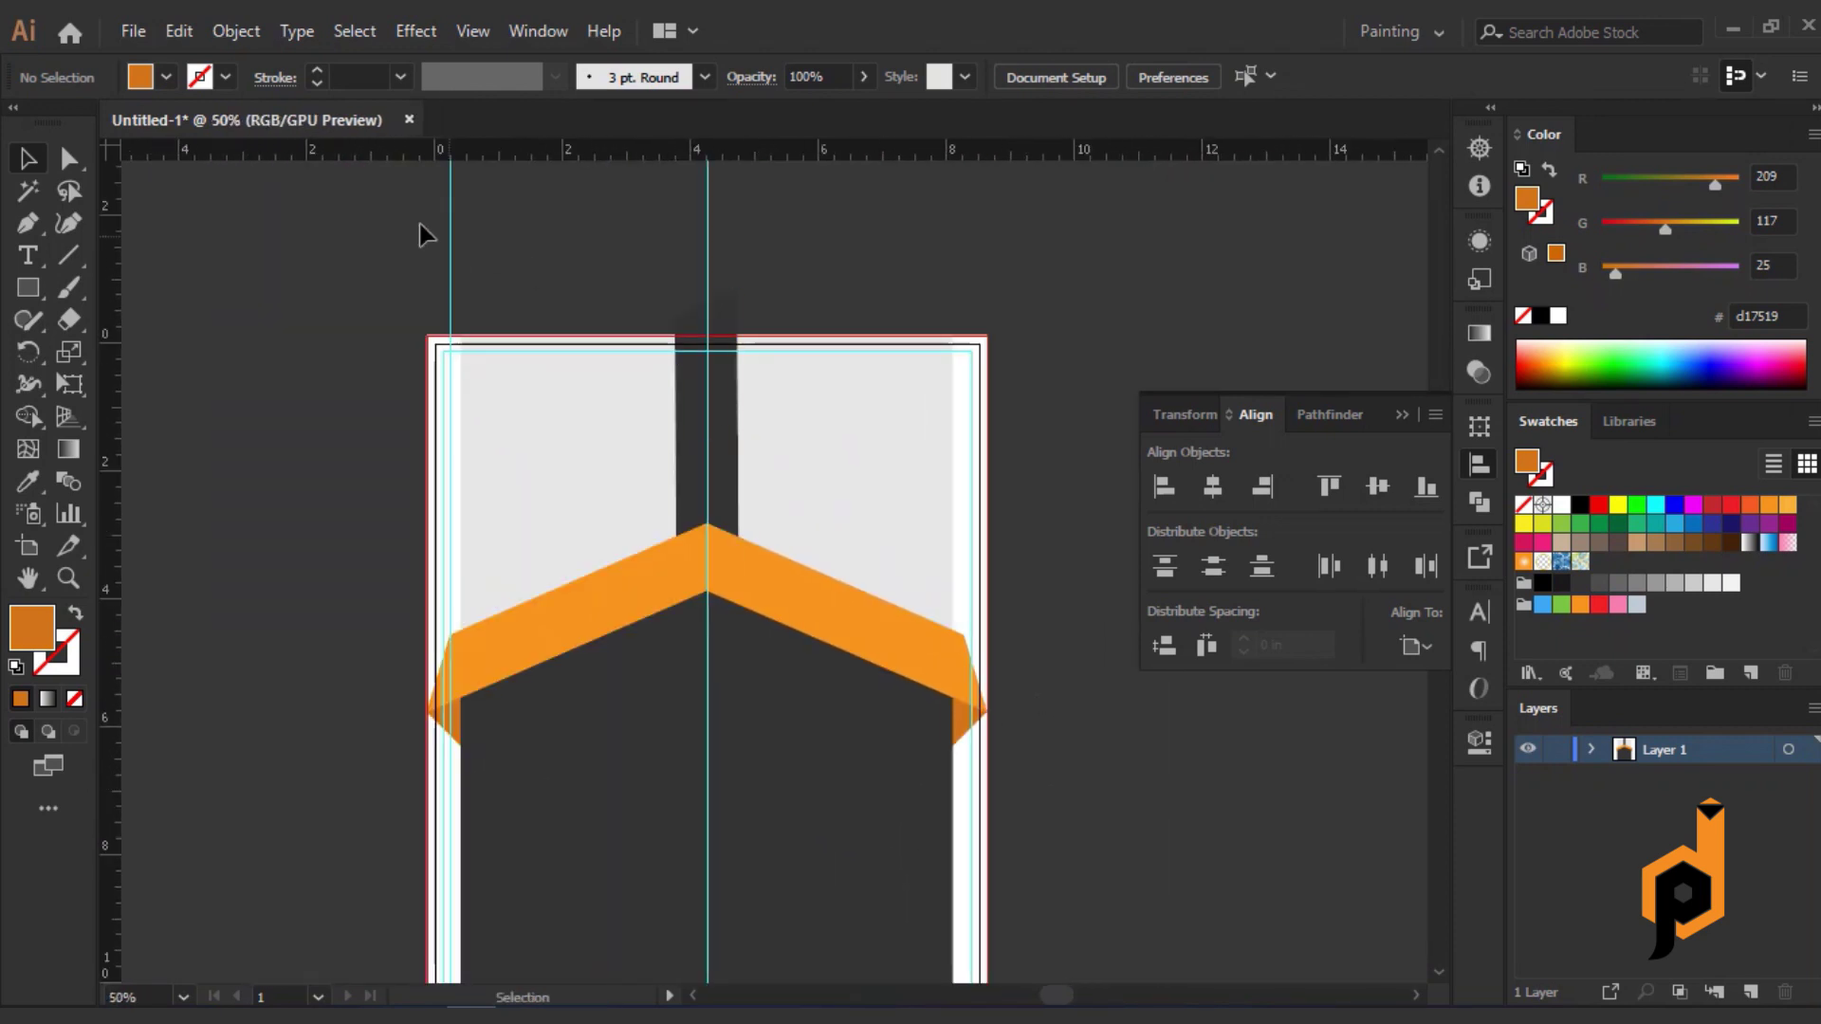
{"action": "left_click_drag", "start_coordinate": [419, 224], "coordinate": [787, 250]}
{"action": "left_click", "coordinate": [1022, 520]}
{"action": "left_click_drag", "start_coordinate": [1049, 566], "coordinate": [980, 413]}
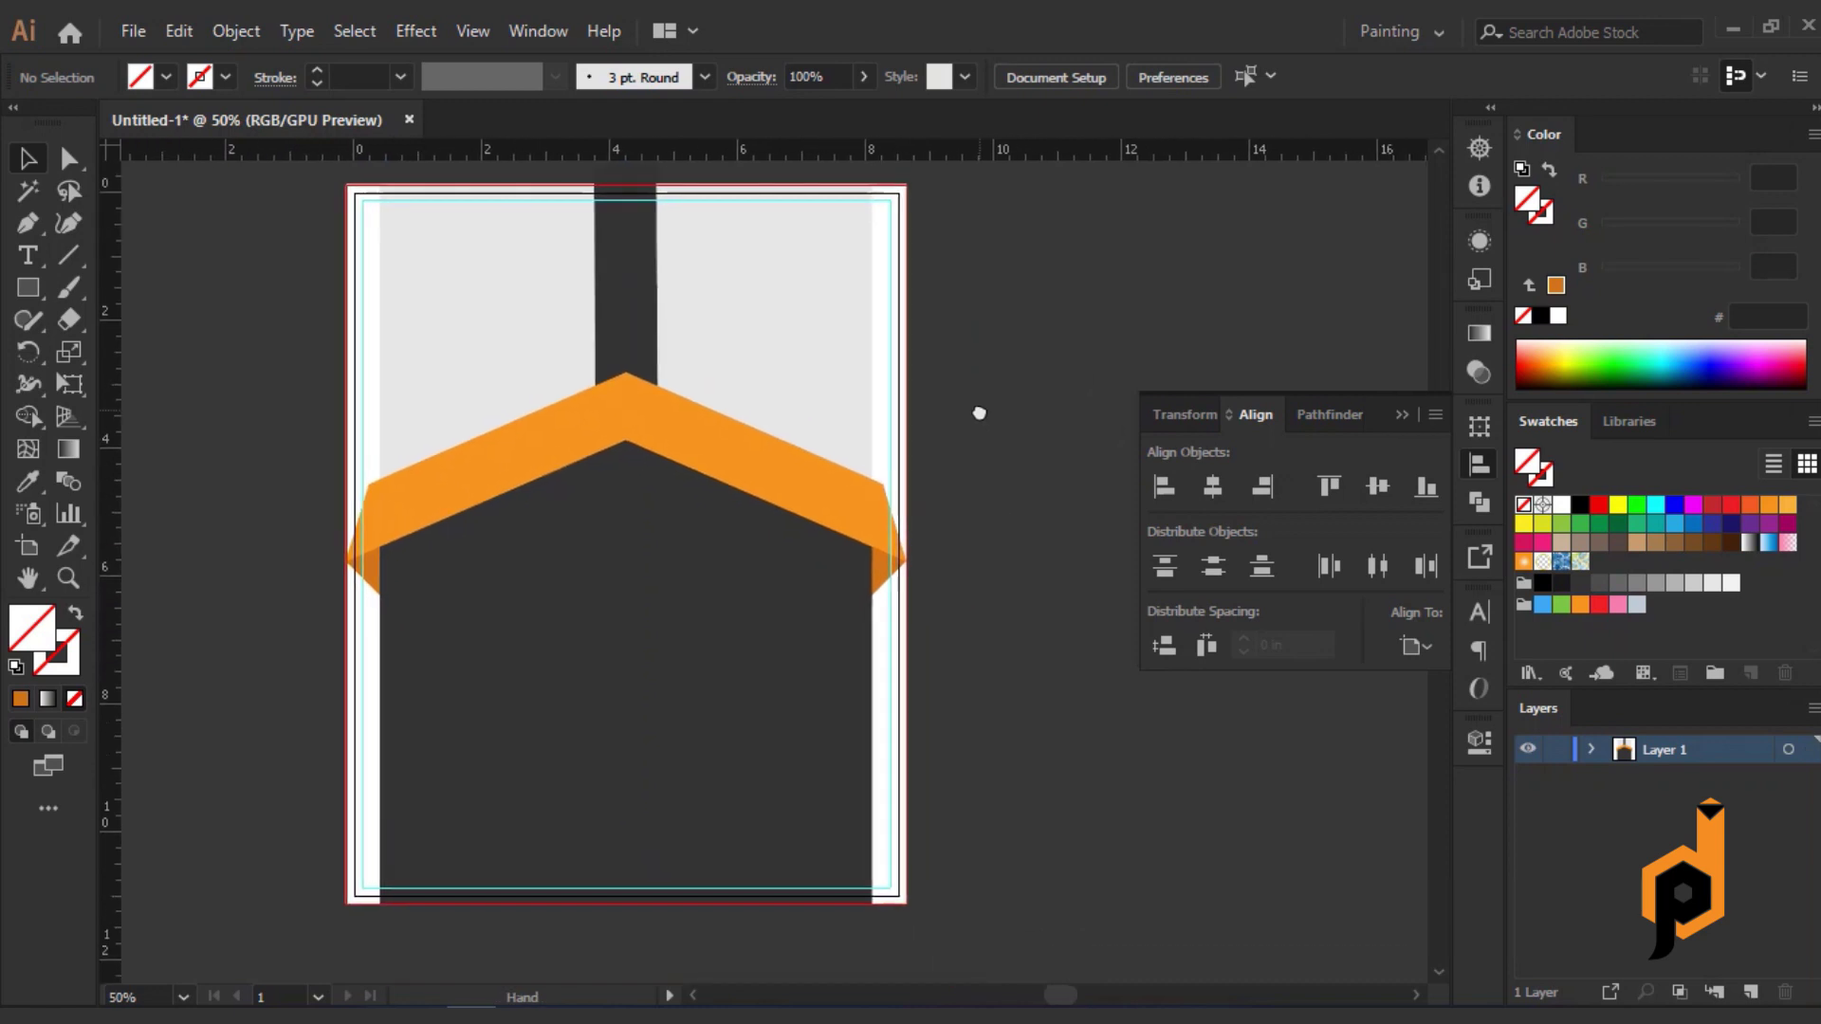
{"action": "scroll", "coordinate": [338, 441], "scroll_direction": "up", "scroll_amount": 1}
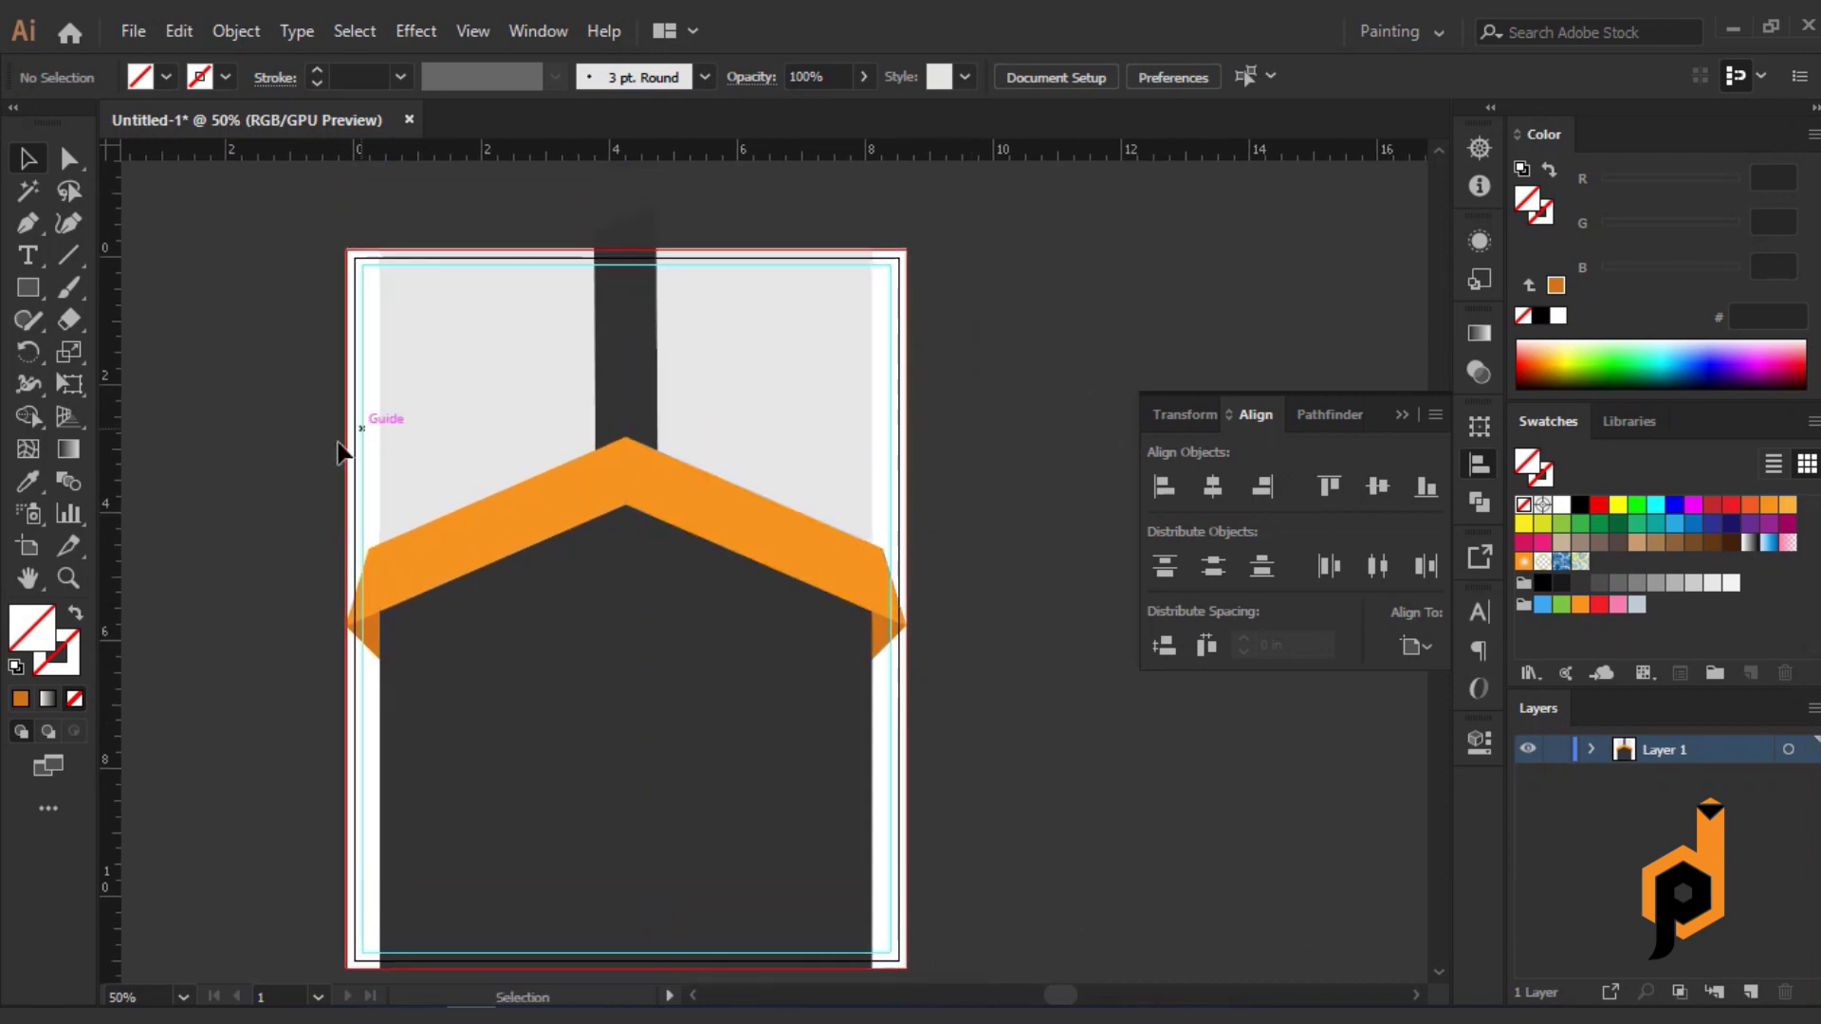
Draw a circle about 3.64 in across centred on the orange chevron's peak and fill it with grey (#cccccc).
{"action": "left_click_drag", "start_coordinate": [51, 288], "coordinate": [116, 347]}
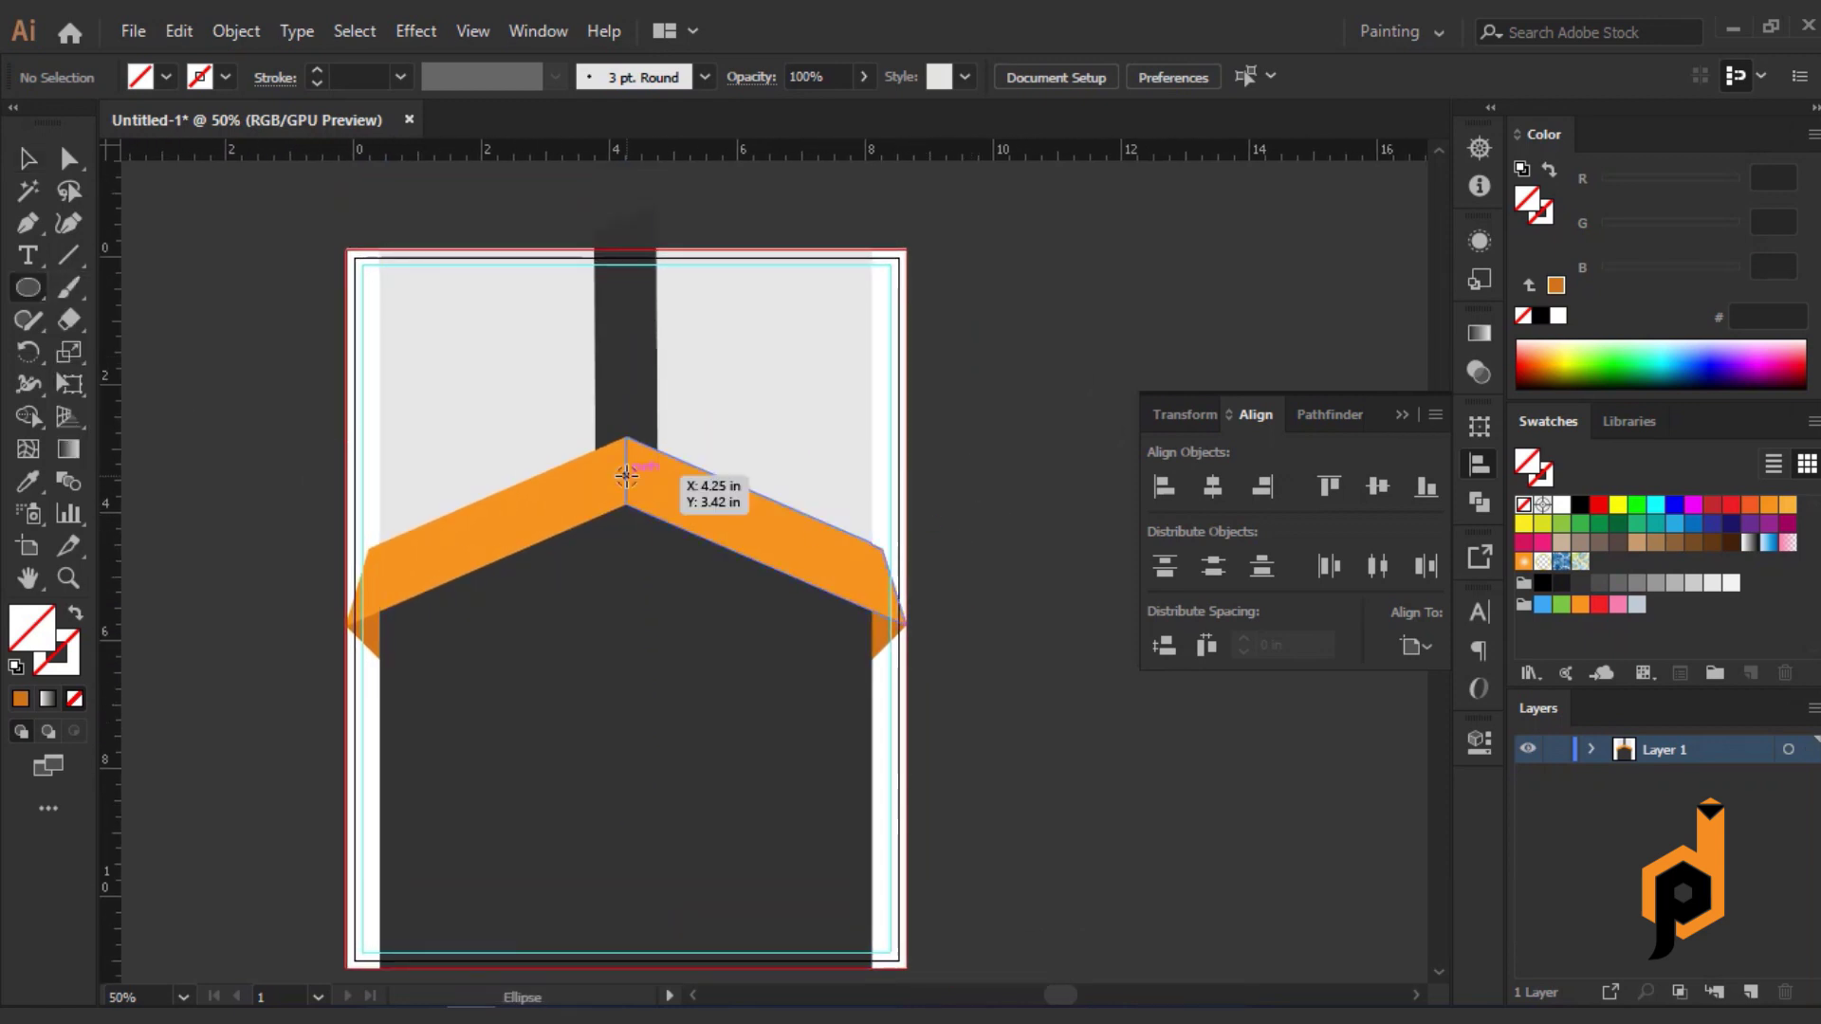
{"action": "left_click_drag", "start_coordinate": [625, 475], "coordinate": [667, 593]}
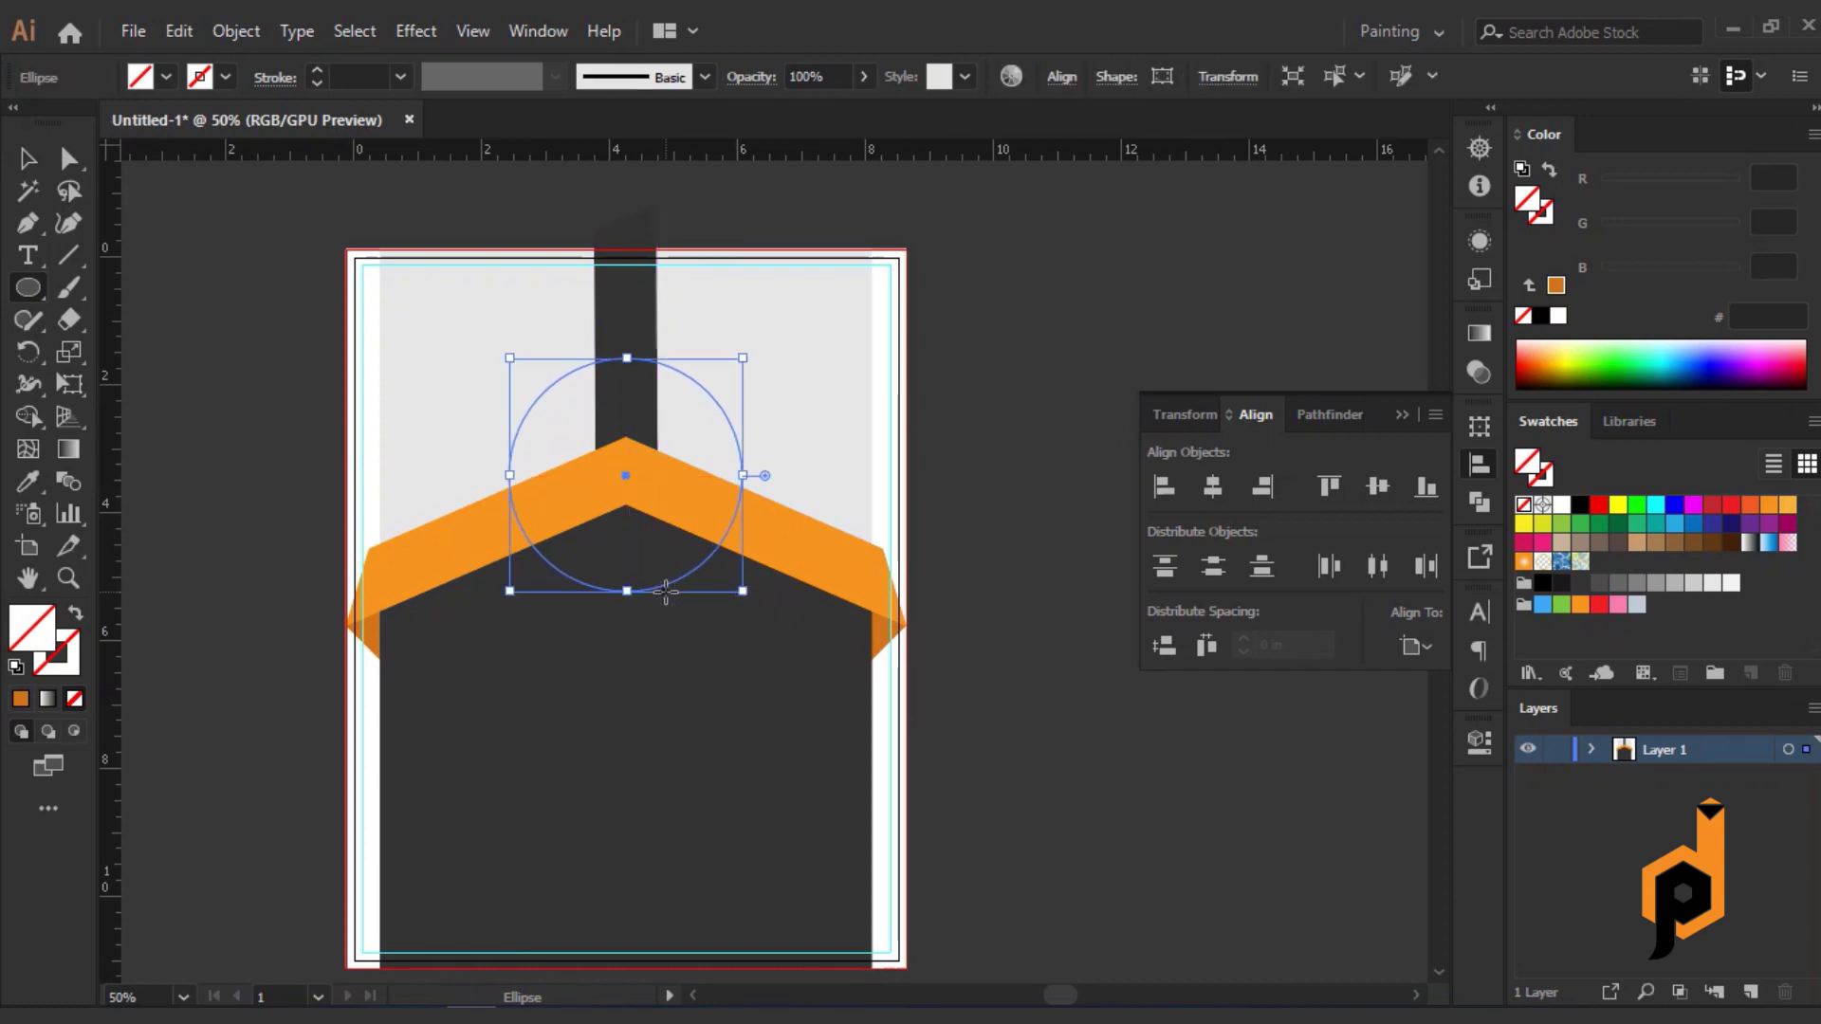
{"action": "key", "text": "v"}
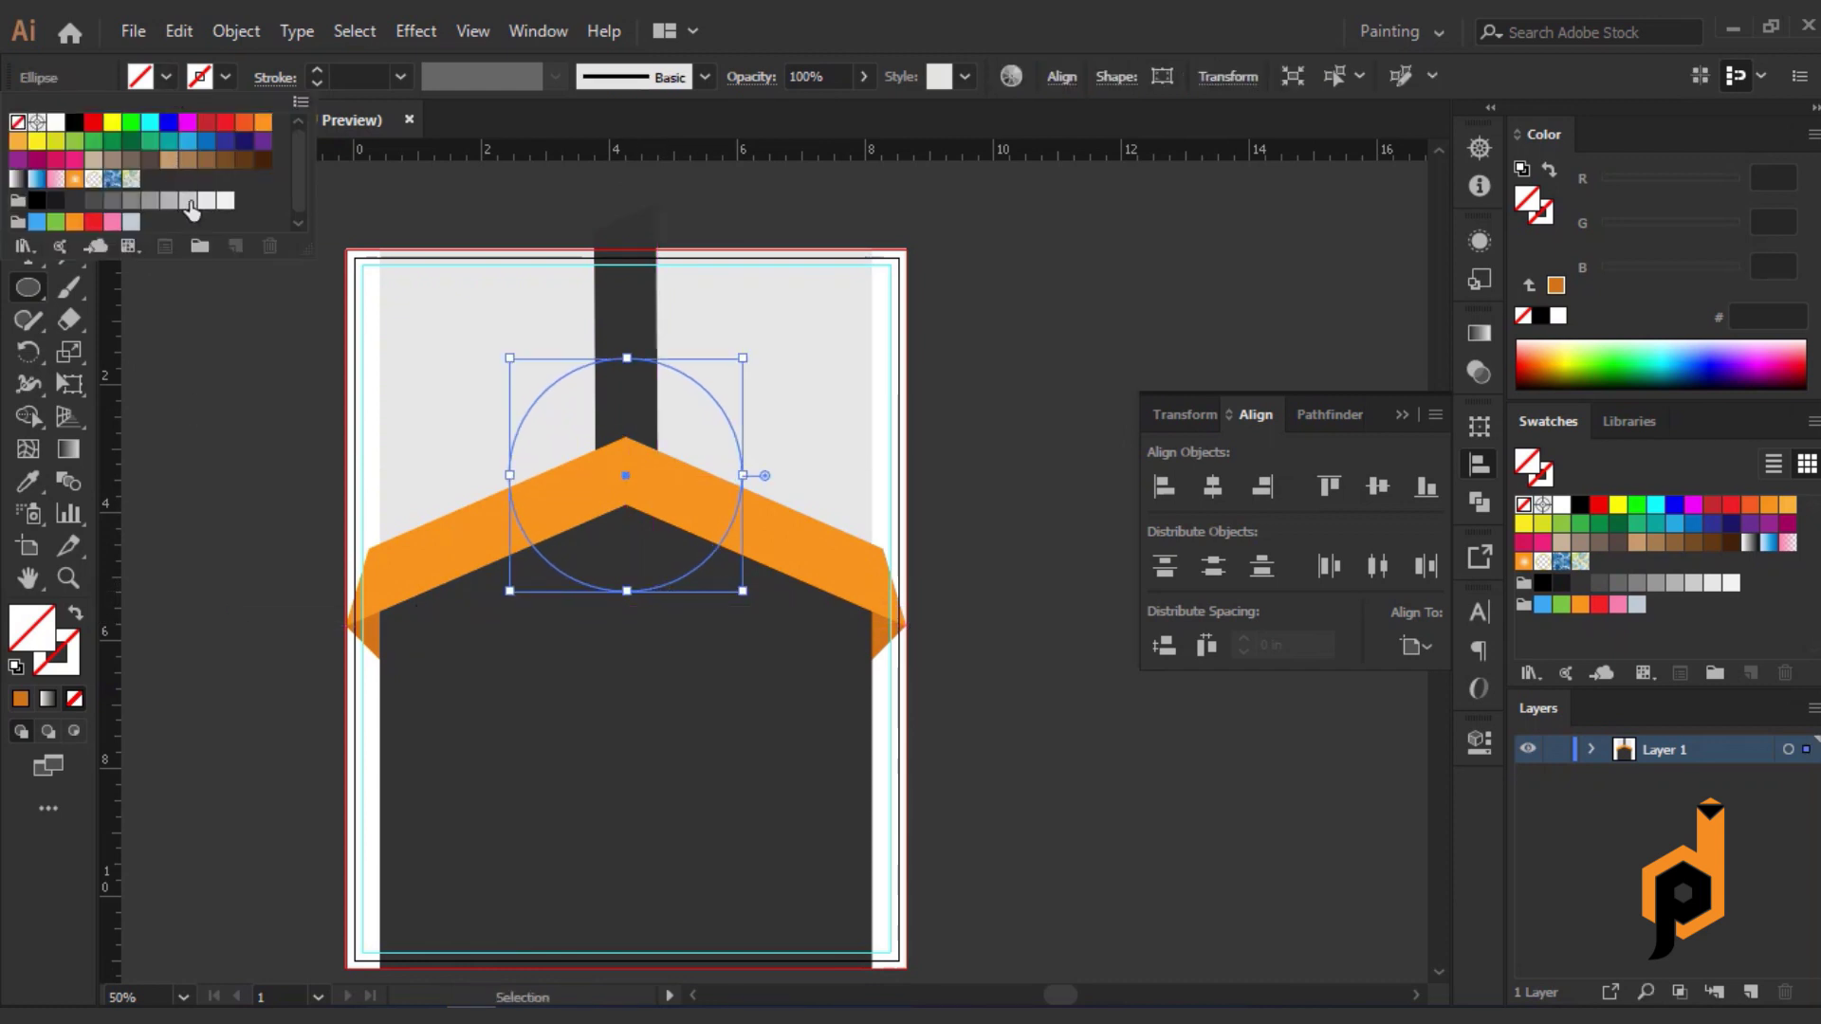
{"action": "left_click", "coordinate": [206, 200]}
{"action": "left_click", "coordinate": [188, 201]}
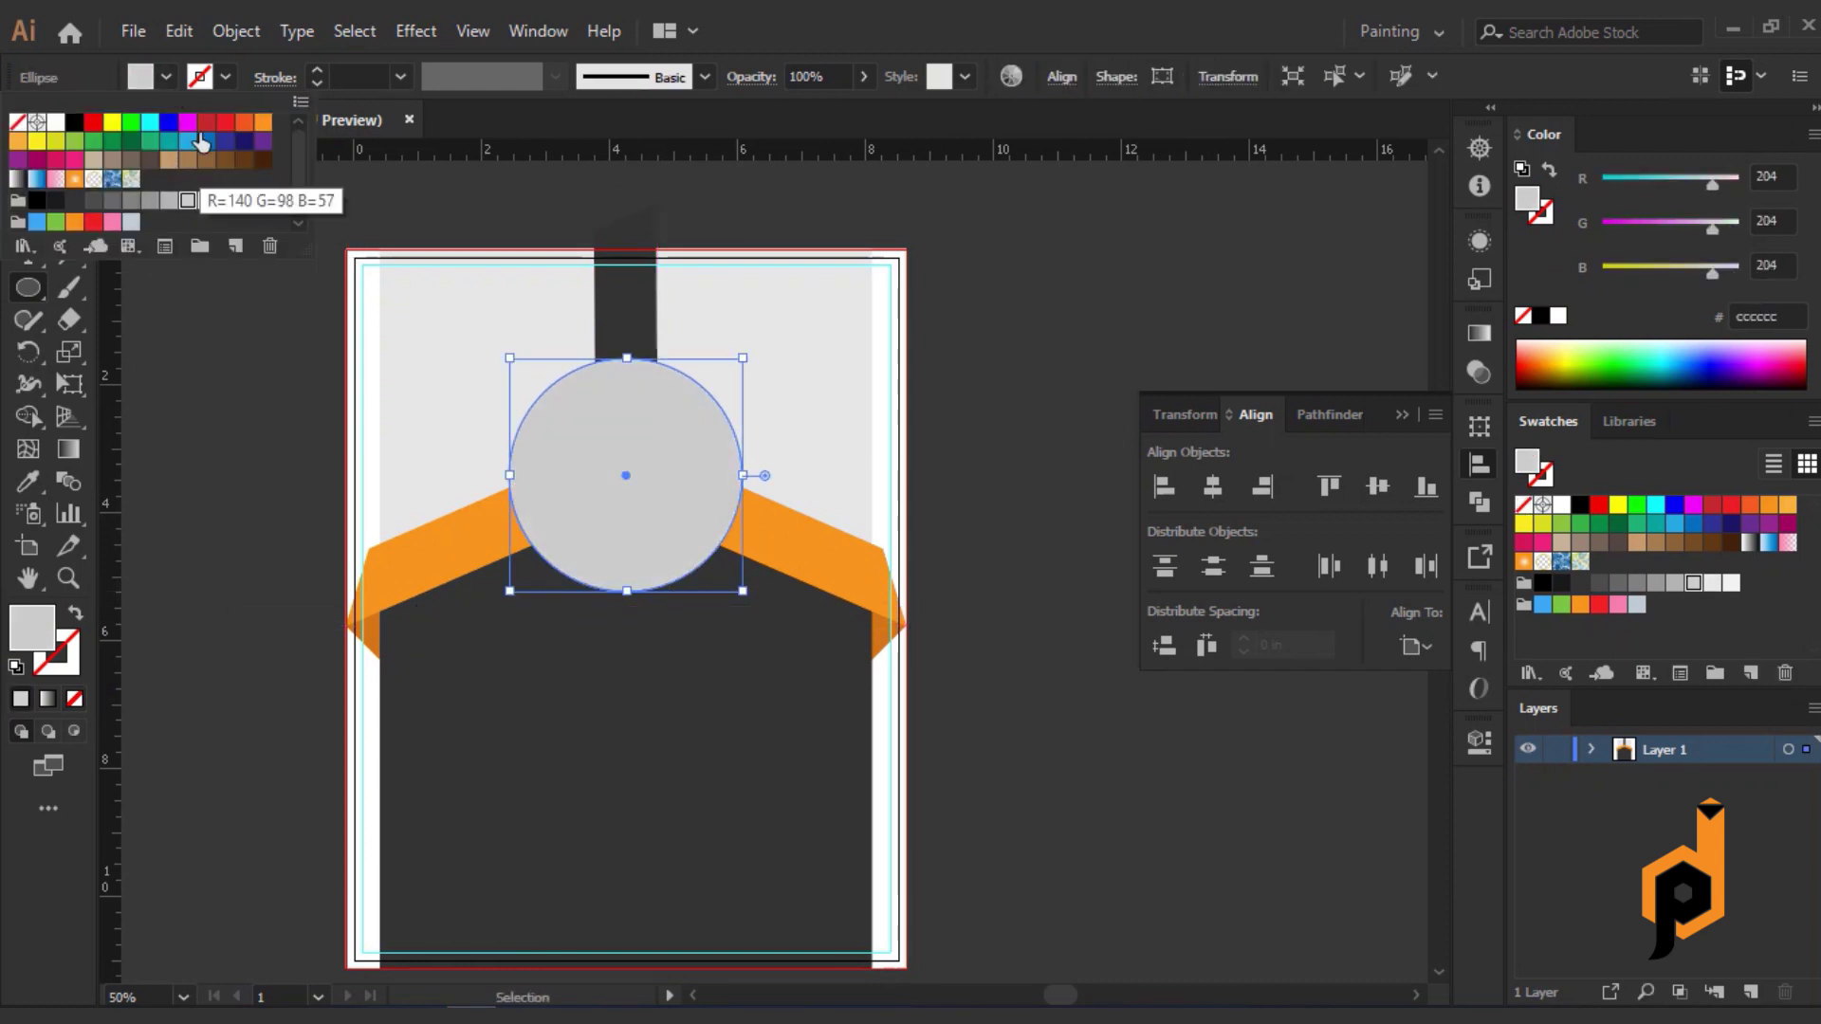
Paste a copy of the grey circle in front, scale it slightly smaller about its centre, and fill it white.
{"action": "left_click", "coordinate": [179, 31]}
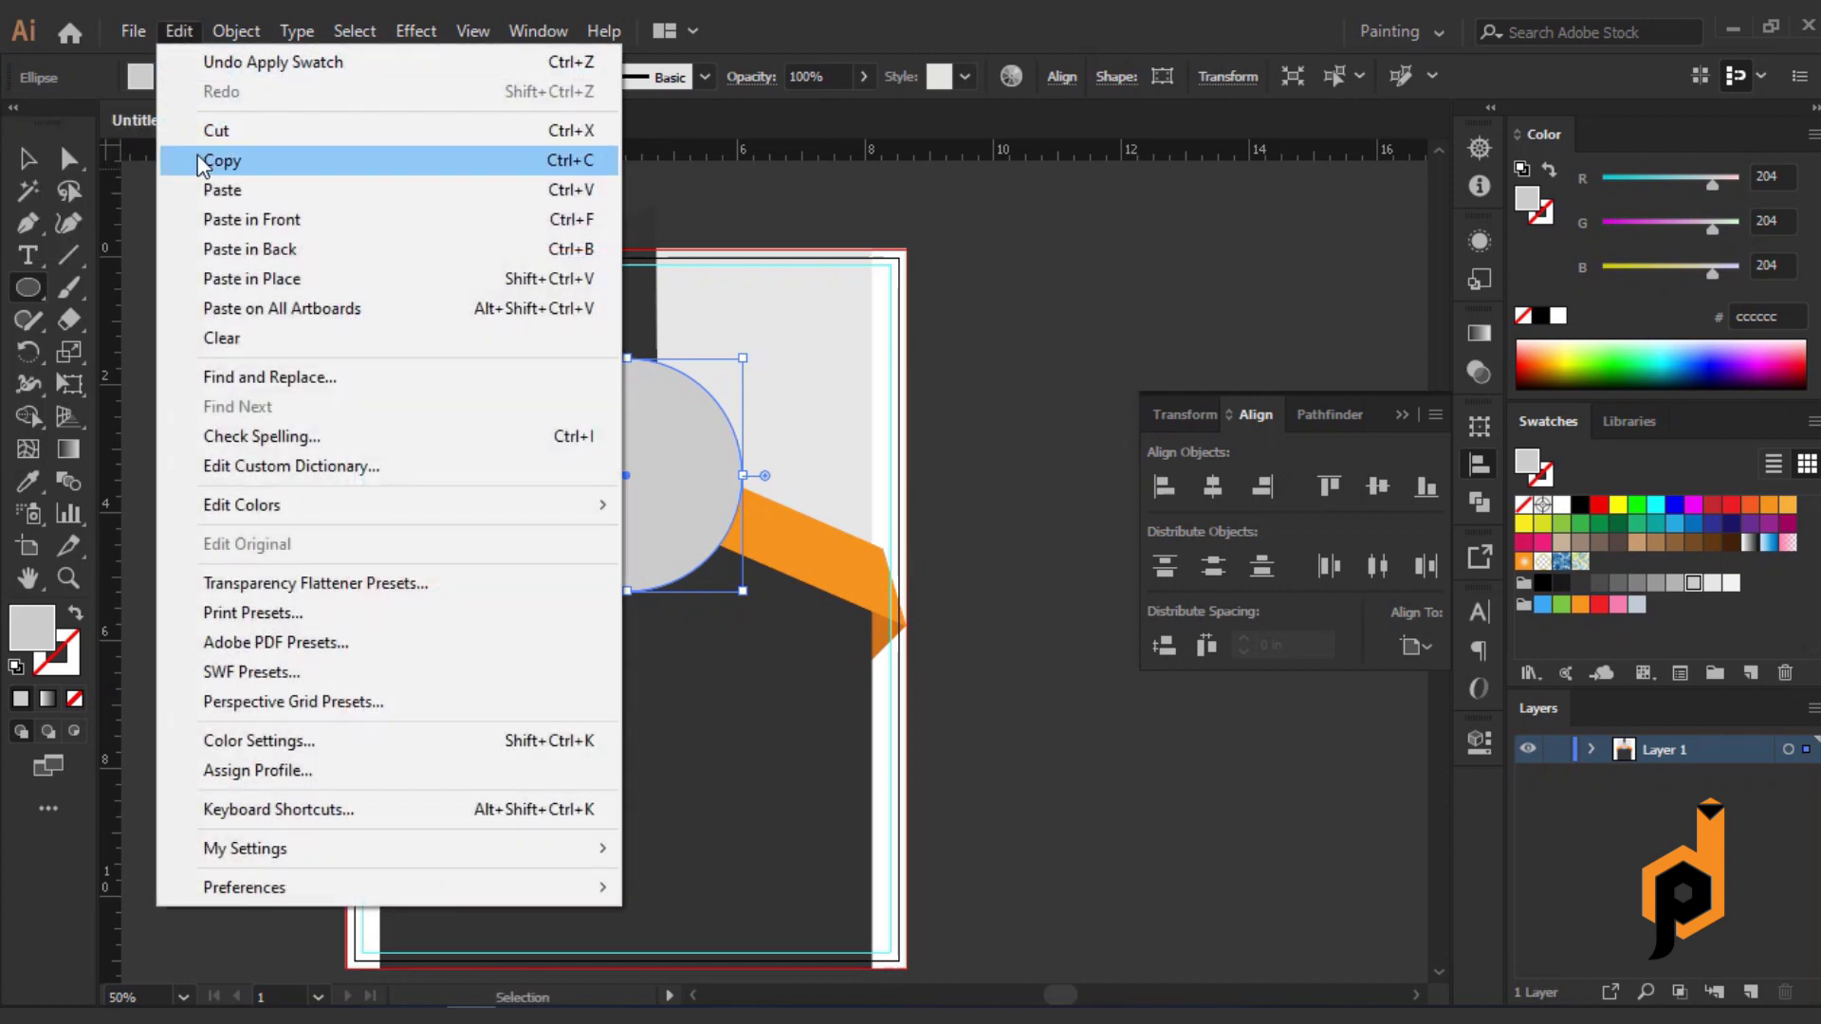
{"action": "left_click", "coordinate": [227, 162]}
{"action": "left_click", "coordinate": [179, 31]}
{"action": "left_click", "coordinate": [237, 216]}
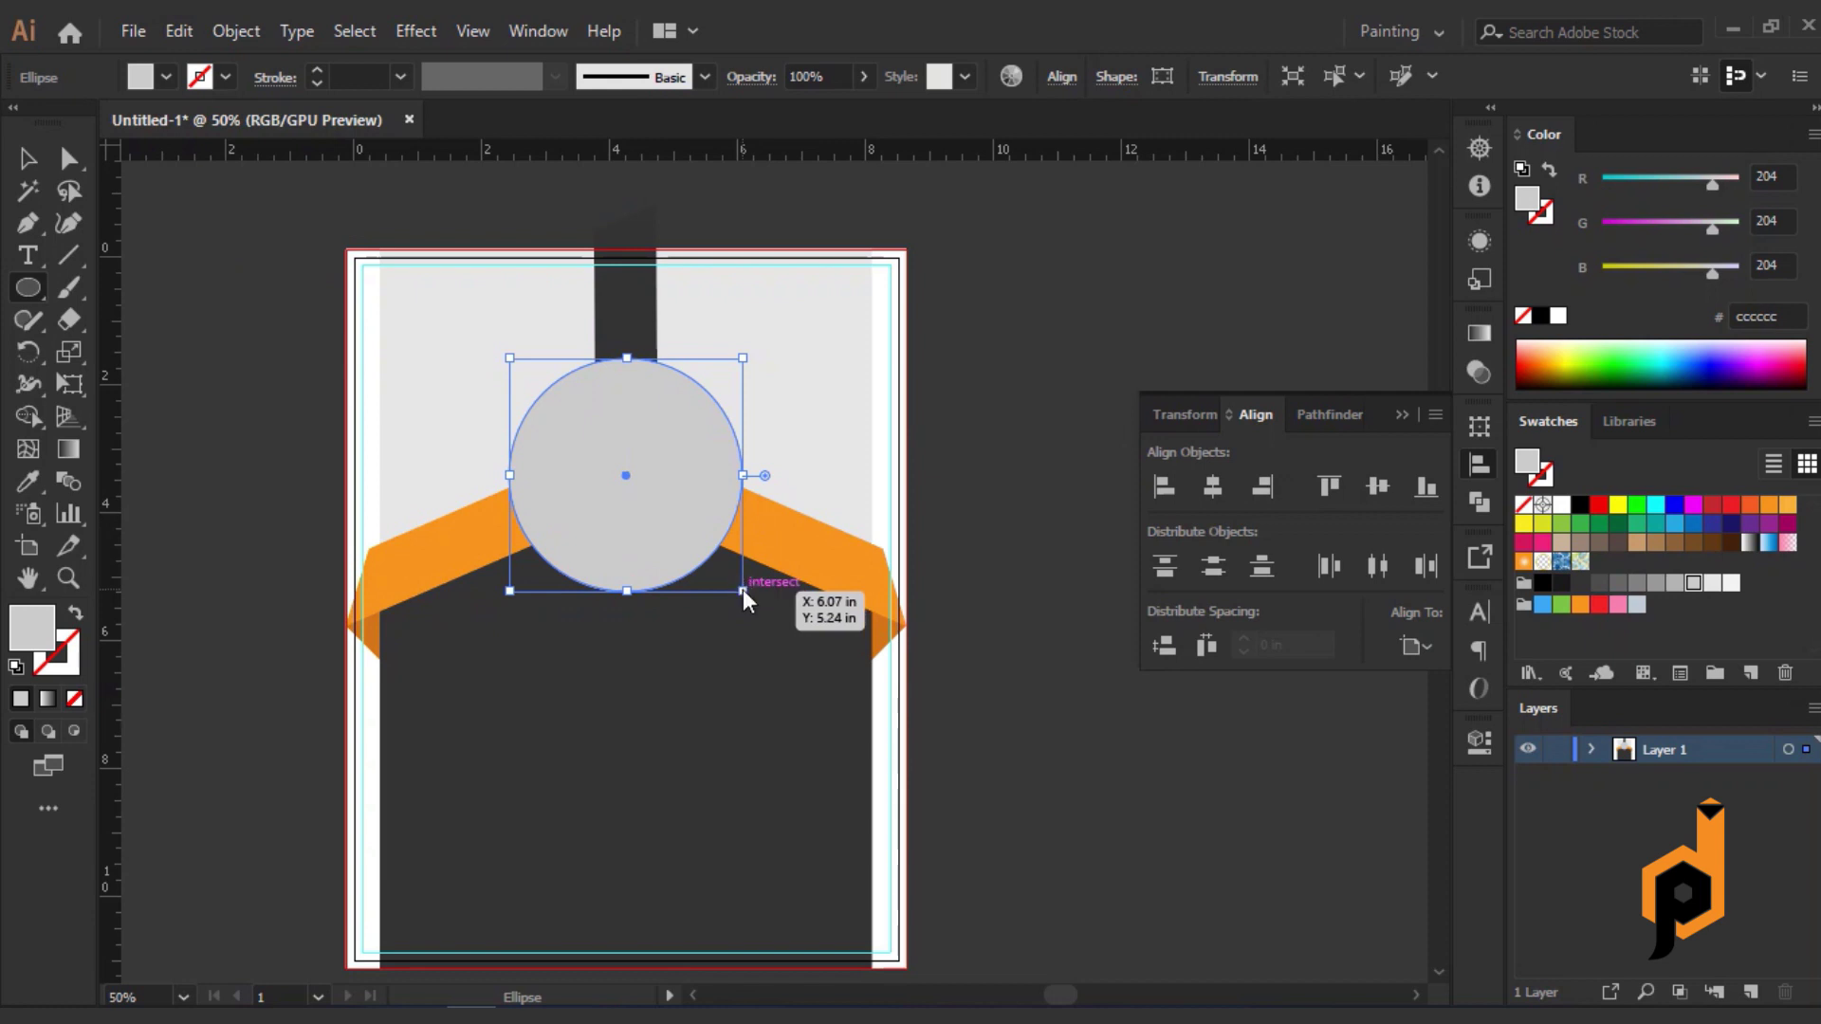
{"action": "left_click", "coordinate": [742, 589]}
{"action": "left_click", "coordinate": [944, 575]}
{"action": "mouse_move", "coordinate": [626, 476]}
{"action": "left_mouse_down"}
{"action": "mouse_move", "coordinate": [754, 597]}
{"action": "mouse_move", "coordinate": [739, 587]}
{"action": "left_mouse_up"}
{"action": "left_click", "coordinate": [166, 77]}
{"action": "left_click", "coordinate": [56, 123]}
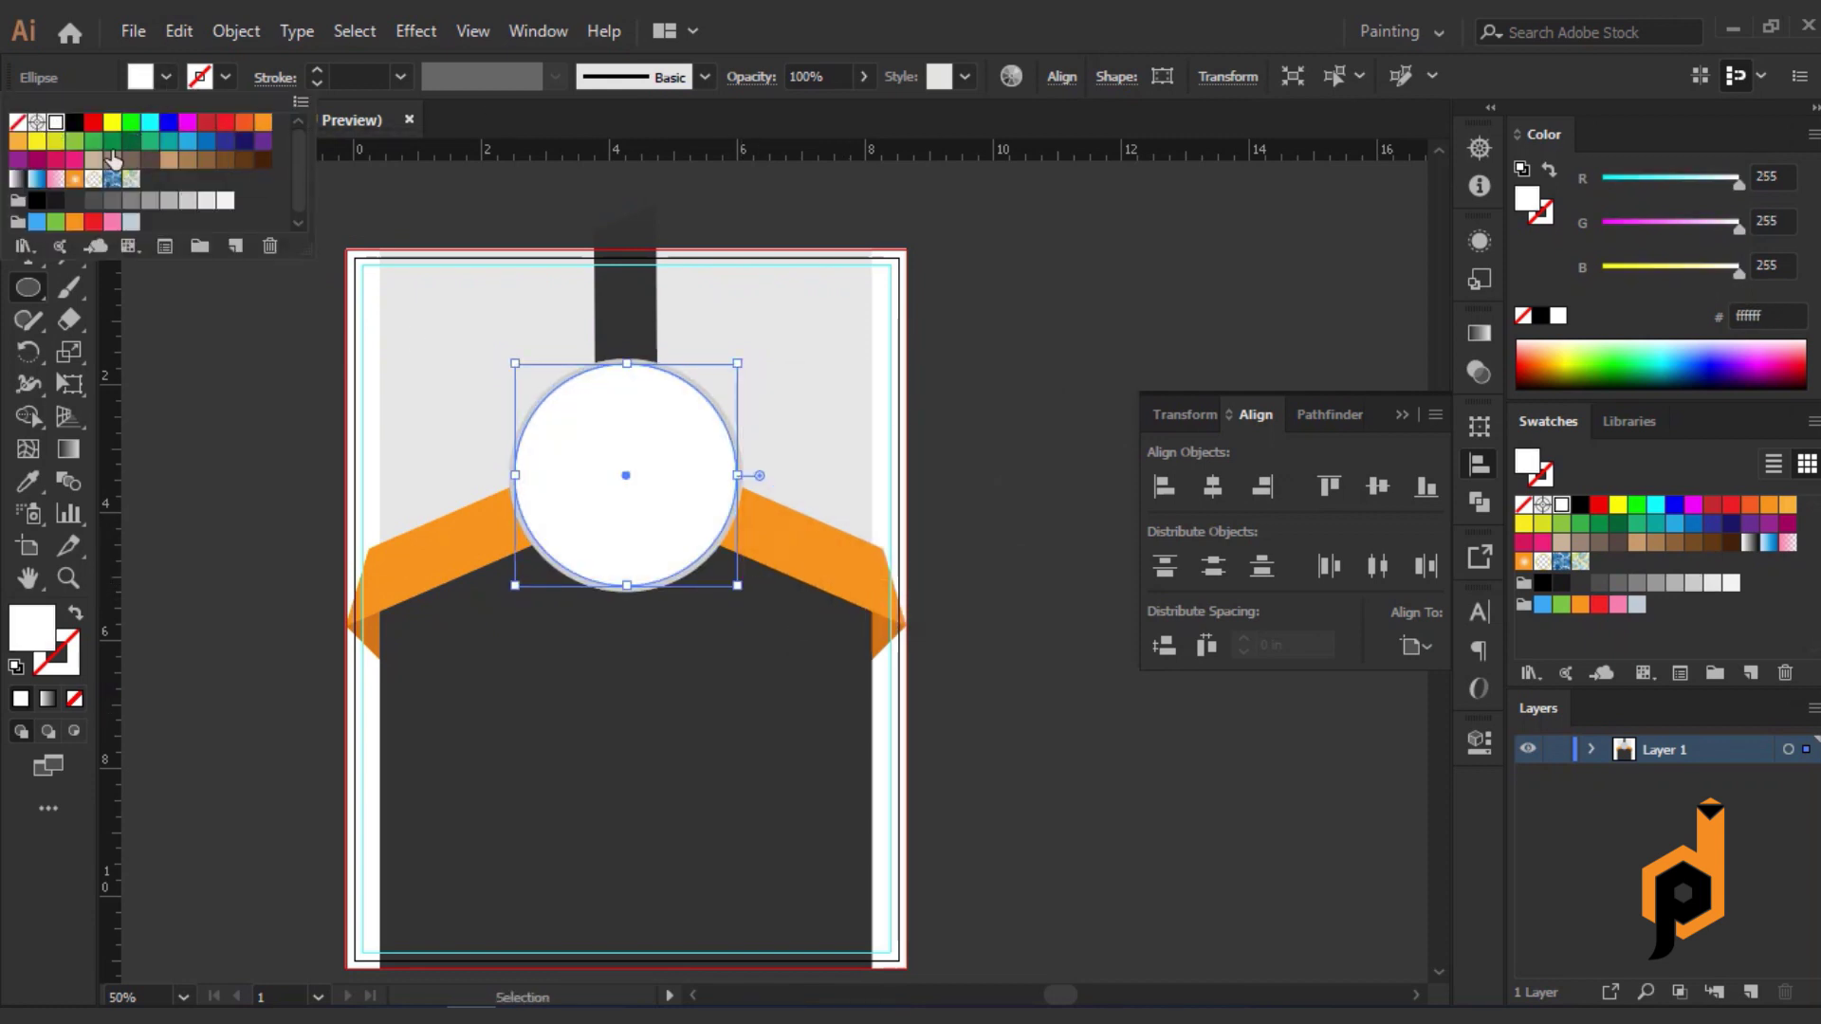
{"action": "key", "text": "Escape"}
{"action": "key", "text": "v"}
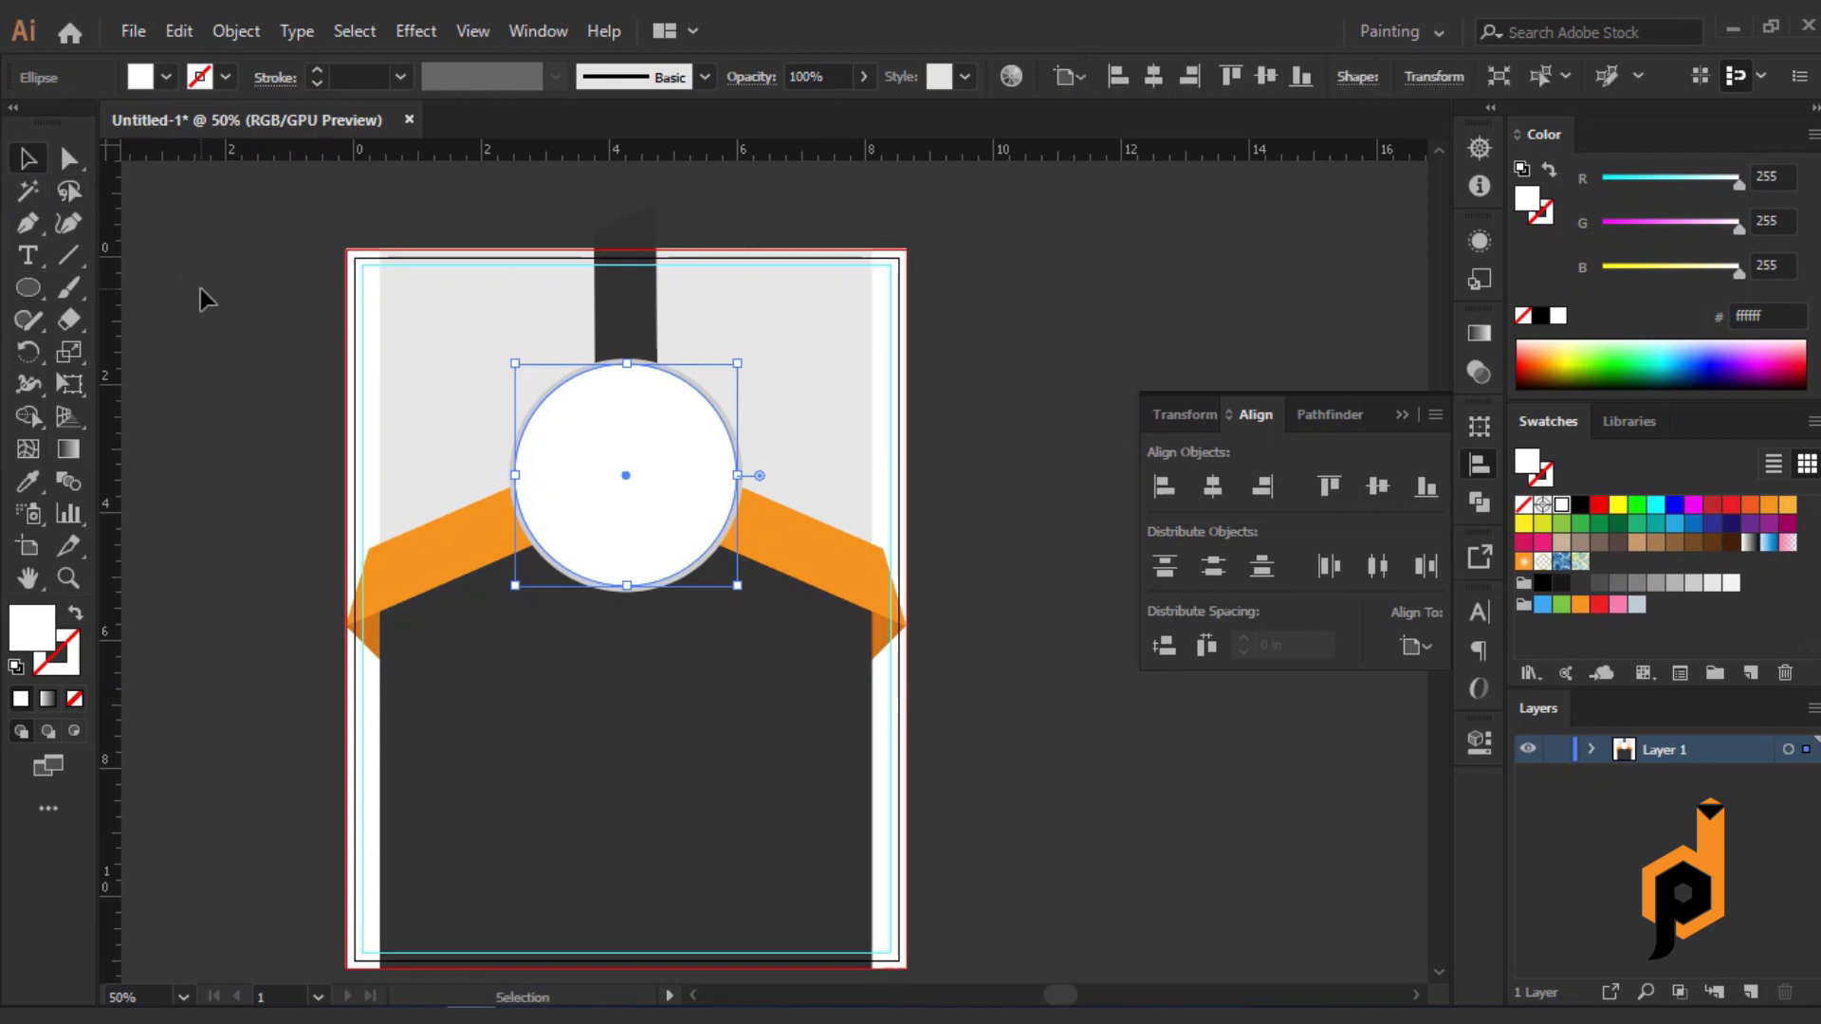
Change the light grey background panel's fill to a lighter grey (#f2f2f2).
{"action": "left_click", "coordinate": [201, 288]}
{"action": "left_click", "coordinate": [375, 371]}
{"action": "left_click", "coordinate": [166, 77]}
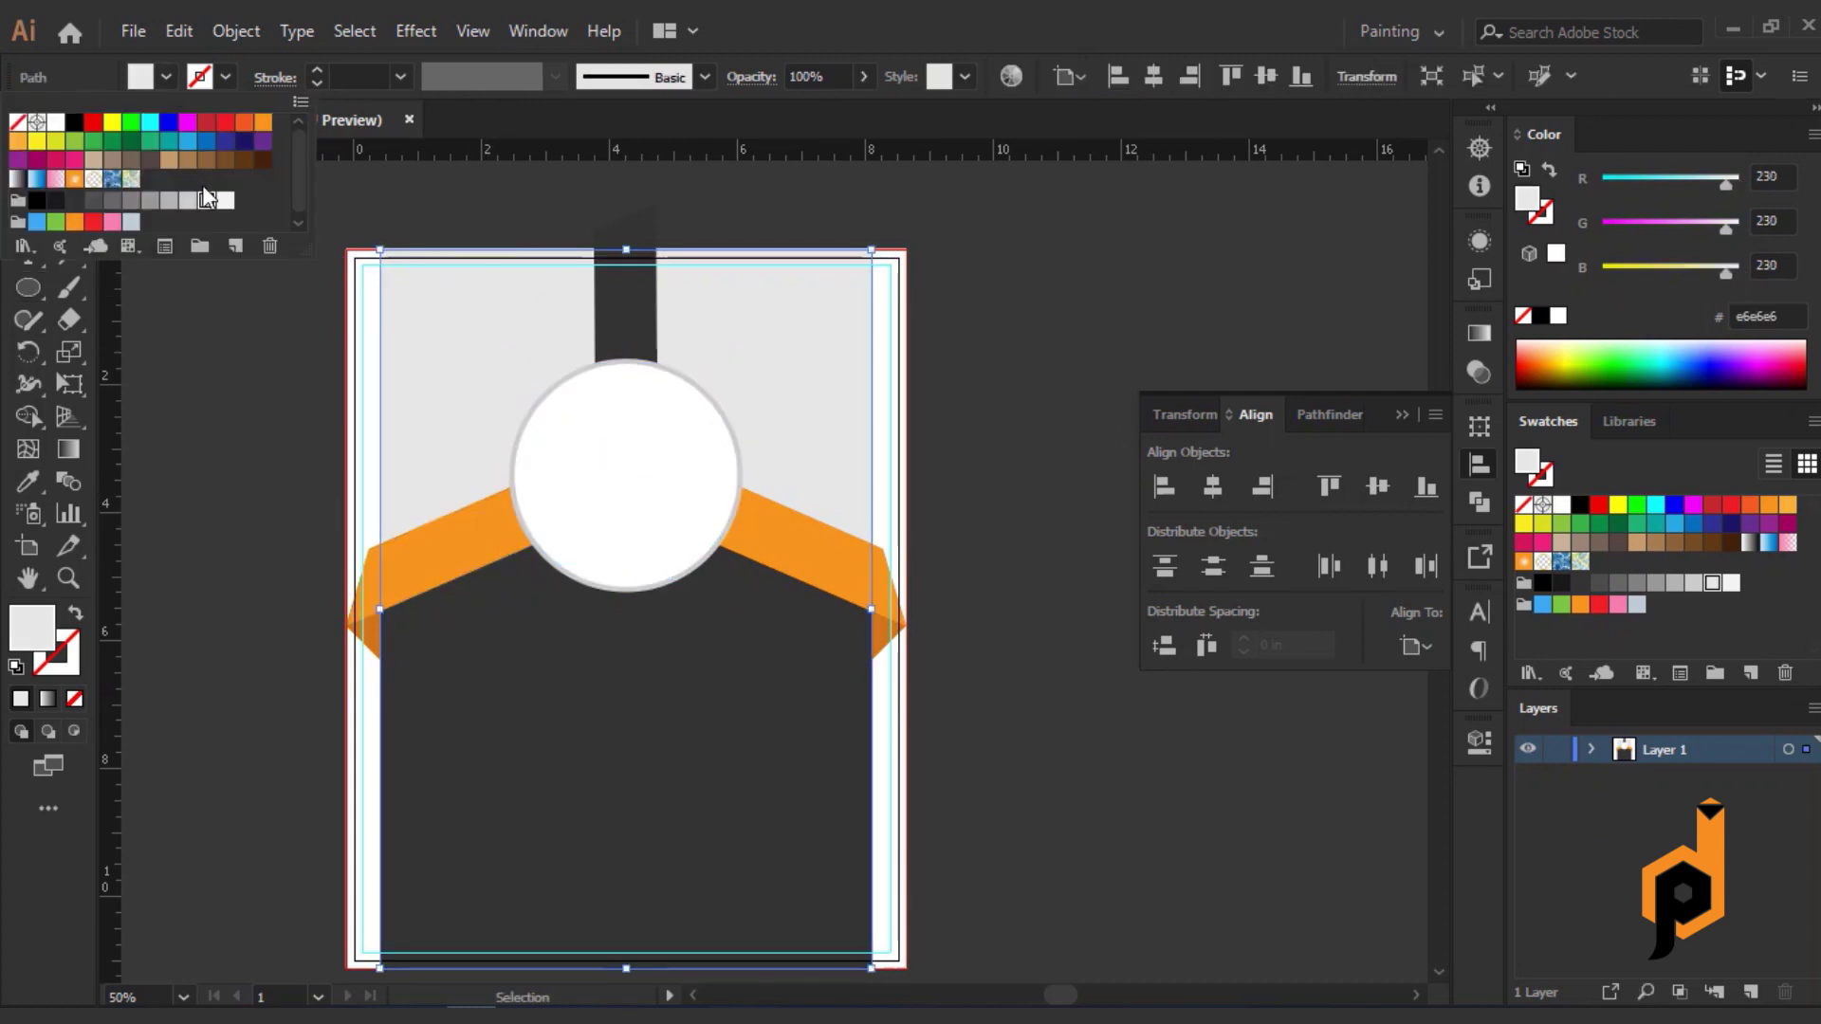
{"action": "left_click", "coordinate": [225, 200]}
{"action": "left_click", "coordinate": [218, 358]}
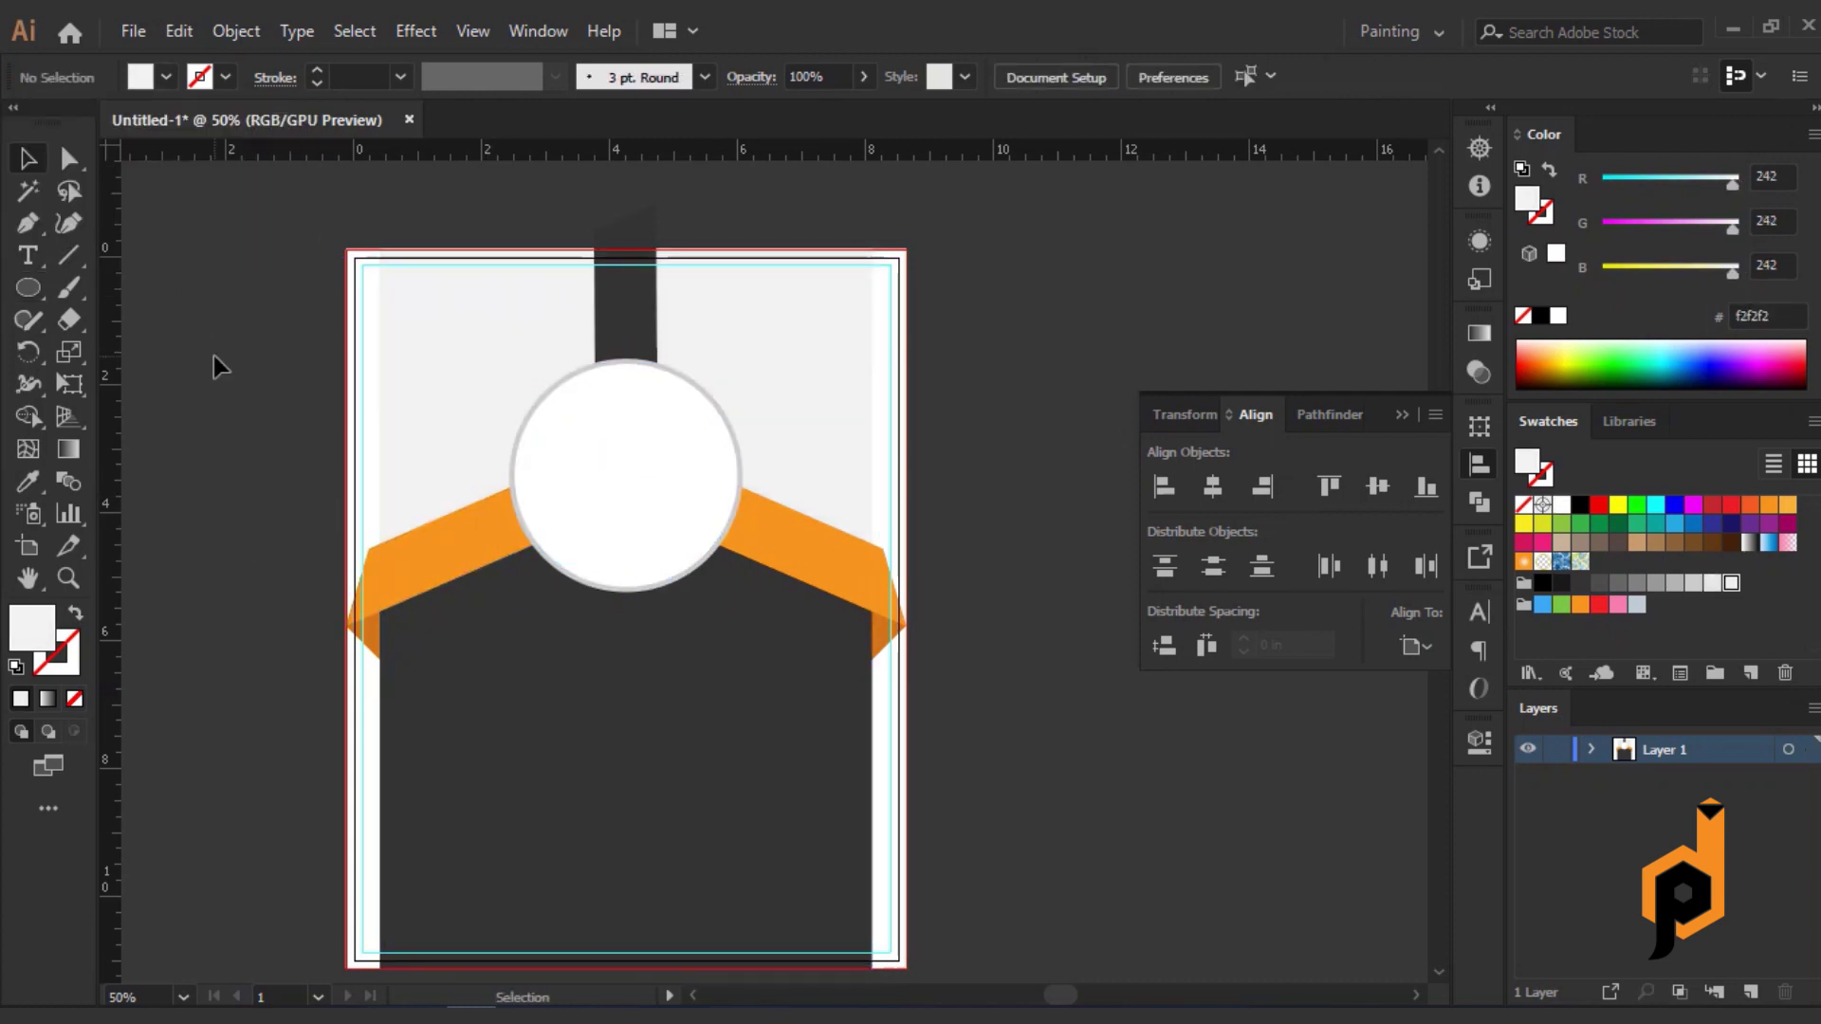
Copy the word "Flyer" from the Notepad text document and paste it as point text inside the white circle.
{"action": "scroll", "coordinate": [739, 760], "scroll_direction": "up", "scroll_amount": 1}
{"action": "left_click_drag", "start_coordinate": [1125, 711], "coordinate": [1148, 780]}
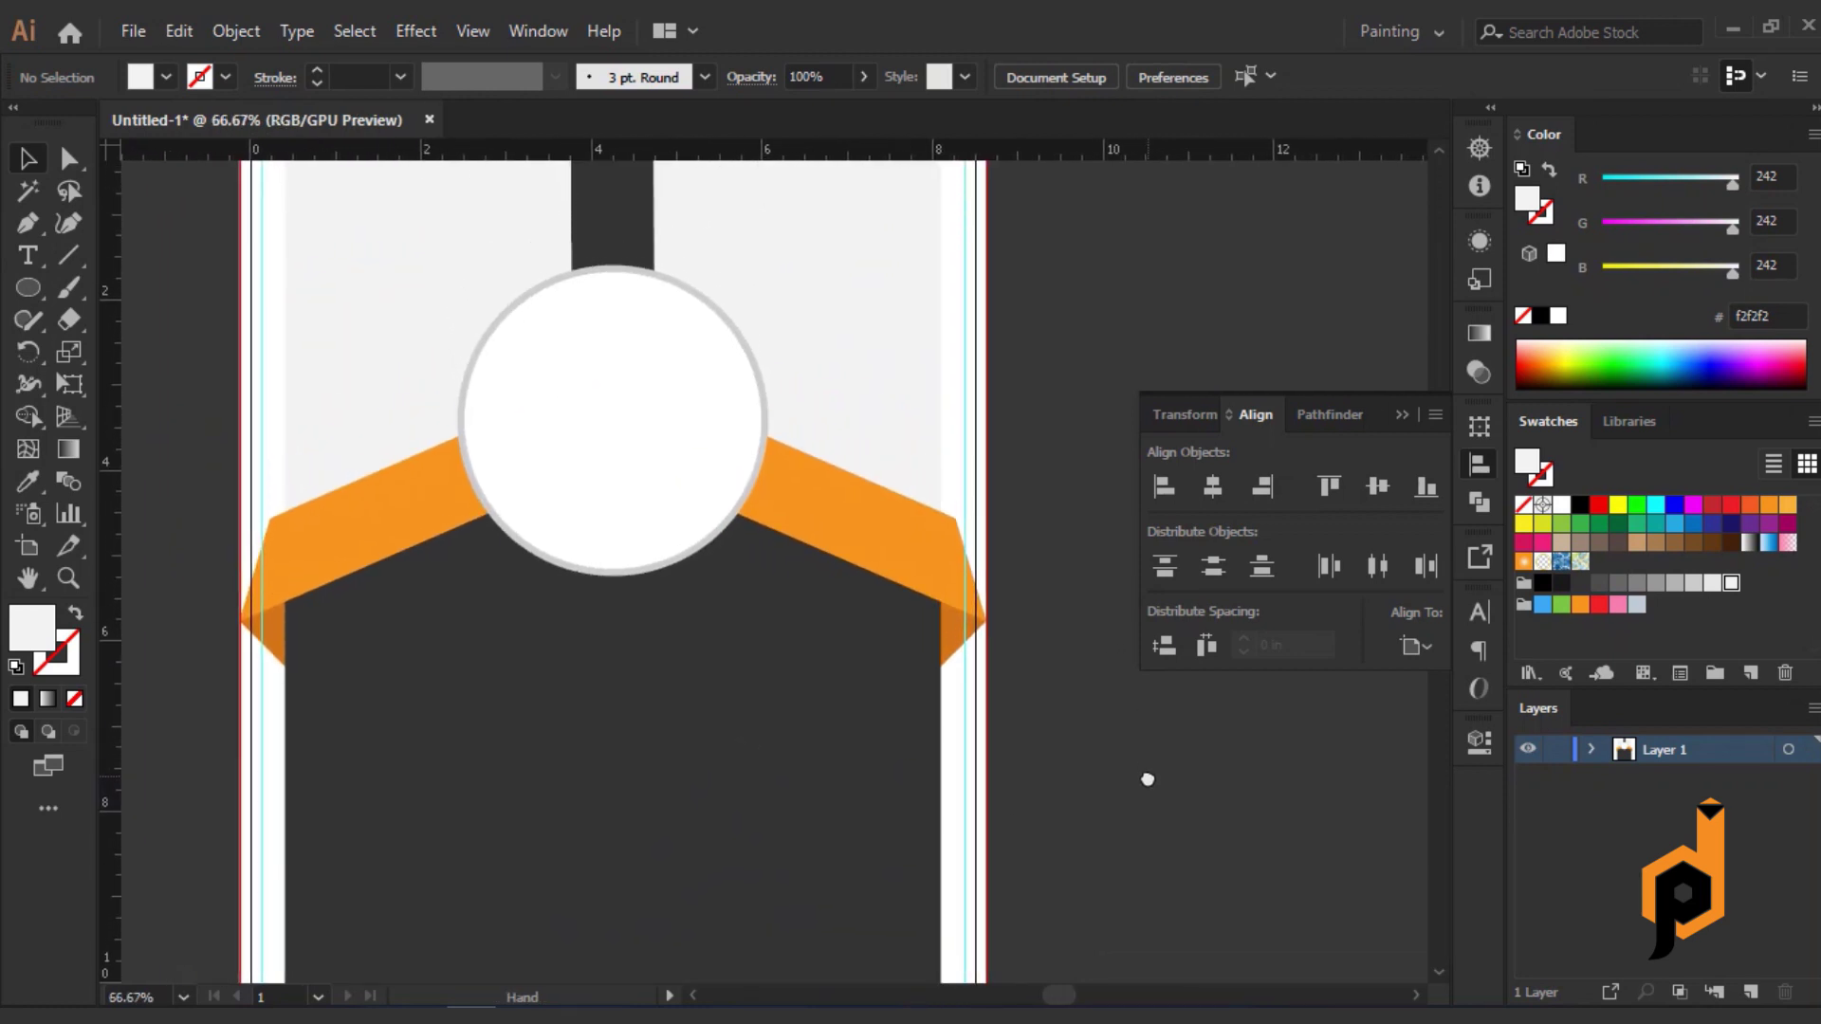
{"action": "left_click", "coordinate": [770, 1012]}
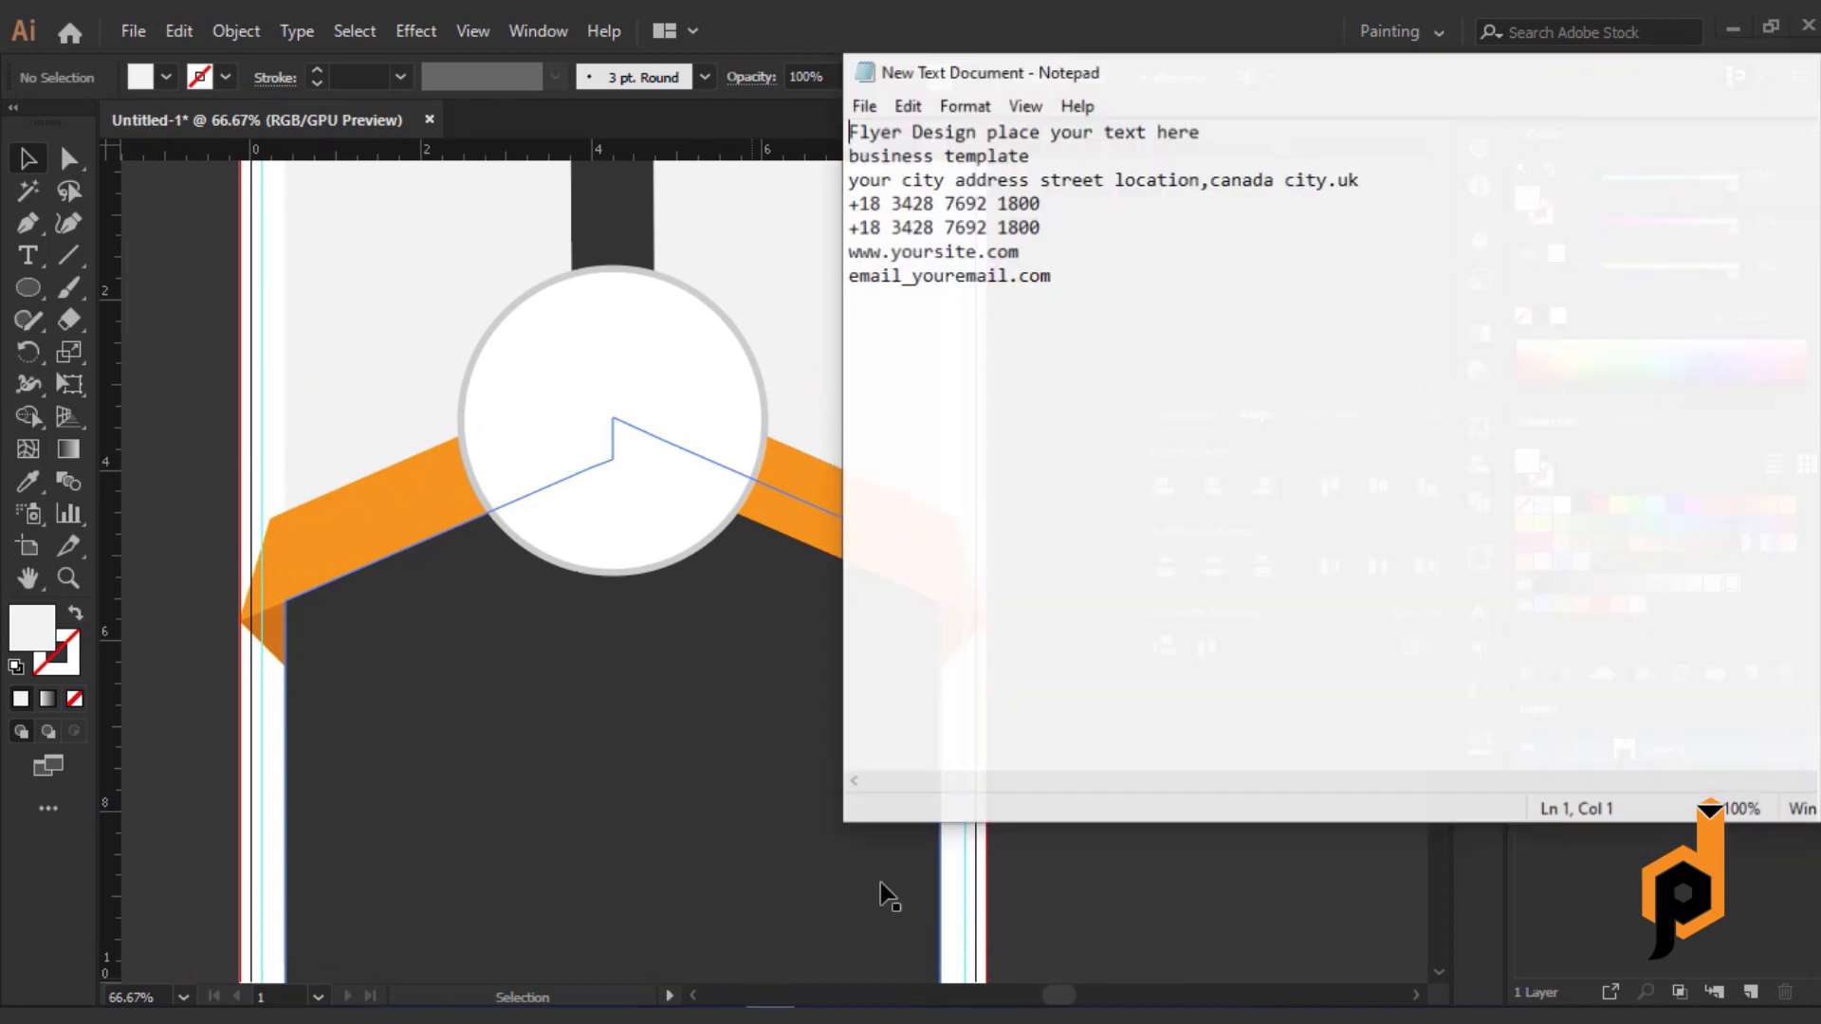
{"action": "right_click", "coordinate": [885, 118]}
{"action": "left_click", "coordinate": [948, 200]}
{"action": "left_click", "coordinate": [27, 255]}
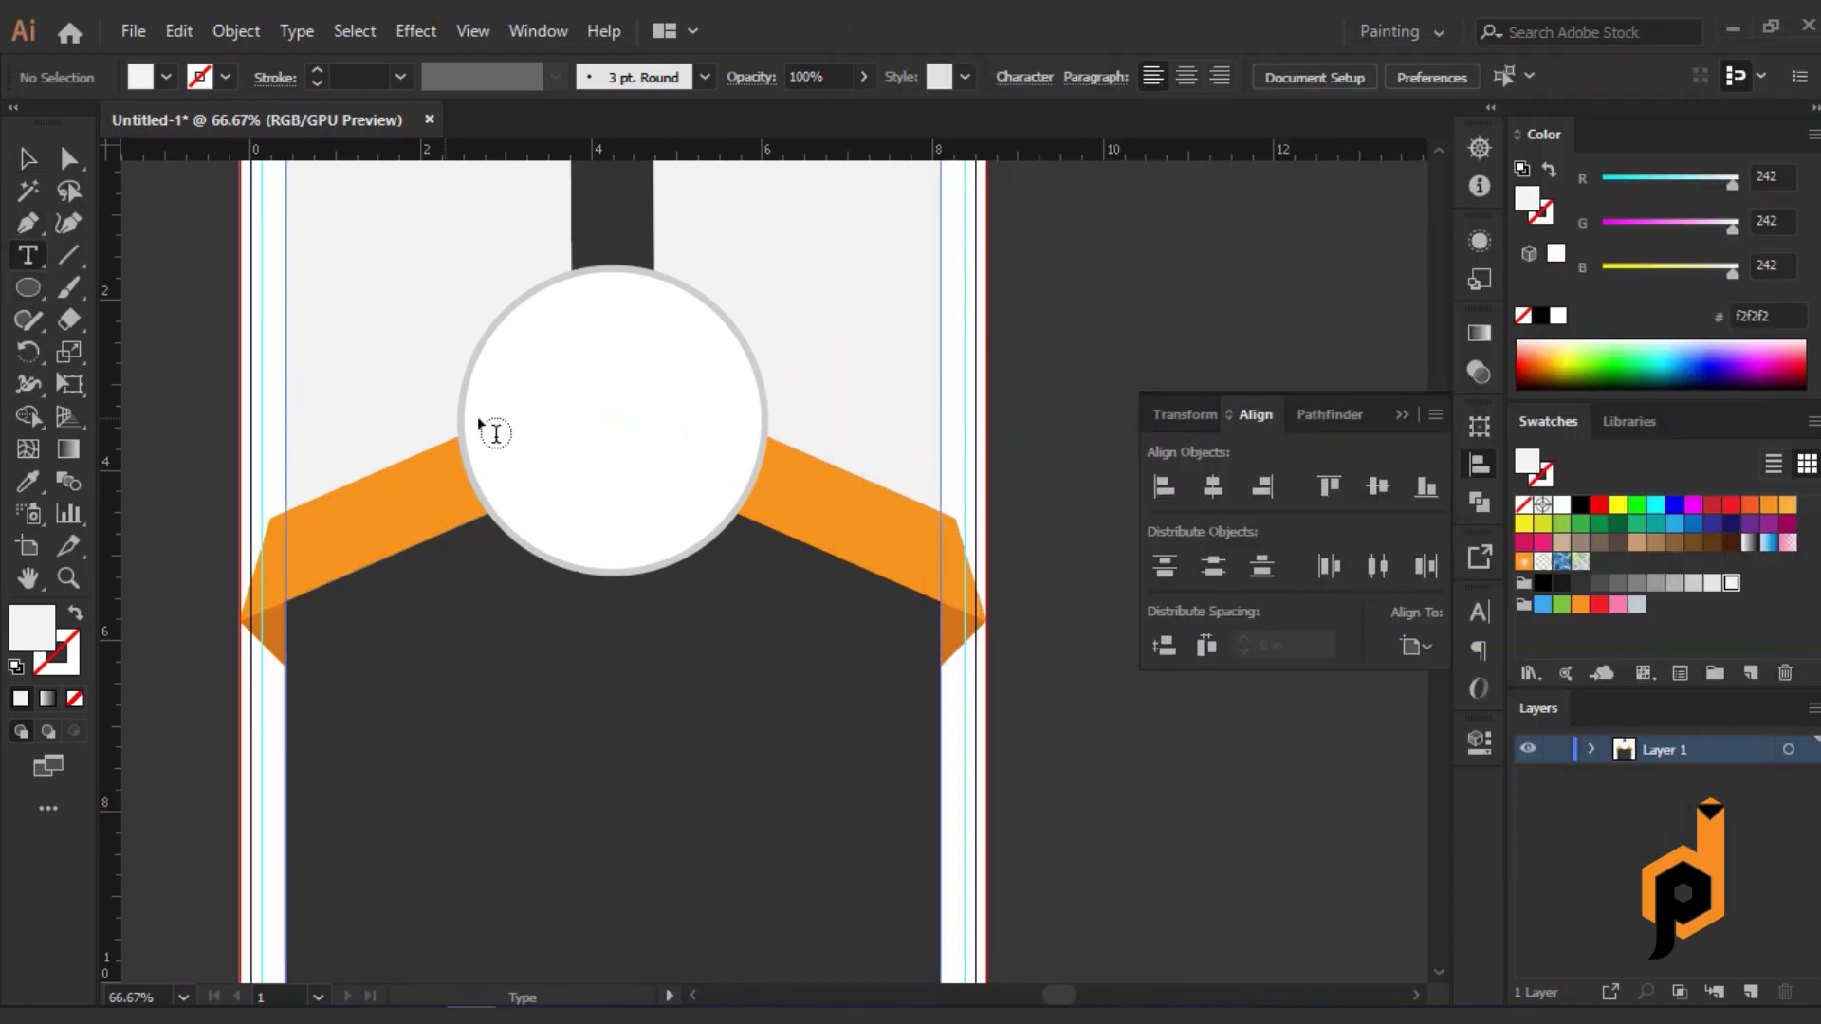
{"action": "left_click", "coordinate": [531, 399]}
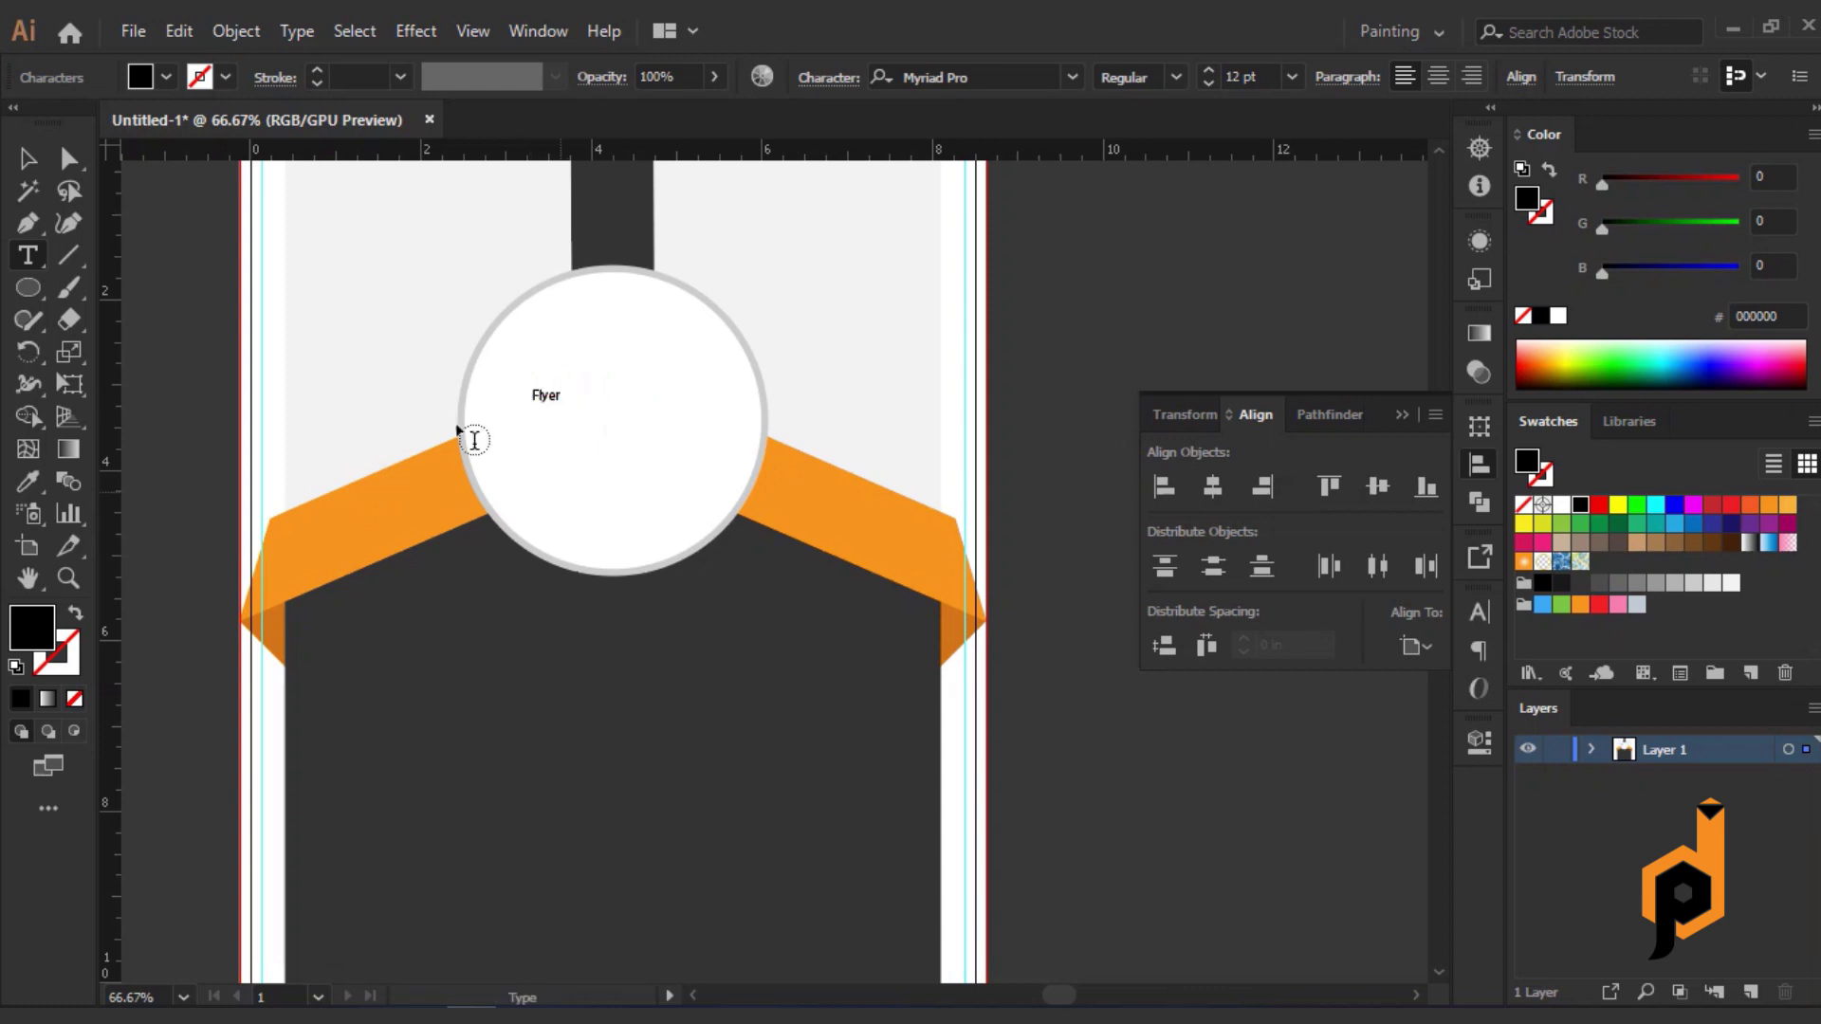
Convert the "Flyer" text to uppercase and finish editing it.
{"action": "left_click", "coordinate": [297, 31]}
{"action": "left_click", "coordinate": [743, 436]}
{"action": "key", "text": "Escape"}
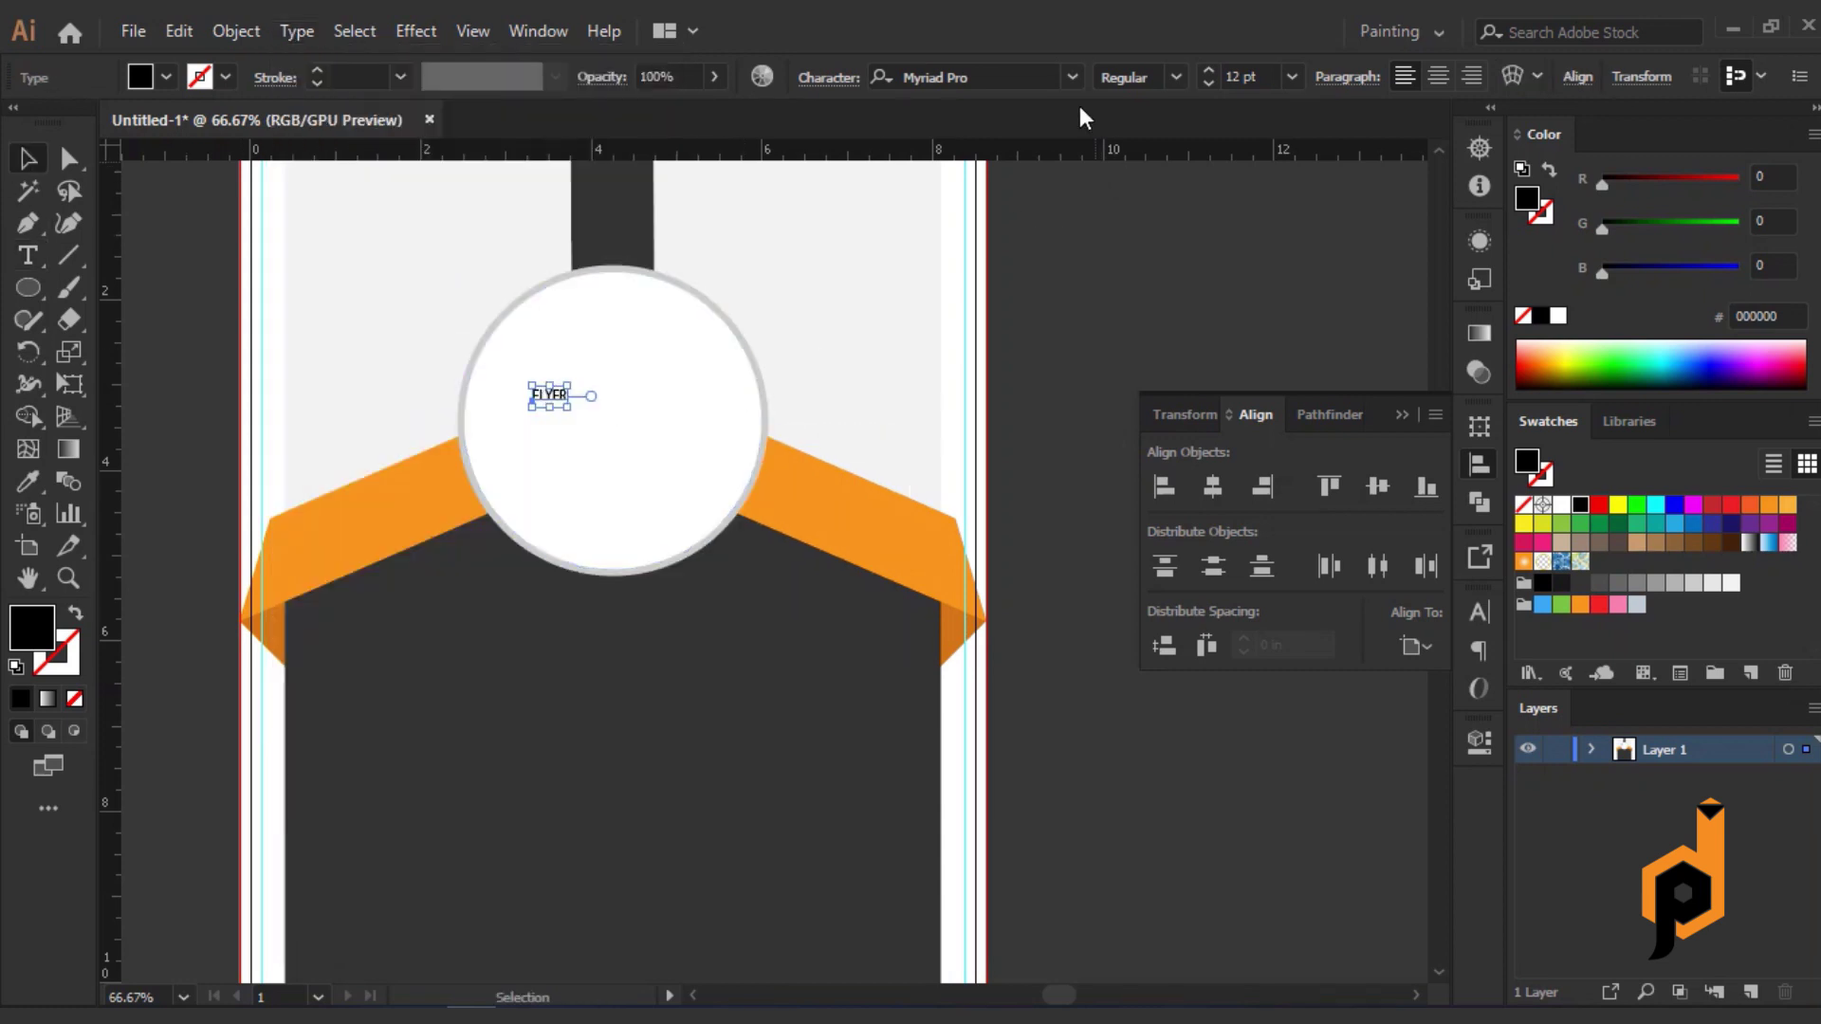
Set the FLYER text in Raleway Bold at 56 pt.
{"action": "left_click", "coordinate": [1009, 74]}
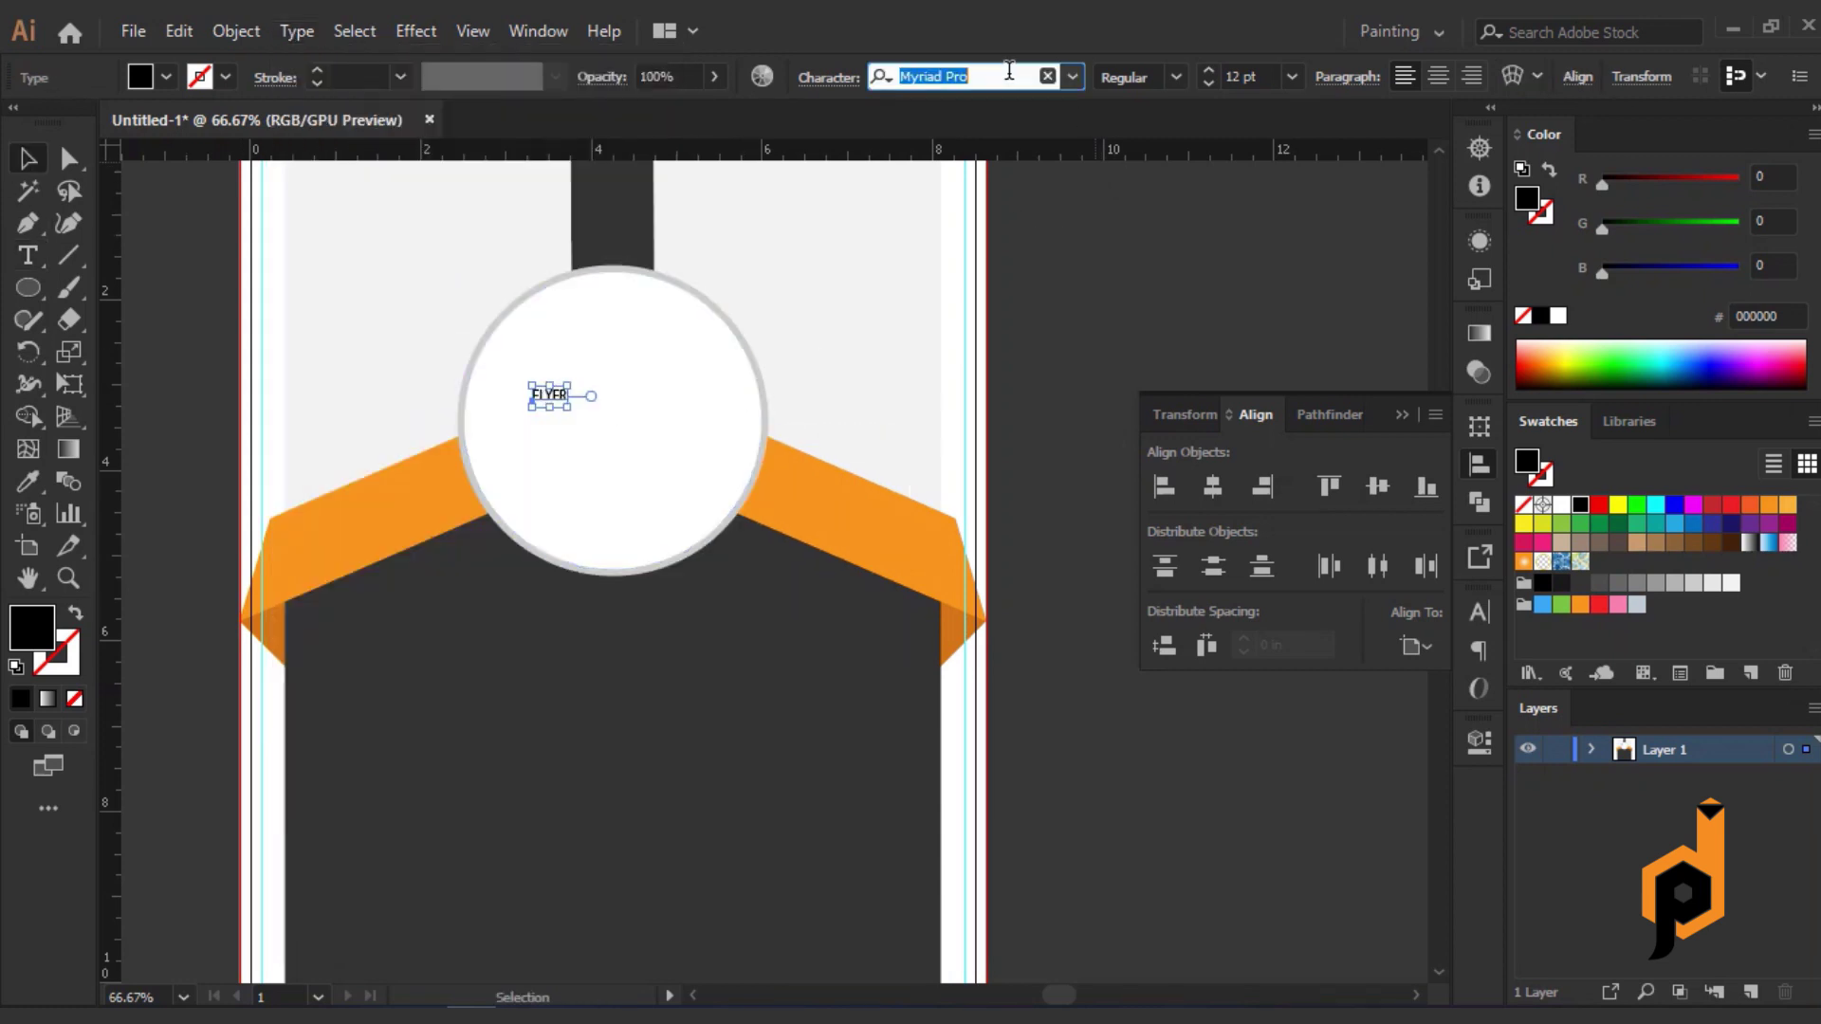
{"action": "type", "text": "RA"}
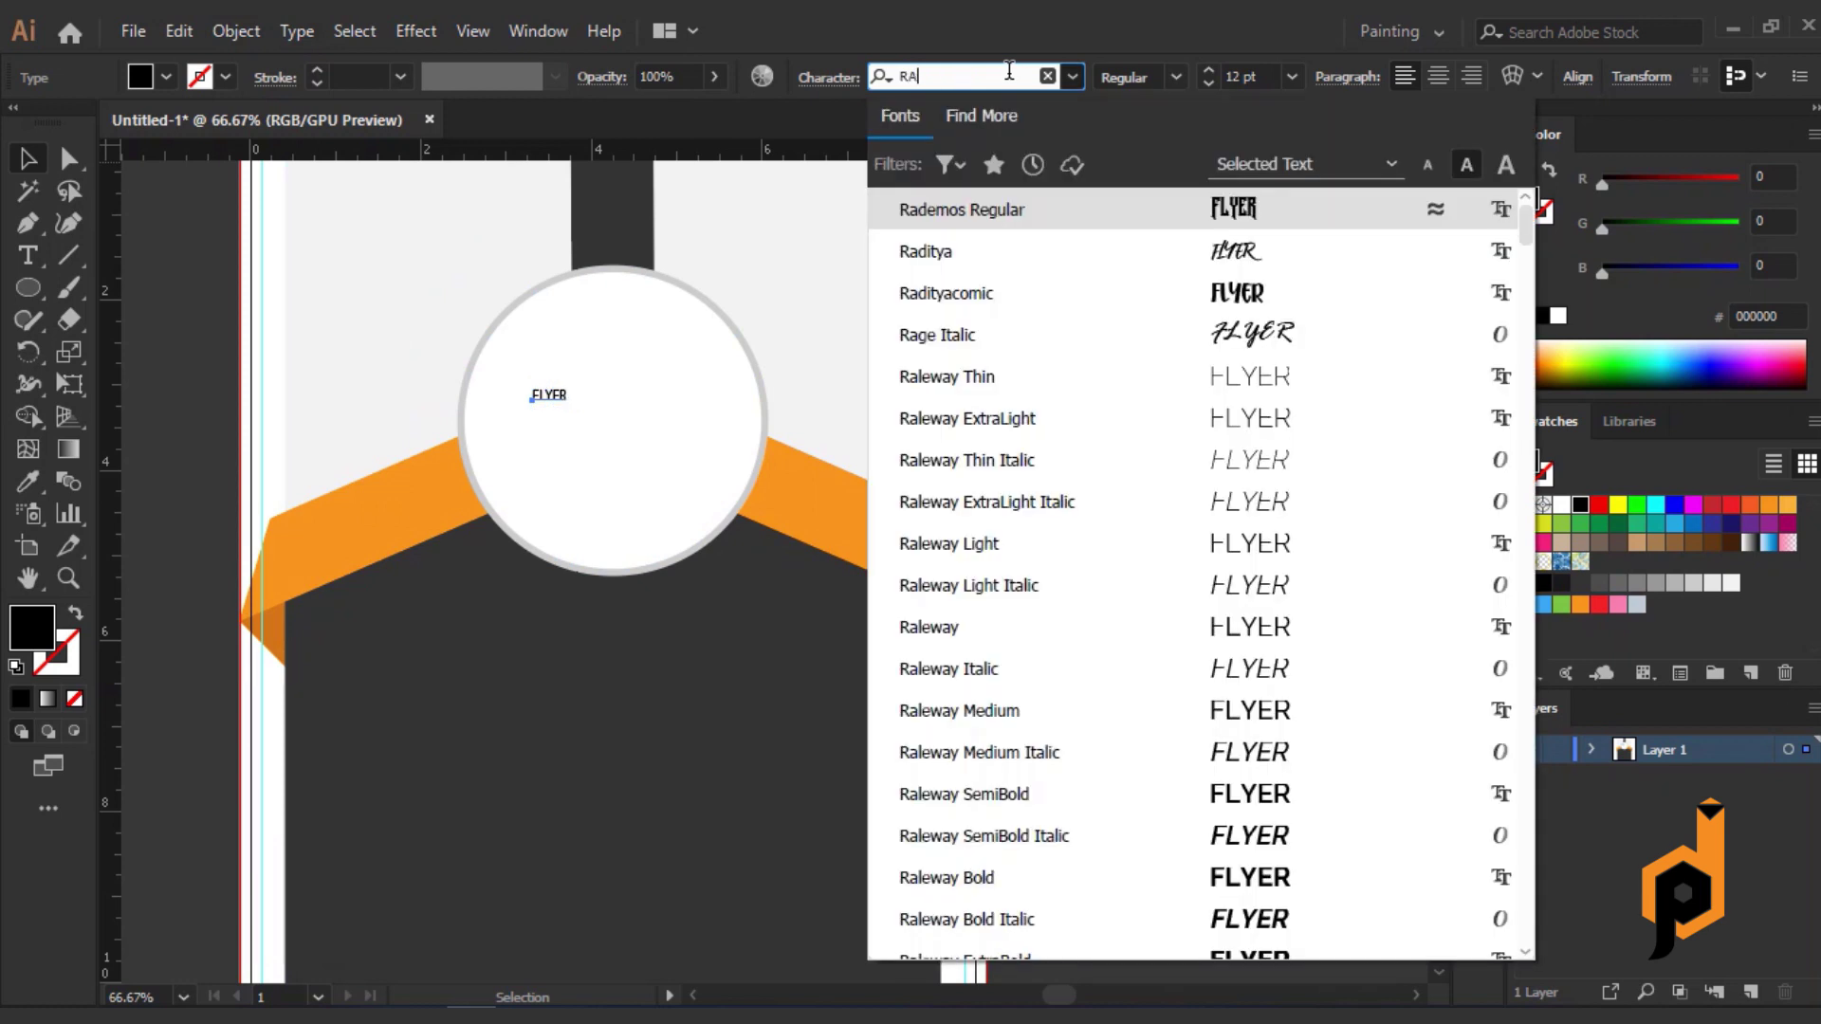
{"action": "type", "text": "L"}
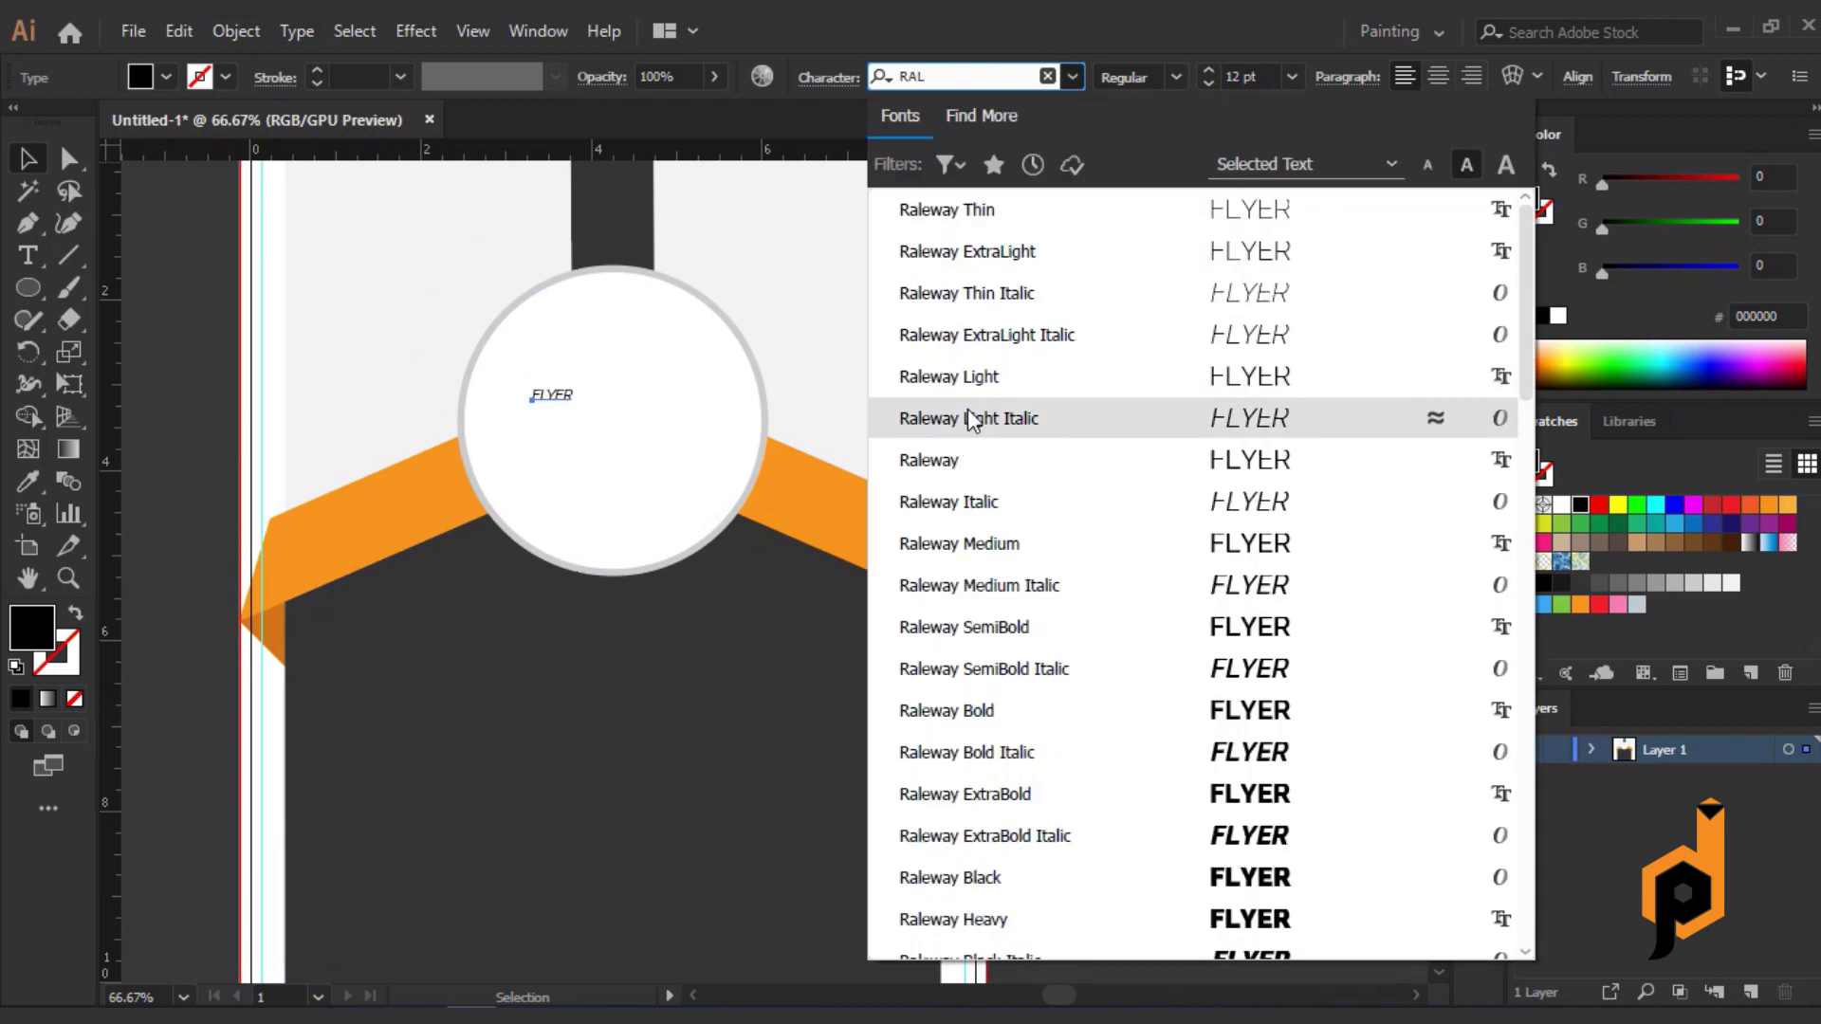
{"action": "left_click", "coordinate": [987, 541]}
{"action": "left_click", "coordinate": [1289, 78]}
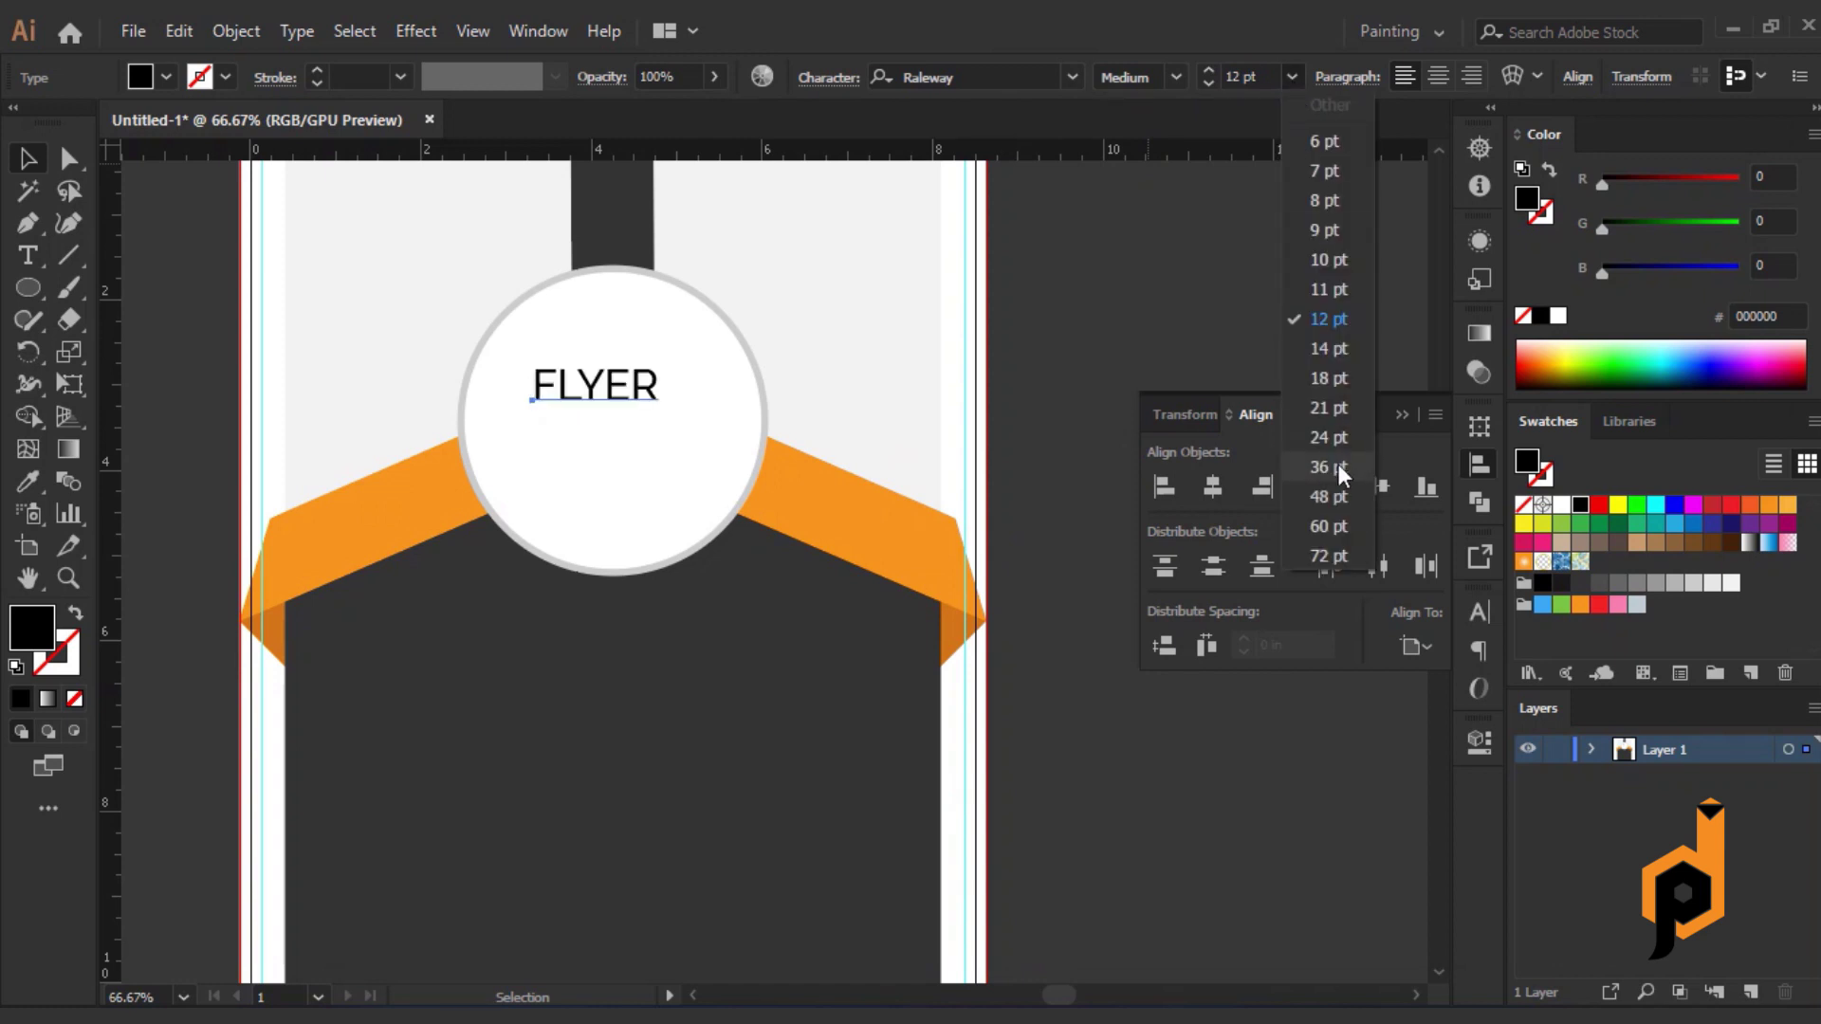
{"action": "left_click", "coordinate": [1330, 500]}
{"action": "left_click", "coordinate": [1178, 80]}
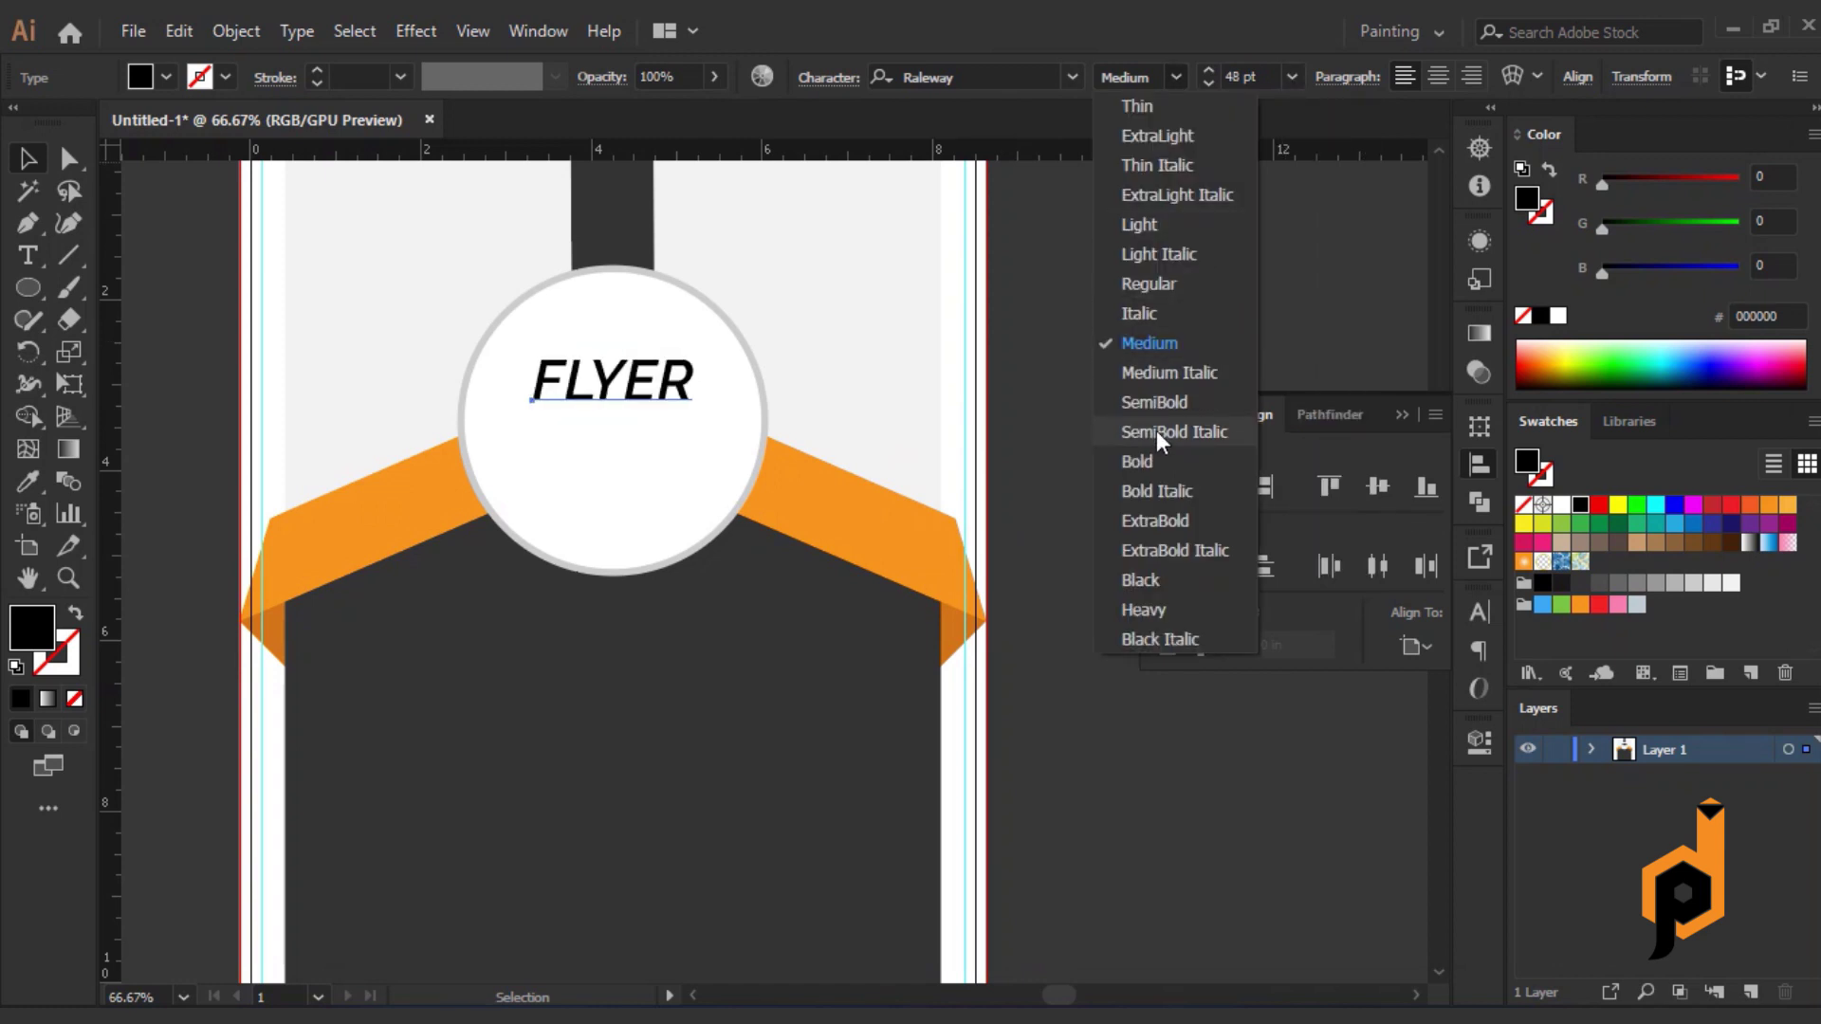
{"action": "left_click", "coordinate": [1151, 460]}
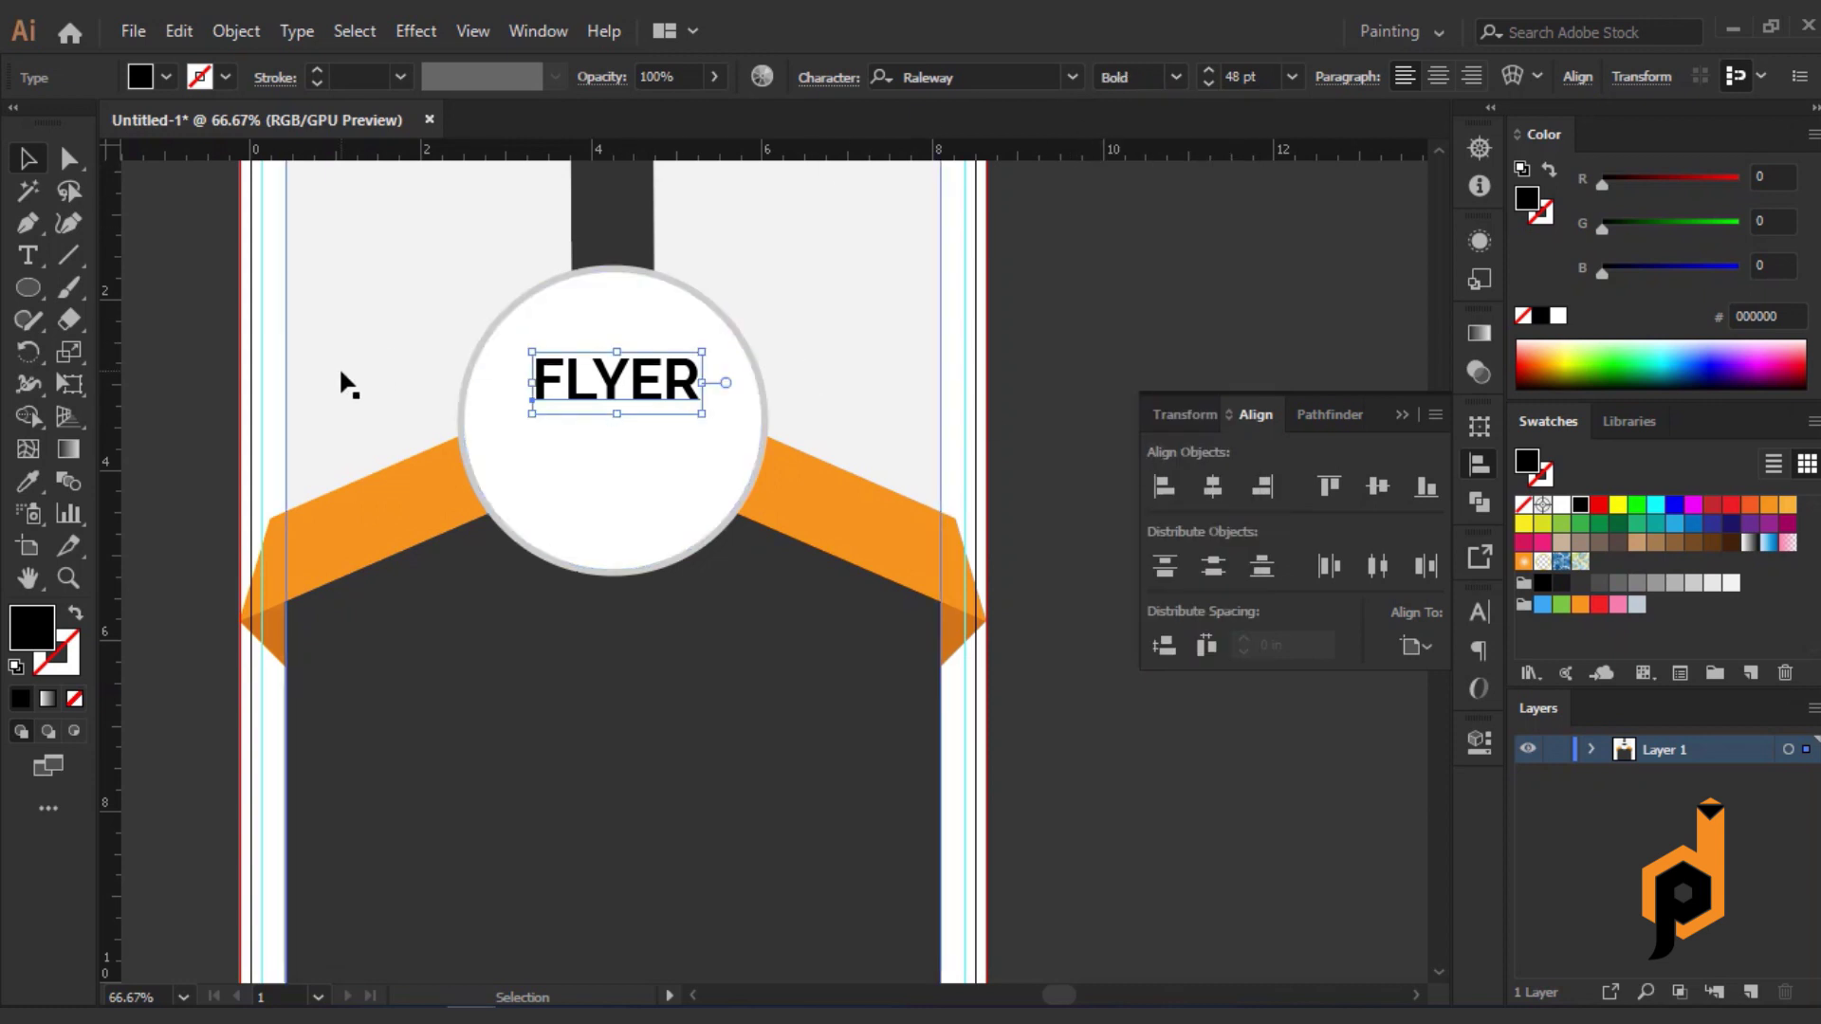
{"action": "scroll", "coordinate": [1254, 77], "scroll_direction": "up", "scroll_amount": 8}
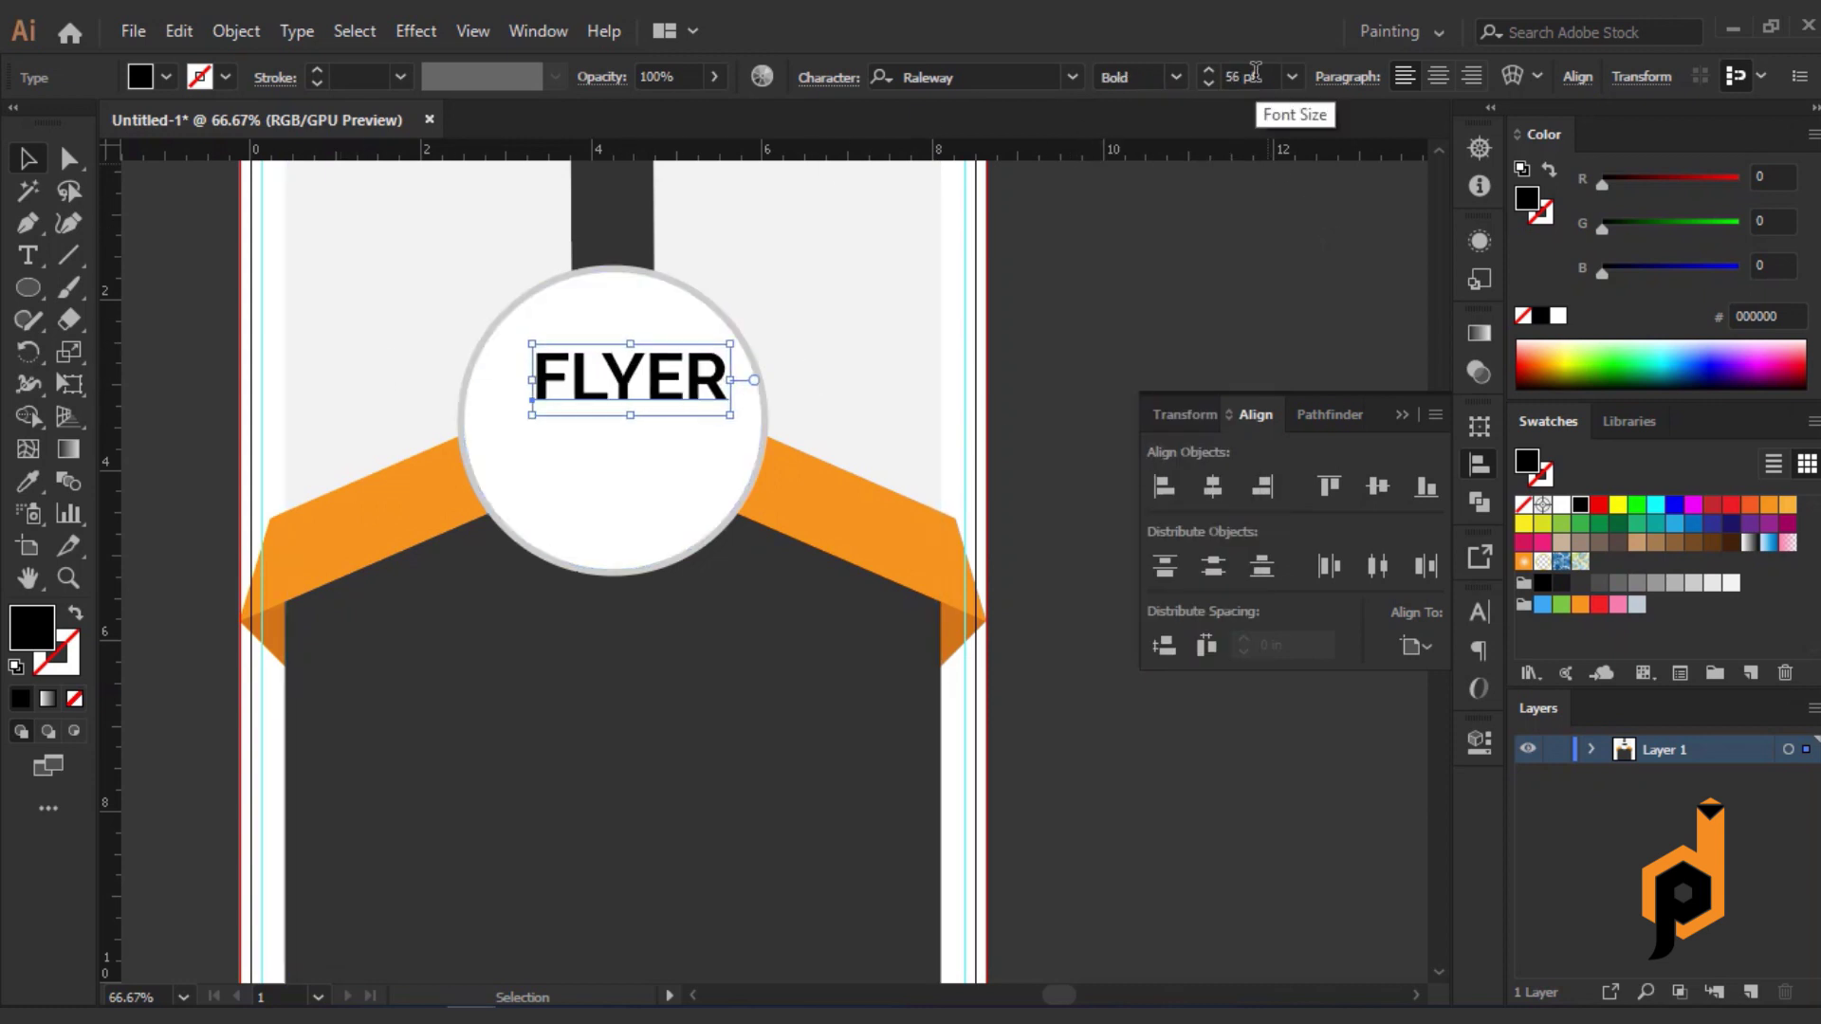
Centre the FLYER text horizontally on the white circle.
{"action": "left_click", "coordinate": [591, 488], "text": "shift"}
{"action": "left_click", "coordinate": [903, 80]}
{"action": "left_click", "coordinate": [1168, 312]}
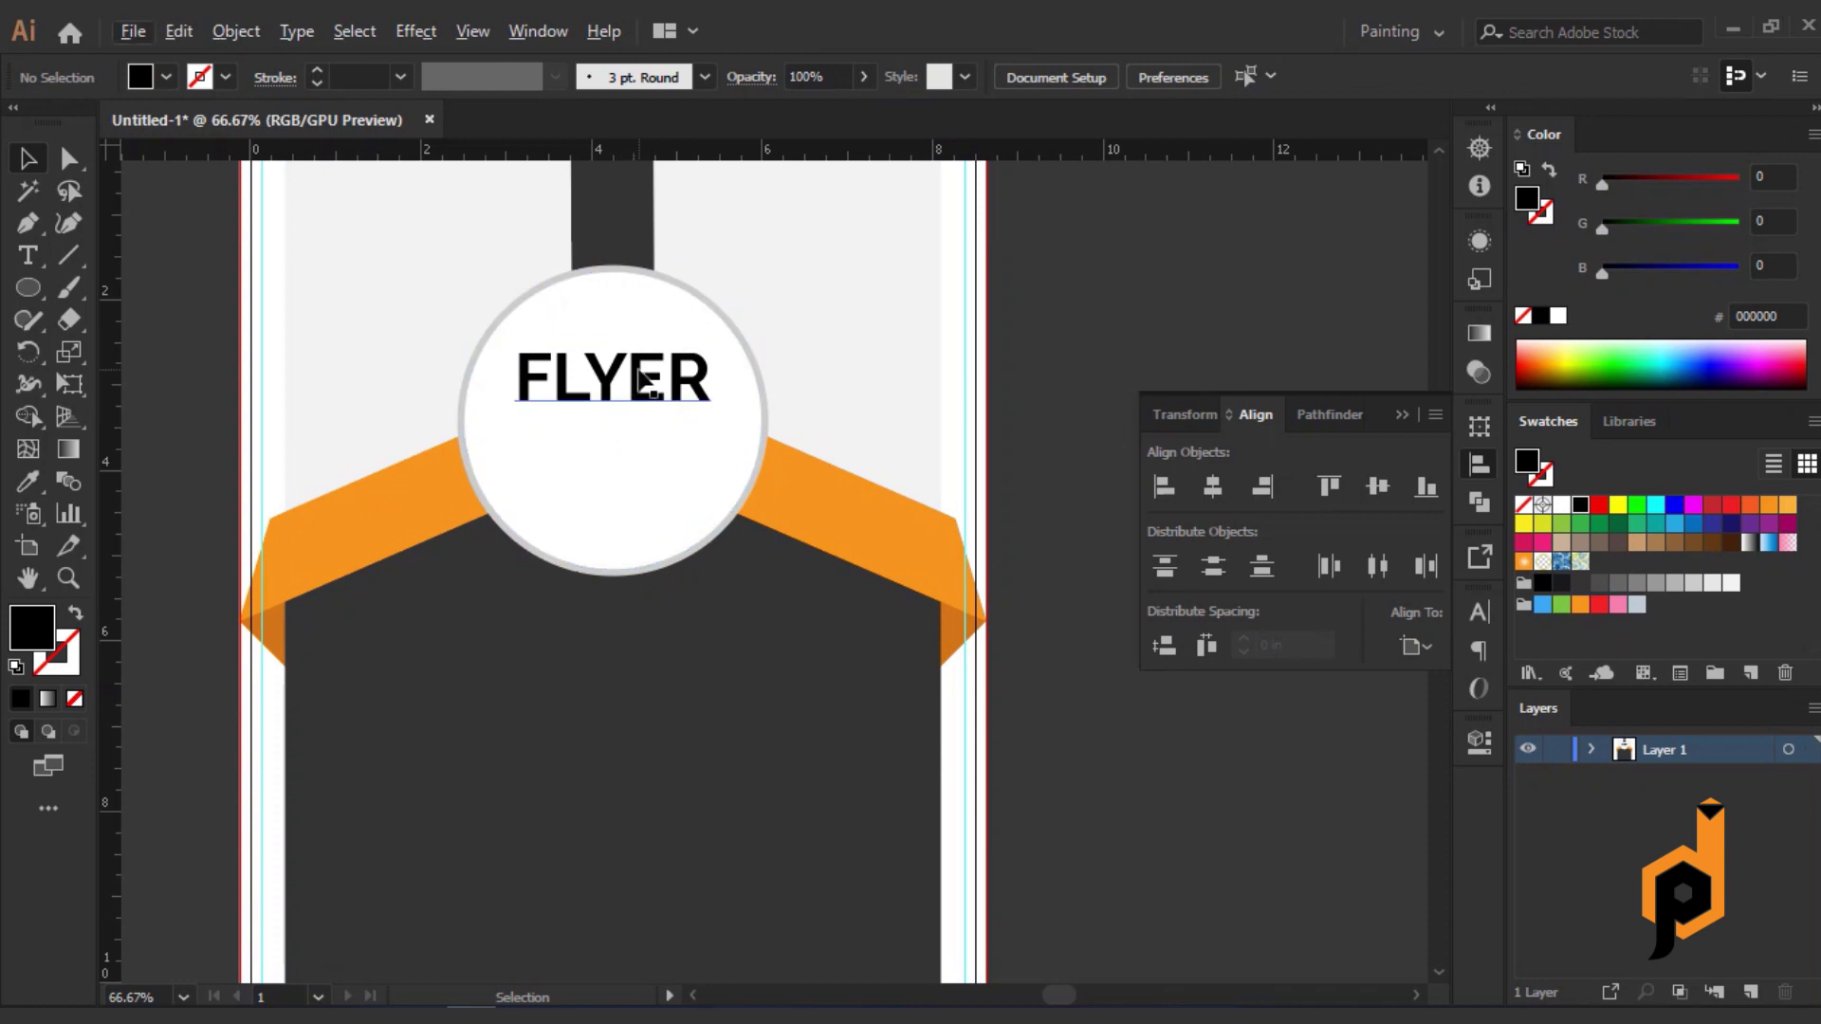
Duplicate the FLYER text directly below itself and replace the copy's wording with "Design" copied from the Notepad document.
{"action": "left_click_drag", "start_coordinate": [645, 379], "coordinate": [638, 434]}
{"action": "key", "text": "alt+Tab"}
{"action": "left_click_drag", "start_coordinate": [914, 124], "coordinate": [976, 119]}
{"action": "right_click", "coordinate": [967, 112]}
{"action": "left_click", "coordinate": [1005, 197]}
{"action": "key", "text": "alt+Tab"}
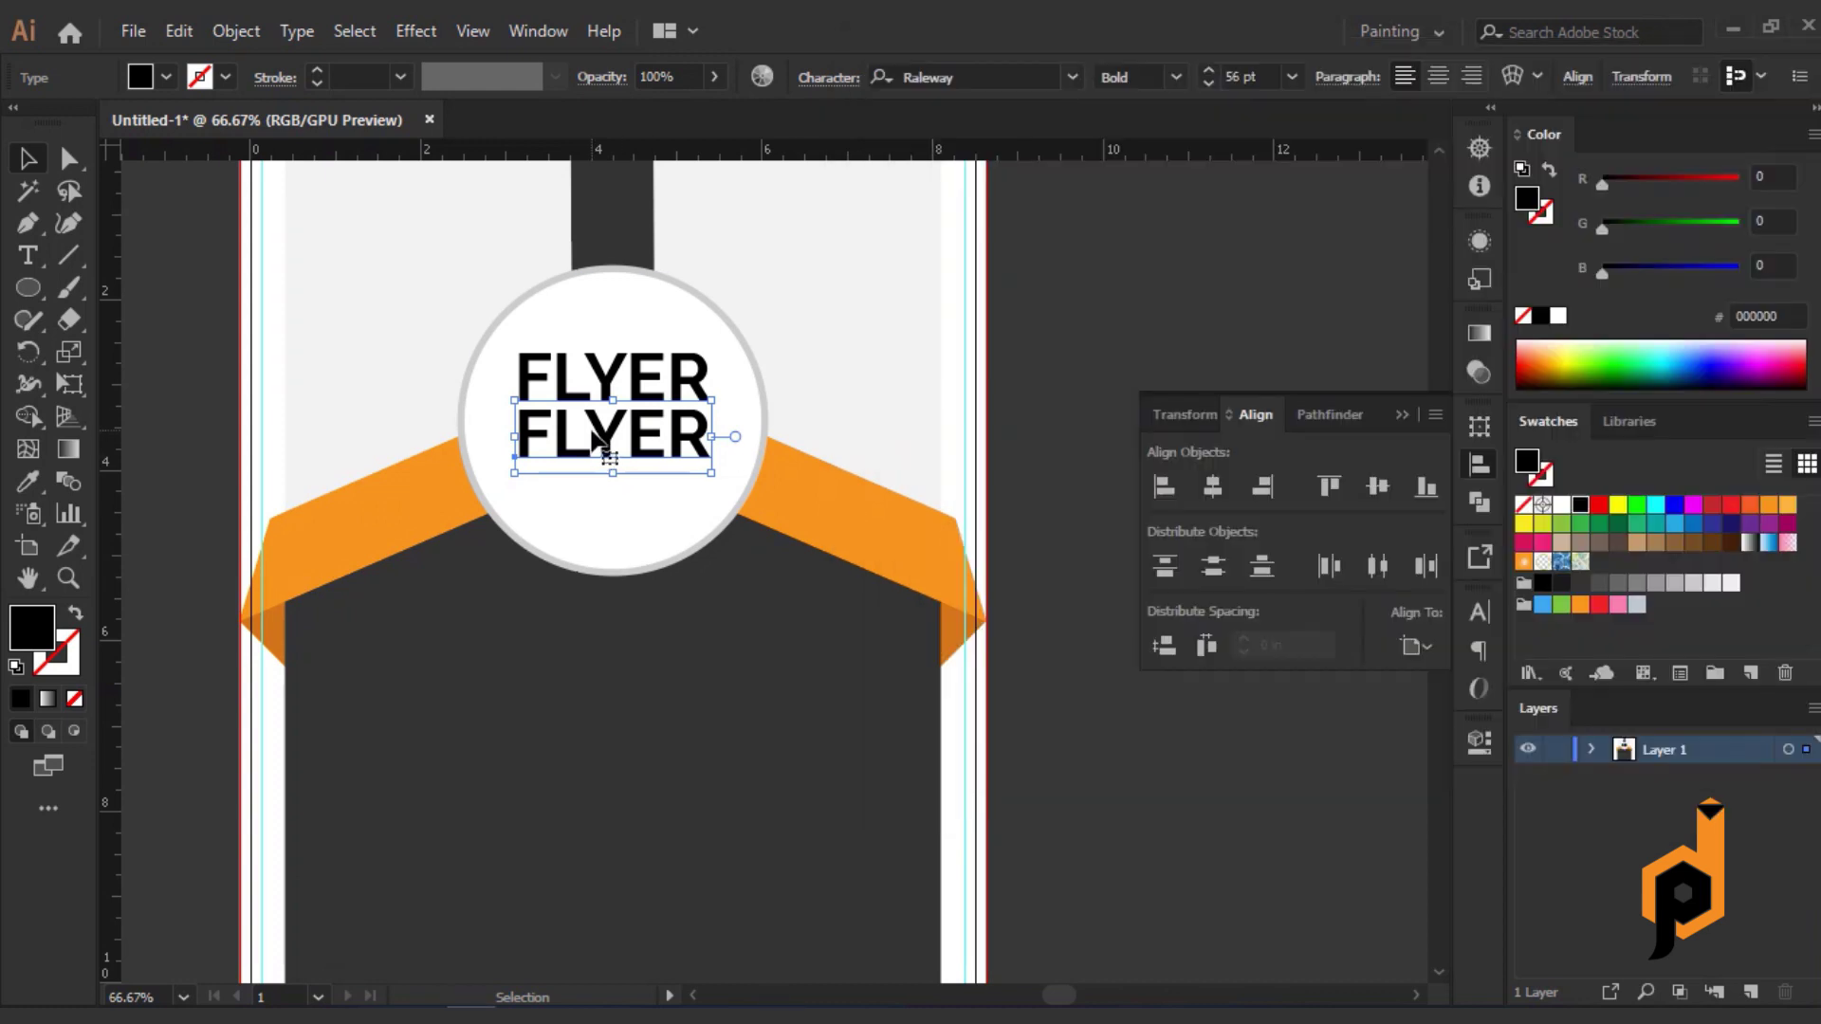
{"action": "double_click", "coordinate": [603, 448]}
{"action": "double_click", "coordinate": [602, 441]}
{"action": "key", "text": "ctrl+v"}
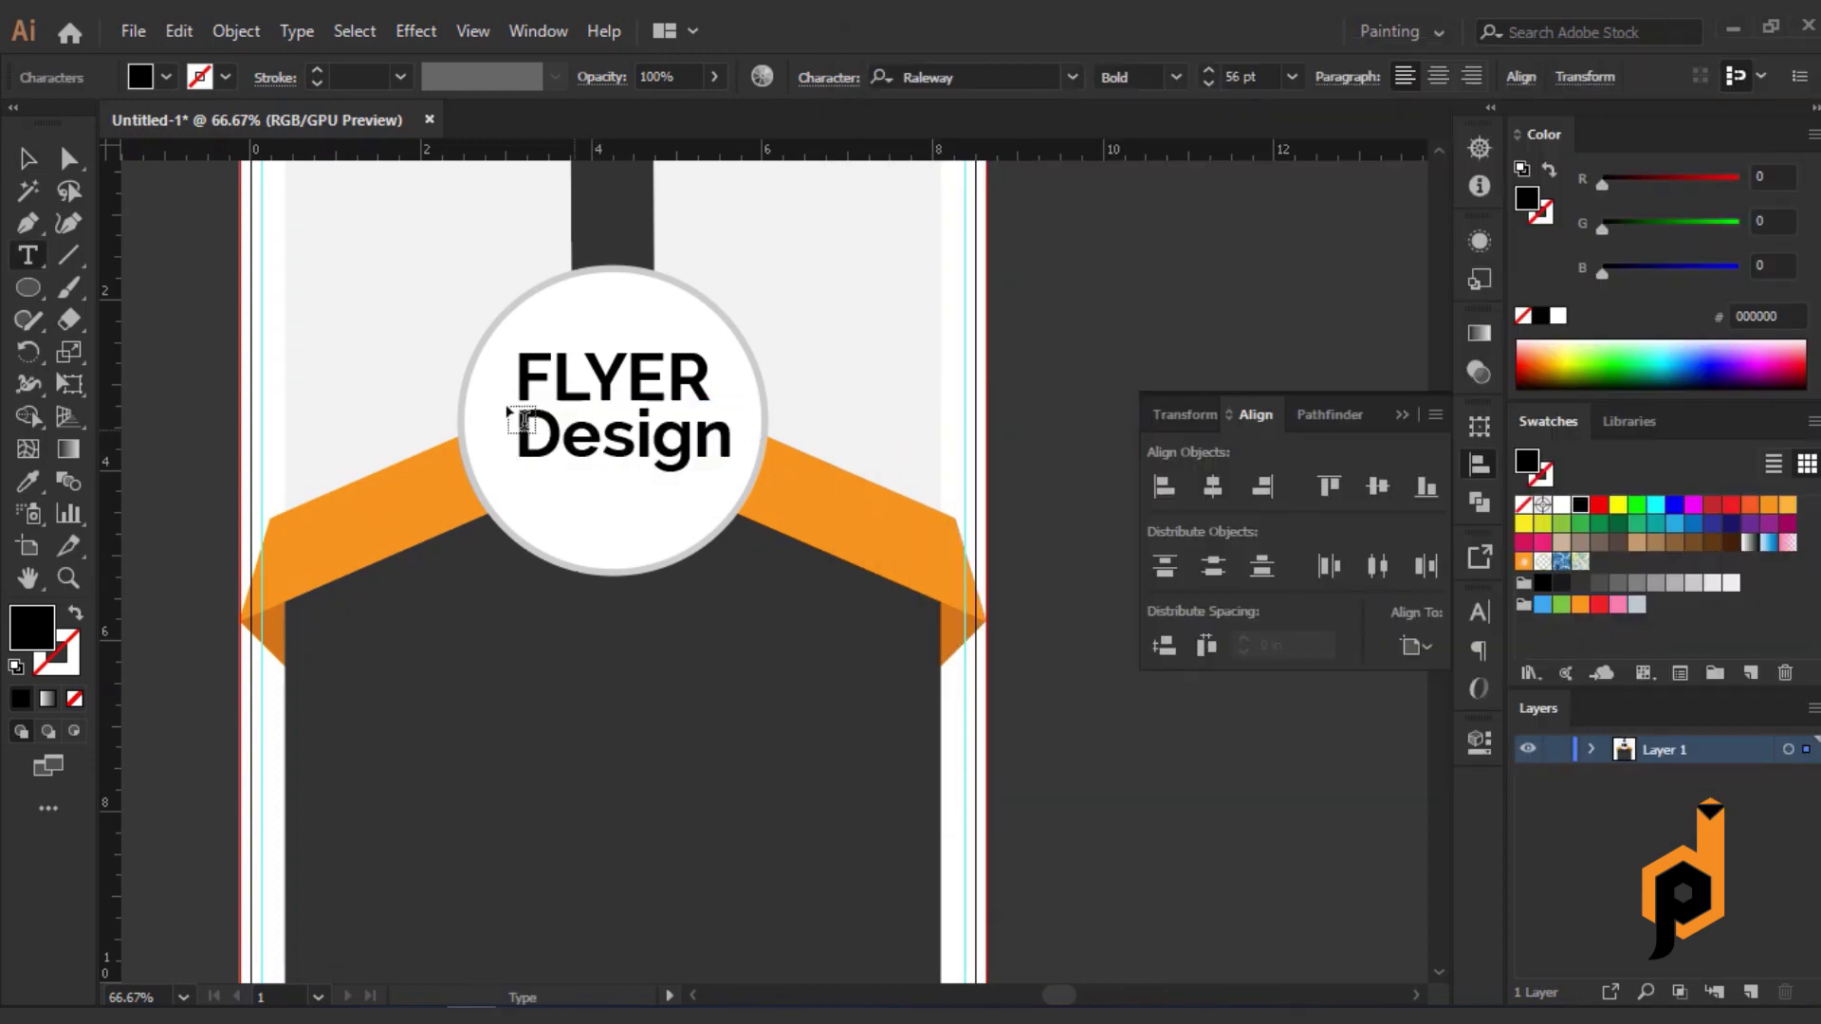
Convert the "Design" text to uppercase and set its Raleway weight to Medium.
{"action": "left_click", "coordinate": [26, 159]}
{"action": "left_click", "coordinate": [268, 31]}
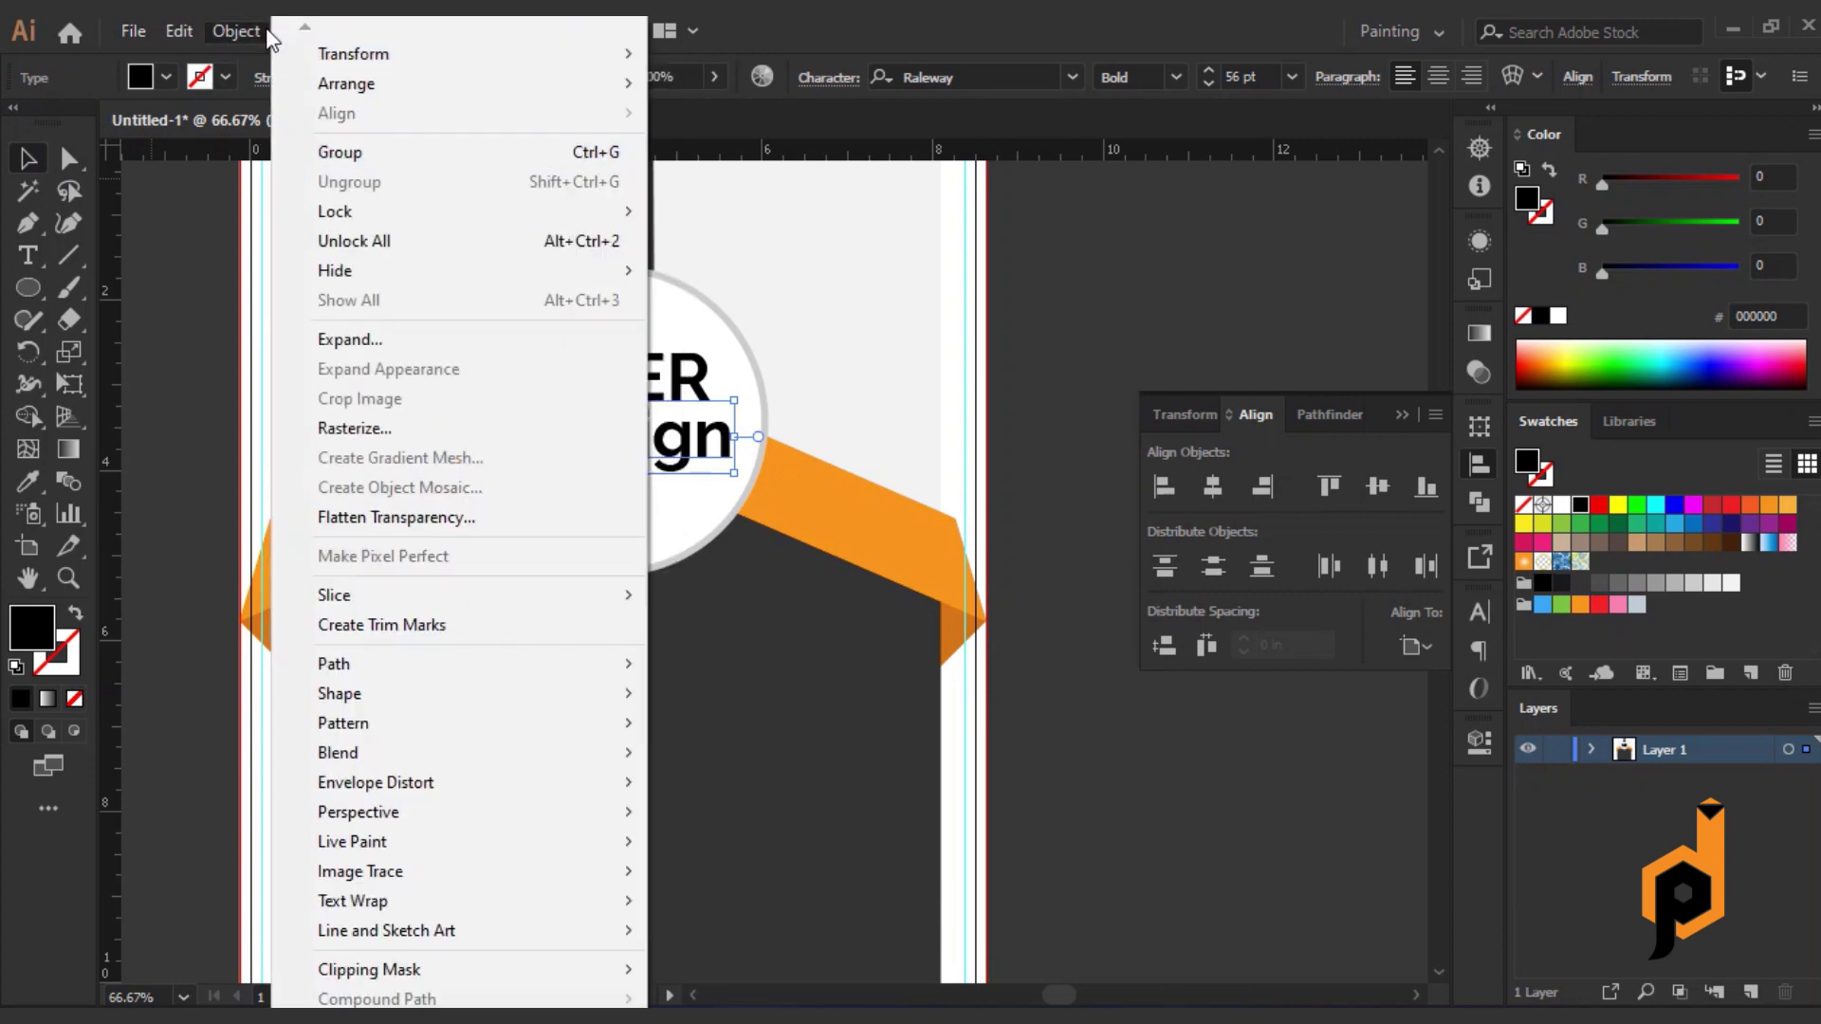
{"action": "mouse_move", "coordinate": [297, 31]}
{"action": "mouse_move", "coordinate": [659, 441]}
{"action": "left_click", "coordinate": [720, 446]}
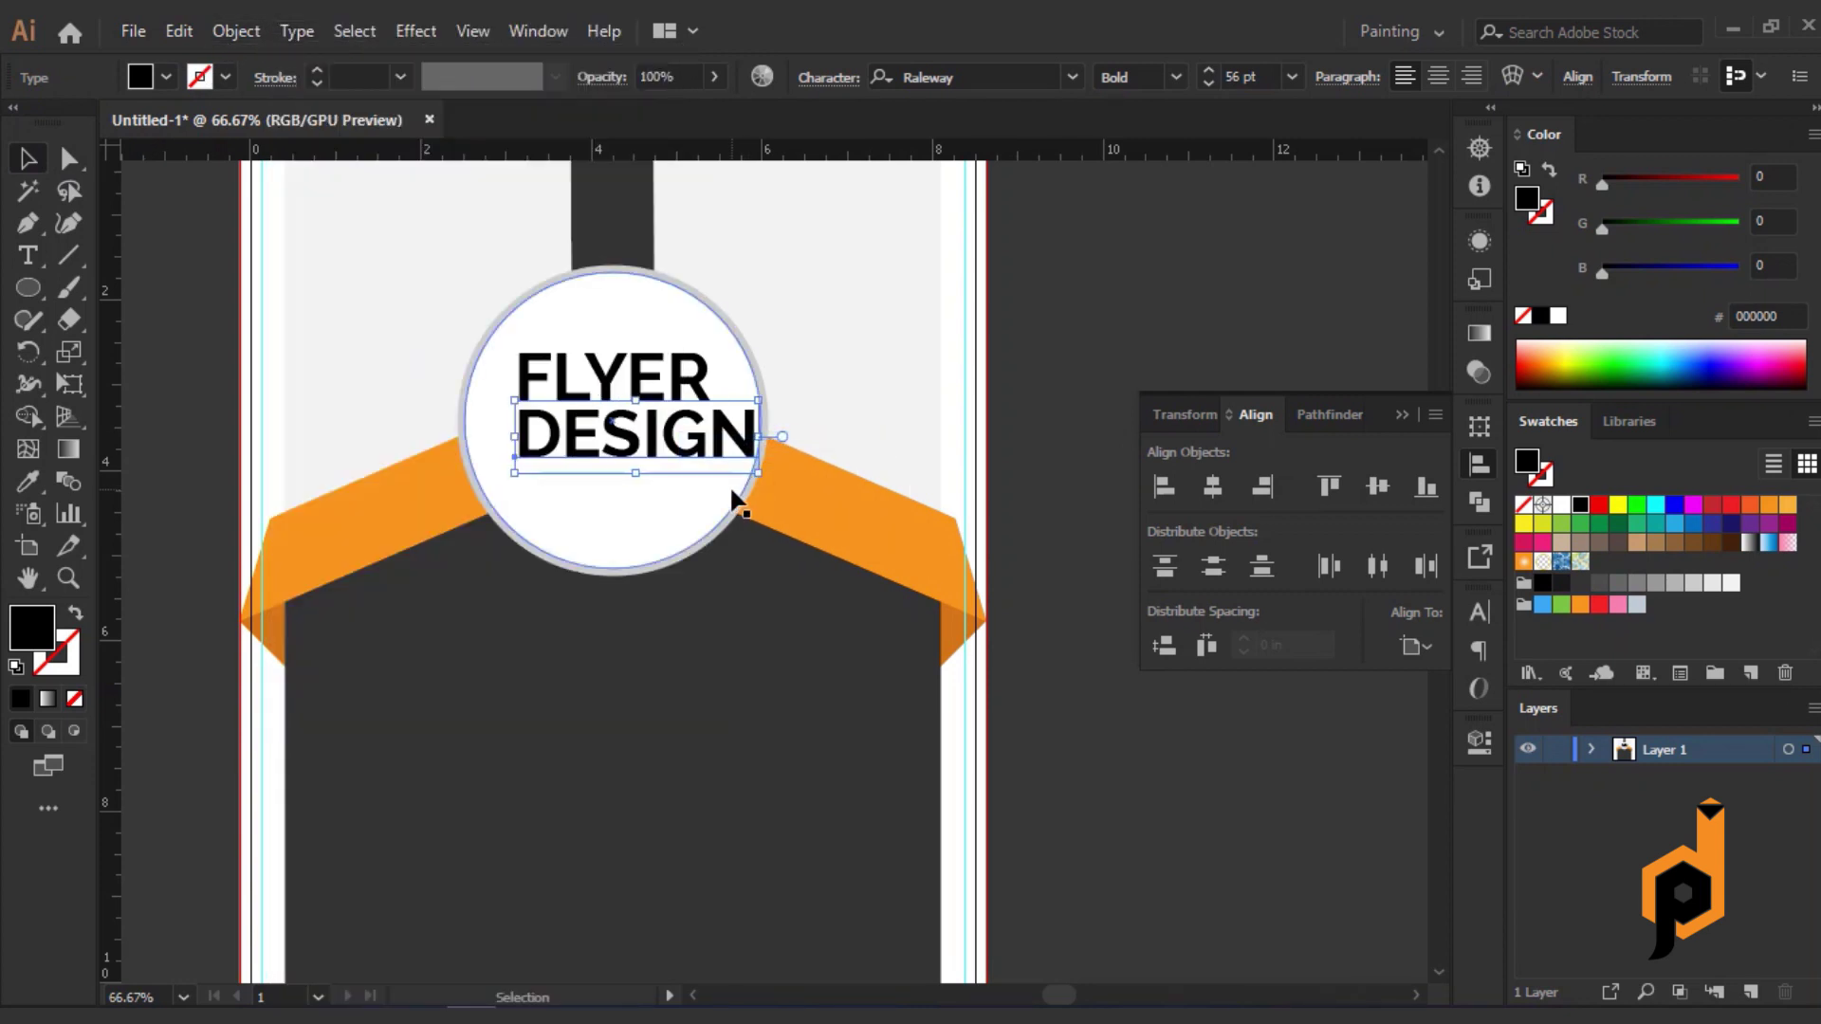
{"action": "left_click", "coordinate": [1173, 81]}
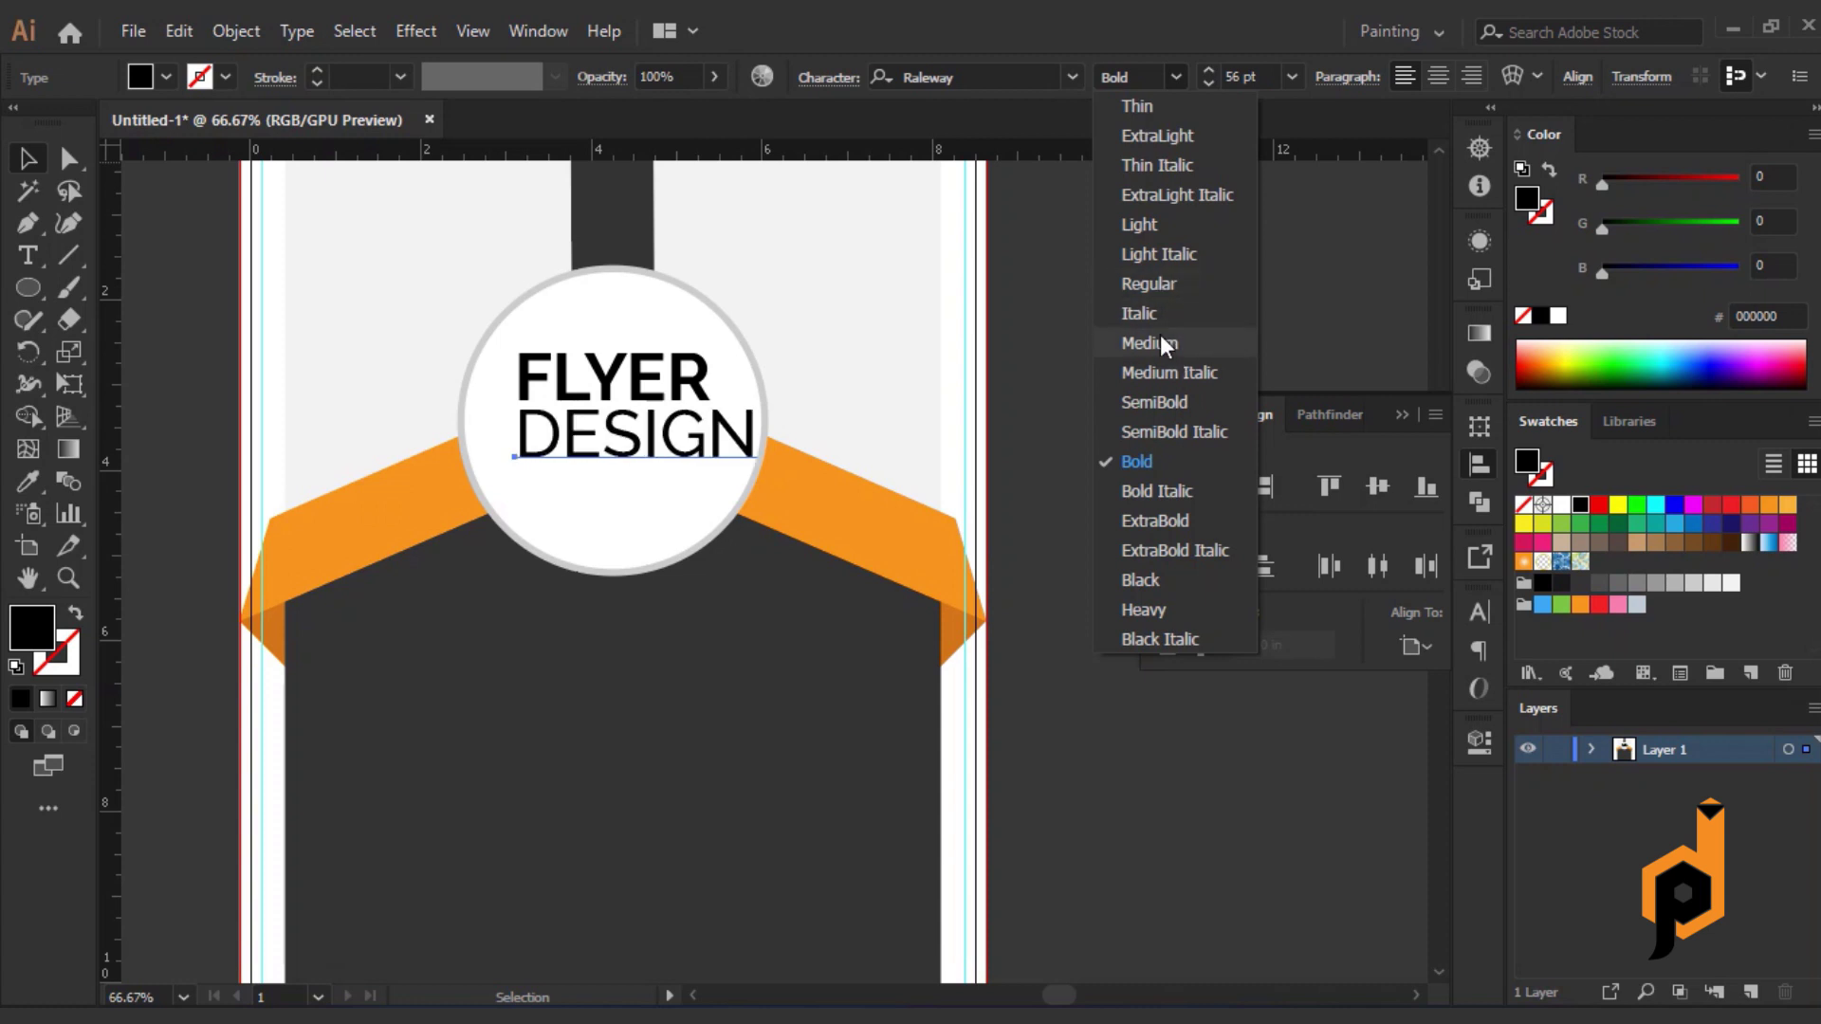
{"action": "left_click", "coordinate": [1159, 337]}
Centre the DESIGN text horizontally with the FLYER text on the white circle.
{"action": "left_click", "coordinate": [632, 378], "text": "shift"}
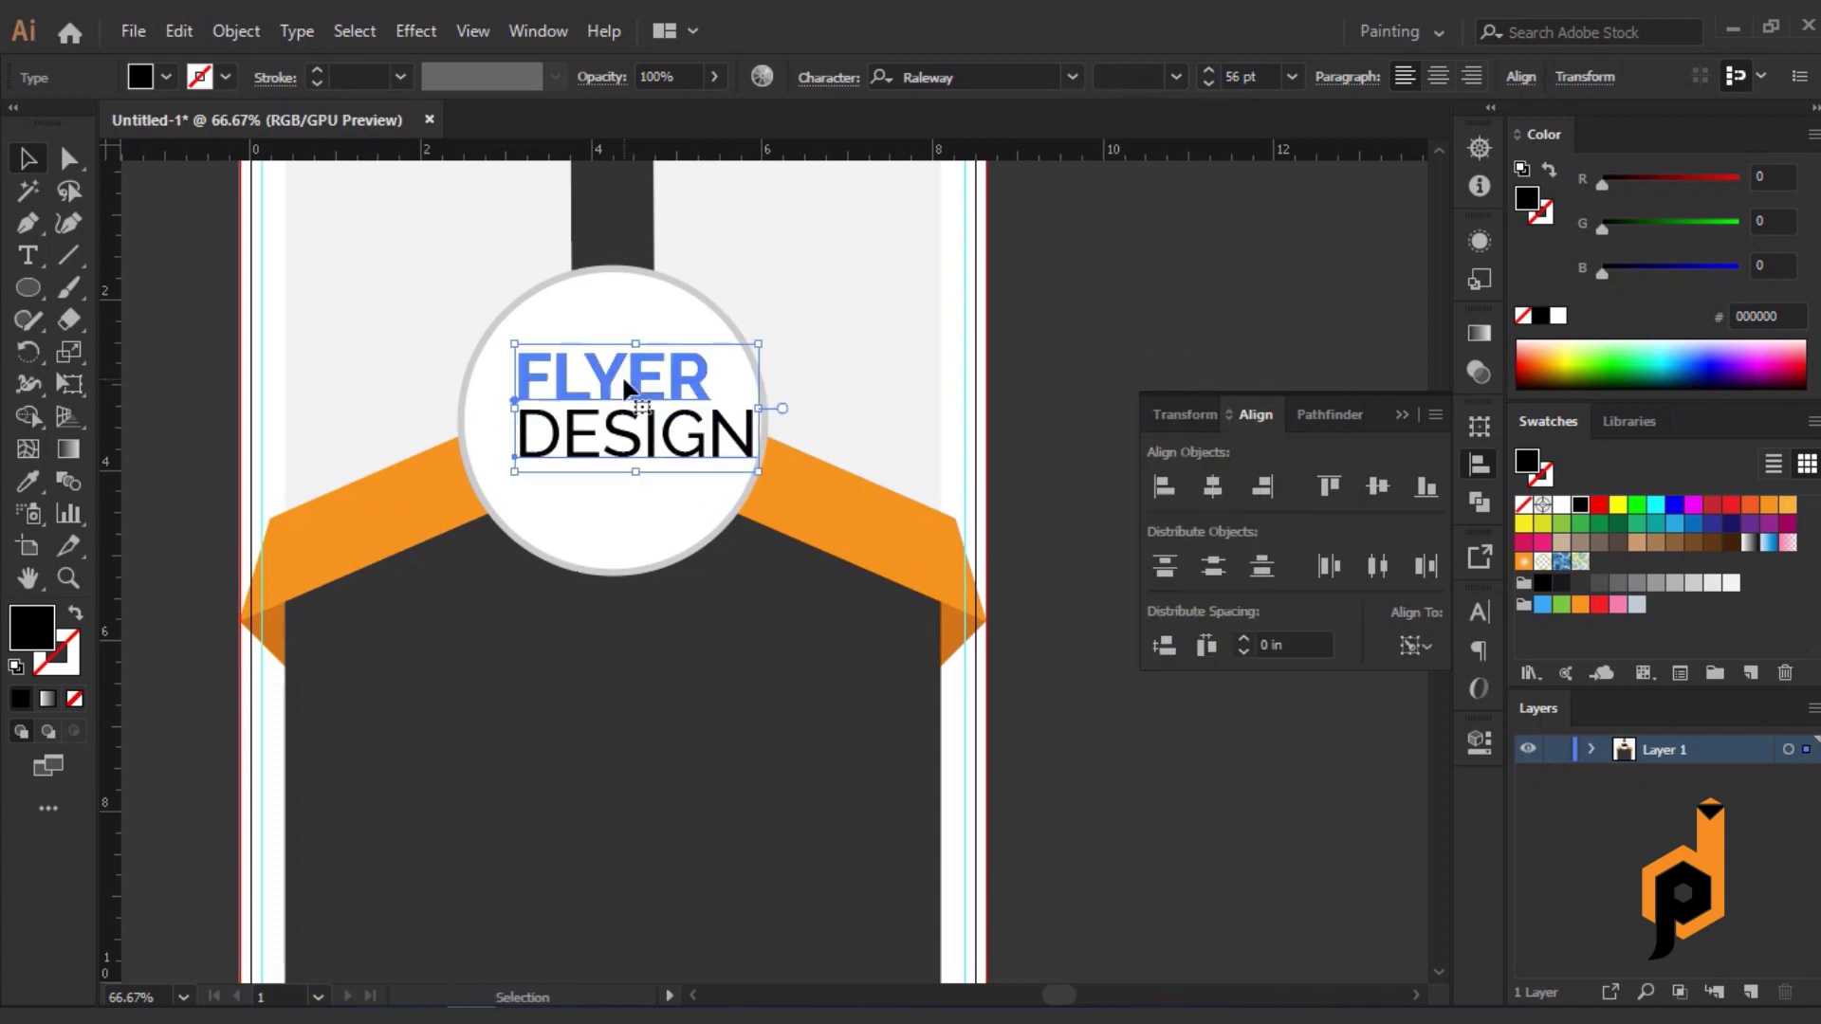
{"action": "left_click", "coordinate": [1212, 486]}
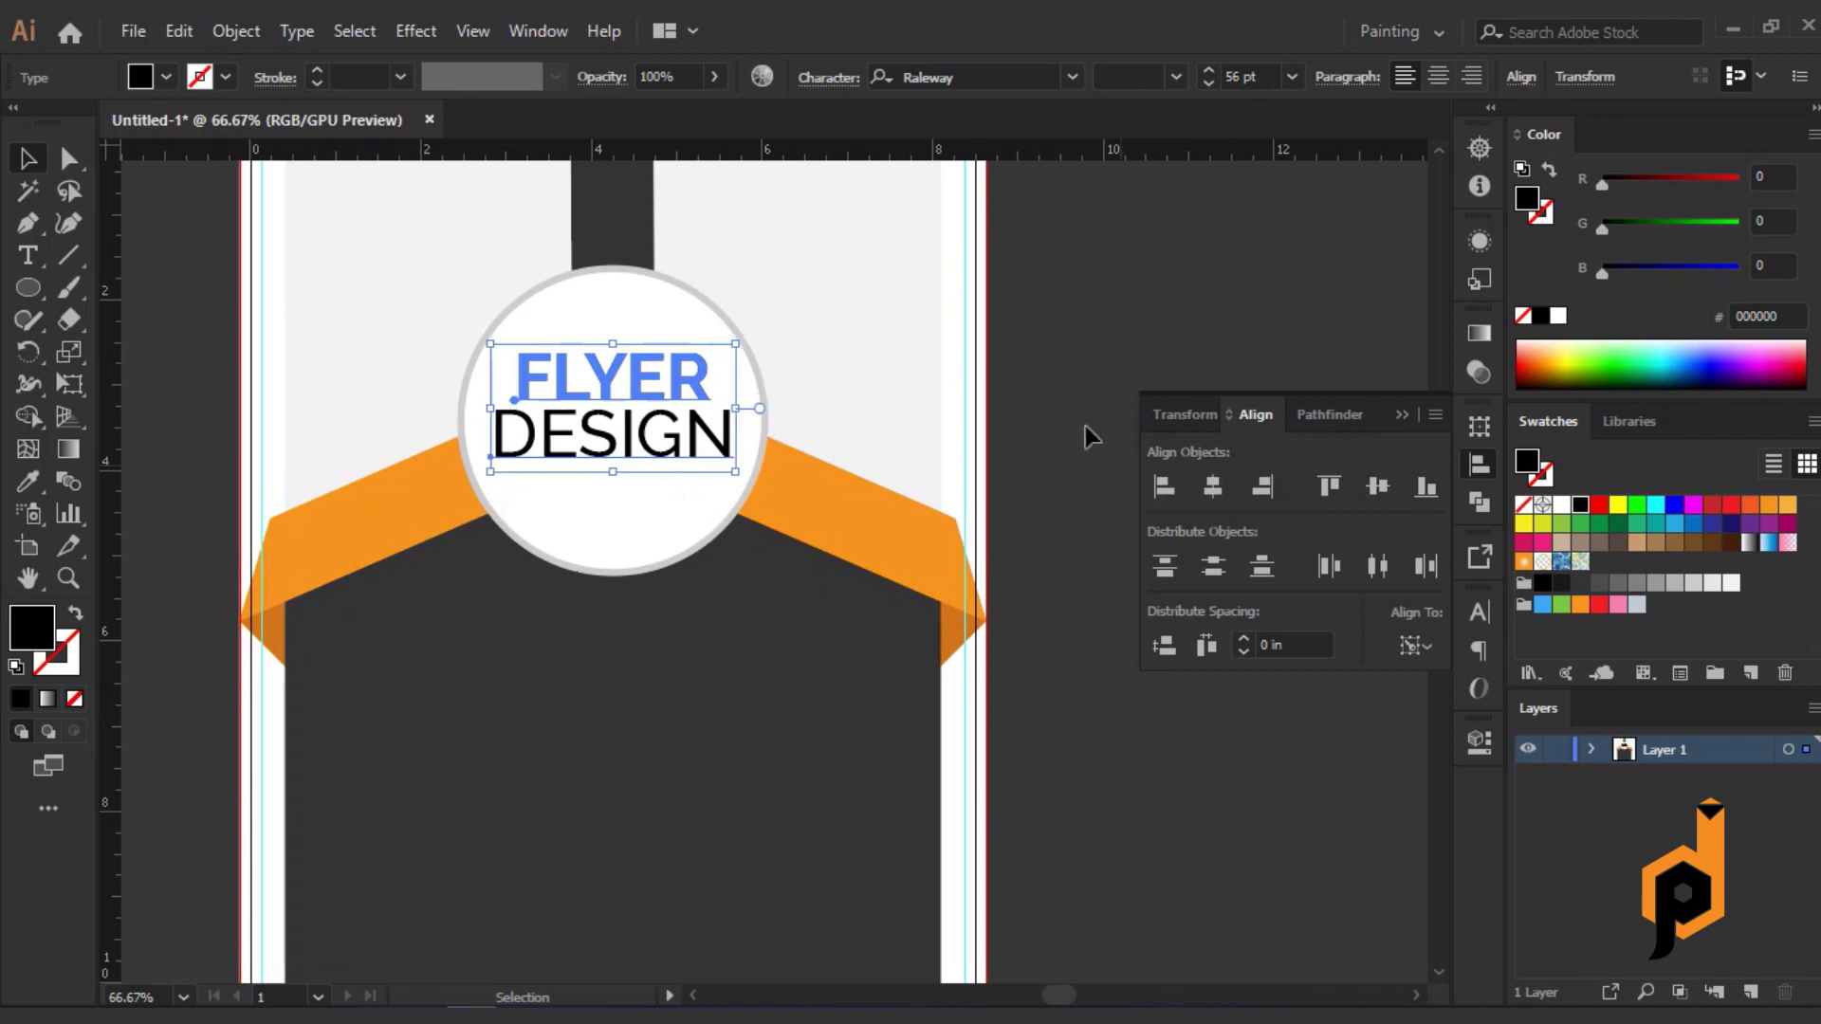
{"action": "left_click", "coordinate": [1114, 333]}
Draw a straight horizontal line just below DESIGN and give it a 1 pt black stroke.
{"action": "scroll", "coordinate": [651, 451], "scroll_direction": "down", "scroll_amount": 1}
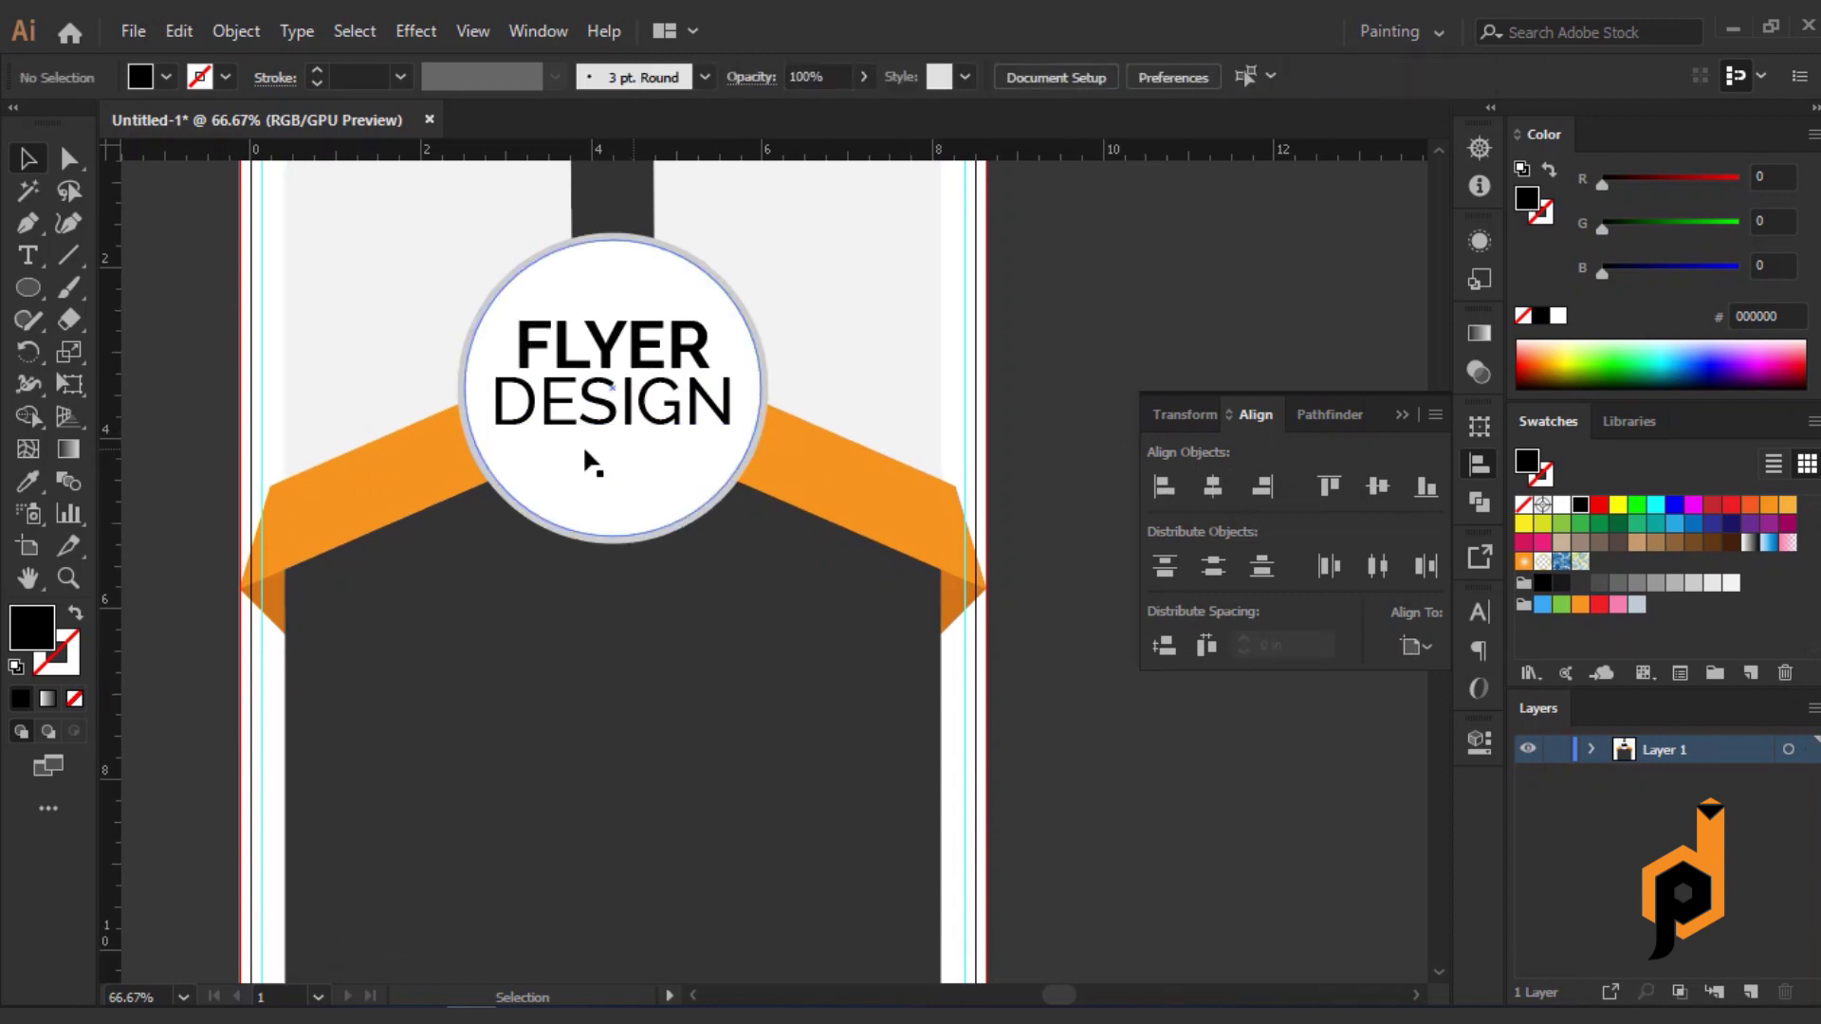
{"action": "left_click", "coordinate": [68, 255]}
{"action": "scroll", "coordinate": [583, 432], "scroll_direction": "up", "scroll_amount": 3}
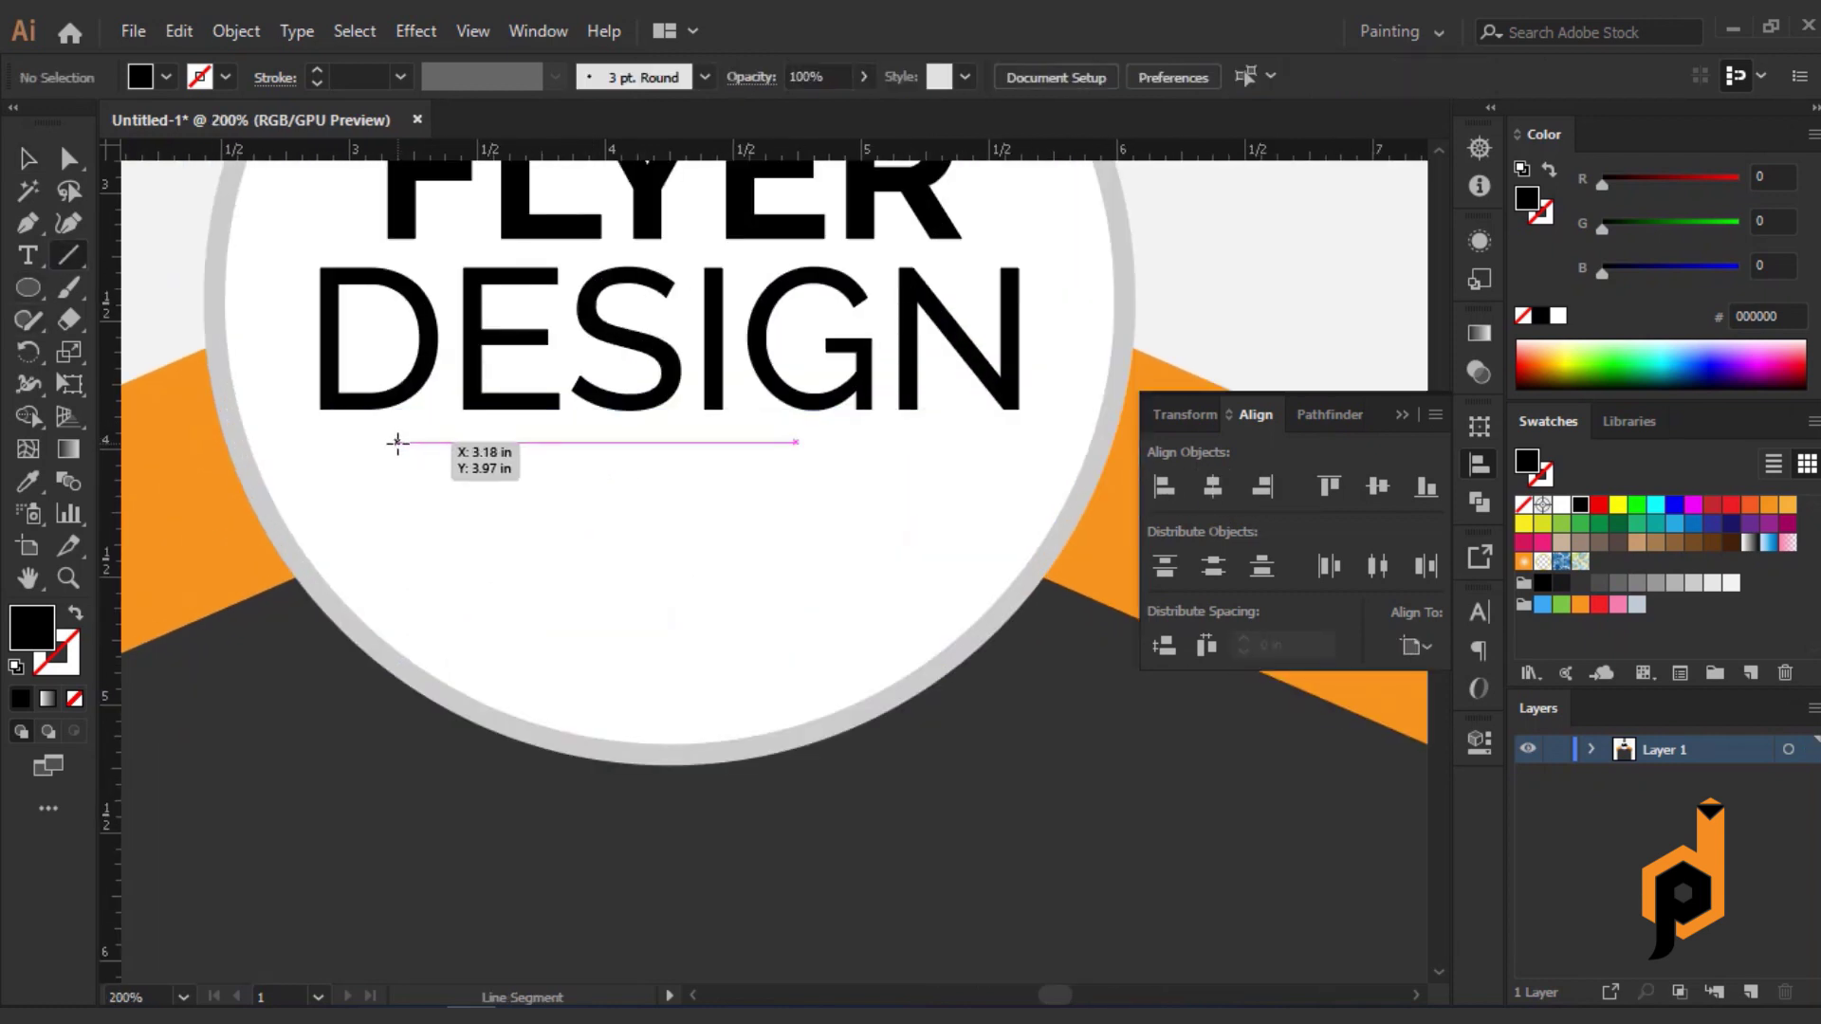
{"action": "left_click_drag", "start_coordinate": [396, 443], "coordinate": [934, 483]}
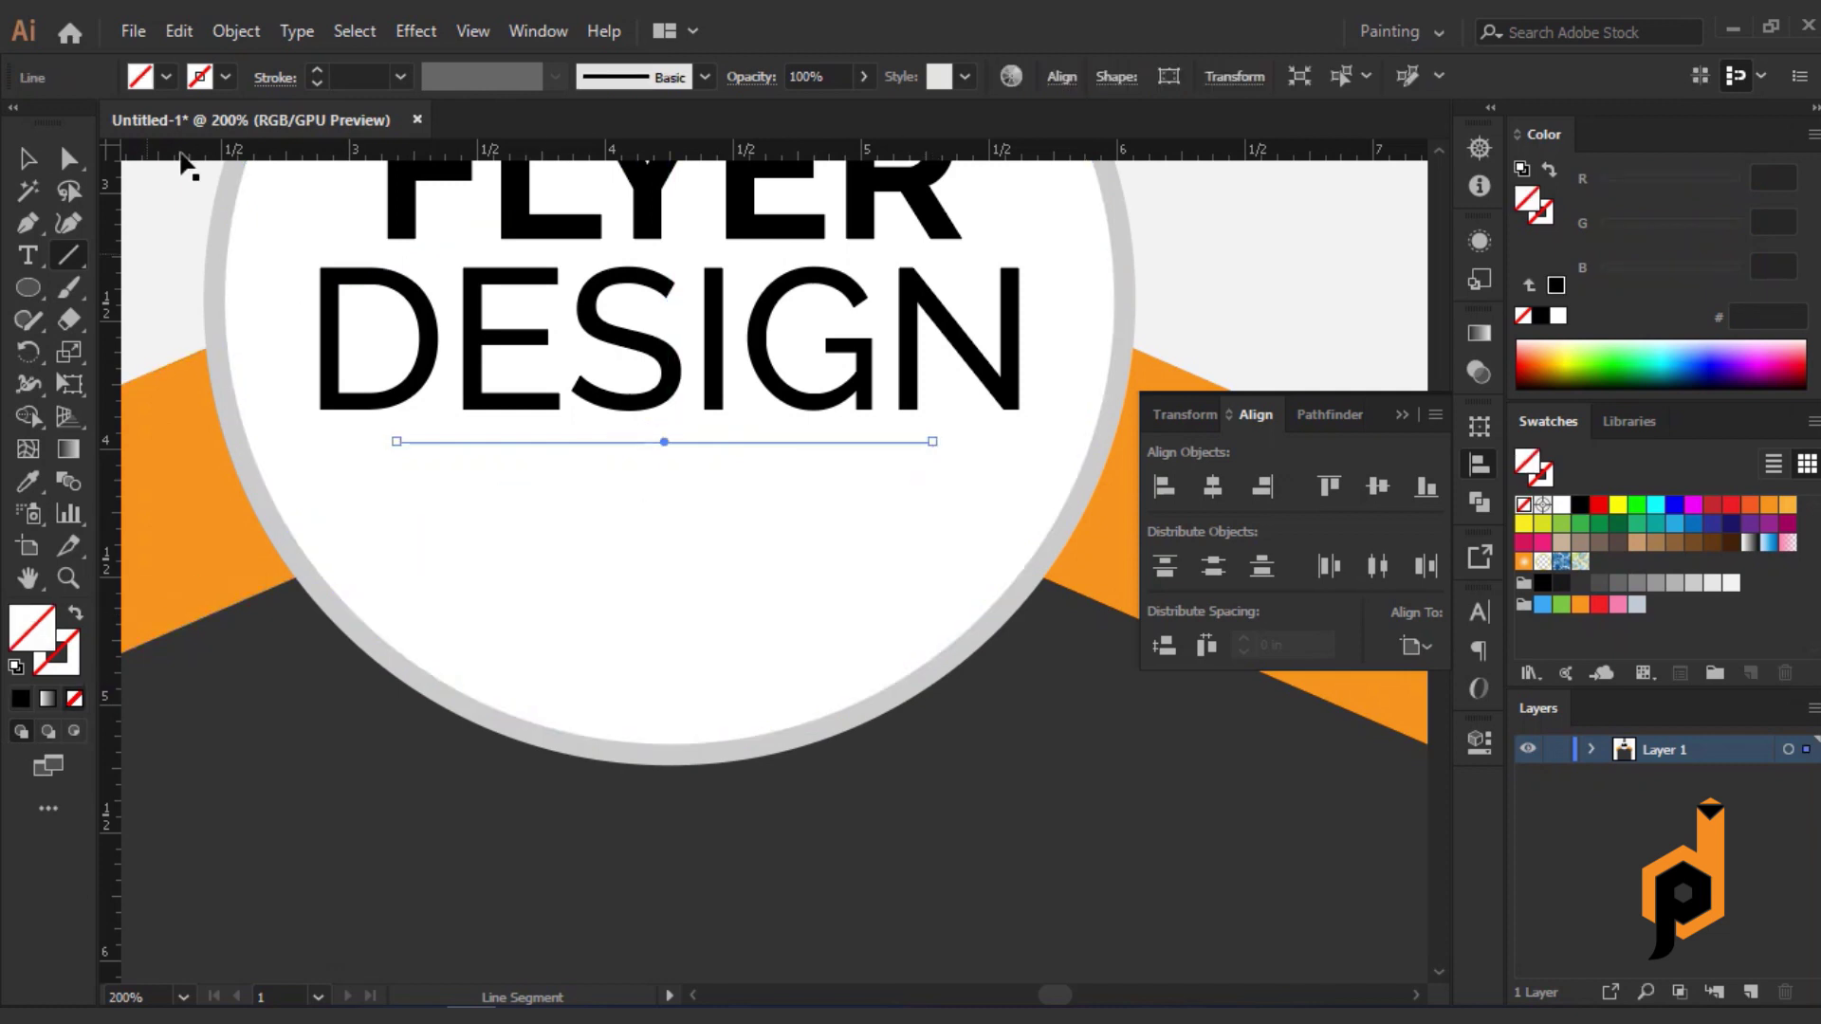
{"action": "key", "text": "v"}
{"action": "left_click", "coordinate": [140, 77]}
{"action": "left_click", "coordinate": [74, 122]}
{"action": "left_click", "coordinate": [224, 80]}
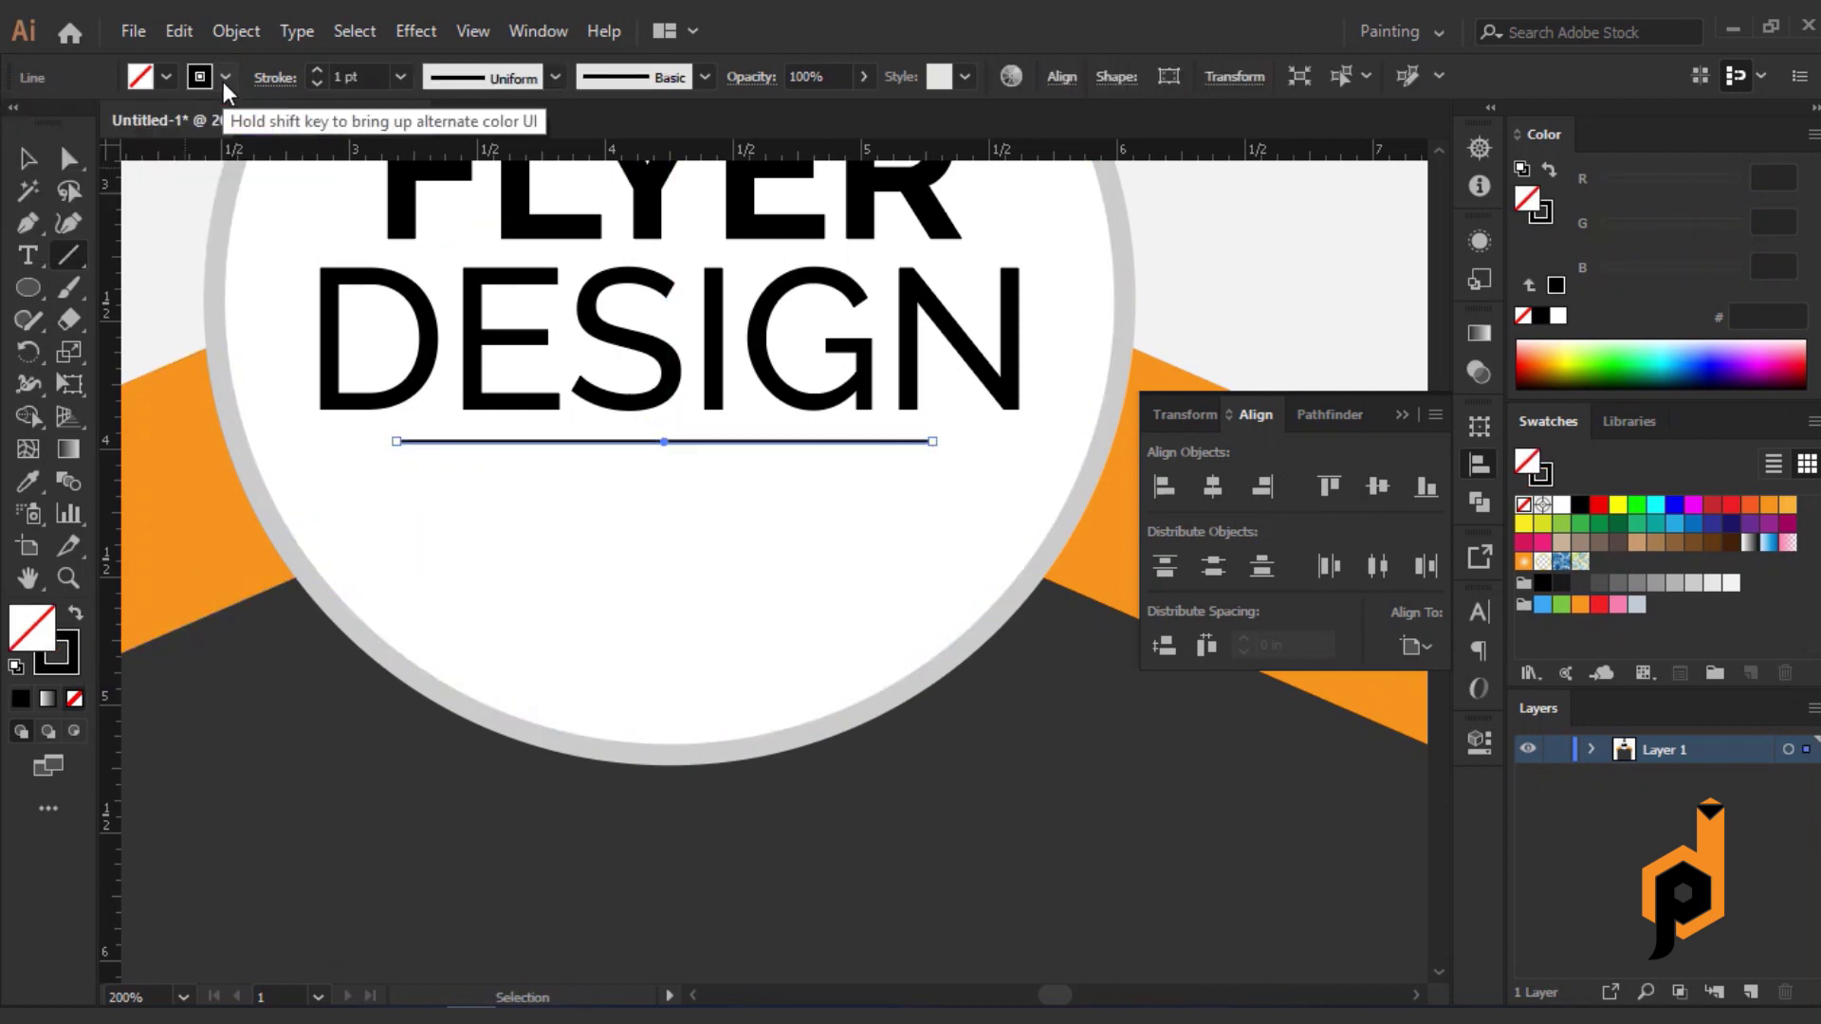
{"action": "left_click", "coordinate": [273, 77]}
{"action": "left_click", "coordinate": [272, 78]}
{"action": "left_click", "coordinate": [181, 237]}
{"action": "scroll", "coordinate": [180, 237], "scroll_direction": "up", "scroll_amount": 1}
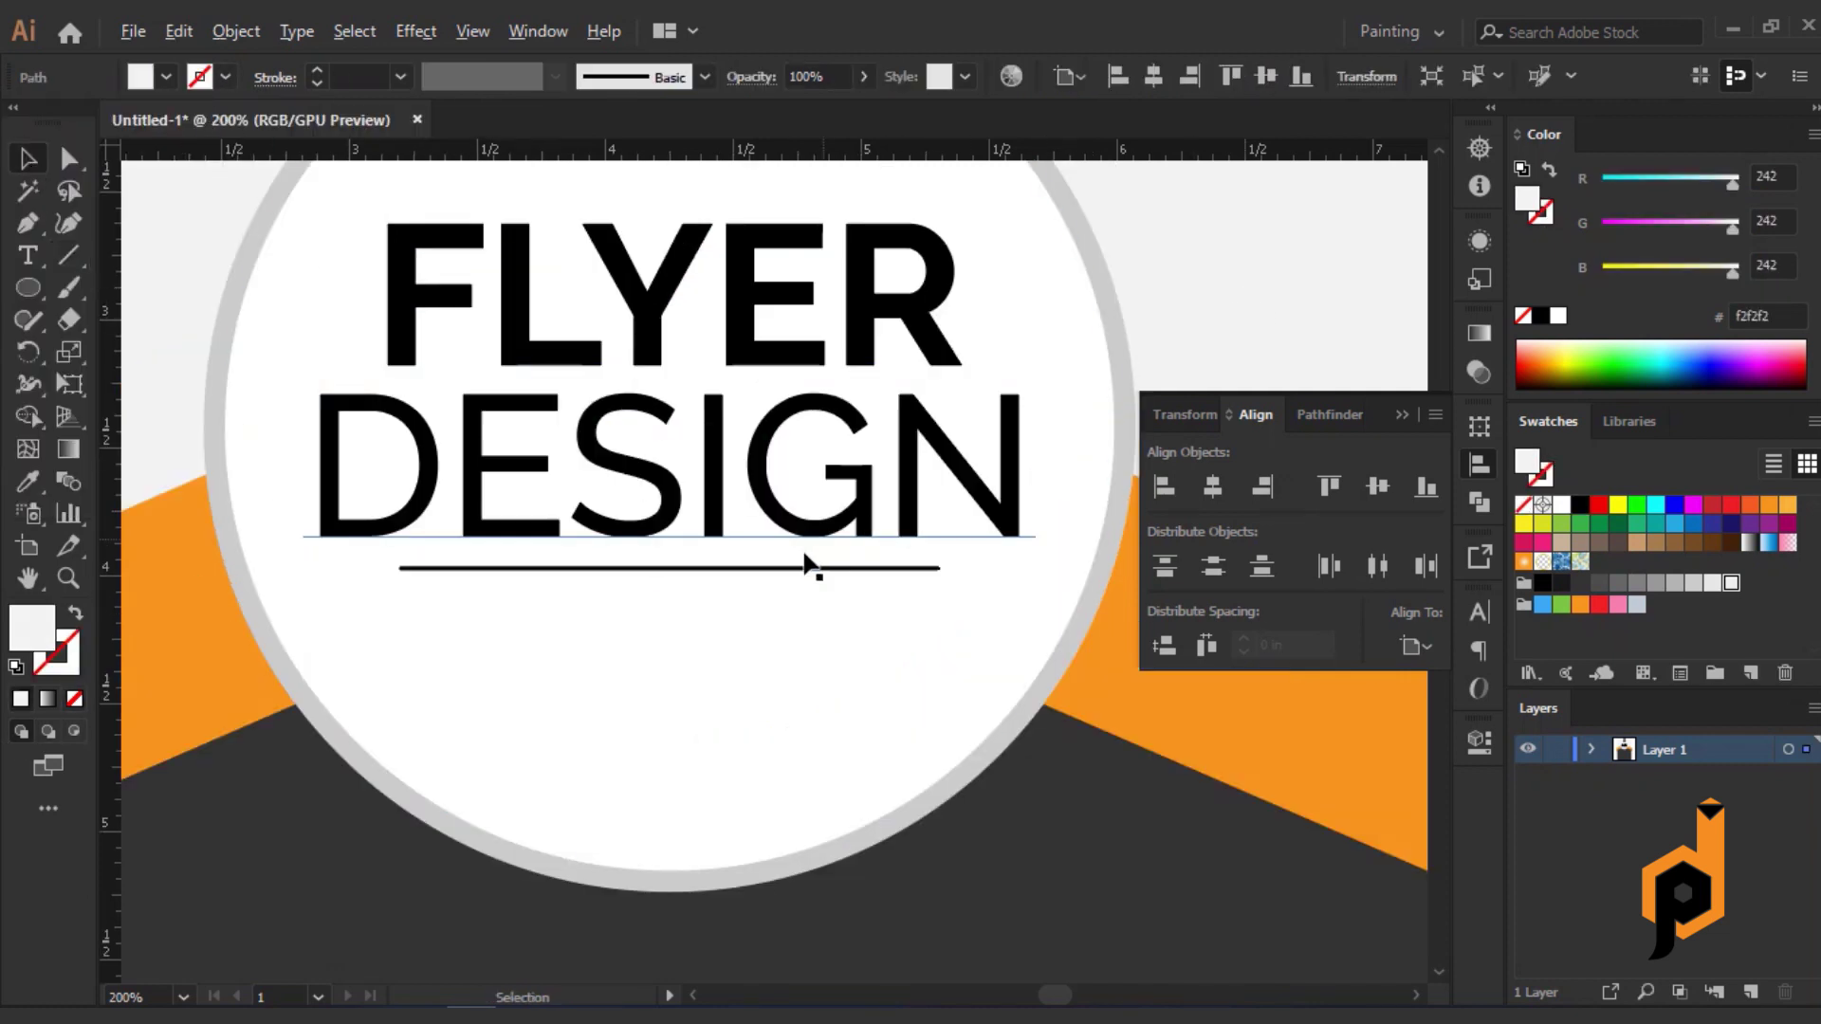
Duplicate the DESIGN text below the line and replace its wording with "place your text here" copied from the Notepad document.
{"action": "scroll", "coordinate": [763, 582], "scroll_direction": "down", "scroll_amount": 1}
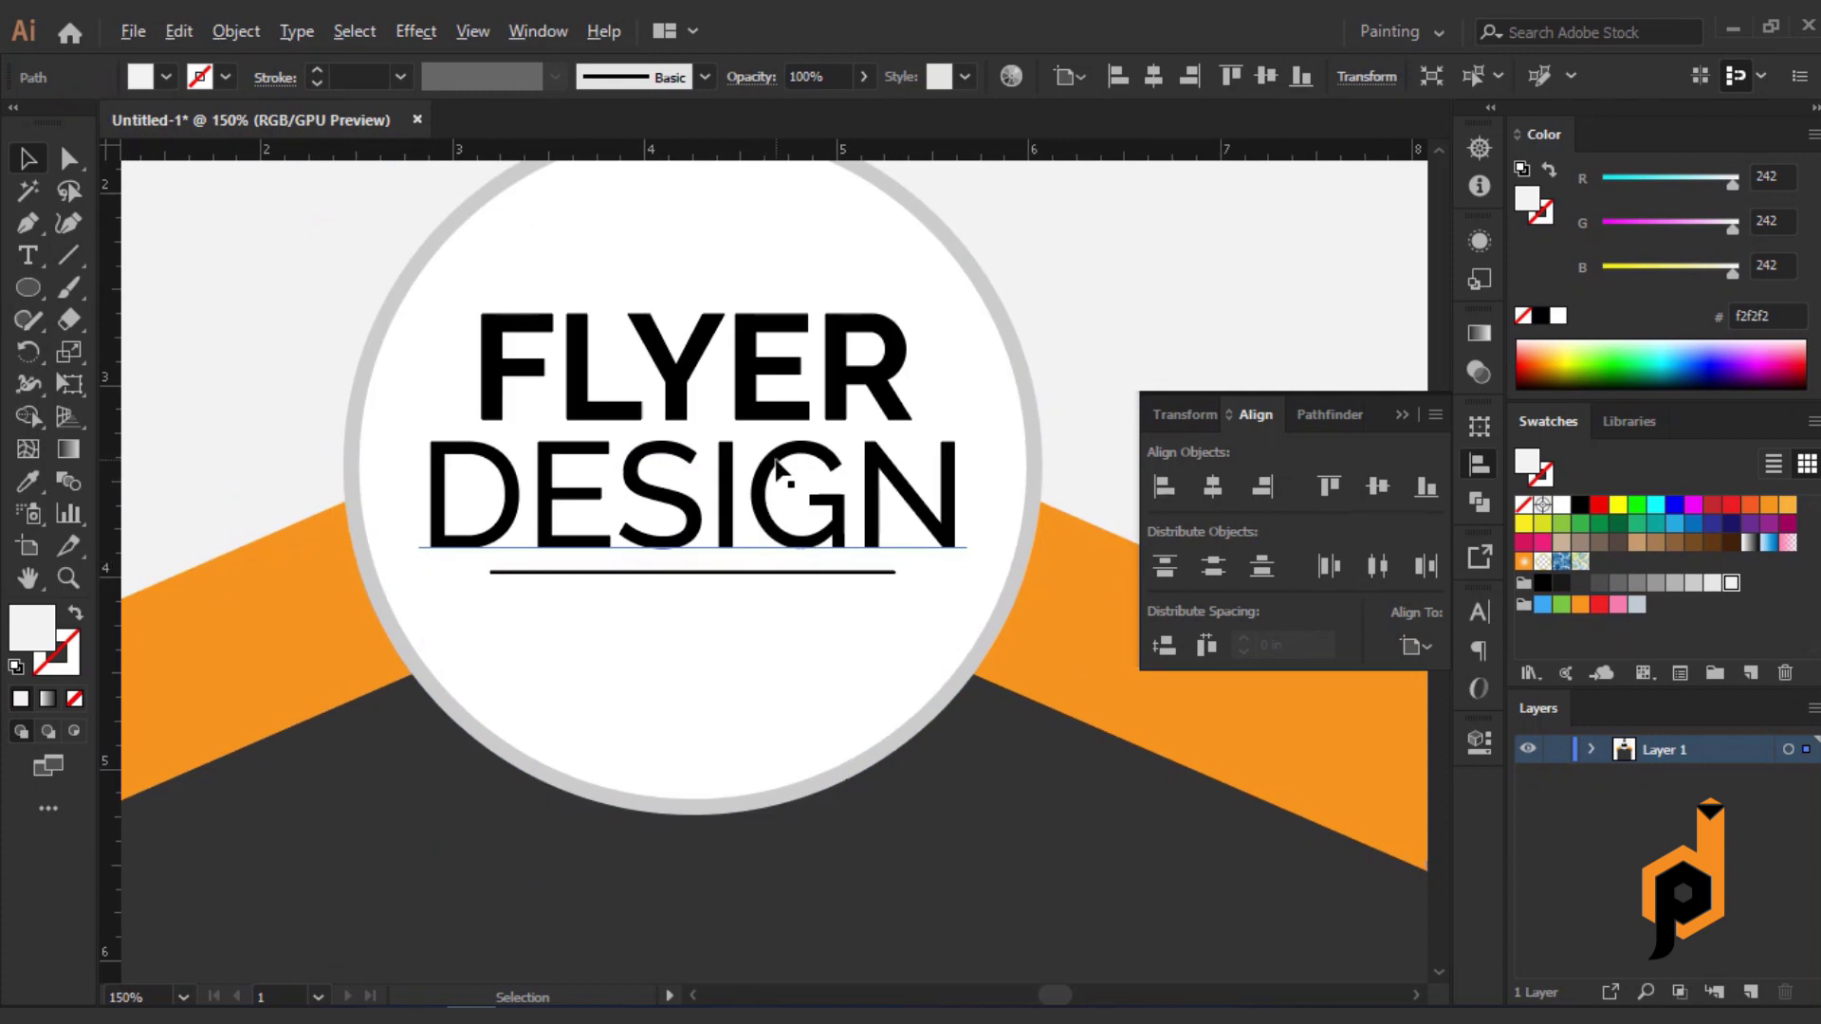
{"action": "left_click_drag", "start_coordinate": [776, 464], "coordinate": [766, 615]}
{"action": "double_click", "coordinate": [724, 622]}
{"action": "key", "text": "ctrl+a"}
{"action": "key", "text": "alt+Tab"}
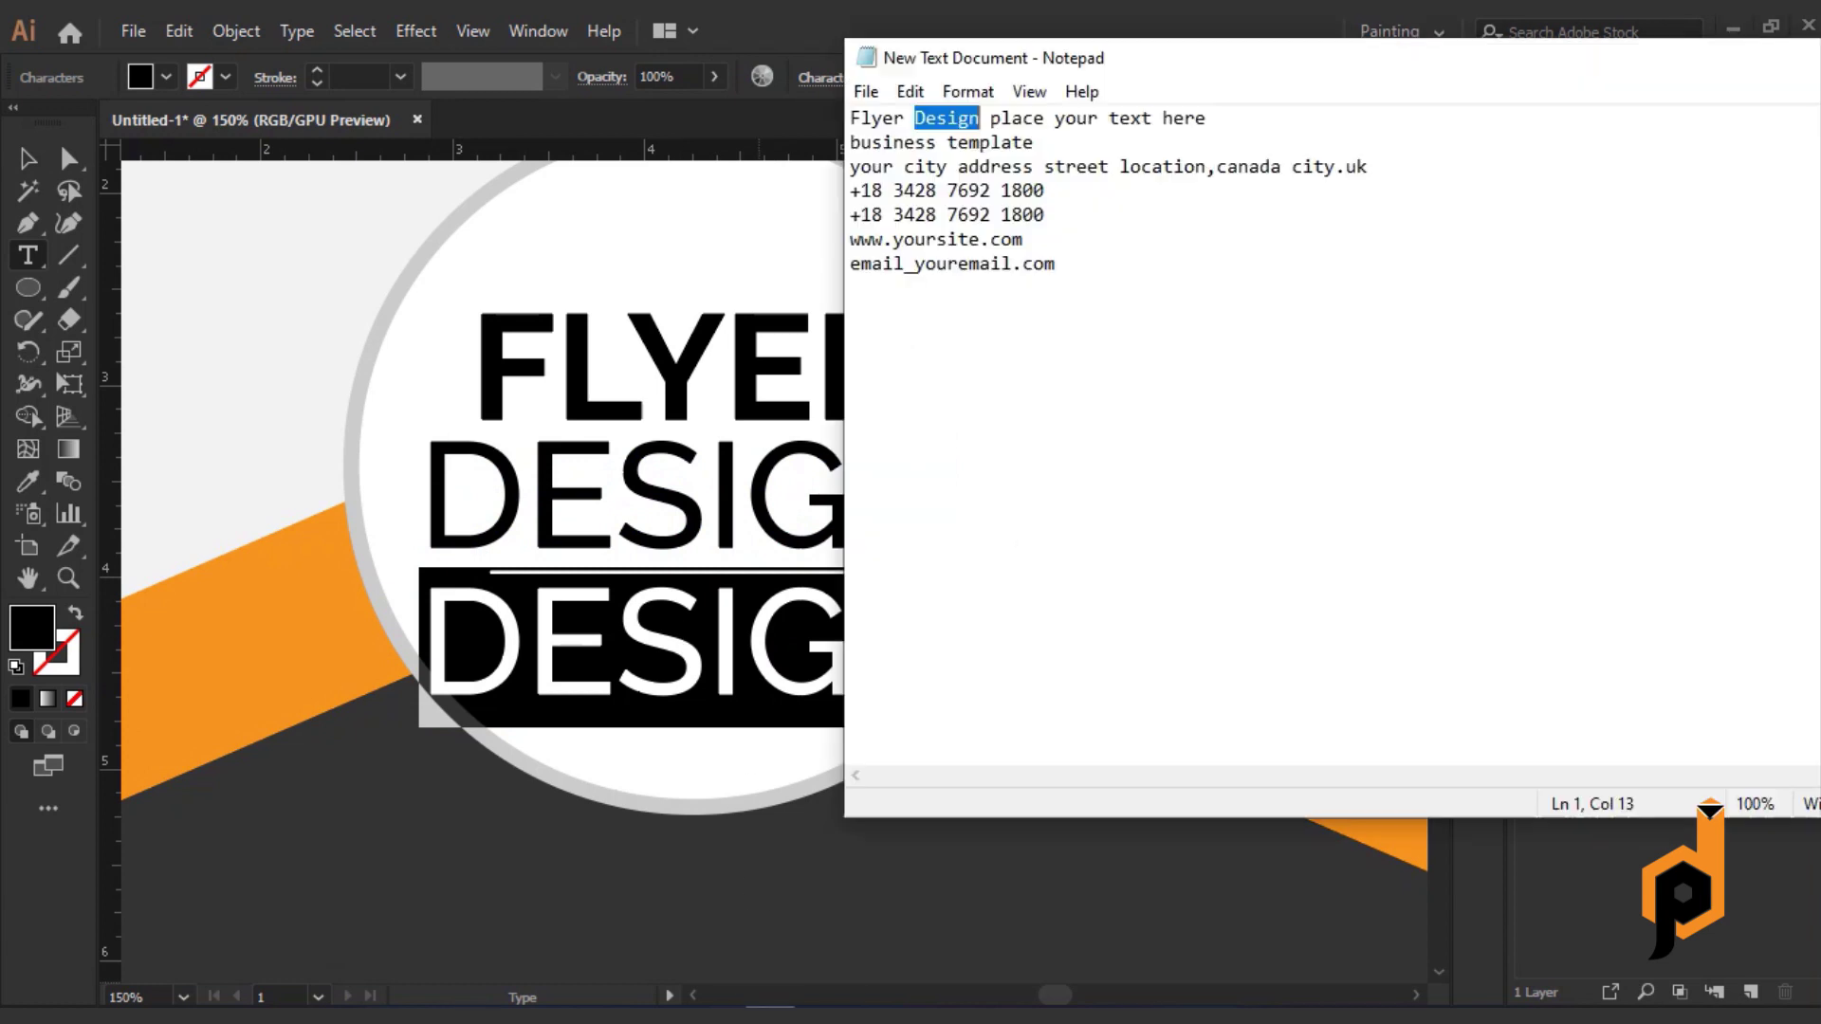
{"action": "left_click_drag", "start_coordinate": [992, 120], "coordinate": [1206, 126]}
{"action": "right_click", "coordinate": [1172, 125]}
{"action": "left_click", "coordinate": [1227, 214]}
{"action": "left_click", "coordinate": [636, 662]}
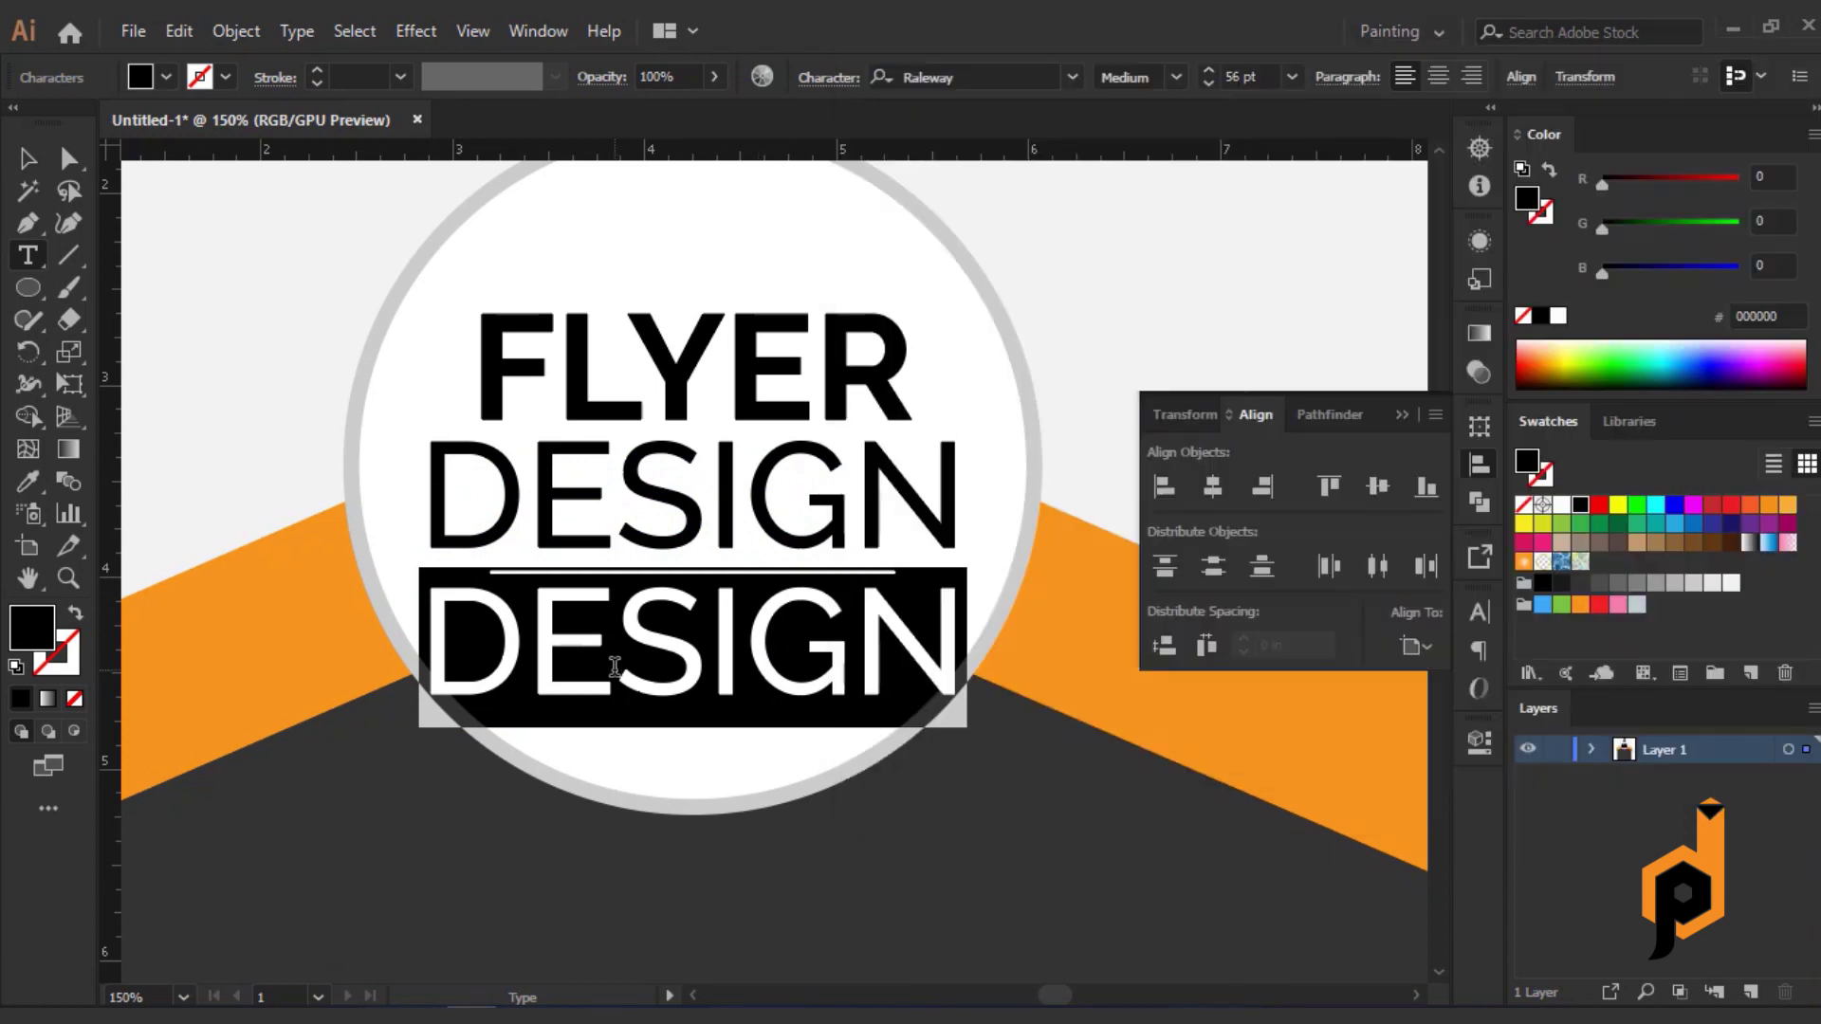
{"action": "key", "text": "ctrl+v"}
{"action": "key", "text": "Escape"}
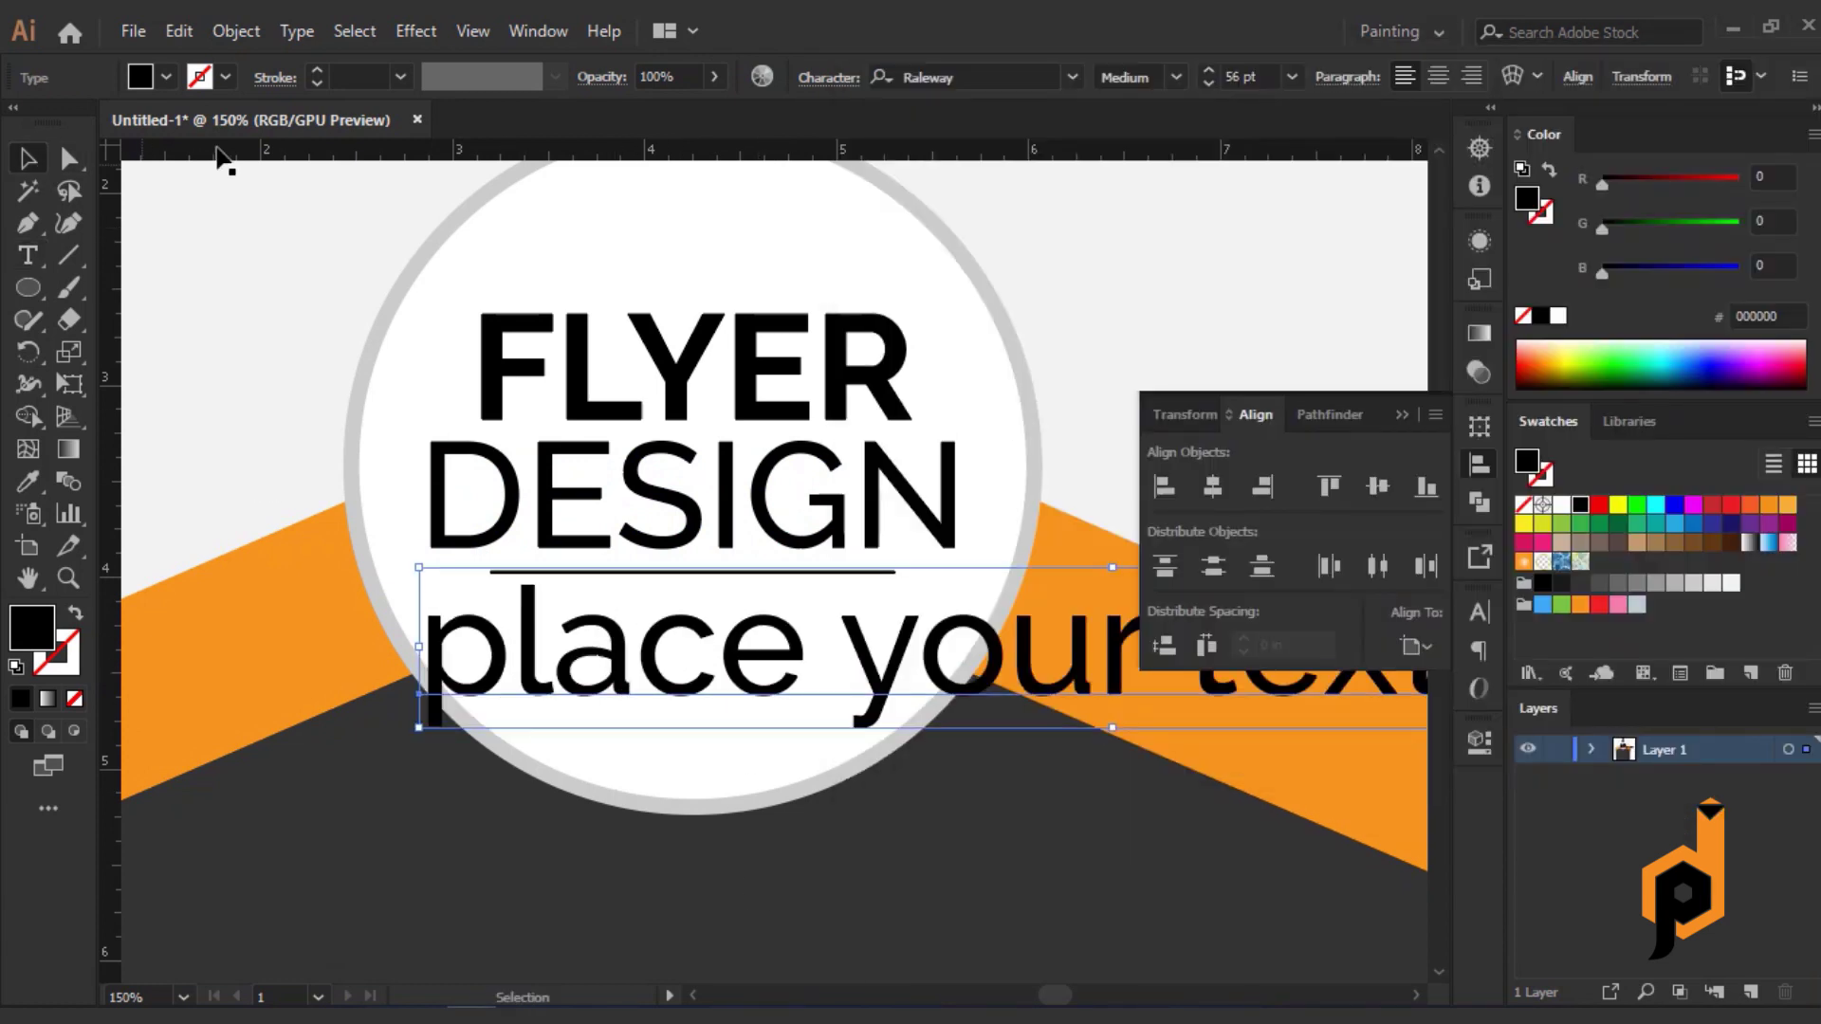
Convert the "place your text here" text to title case.
{"action": "left_click", "coordinate": [297, 31]}
{"action": "mouse_move", "coordinate": [432, 448]}
{"action": "left_click", "coordinate": [756, 503]}
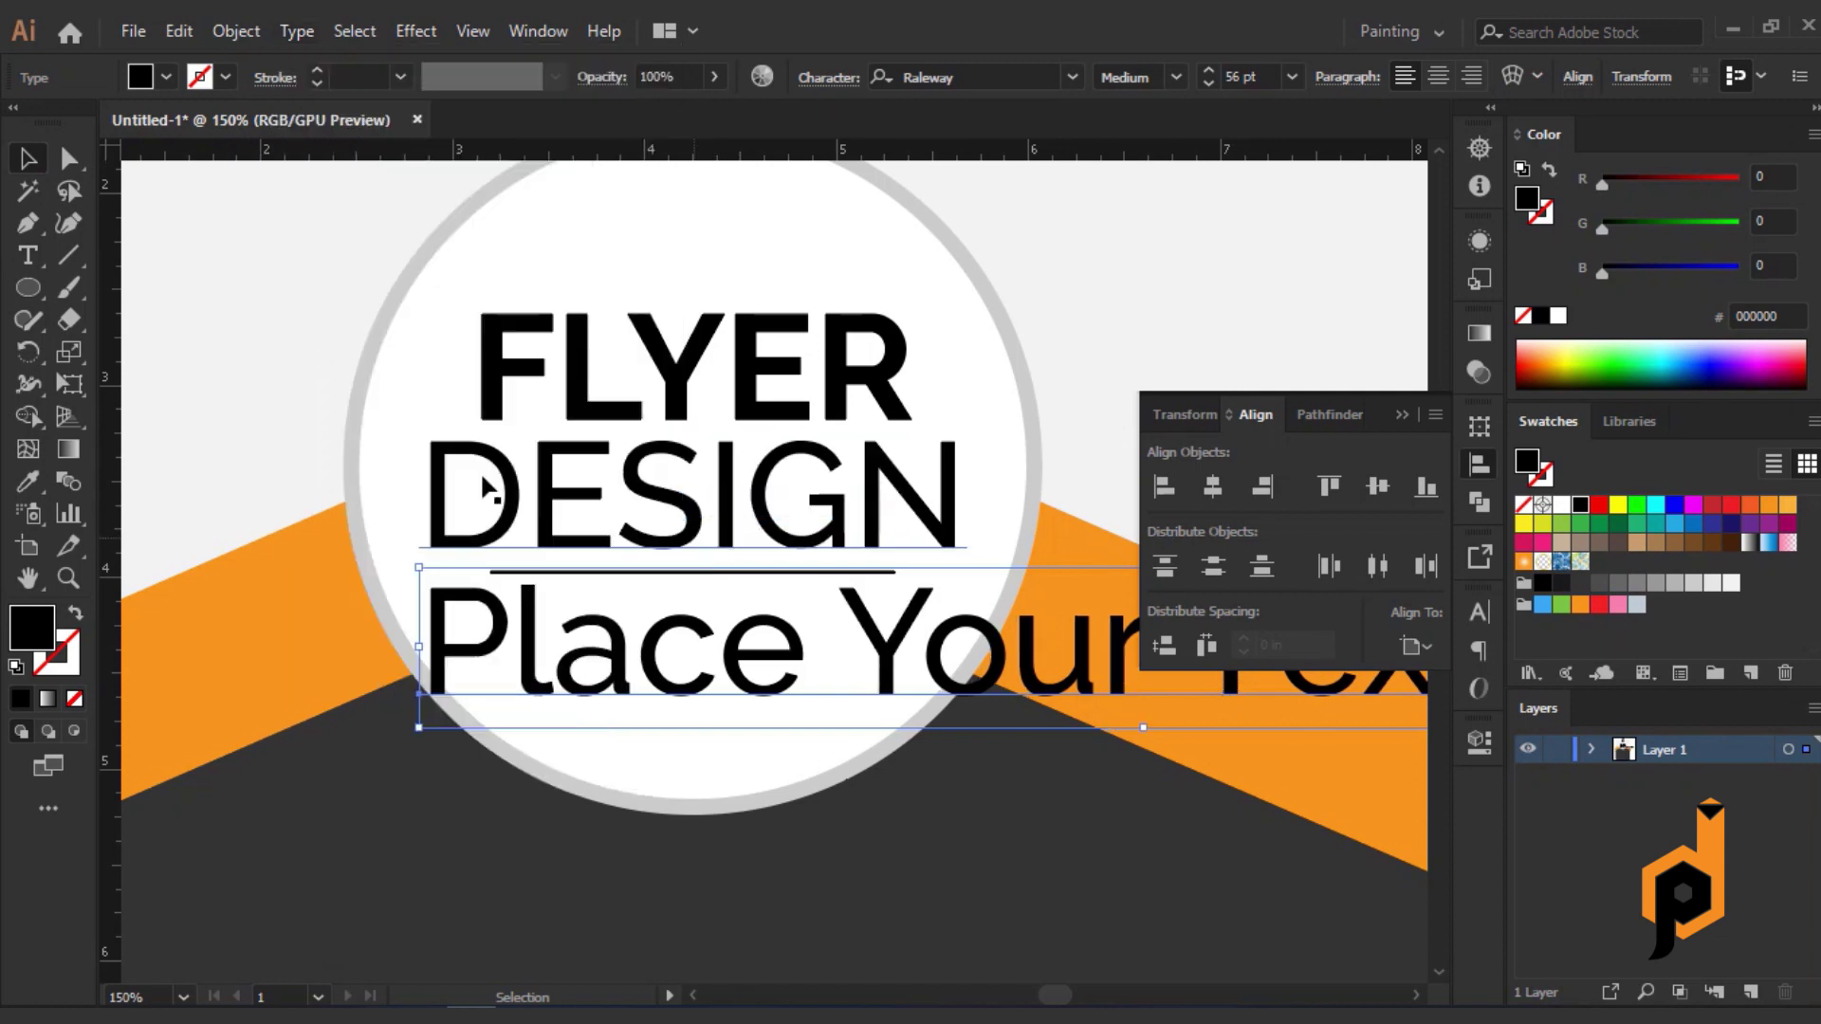
Set the "Place Your Text Here" text to 15 pt and move it directly beneath the horizontal line.
{"action": "left_click", "coordinate": [1291, 77]}
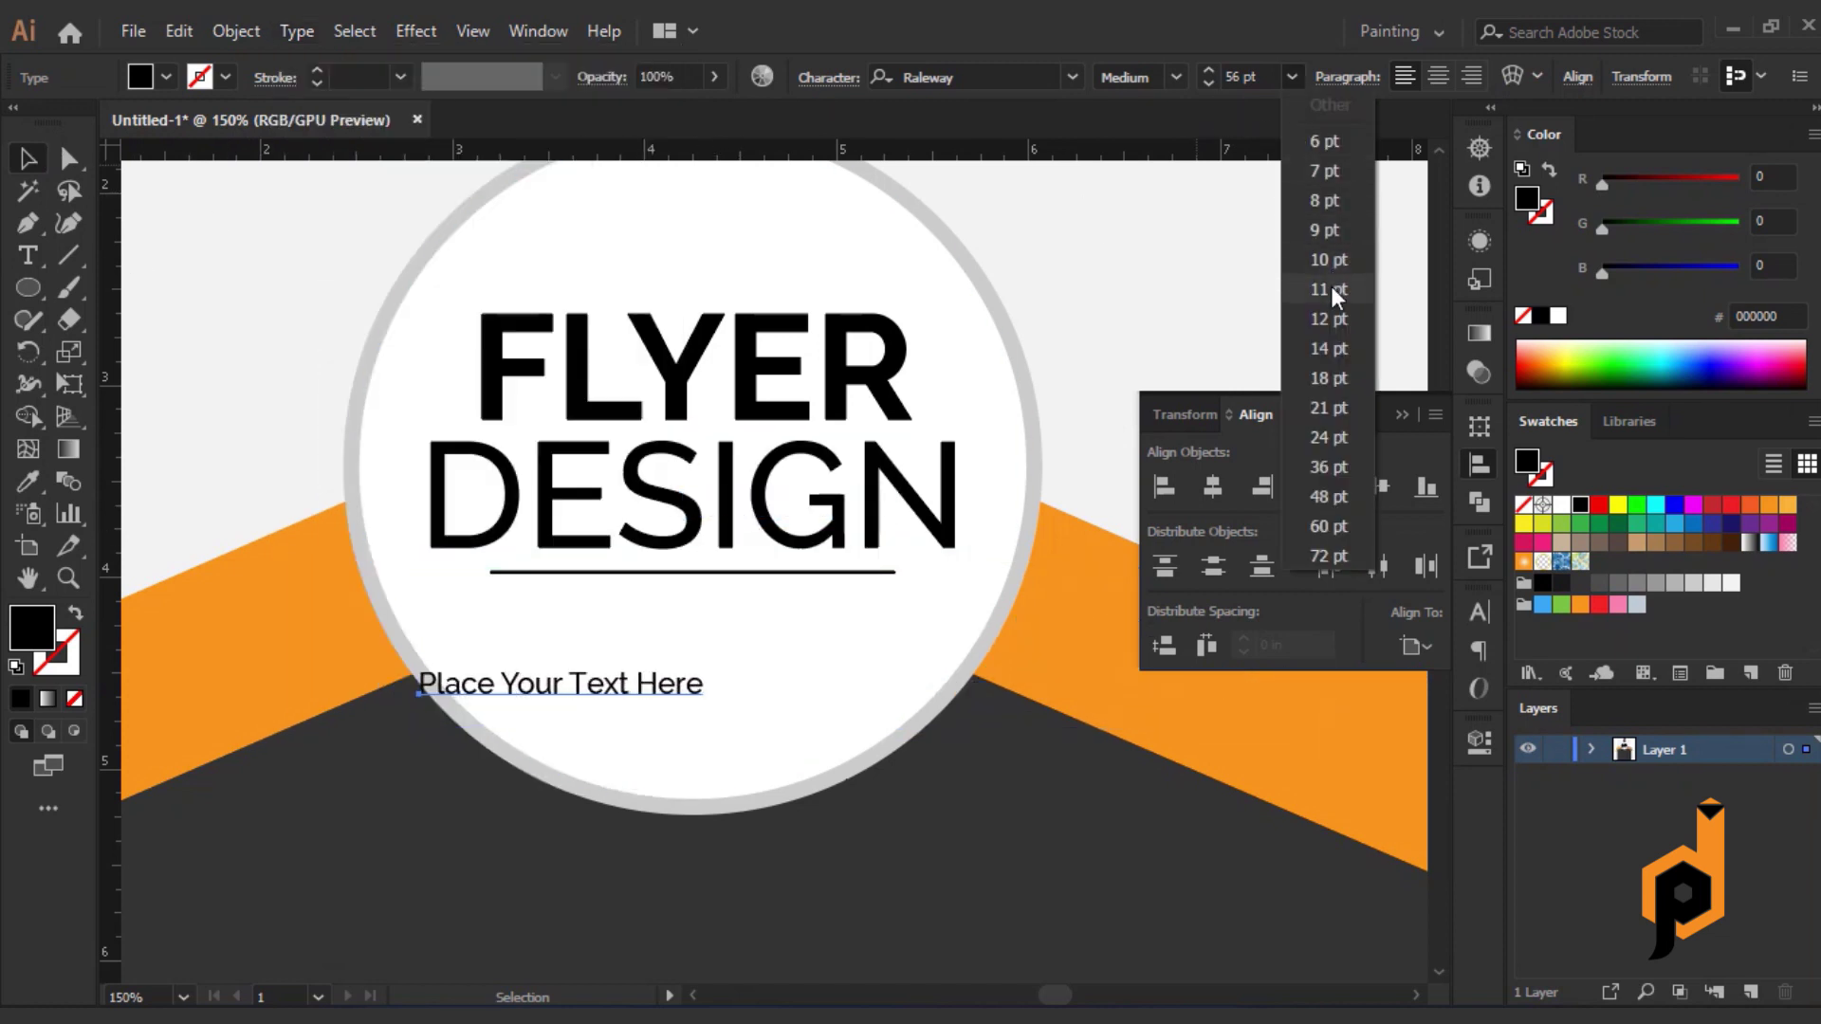
{"action": "left_click", "coordinate": [1330, 286]}
{"action": "left_click_drag", "start_coordinate": [615, 683], "coordinate": [737, 600]}
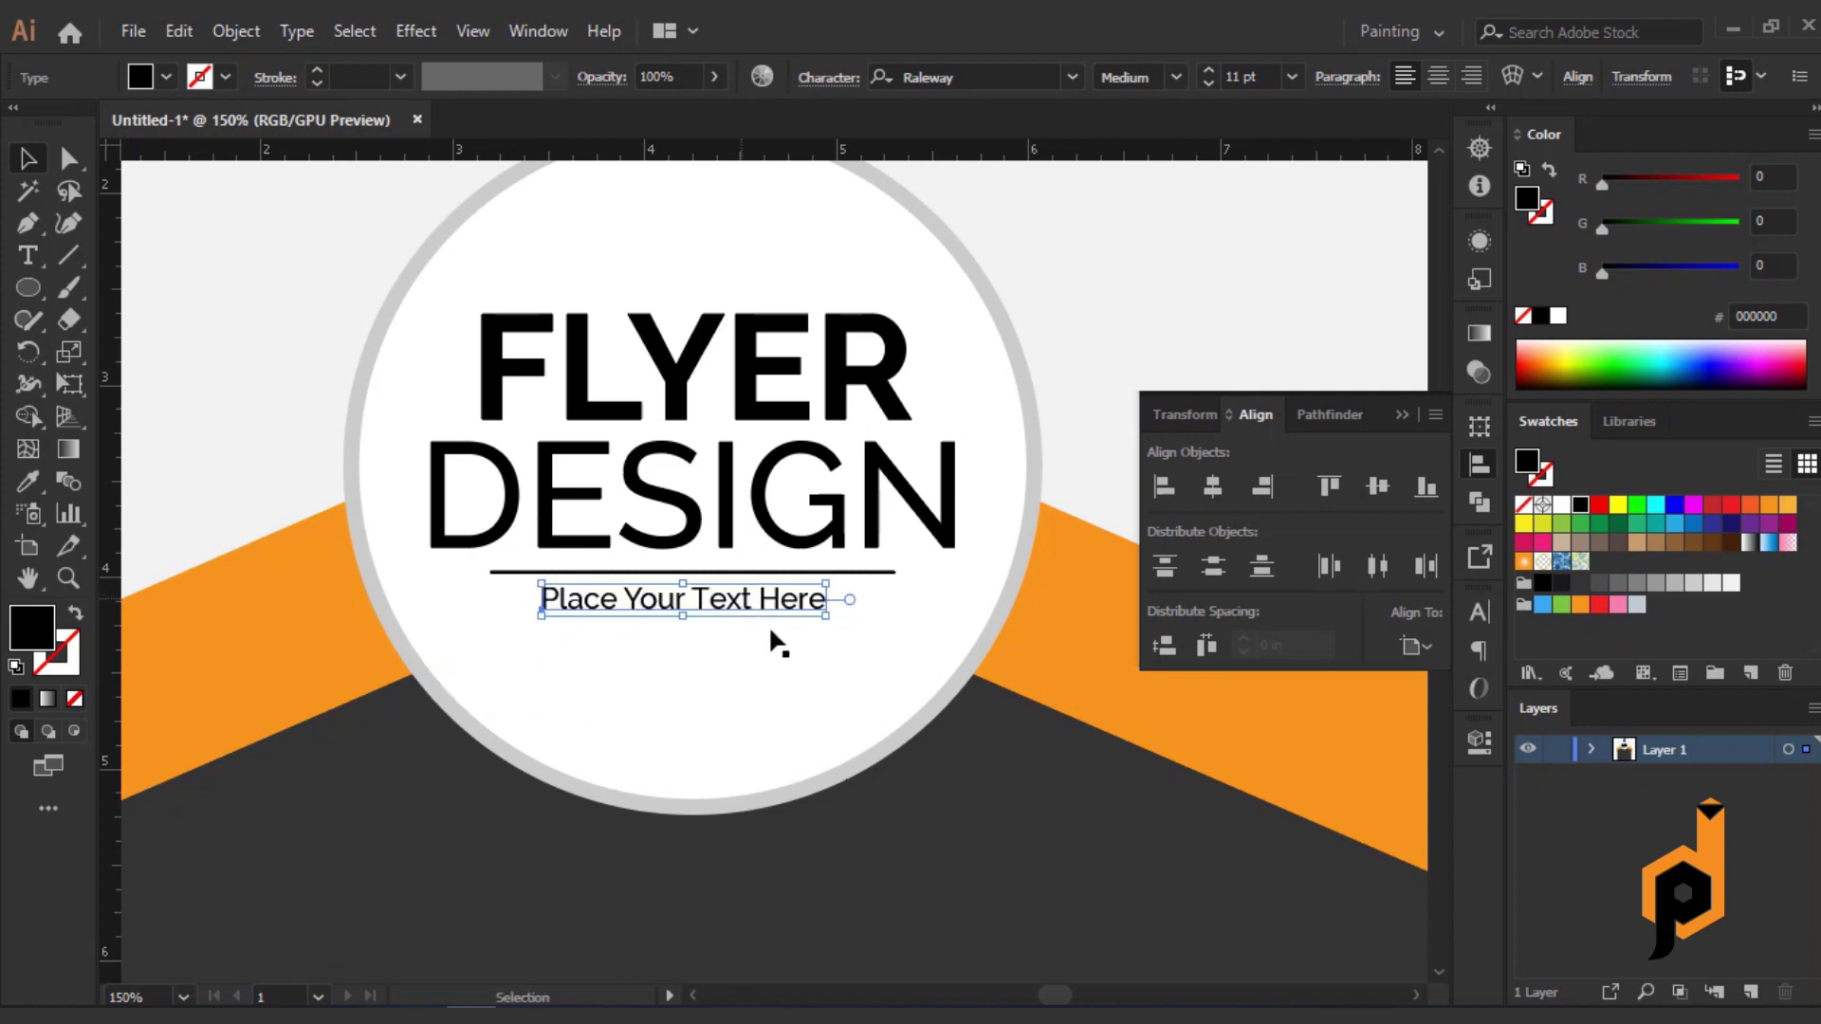
{"action": "left_click", "coordinate": [1292, 77]}
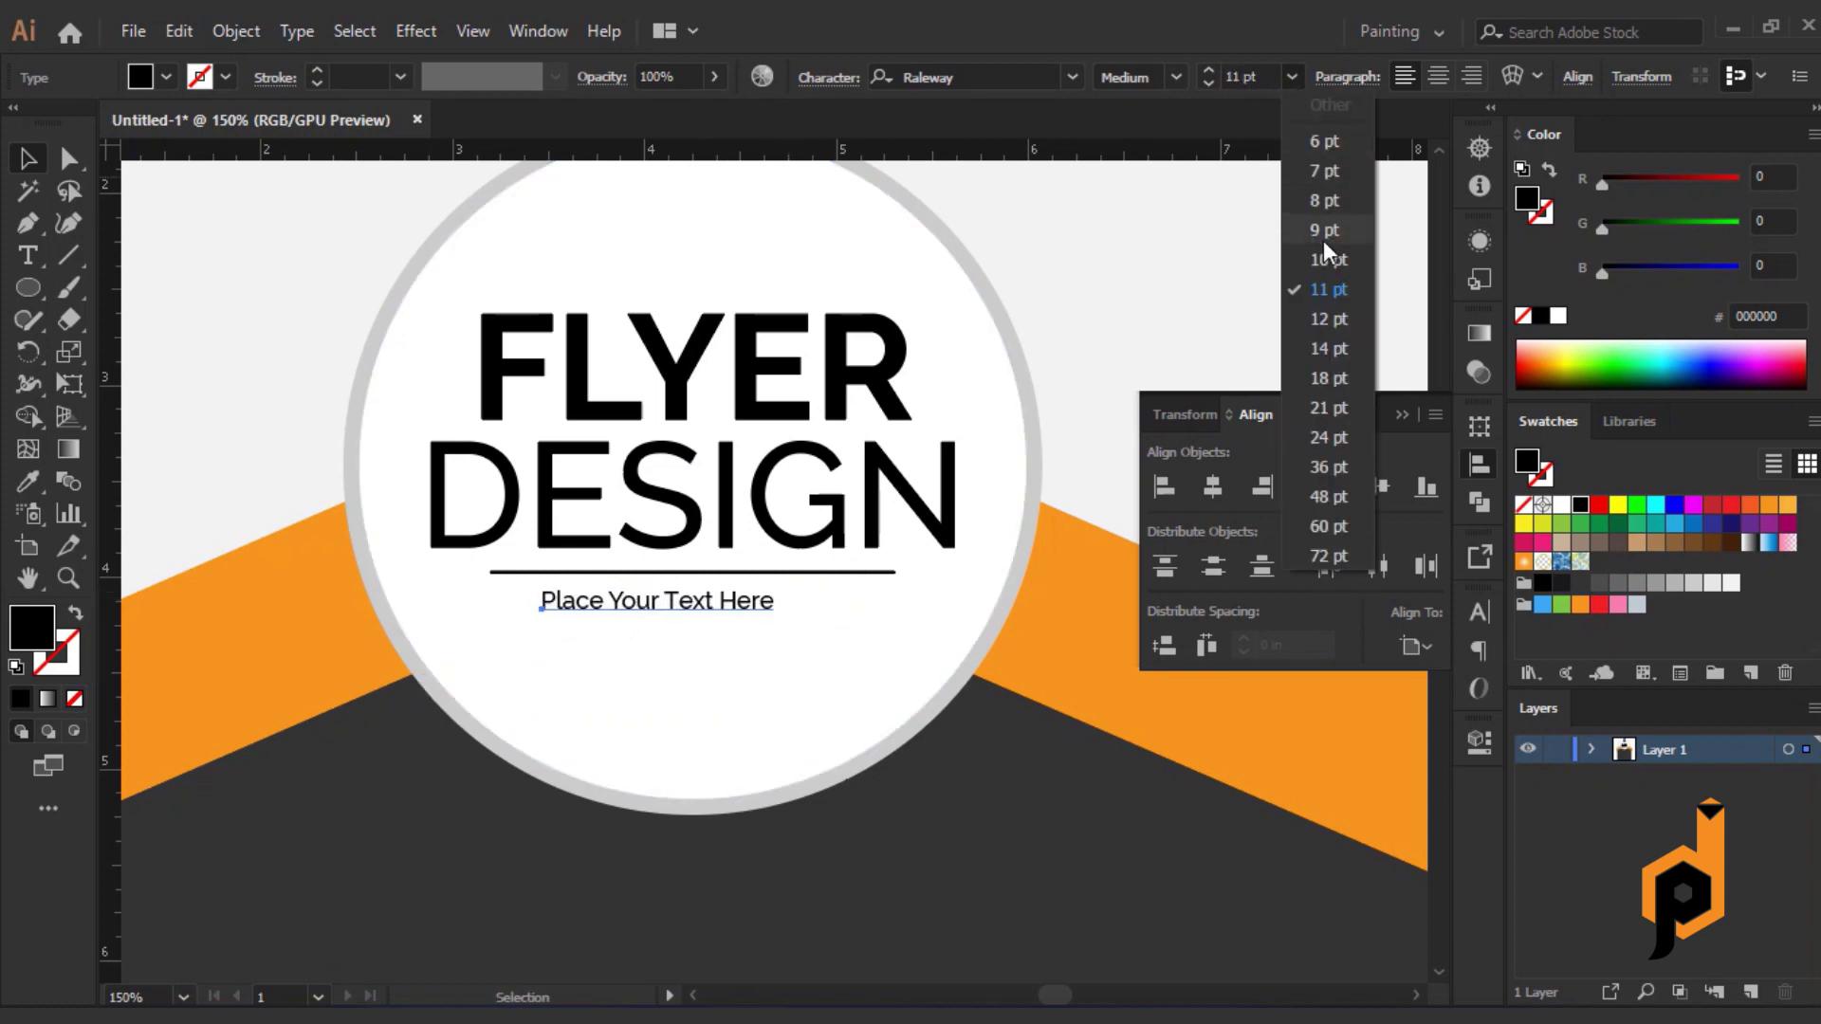
{"action": "left_click", "coordinate": [1320, 339]}
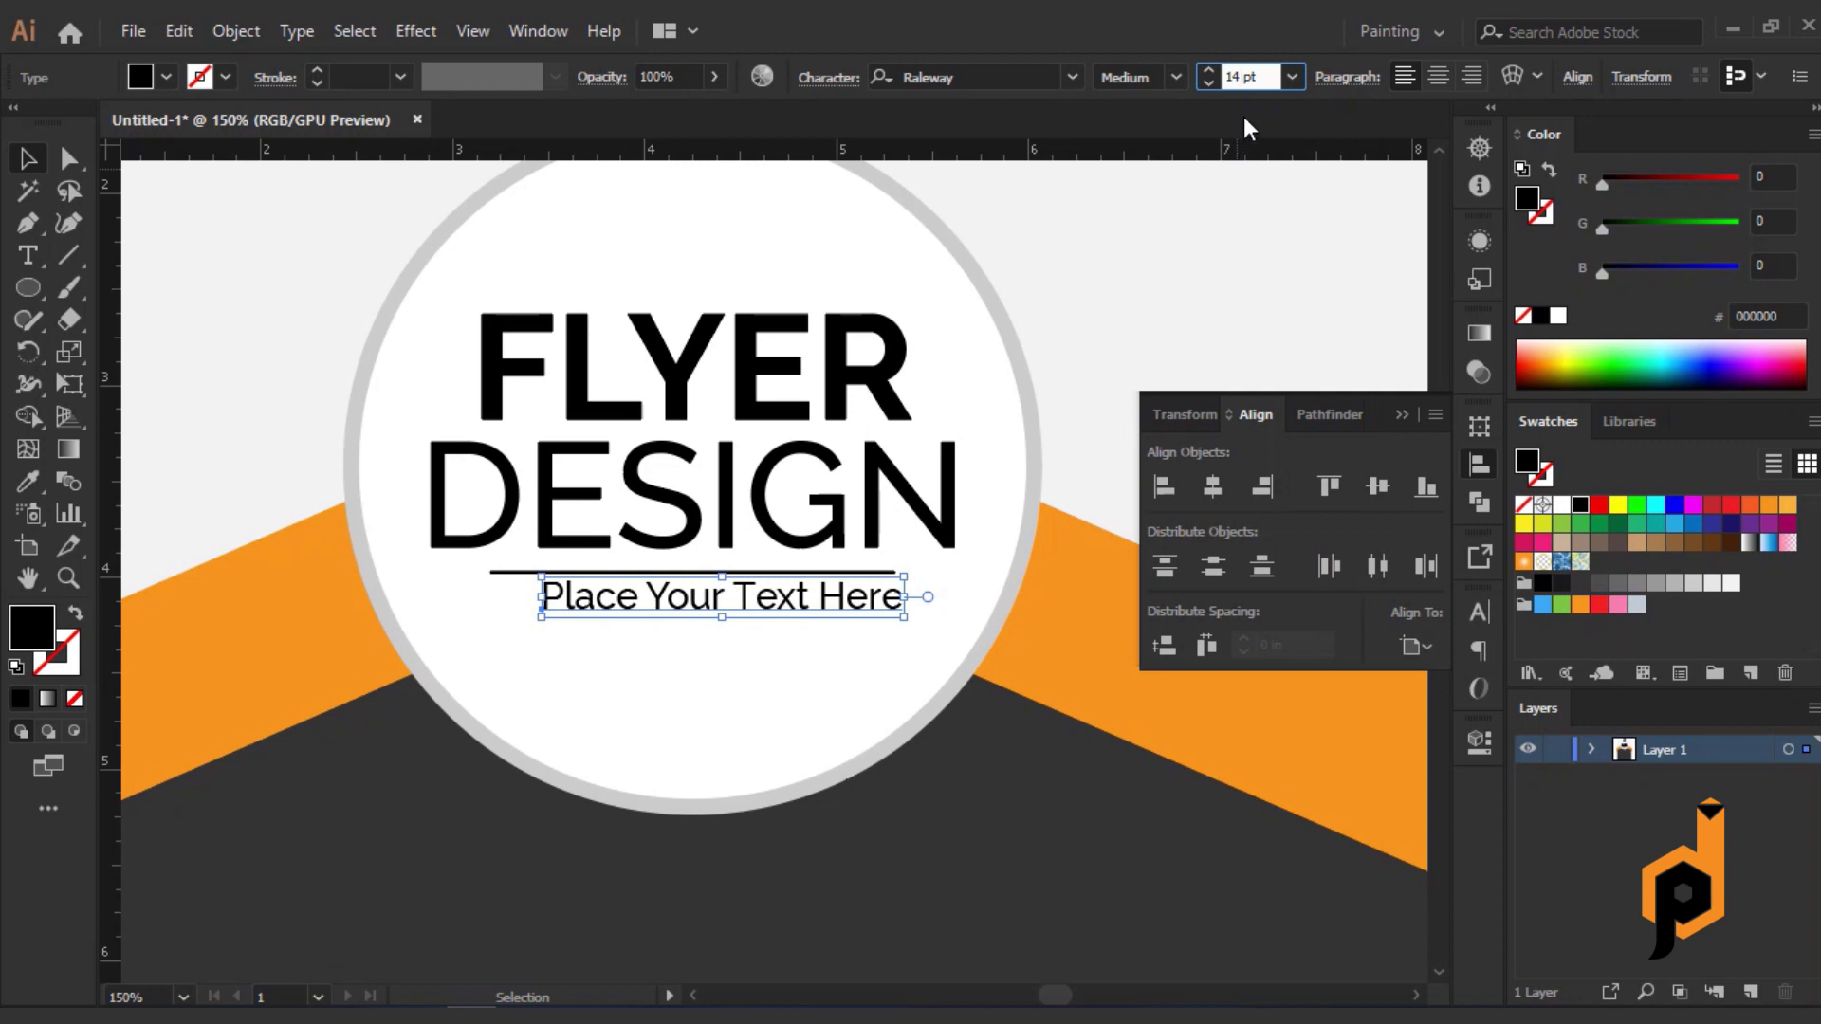
{"action": "left_click", "coordinate": [1208, 70]}
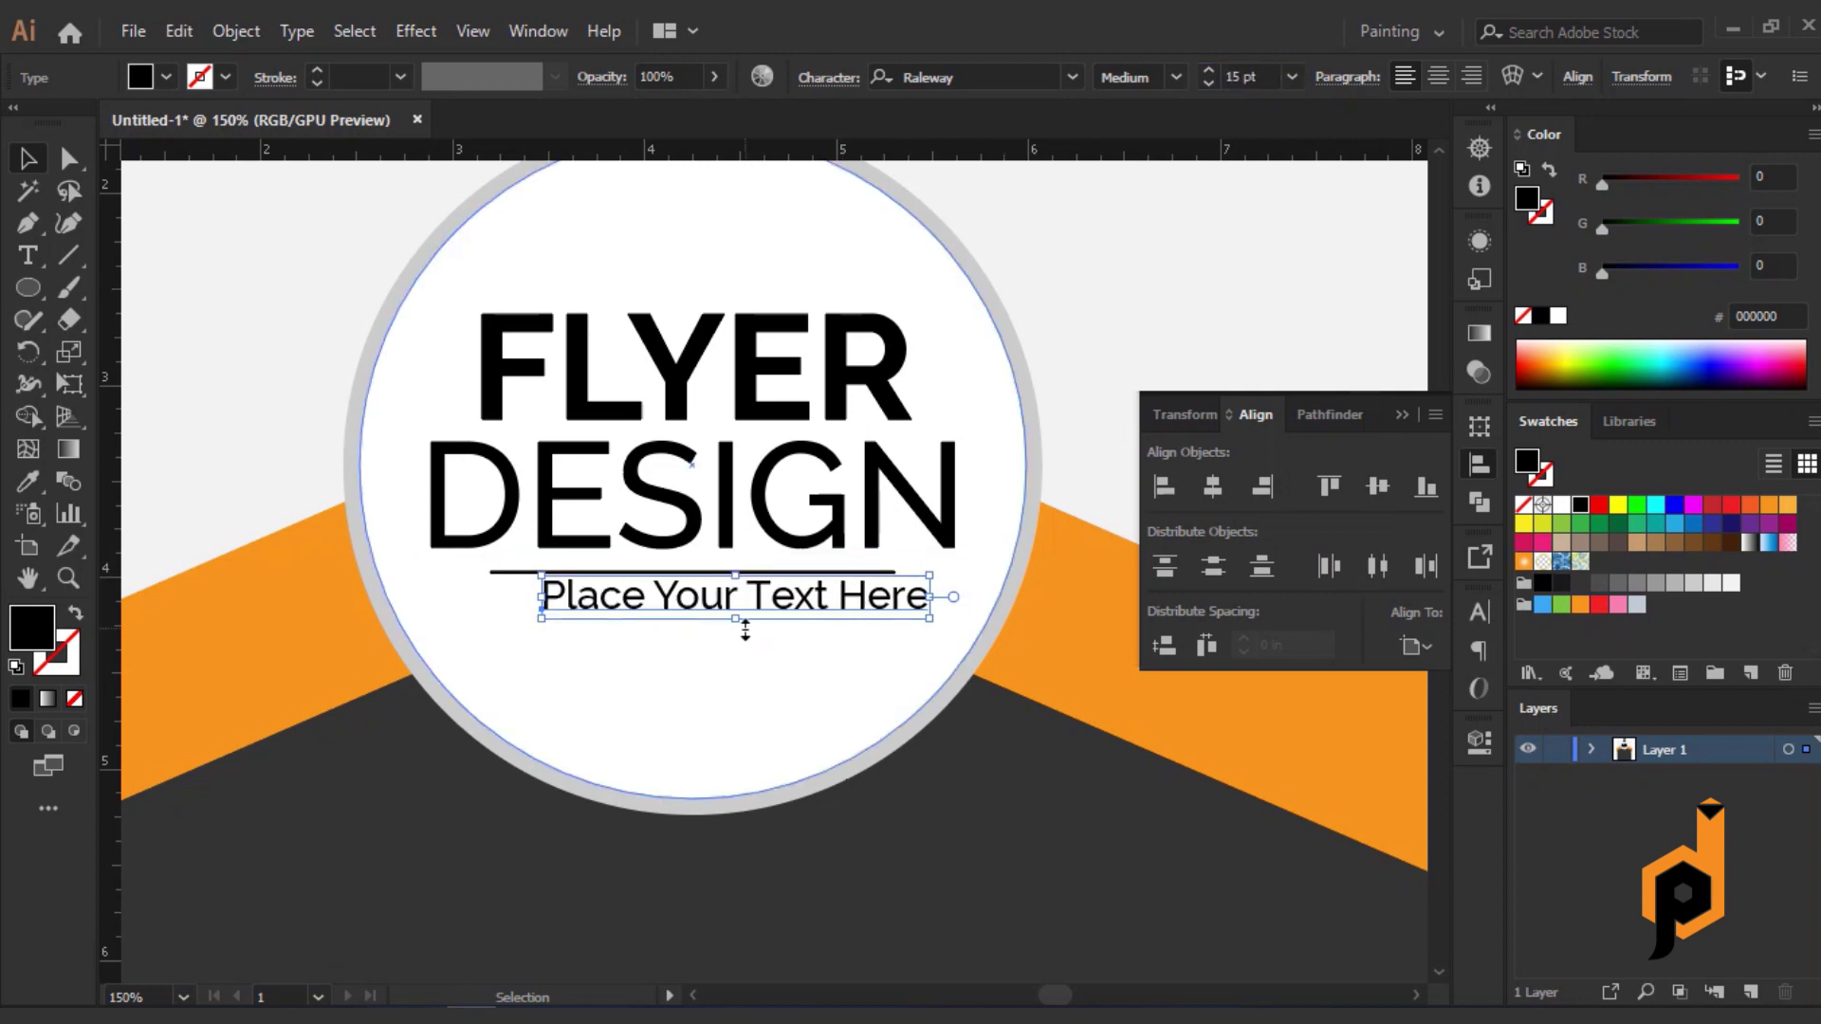
Centre "Place Your Text Here" horizontally under the DESIGN text and clear the selection.
{"action": "left_click", "coordinate": [681, 529], "text": "shift"}
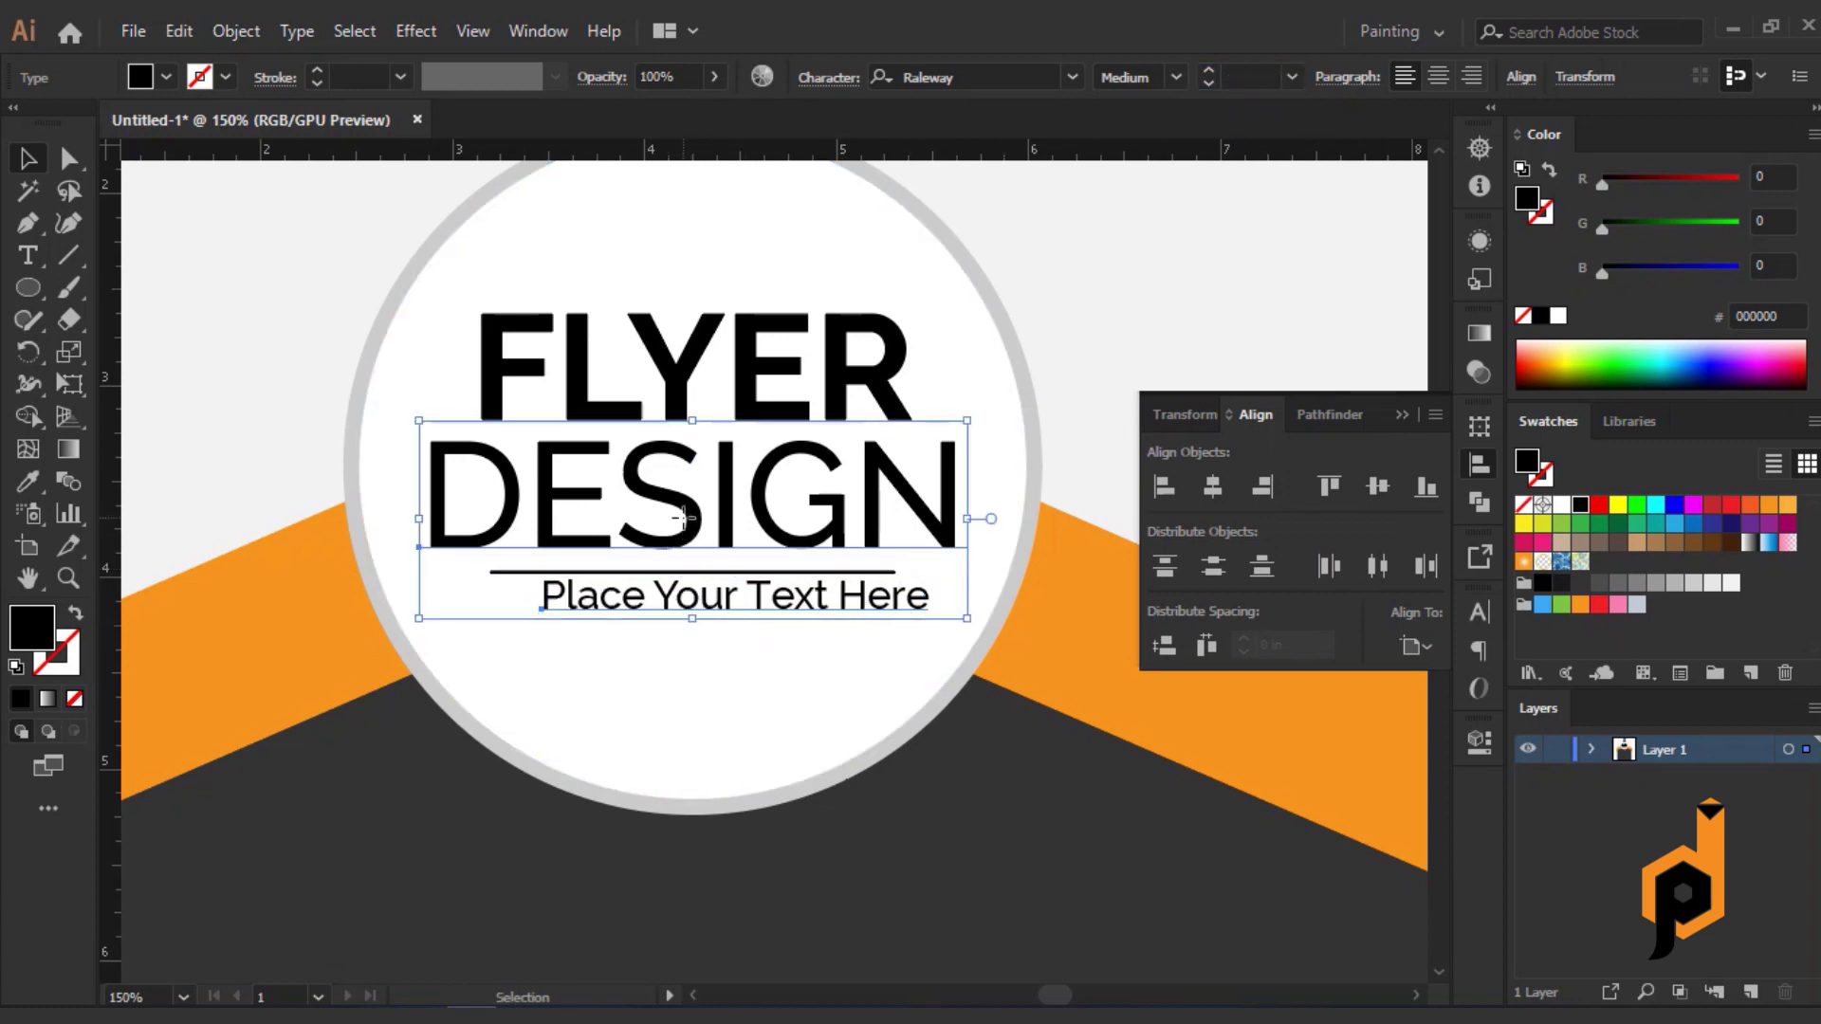
{"action": "left_click", "coordinate": [683, 517]}
{"action": "left_click", "coordinate": [1212, 487]}
{"action": "left_click", "coordinate": [866, 823]}
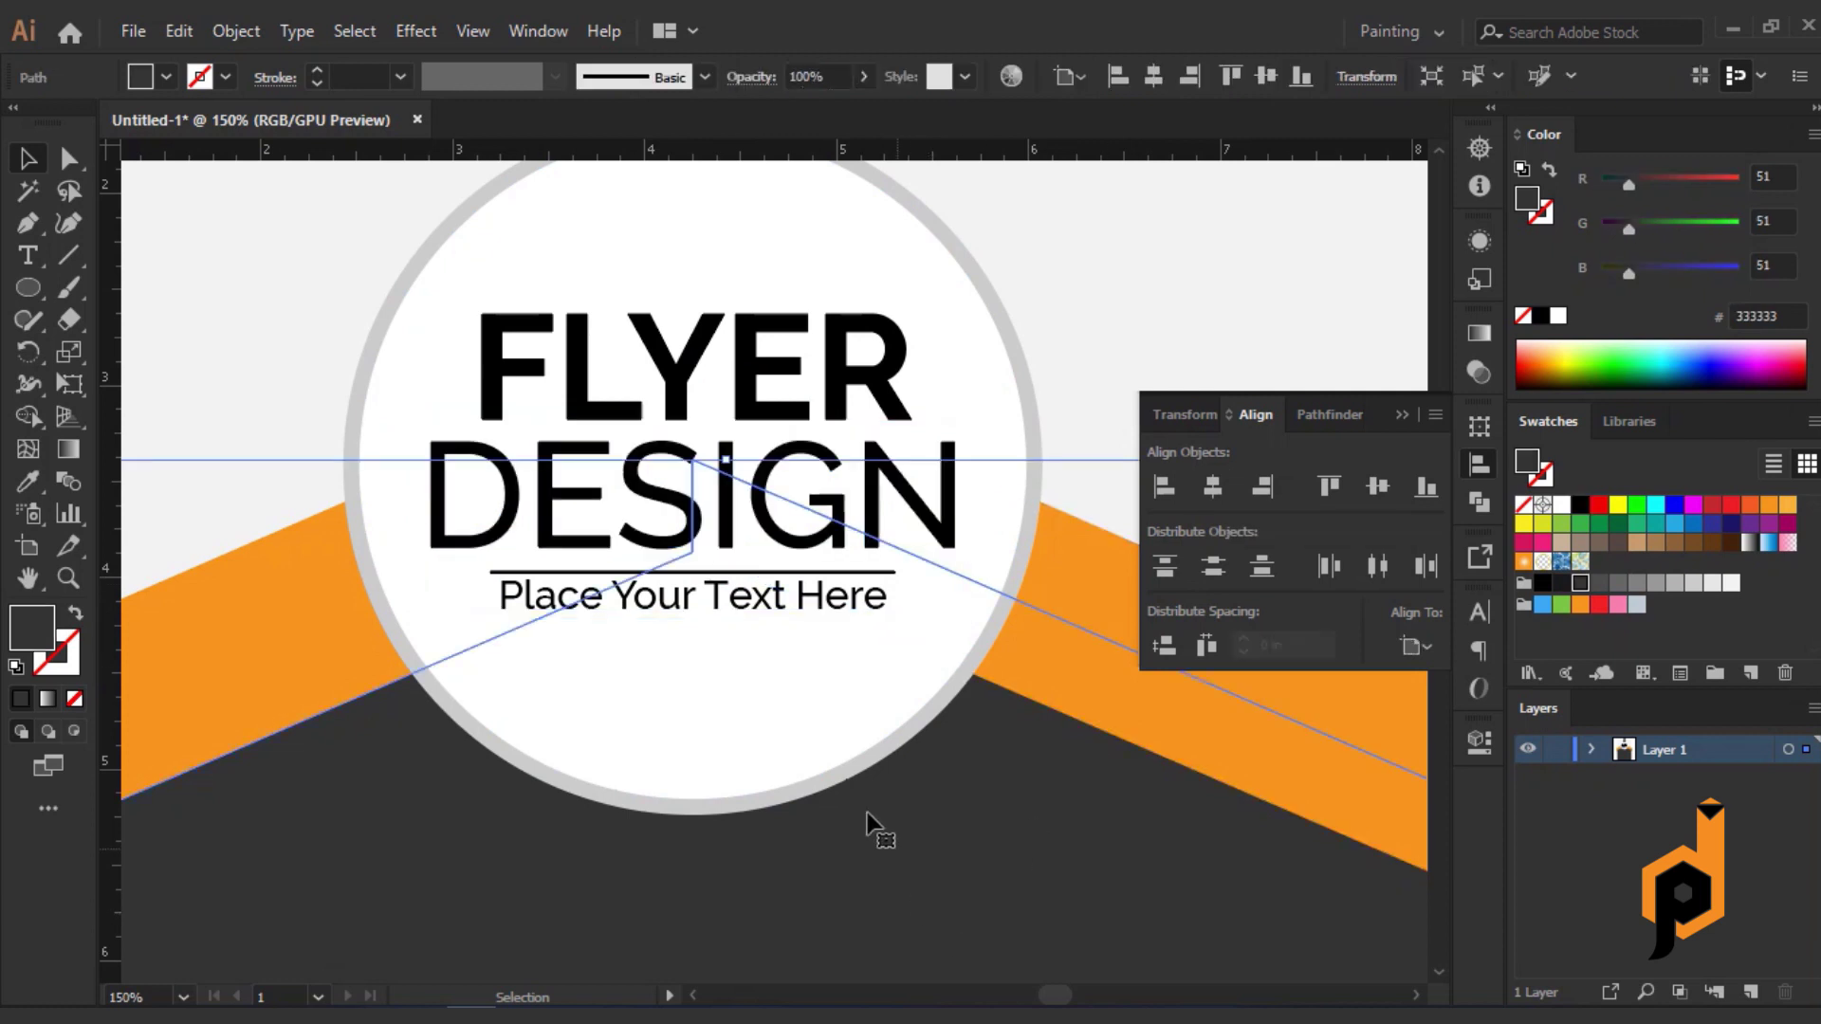
{"action": "left_click", "coordinate": [1101, 320]}
Nudge "Place Your Text Here" slightly down to add space below the horizontal line.
{"action": "scroll", "coordinate": [645, 592], "scroll_direction": "up", "scroll_amount": 2}
{"action": "left_click", "coordinate": [702, 619]}
{"action": "key", "text": "Down"}
{"action": "left_click", "coordinate": [775, 734]}
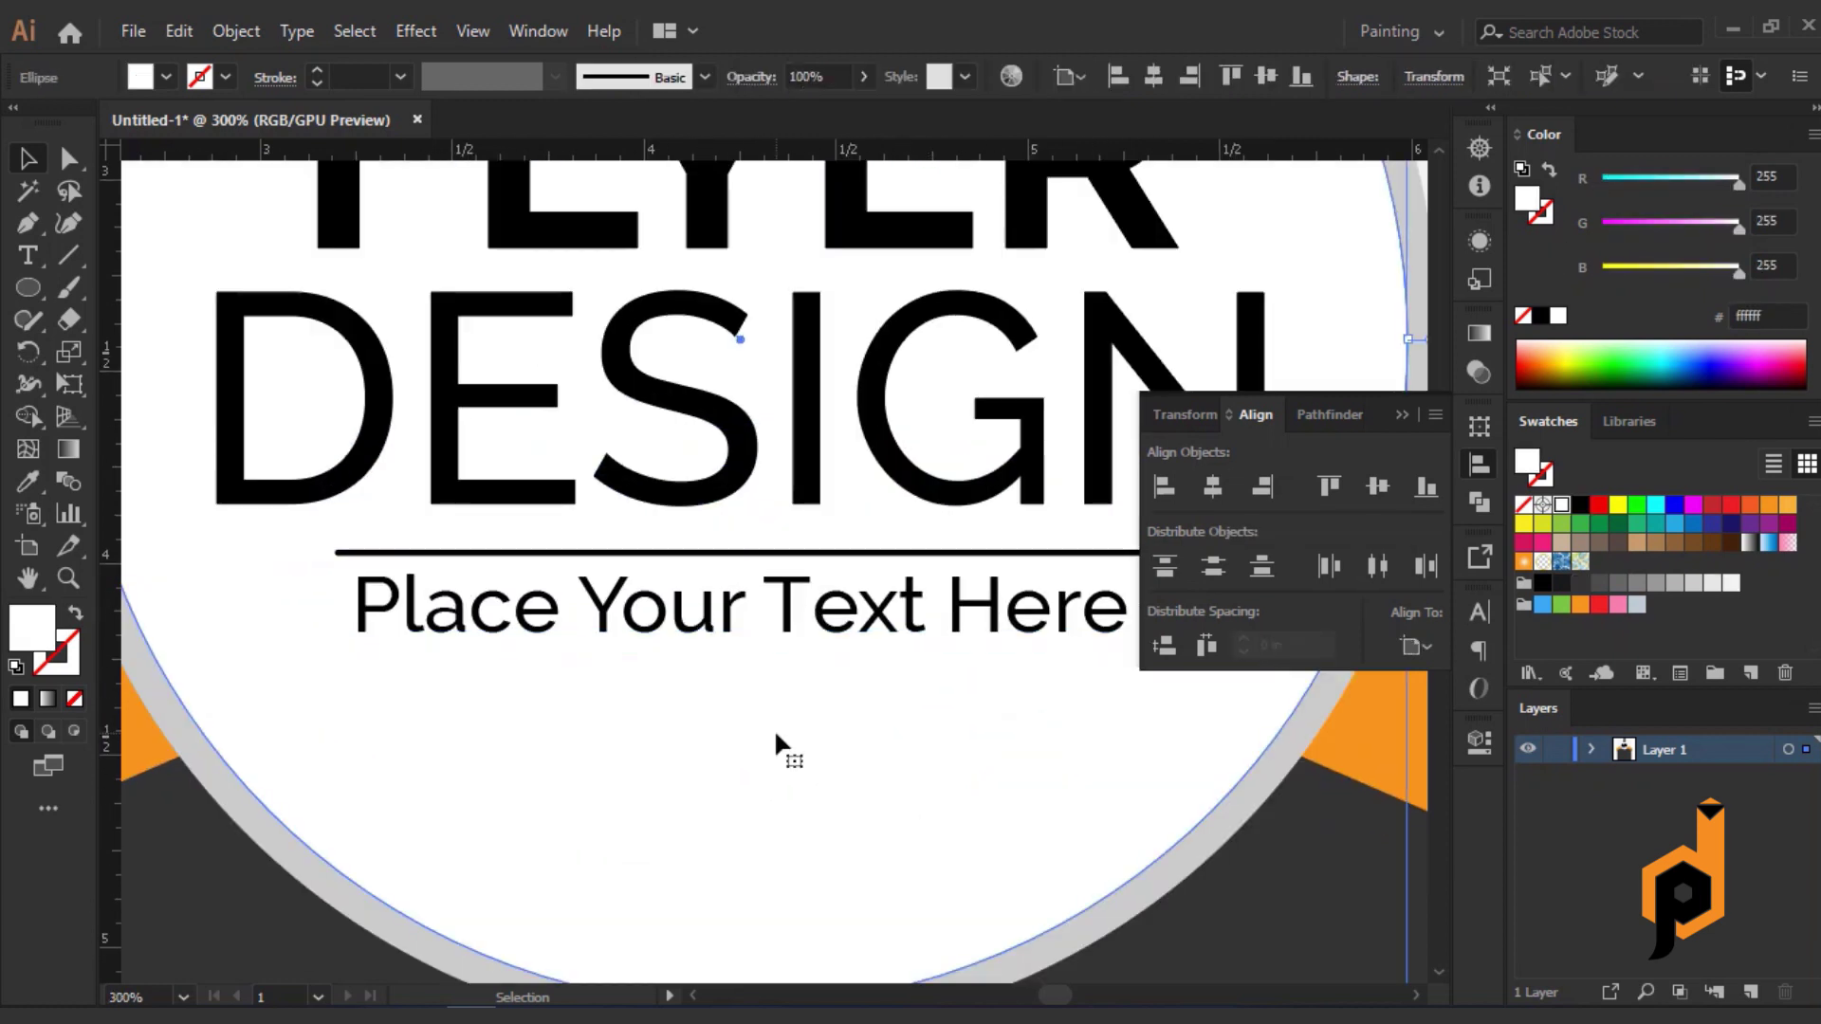
Add a text below "Place Your Text Here" reading "There are many variations of passages", copied from lipsum.com in the browser.
{"action": "scroll", "coordinate": [787, 744], "scroll_direction": "down", "scroll_amount": 1}
{"action": "scroll", "coordinate": [793, 664], "scroll_direction": "down", "scroll_amount": 2}
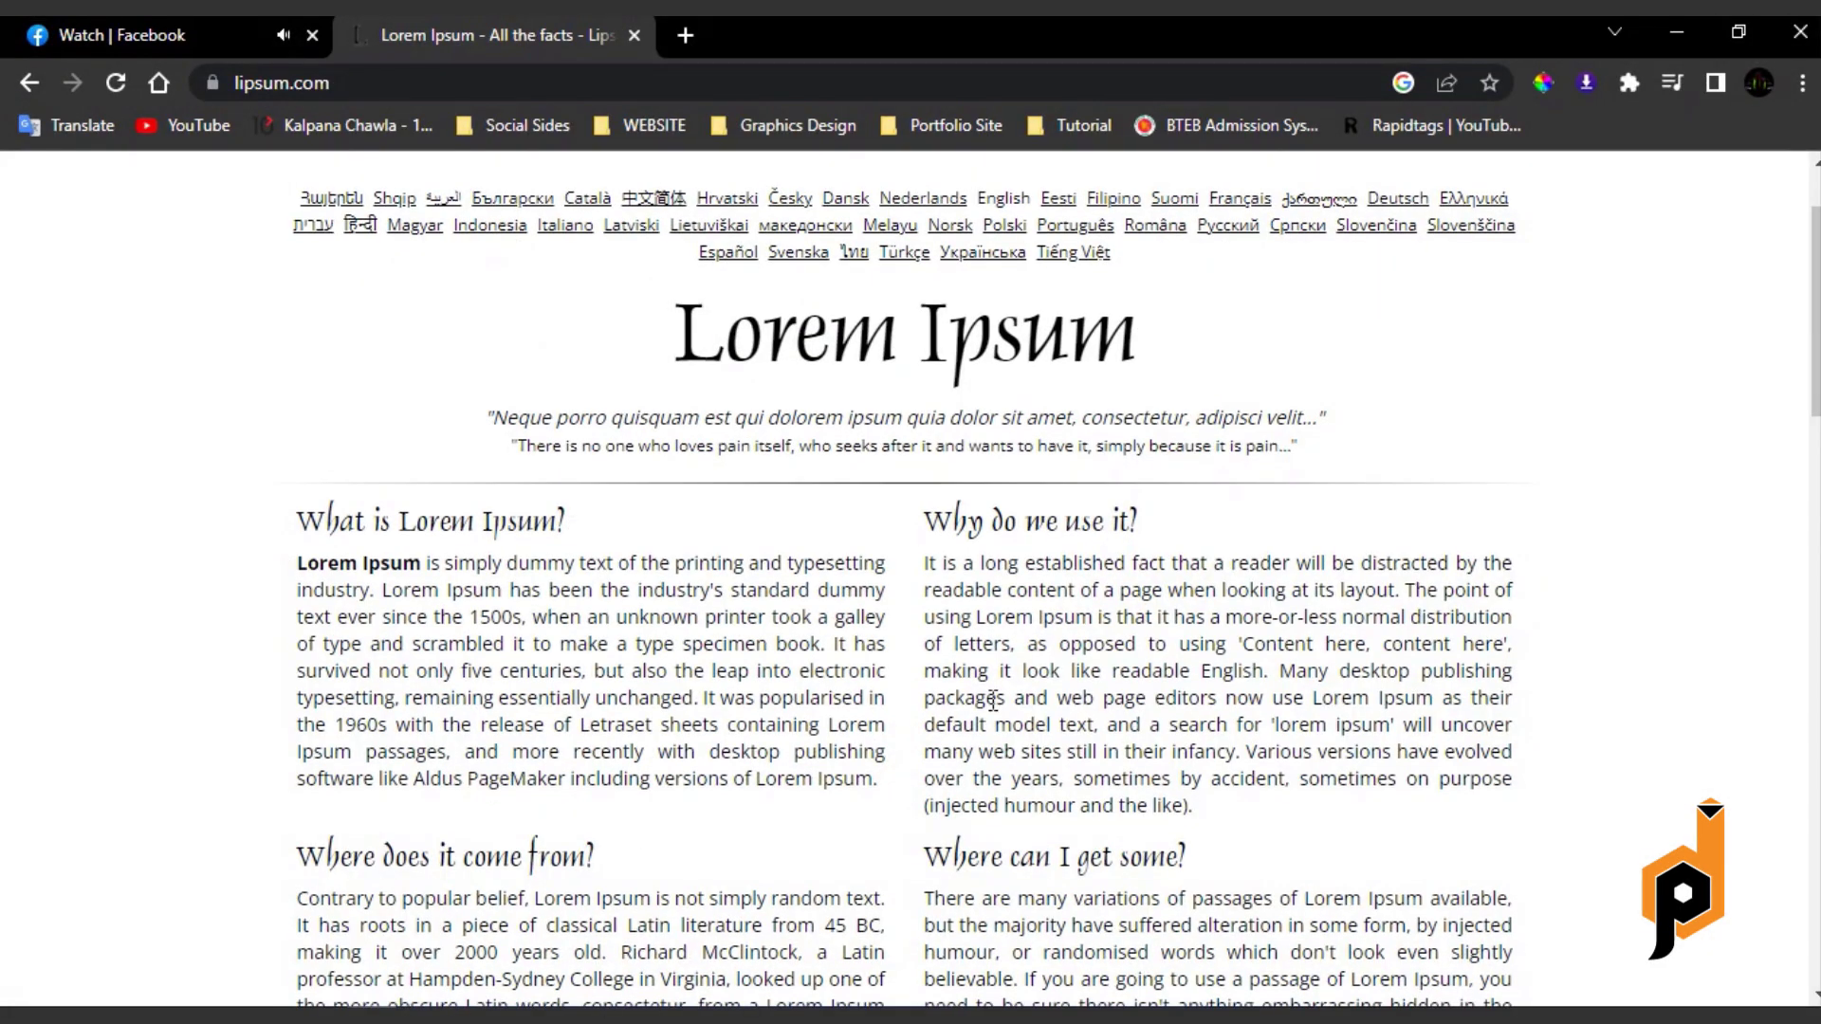
{"action": "scroll", "coordinate": [925, 650], "scroll_direction": "down", "scroll_amount": 3}
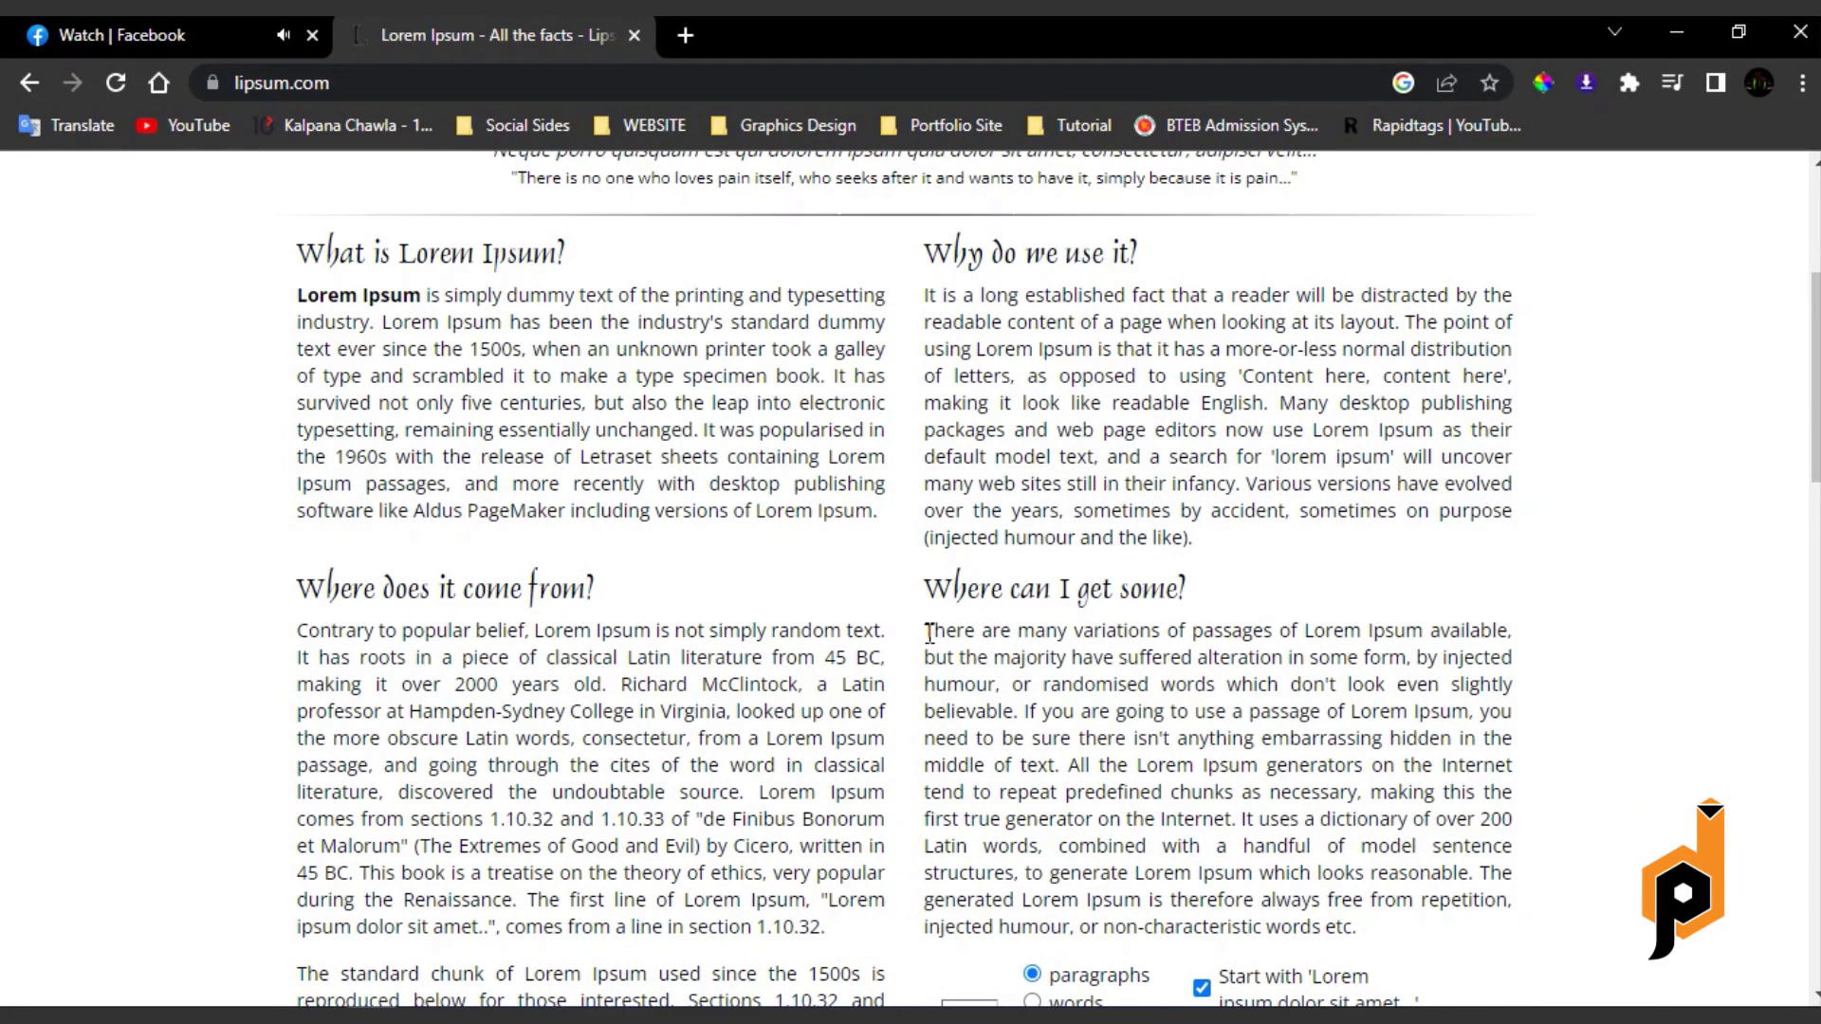
{"action": "left_click_drag", "start_coordinate": [929, 634], "coordinate": [1274, 637]}
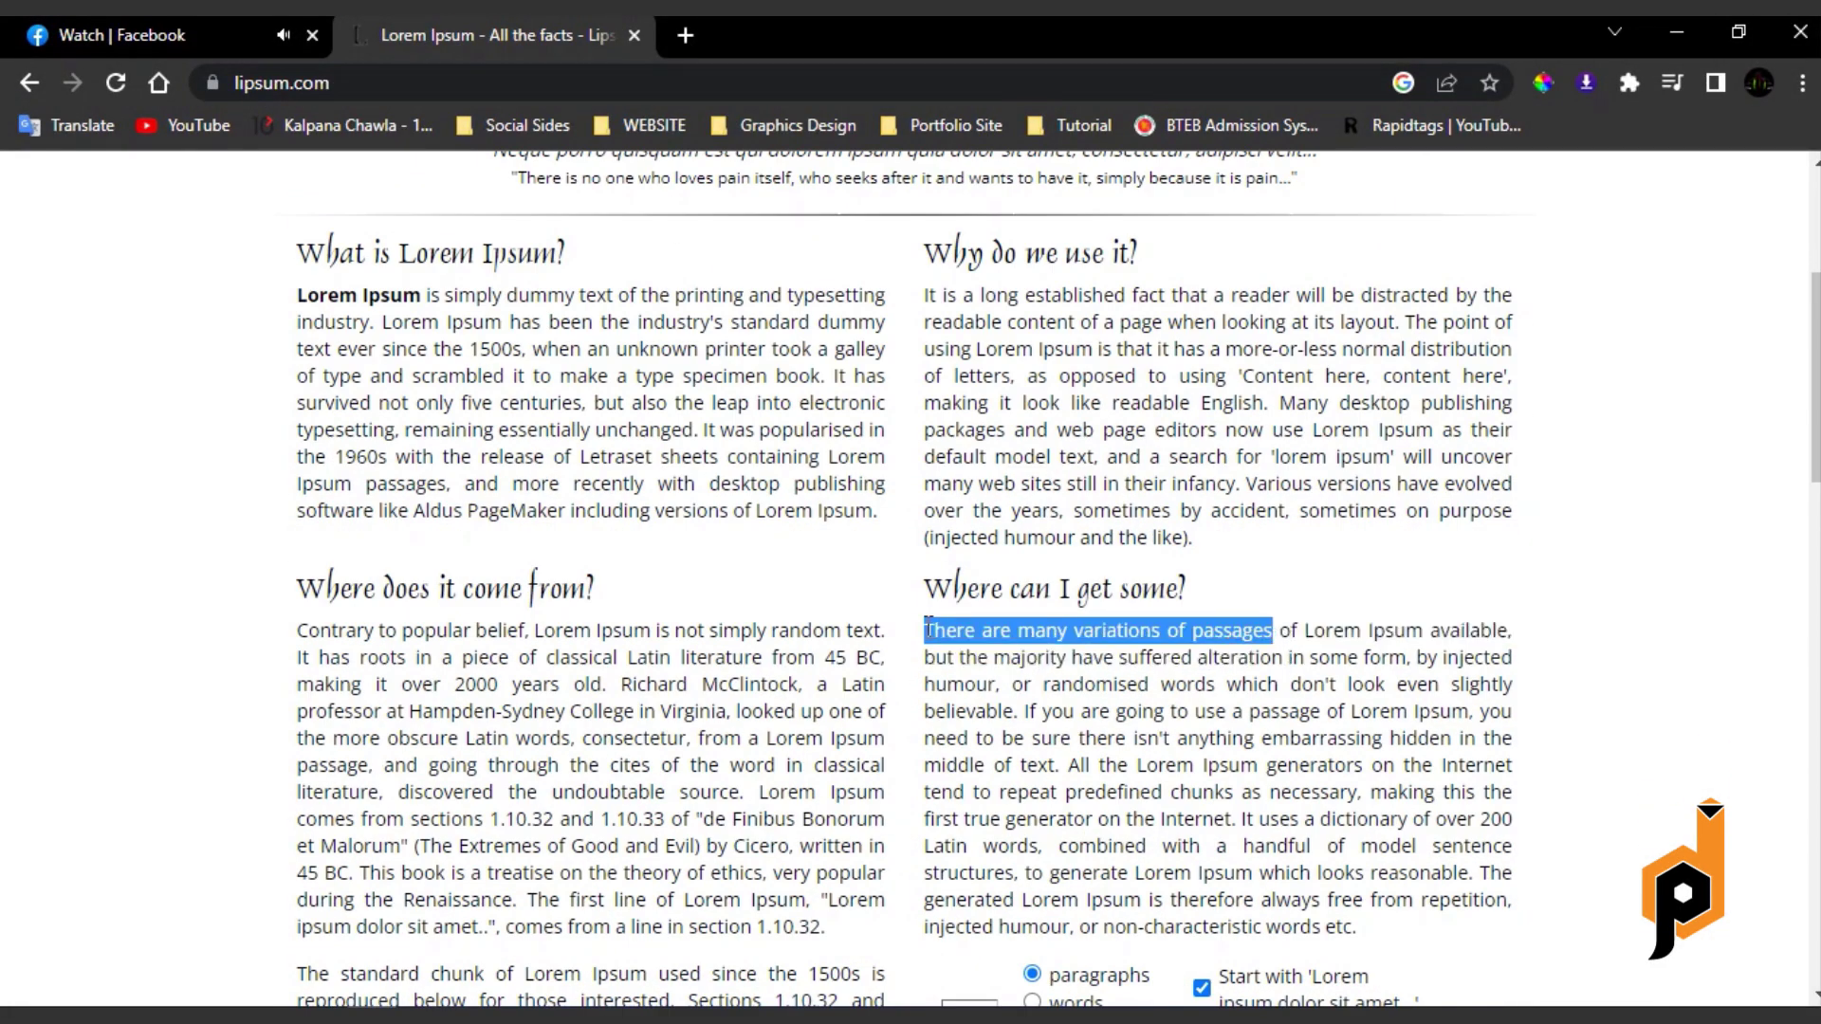
{"action": "left_click_drag", "start_coordinate": [928, 628], "coordinate": [1468, 633]}
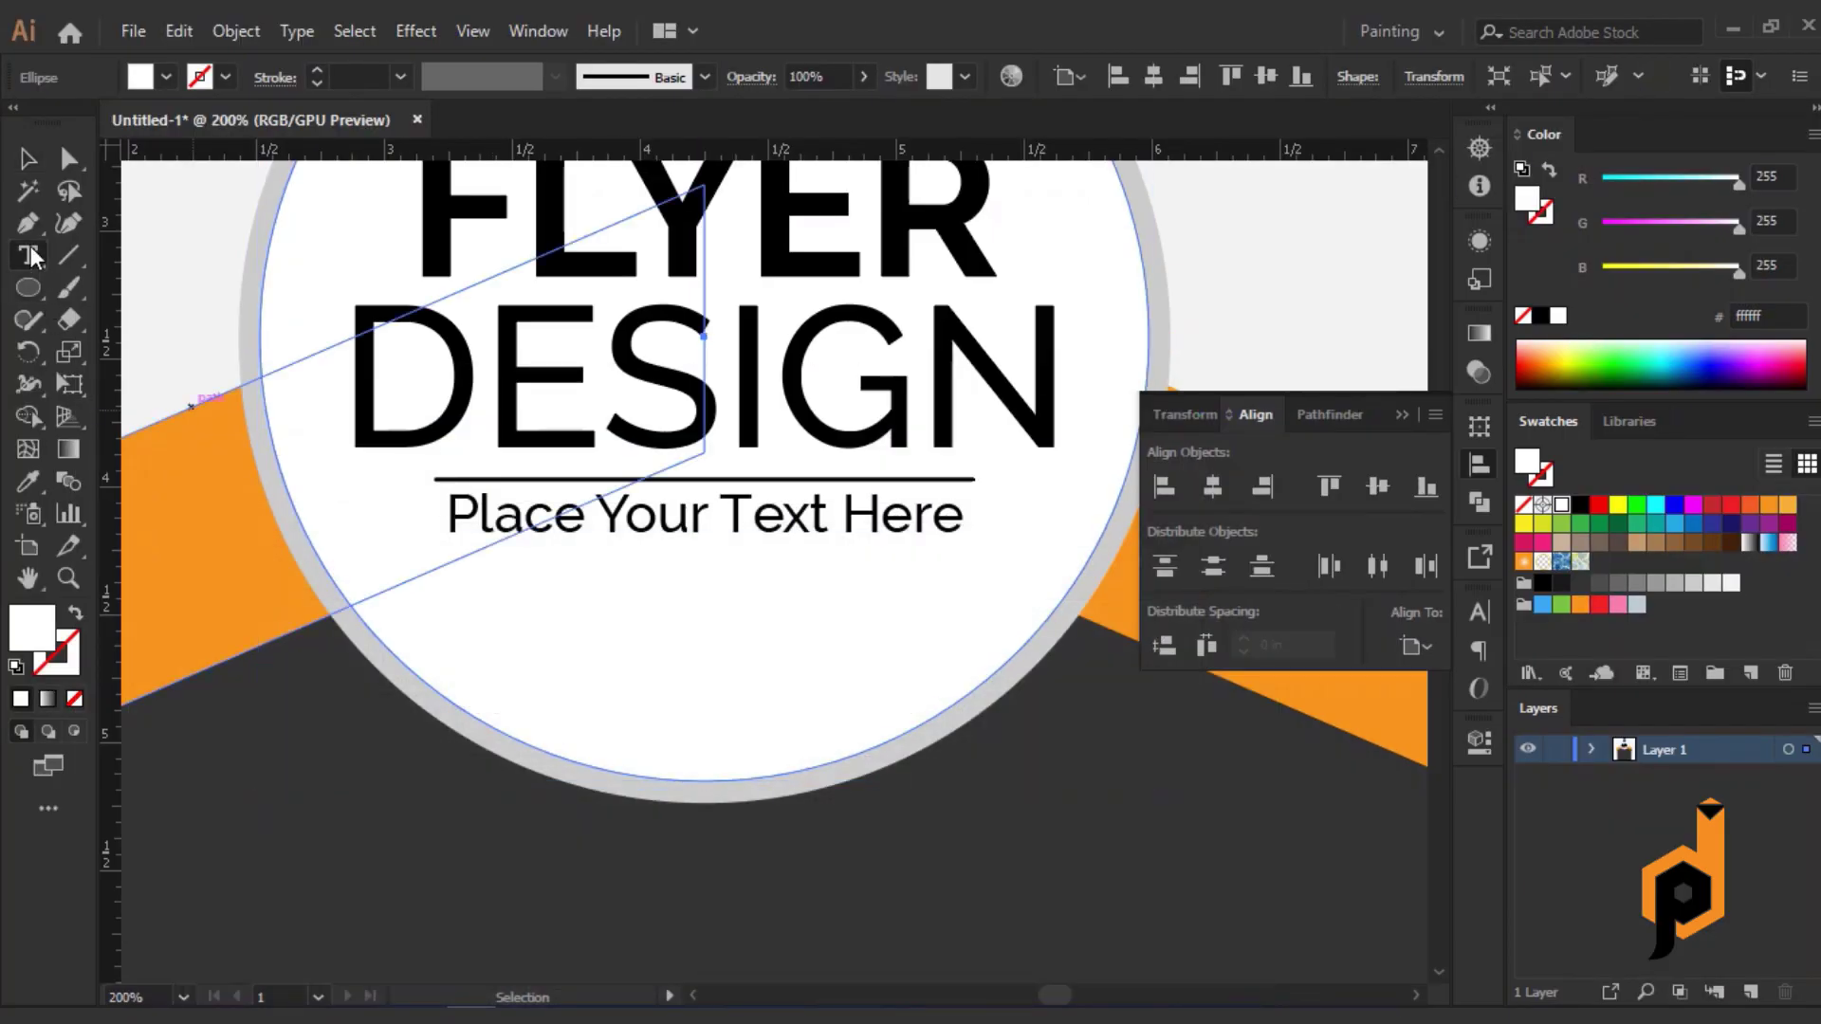
{"action": "left_click", "coordinate": [465, 607]}
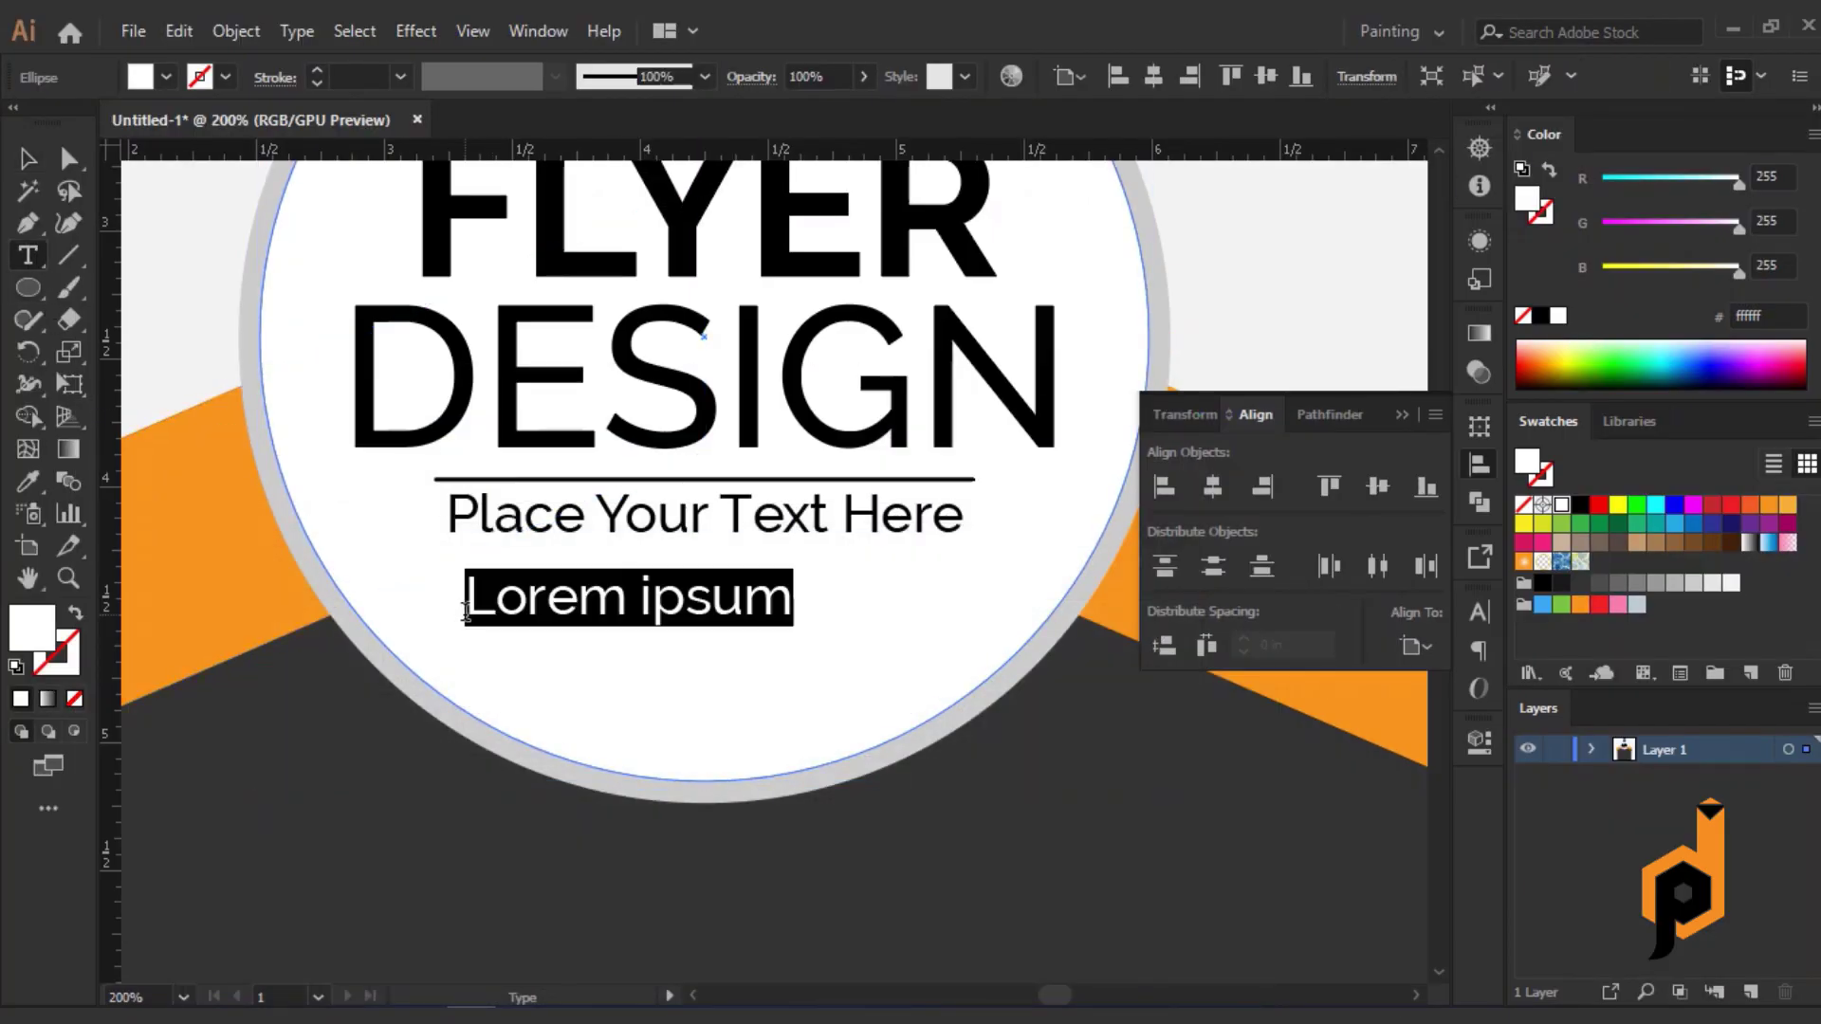
{"action": "key", "text": "ctrl+v"}
{"action": "key", "text": "Escape"}
{"action": "key", "text": "ctrl+minus"}
Set the "There are many variations of passages" text to Raleway Light at 8 pt.
{"action": "left_click", "coordinate": [1176, 77]}
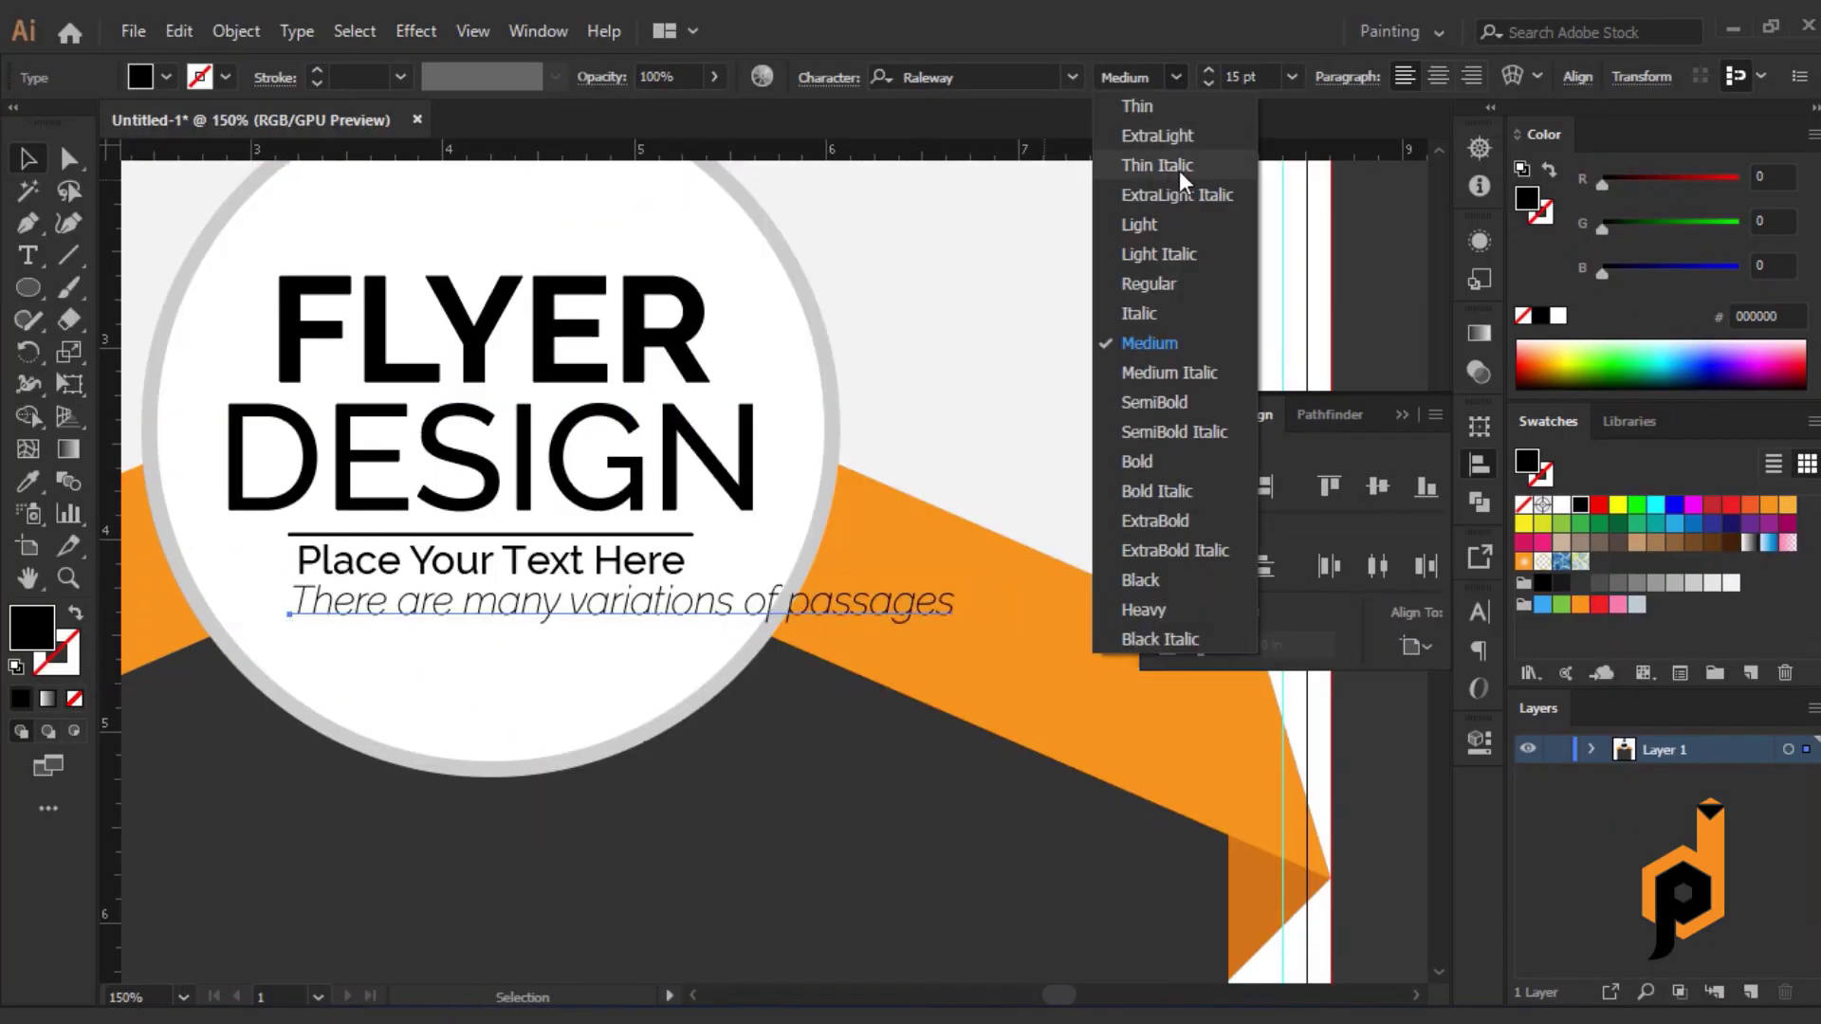
{"action": "left_click", "coordinate": [1172, 143]}
{"action": "left_click", "coordinate": [1294, 77]}
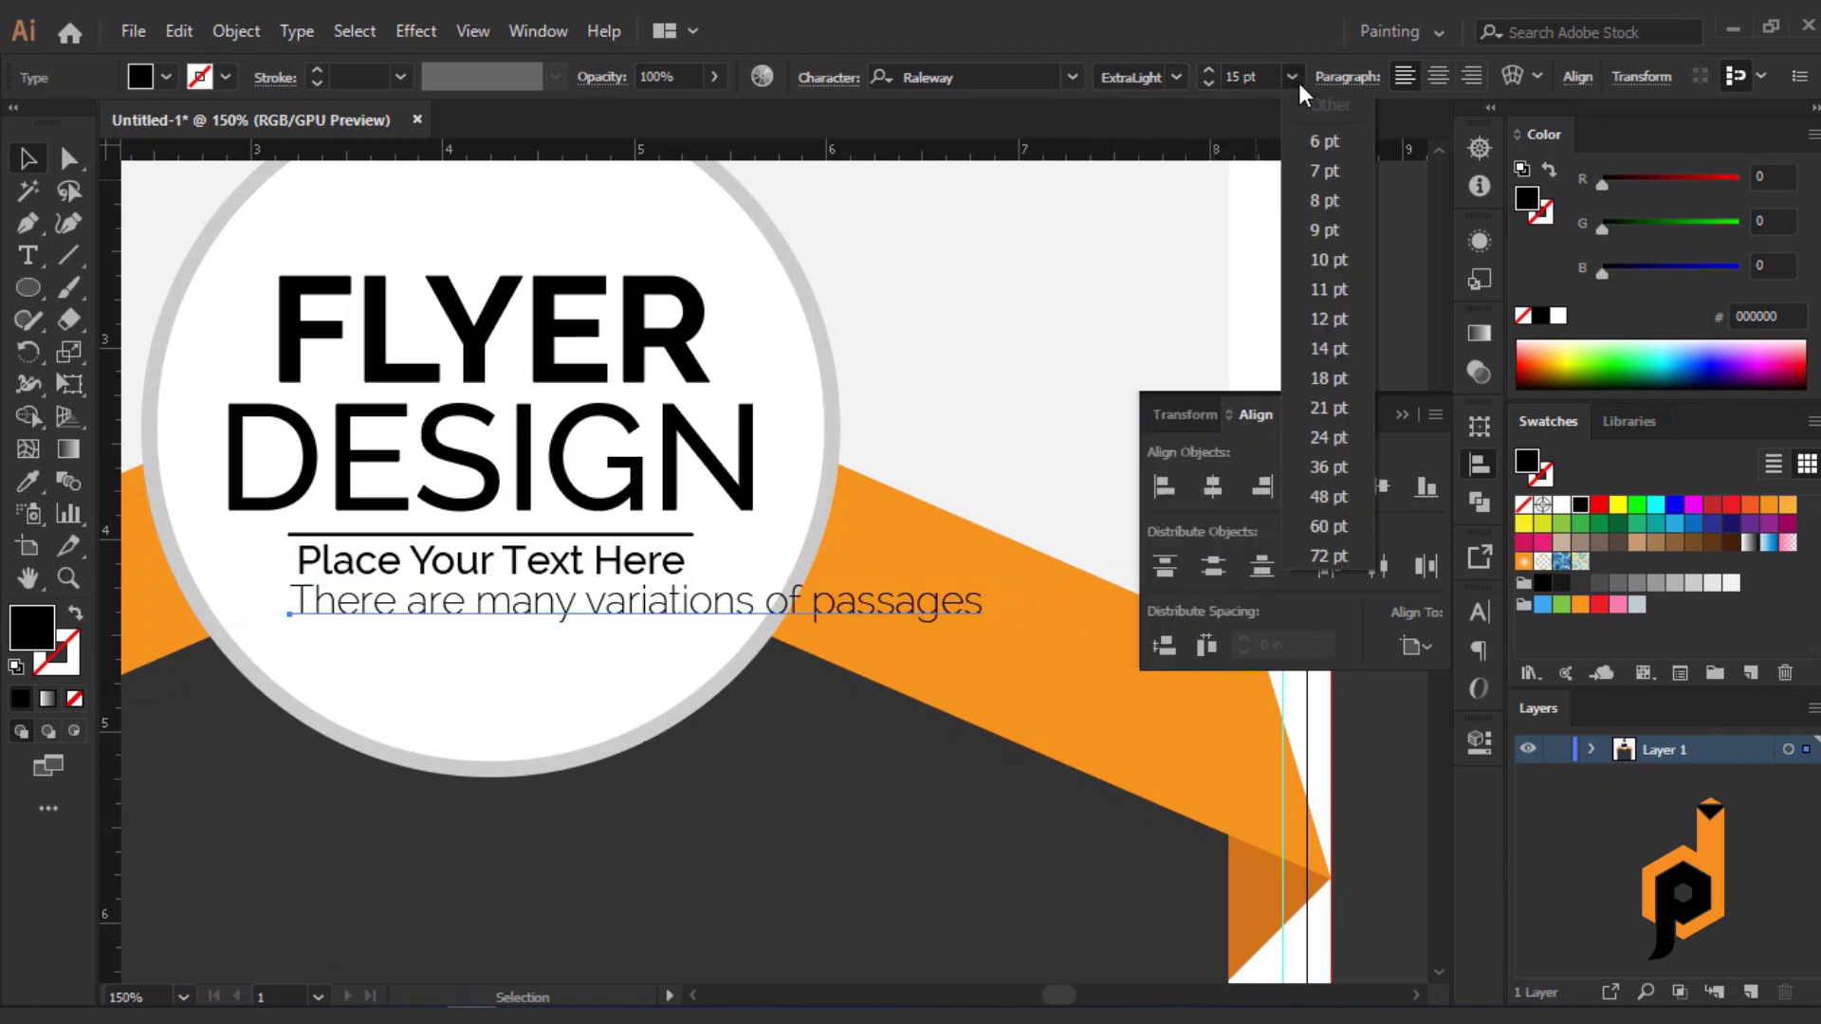
{"action": "left_click", "coordinate": [1328, 213]}
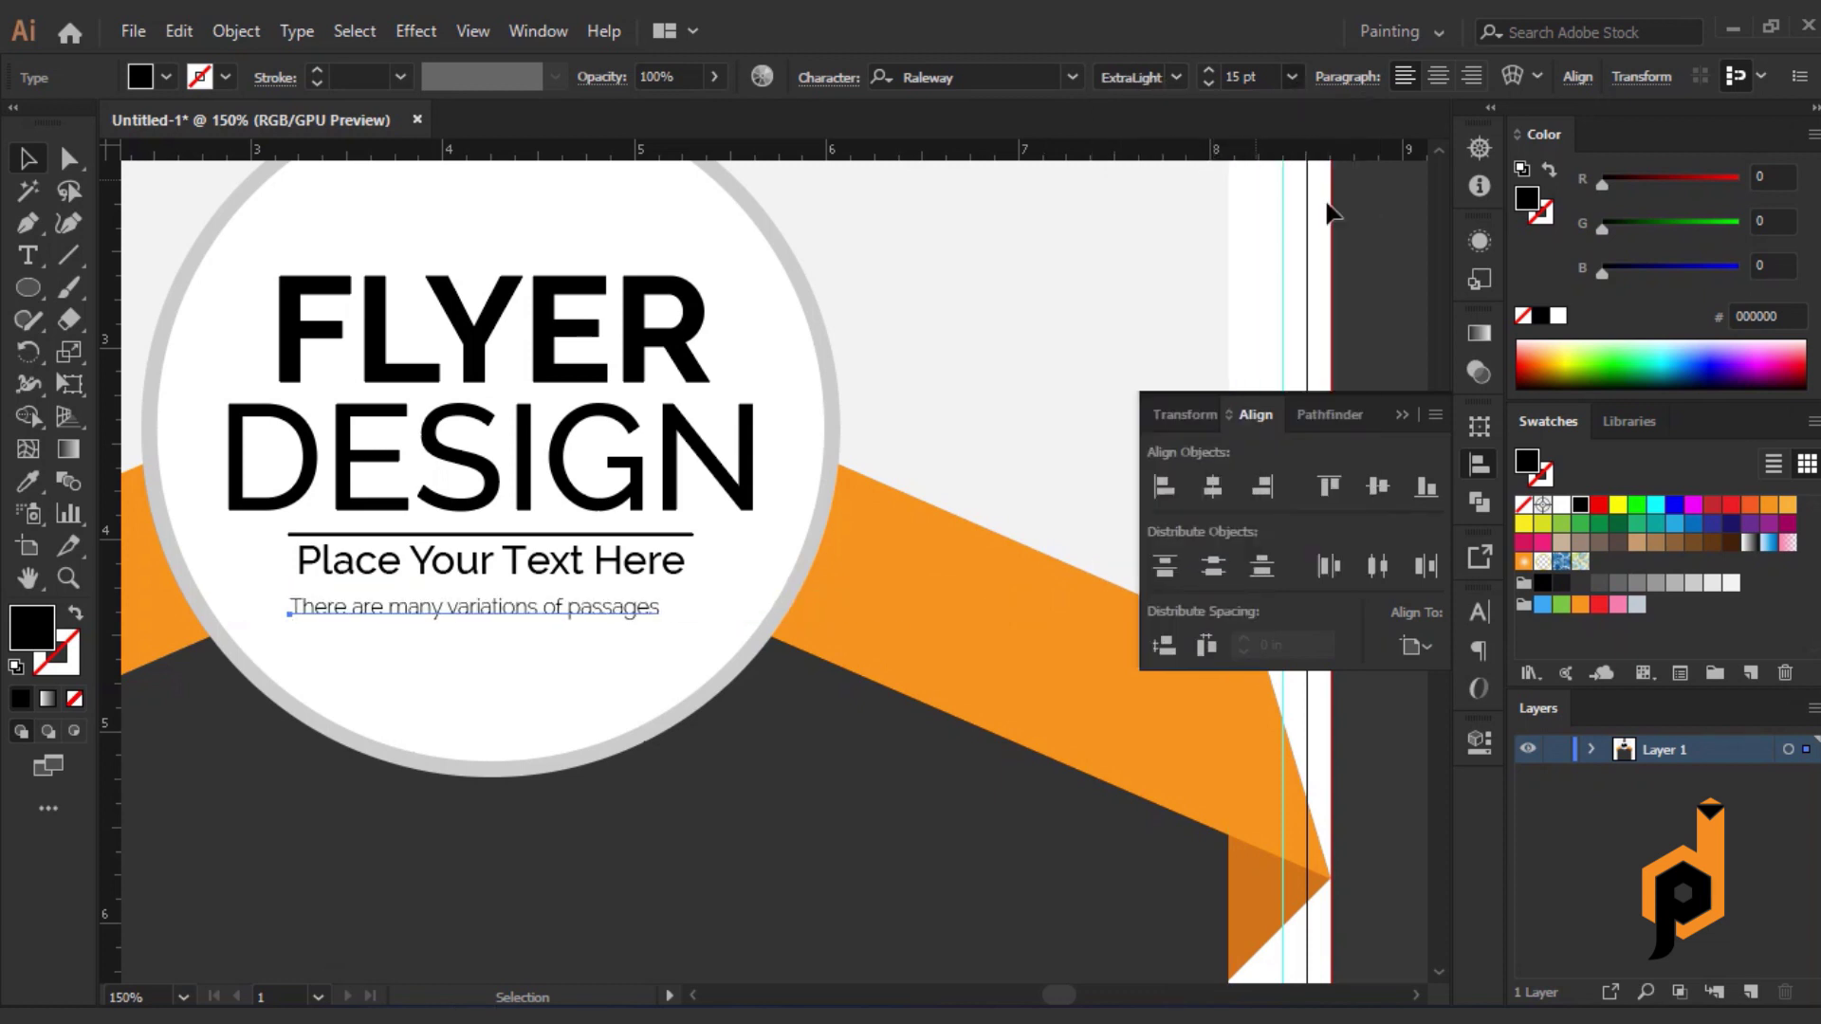
{"action": "left_click", "coordinate": [1175, 77]}
{"action": "left_click", "coordinate": [1182, 218]}
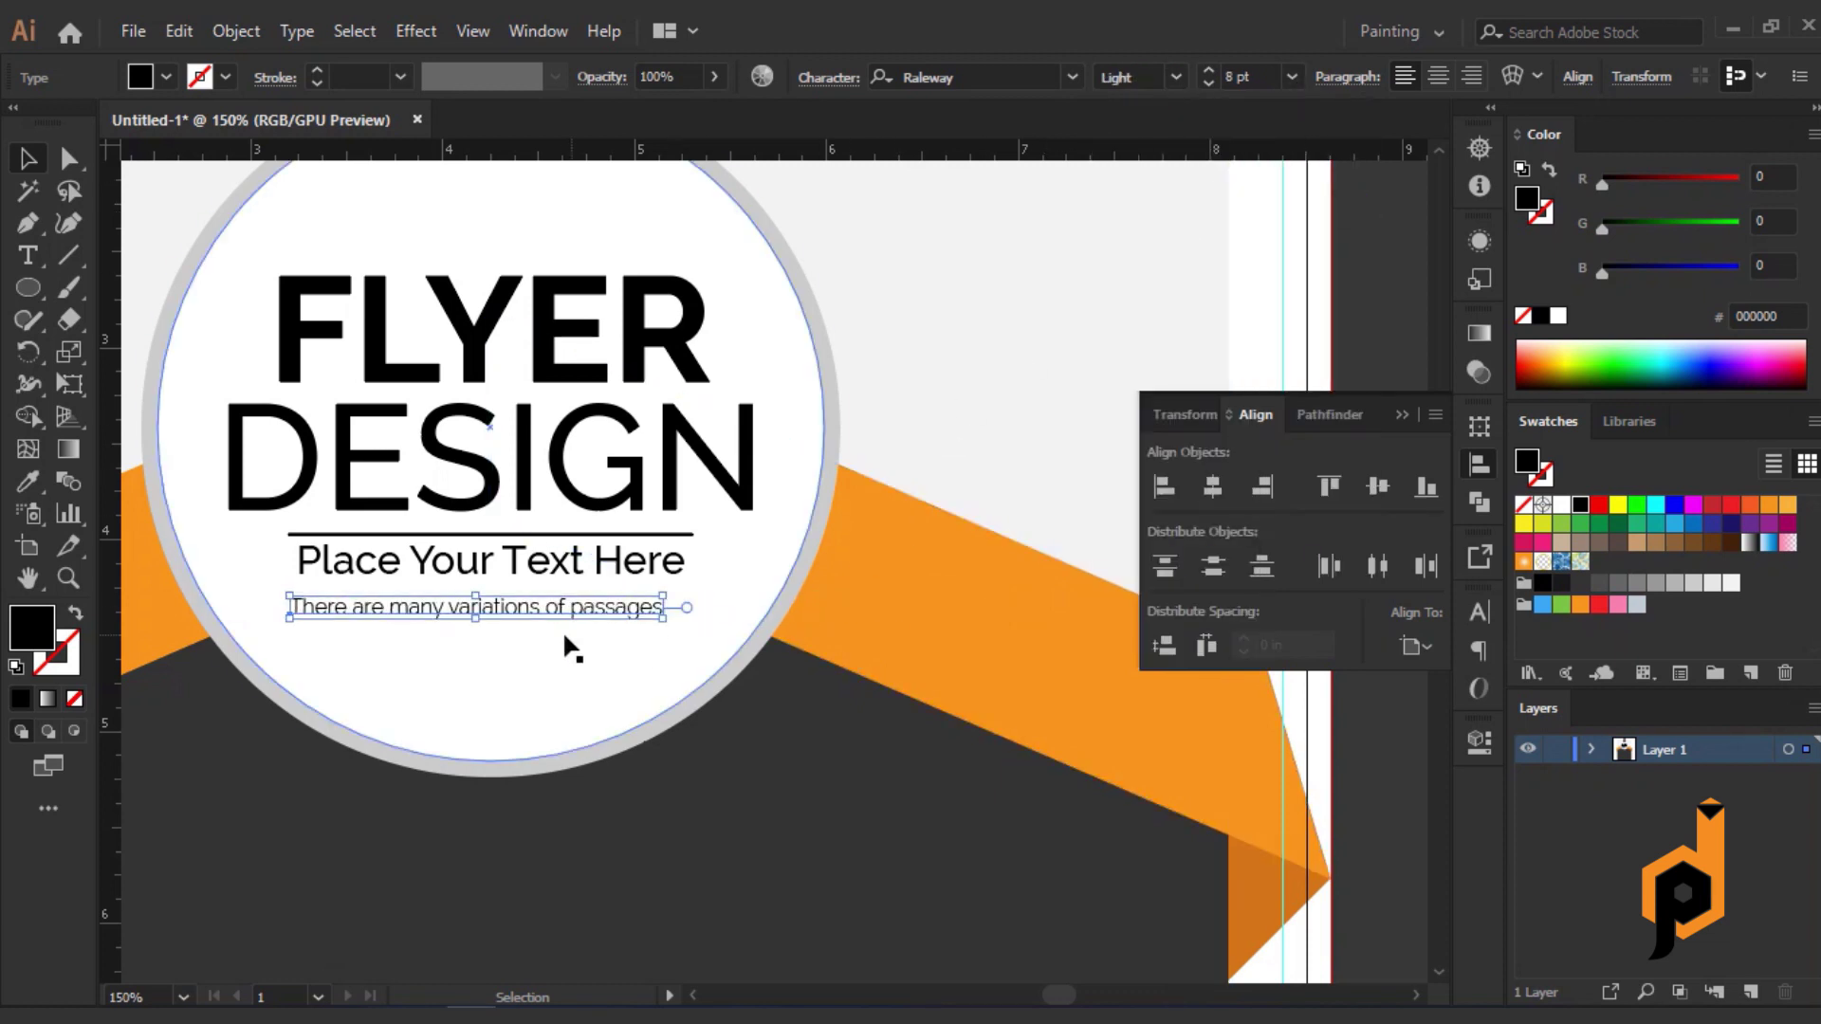
Move "There are many variations of passages" close beneath "Place Your Text Here" and centre the two texts horizontally.
{"action": "key", "text": "ctrl+plus"}
{"action": "left_click_drag", "start_coordinate": [519, 612], "coordinate": [536, 596]}
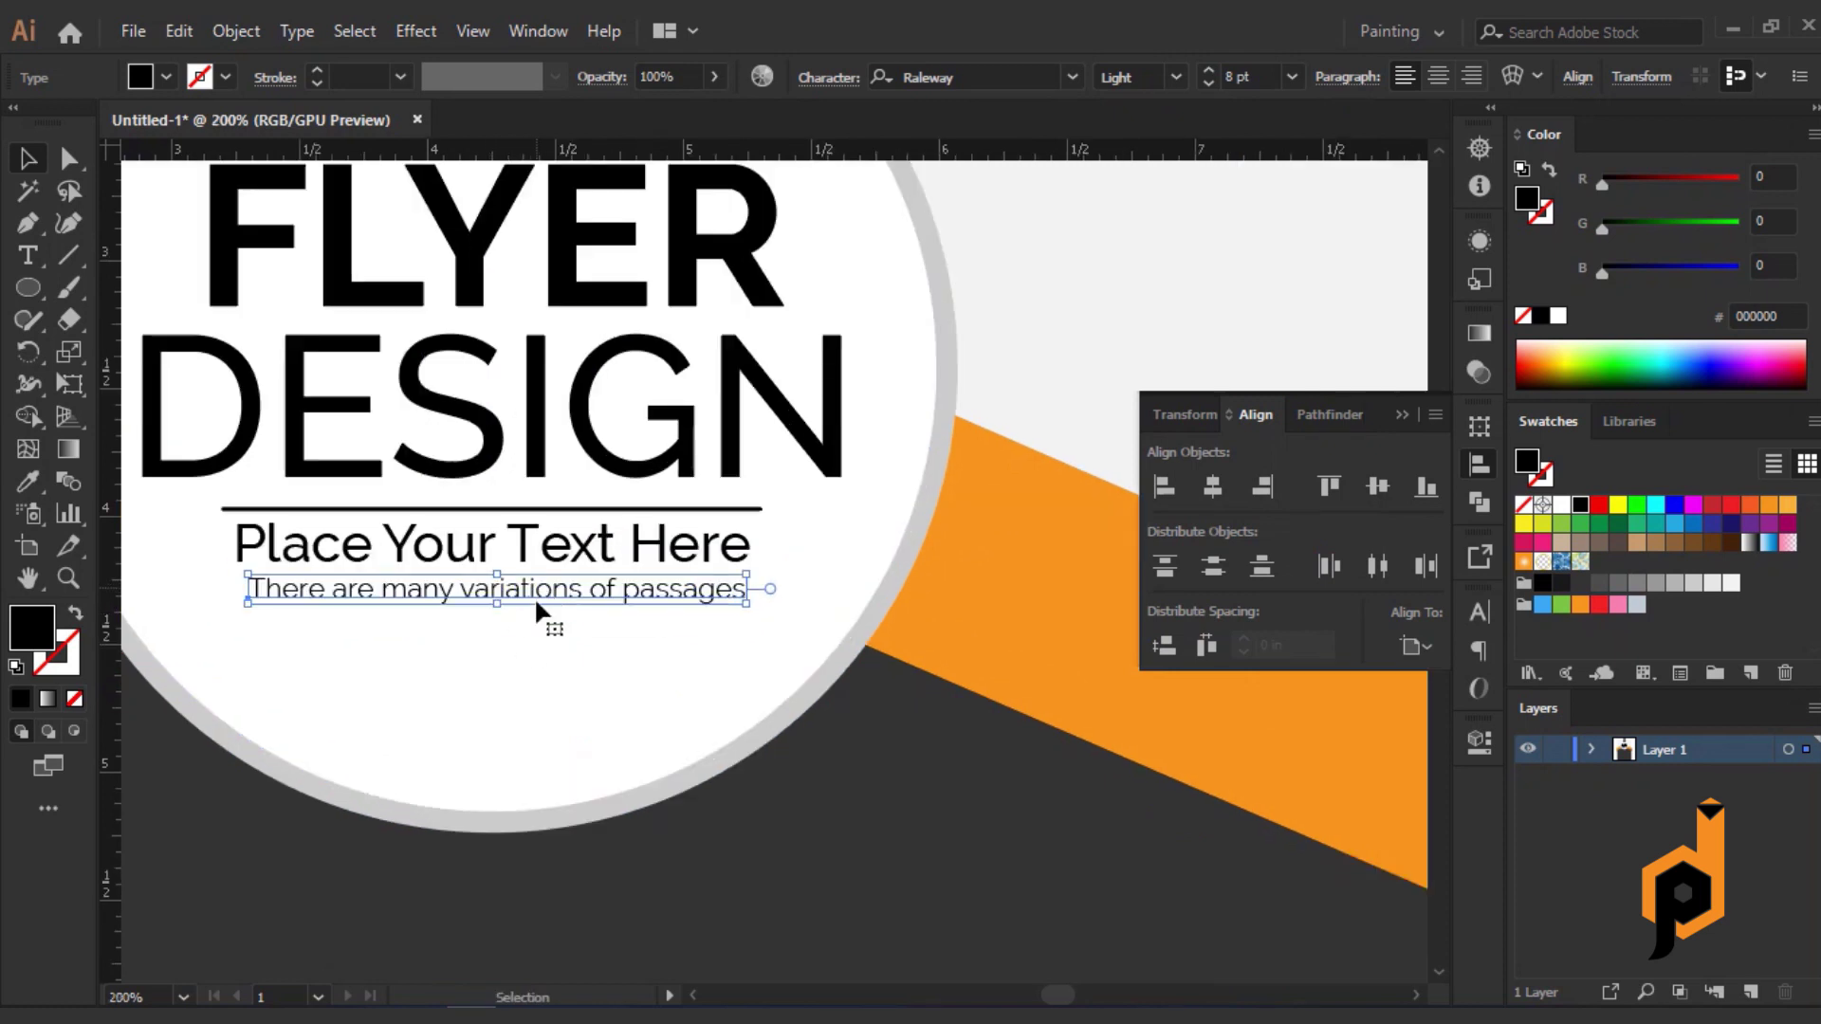
{"action": "left_click", "coordinate": [569, 560], "text": "shift"}
{"action": "left_click", "coordinate": [795, 915]}
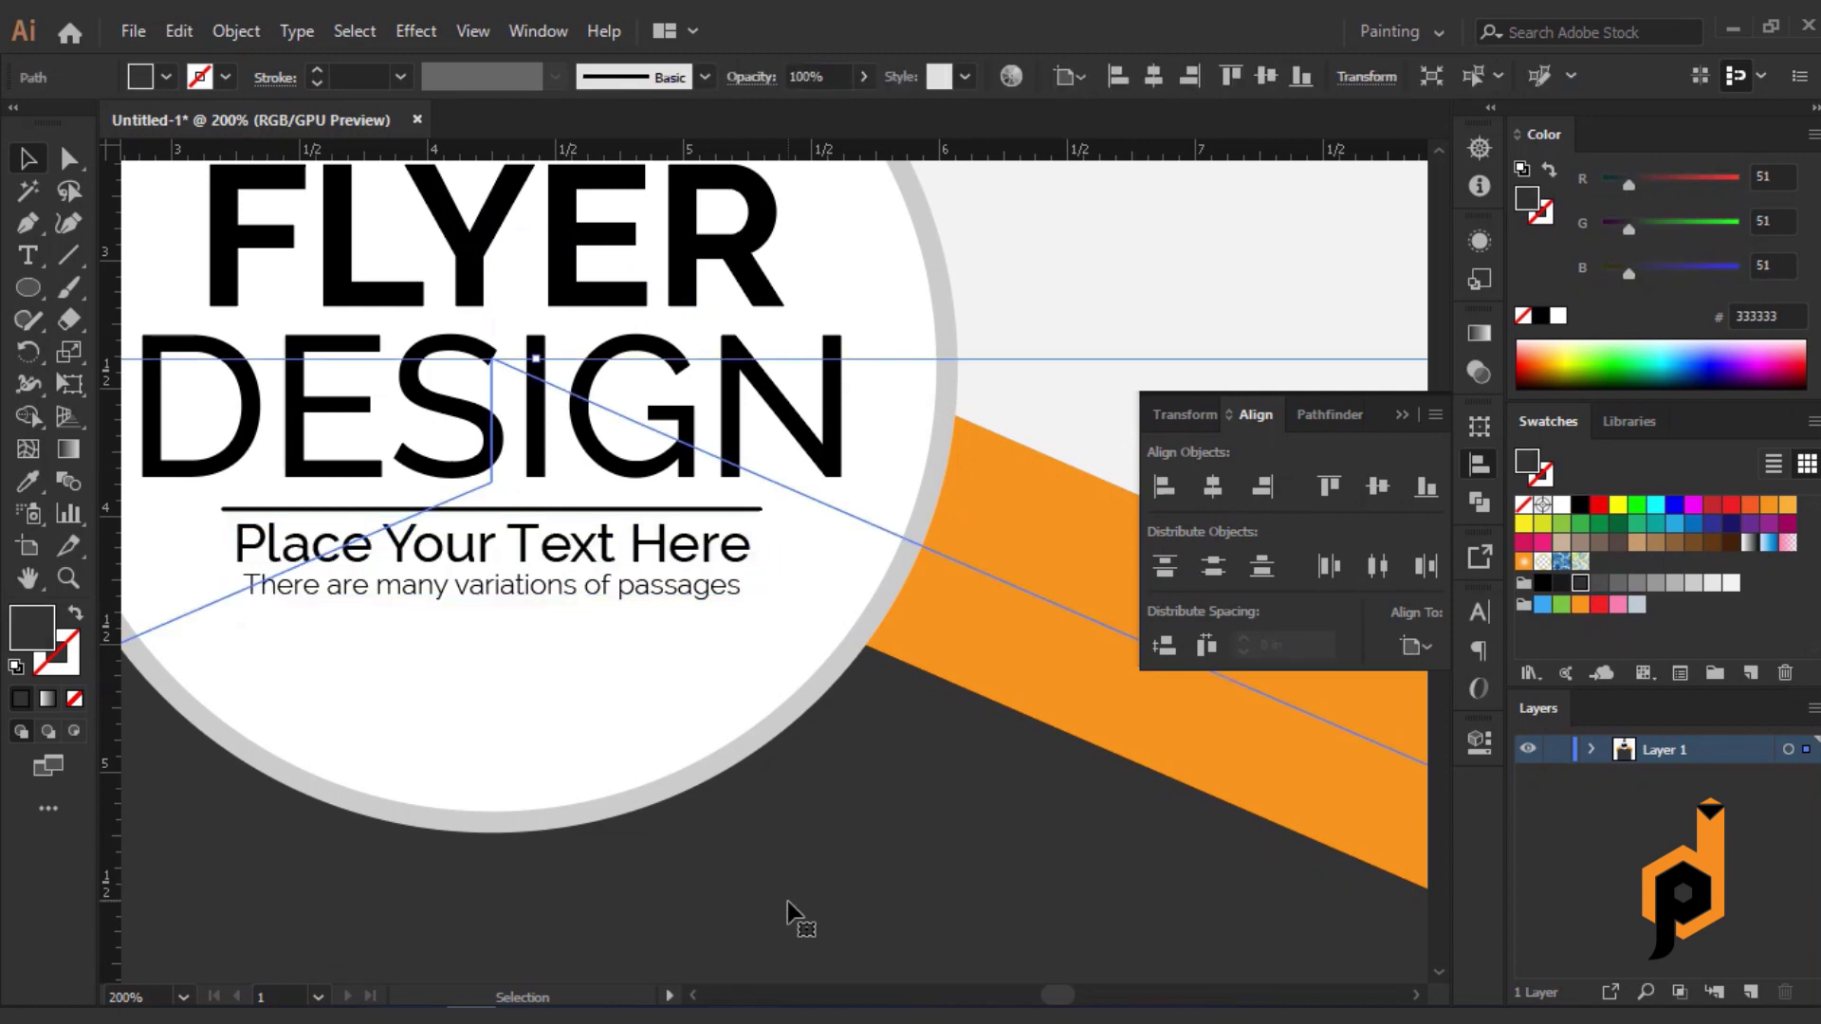
Group FLYER, DESIGN, the divider line and the two tagline texts inside the circle.
{"action": "scroll", "coordinate": [792, 880], "scroll_direction": "down", "scroll_amount": 1}
{"action": "left_click", "coordinate": [694, 661]}
{"action": "left_click", "coordinate": [685, 631], "text": "shift"}
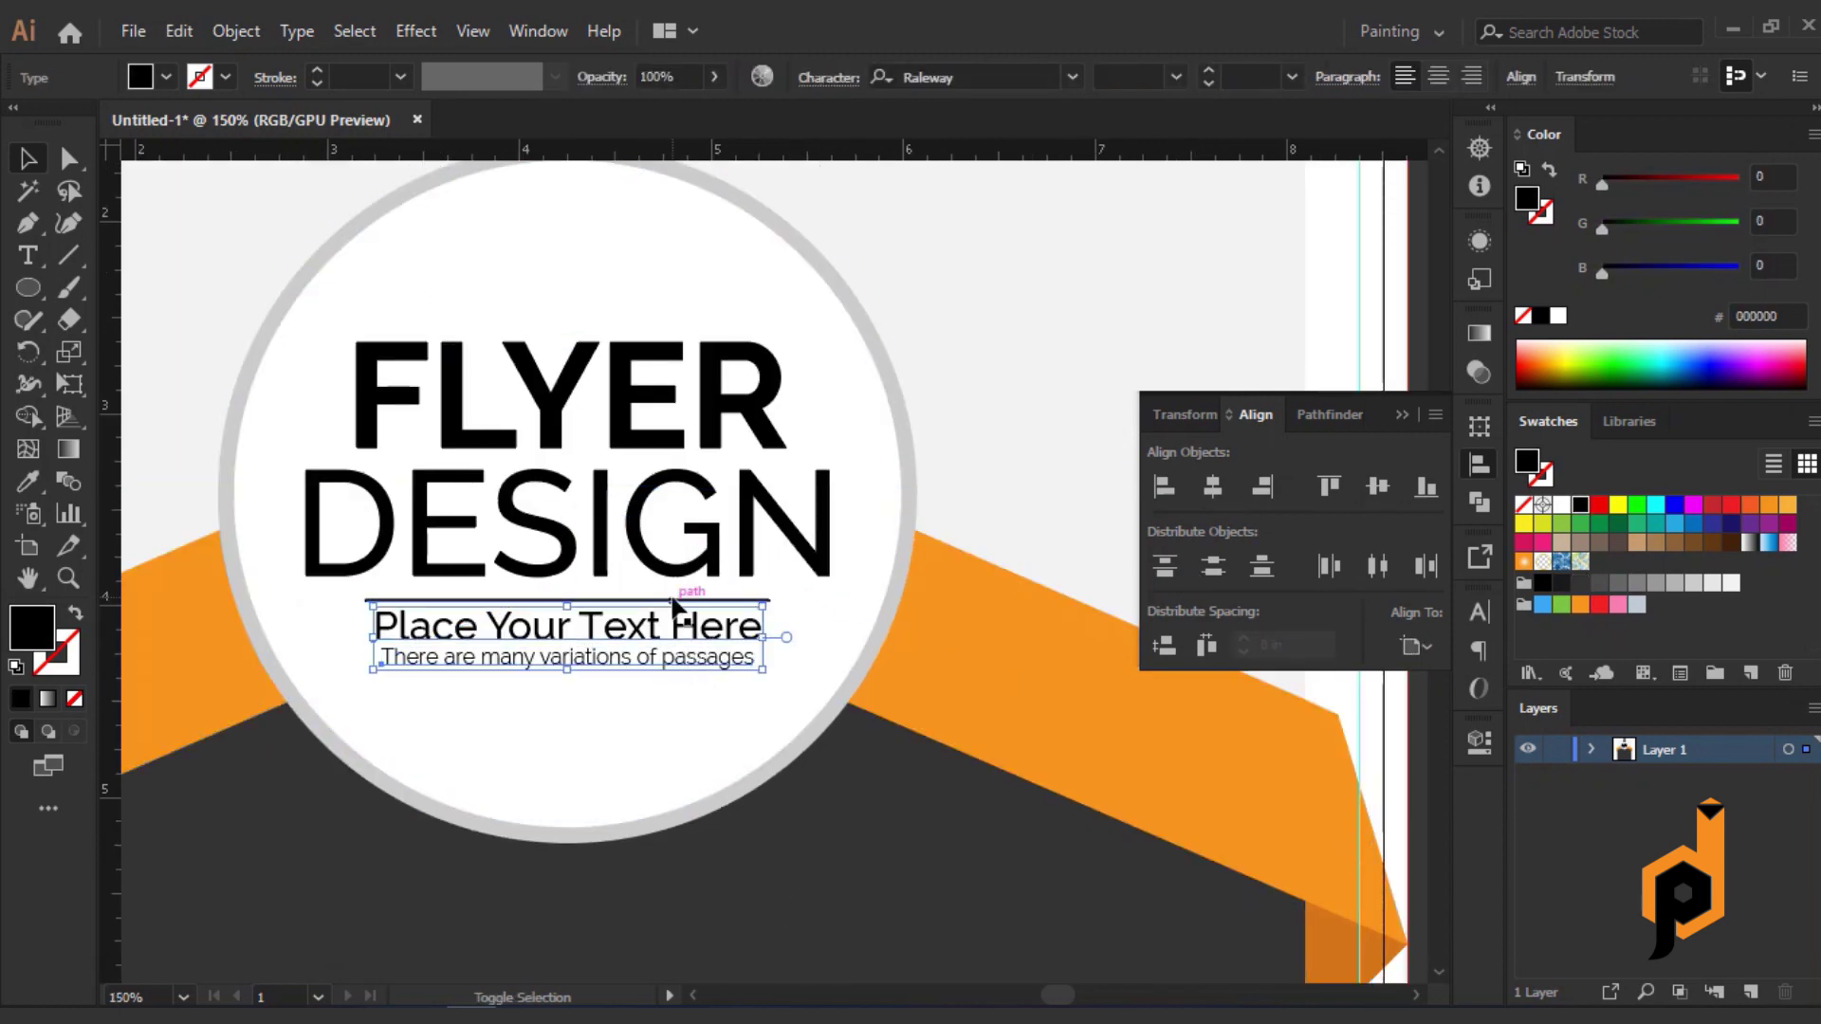
{"action": "left_click", "coordinate": [674, 601], "text": "shift"}
{"action": "left_click", "coordinate": [640, 418], "text": "shift"}
{"action": "key", "text": "ctrl+g"}
{"action": "key", "text": "ctrl+t"}
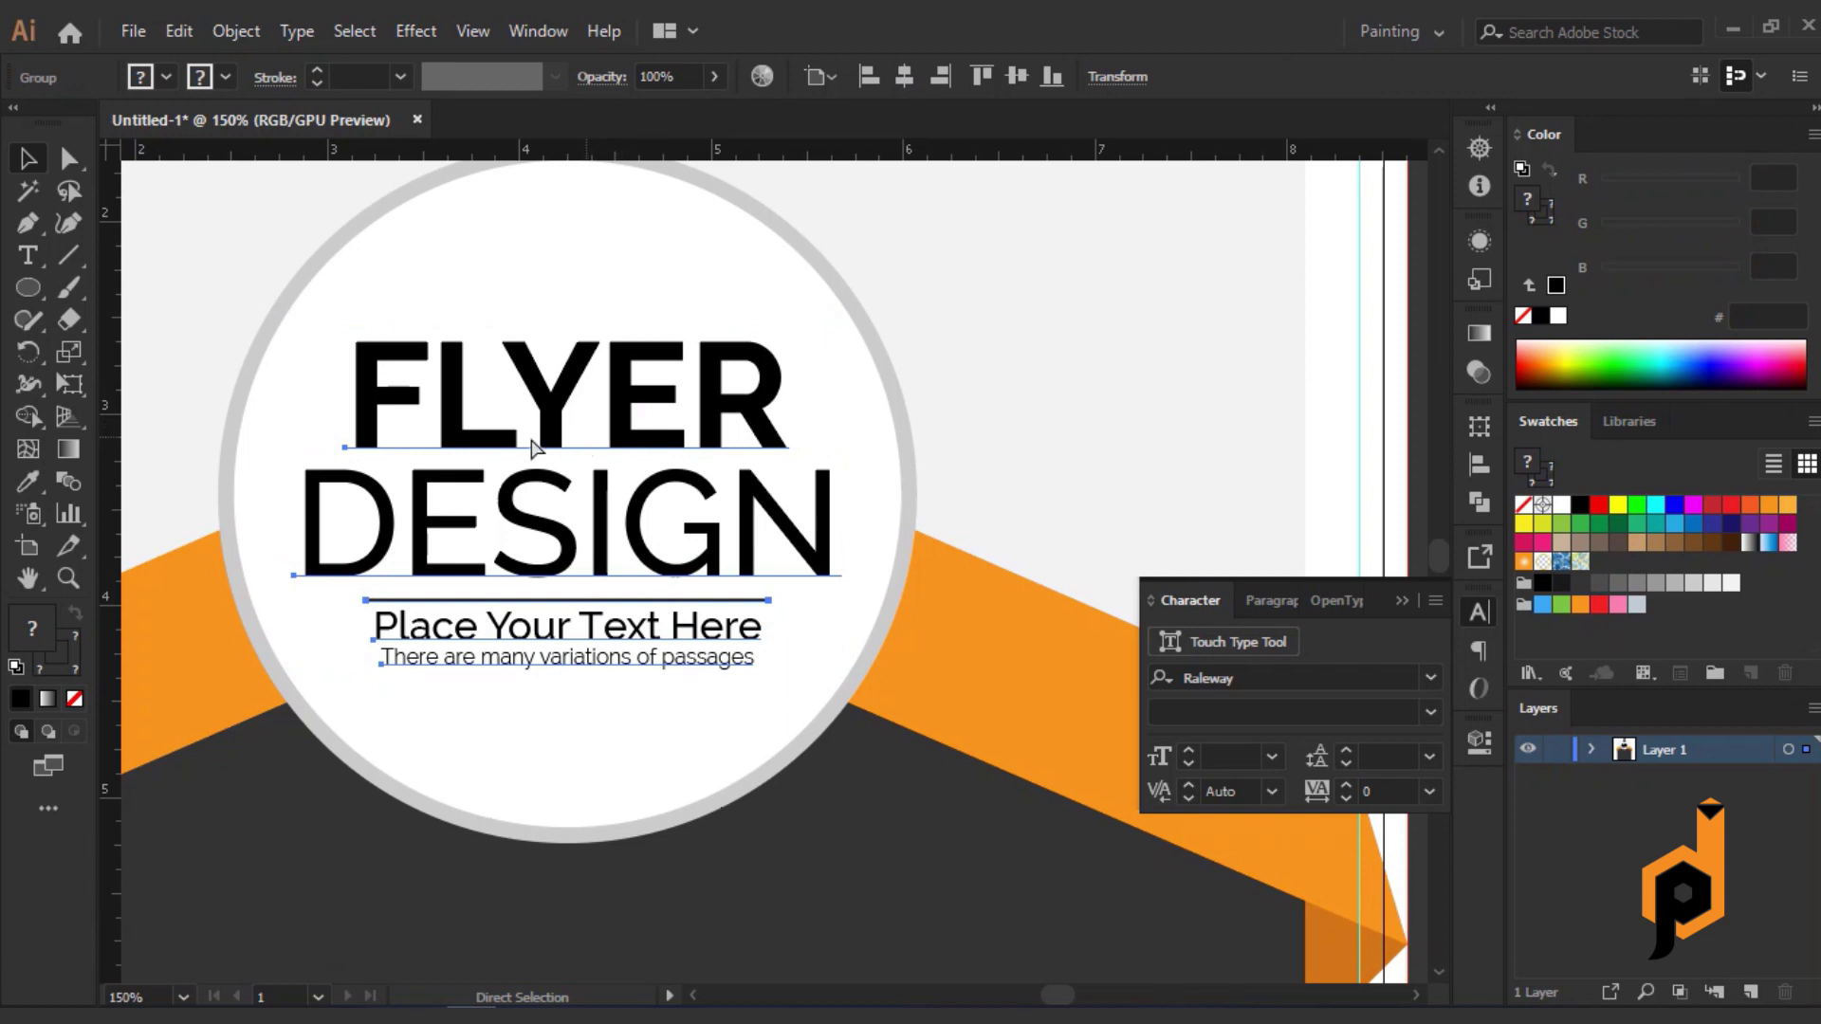
{"action": "key", "text": "v"}
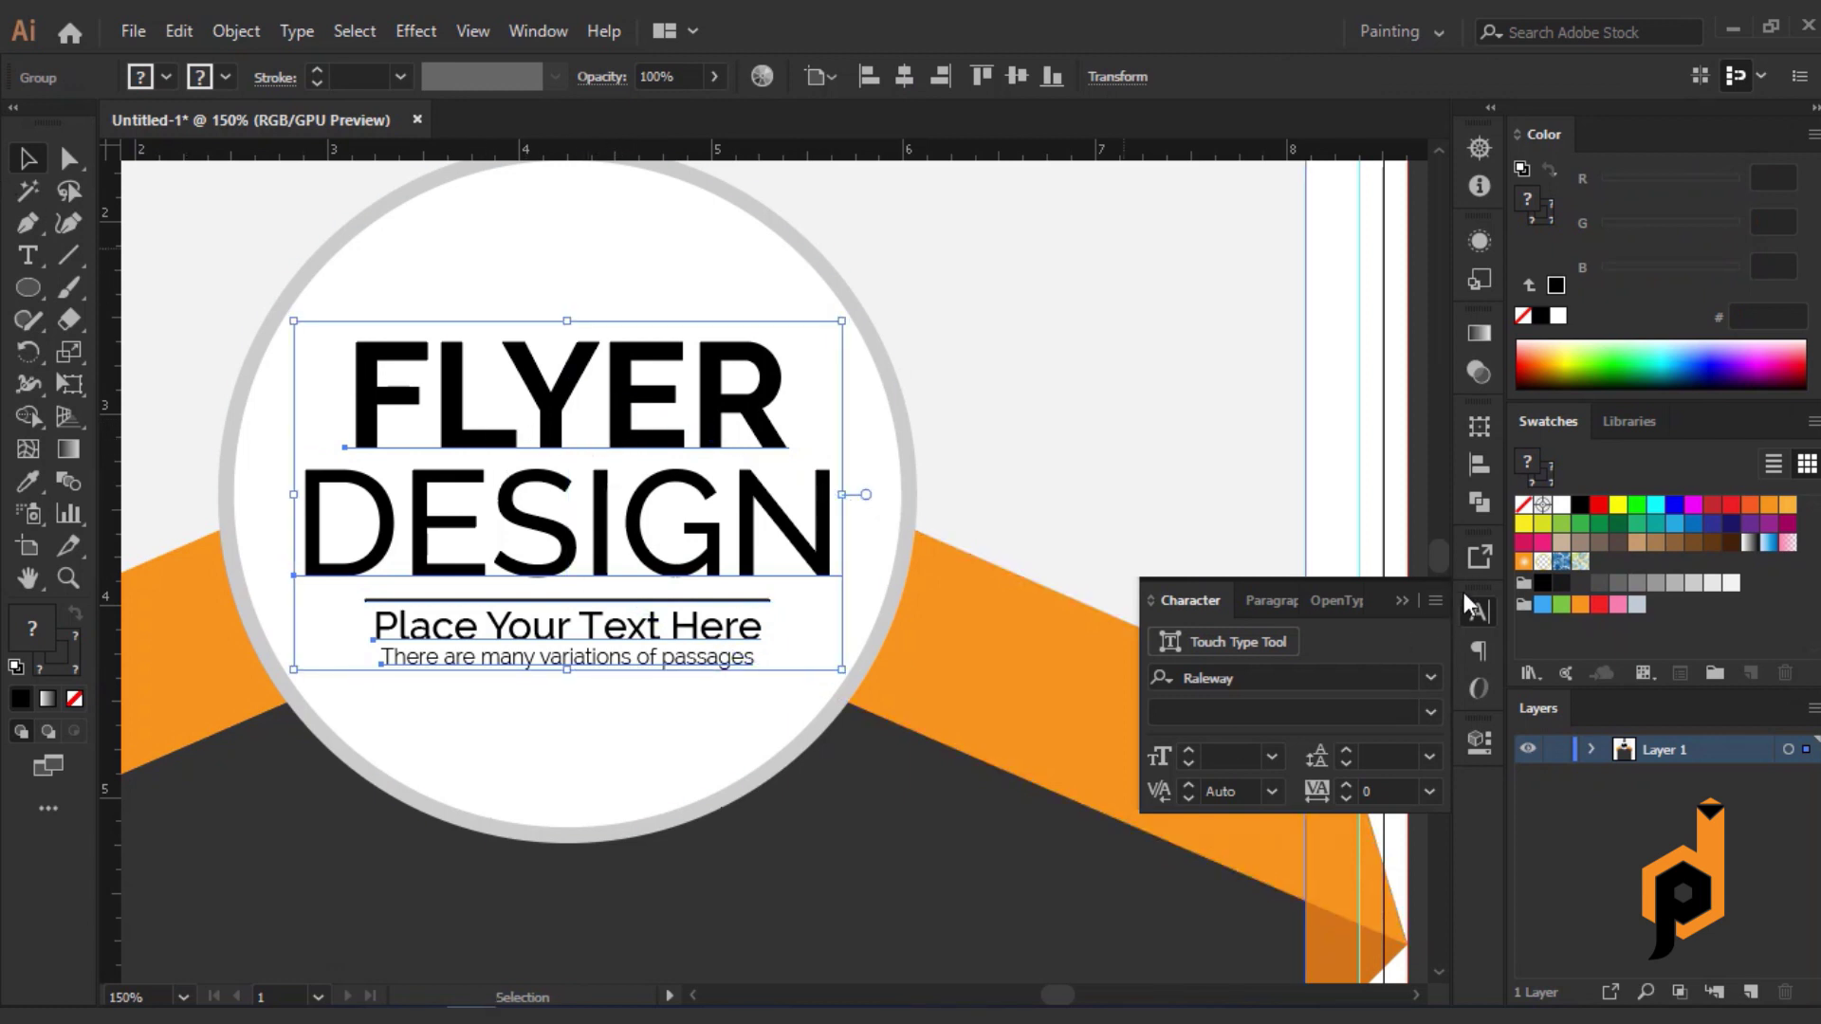
Centre the text group on the white circle, using the circle as the key object for alignment.
{"action": "left_click", "coordinate": [1477, 466]}
{"action": "key", "text": "ctrl+minus"}
{"action": "key", "text": "ctrl+minus"}
{"action": "left_click", "coordinate": [563, 336], "text": "shift"}
{"action": "left_click", "coordinate": [564, 336]}
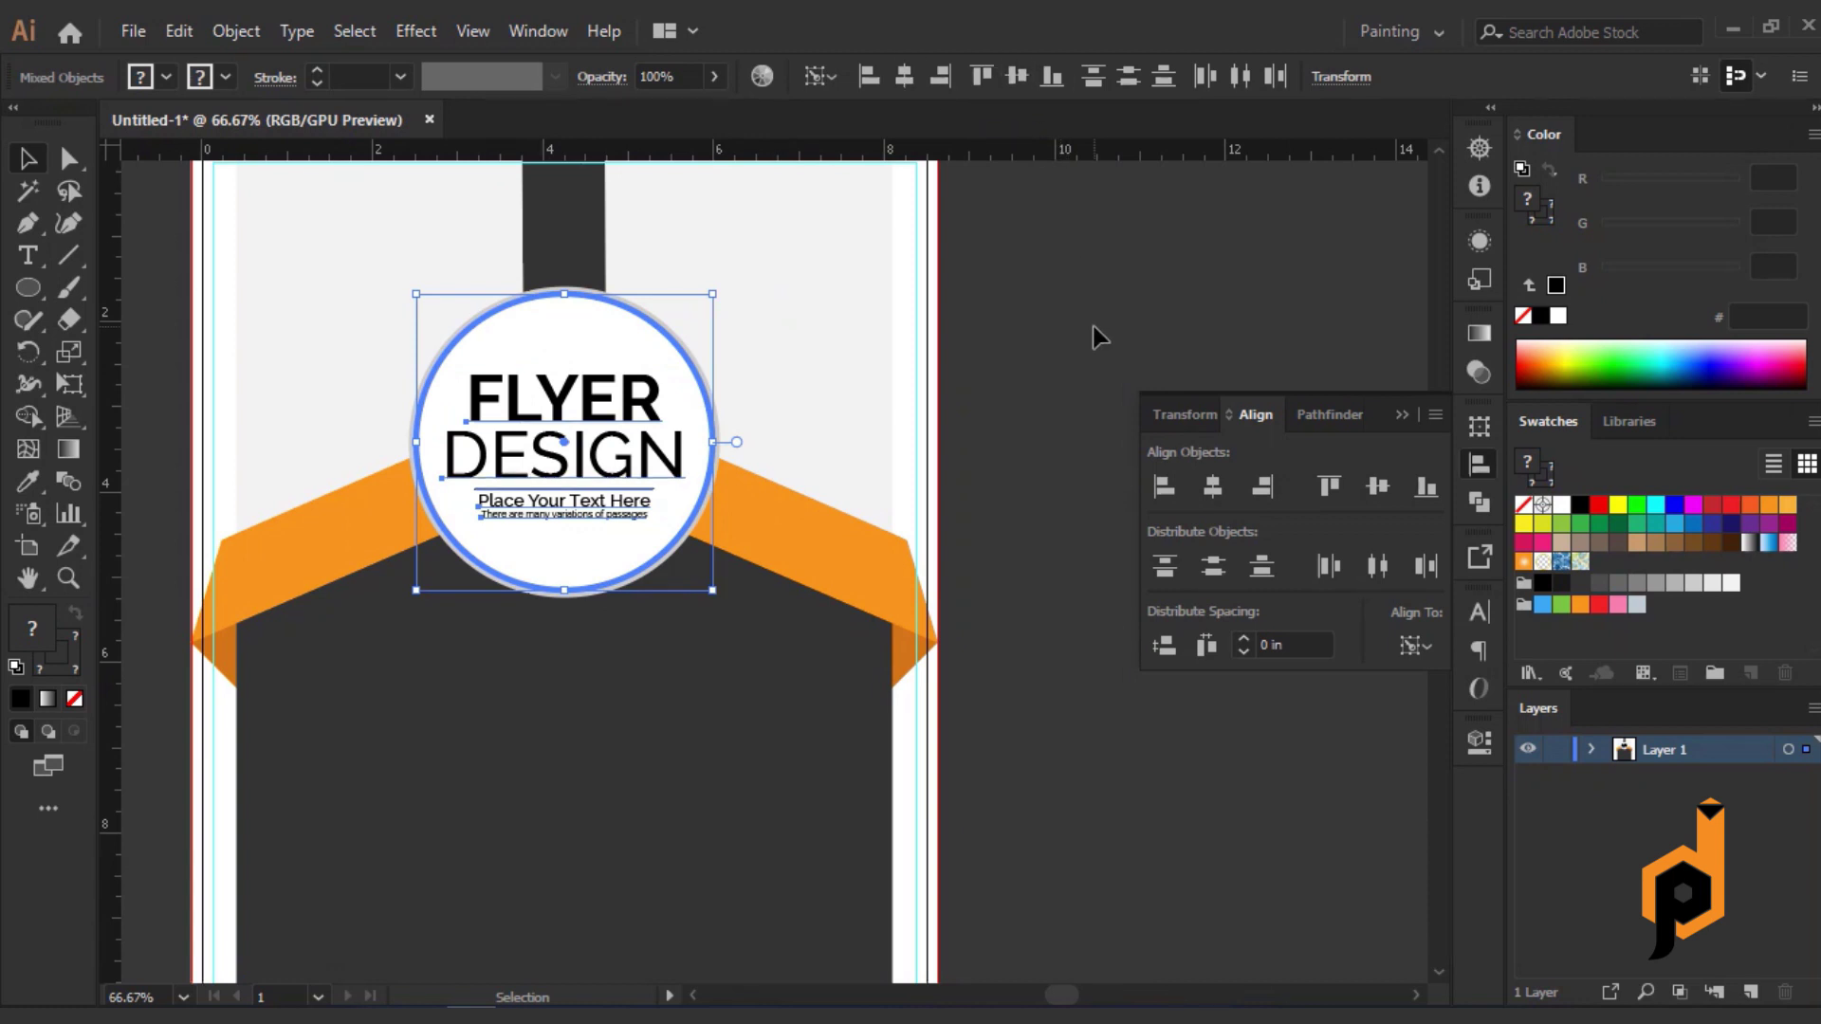
{"action": "left_click", "coordinate": [989, 770]}
Add a text reading "business" on the dark grey panel below the circle, copied from the Notepad document.
{"action": "scroll", "coordinate": [664, 651], "scroll_direction": "up", "scroll_amount": 1}
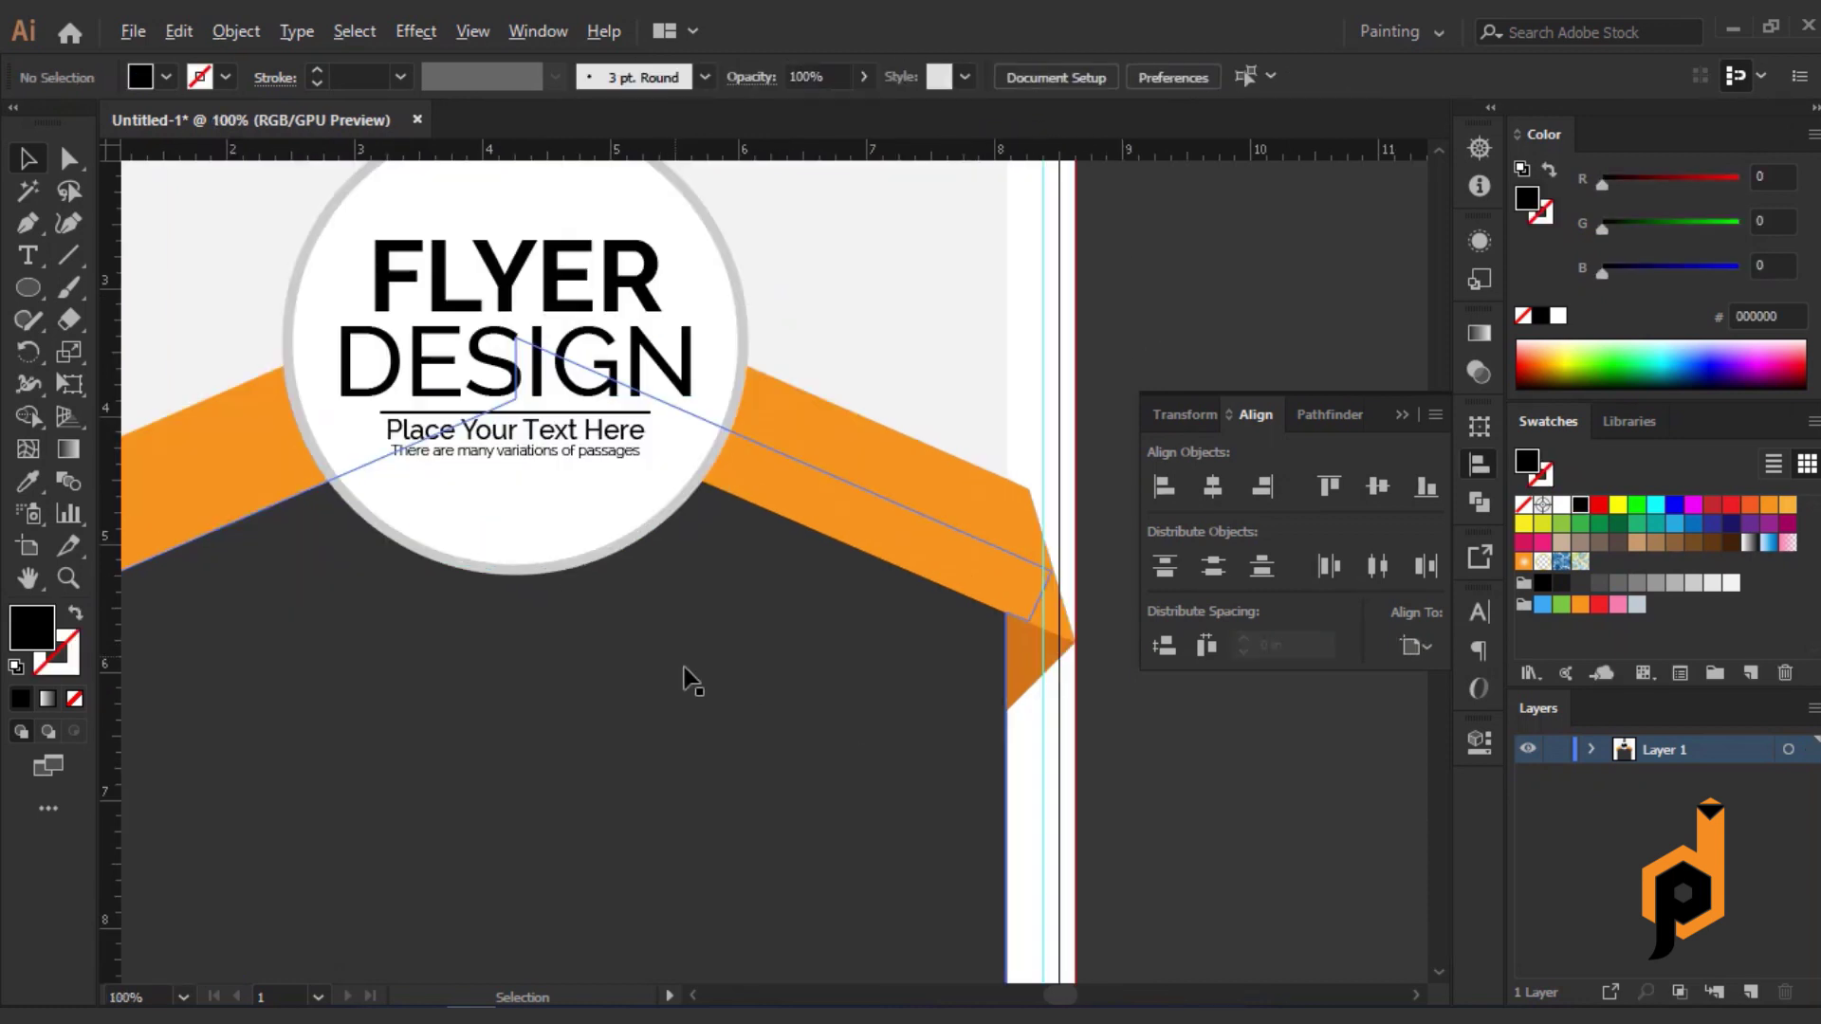
{"action": "left_click_drag", "start_coordinate": [699, 702], "coordinate": [766, 641]}
{"action": "scroll", "coordinate": [795, 656], "scroll_direction": "down", "scroll_amount": 1}
{"action": "left_click_drag", "start_coordinate": [1161, 784], "coordinate": [1160, 742]}
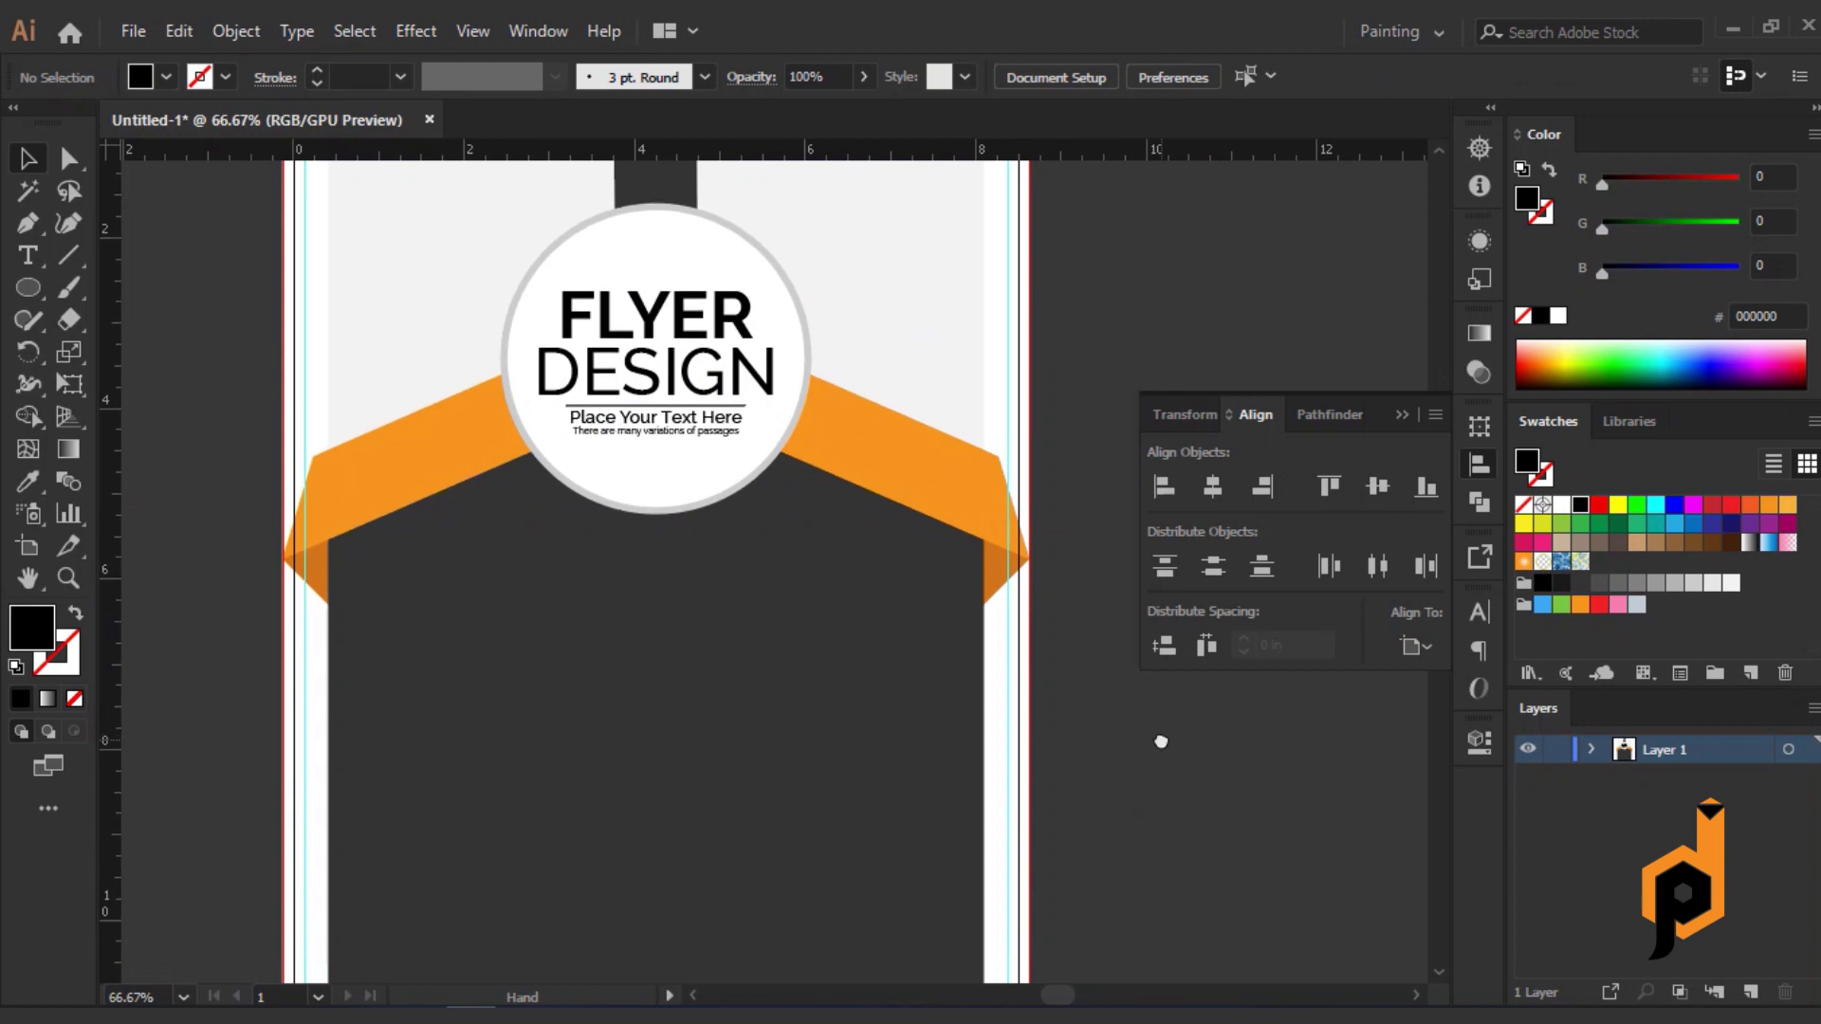
{"action": "left_click", "coordinate": [768, 911]}
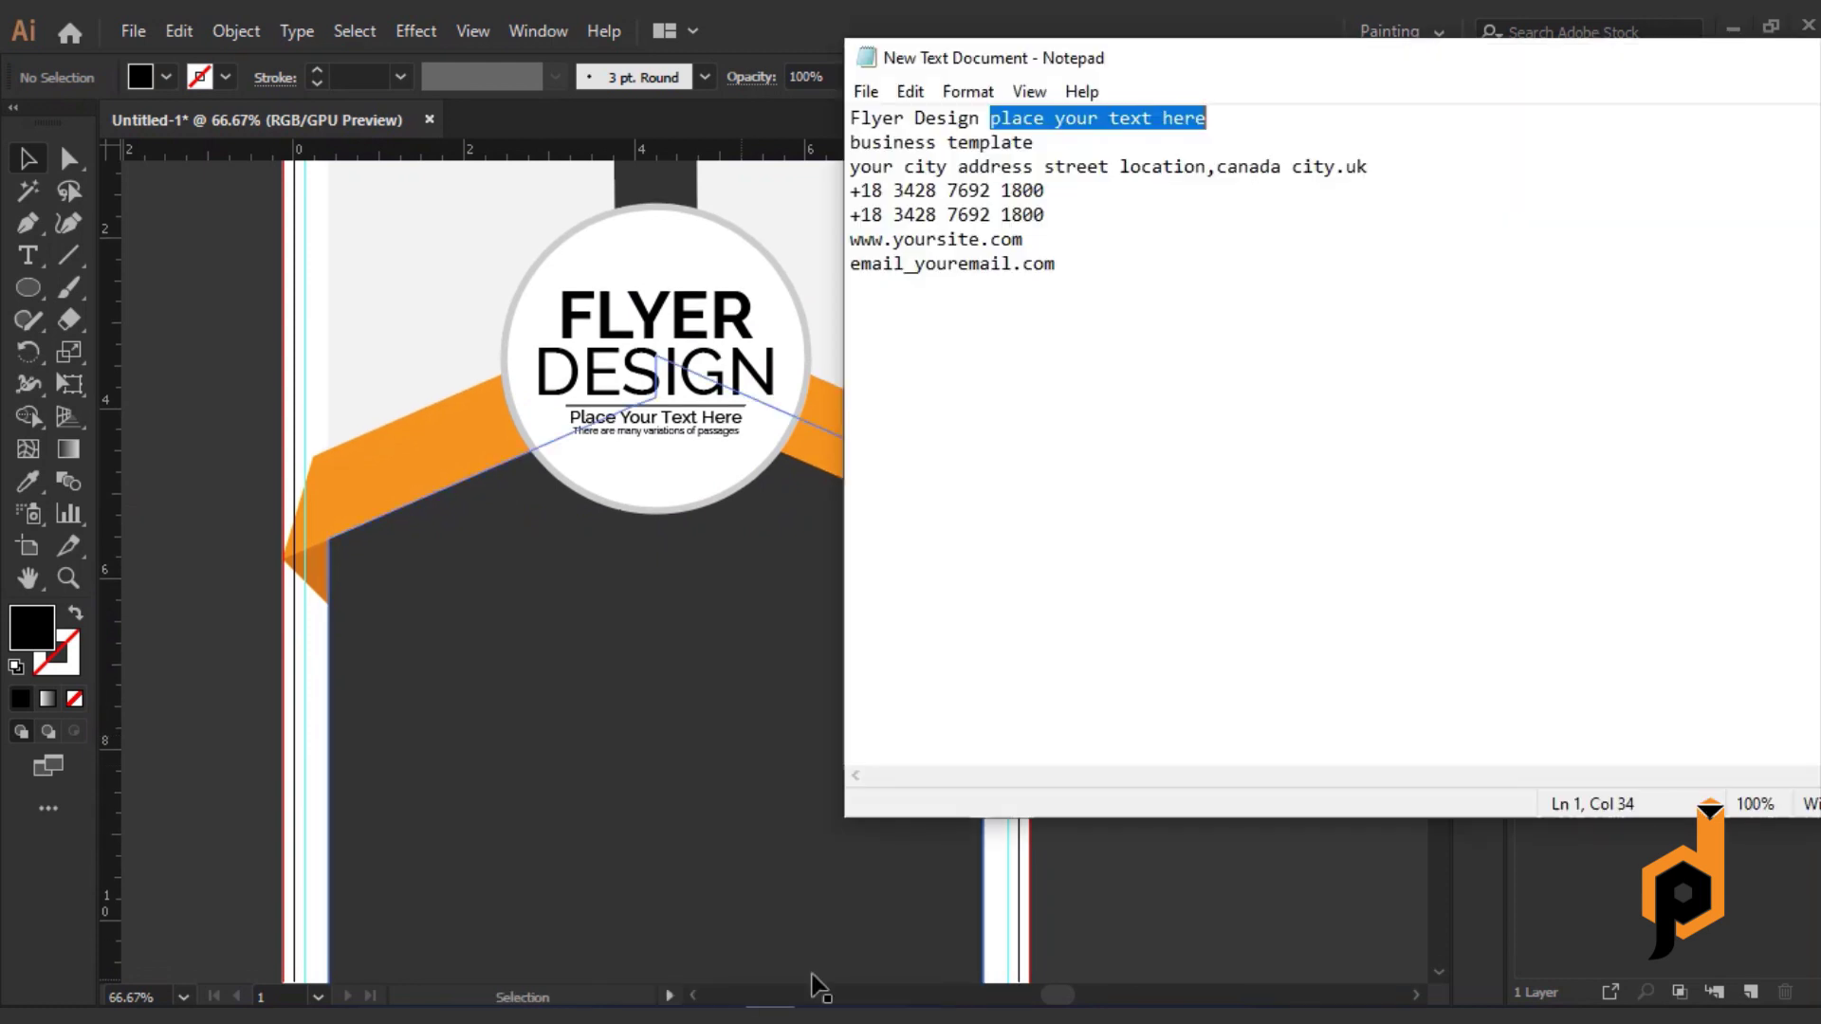
{"action": "left_click_drag", "start_coordinate": [852, 143], "coordinate": [936, 144]}
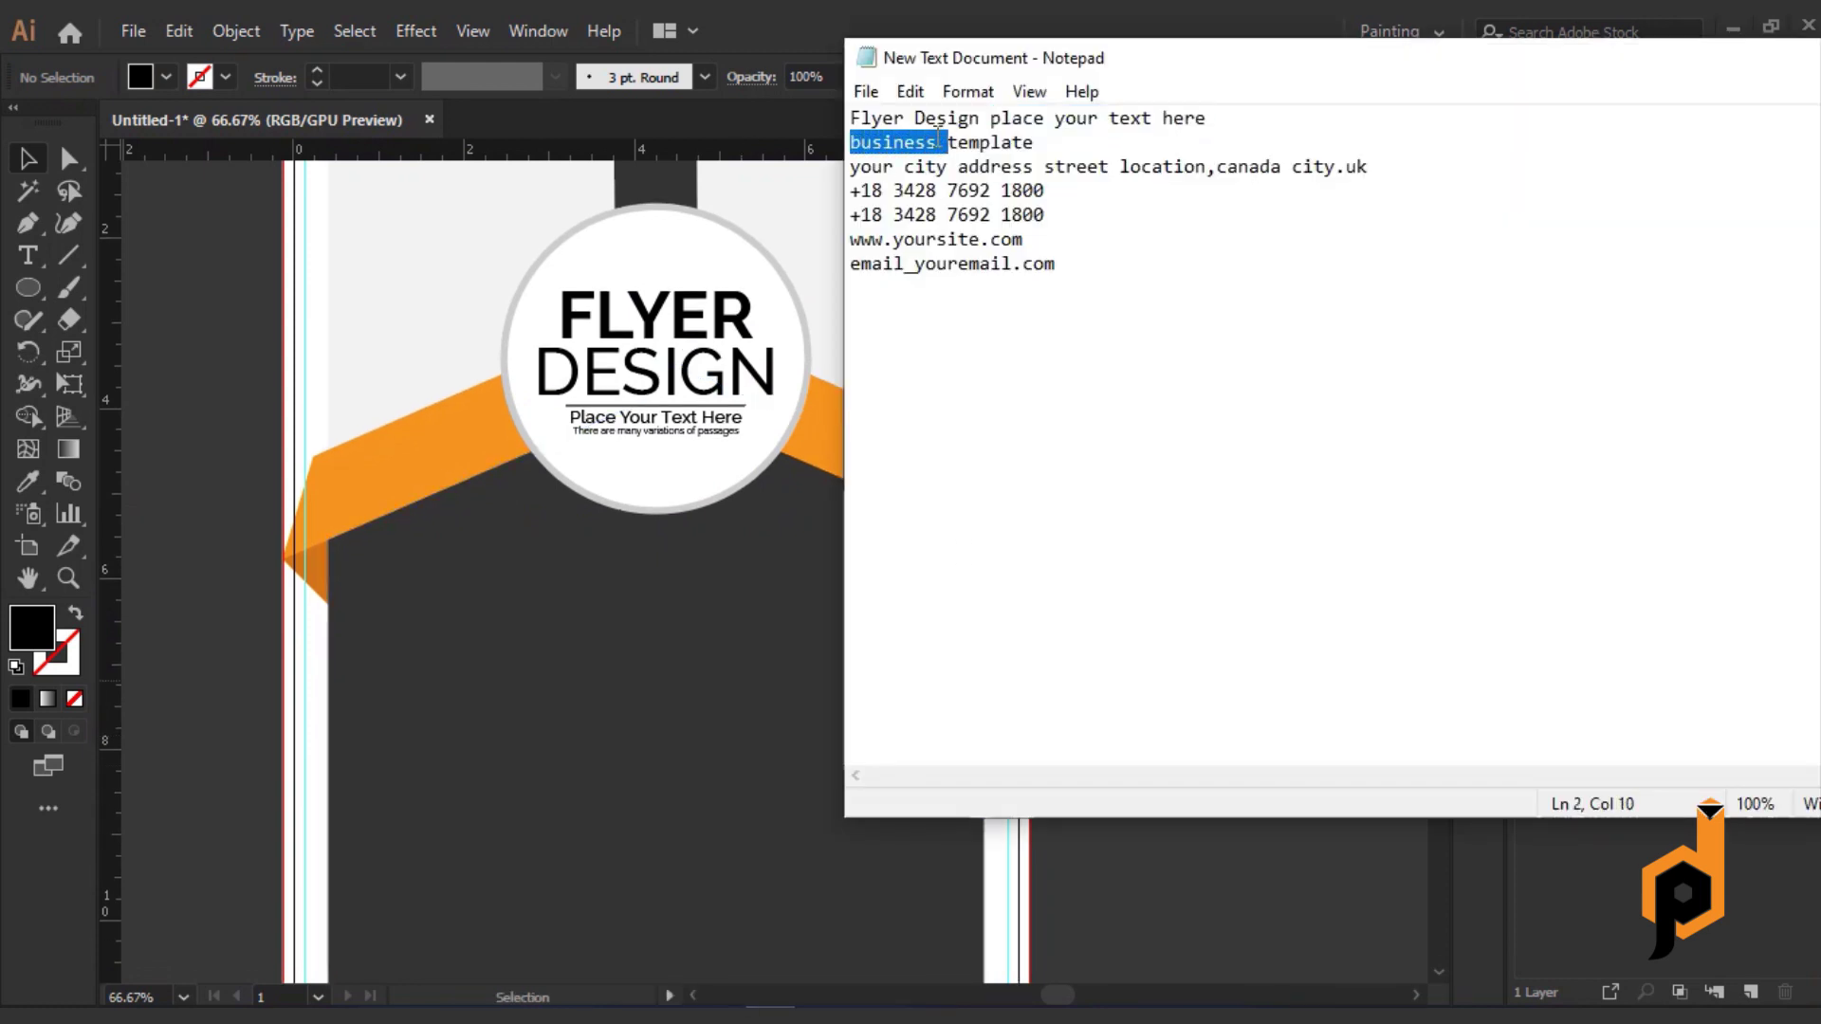
{"action": "right_click", "coordinate": [875, 140]}
{"action": "left_click", "coordinate": [925, 226]}
{"action": "left_click", "coordinate": [32, 252]}
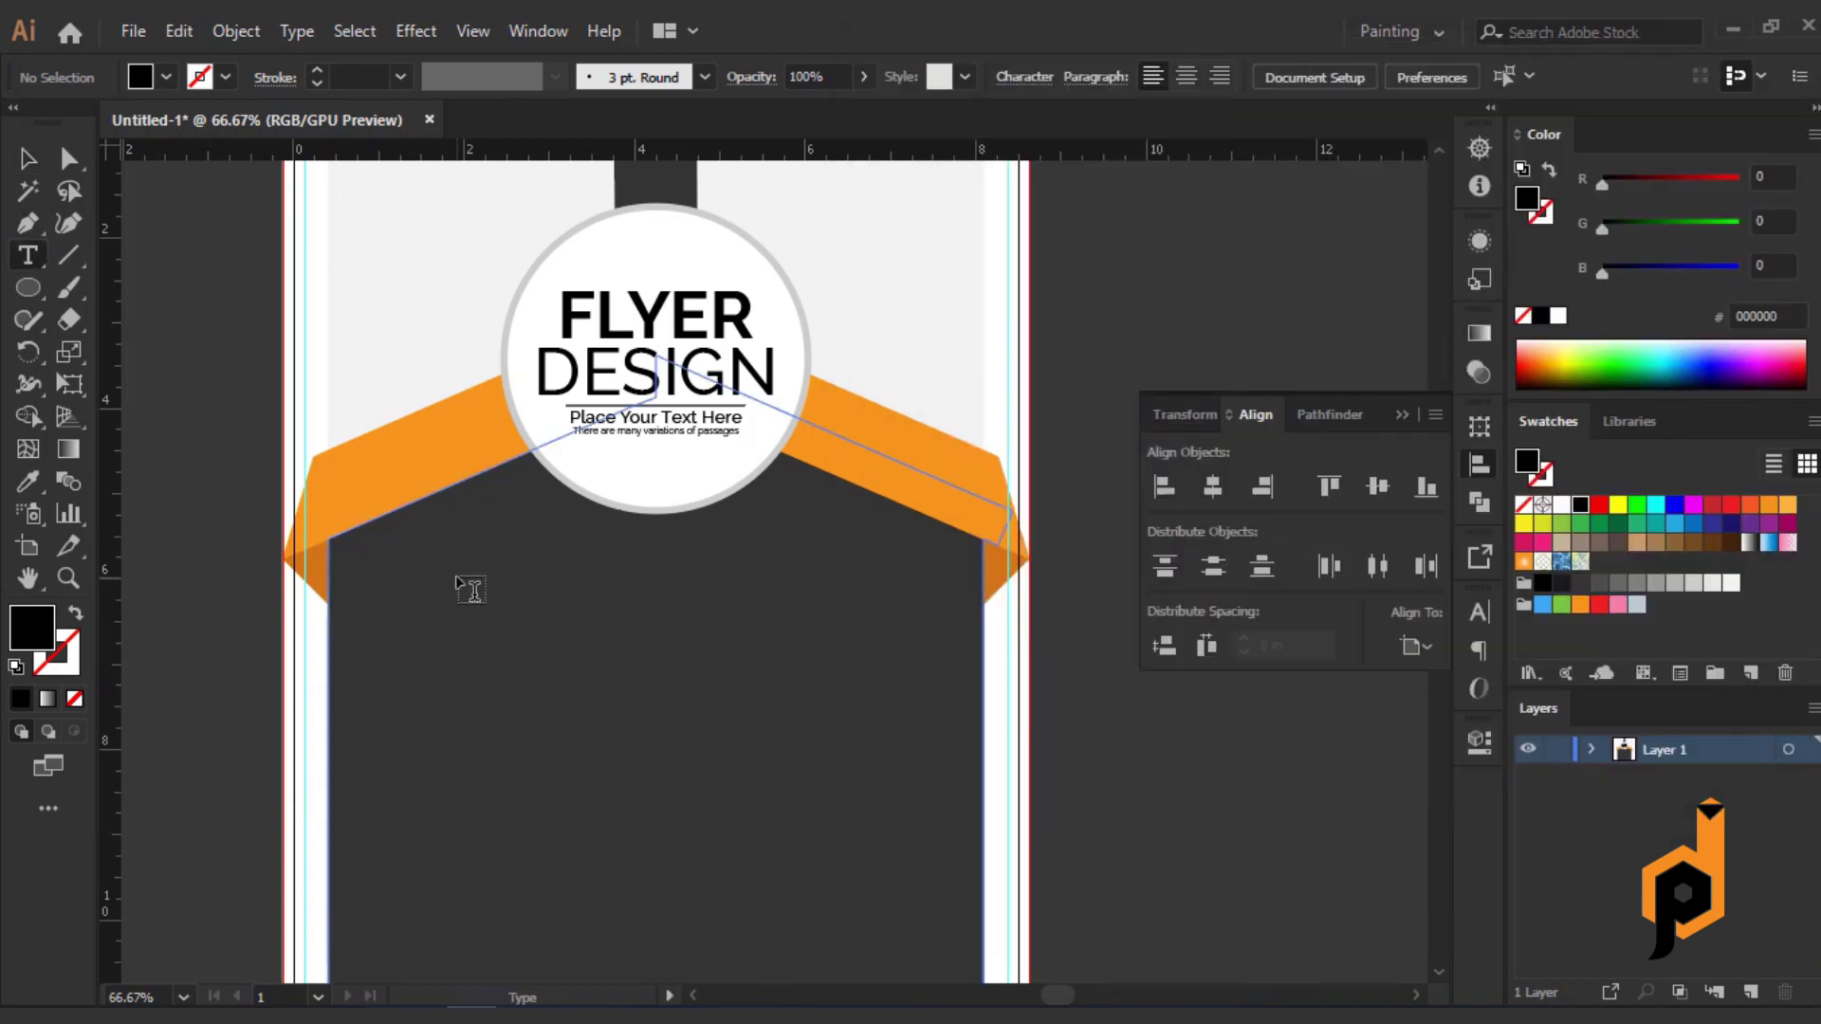
{"action": "left_click", "coordinate": [457, 577]}
{"action": "key", "text": "Escape"}
{"action": "key", "text": "ctrl+shift+a"}
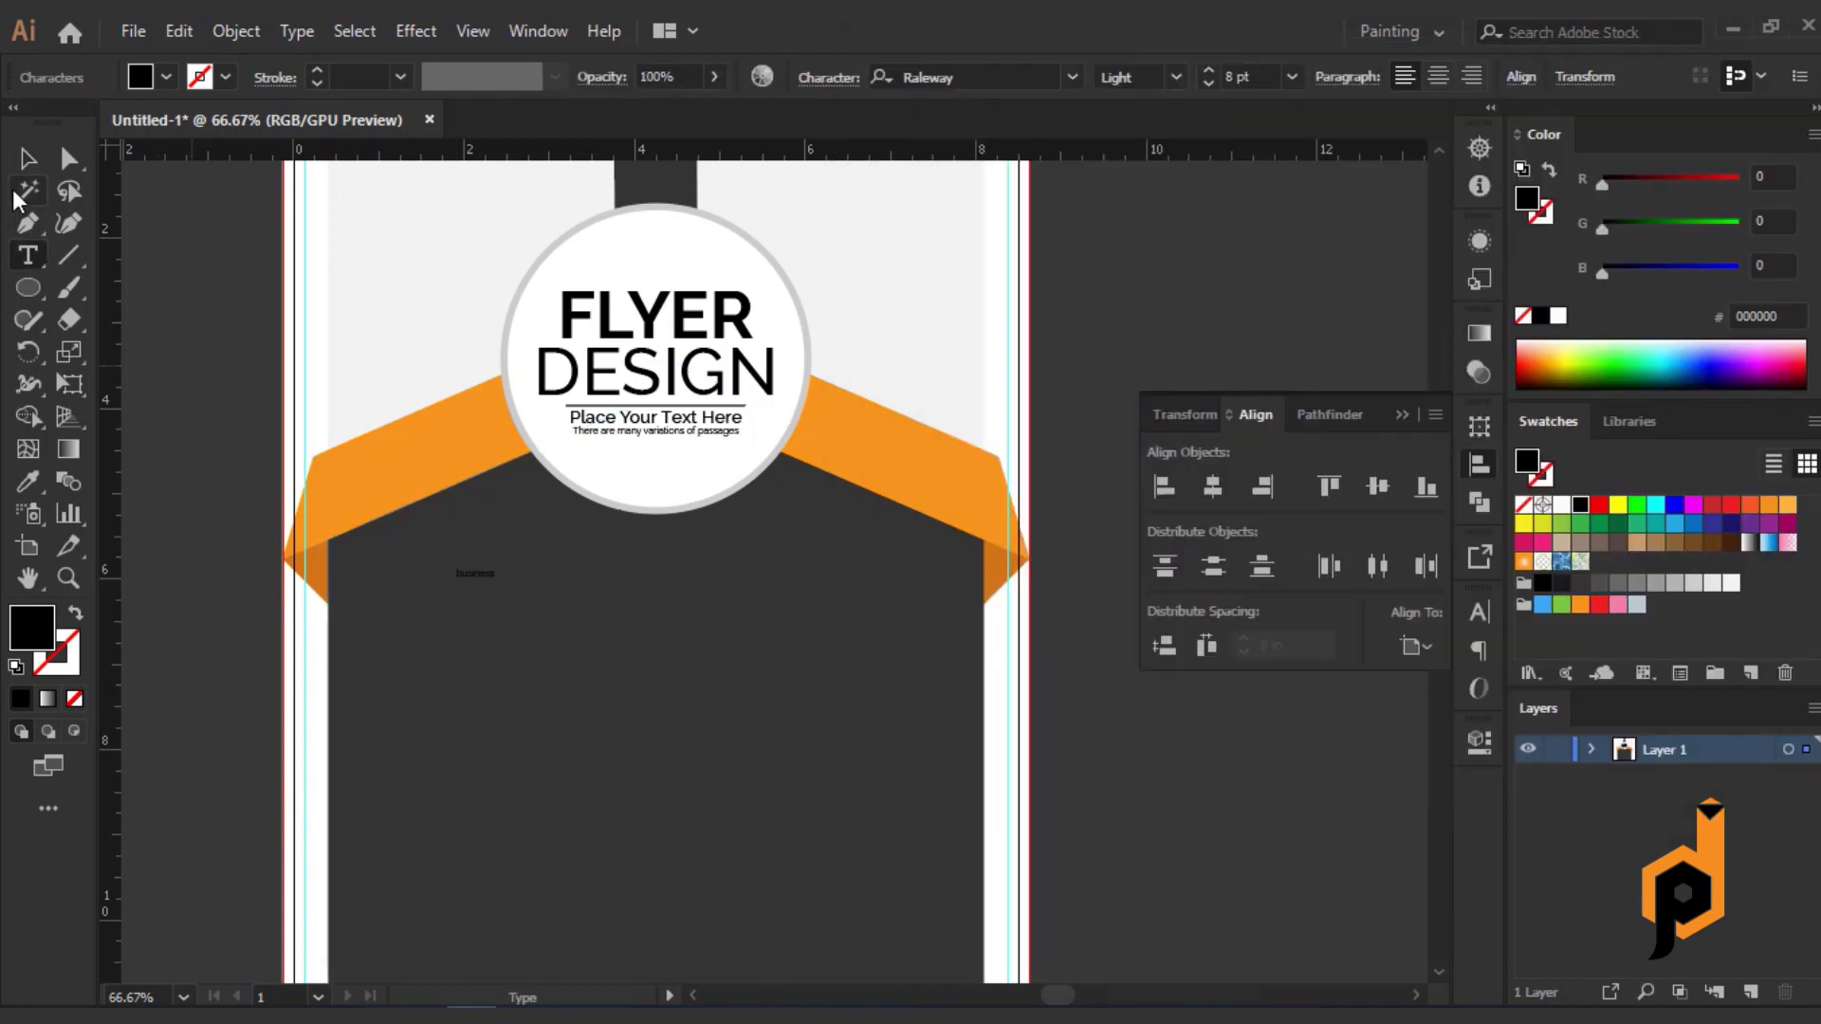
Give "business" the Raleway Medium 56 pt style sampled from DESIGN and a white fill.
{"action": "left_click", "coordinate": [167, 77]}
{"action": "left_click", "coordinate": [61, 122]}
{"action": "left_click", "coordinate": [166, 77]}
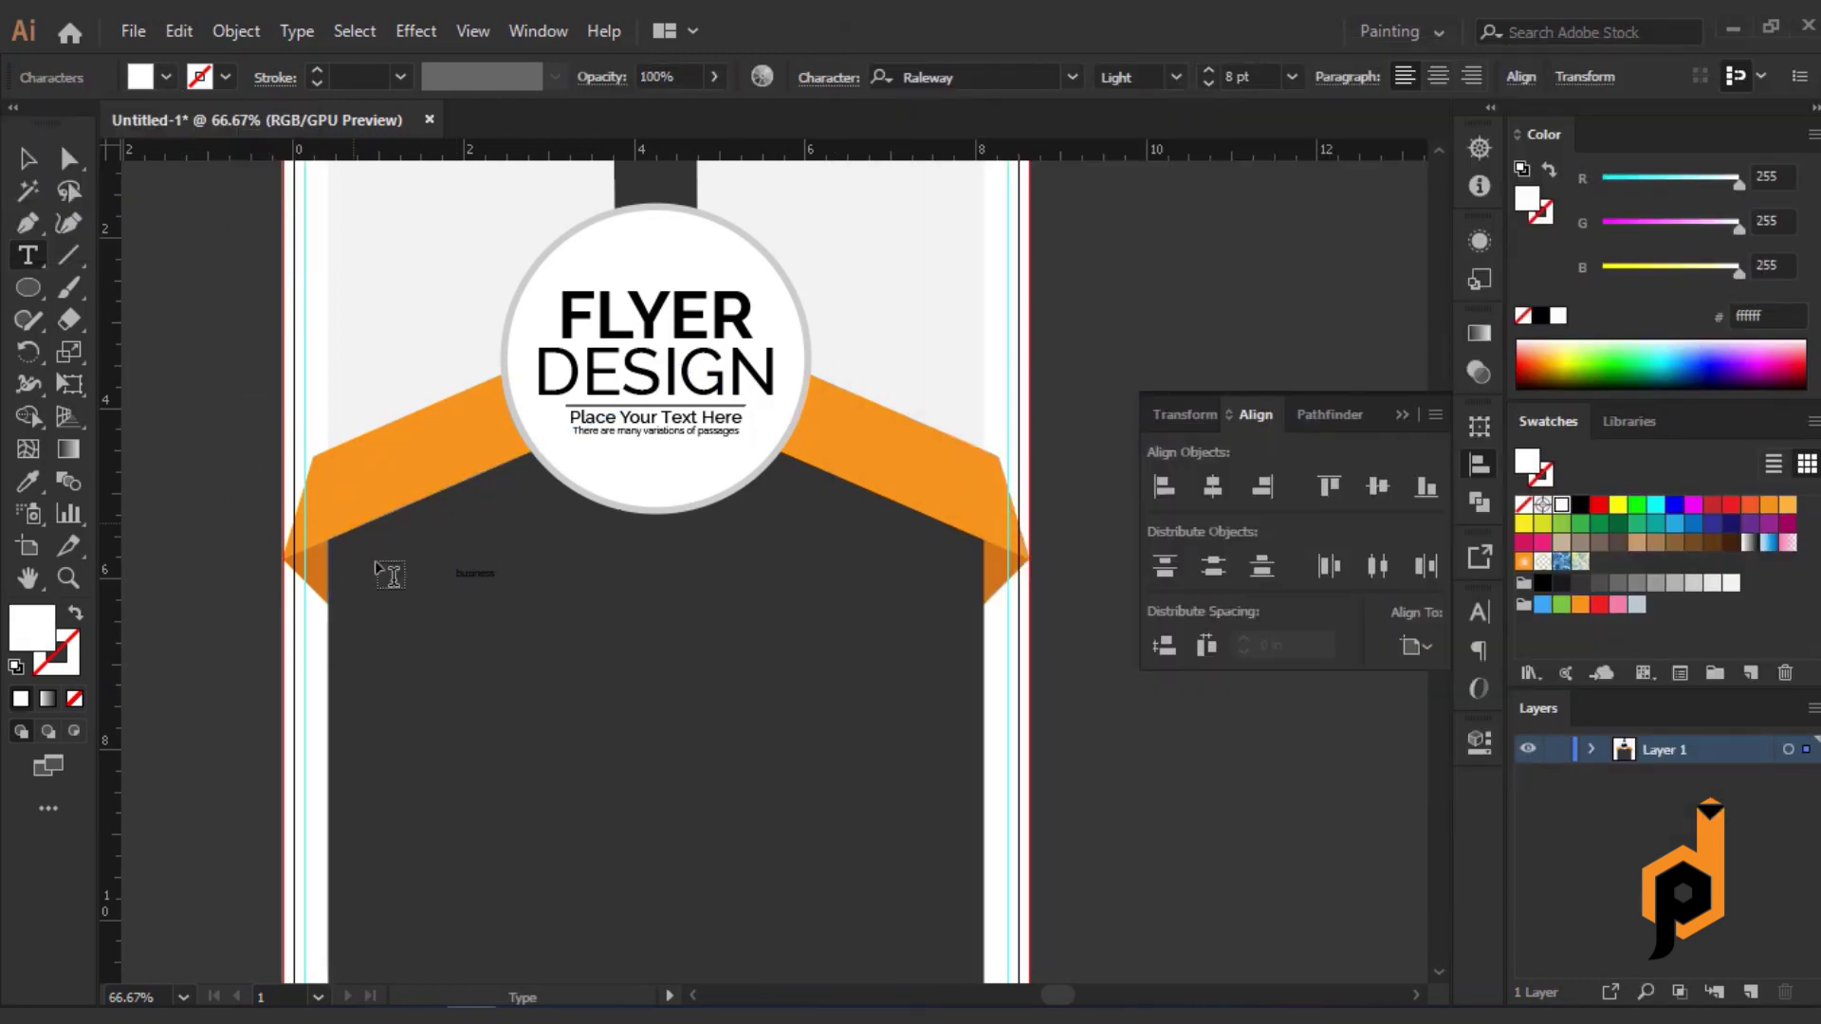
{"action": "left_click", "coordinate": [25, 159]}
{"action": "left_click", "coordinate": [167, 77]}
{"action": "left_click", "coordinate": [42, 126]}
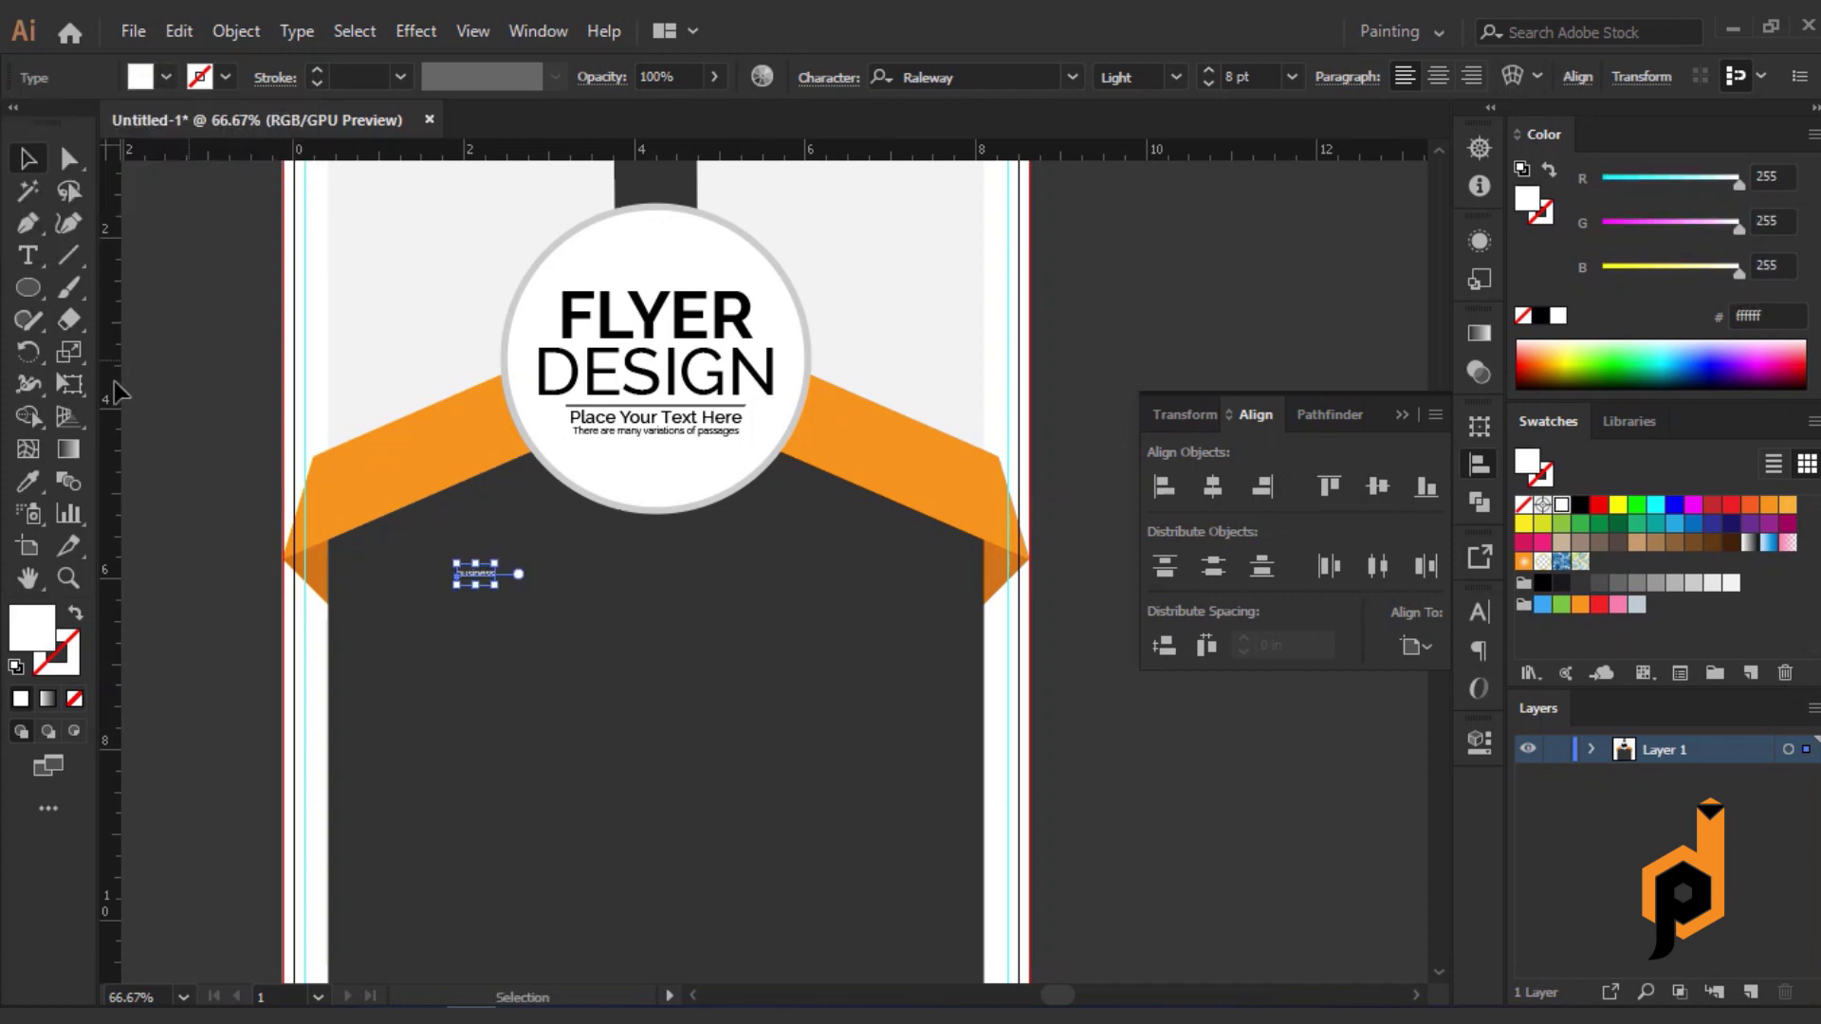
{"action": "left_click", "coordinate": [27, 481]}
{"action": "left_click", "coordinate": [589, 379]}
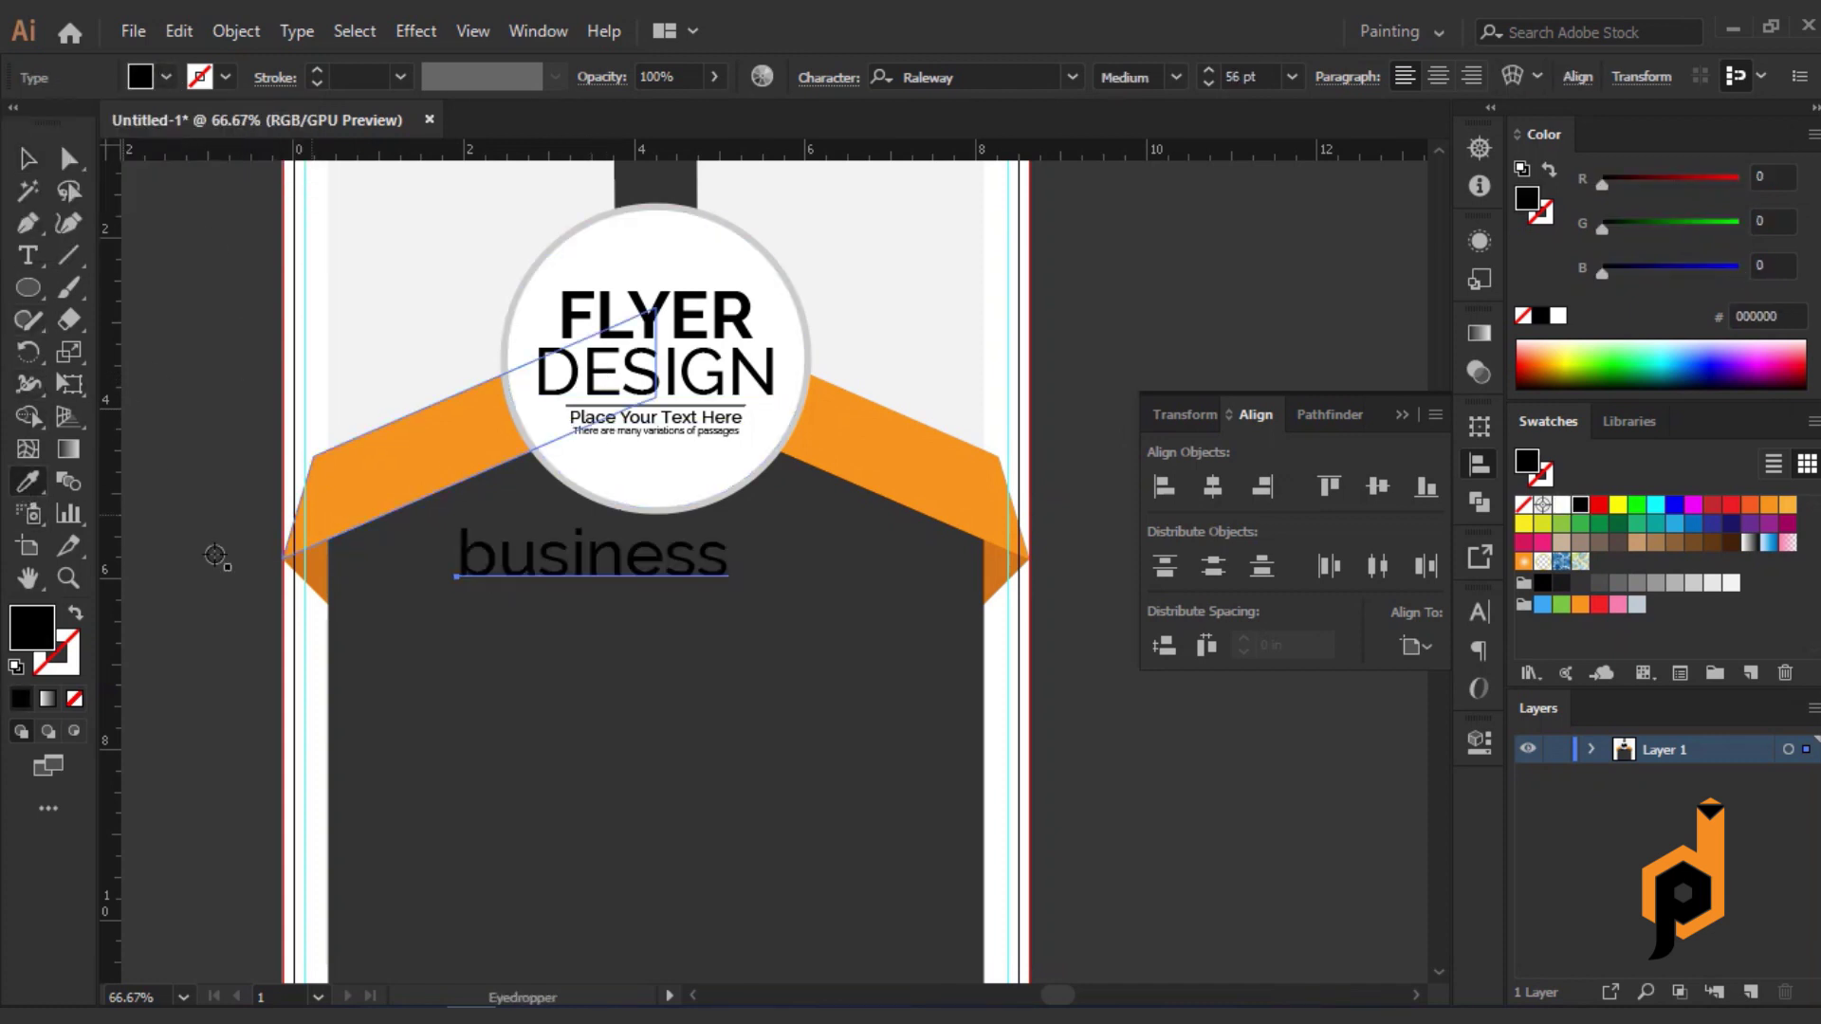
{"action": "left_click", "coordinate": [167, 76]}
{"action": "left_click", "coordinate": [41, 126]}
{"action": "double_click", "coordinate": [31, 626]}
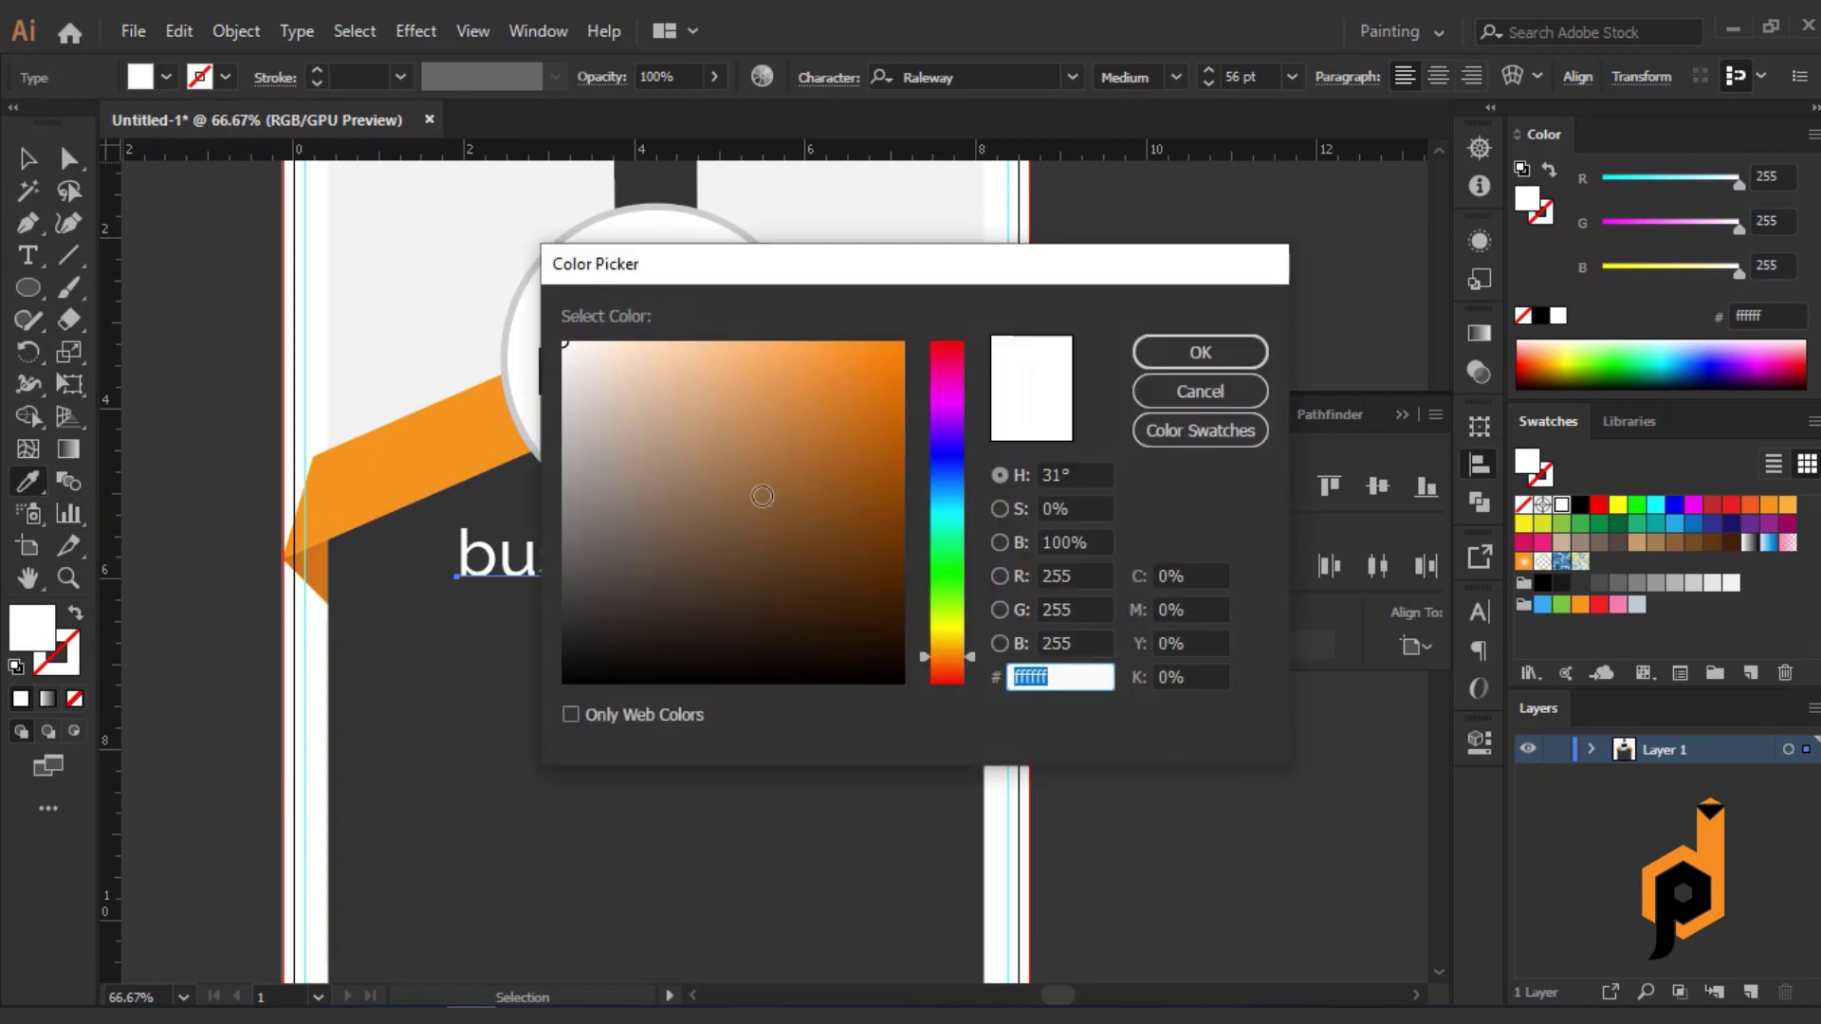
Convert the "business" text to uppercase.
{"action": "left_click", "coordinate": [297, 30]}
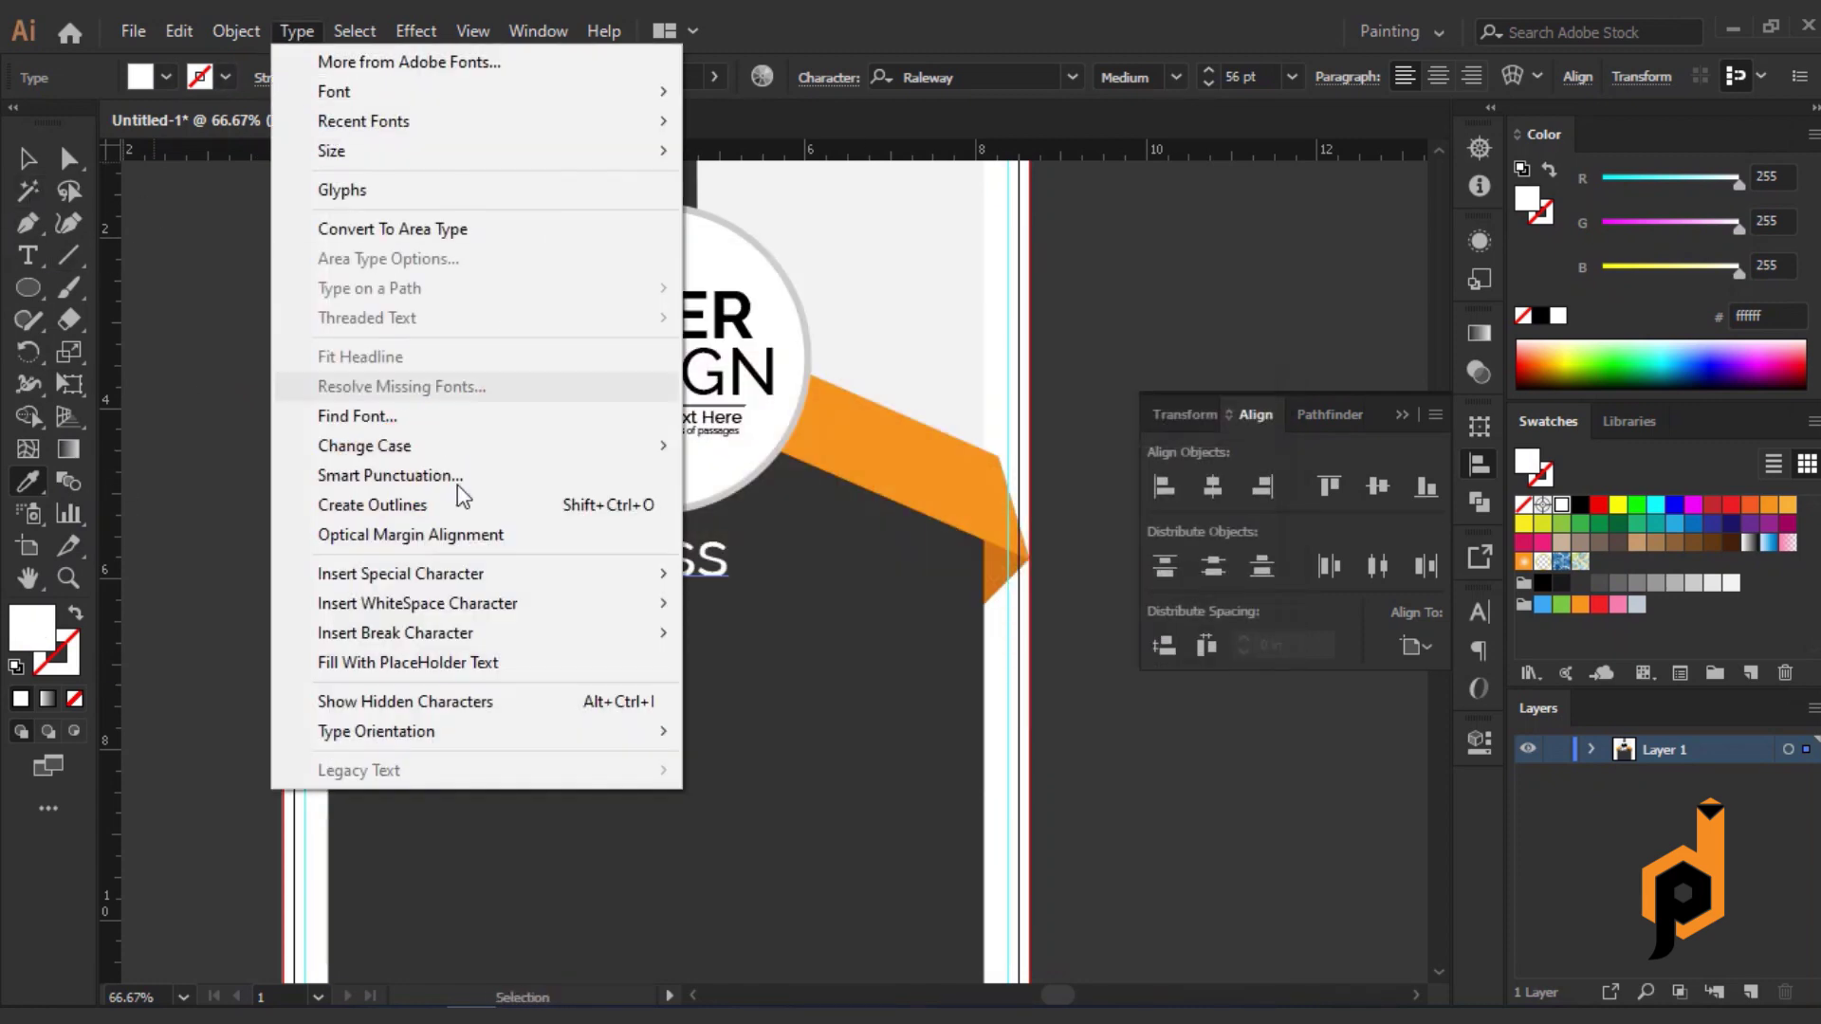
{"action": "left_click", "coordinate": [366, 411]}
{"action": "left_click", "coordinate": [1119, 792]}
{"action": "key", "text": "t"}
{"action": "key", "text": "v"}
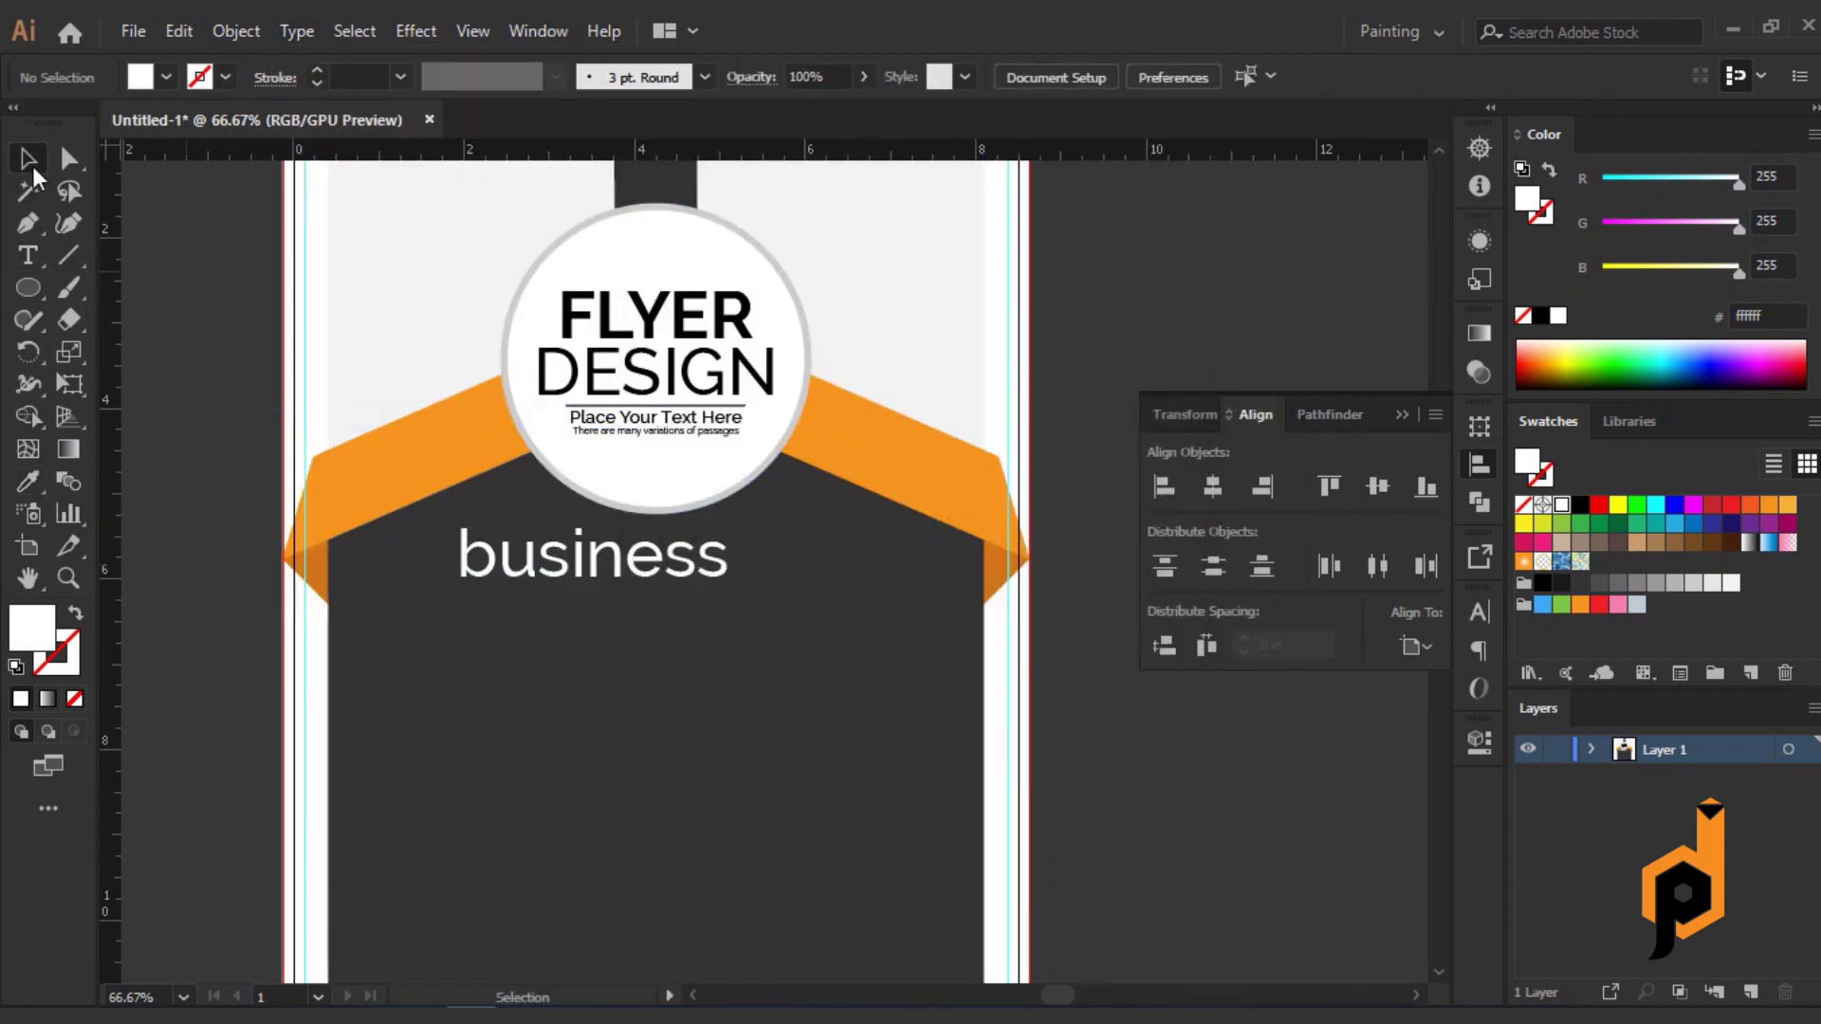
{"action": "left_click", "coordinate": [560, 560]}
{"action": "left_click", "coordinate": [297, 30]}
{"action": "mouse_move", "coordinate": [645, 445]}
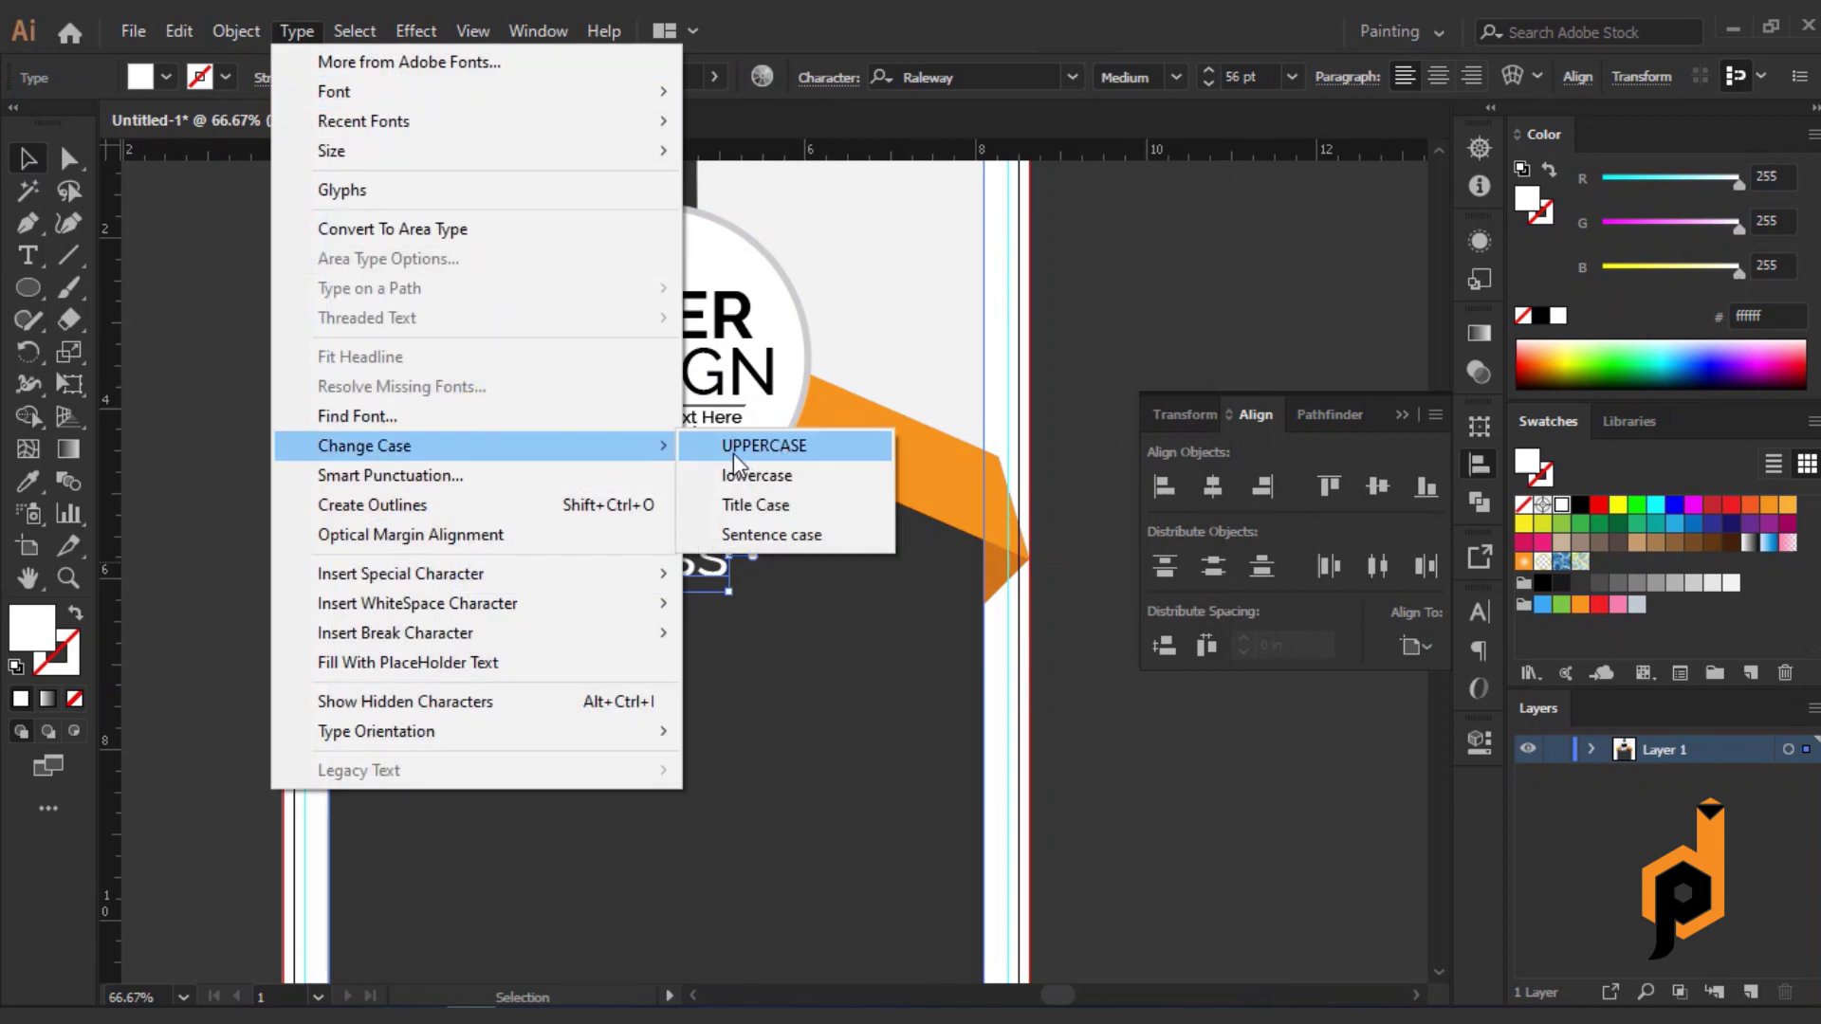
{"action": "left_click", "coordinate": [733, 449]}
Move BUSINESS slightly lower on the grey panel and set it to Raleway SemiBold, 28 pt, with 400 tracking.
{"action": "left_click_drag", "start_coordinate": [720, 561], "coordinate": [735, 612]}
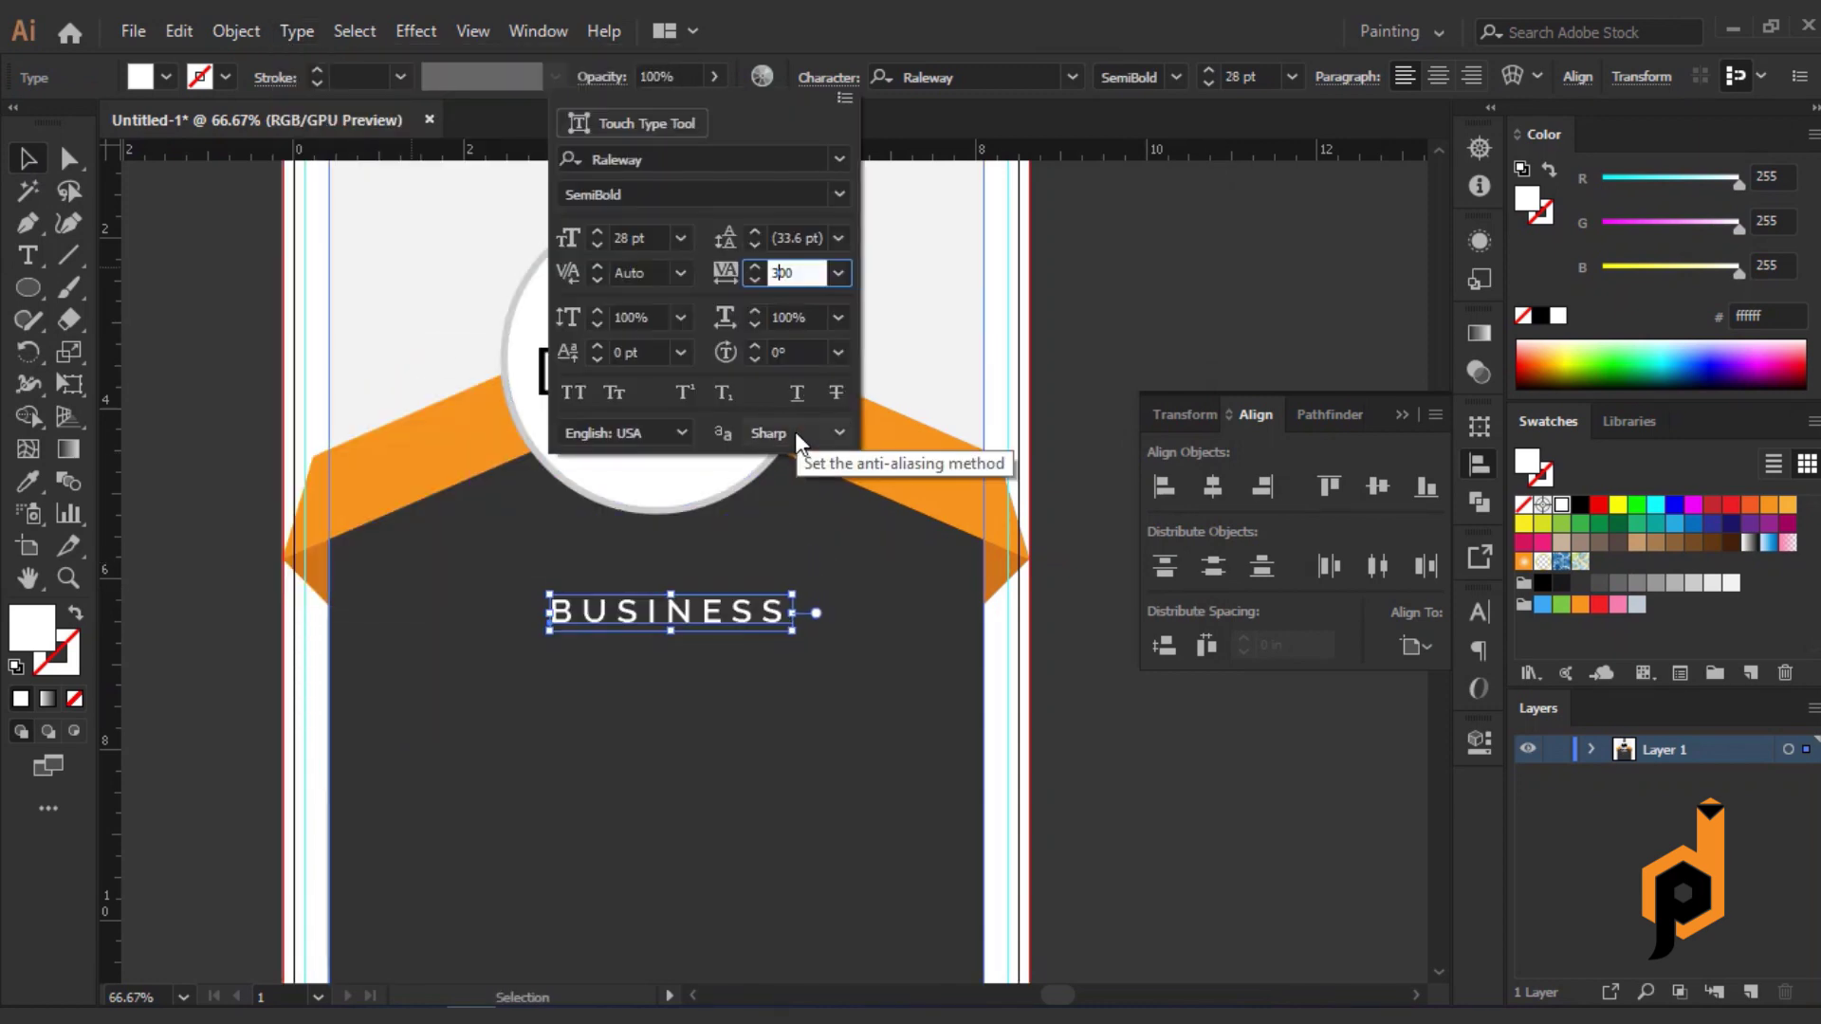
{"action": "type", "text": "4"}
{"action": "key", "text": "Return"}
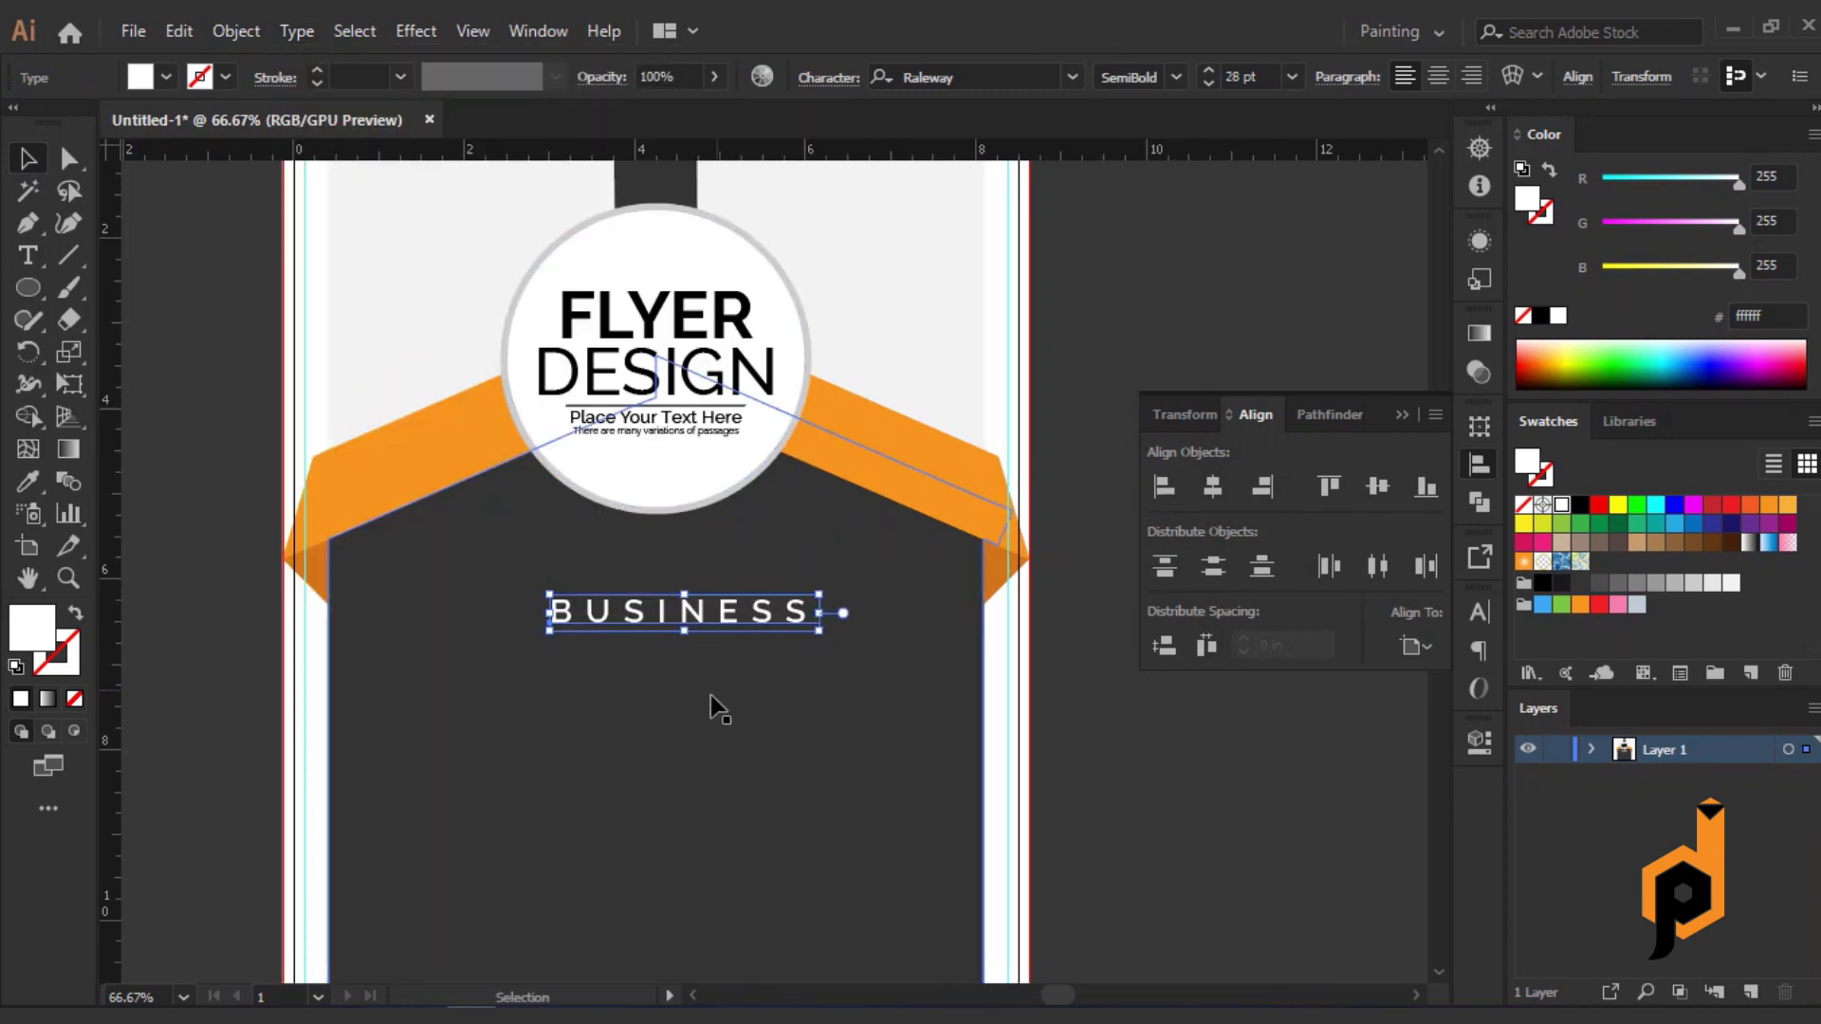
Centre BUSINESS horizontally on the dark grey panel.
{"action": "left_click", "coordinate": [693, 723], "text": "shift"}
{"action": "left_click", "coordinate": [1212, 486]}
{"action": "left_click", "coordinate": [1129, 297]}
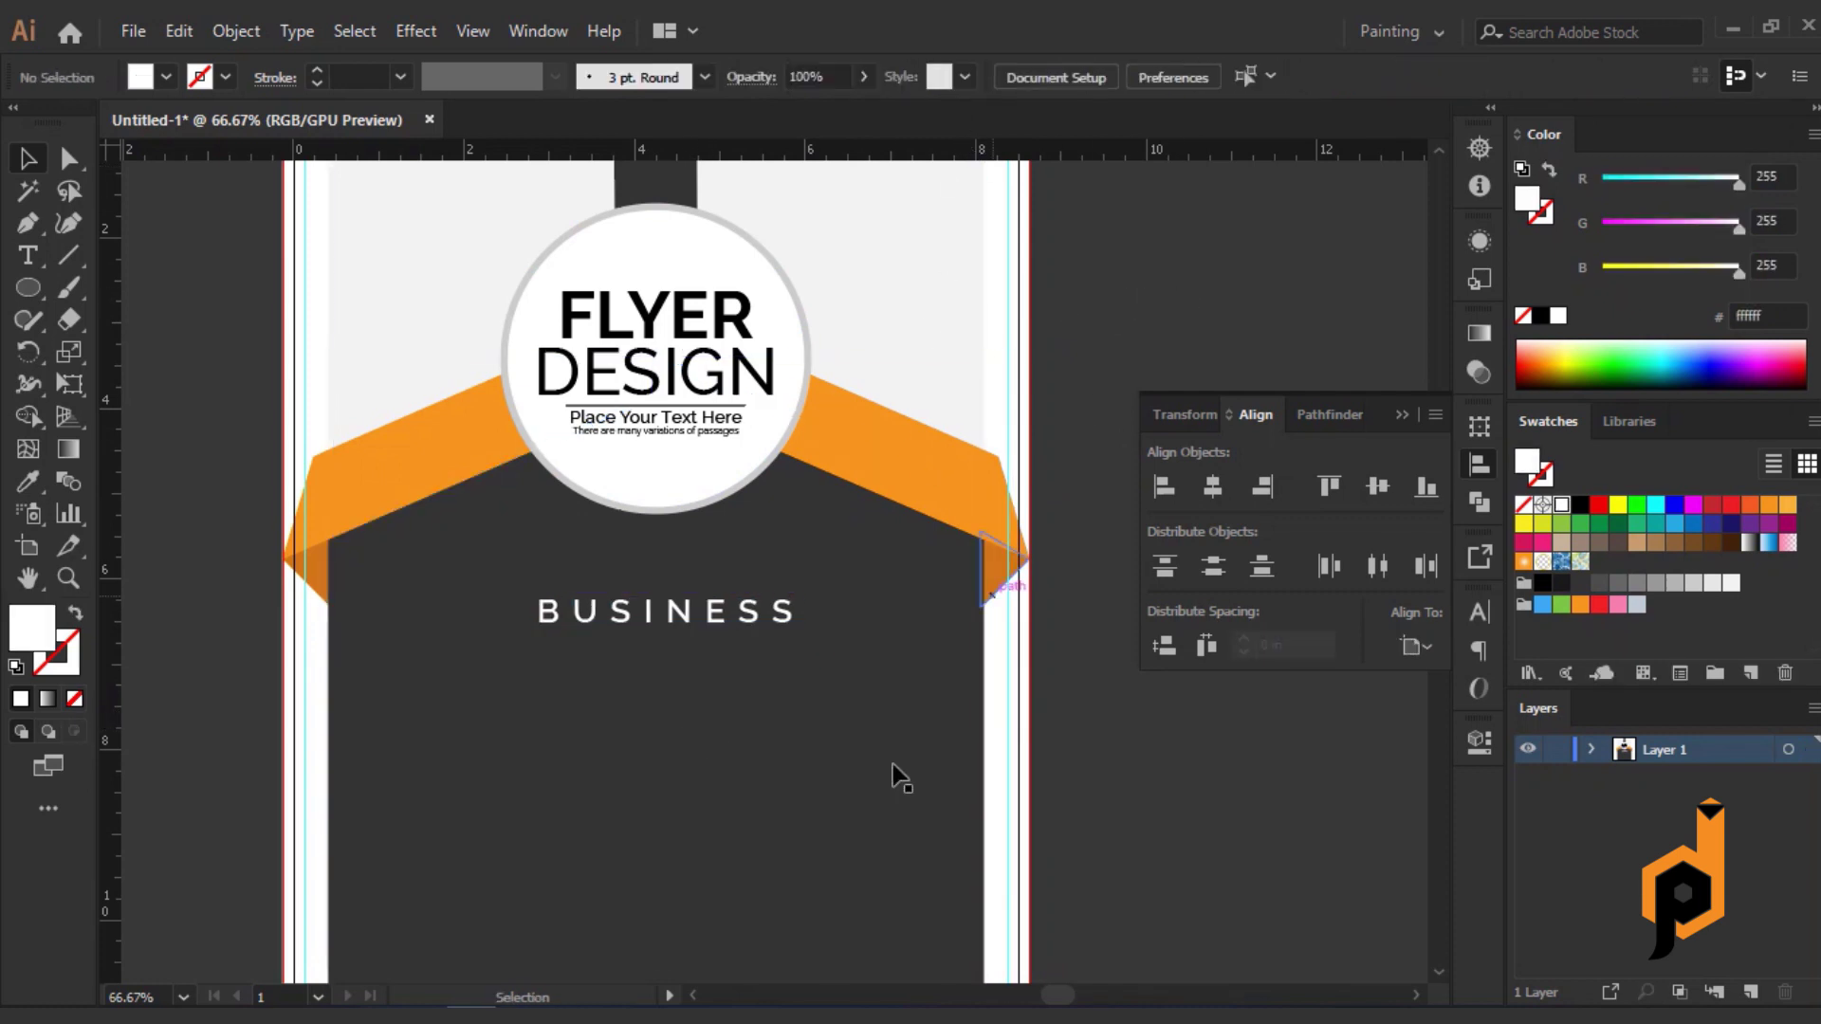
Copy the word "template" from the Notepad document and return to Illustrator.
{"action": "key", "text": "alt+Tab"}
{"action": "left_click_drag", "start_coordinate": [947, 143], "coordinate": [1034, 144]}
{"action": "right_click", "coordinate": [1006, 143]}
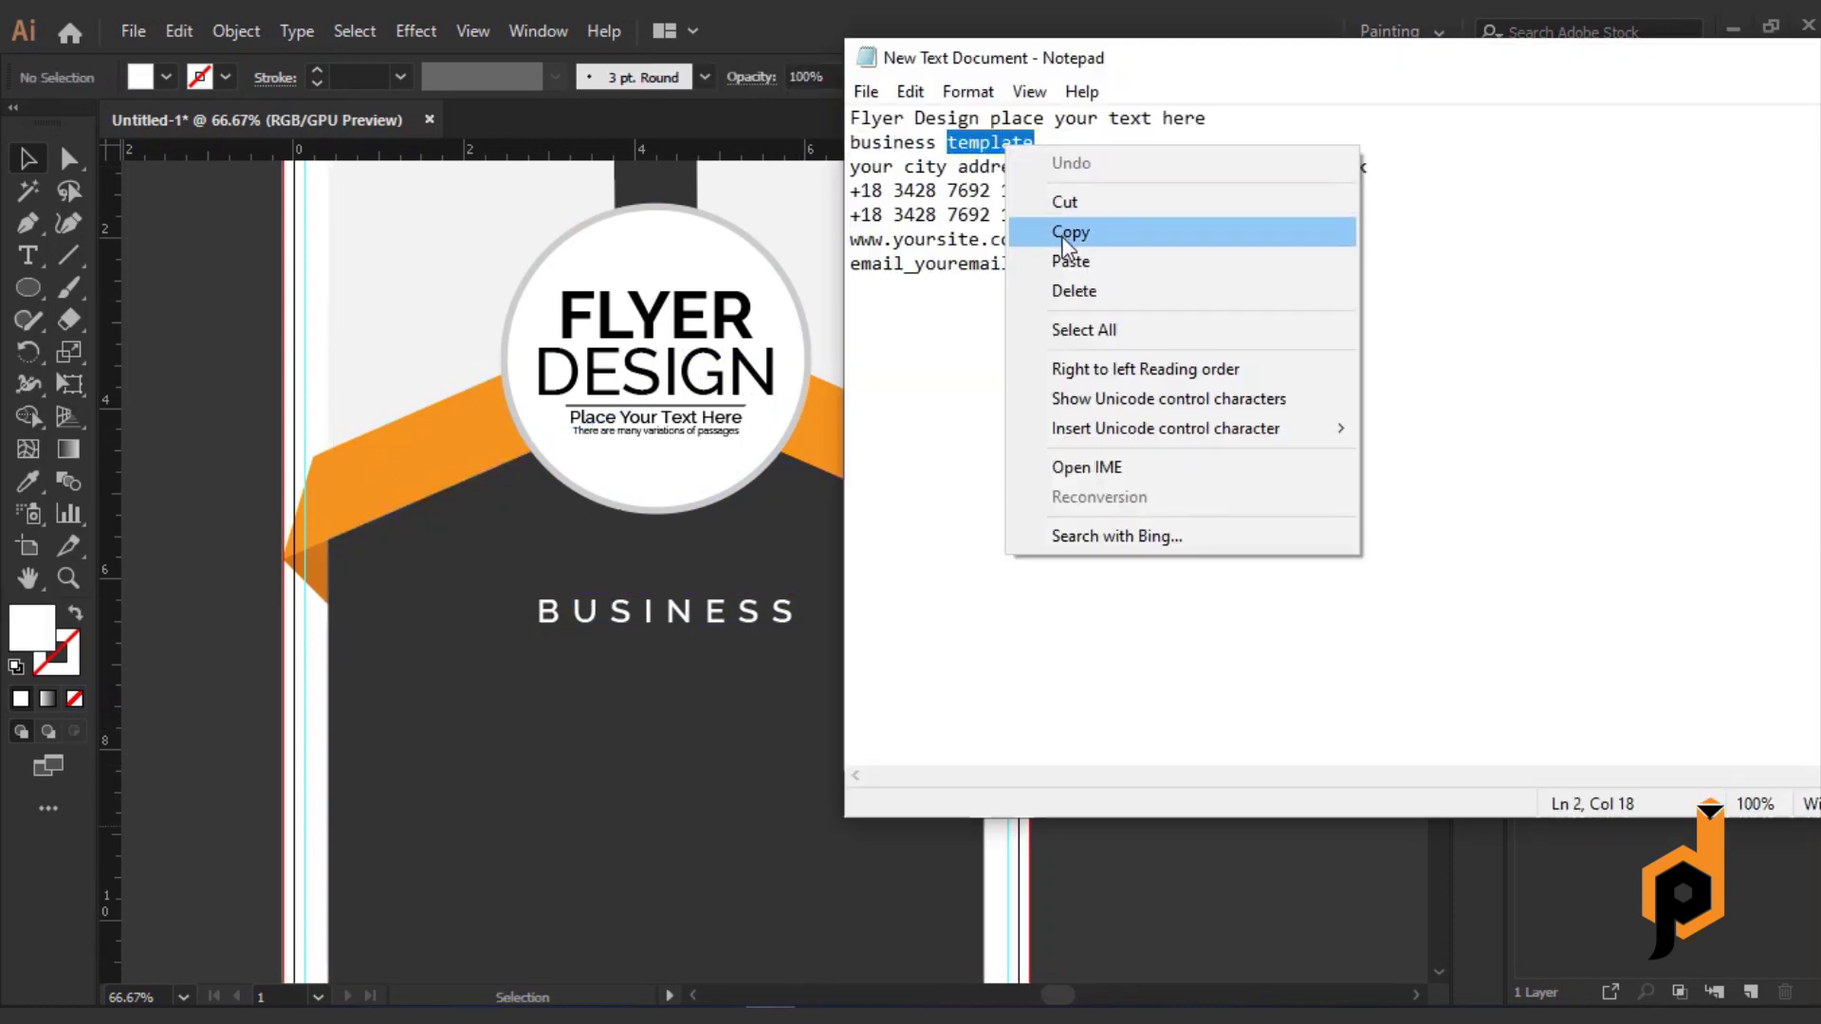
{"action": "left_click", "coordinate": [1057, 232]}
{"action": "key", "text": "alt+Tab"}
Ungroup the circle's text and place a duplicate of DESIGN directly beneath BUSINESS.
{"action": "left_click", "coordinate": [647, 379]}
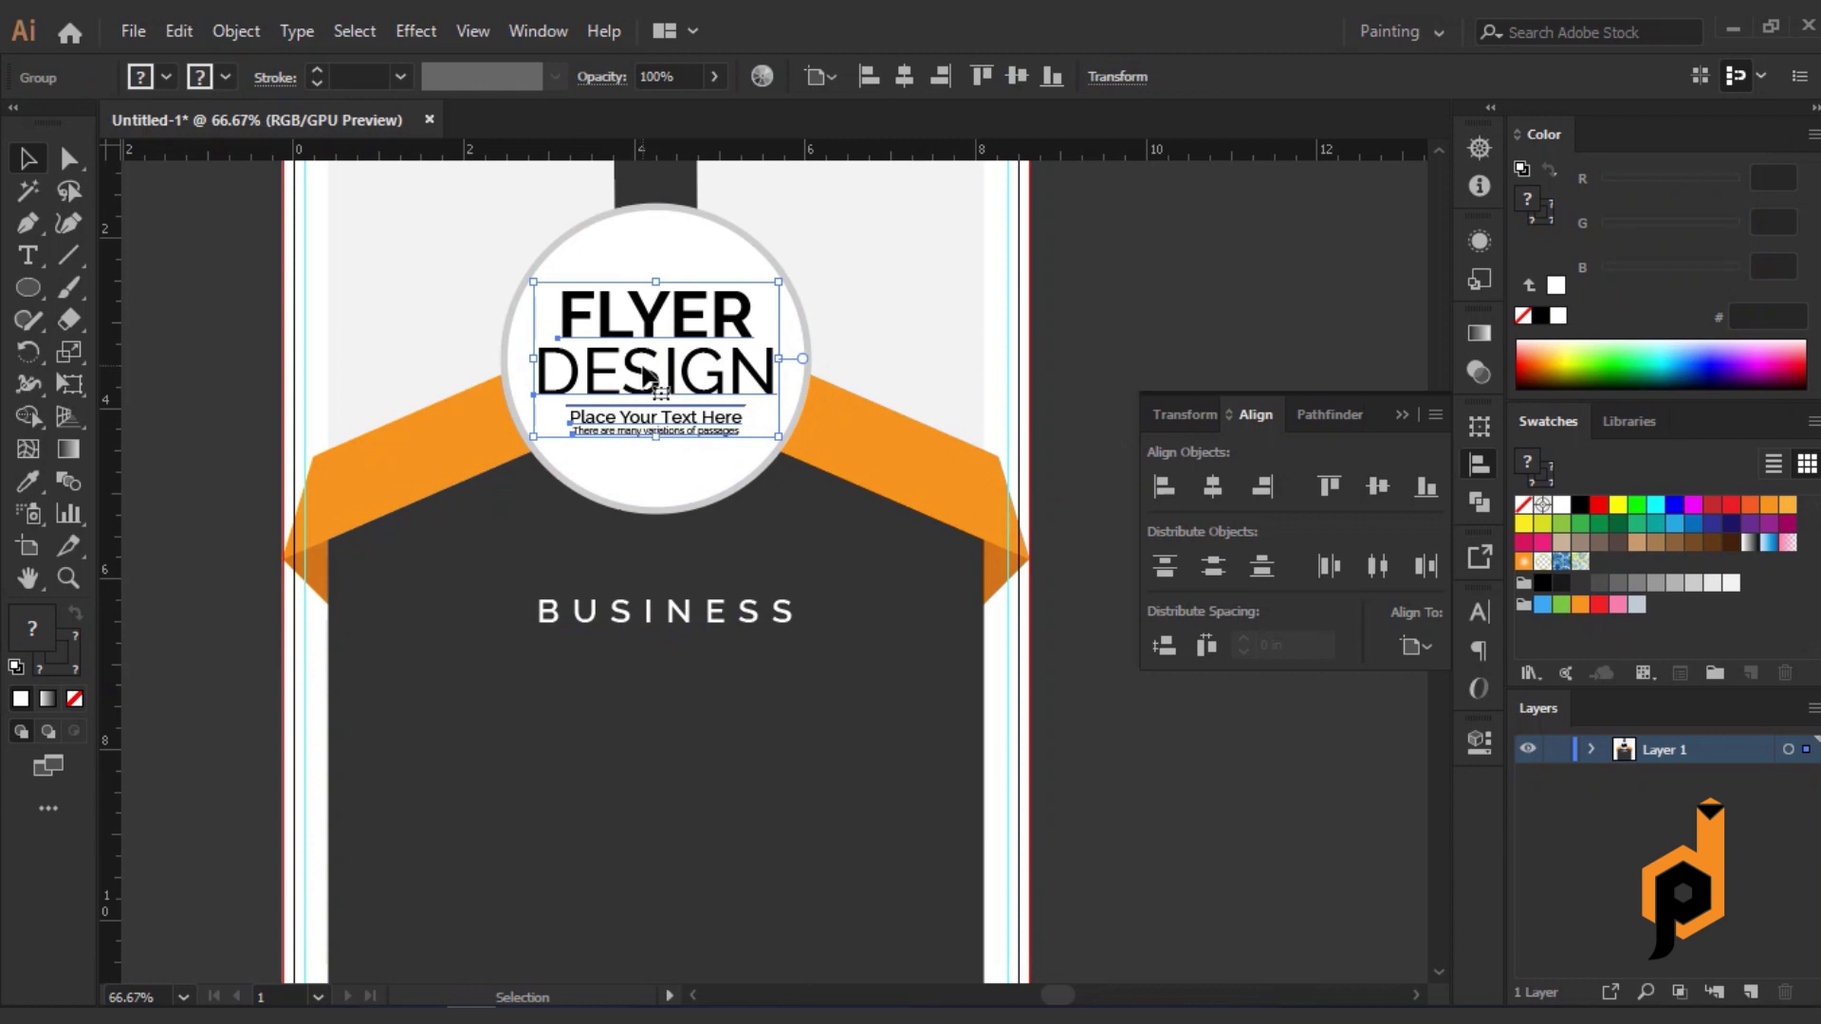
{"action": "right_click", "coordinate": [648, 379]}
{"action": "left_click", "coordinate": [707, 590]}
{"action": "left_click", "coordinate": [276, 610]}
{"action": "left_click", "coordinate": [652, 381]}
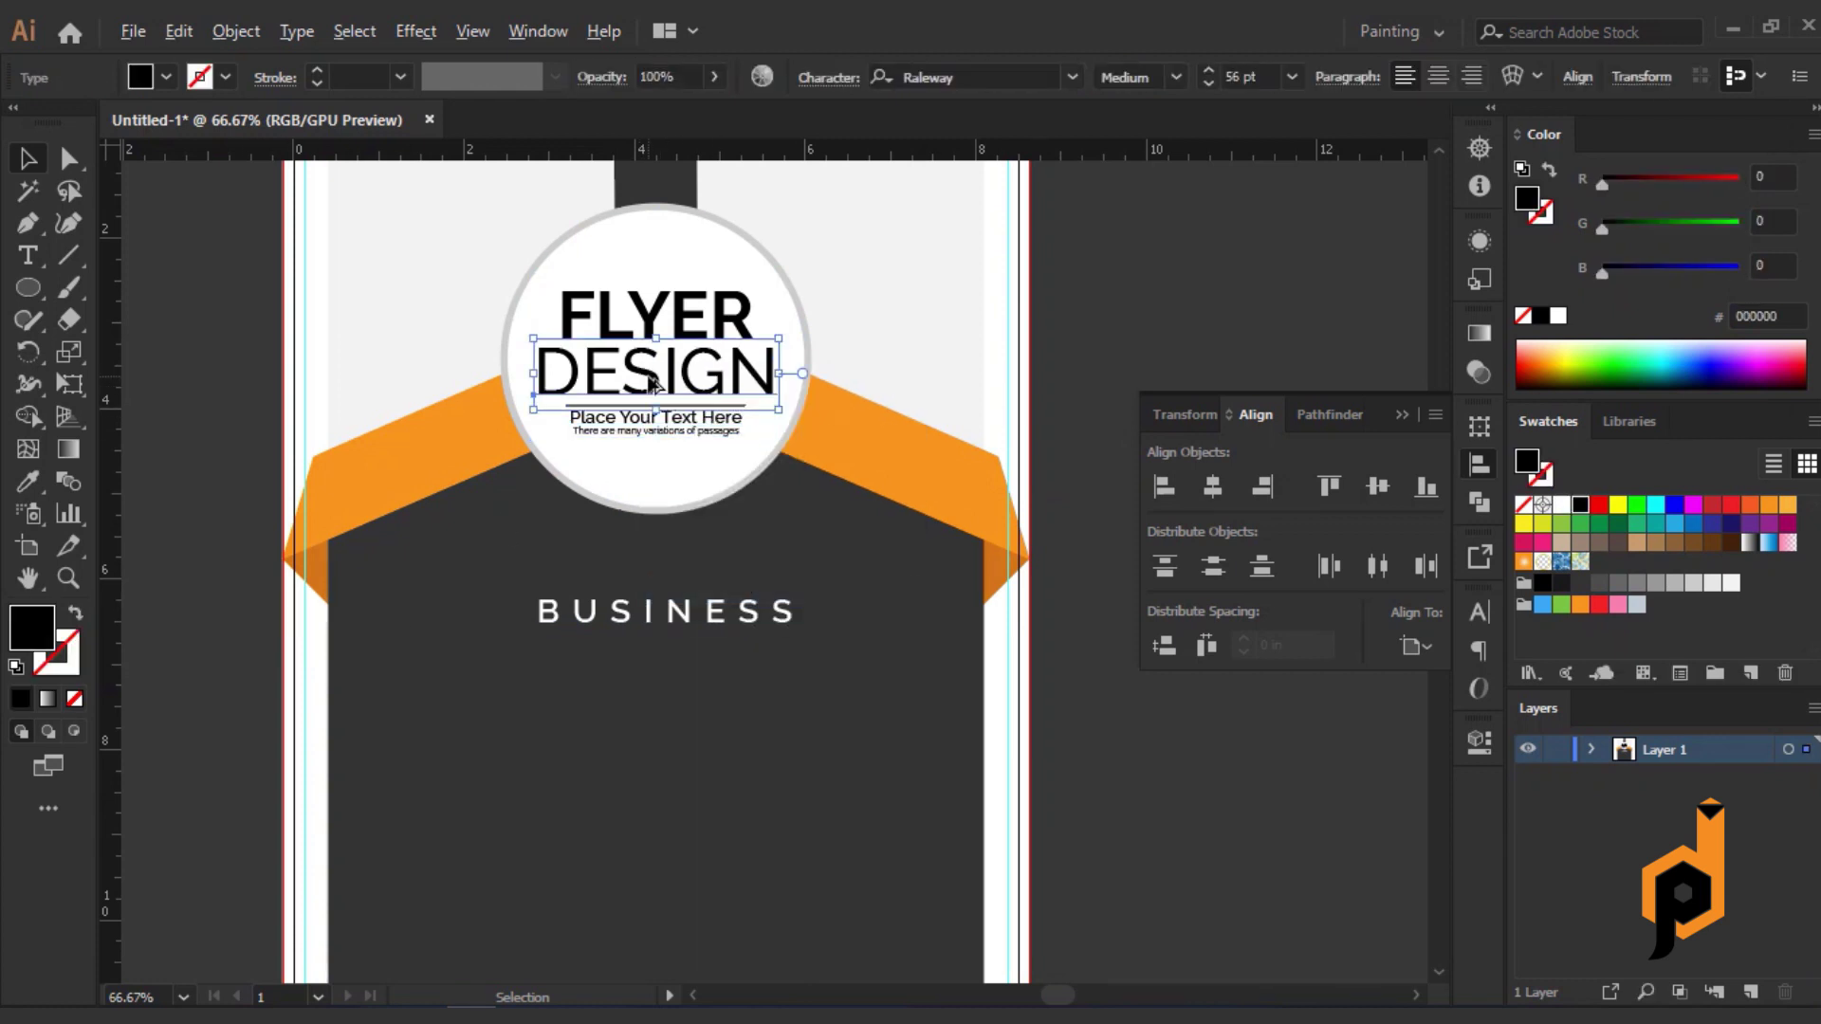
{"action": "left_click_drag", "start_coordinate": [652, 383], "coordinate": [653, 671]}
Replace the duplicated DESIGN text with "template" and convert it to uppercase.
{"action": "double_click", "coordinate": [651, 668]}
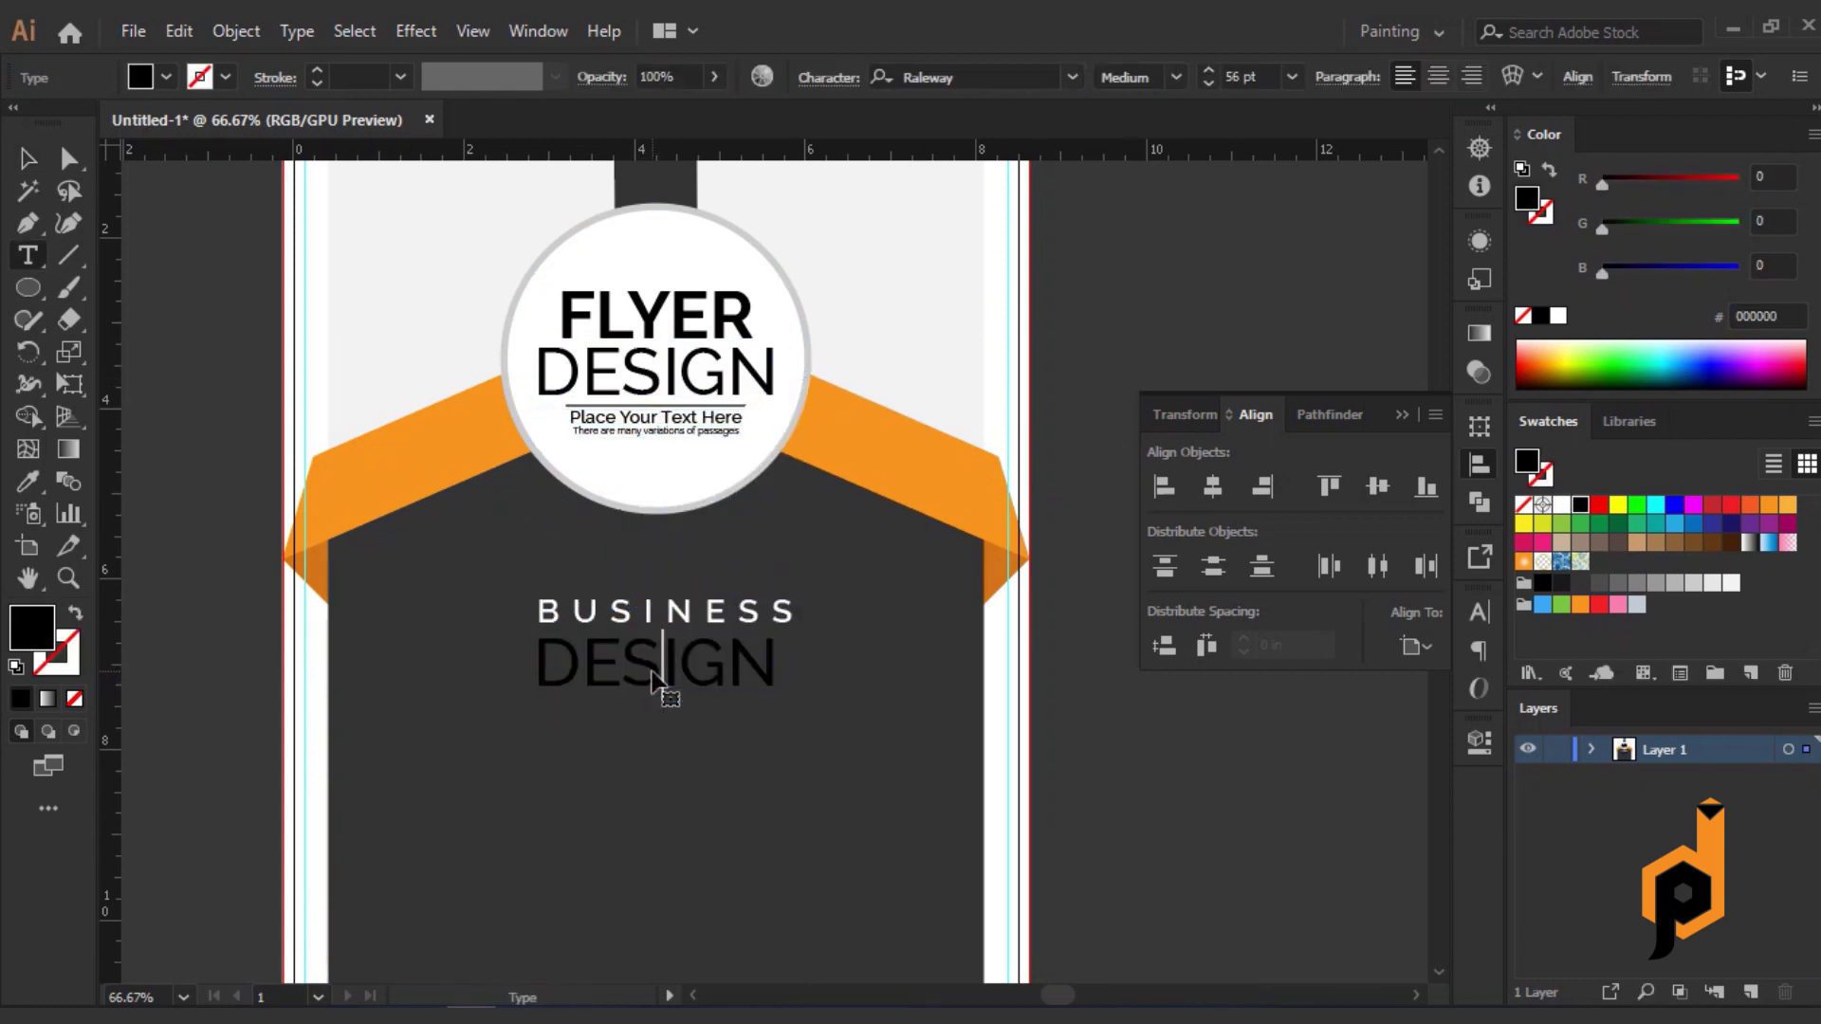
{"action": "double_click", "coordinate": [650, 668]}
{"action": "type", "text": "template"}
{"action": "key", "text": "Escape"}
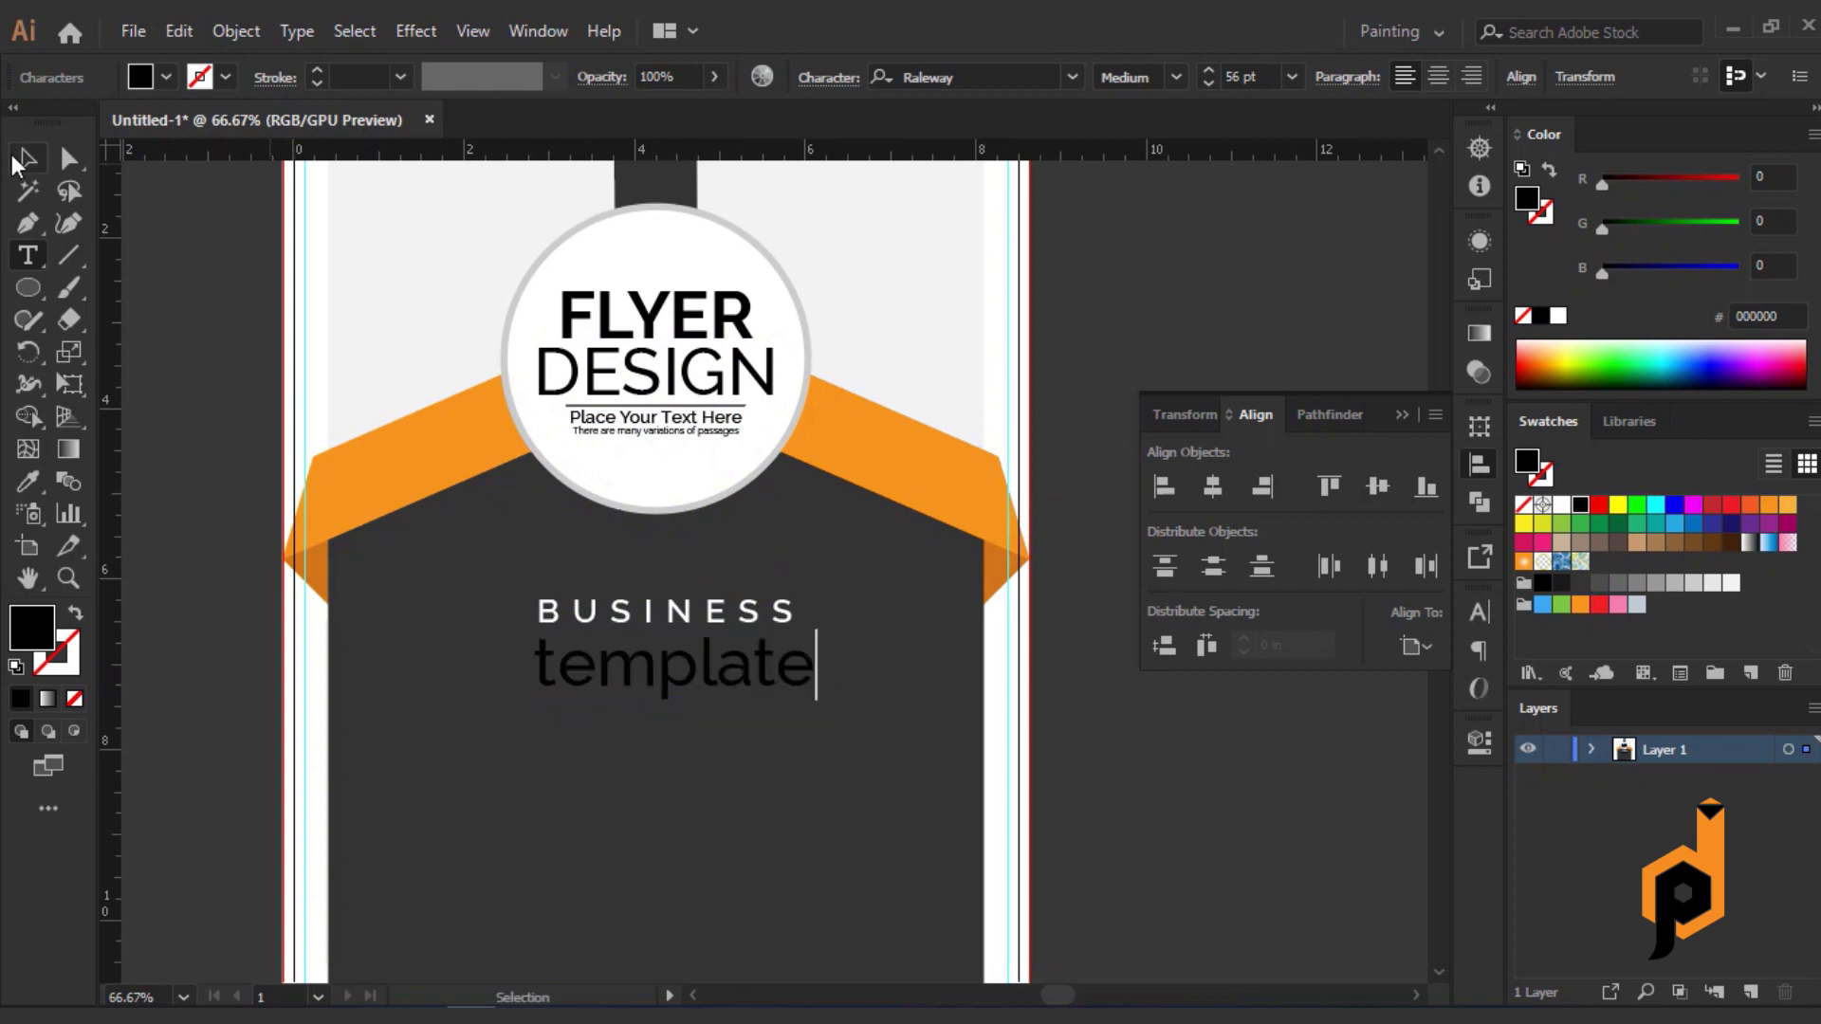
{"action": "left_click", "coordinate": [296, 30]}
{"action": "mouse_move", "coordinate": [655, 445]}
{"action": "left_click", "coordinate": [731, 448]}
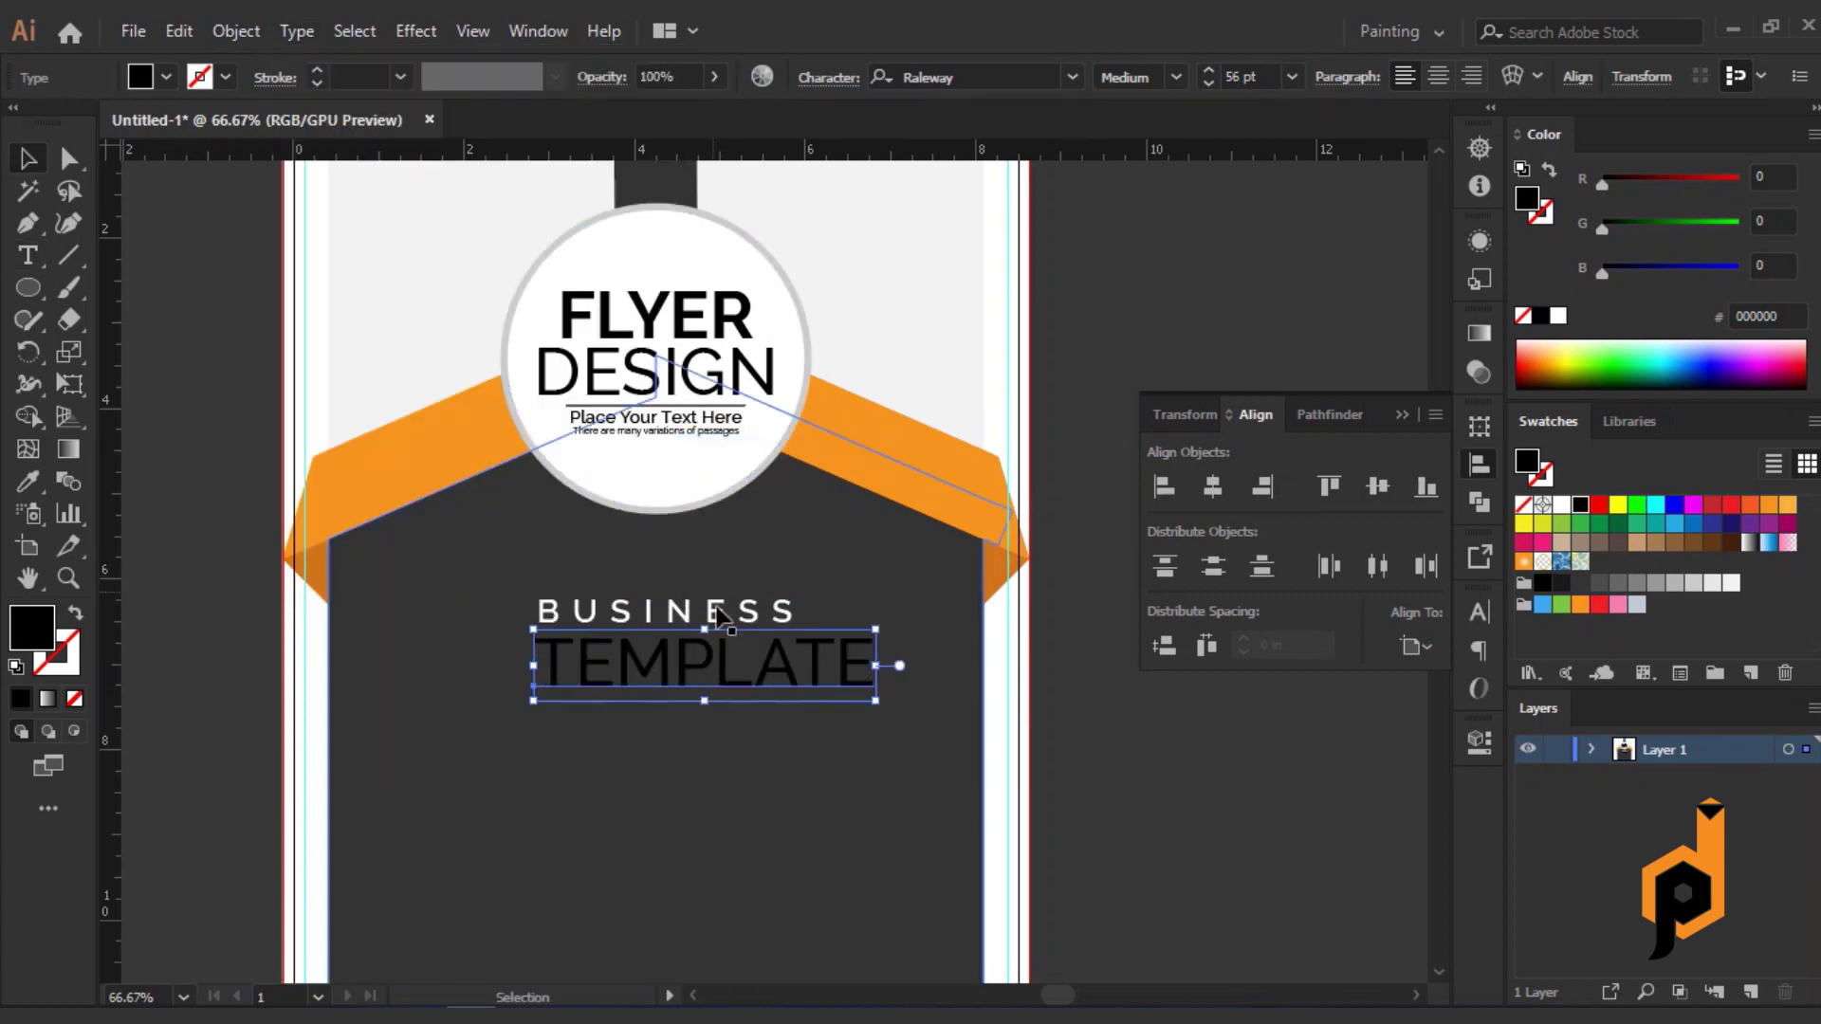
Centre TEMPLATE horizontally beneath BUSINESS, using BUSINESS as the key object.
{"action": "left_click", "coordinate": [713, 609], "text": "shift"}
{"action": "left_click", "coordinate": [1212, 487]}
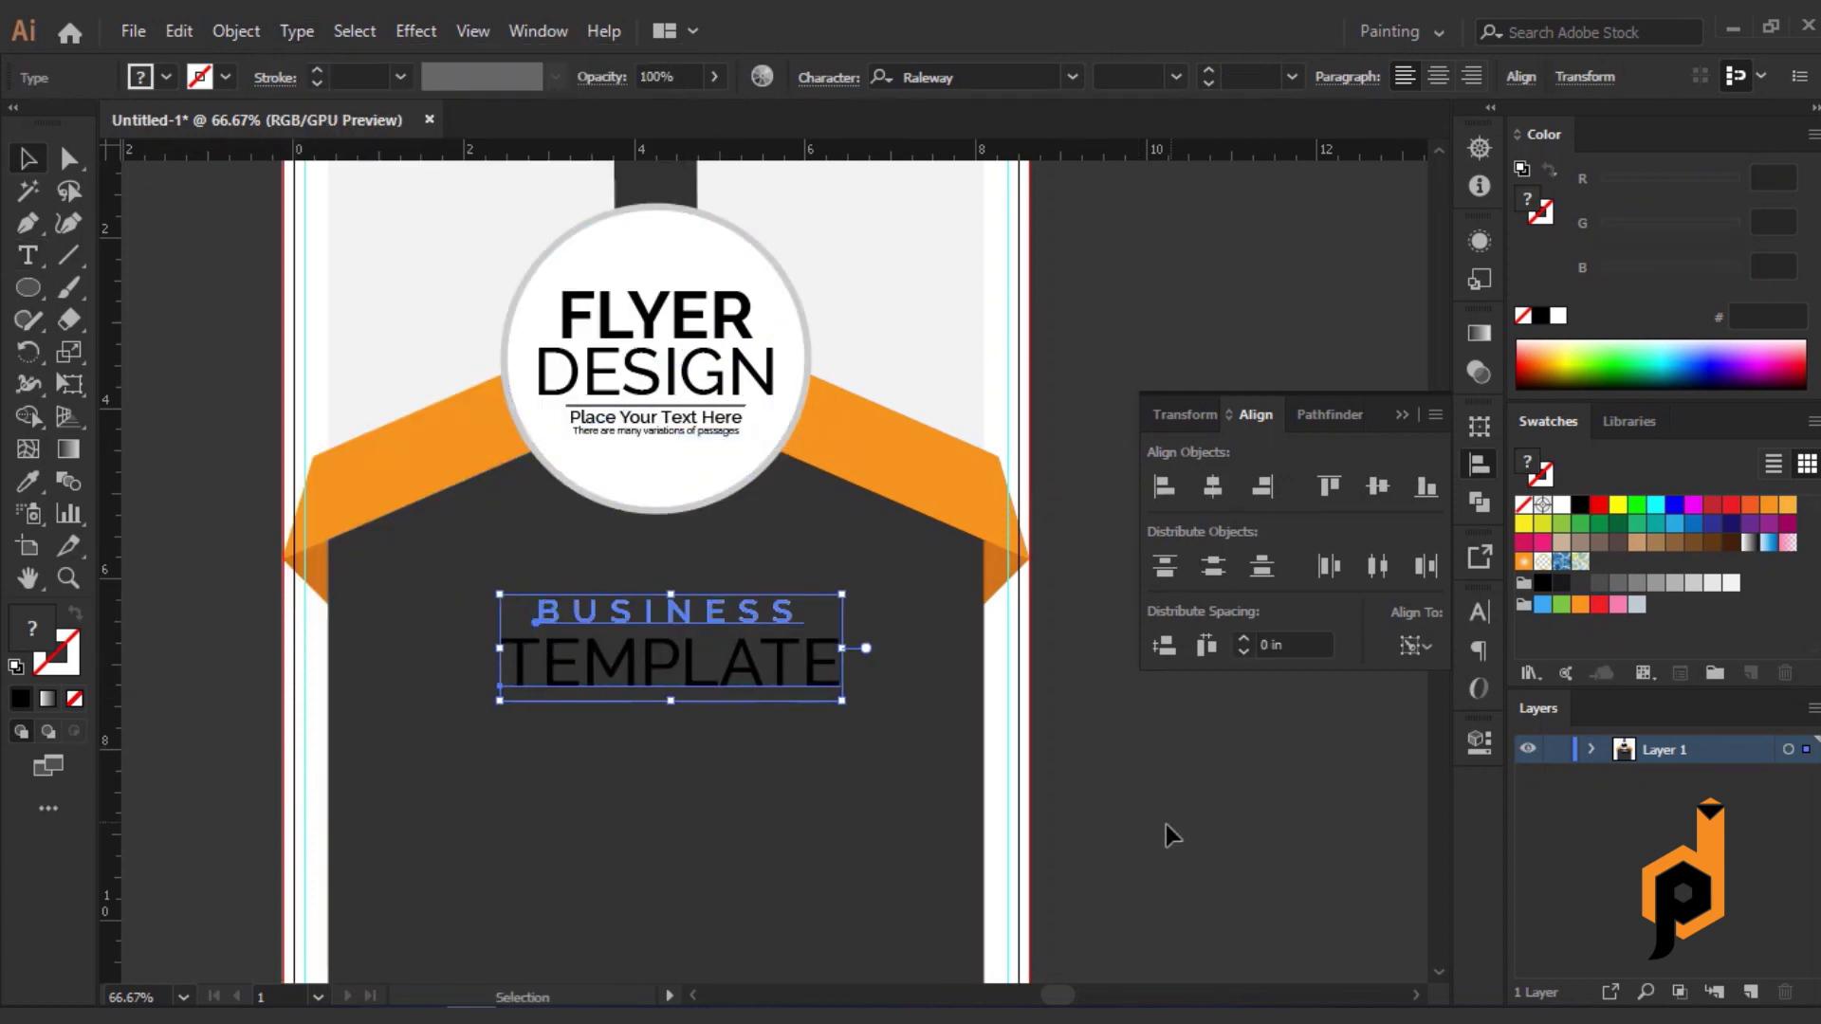
{"action": "left_click", "coordinate": [1165, 823]}
Fill TEMPLATE with white sampled from the flyer's artwork.
{"action": "left_click", "coordinate": [721, 667]}
{"action": "left_click", "coordinate": [28, 481]}
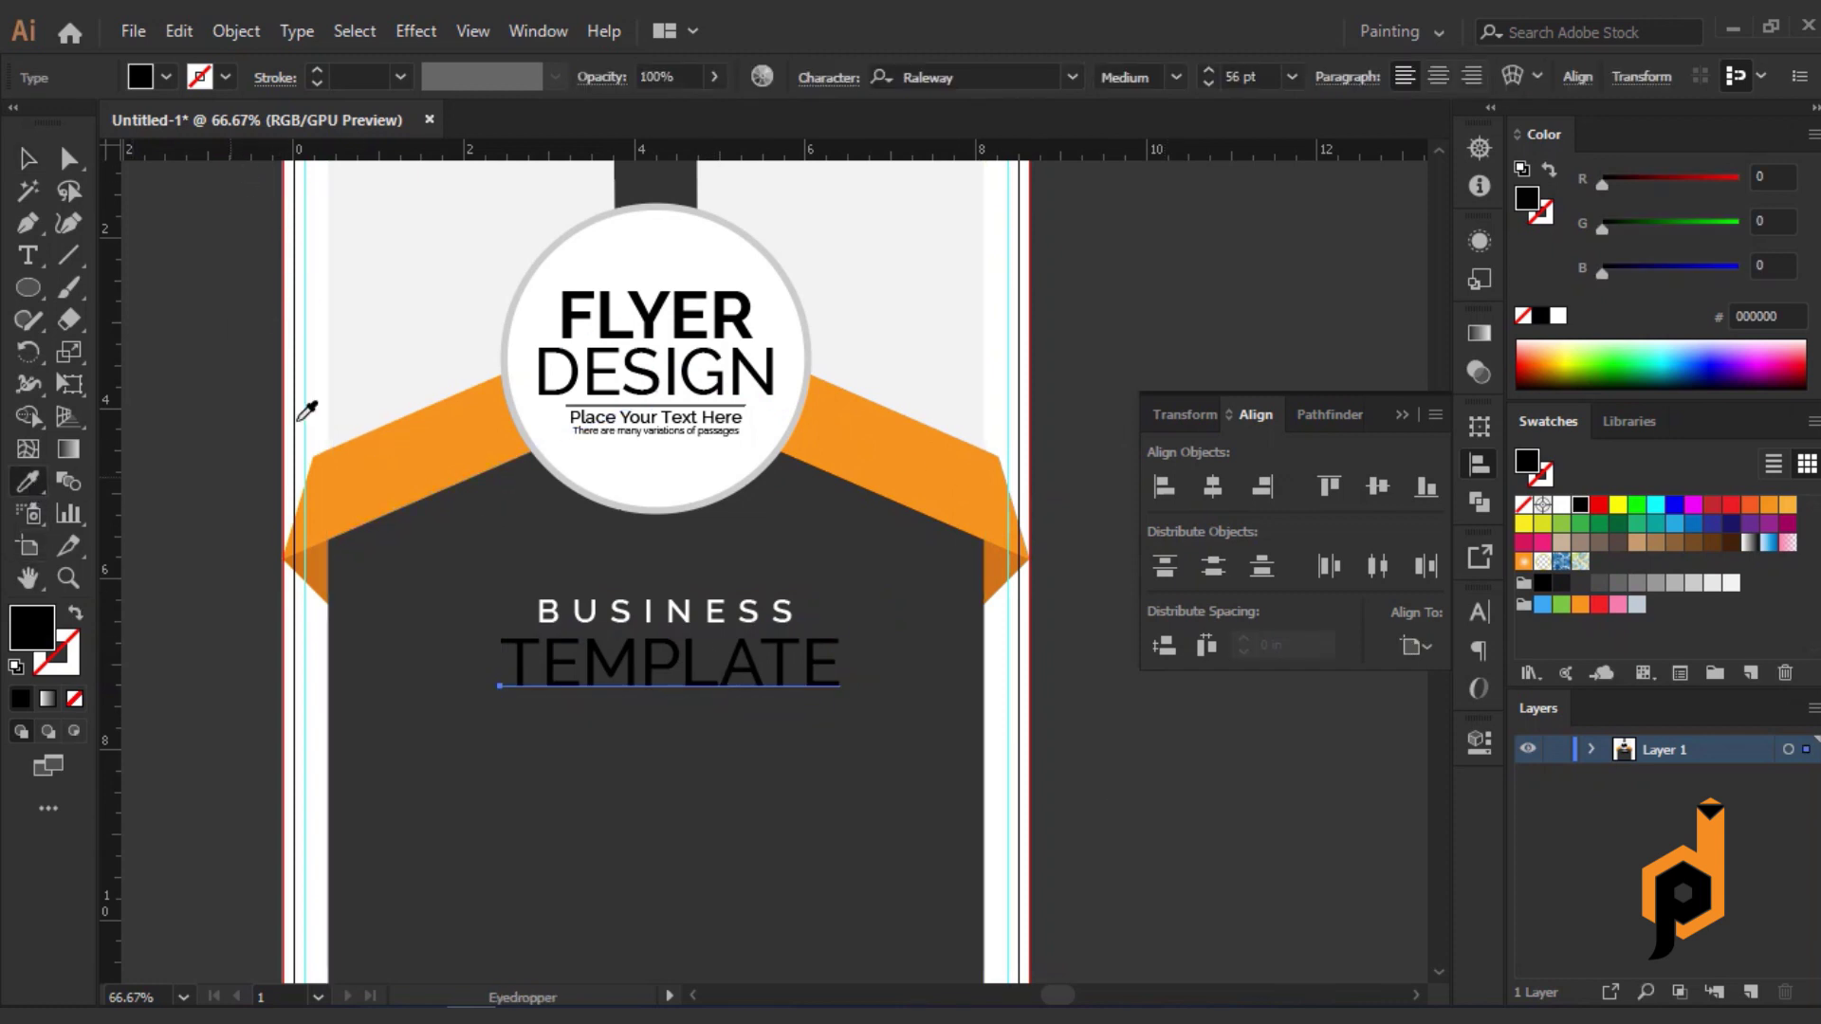
{"action": "left_click", "coordinate": [314, 357]}
{"action": "left_click", "coordinate": [28, 159]}
{"action": "left_click", "coordinate": [179, 377]}
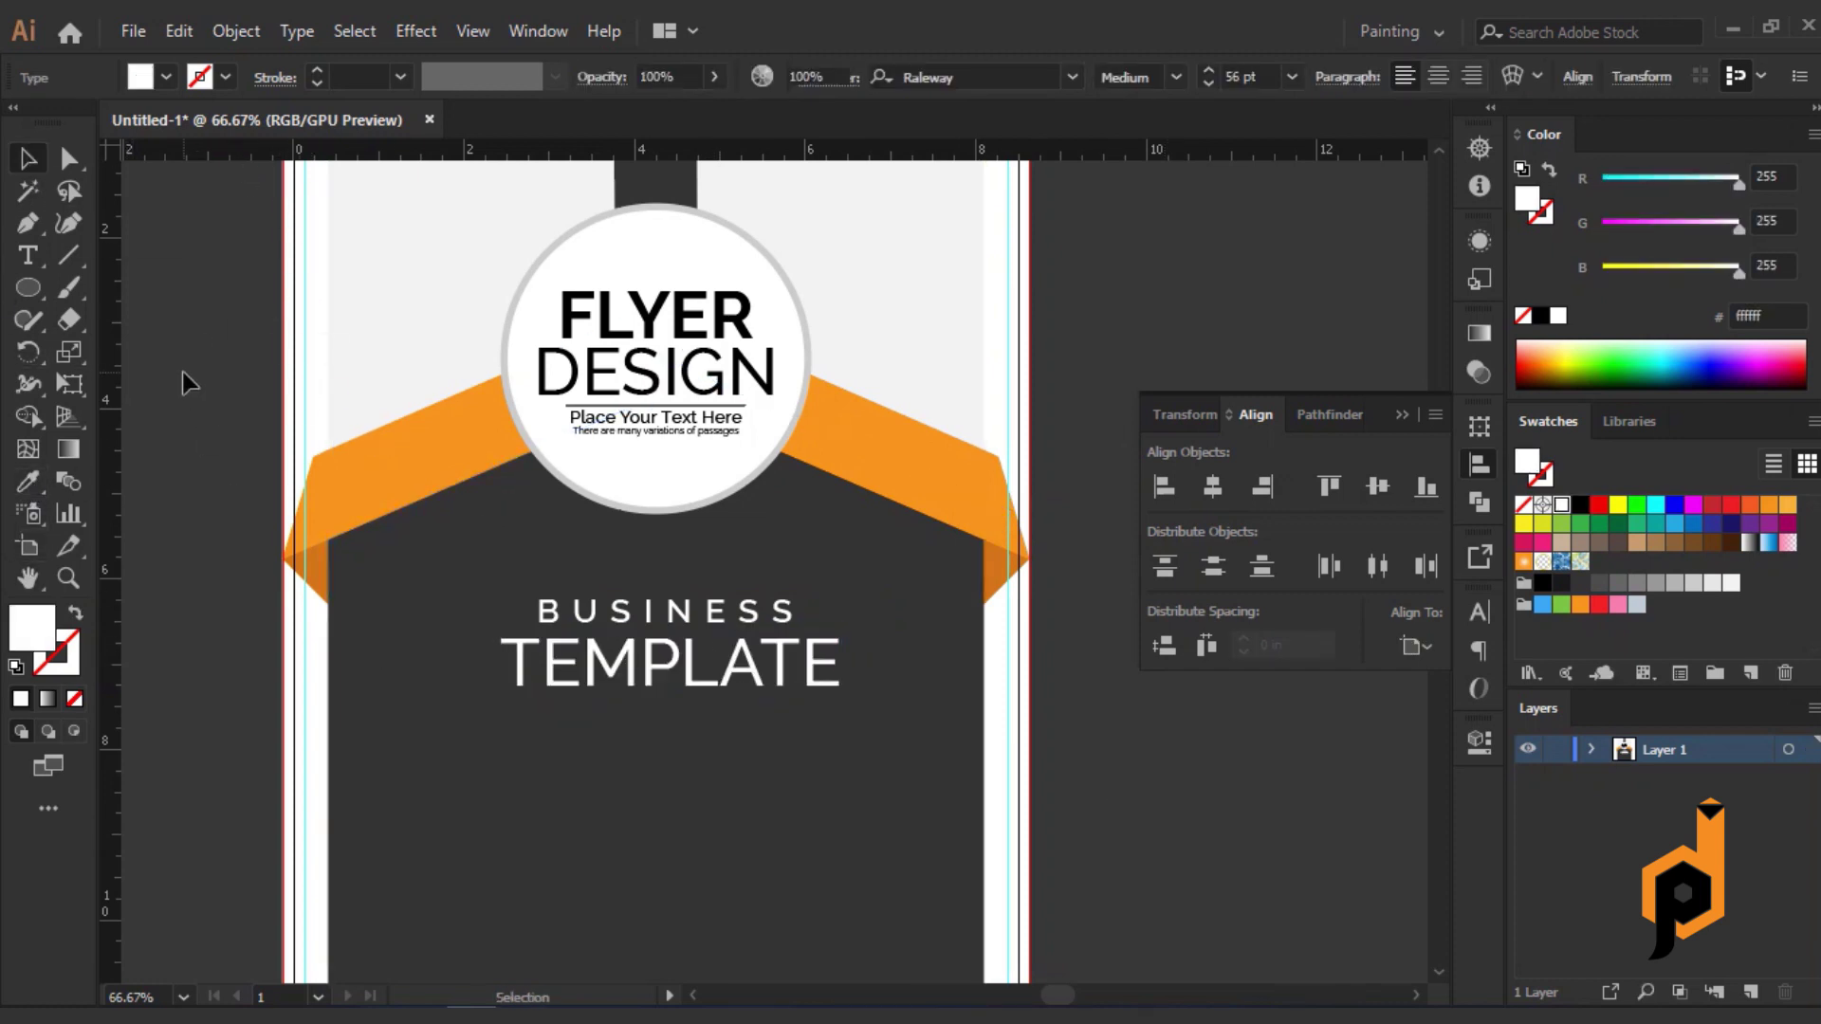
Set the font style of TEMPLATE to Raleway SemiBold.
{"action": "key", "text": "alt+Tab"}
{"action": "left_click", "coordinate": [1175, 77]}
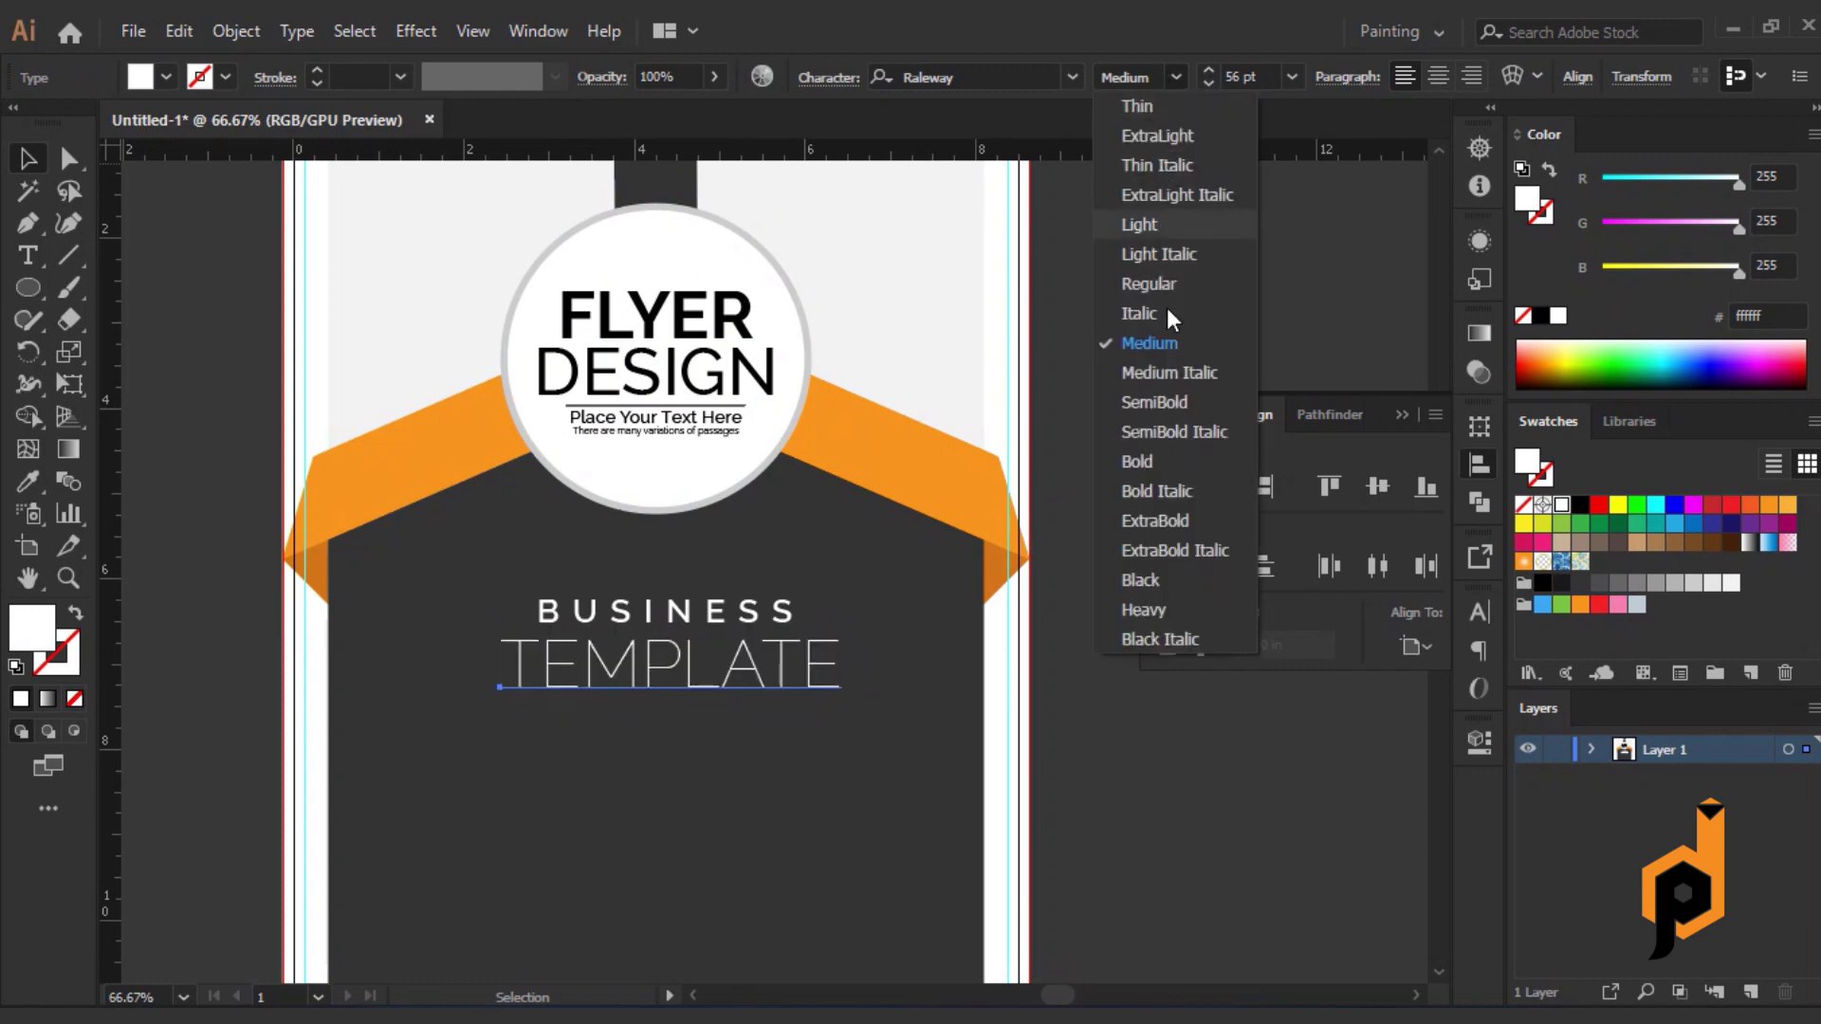
{"action": "left_click", "coordinate": [1163, 402]}
{"action": "left_click", "coordinate": [1129, 766]}
Switch to lipsum.com in the browser and copy the opening lines of the 1914 translation passage.
{"action": "scroll", "coordinate": [1129, 767], "scroll_direction": "down", "scroll_amount": 1}
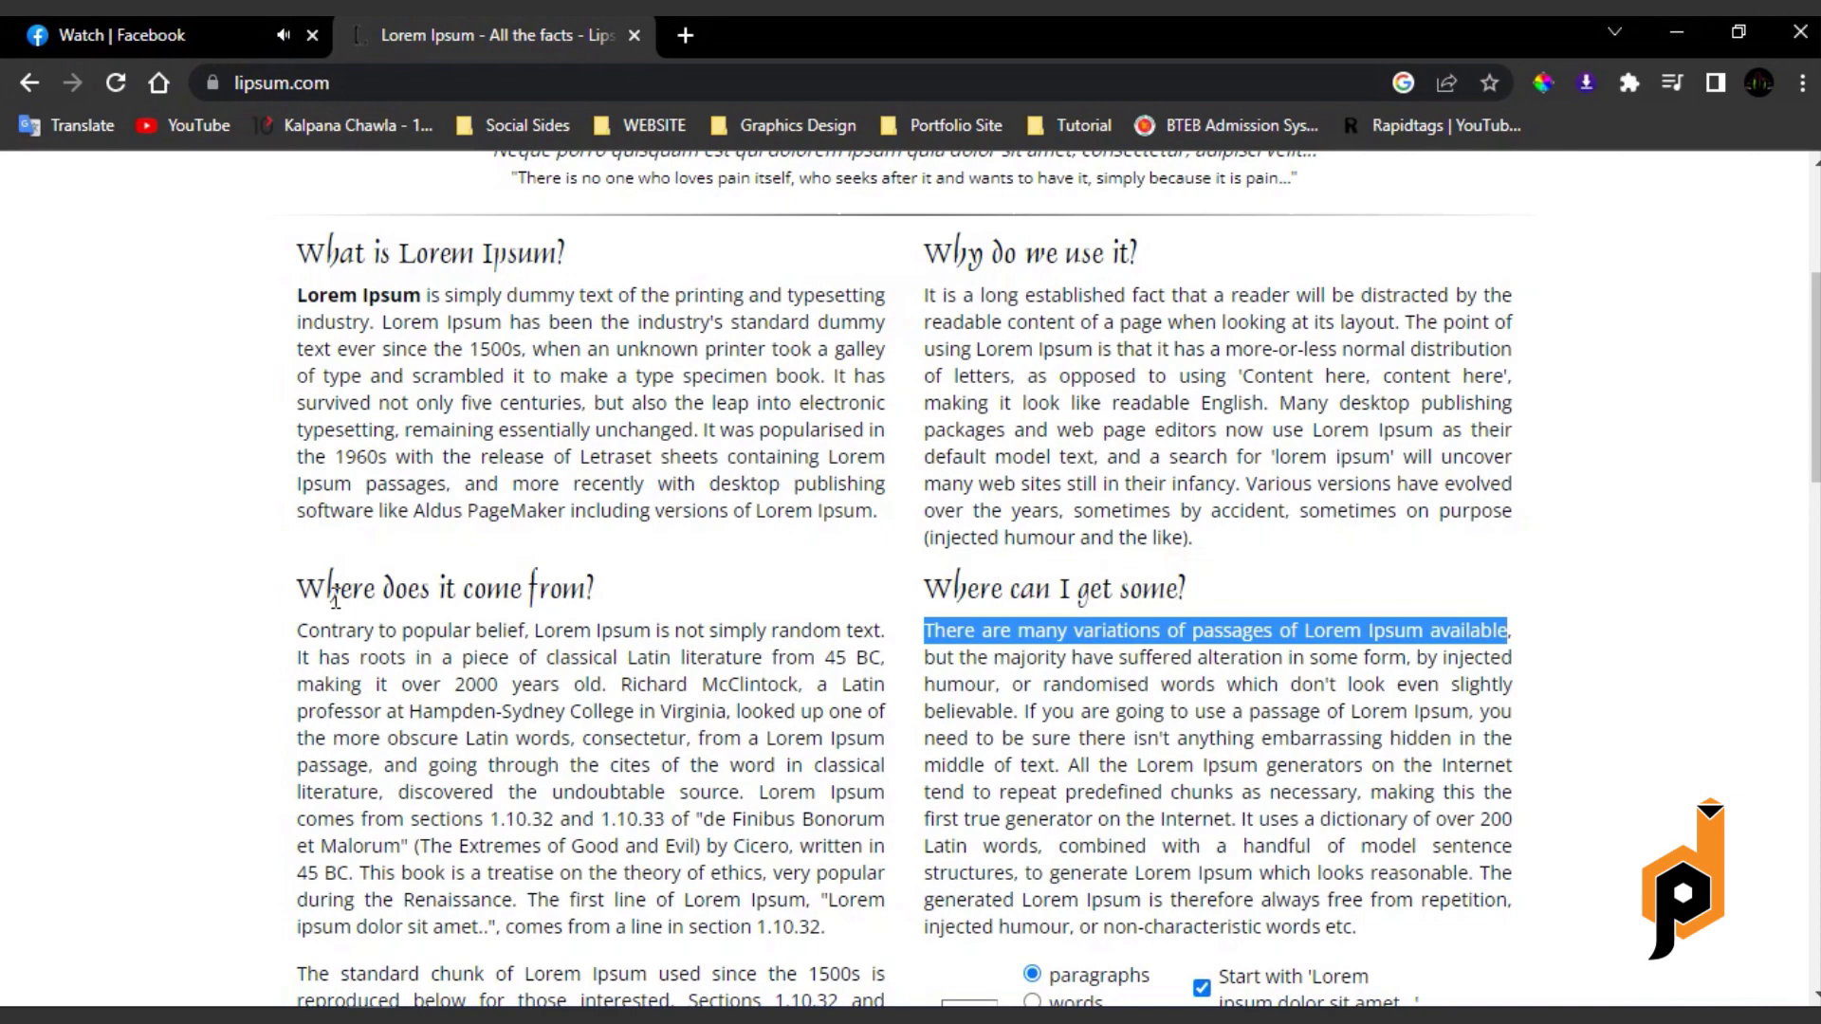
{"action": "left_click_drag", "start_coordinate": [306, 631], "coordinate": [576, 689]}
{"action": "scroll", "coordinate": [578, 712], "scroll_direction": "down", "scroll_amount": 15}
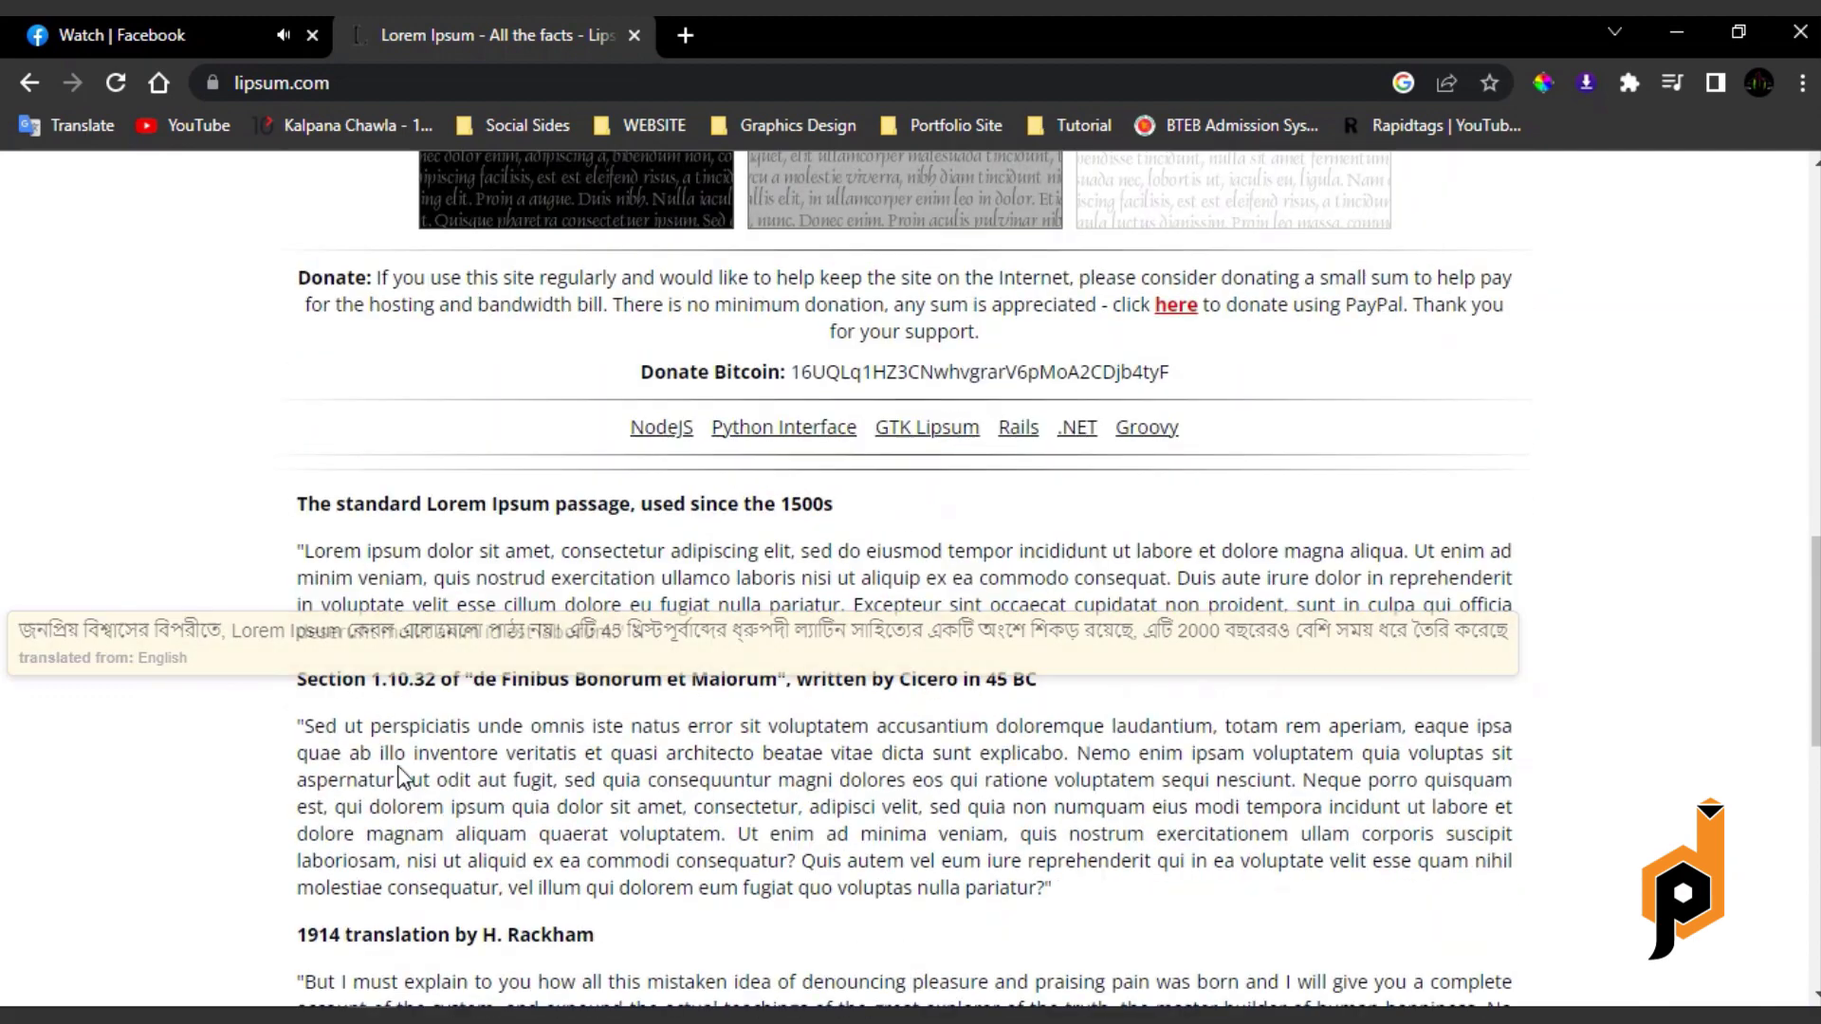
{"action": "scroll", "coordinate": [356, 830], "scroll_direction": "down", "scroll_amount": 1}
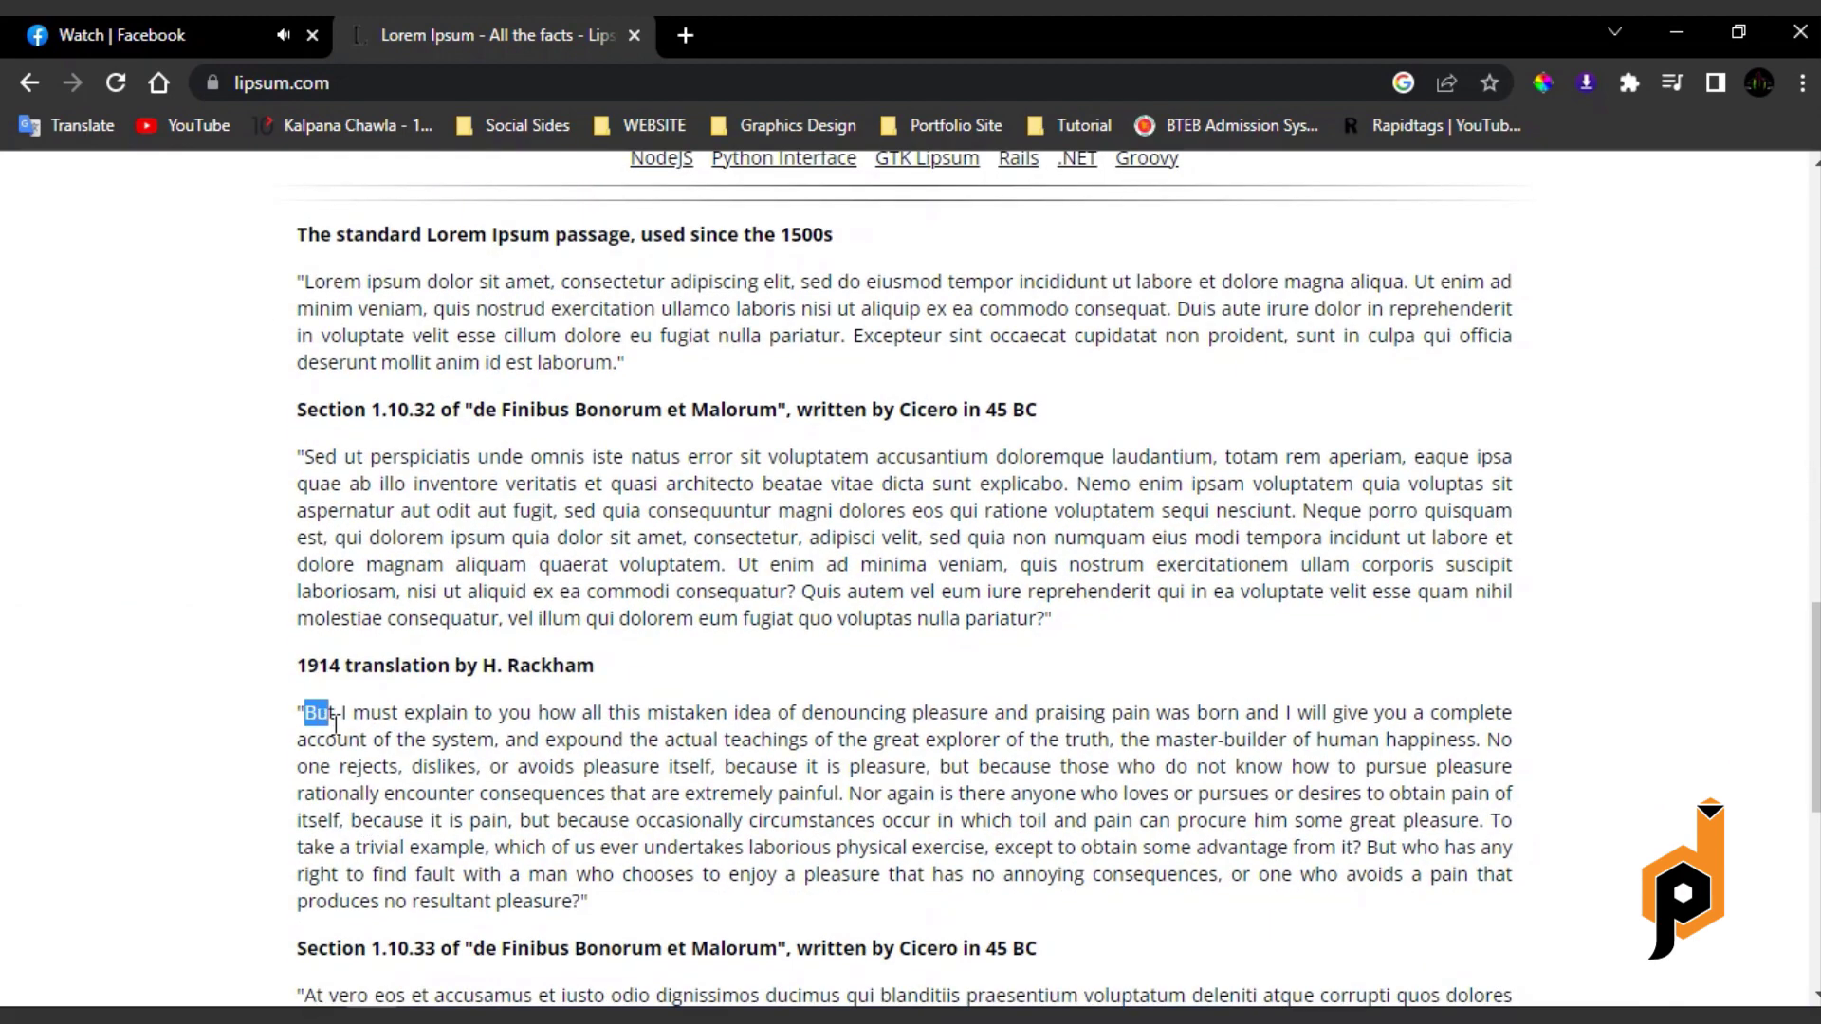
{"action": "left_click_drag", "start_coordinate": [335, 723], "coordinate": [478, 764]}
{"action": "right_click", "coordinate": [396, 773]}
{"action": "left_click", "coordinate": [446, 770]}
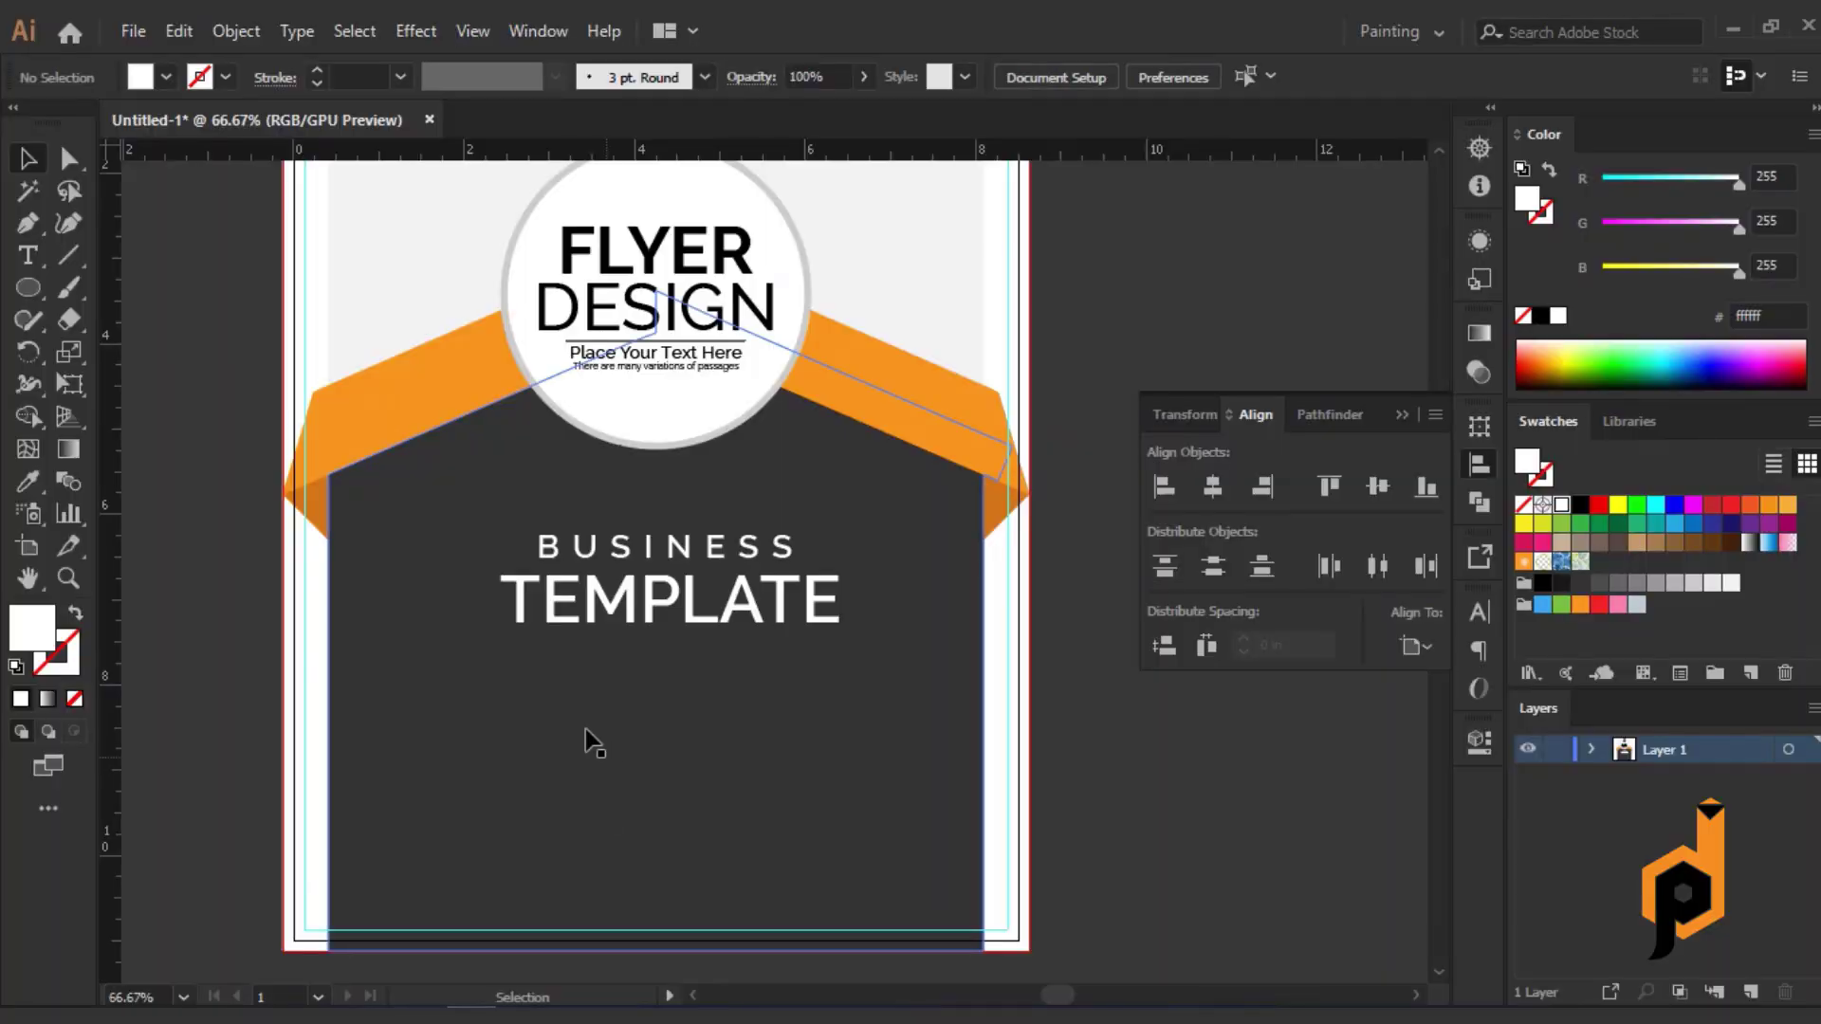
Create a wide text area below TEMPLATE and paste the copied passage into it.
{"action": "left_click_drag", "start_coordinate": [427, 657], "coordinate": [910, 791]}
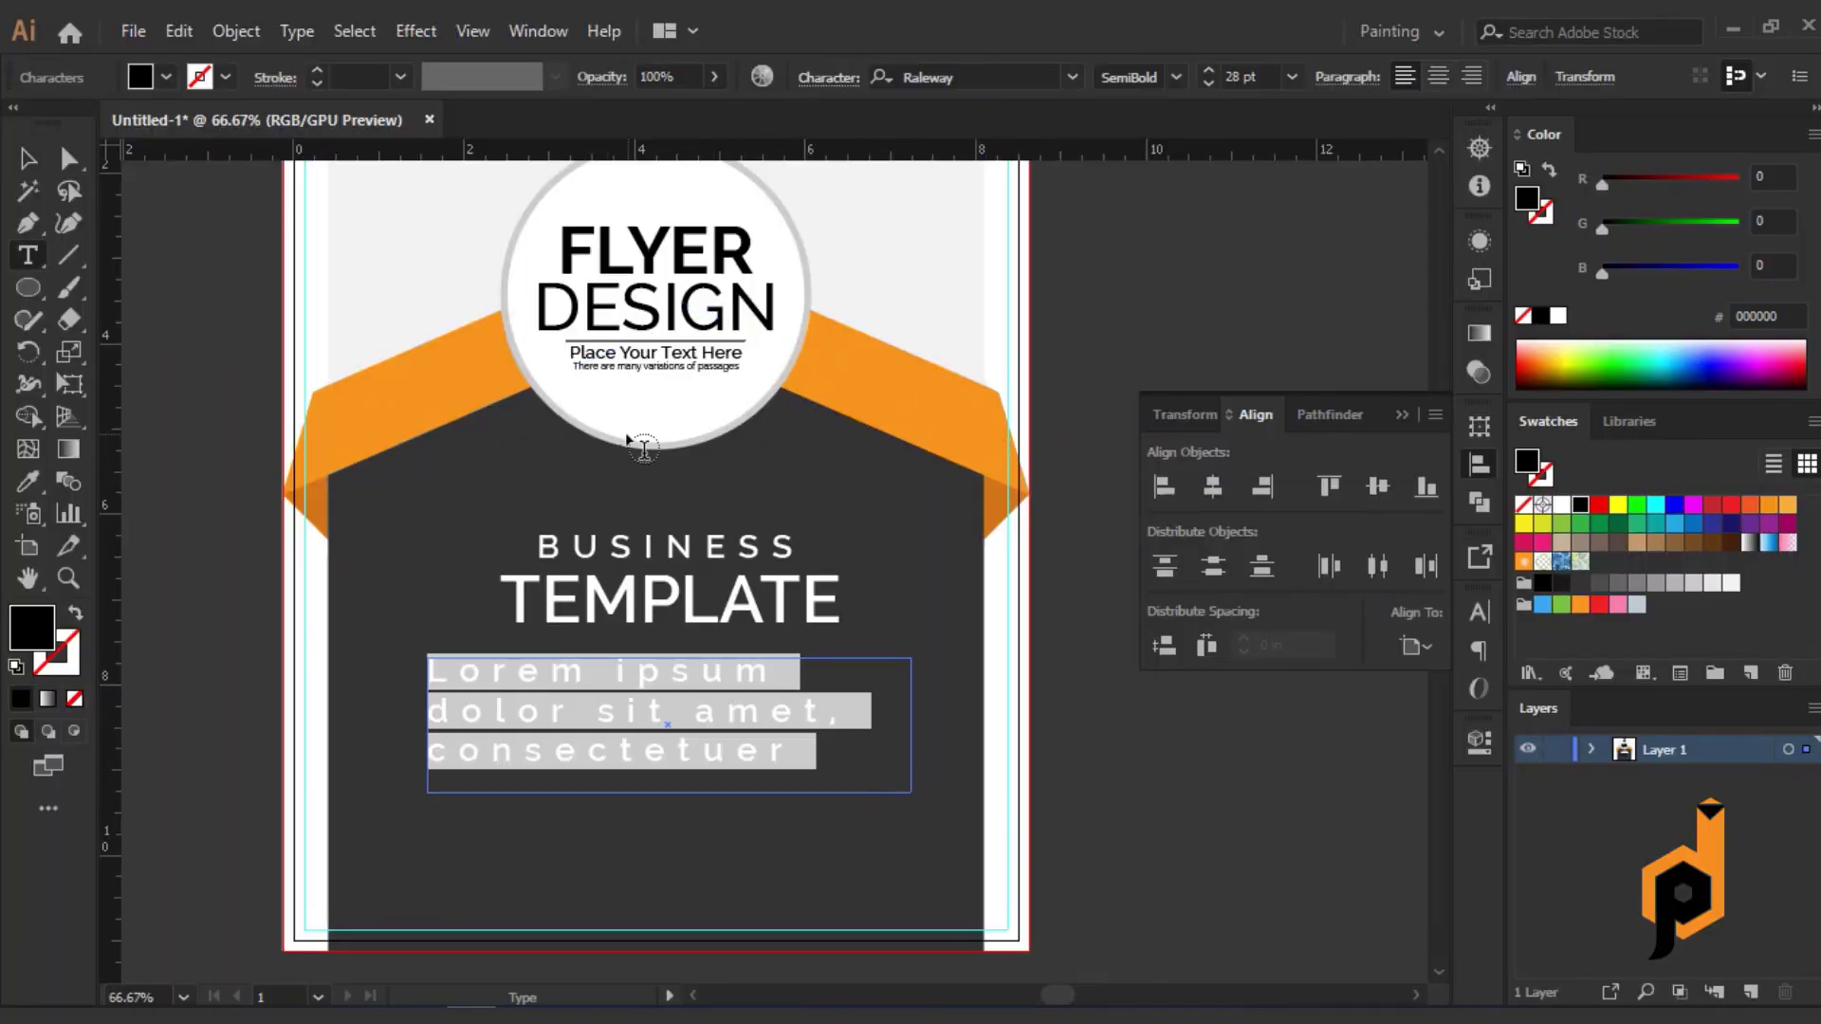
{"action": "key", "text": "ctrl+v"}
{"action": "key", "text": "Escape"}
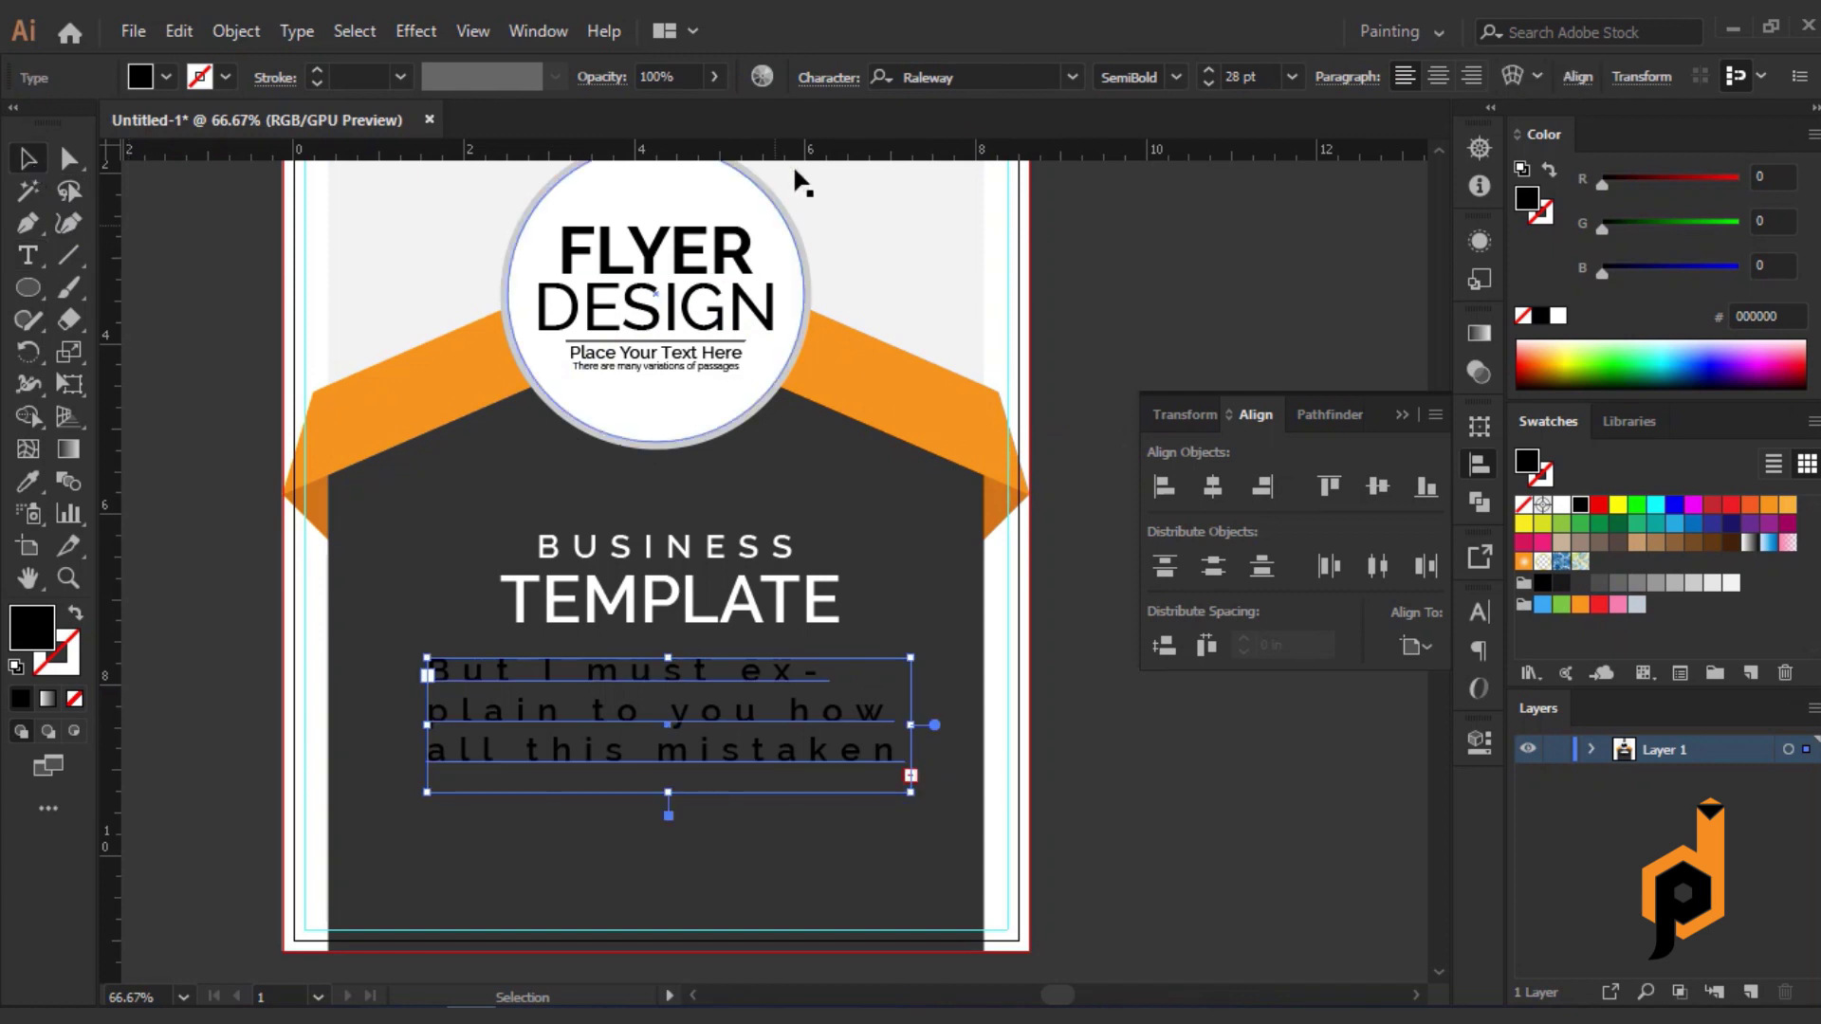
Set the pasted passage's tracking to 0 and its leading to Auto.
{"action": "left_click", "coordinate": [827, 87]}
{"action": "left_click", "coordinate": [838, 272]}
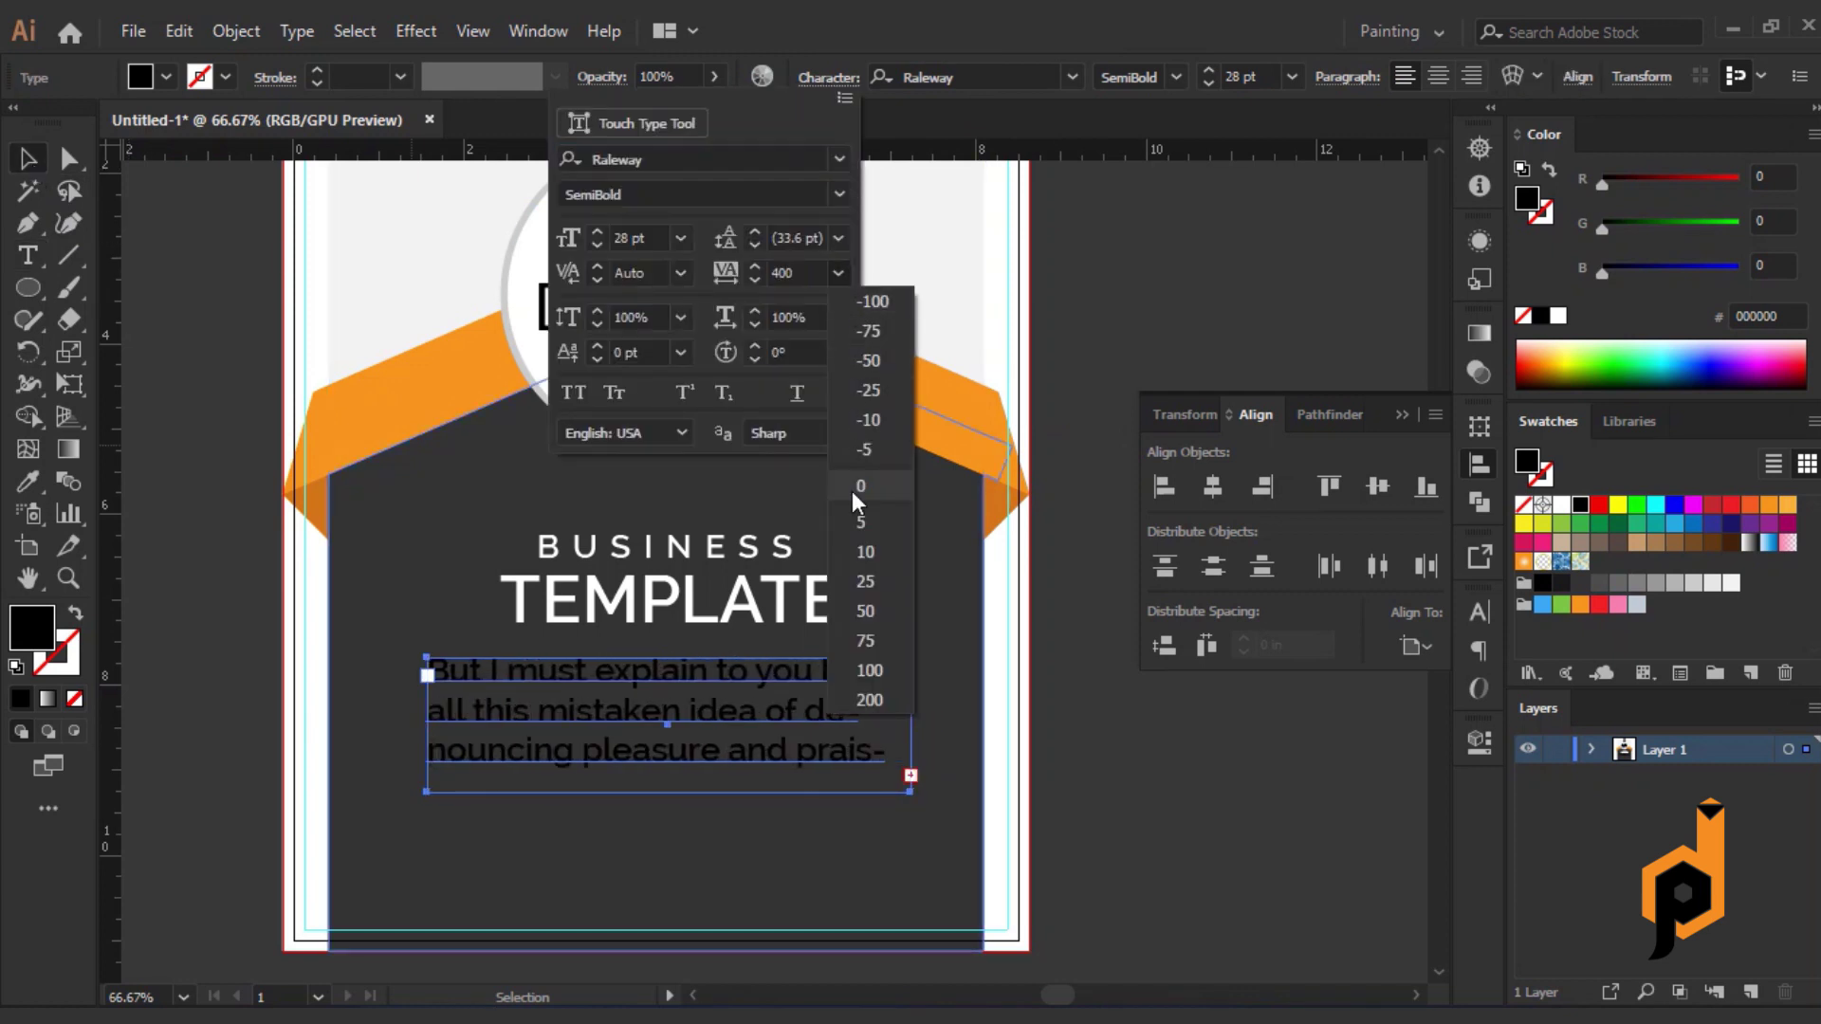
{"action": "left_click", "coordinate": [852, 492]}
{"action": "left_click", "coordinate": [839, 239]}
{"action": "left_click", "coordinate": [868, 293]}
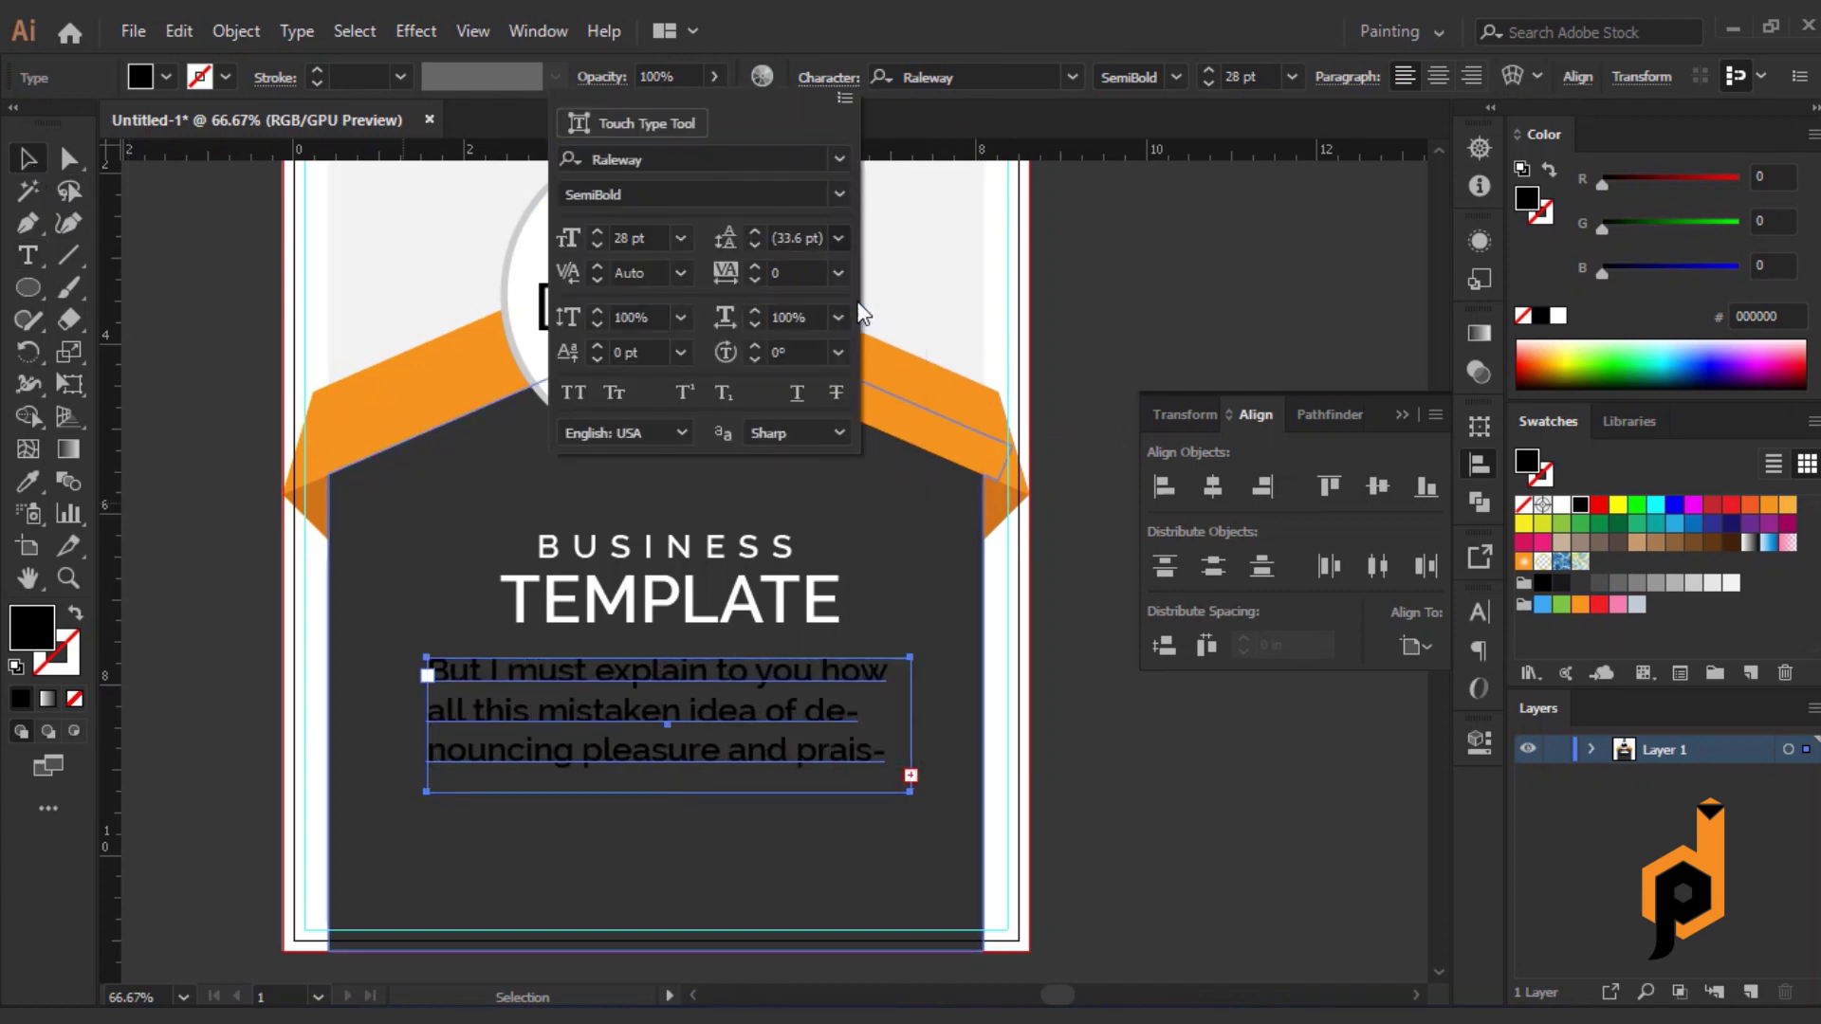
Turn off hyphenation for the passage and justify it with the last line centred.
{"action": "left_click", "coordinate": [1473, 607]}
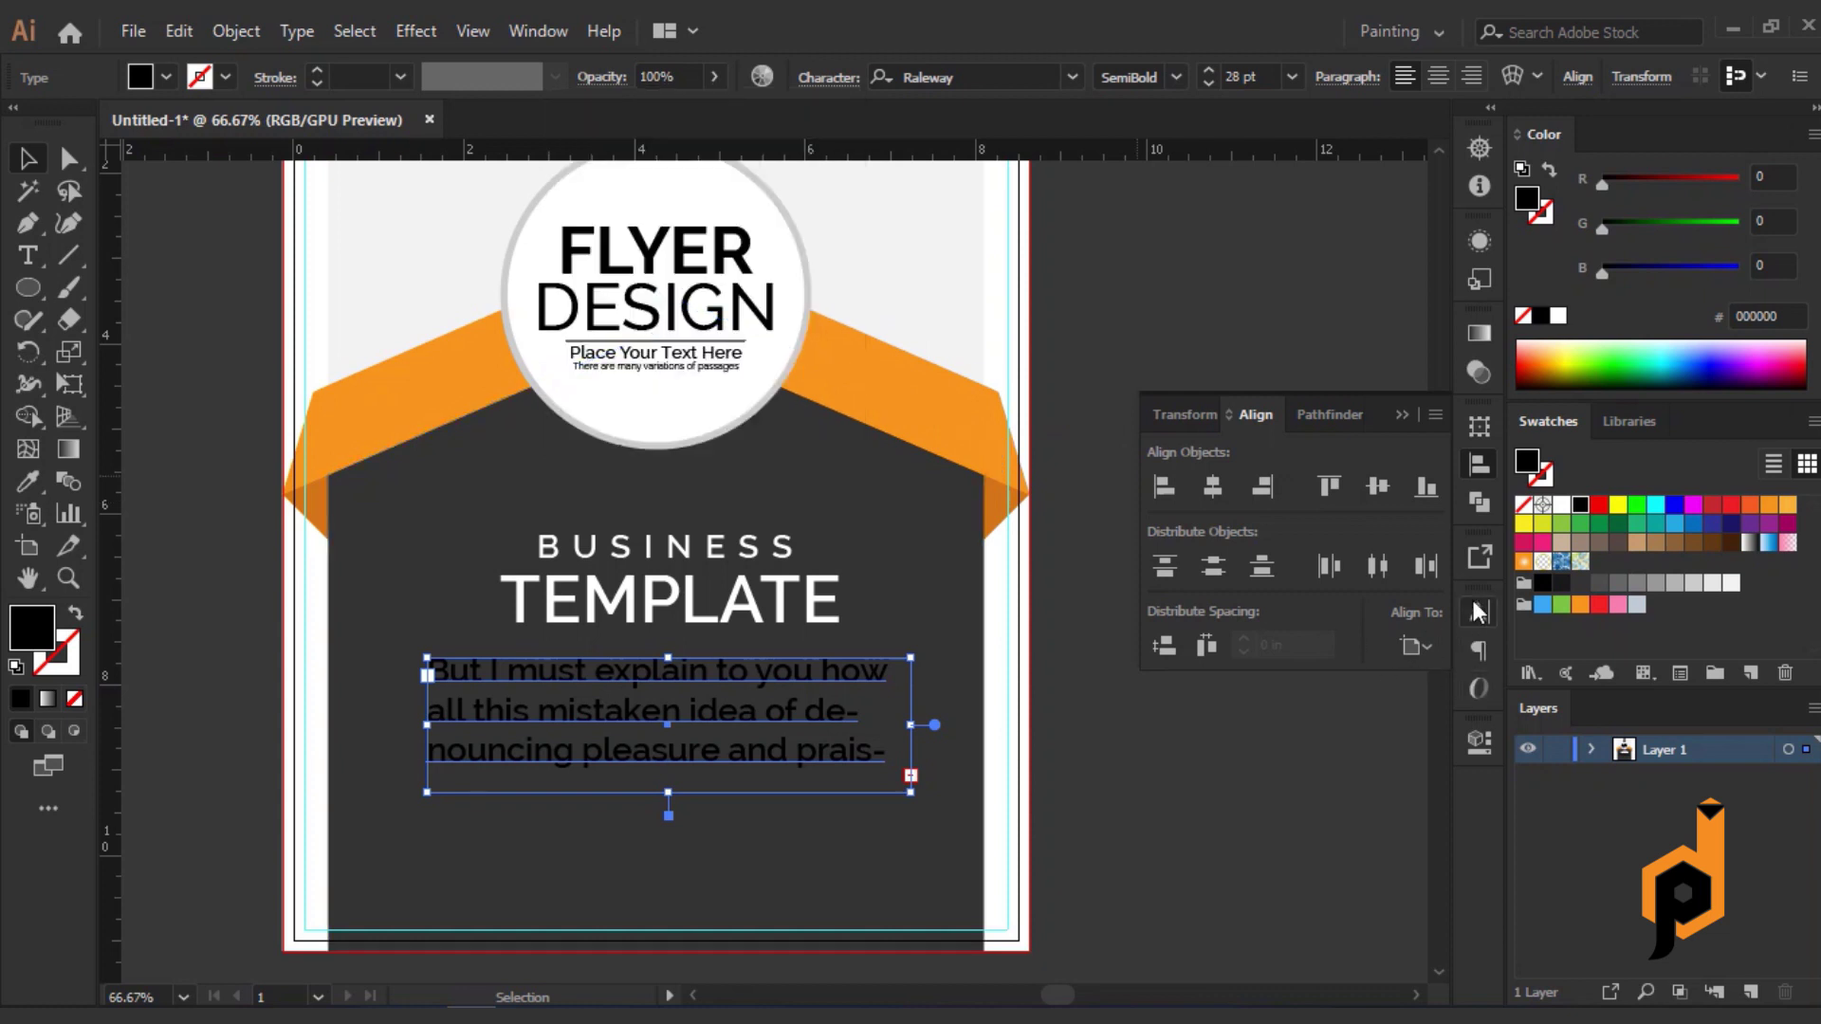
{"action": "left_click", "coordinate": [1477, 615]}
{"action": "left_click", "coordinate": [1482, 647]}
{"action": "left_click", "coordinate": [1168, 811]}
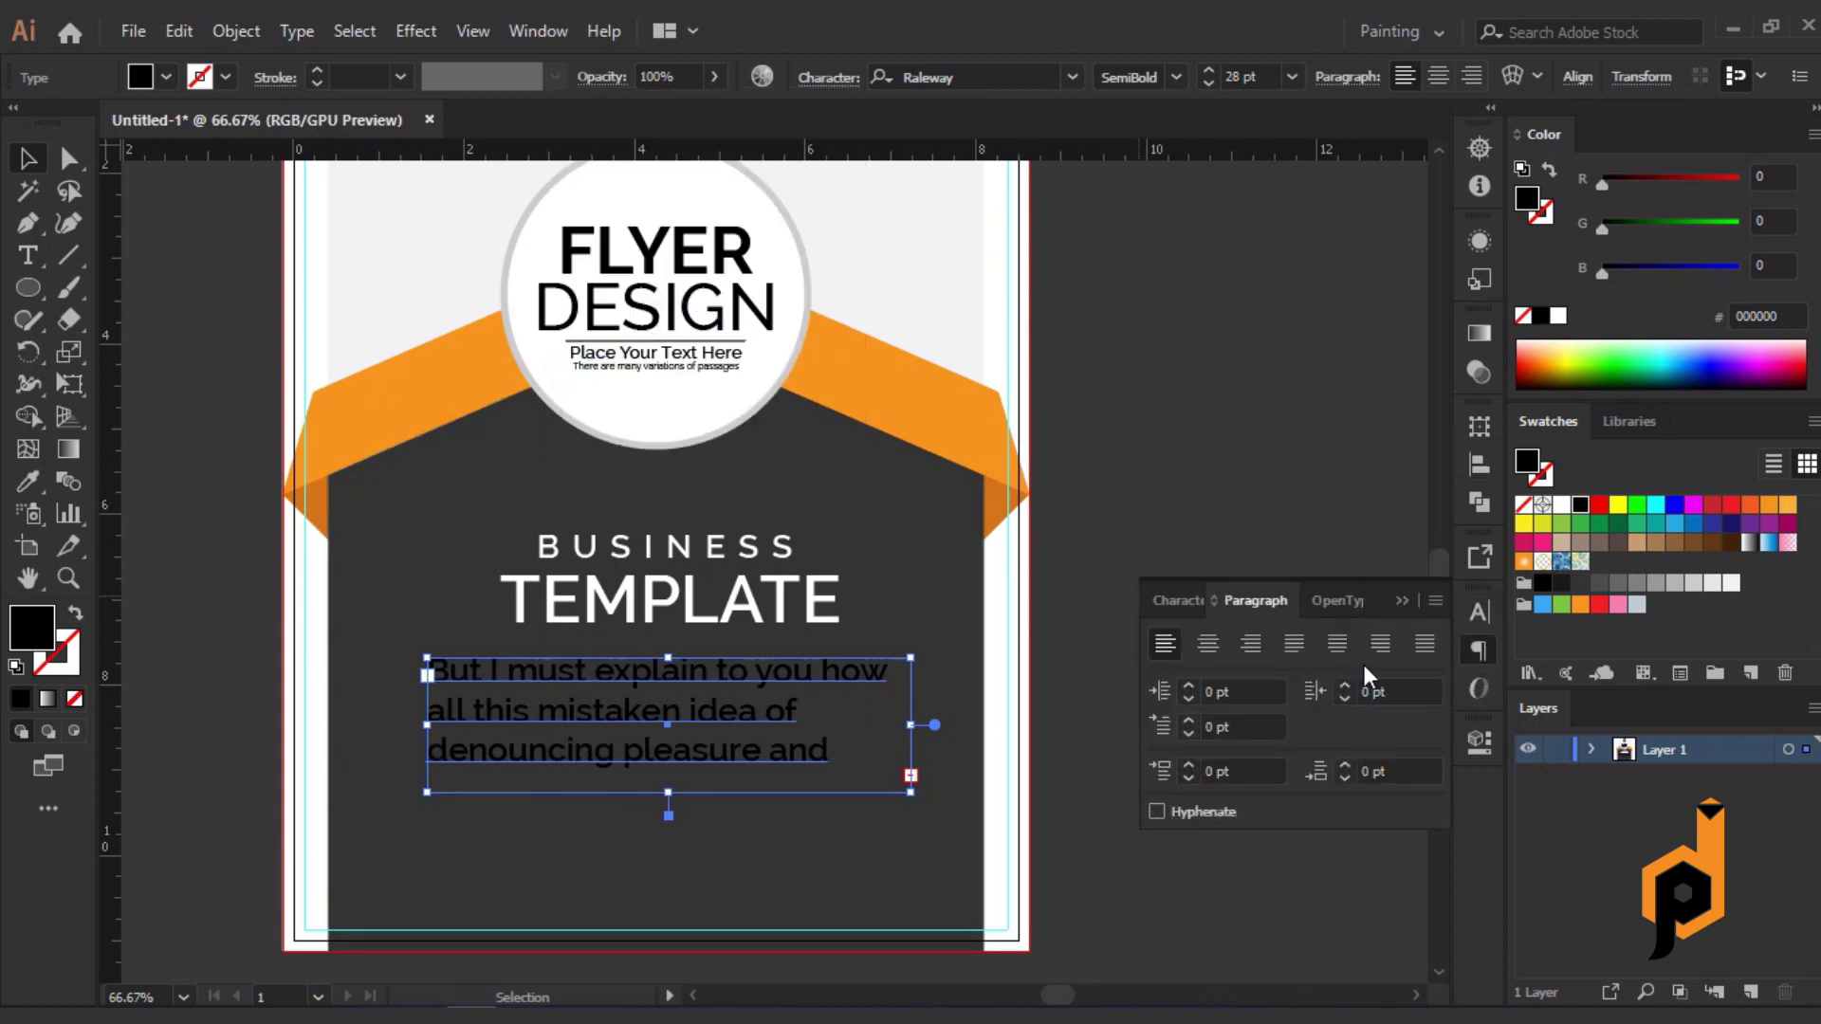
{"action": "left_click", "coordinate": [1337, 643]}
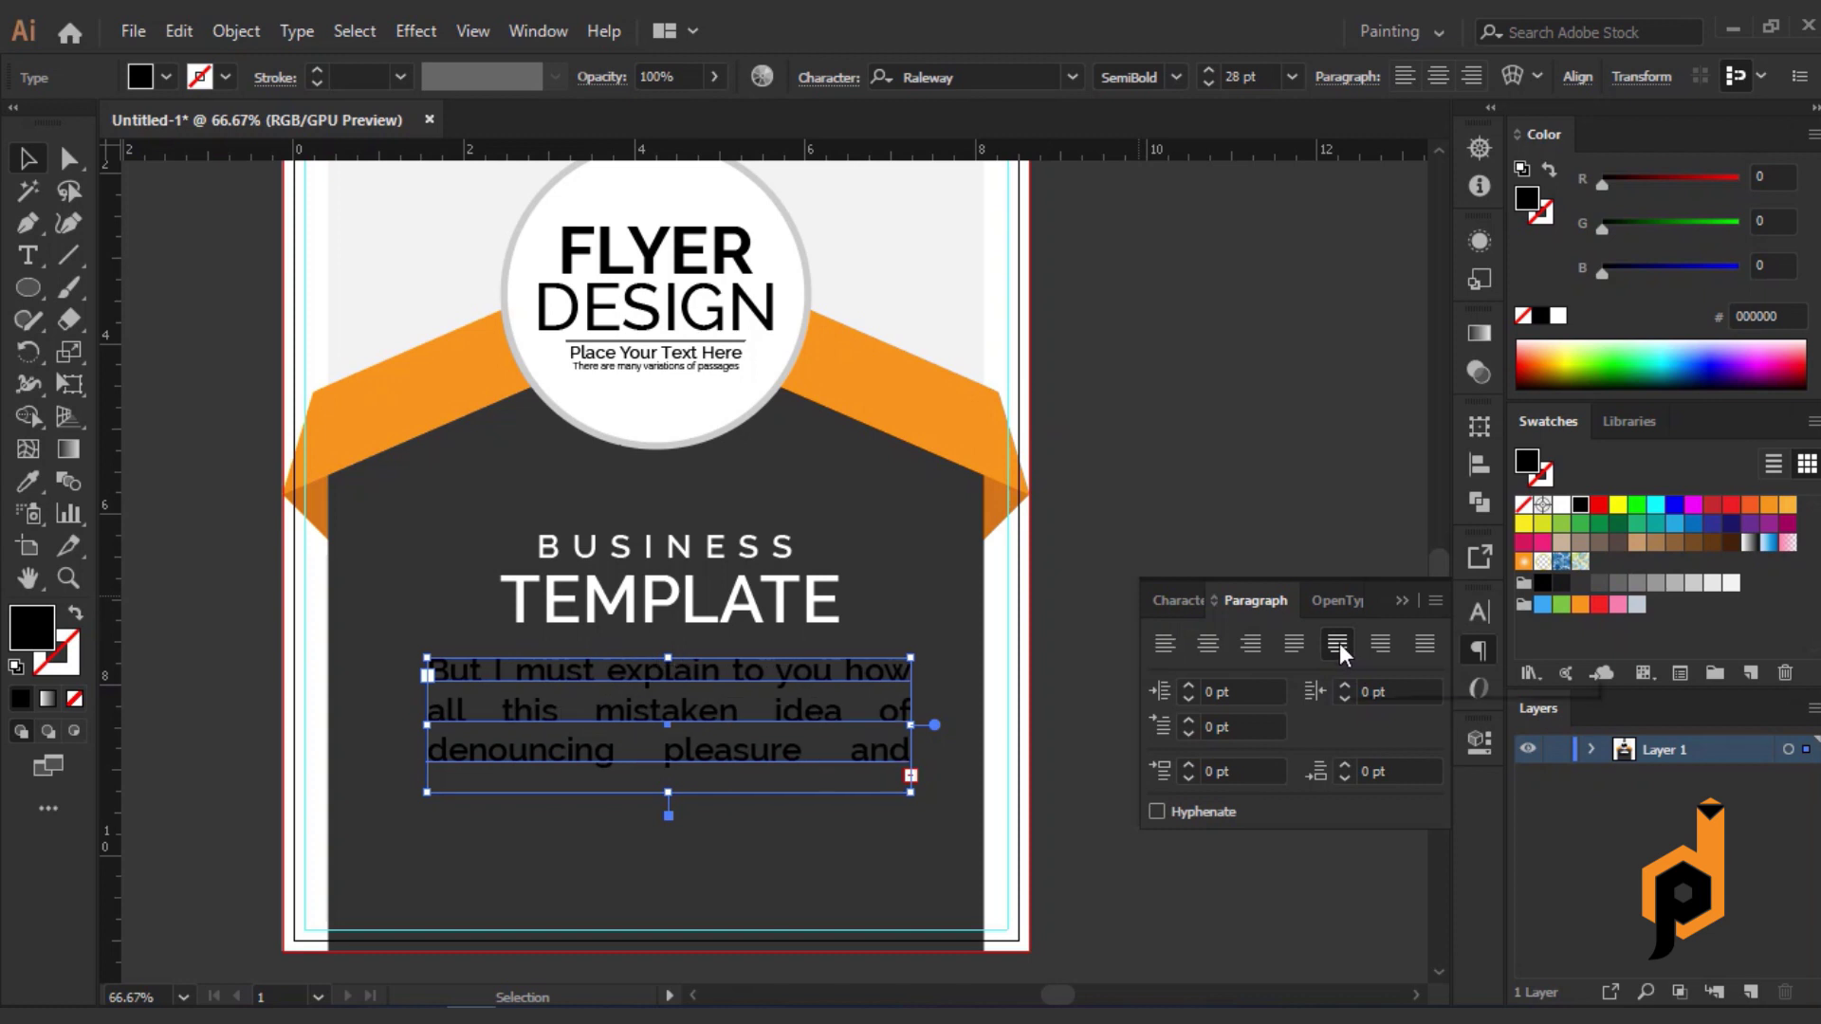
Reduce the passage's font size to 9 pt and tighten its leading.
{"action": "left_click", "coordinate": [825, 83]}
{"action": "scroll", "coordinate": [790, 238], "scroll_direction": "down", "scroll_amount": 1}
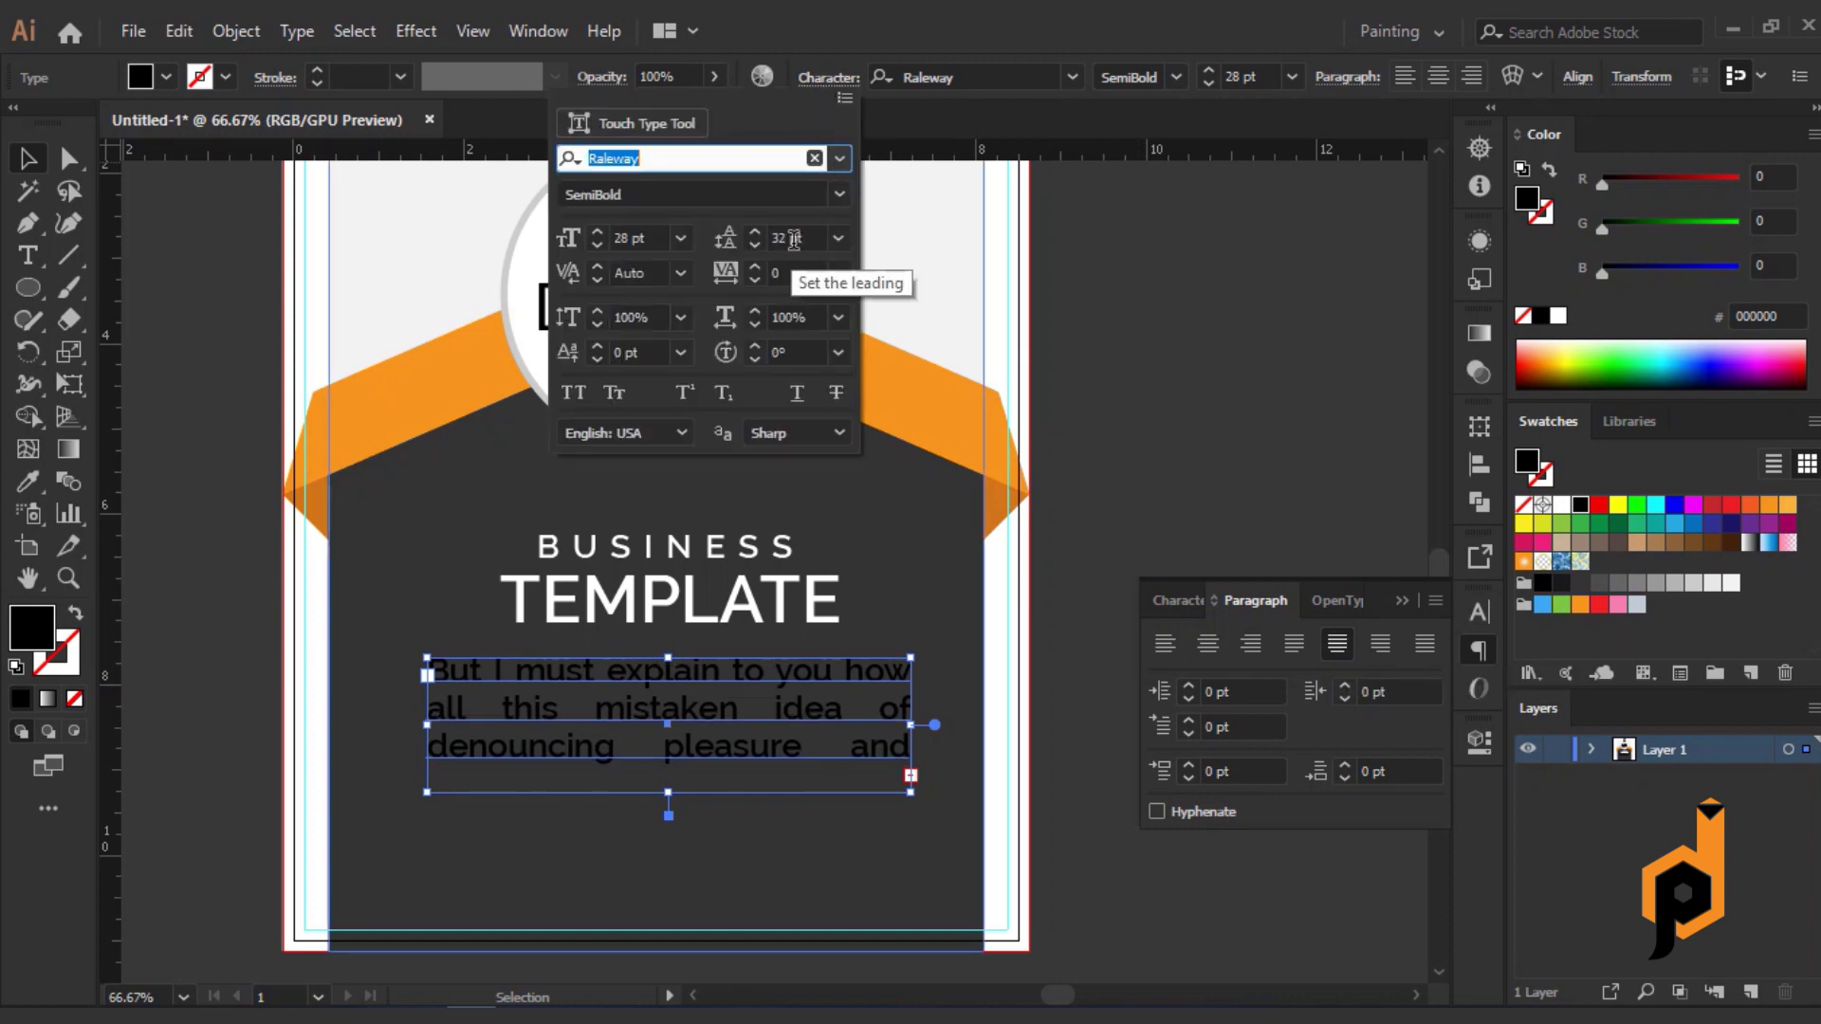
{"action": "scroll", "coordinate": [646, 244], "scroll_direction": "down", "scroll_amount": 7}
{"action": "scroll", "coordinate": [645, 247], "scroll_direction": "down", "scroll_amount": 2}
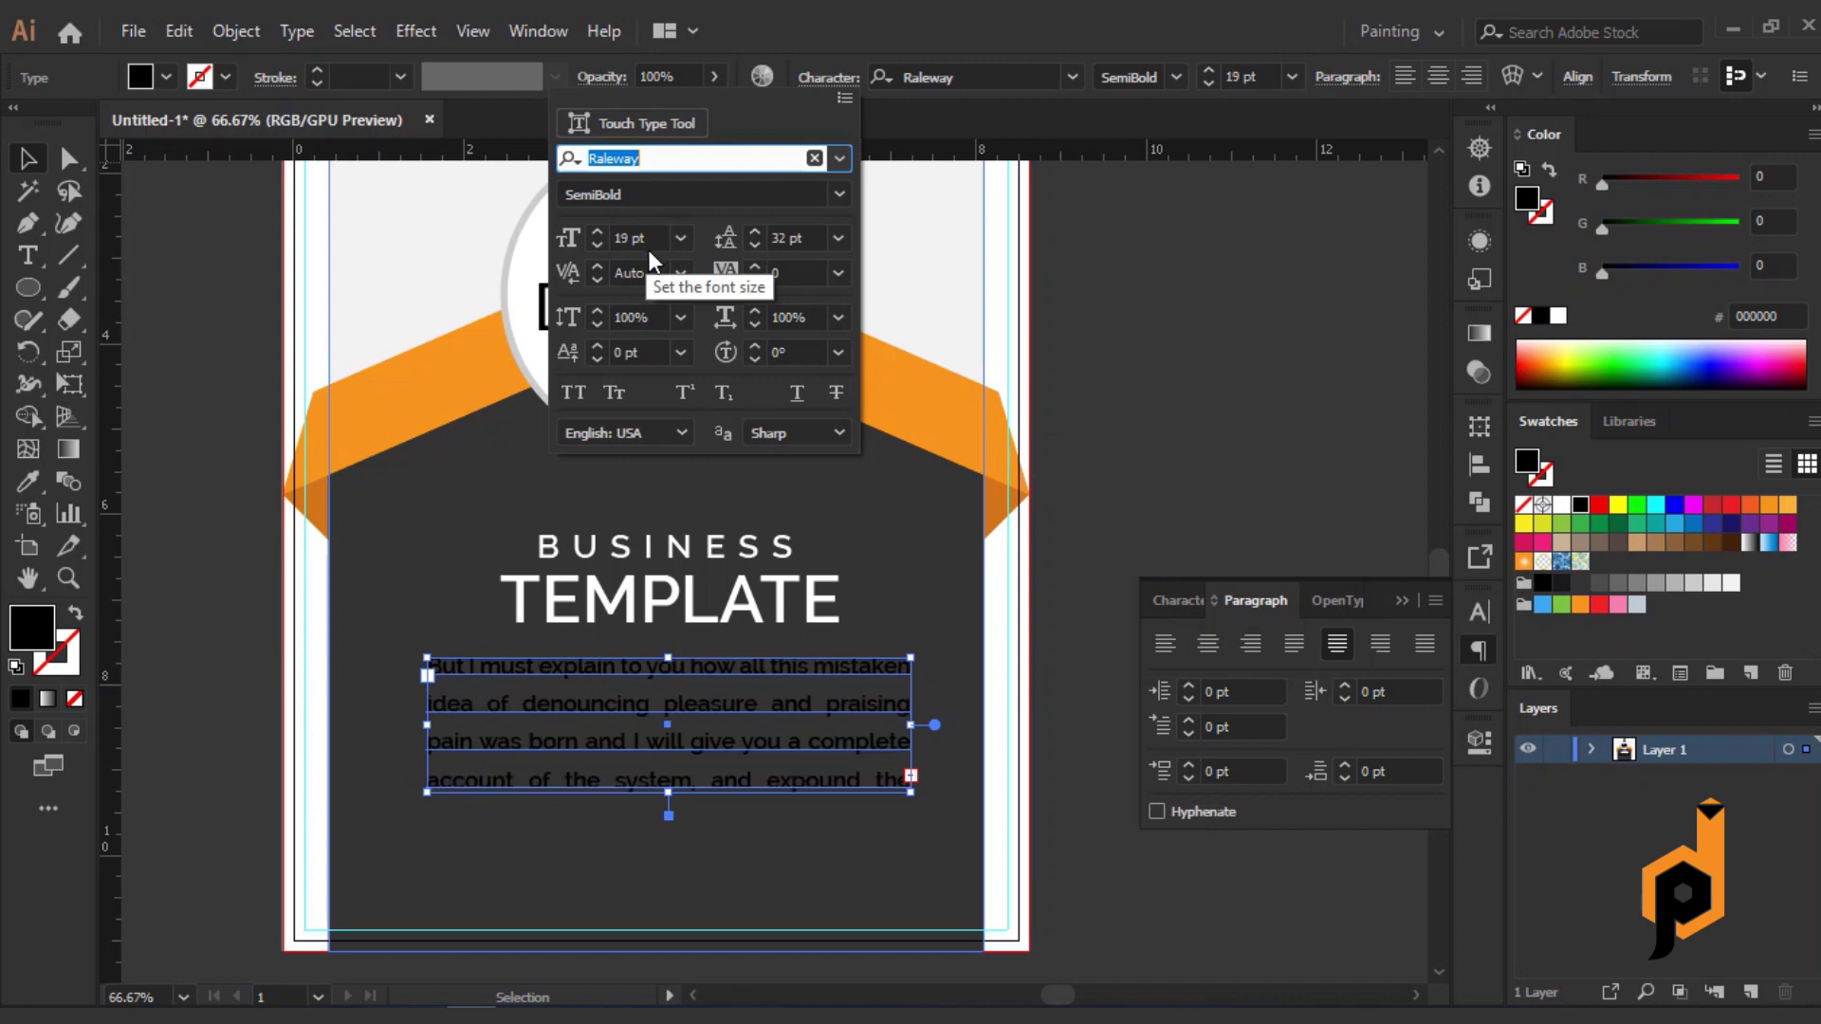
{"action": "left_click", "coordinate": [680, 238]}
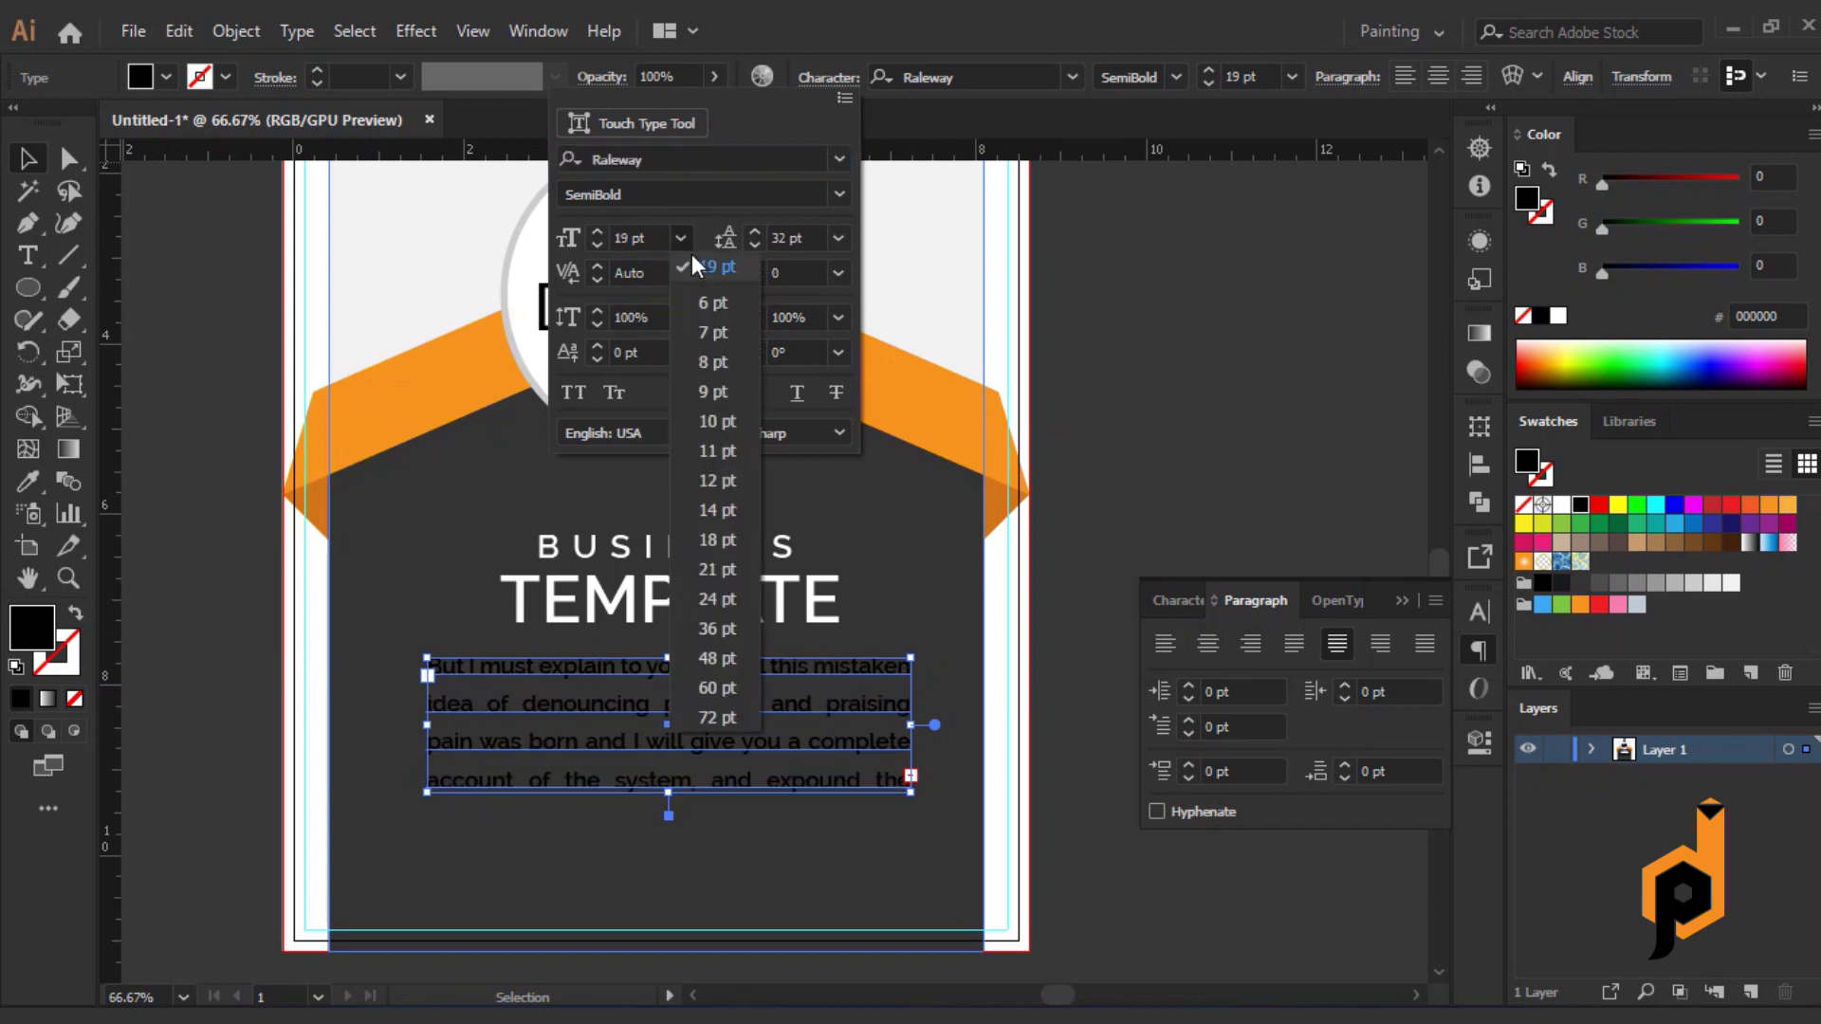
{"action": "left_click", "coordinate": [714, 389]}
{"action": "left_click", "coordinate": [838, 238]}
{"action": "left_click", "coordinate": [861, 301]}
{"action": "scroll", "coordinate": [787, 238], "scroll_direction": "up", "scroll_amount": 2}
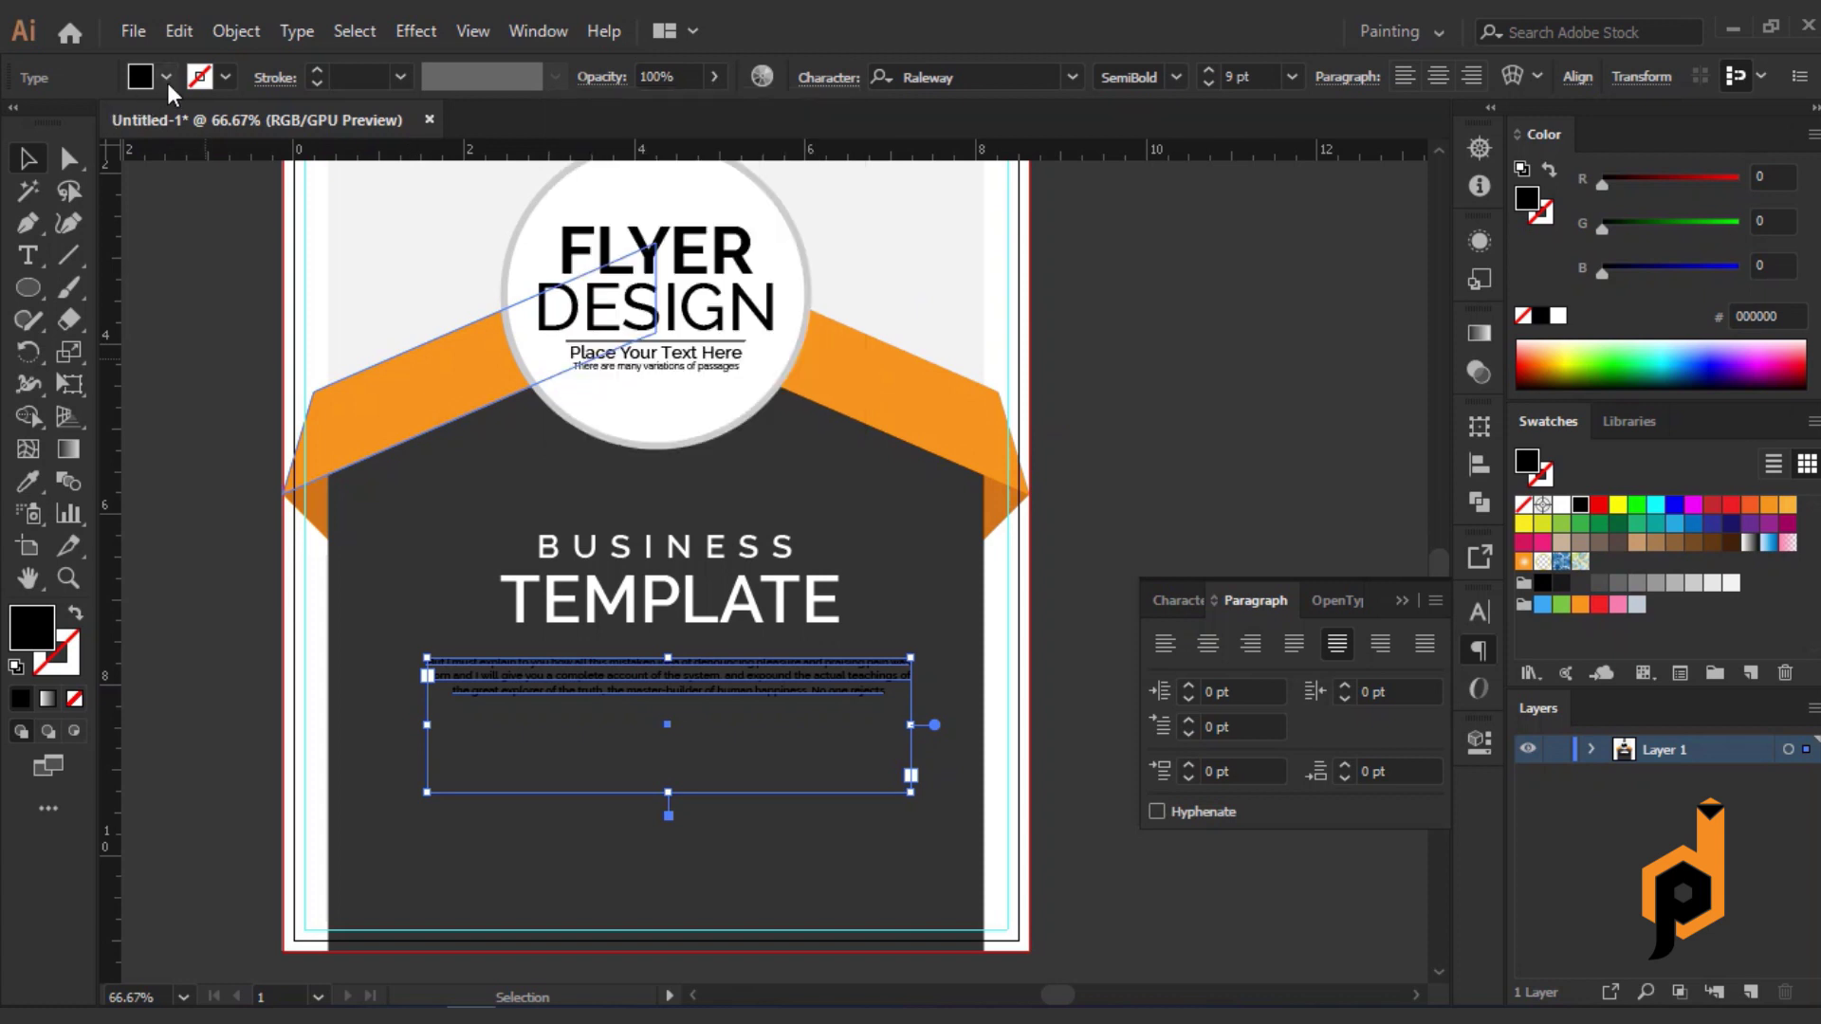
Fill the passage with white and set its font style to Raleway Light.
{"action": "left_click", "coordinate": [164, 77]}
{"action": "left_click", "coordinate": [55, 123]}
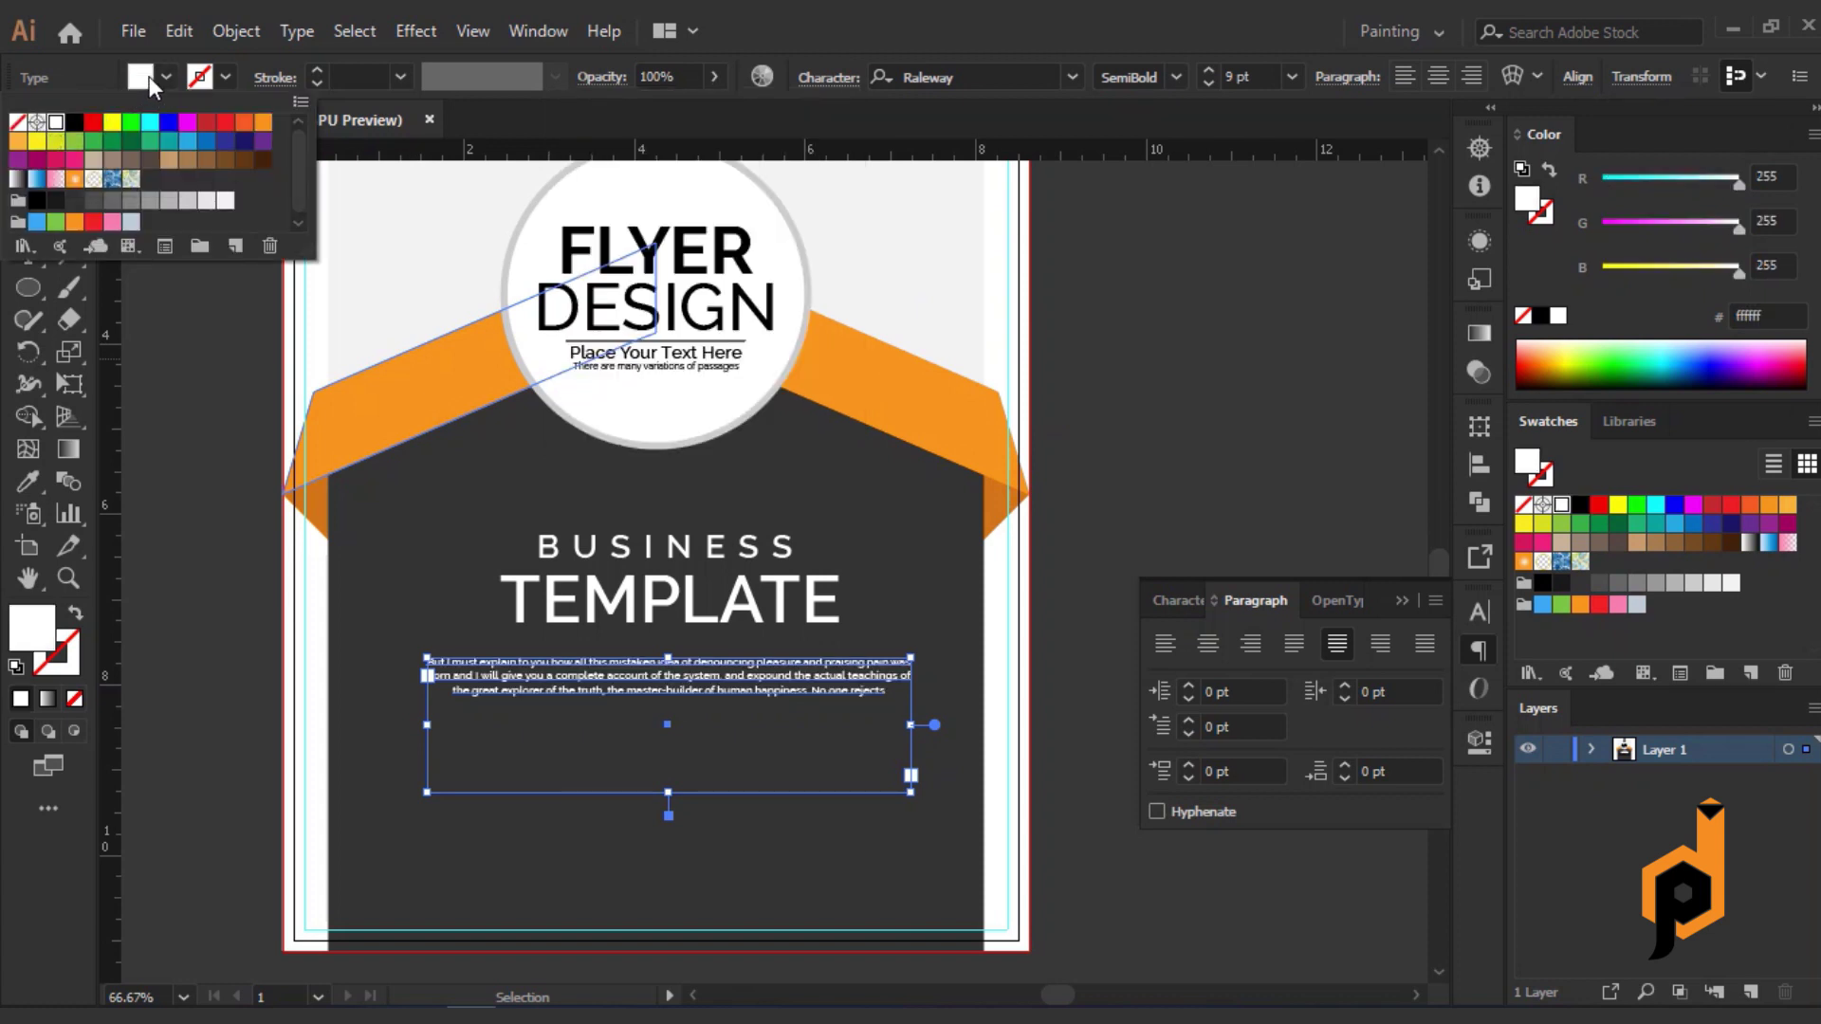
{"action": "left_click", "coordinate": [236, 516]}
{"action": "left_click", "coordinate": [664, 695]}
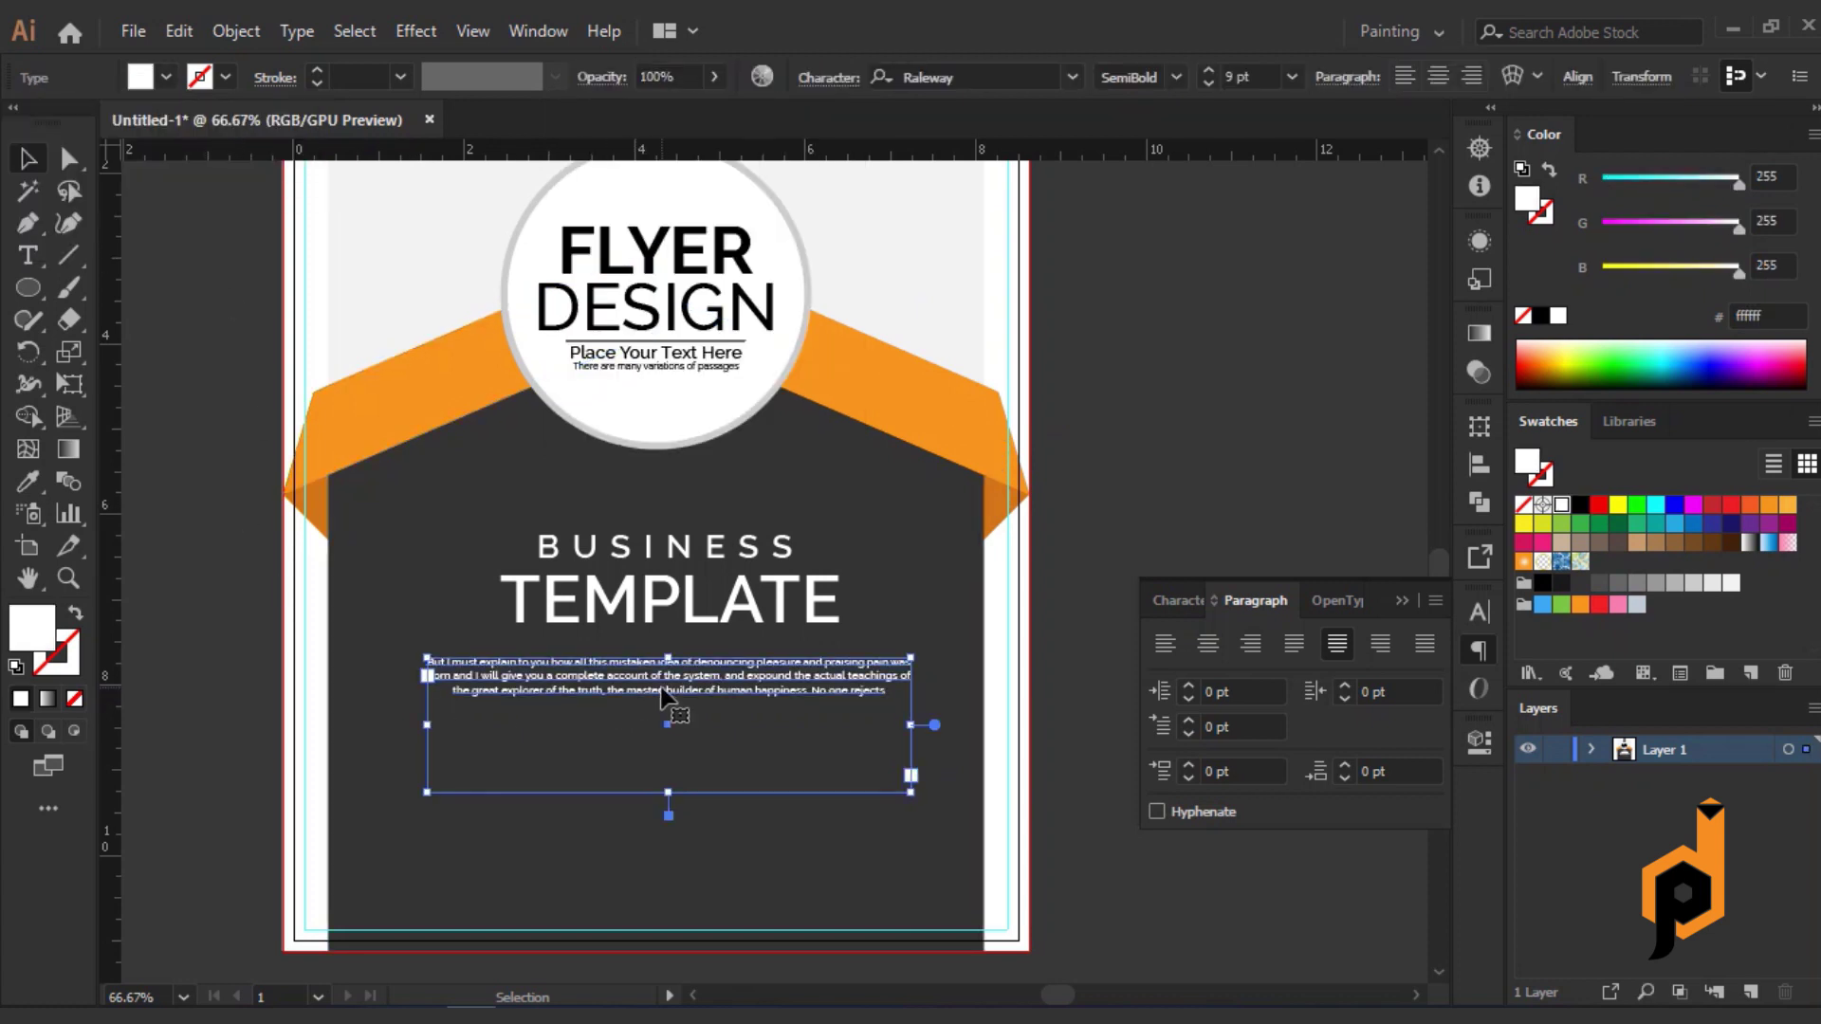
{"action": "left_click", "coordinate": [1174, 77]}
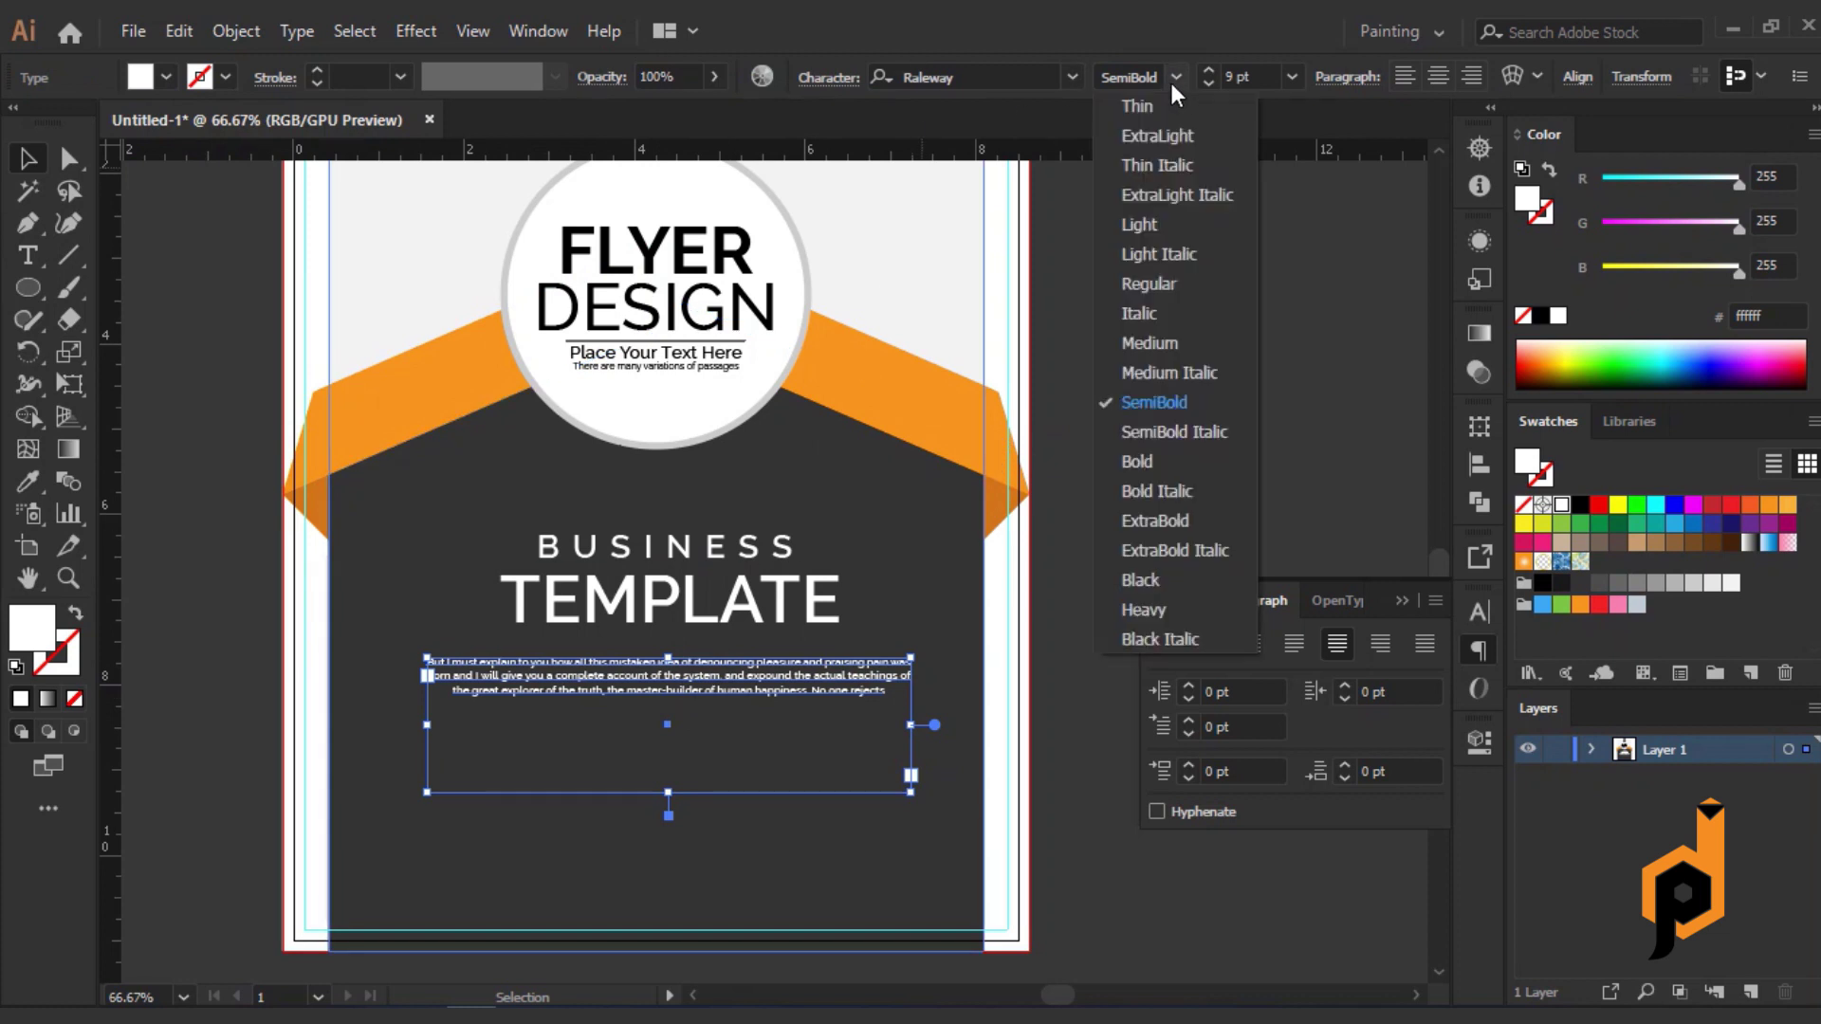
{"action": "left_click", "coordinate": [1172, 236]}
Match the passage's formatting to the smallest text line in the title circle using the Eyedropper, and fill it with white.
{"action": "key", "text": "i"}
{"action": "left_click", "coordinate": [674, 364]}
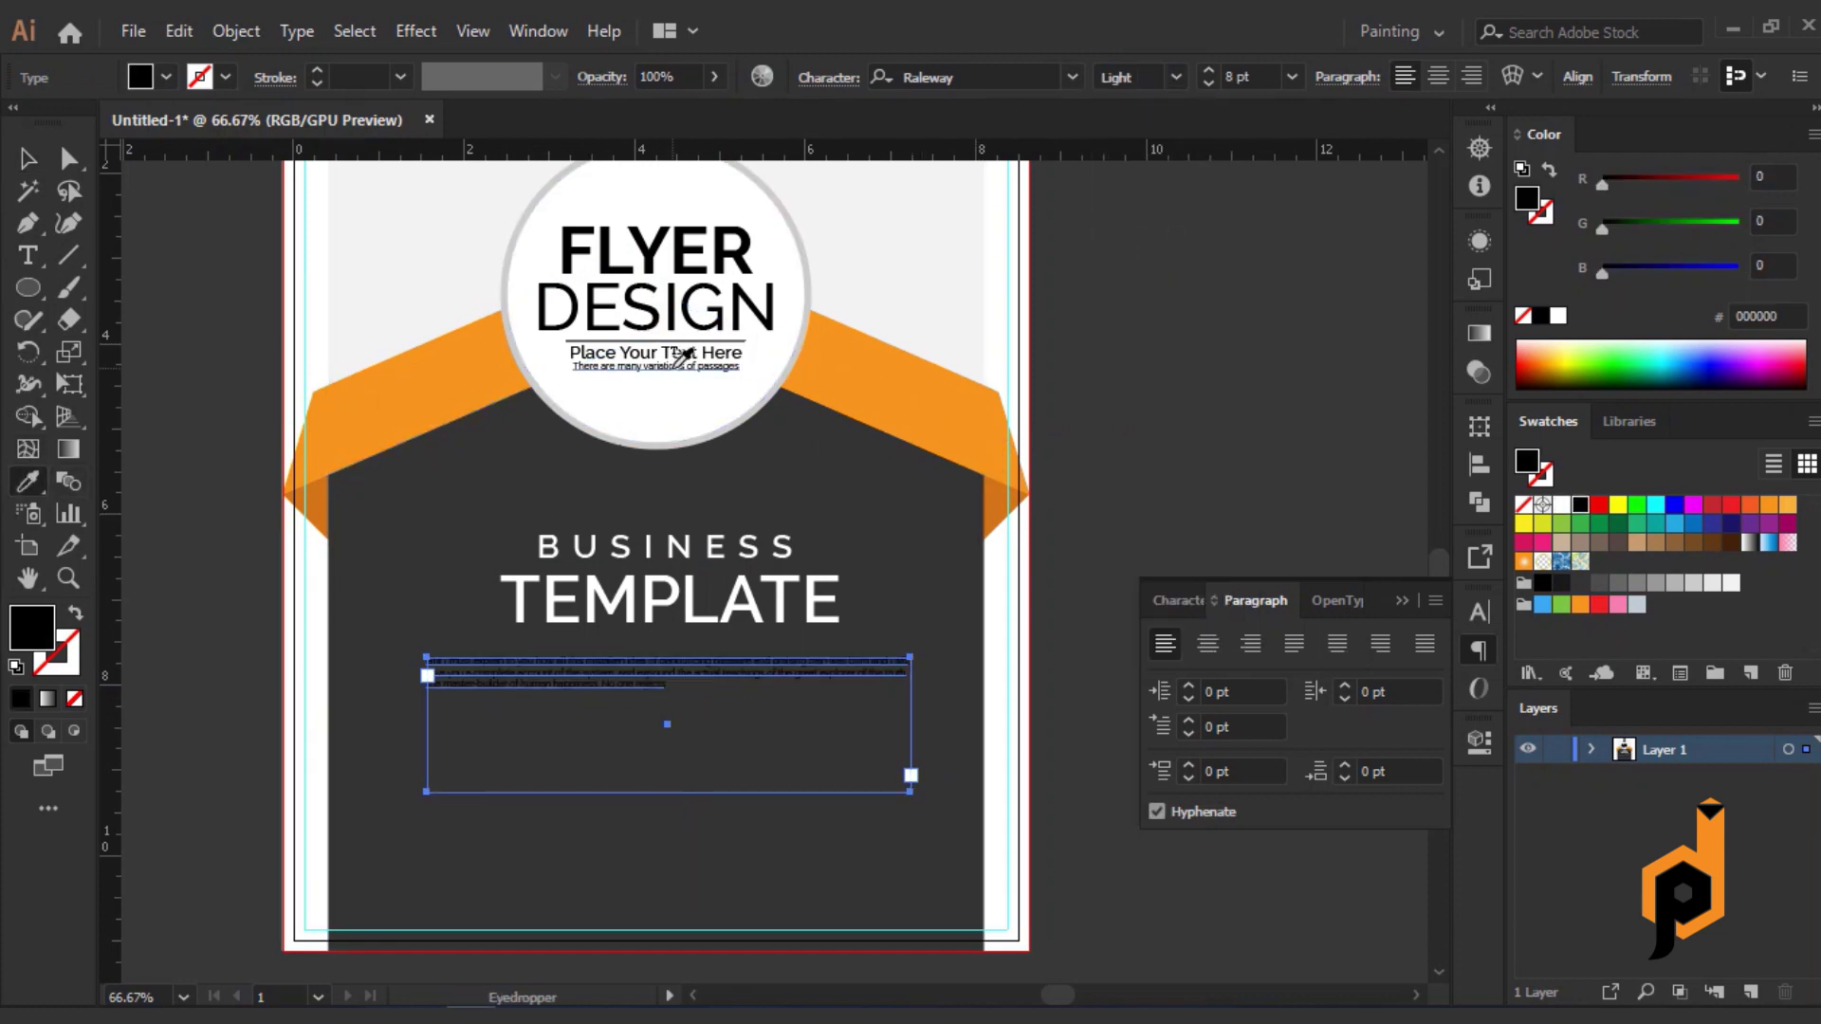
{"action": "left_click", "coordinate": [166, 78]}
{"action": "left_click", "coordinate": [59, 120]}
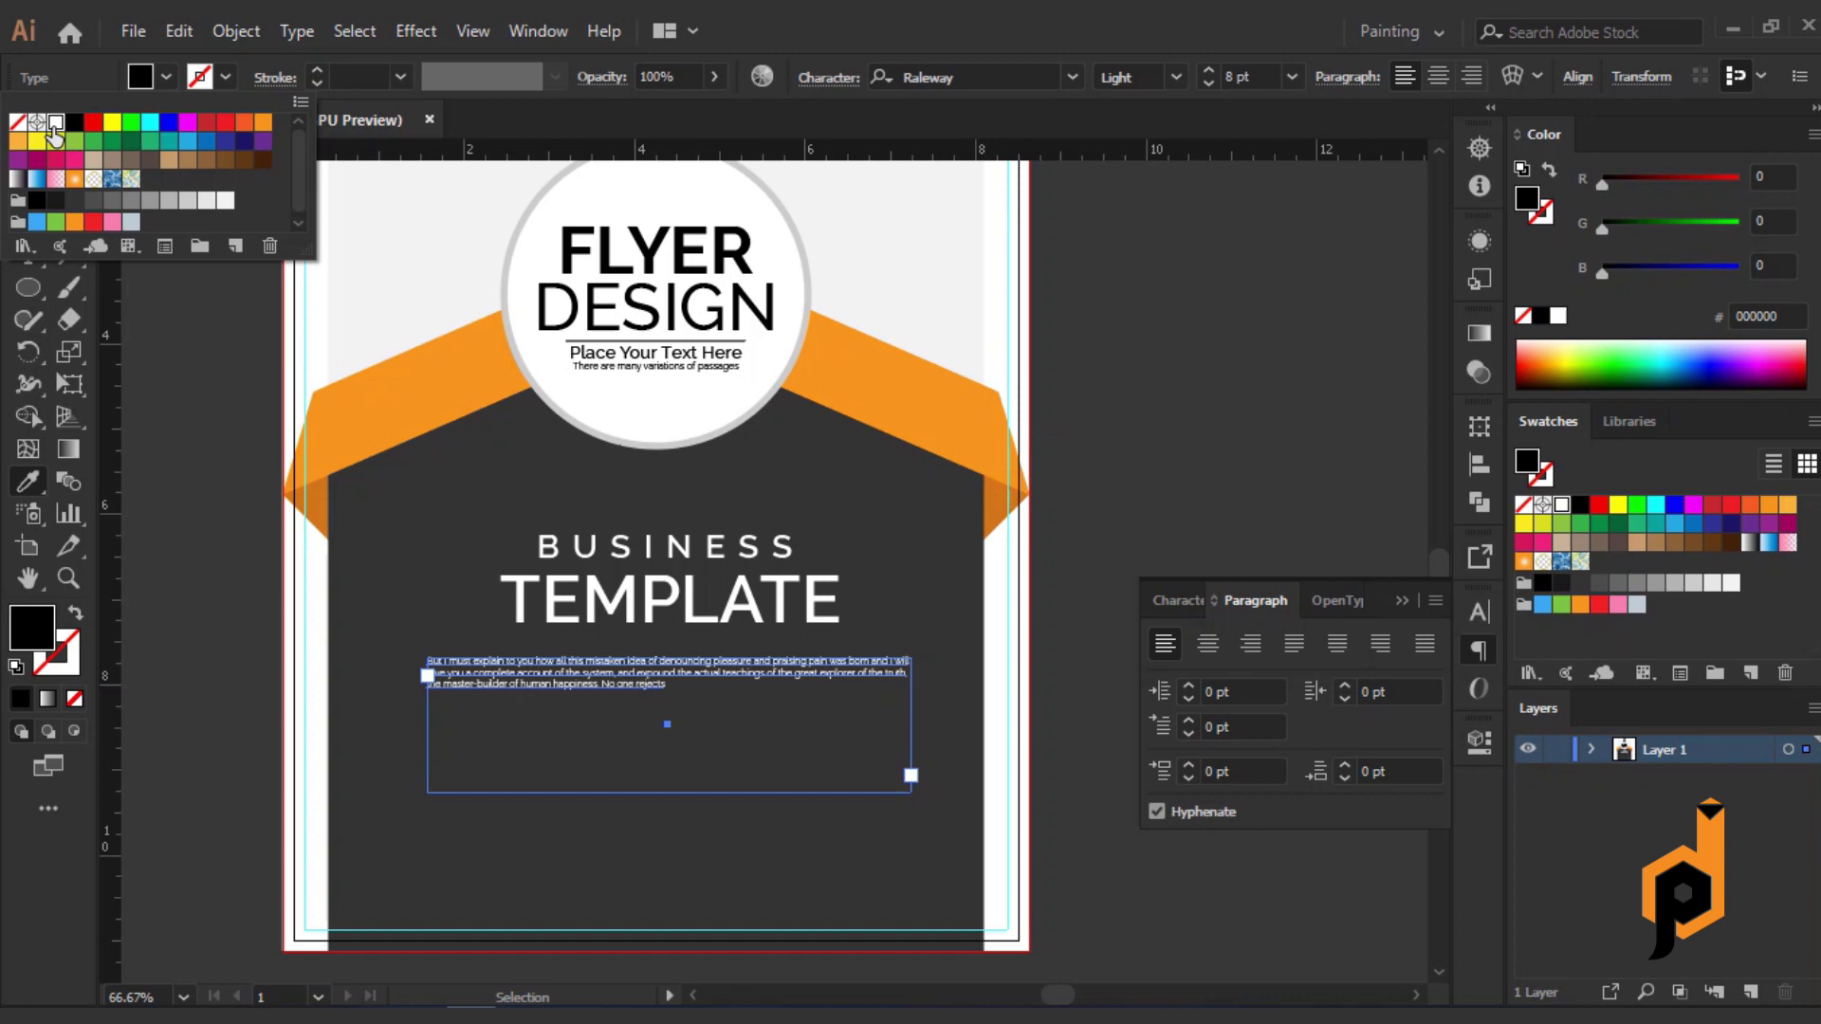
{"action": "left_click", "coordinate": [162, 346]}
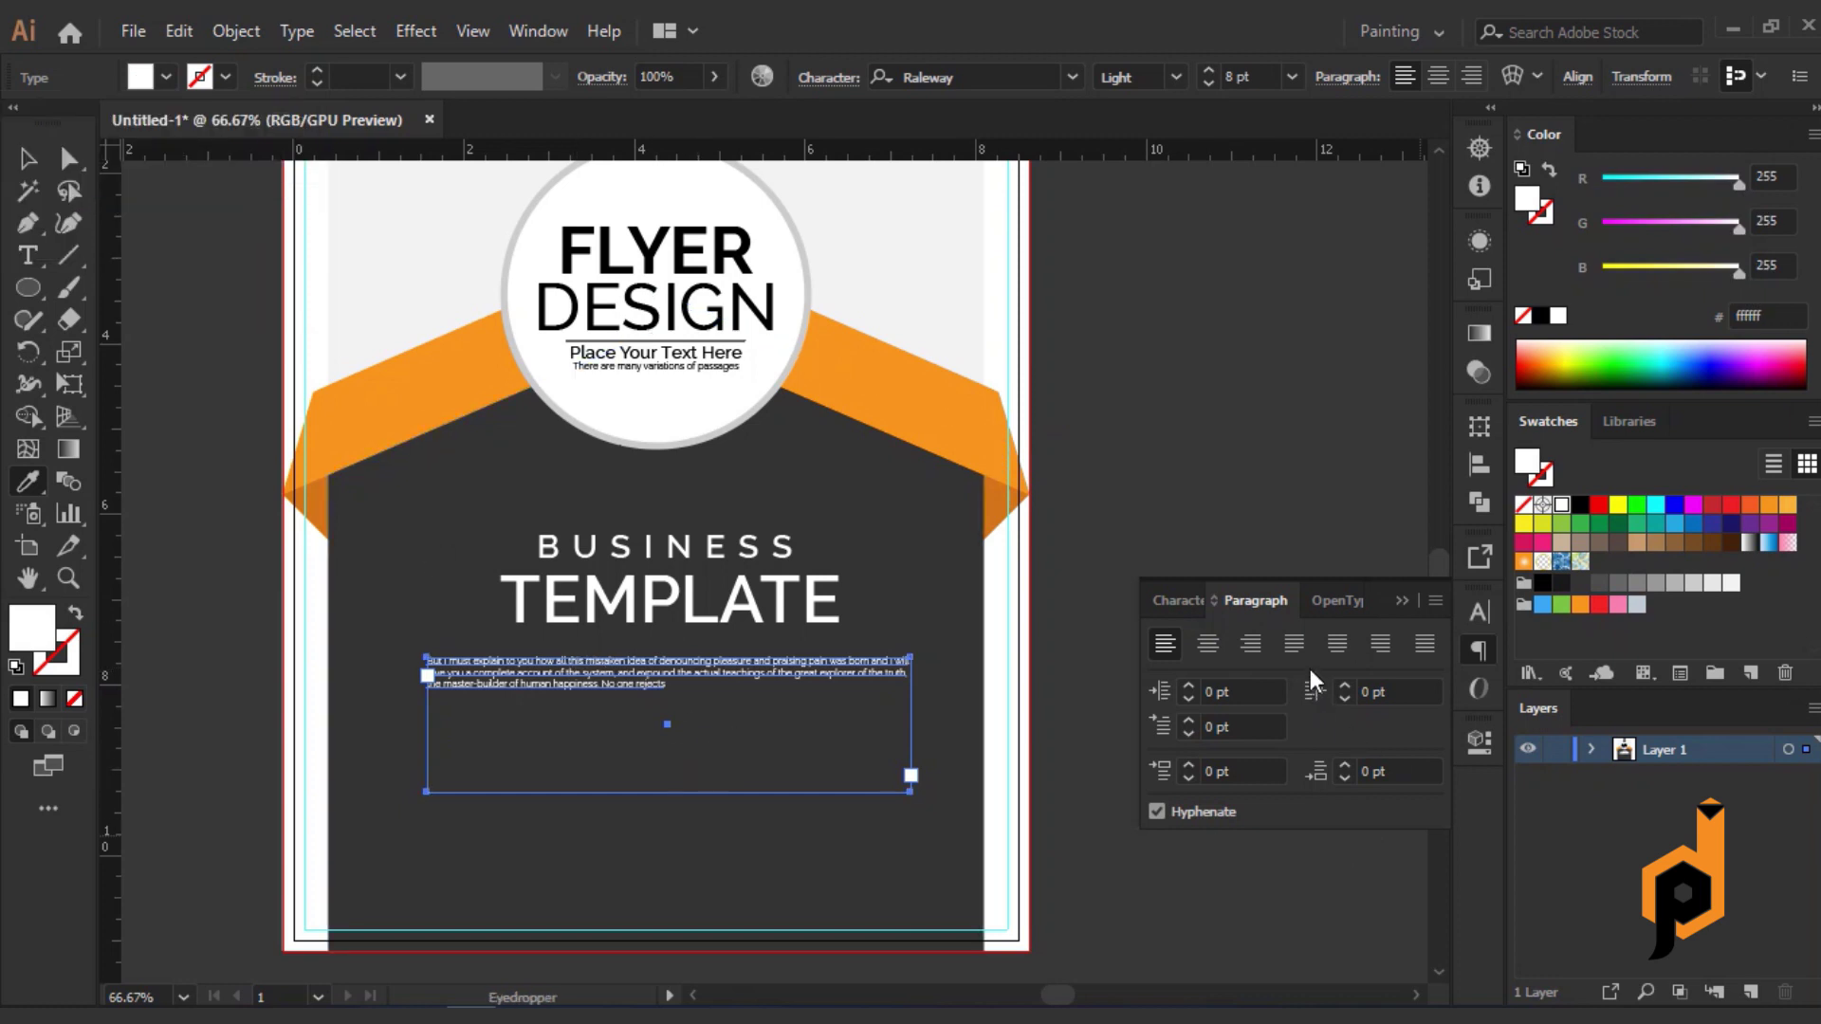
Justify the passage with the last line centred and set its font size to 9 pt.
{"action": "left_click", "coordinate": [1337, 643]}
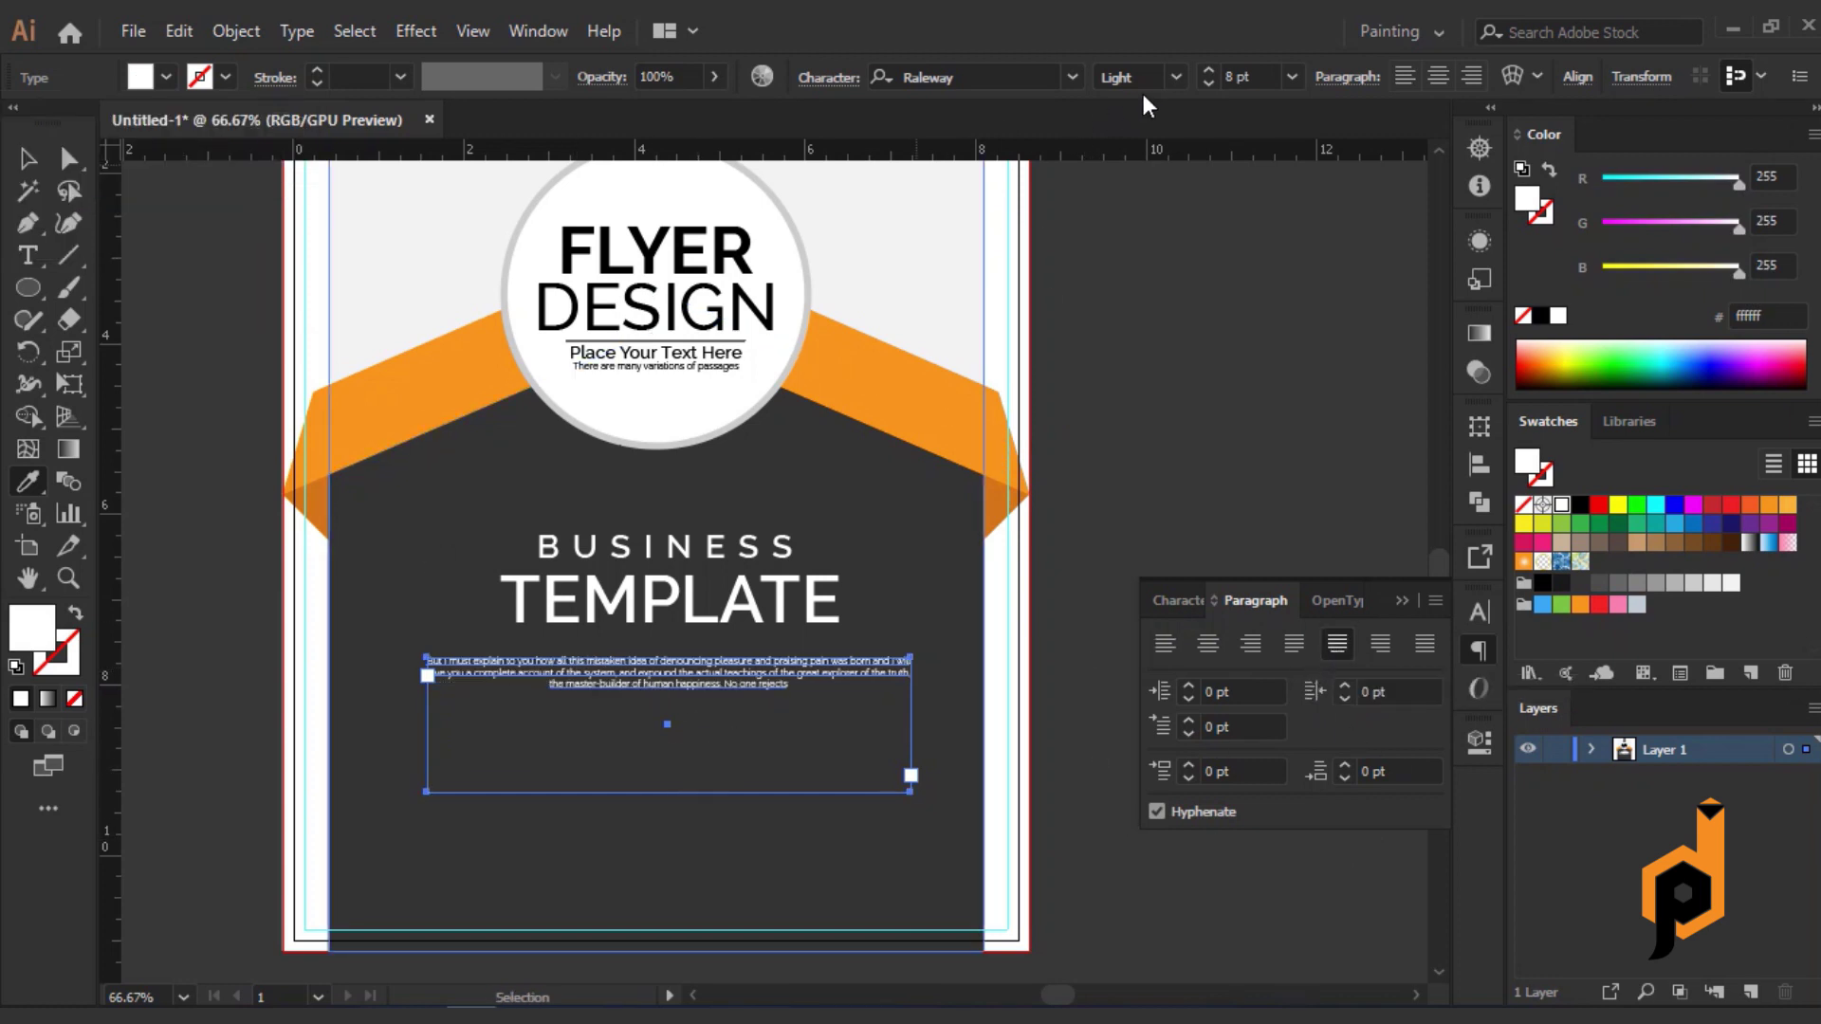
{"action": "scroll", "coordinate": [1244, 78], "scroll_direction": "up", "scroll_amount": 1}
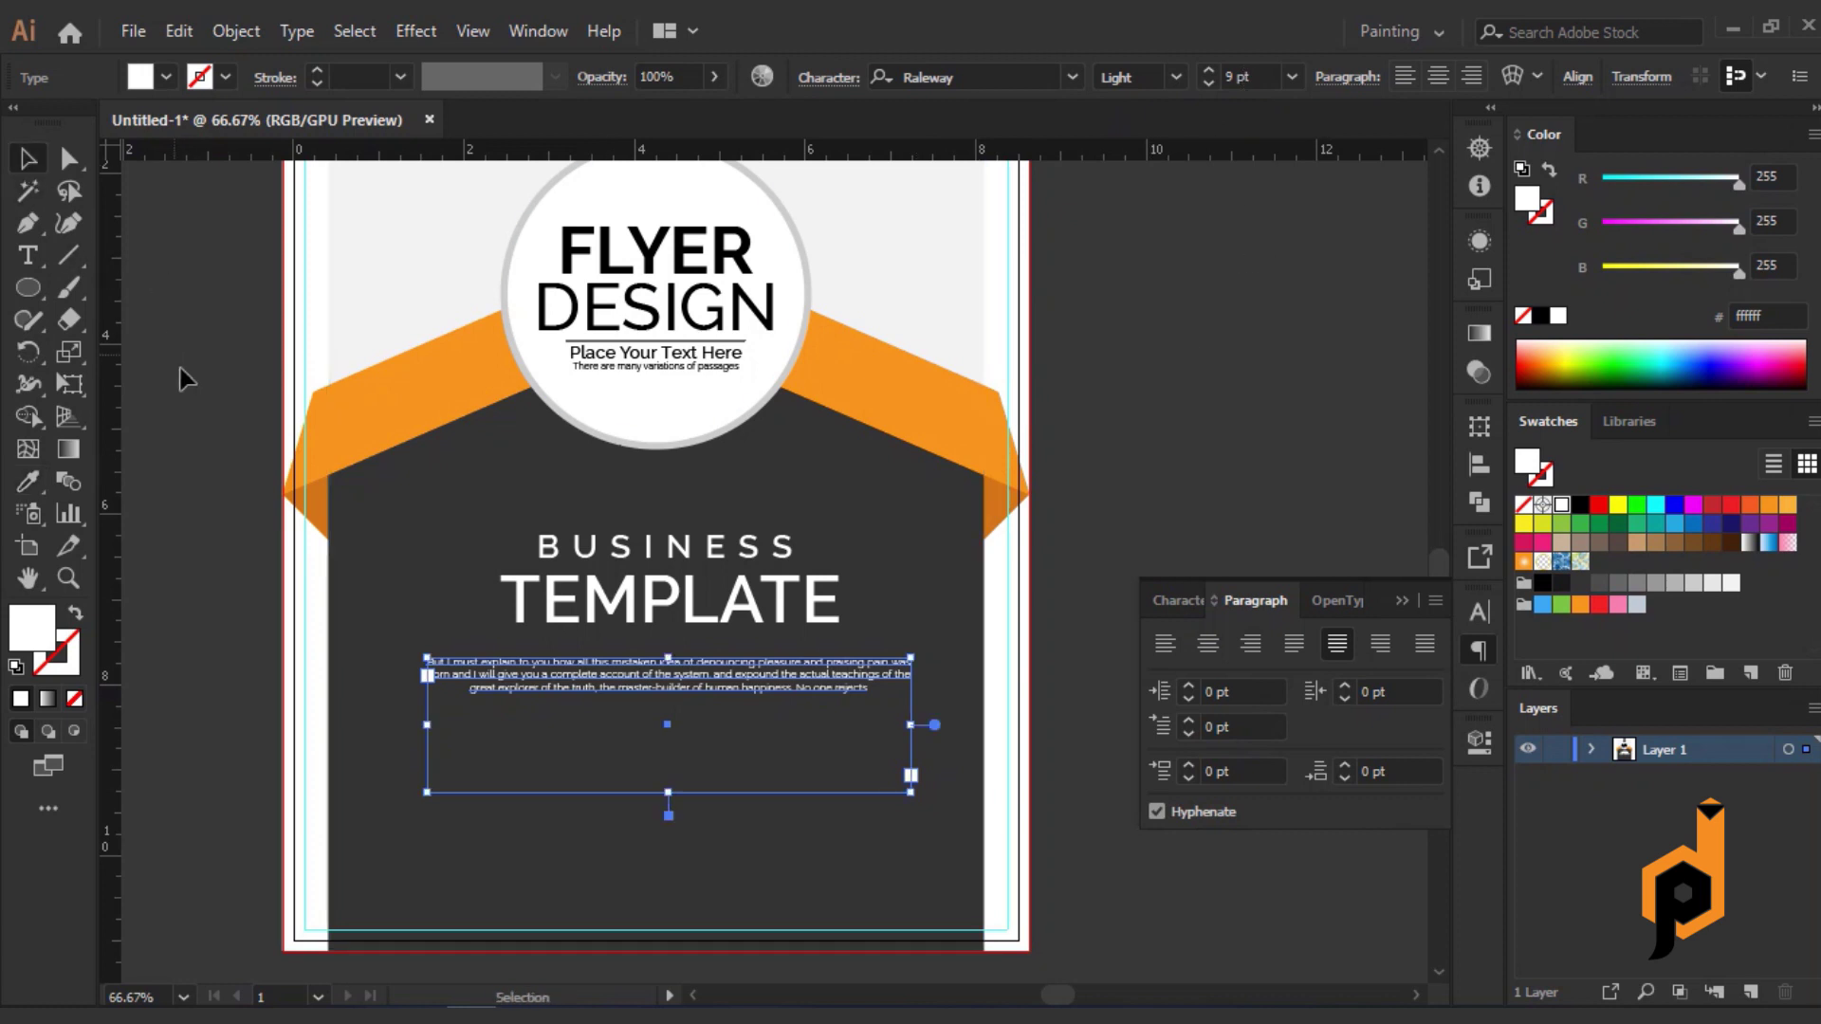
{"action": "left_click", "coordinate": [195, 384]}
Move the passage up closer to TEMPLATE and shorten its text area to fit the three lines.
{"action": "left_click_drag", "start_coordinate": [605, 696], "coordinate": [600, 686]}
{"action": "left_click_drag", "start_coordinate": [668, 780], "coordinate": [661, 685]}
{"action": "left_click", "coordinate": [700, 967]}
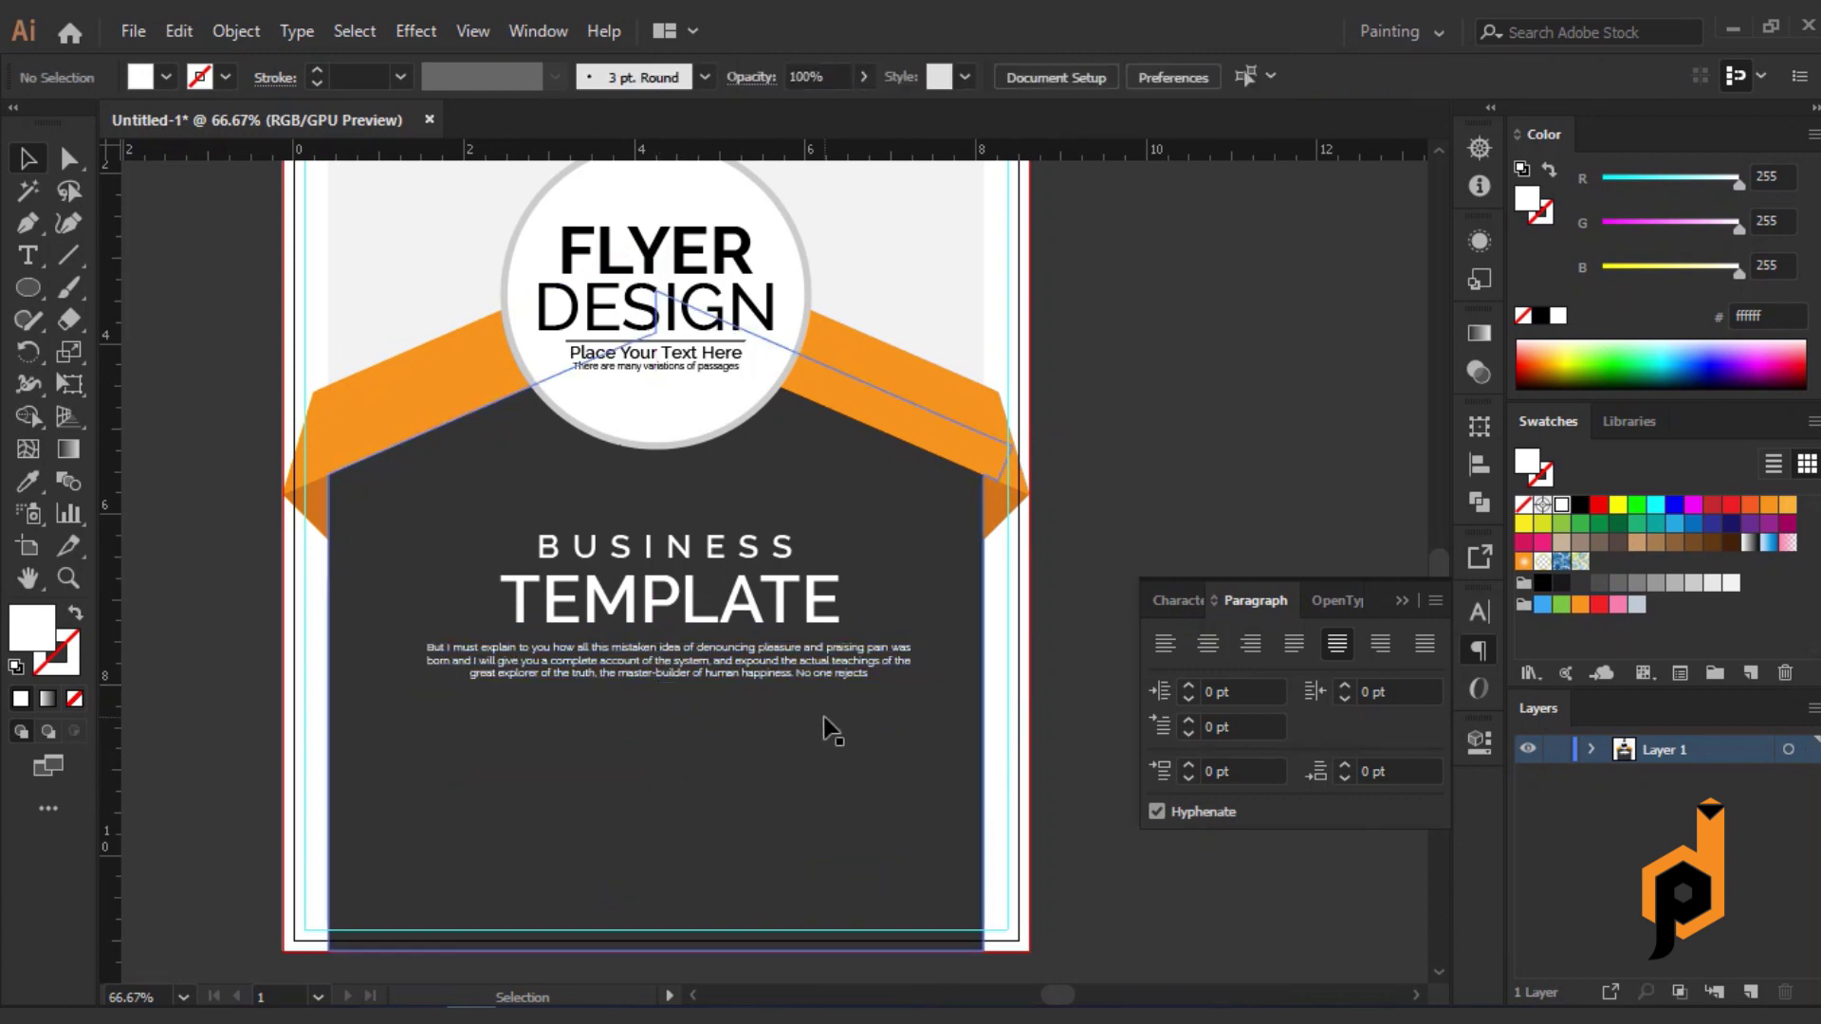
Duplicate the passage twice straight down to make three evenly spaced paragraphs.
{"action": "left_click_drag", "start_coordinate": [770, 670], "coordinate": [772, 719]}
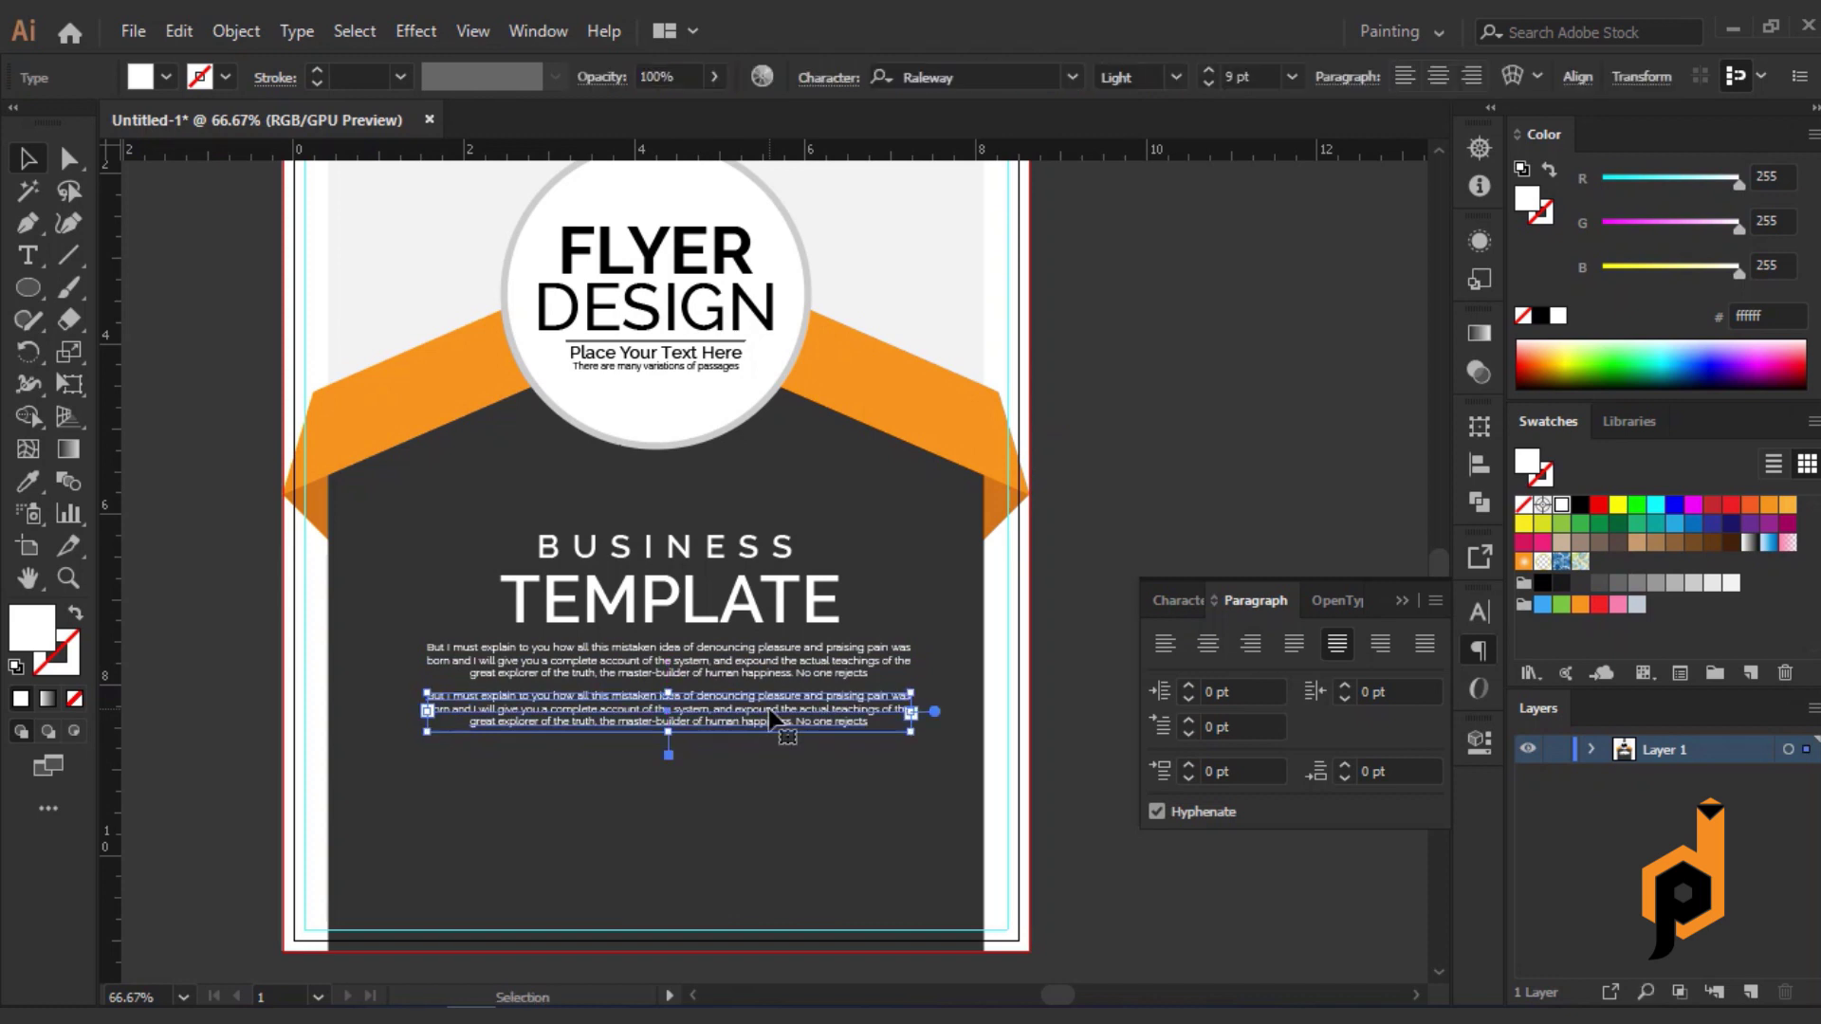
{"action": "key", "text": "ctrl+shift+a"}
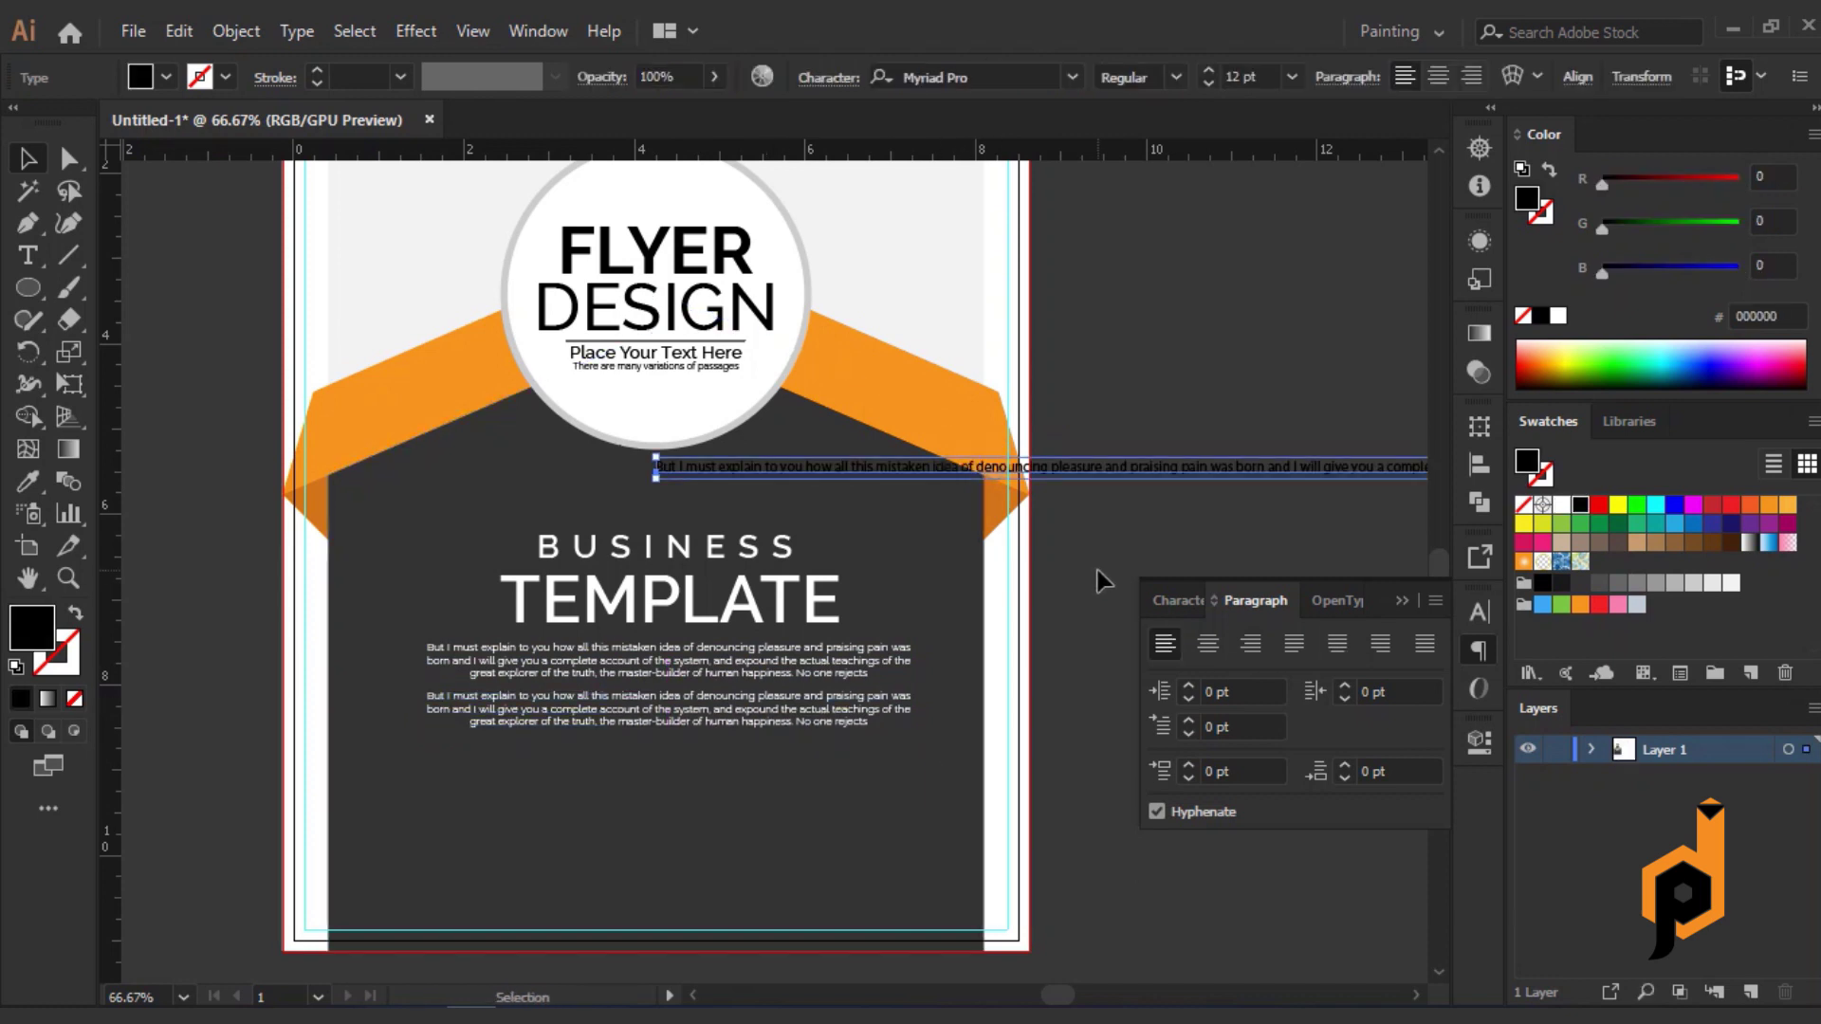
{"action": "left_click", "coordinate": [714, 720]}
{"action": "left_click_drag", "start_coordinate": [715, 722], "coordinate": [716, 772]}
{"action": "left_click", "coordinate": [1129, 885]}
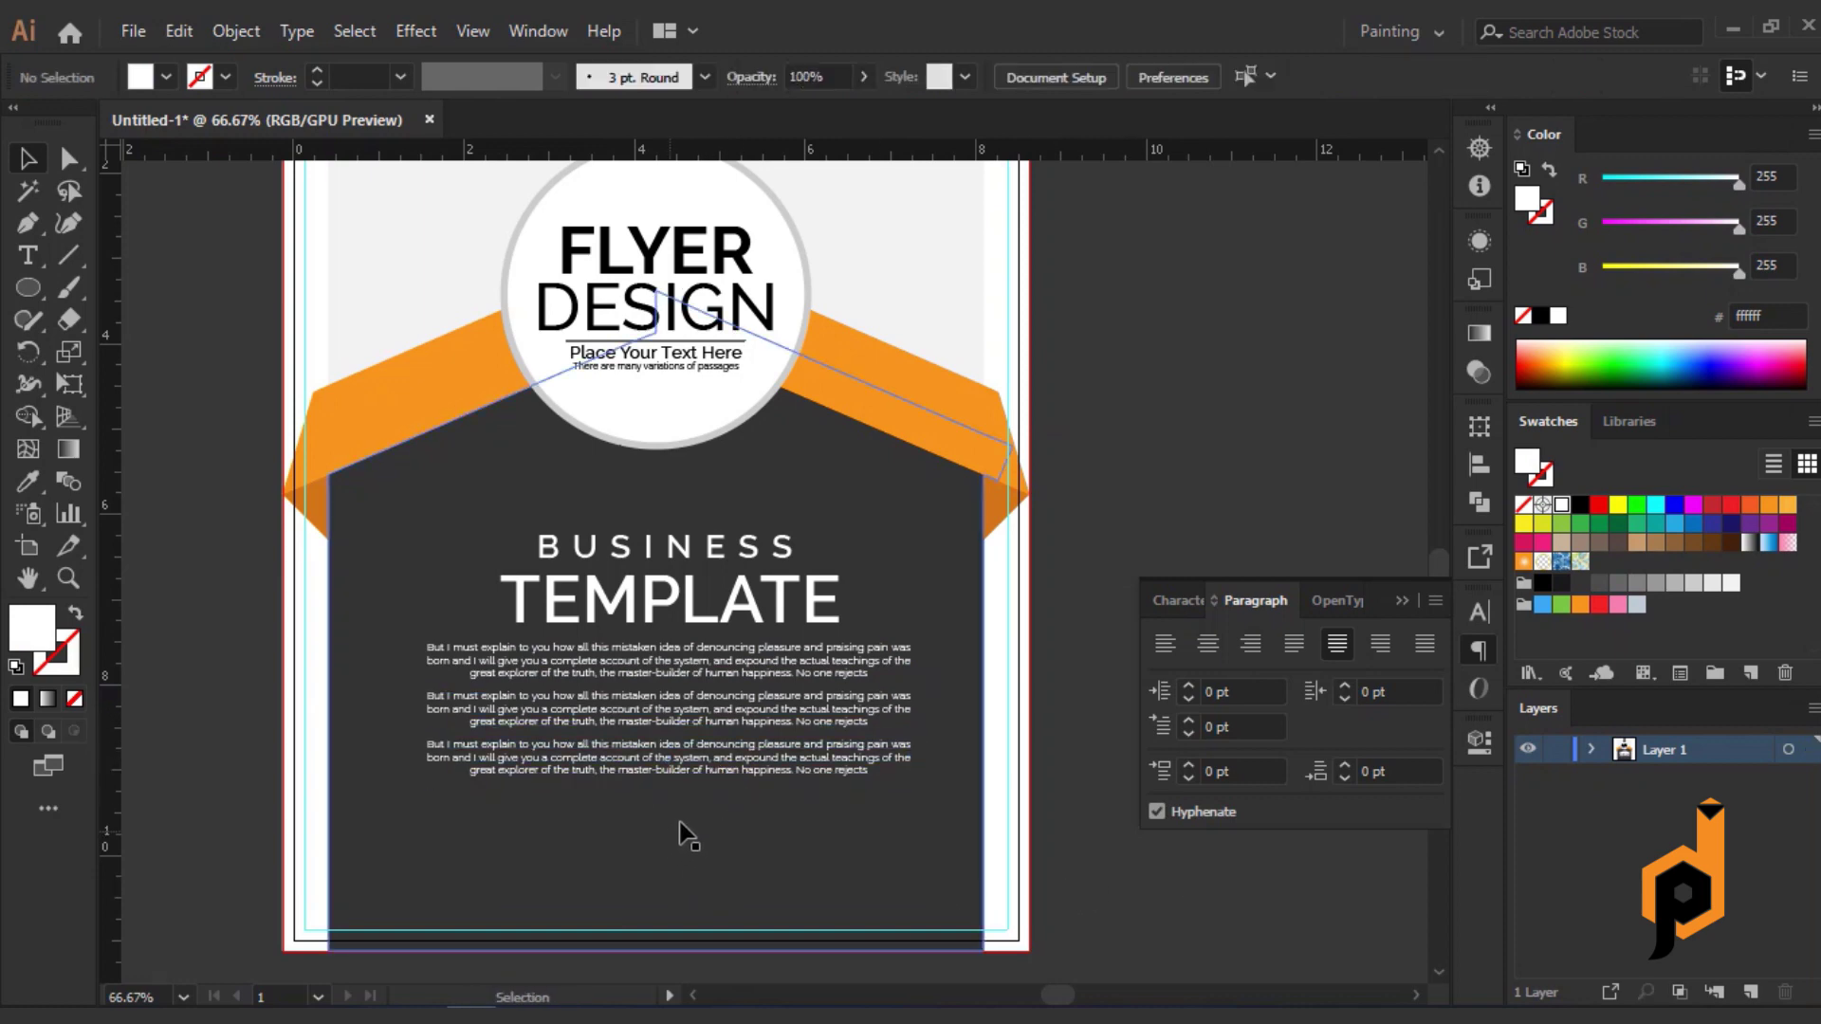
Switch to Notepad and copy the placeholder address line.
{"action": "key", "text": "alt+Tab"}
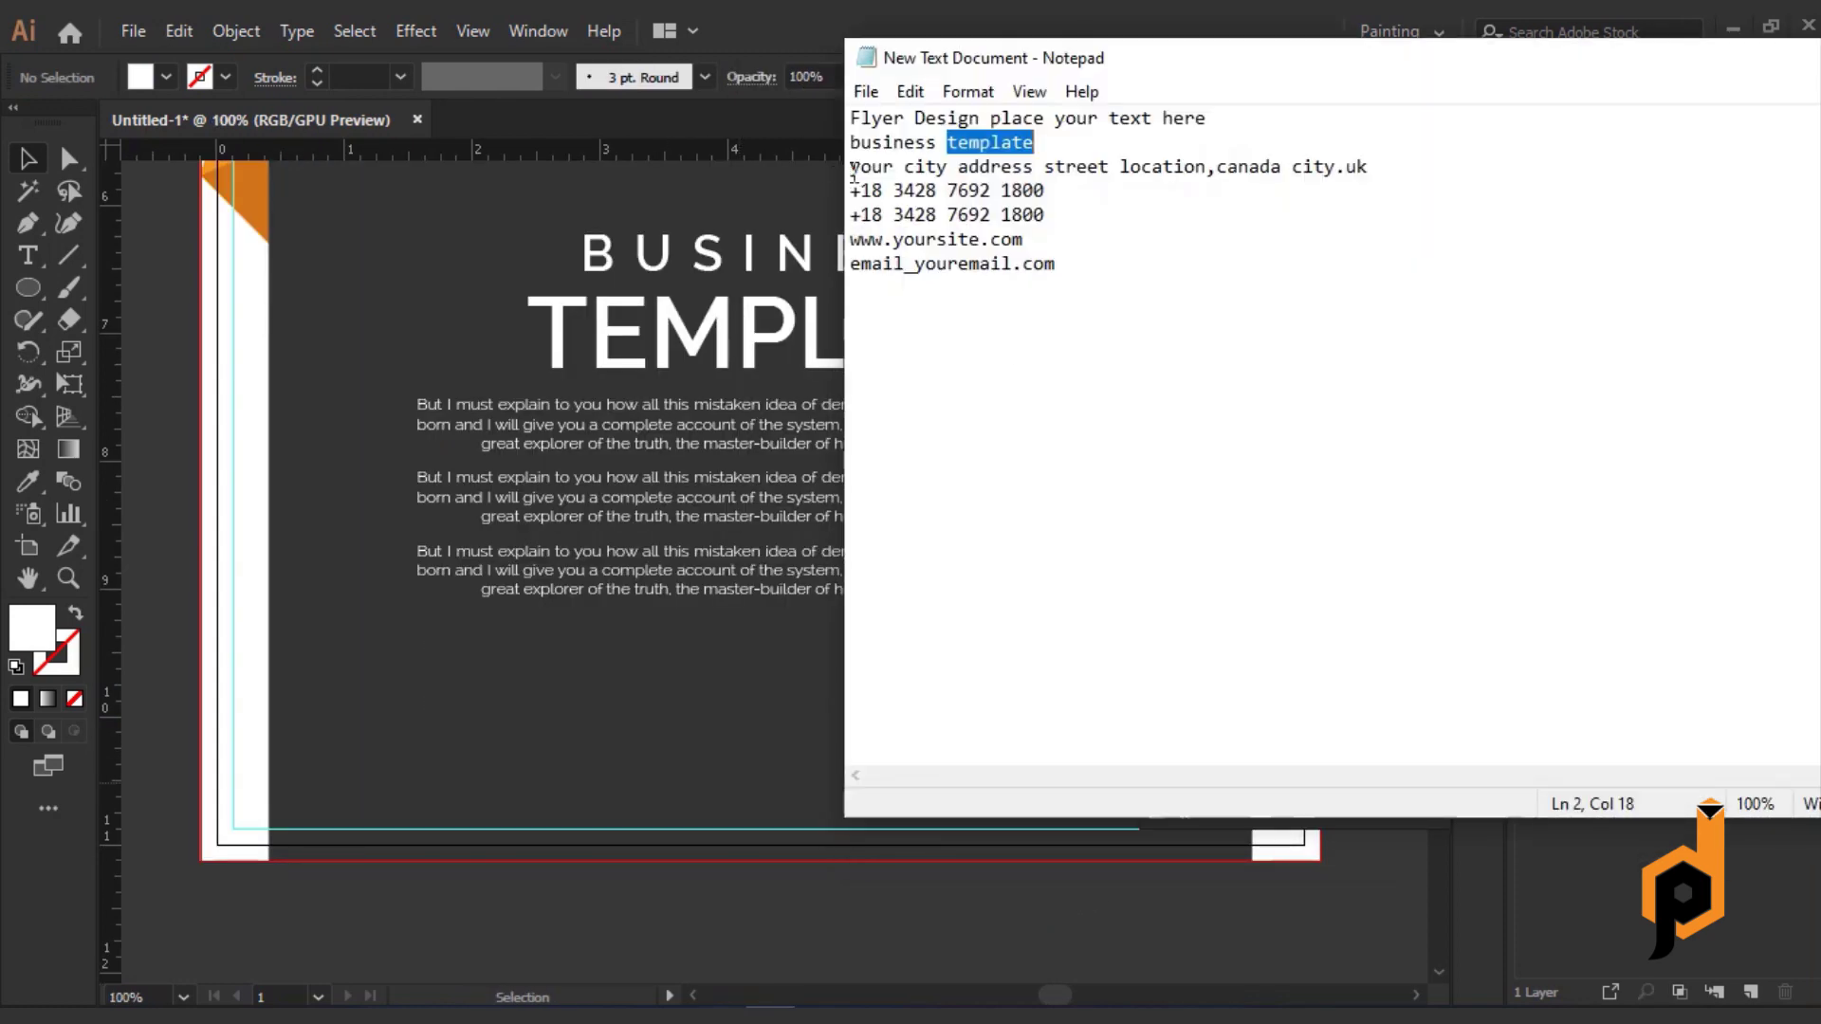
{"action": "left_click_drag", "start_coordinate": [853, 175], "coordinate": [1367, 168]}
{"action": "right_click", "coordinate": [1350, 168]}
{"action": "left_click", "coordinate": [1339, 254]}
Switch back to Illustrator and paste the address line as point text in the lower-left area of the dark panel.
{"action": "left_click", "coordinate": [27, 255]}
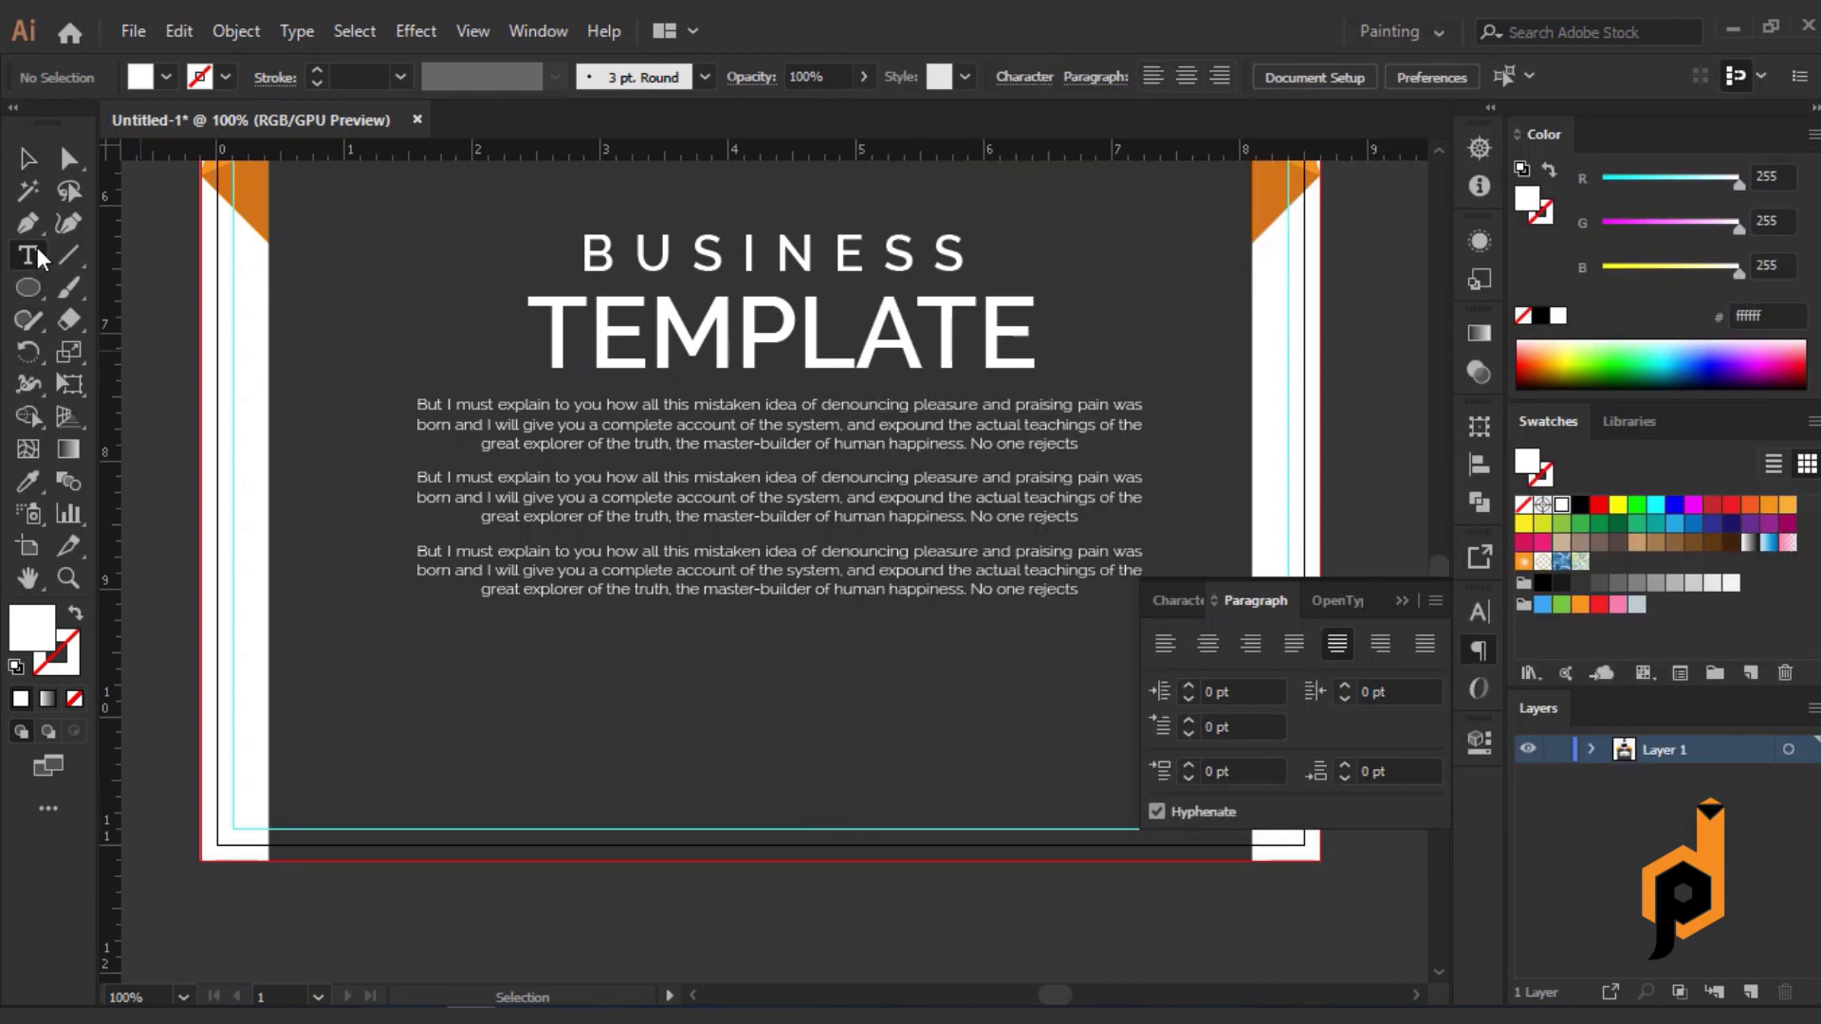
{"action": "left_click", "coordinate": [353, 723]}
{"action": "key", "text": "ctrl+v"}
{"action": "left_click", "coordinate": [277, 713], "text": "ctrl"}
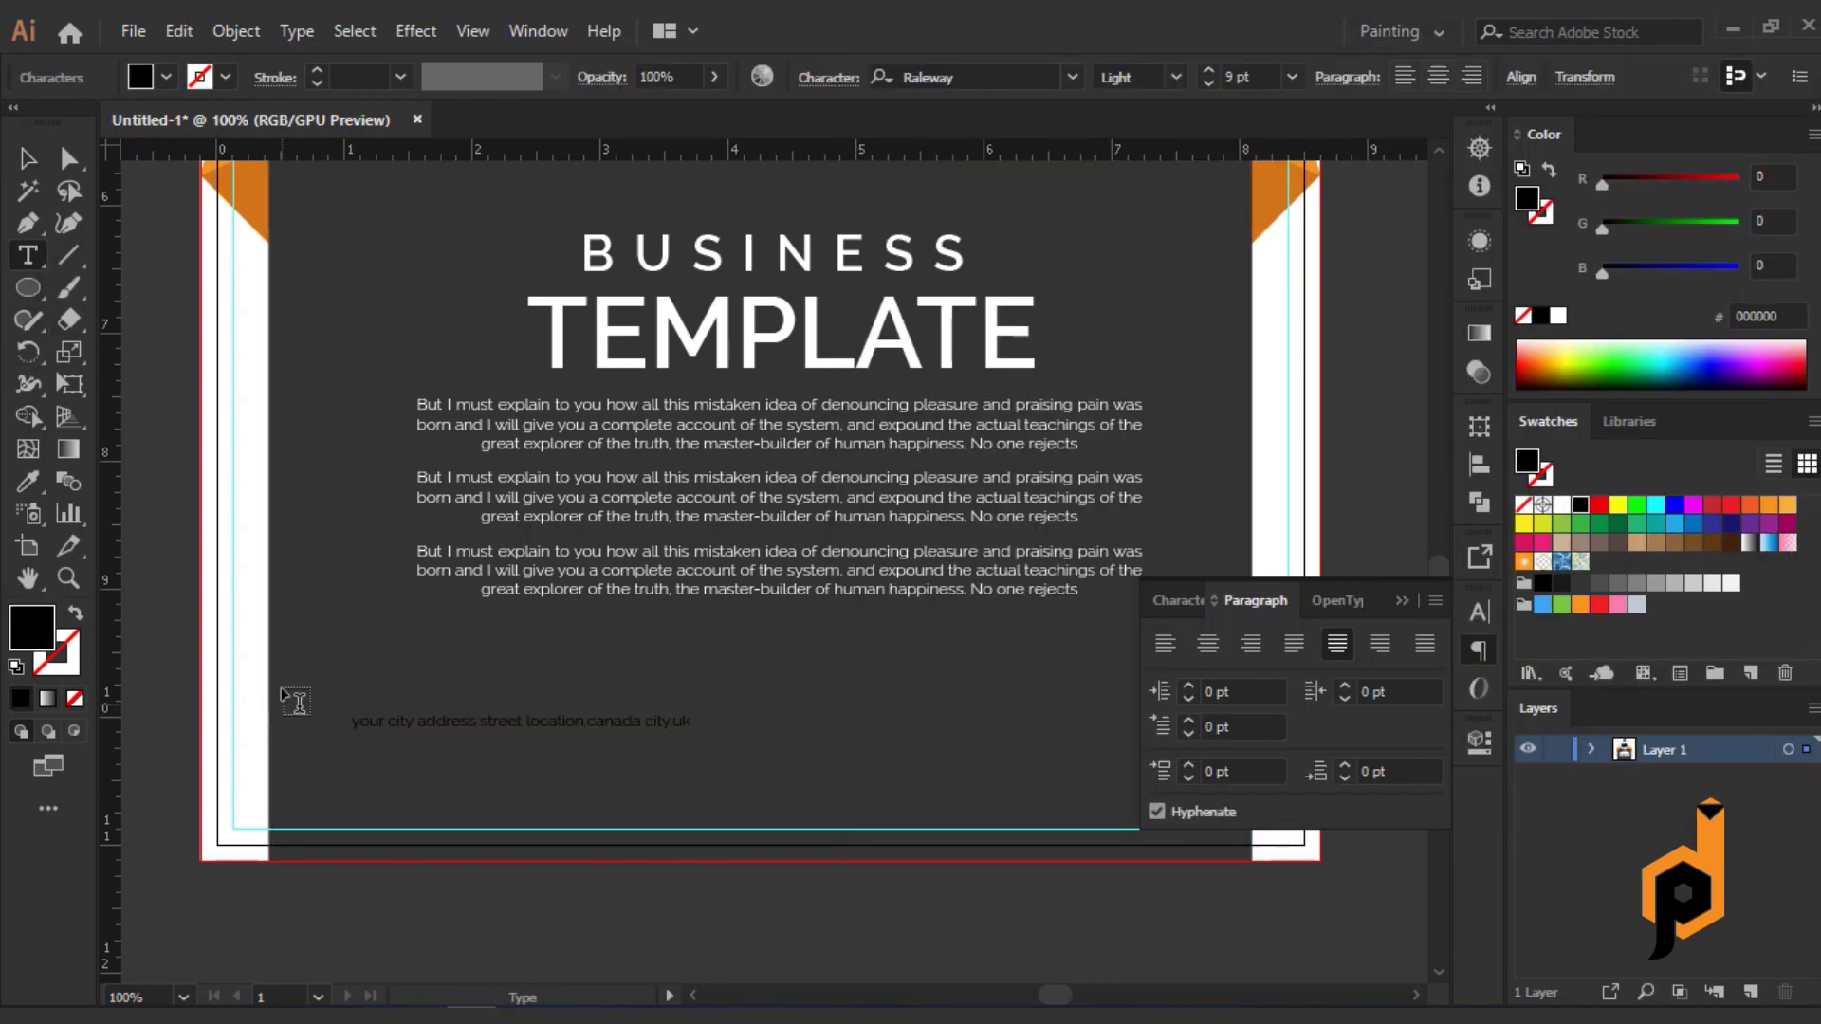
Apply a lowercase case change to the address line and fill it with white.
{"action": "left_click", "coordinate": [21, 158]}
{"action": "left_click", "coordinate": [296, 31]}
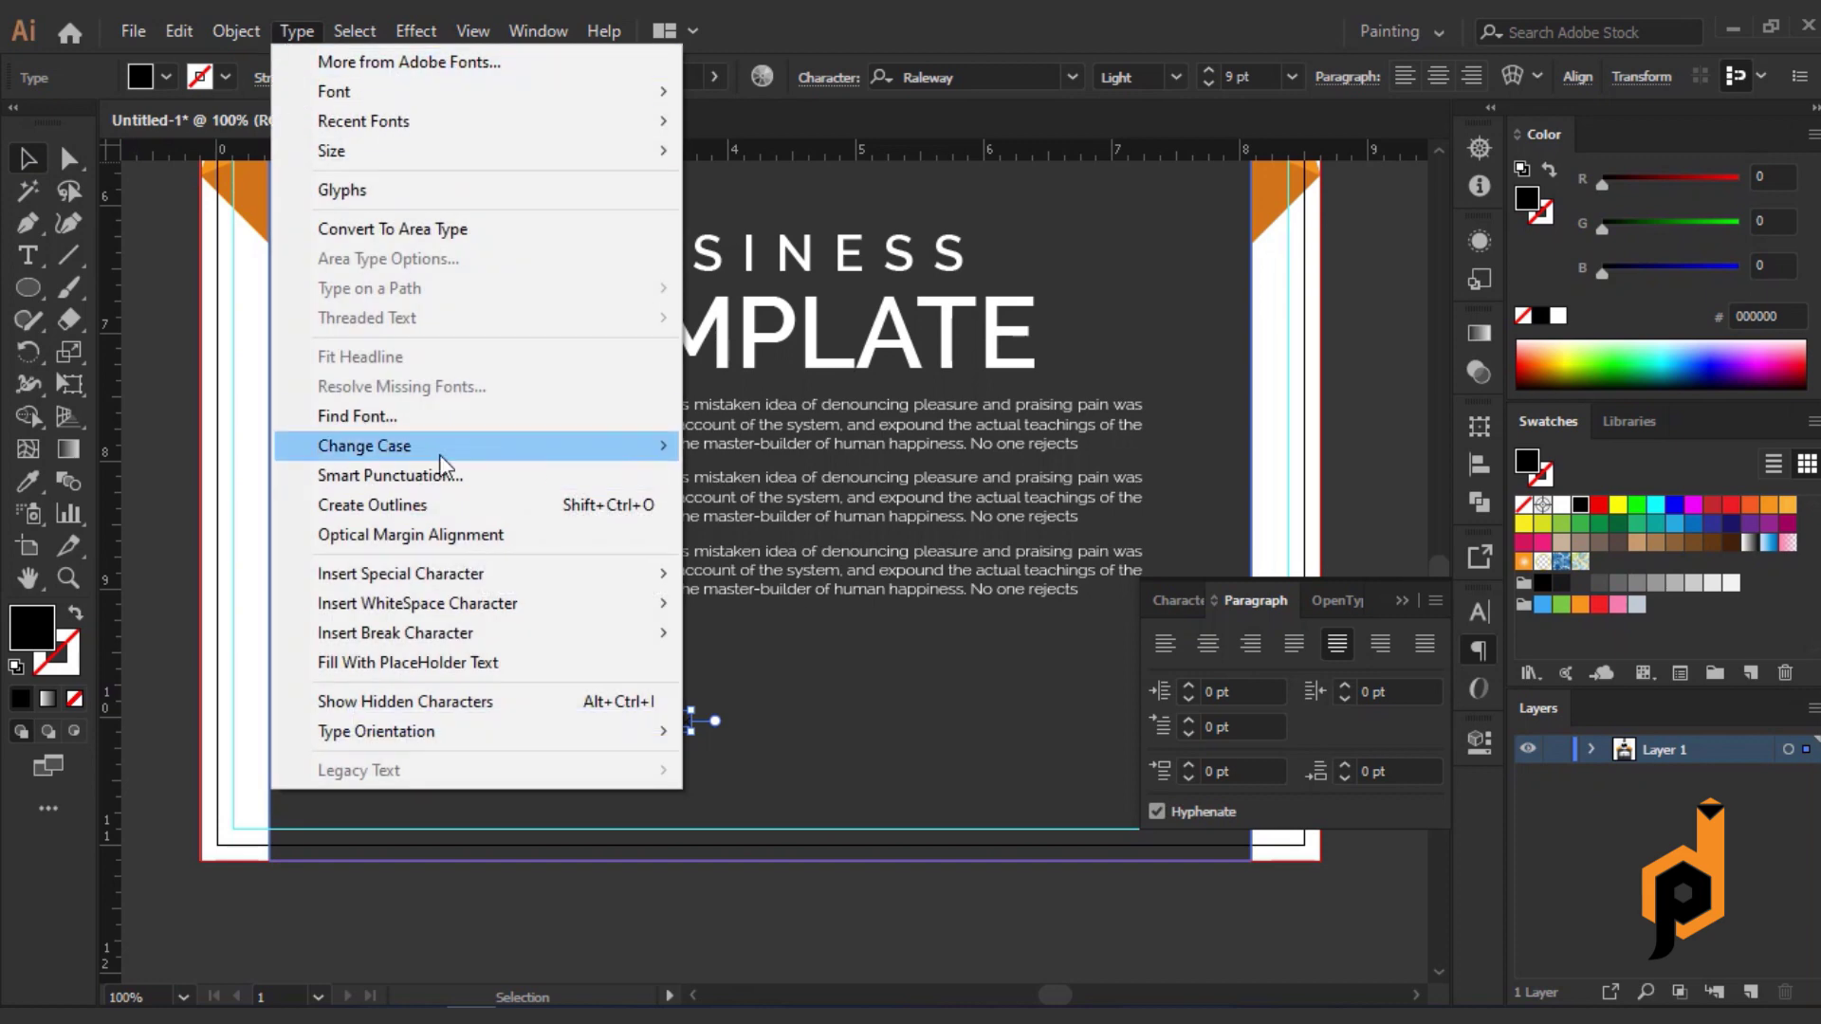
{"action": "mouse_move", "coordinate": [440, 446]}
{"action": "left_click", "coordinate": [727, 478]}
{"action": "left_click", "coordinate": [166, 77]}
{"action": "left_click", "coordinate": [67, 121]}
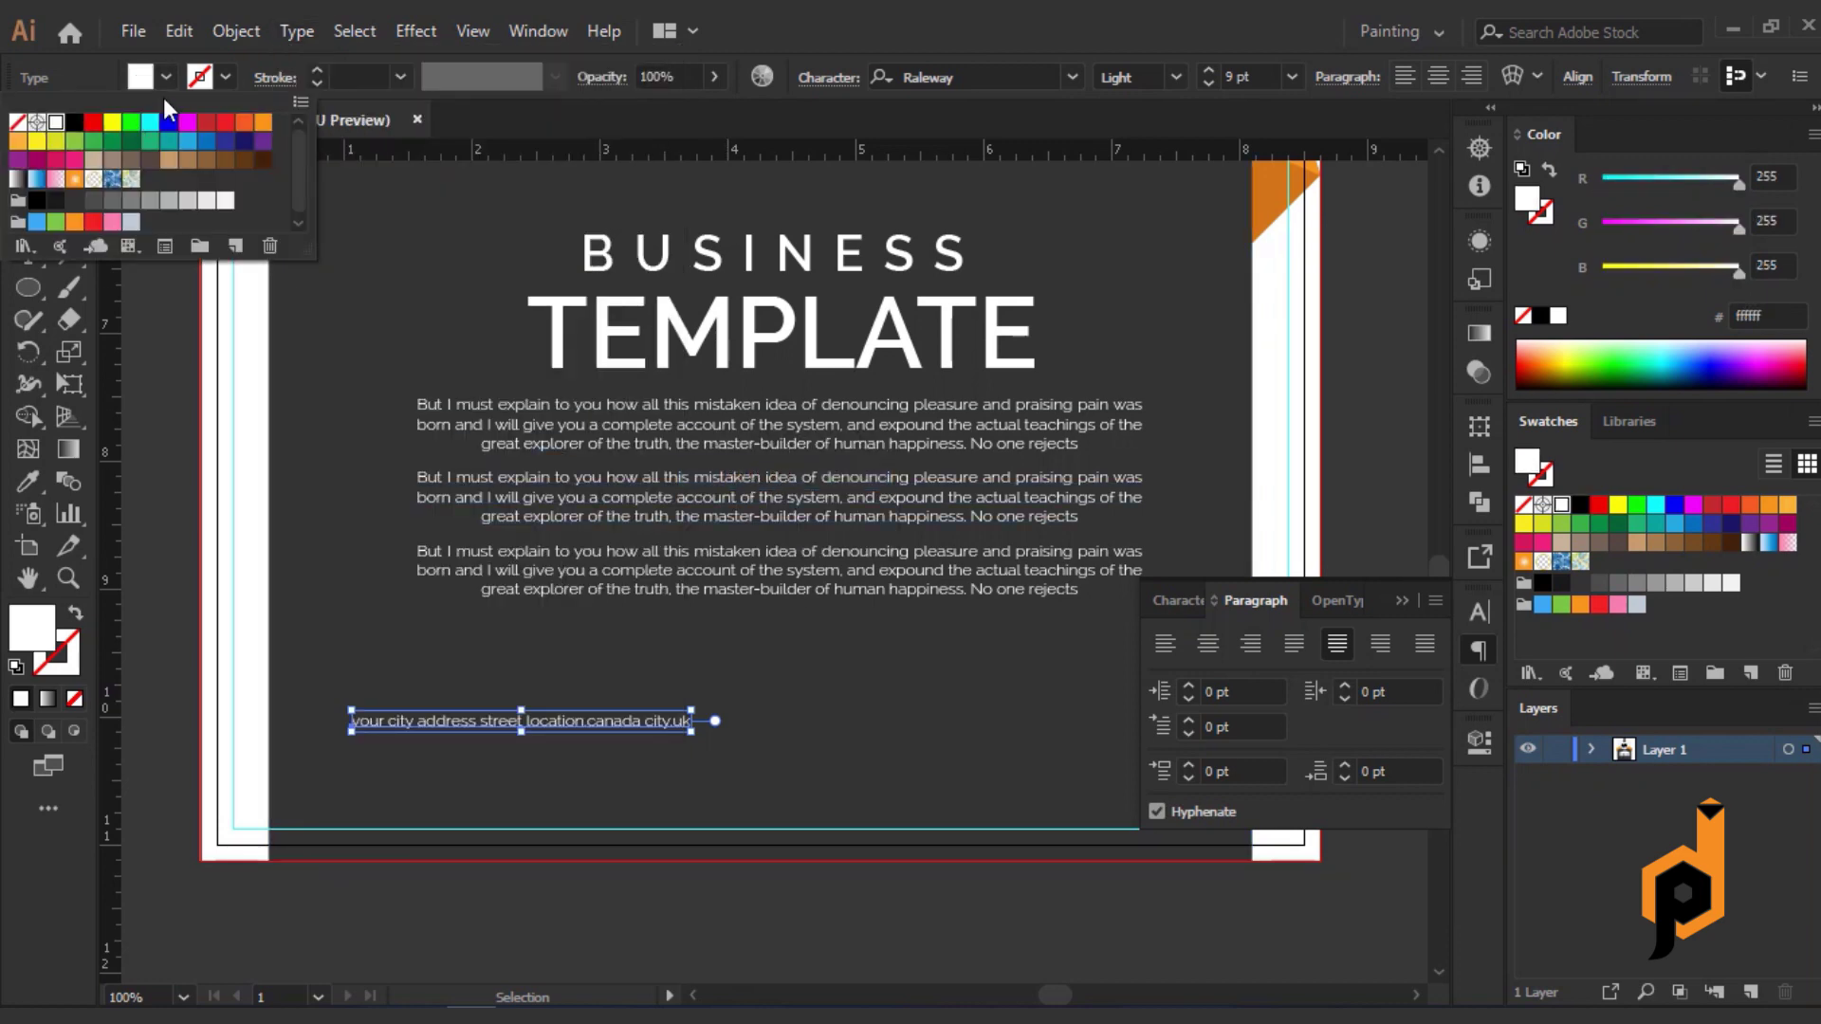
{"action": "left_click", "coordinate": [166, 77]}
Break the address text into two lines before the word "location".
{"action": "key", "text": "t"}
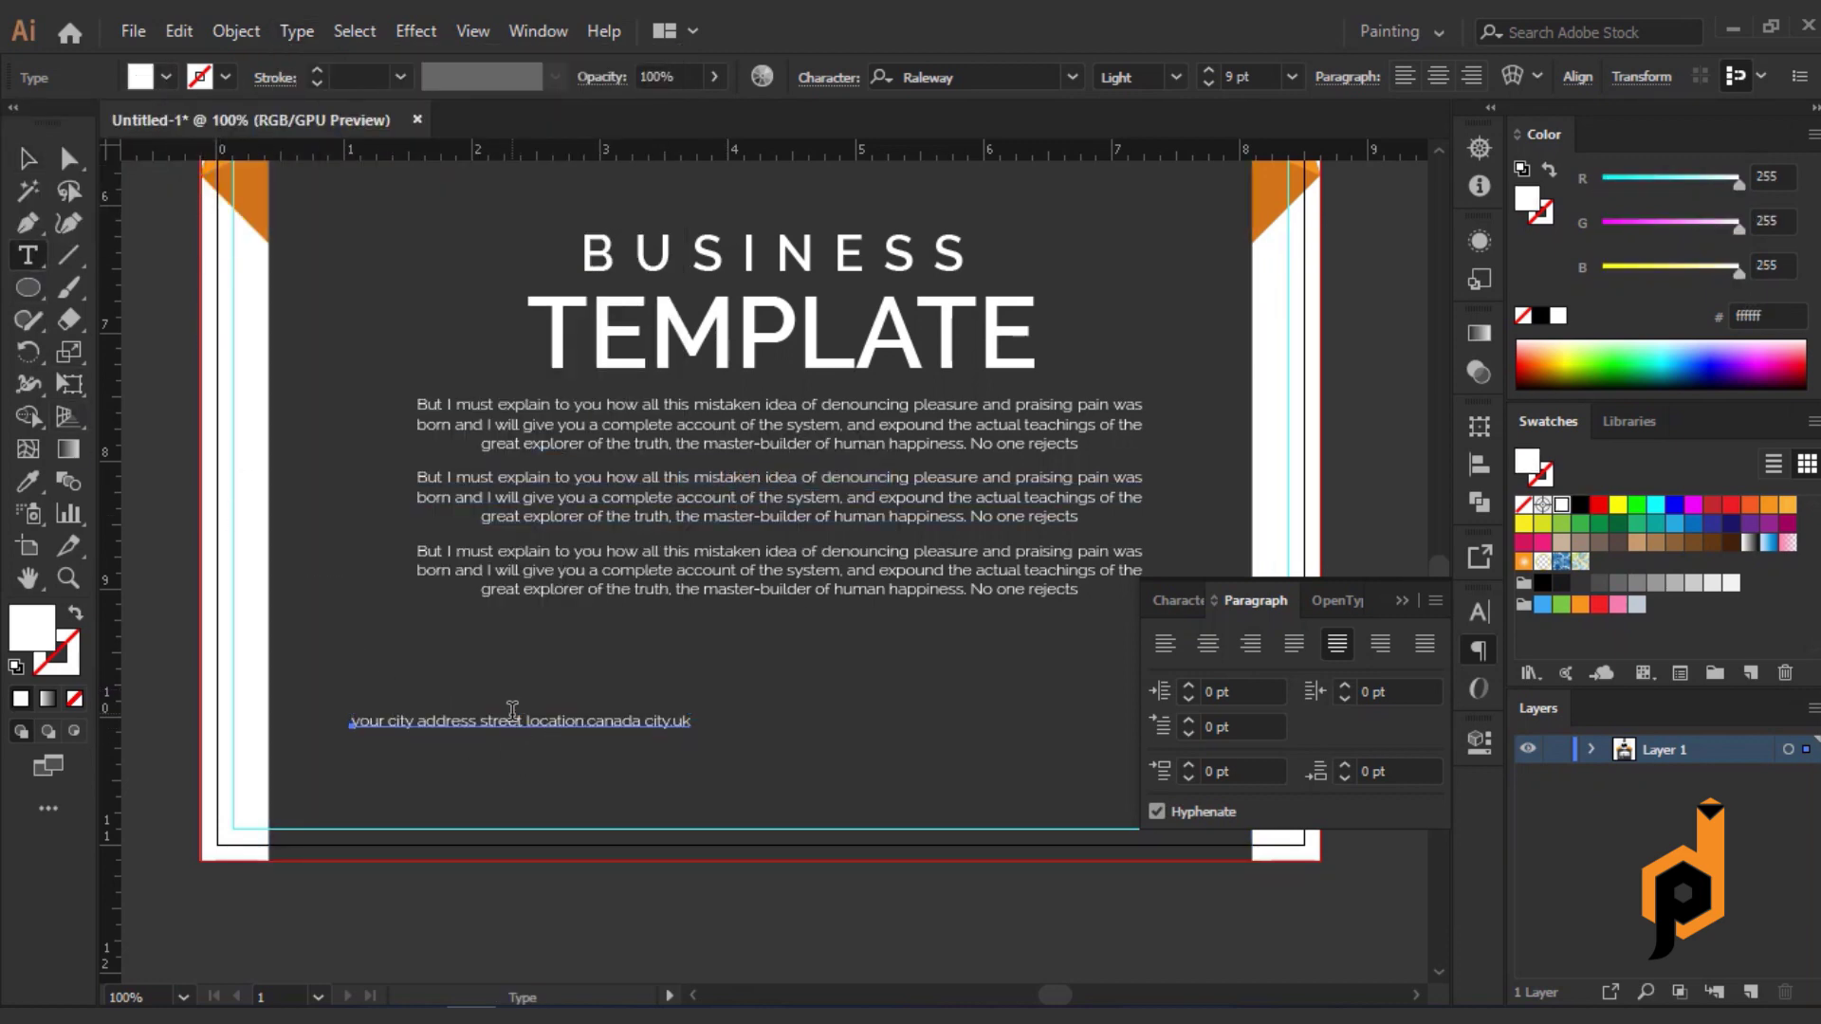
{"action": "left_click", "coordinate": [525, 727]}
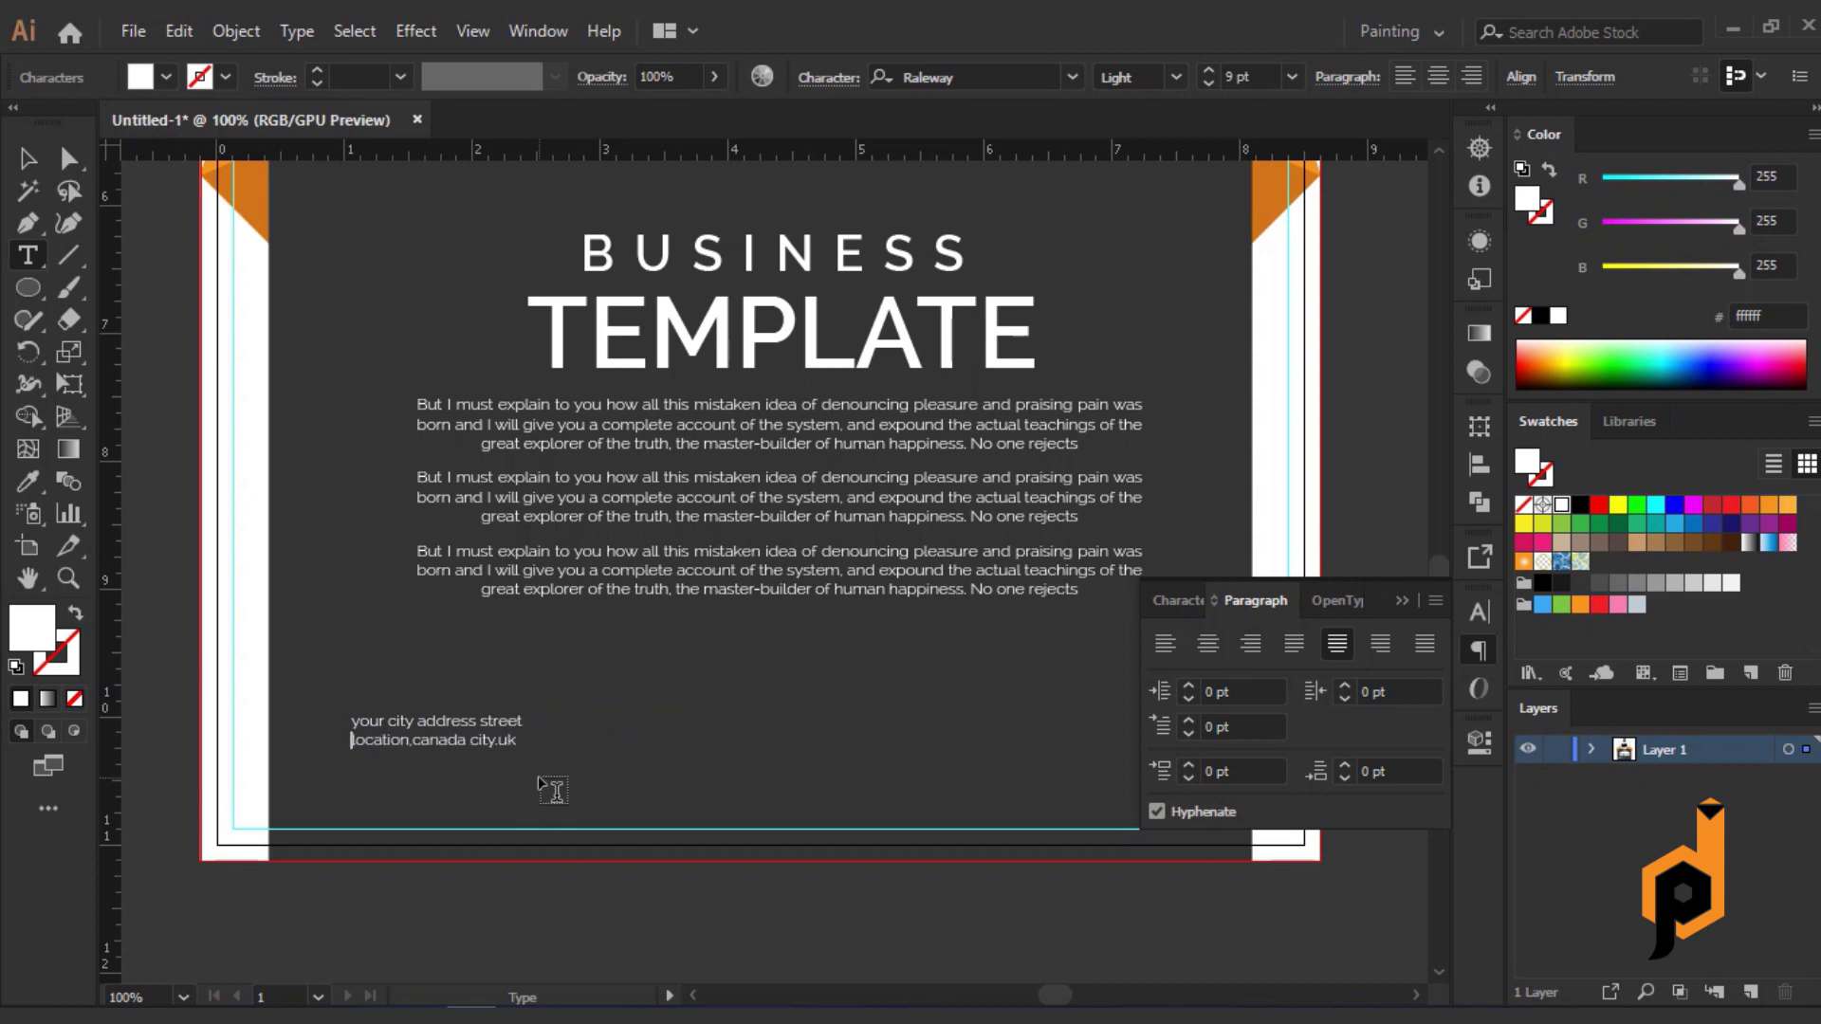
{"action": "left_click", "coordinate": [32, 158]}
Right-align the two-line address and place it in the dark panel's lower-left corner, just above the margin guide.
{"action": "left_click", "coordinate": [436, 731]}
{"action": "left_click", "coordinate": [1472, 75]}
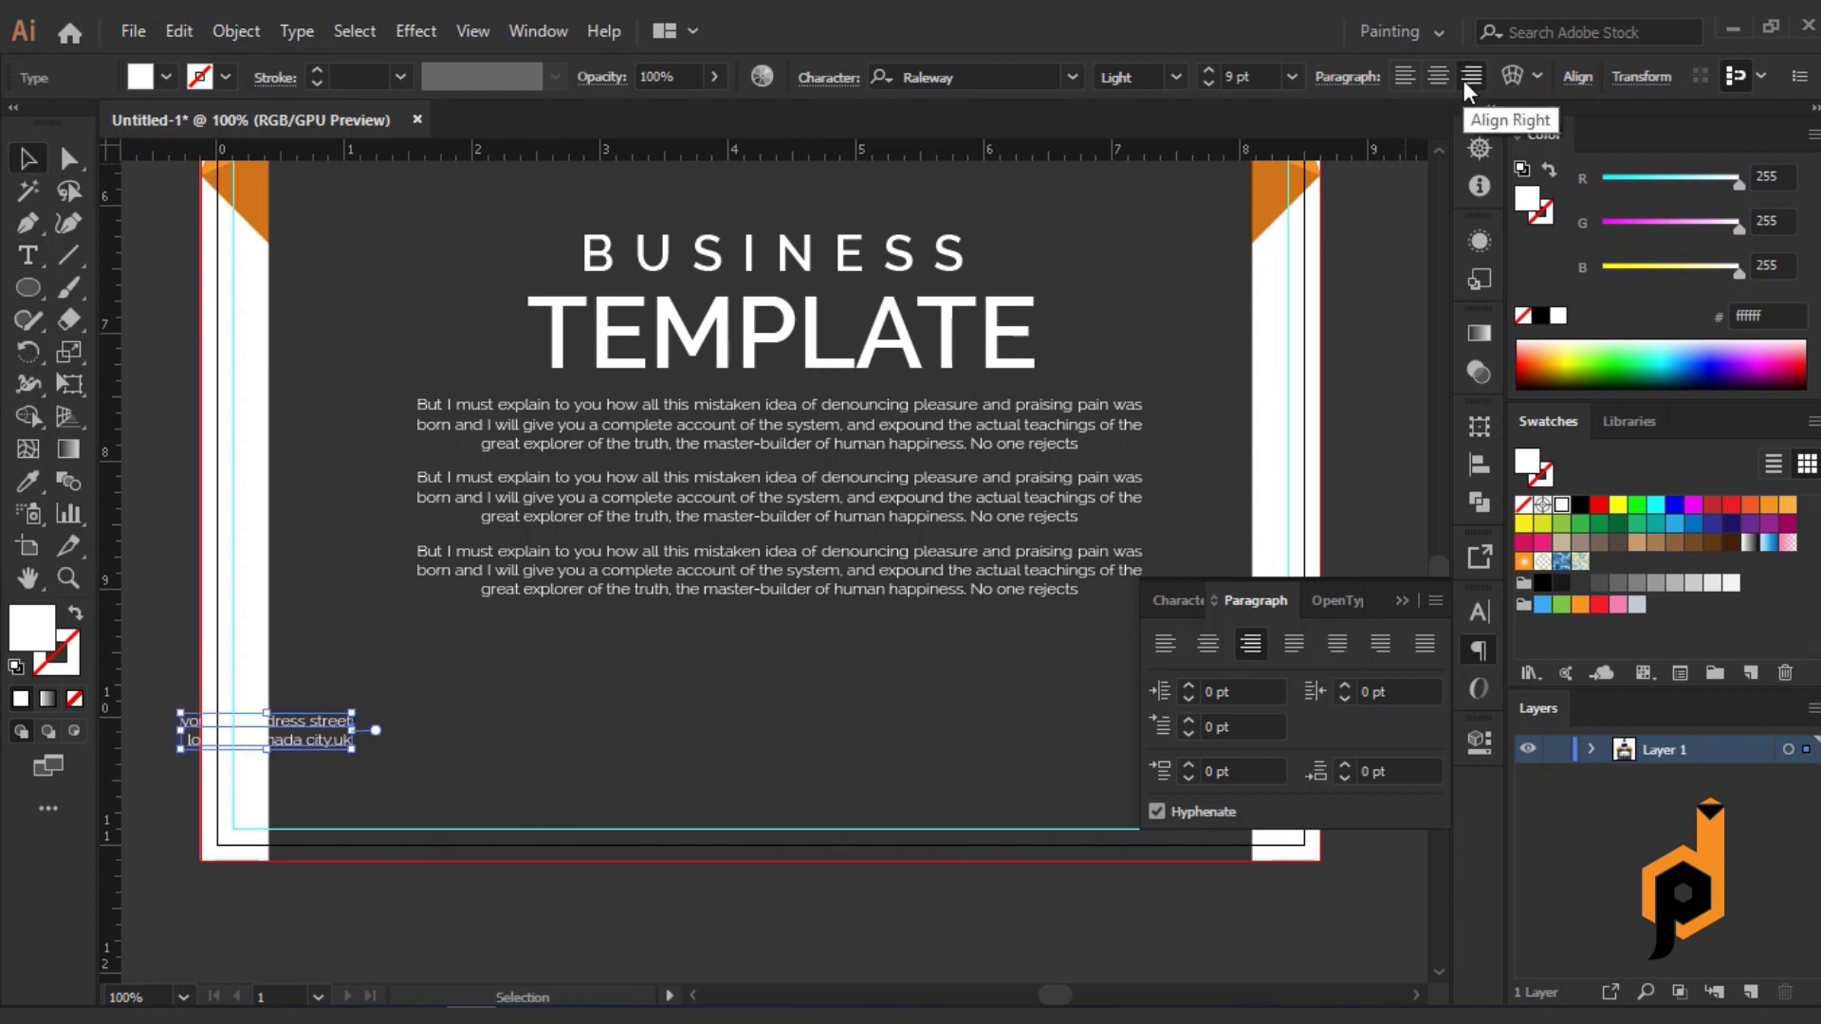
{"action": "left_click_drag", "start_coordinate": [311, 735], "coordinate": [422, 801]}
{"action": "left_click", "coordinate": [519, 934]}
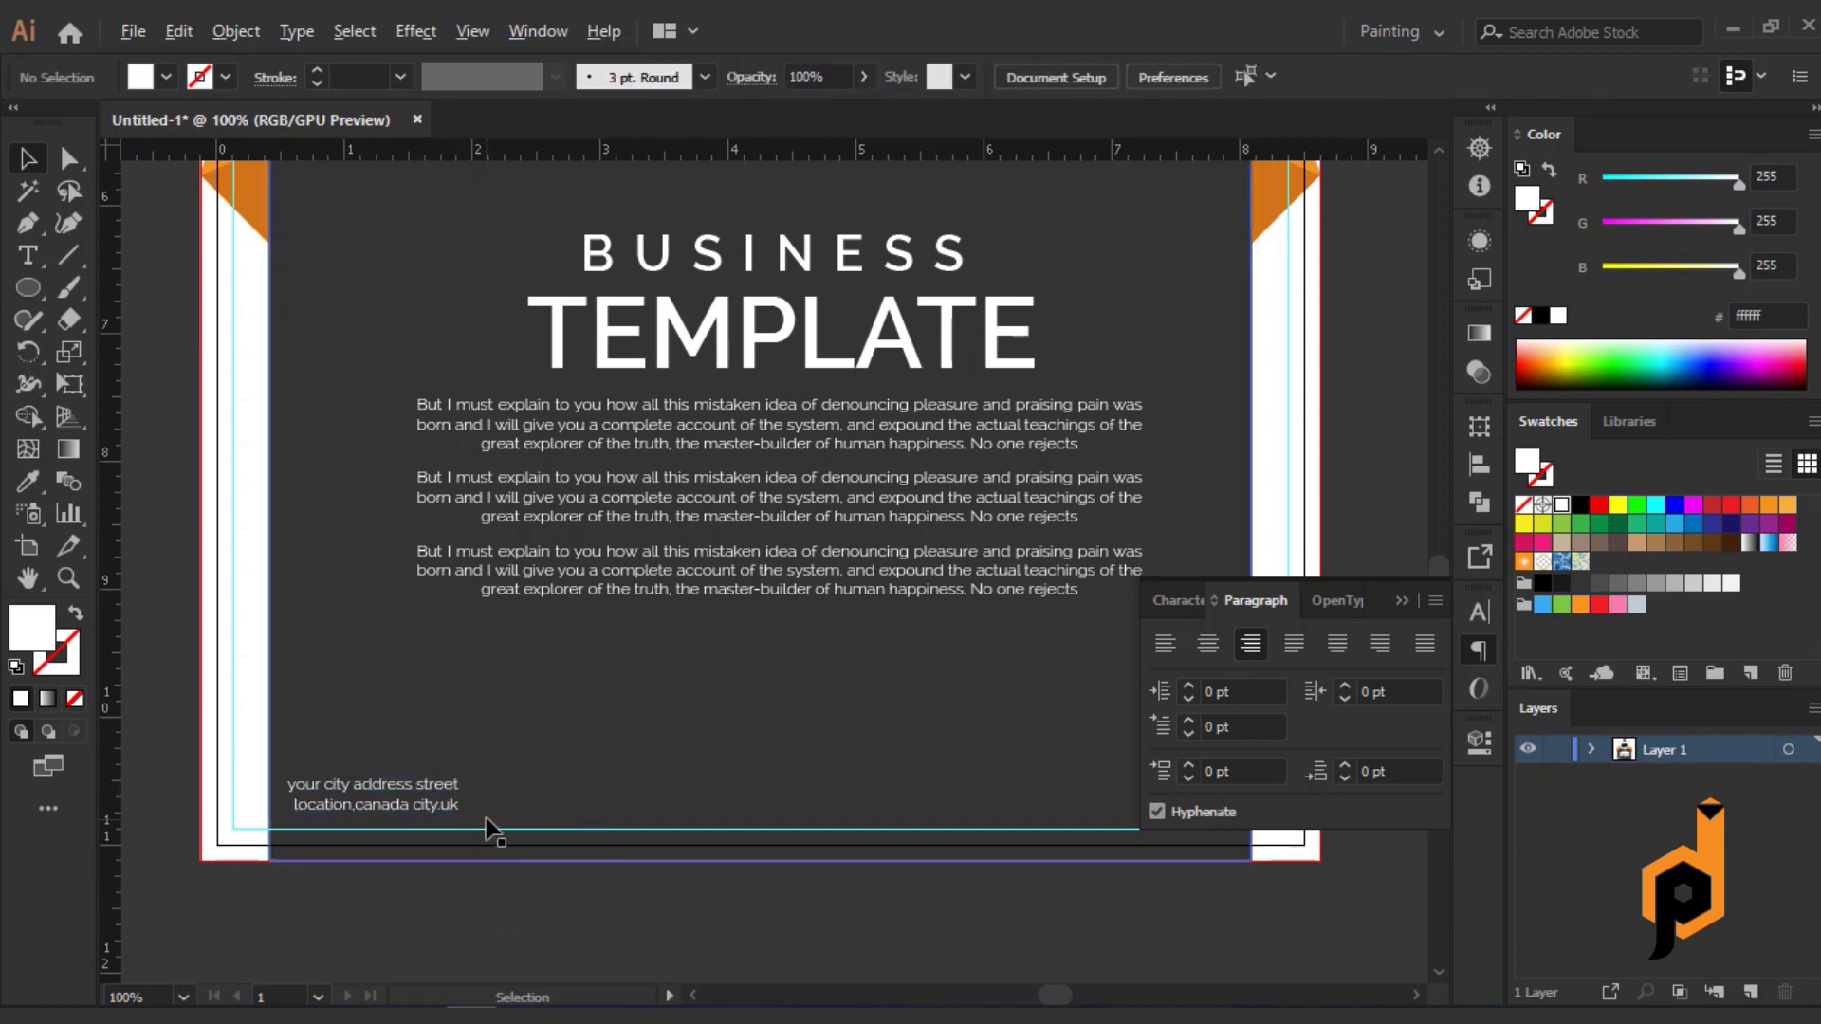
Draw a small white square just to the right of the address, about as tall as its two lines.
{"action": "scroll", "coordinate": [489, 832], "scroll_direction": "up", "scroll_amount": 2}
{"action": "key", "text": "m"}
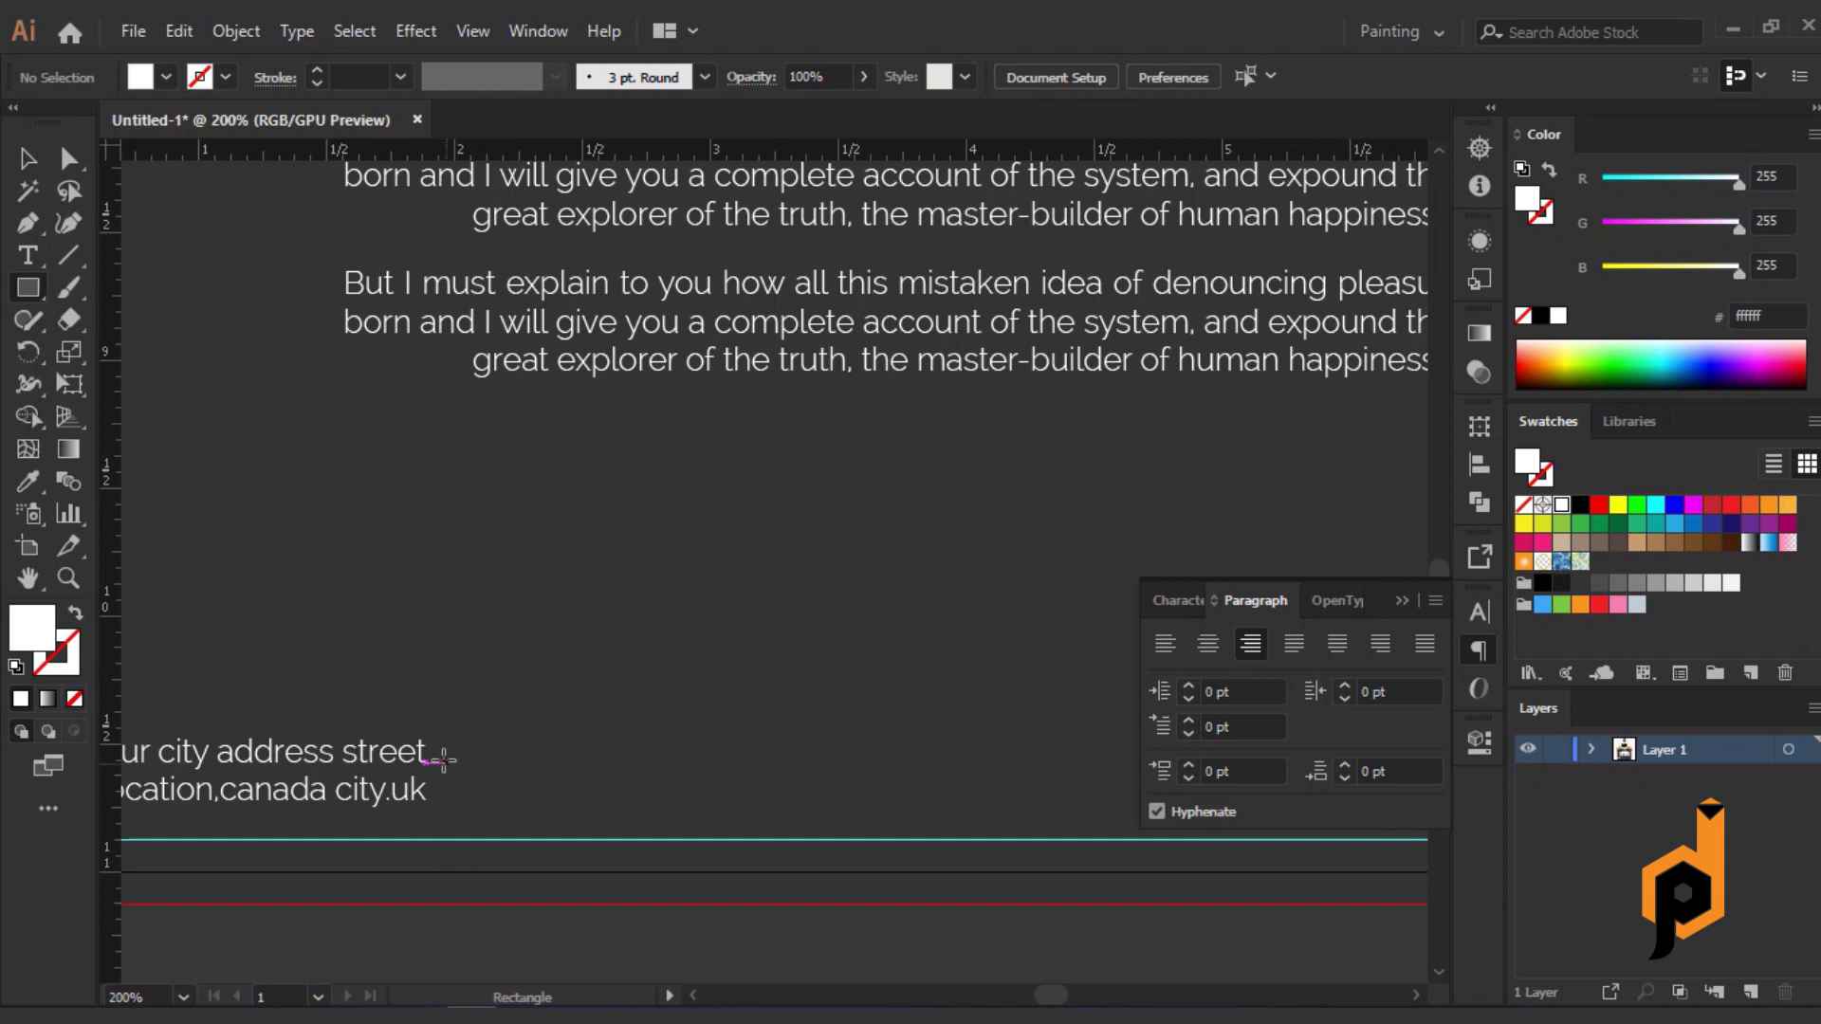
{"action": "mouse_move", "coordinate": [448, 752]}
{"action": "left_mouse_down"}
{"action": "mouse_move", "coordinate": [480, 772]}
{"action": "mouse_move", "coordinate": [465, 780]}
{"action": "left_mouse_up"}
{"action": "key", "text": "alt+space"}
{"action": "left_click", "coordinate": [99, 31]}
{"action": "left_click", "coordinate": [29, 159]}
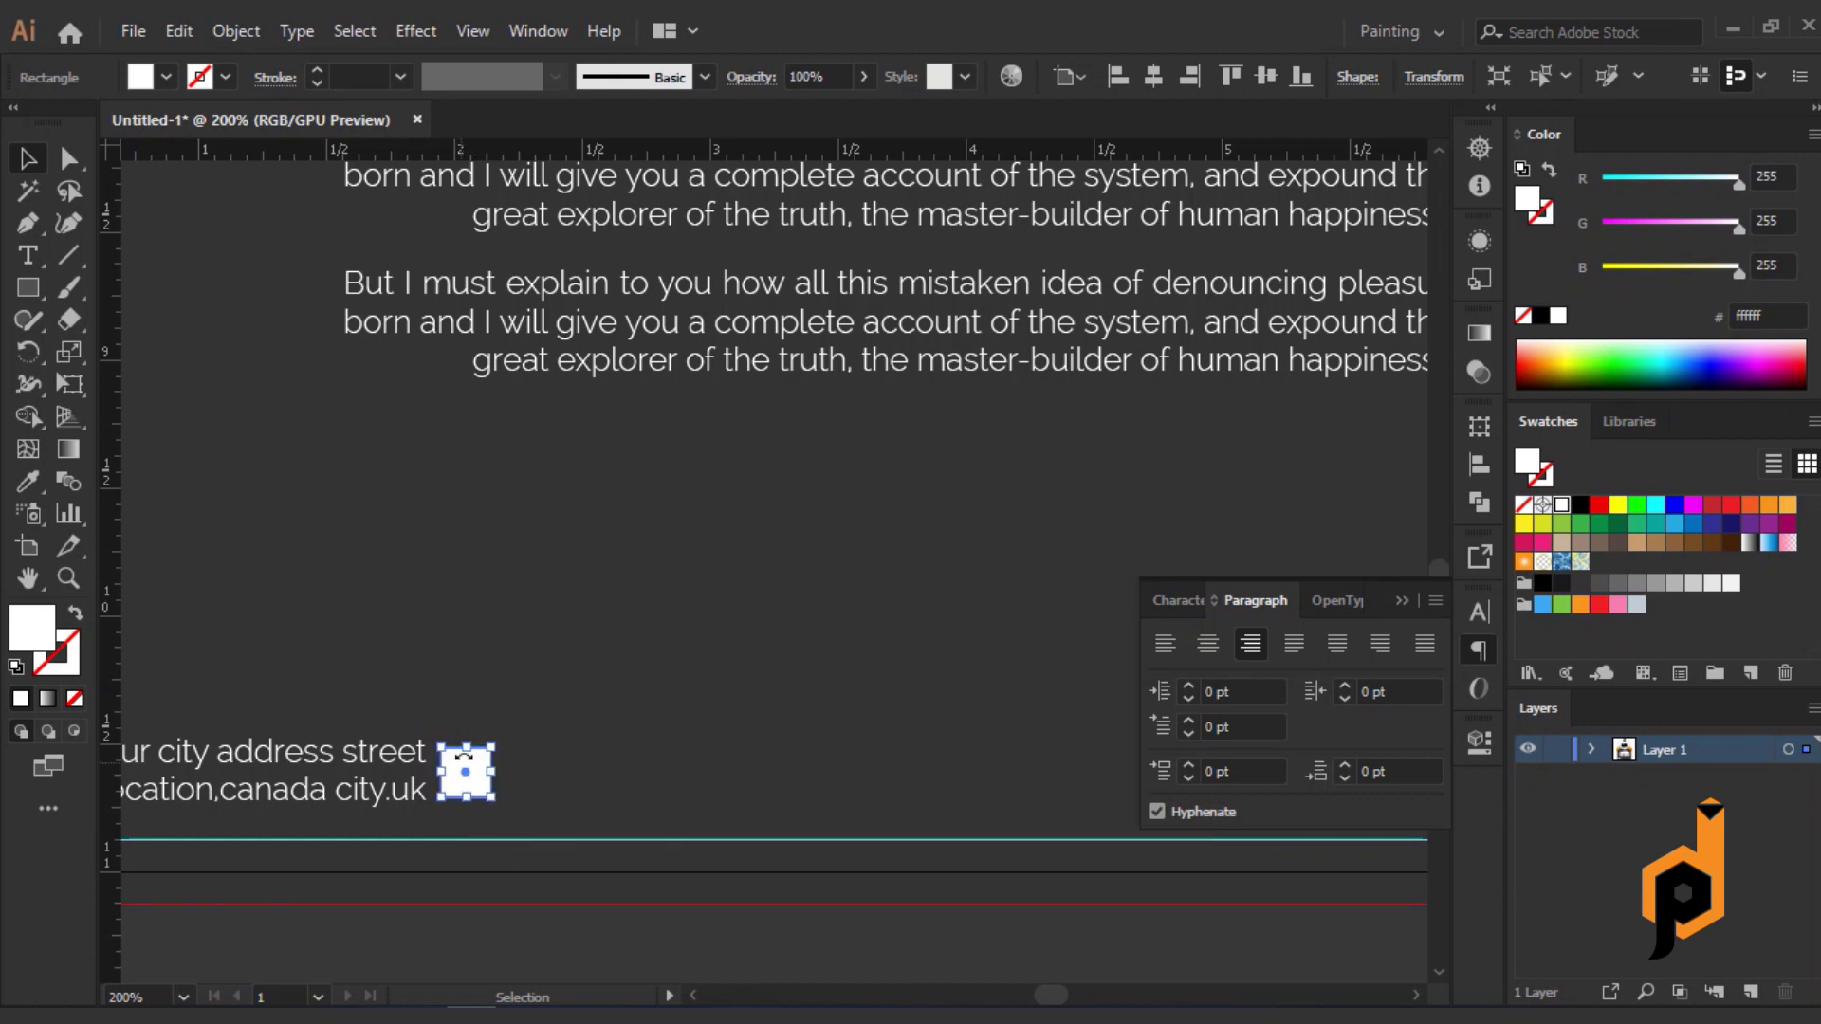
Nudge the small white square slightly down and right of the address, and swap its fill and stroke for a white outline.
{"action": "key", "text": "ctrl+="}
{"action": "key", "text": "ctrl+="}
{"action": "key", "text": "ctrl+="}
{"action": "left_click_drag", "start_coordinate": [392, 730], "coordinate": [376, 716]}
{"action": "left_click", "coordinate": [302, 761], "text": "shift"}
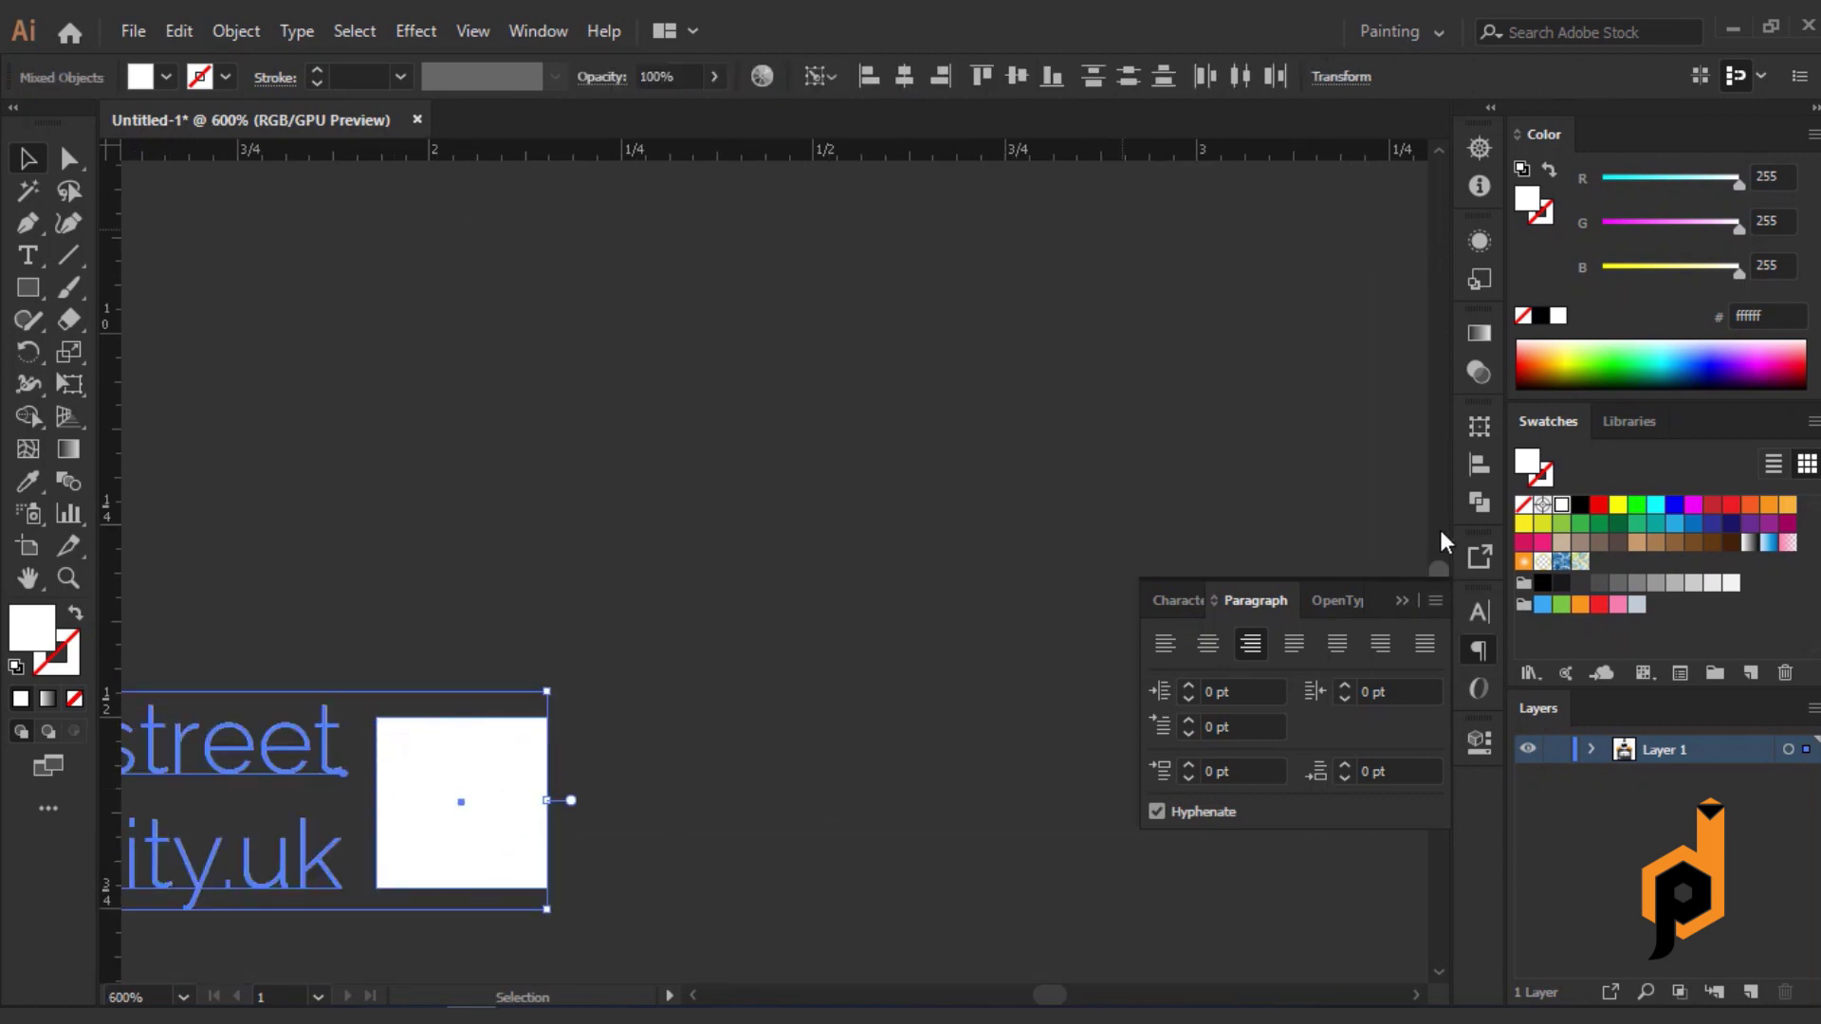
{"action": "left_click", "coordinate": [1479, 464]}
{"action": "left_click", "coordinate": [903, 804]}
{"action": "left_click", "coordinate": [489, 804]}
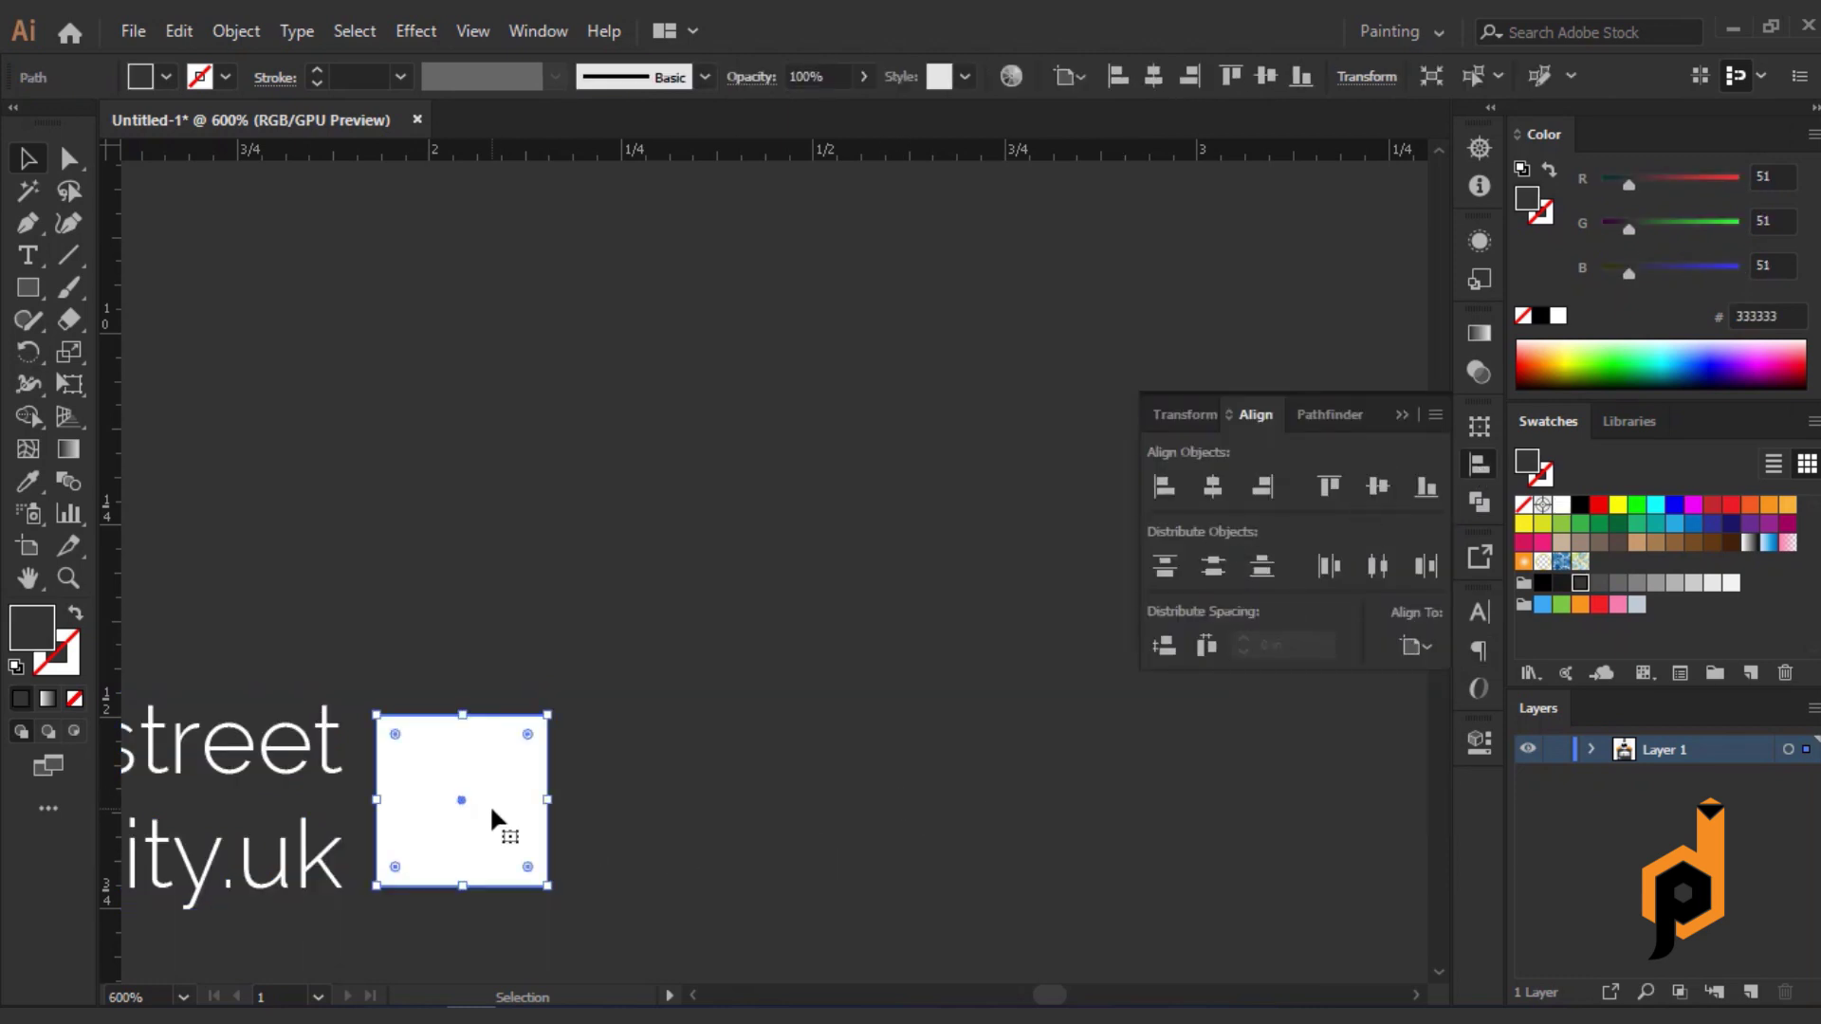
{"action": "key", "text": "Down"}
{"action": "key", "text": "Right"}
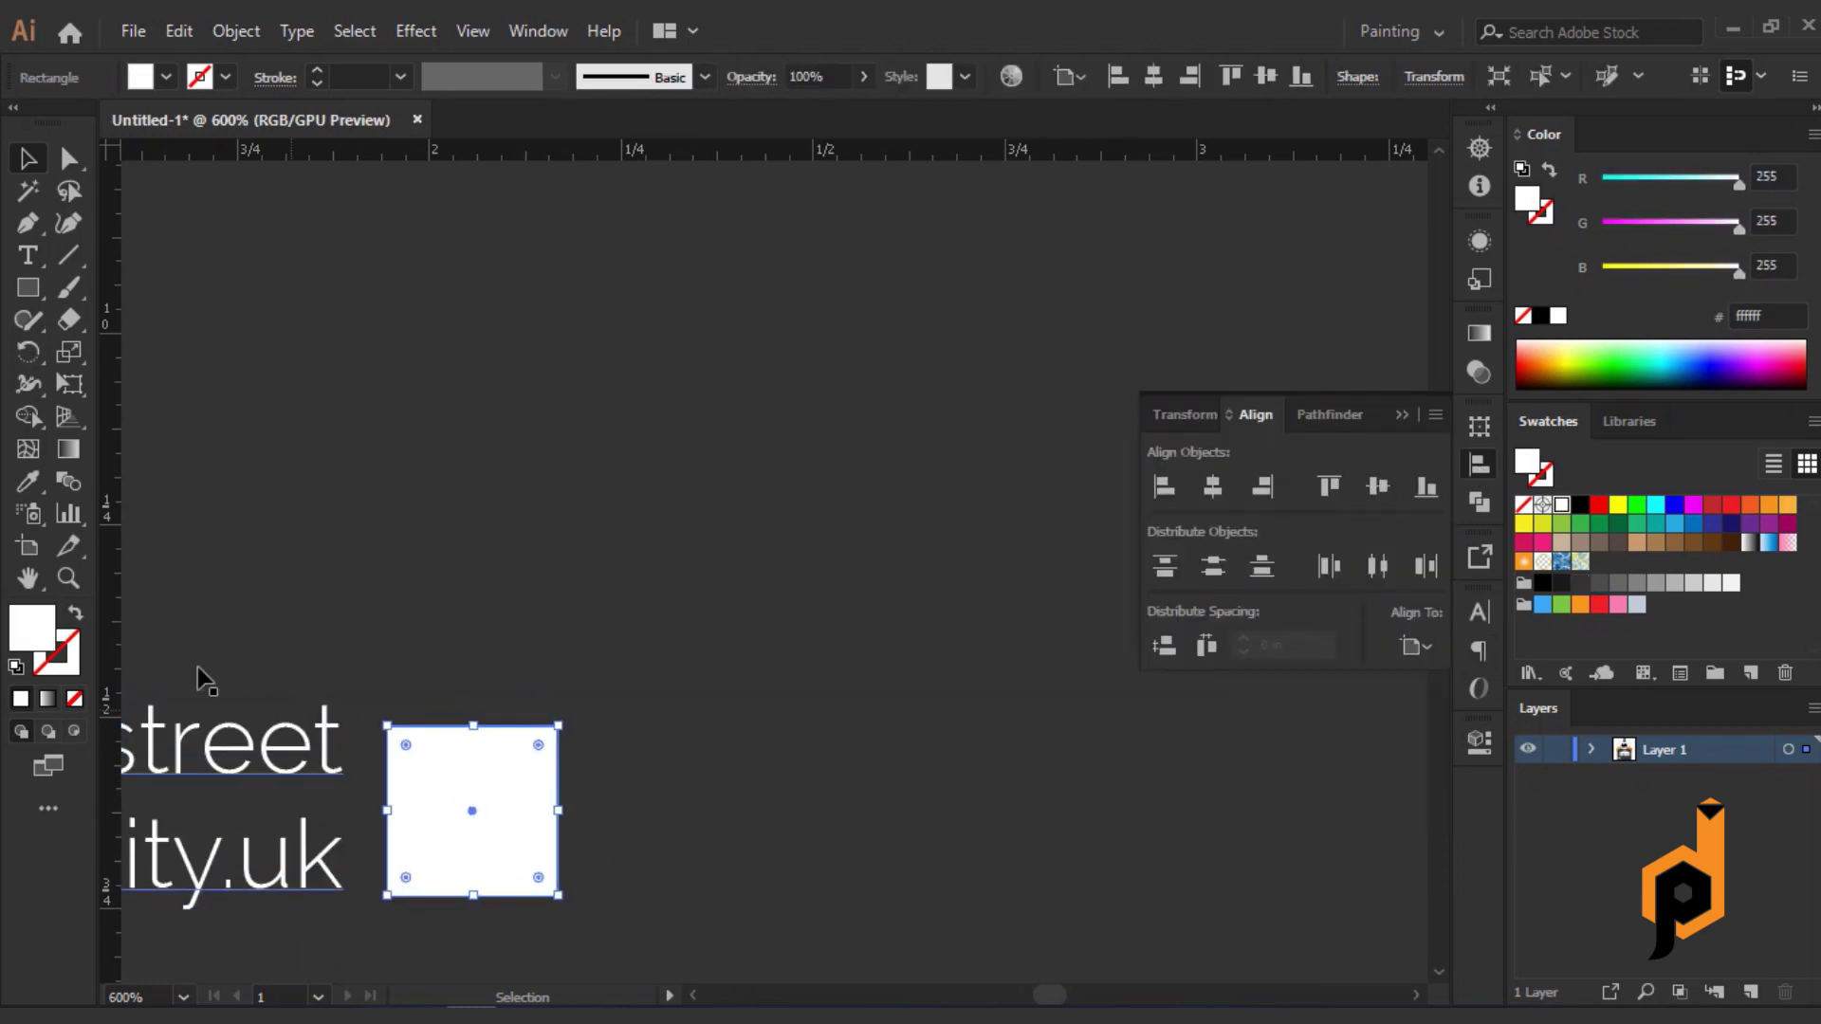
{"action": "left_click", "coordinate": [74, 613]}
{"action": "left_click", "coordinate": [284, 453]}
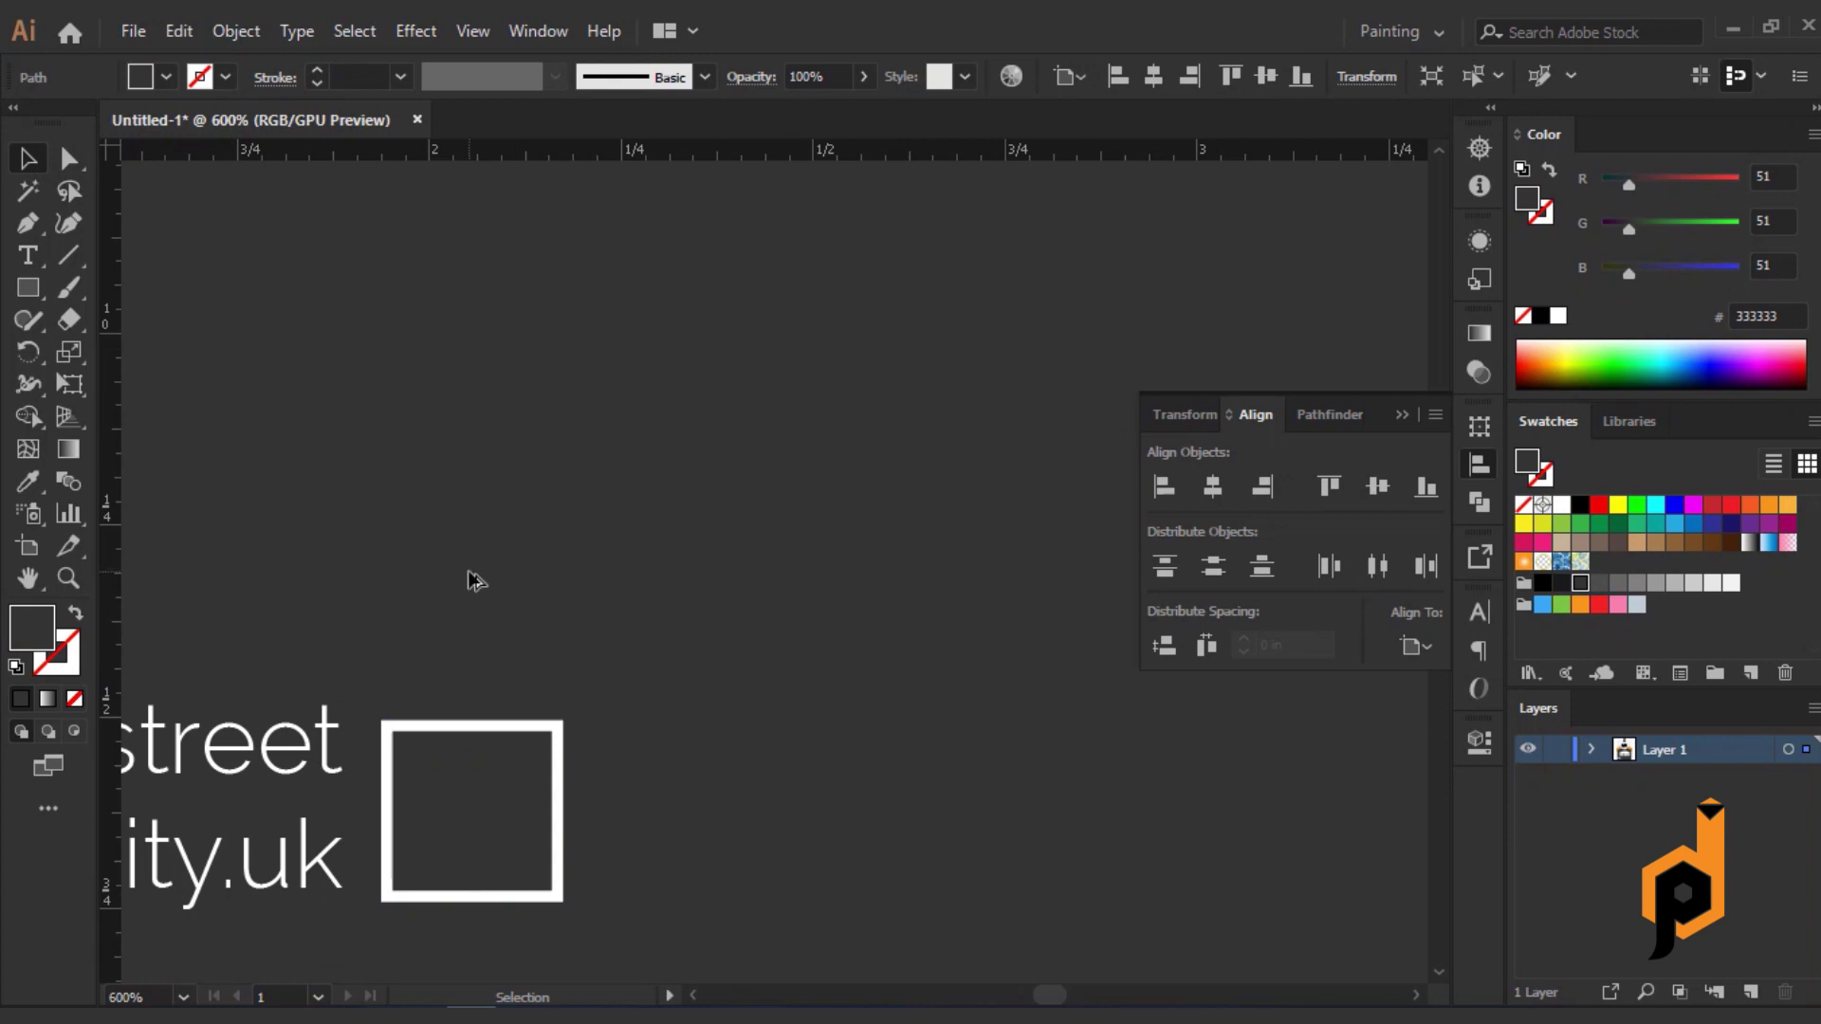
Duplicate the address text together with its outlined square, placing the copy level with the original, just to its right.
{"action": "scroll", "coordinate": [469, 572], "scroll_direction": "down", "scroll_amount": 4}
{"action": "left_click", "coordinate": [452, 626]}
{"action": "left_click", "coordinate": [406, 634], "text": "shift"}
{"action": "left_click_drag", "start_coordinate": [417, 616], "coordinate": [756, 626], "text": "alt"}
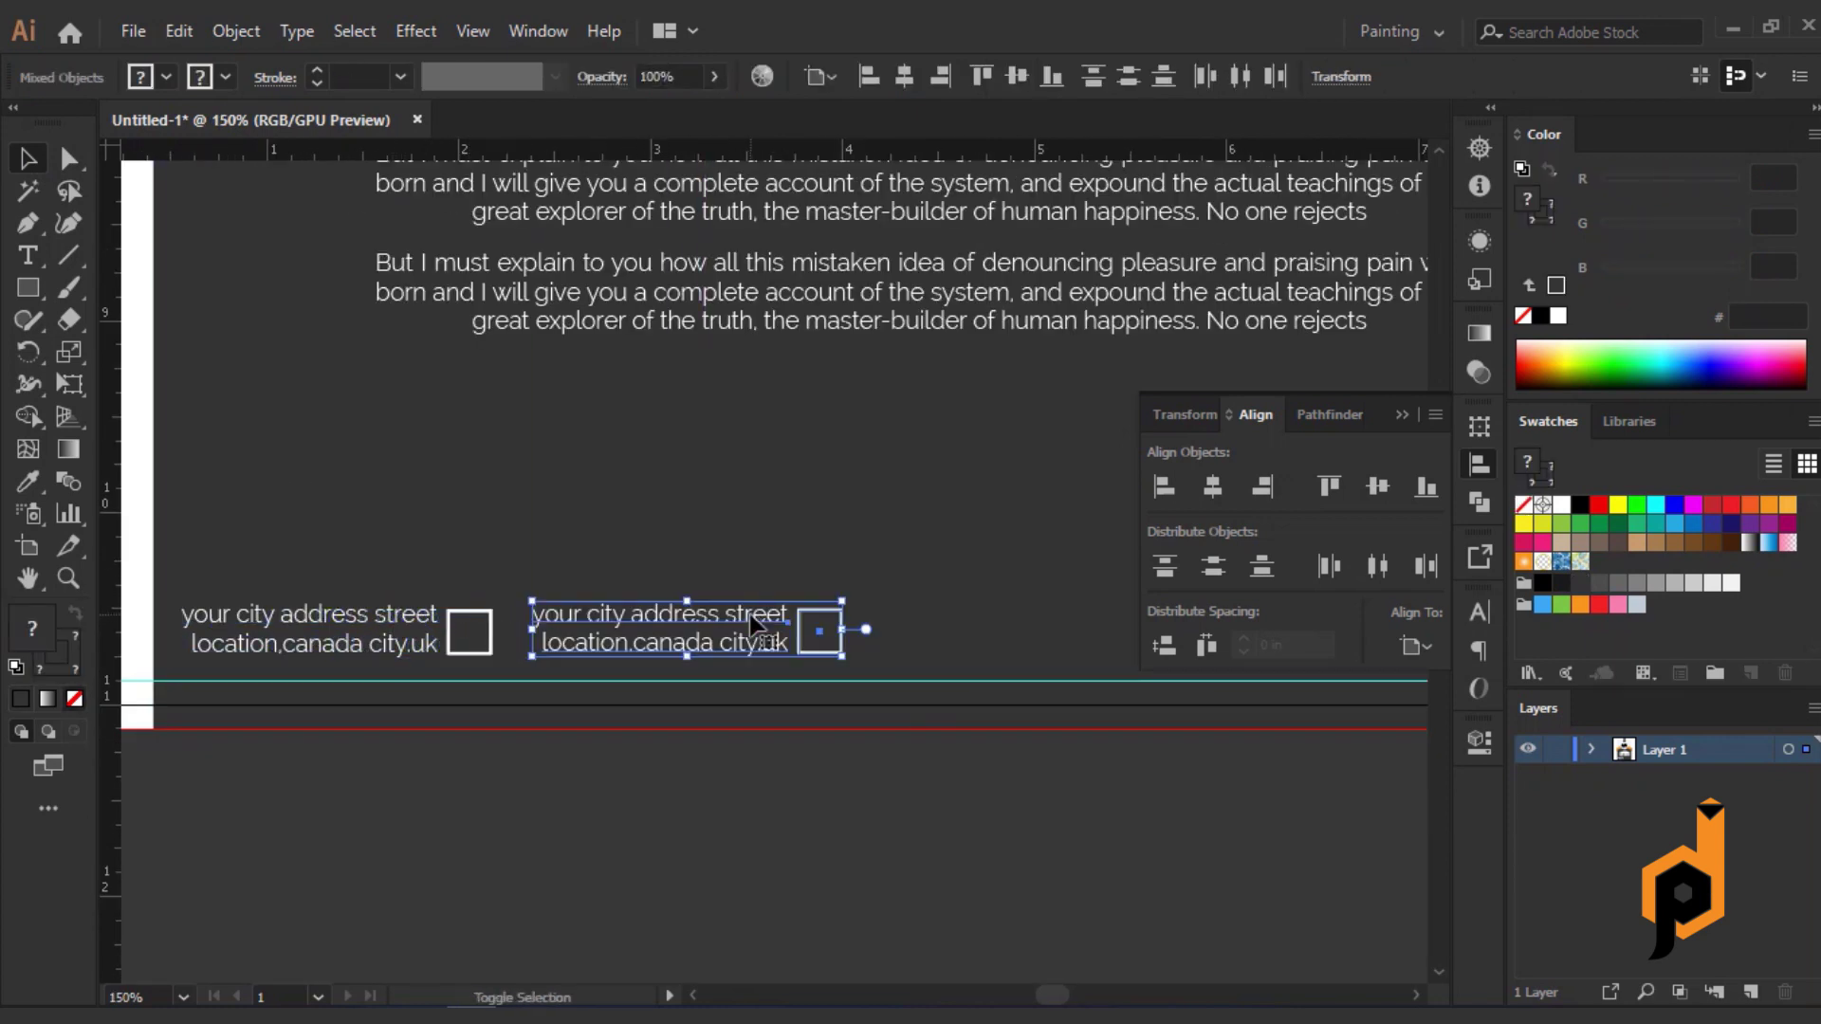
{"action": "left_click", "coordinate": [766, 835]}
Switch to Notepad, copy the two phone number lines, and return to the flyer.
{"action": "left_click", "coordinate": [640, 637]}
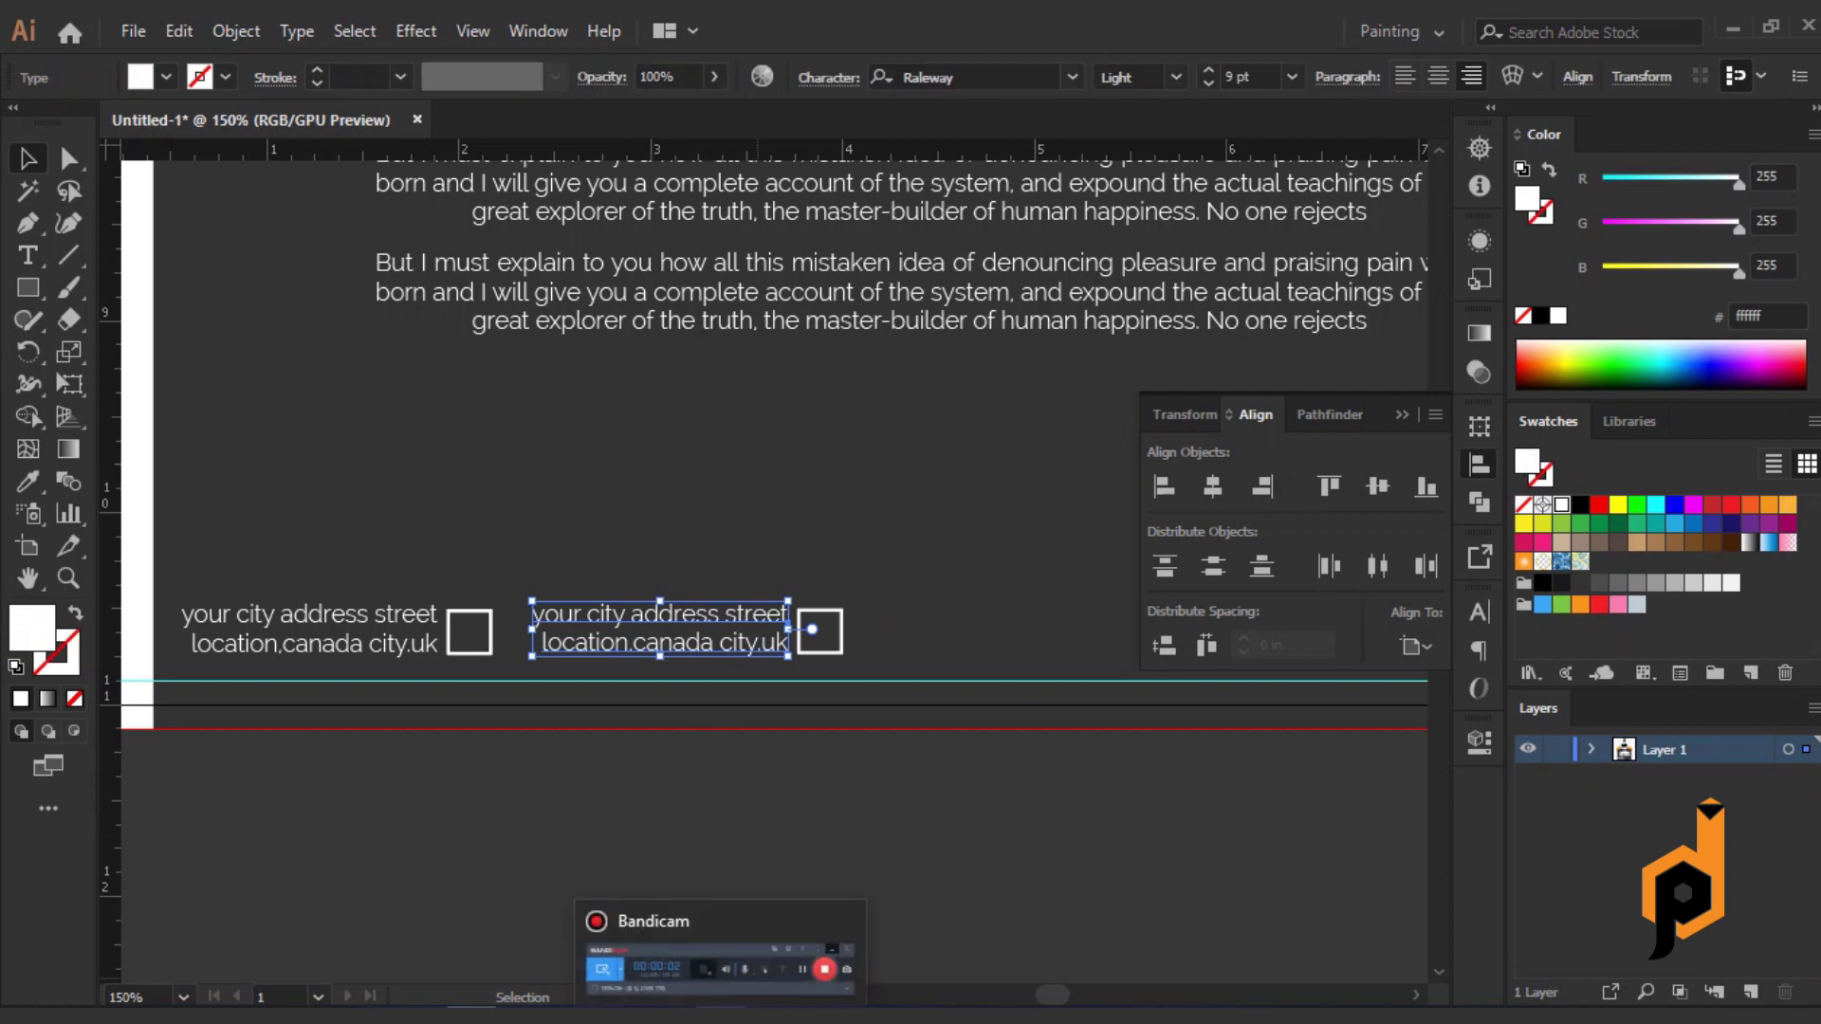
{"action": "left_click", "coordinate": [770, 1014]}
{"action": "left_click_drag", "start_coordinate": [1049, 214], "coordinate": [849, 190]}
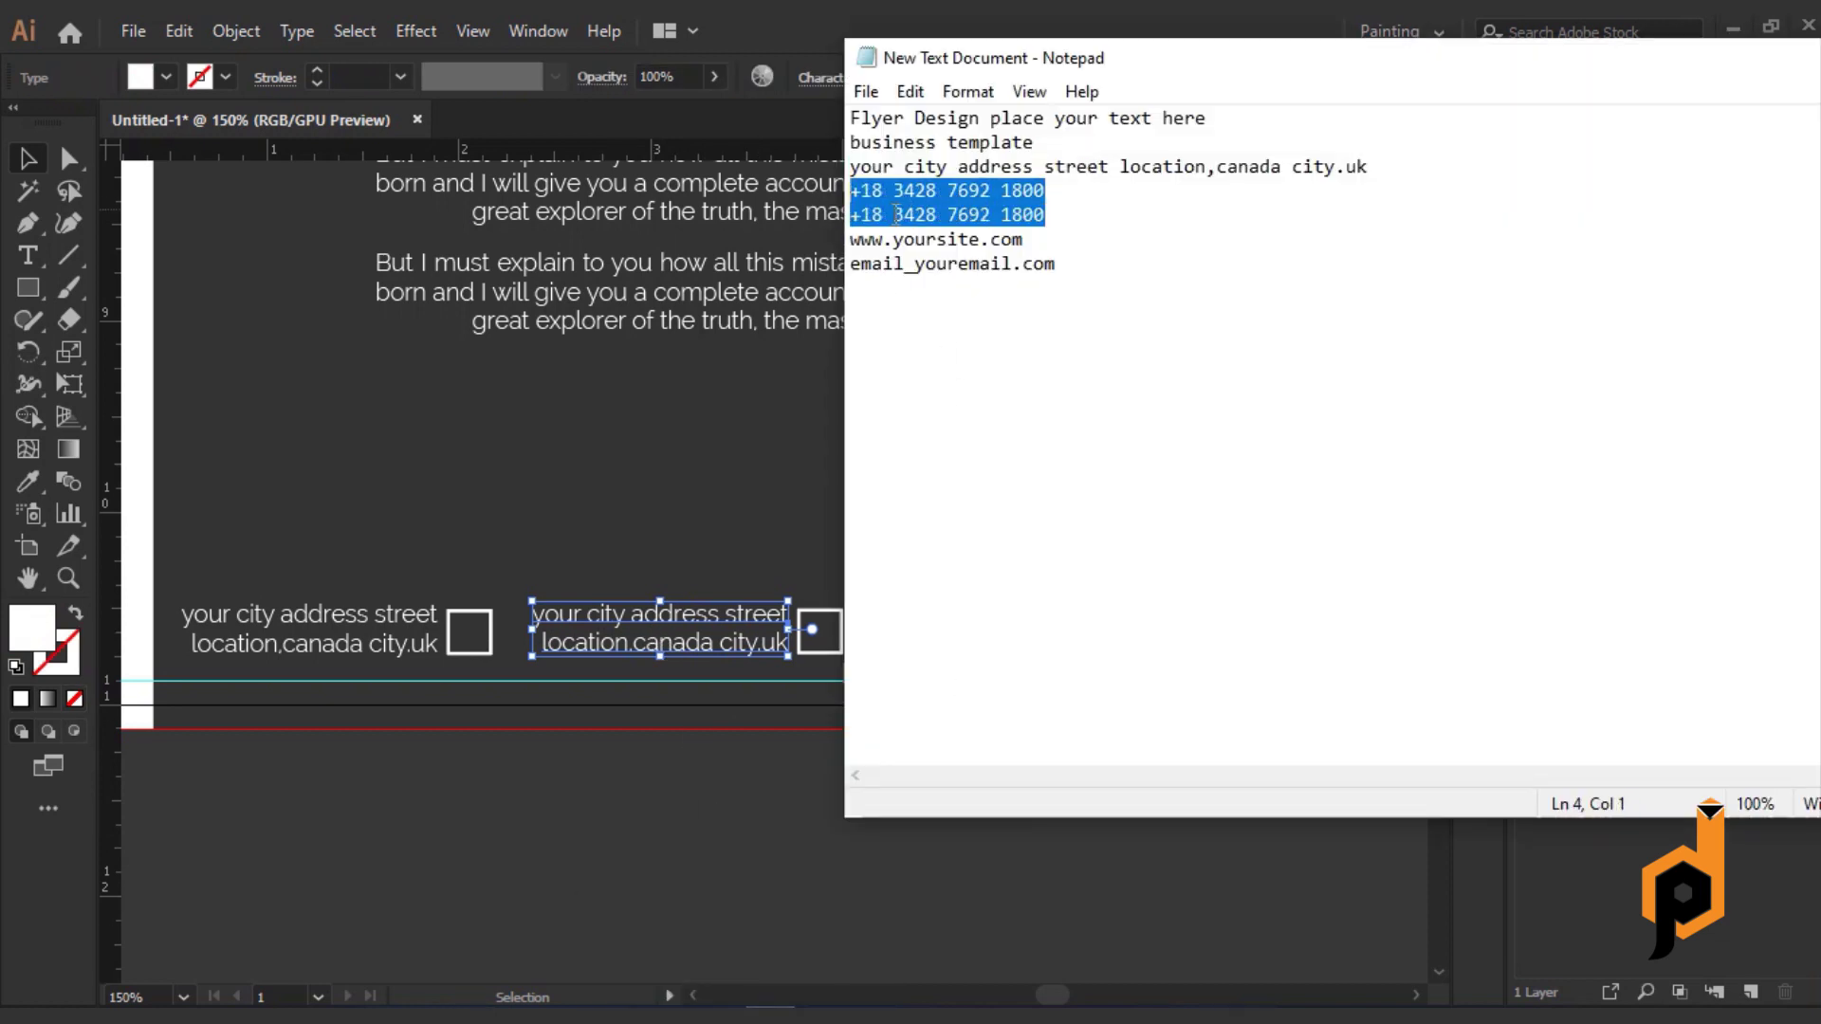
{"action": "right_click", "coordinate": [891, 203]}
{"action": "left_click", "coordinate": [936, 285]}
{"action": "left_click", "coordinate": [730, 634]}
{"action": "triple_click", "coordinate": [726, 626]}
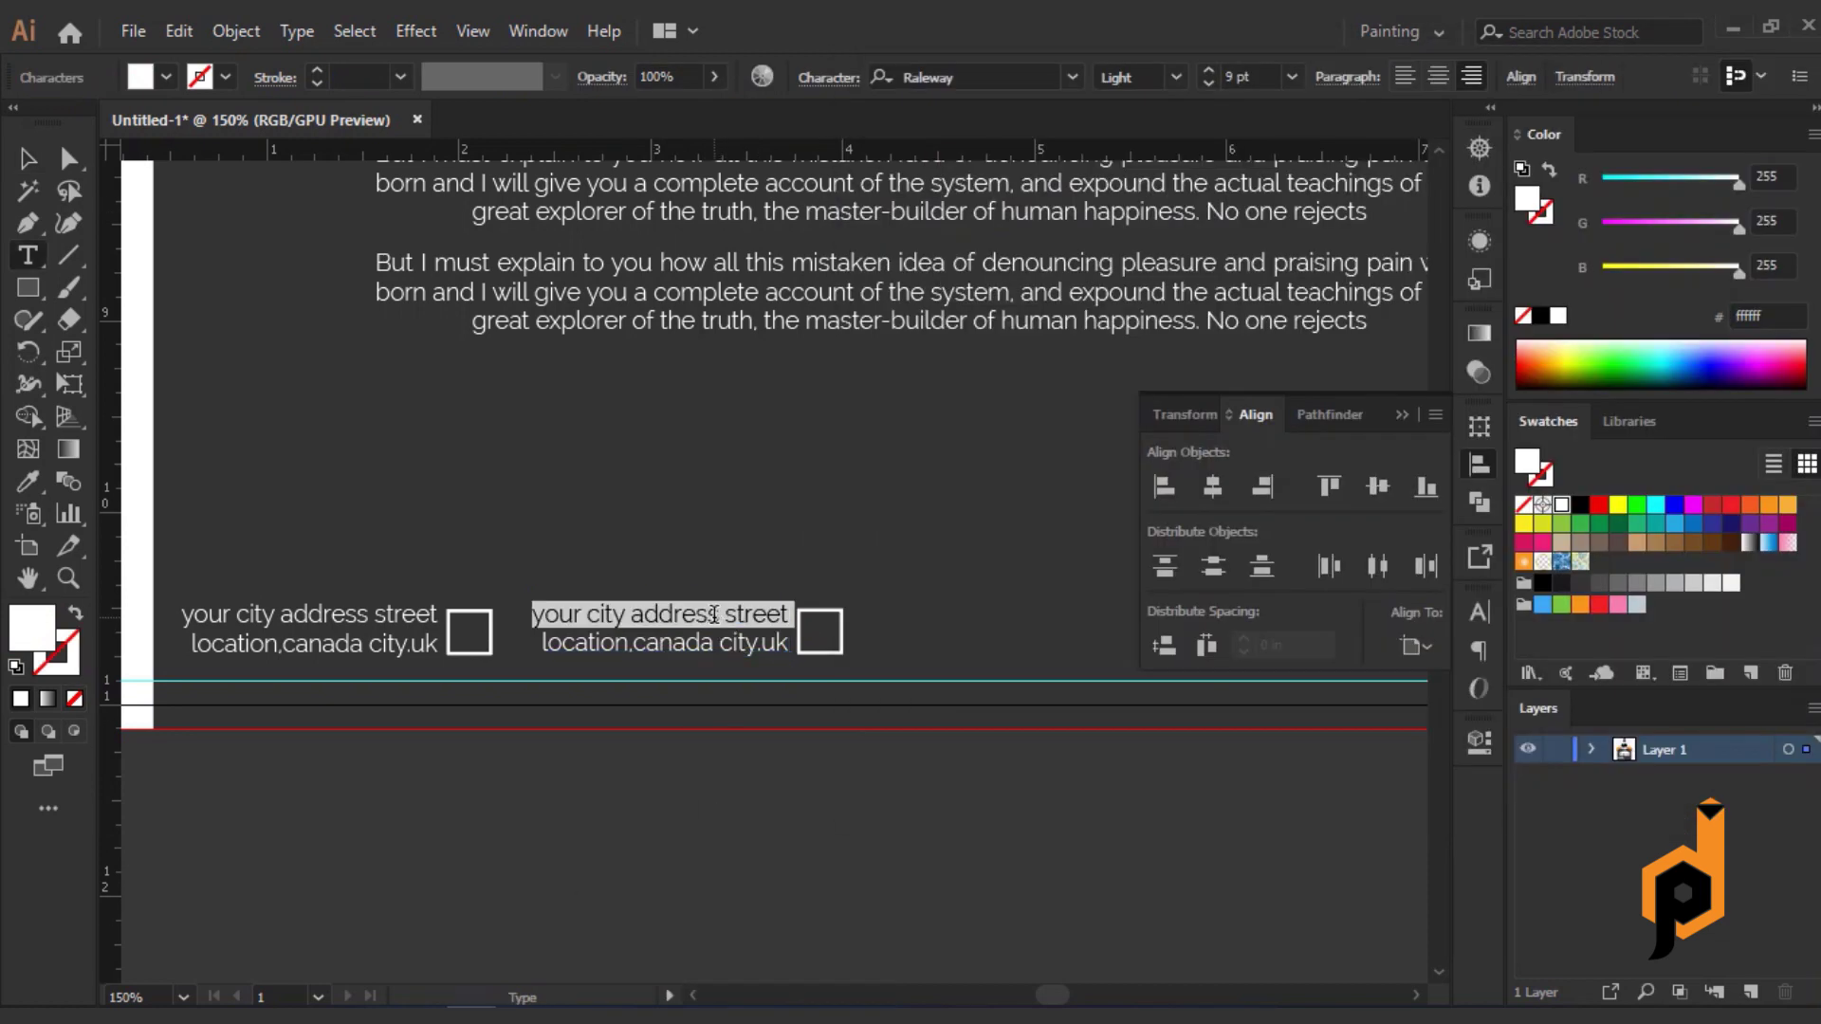
{"action": "key", "text": "ctrl+v"}
{"action": "key", "text": "Escape"}
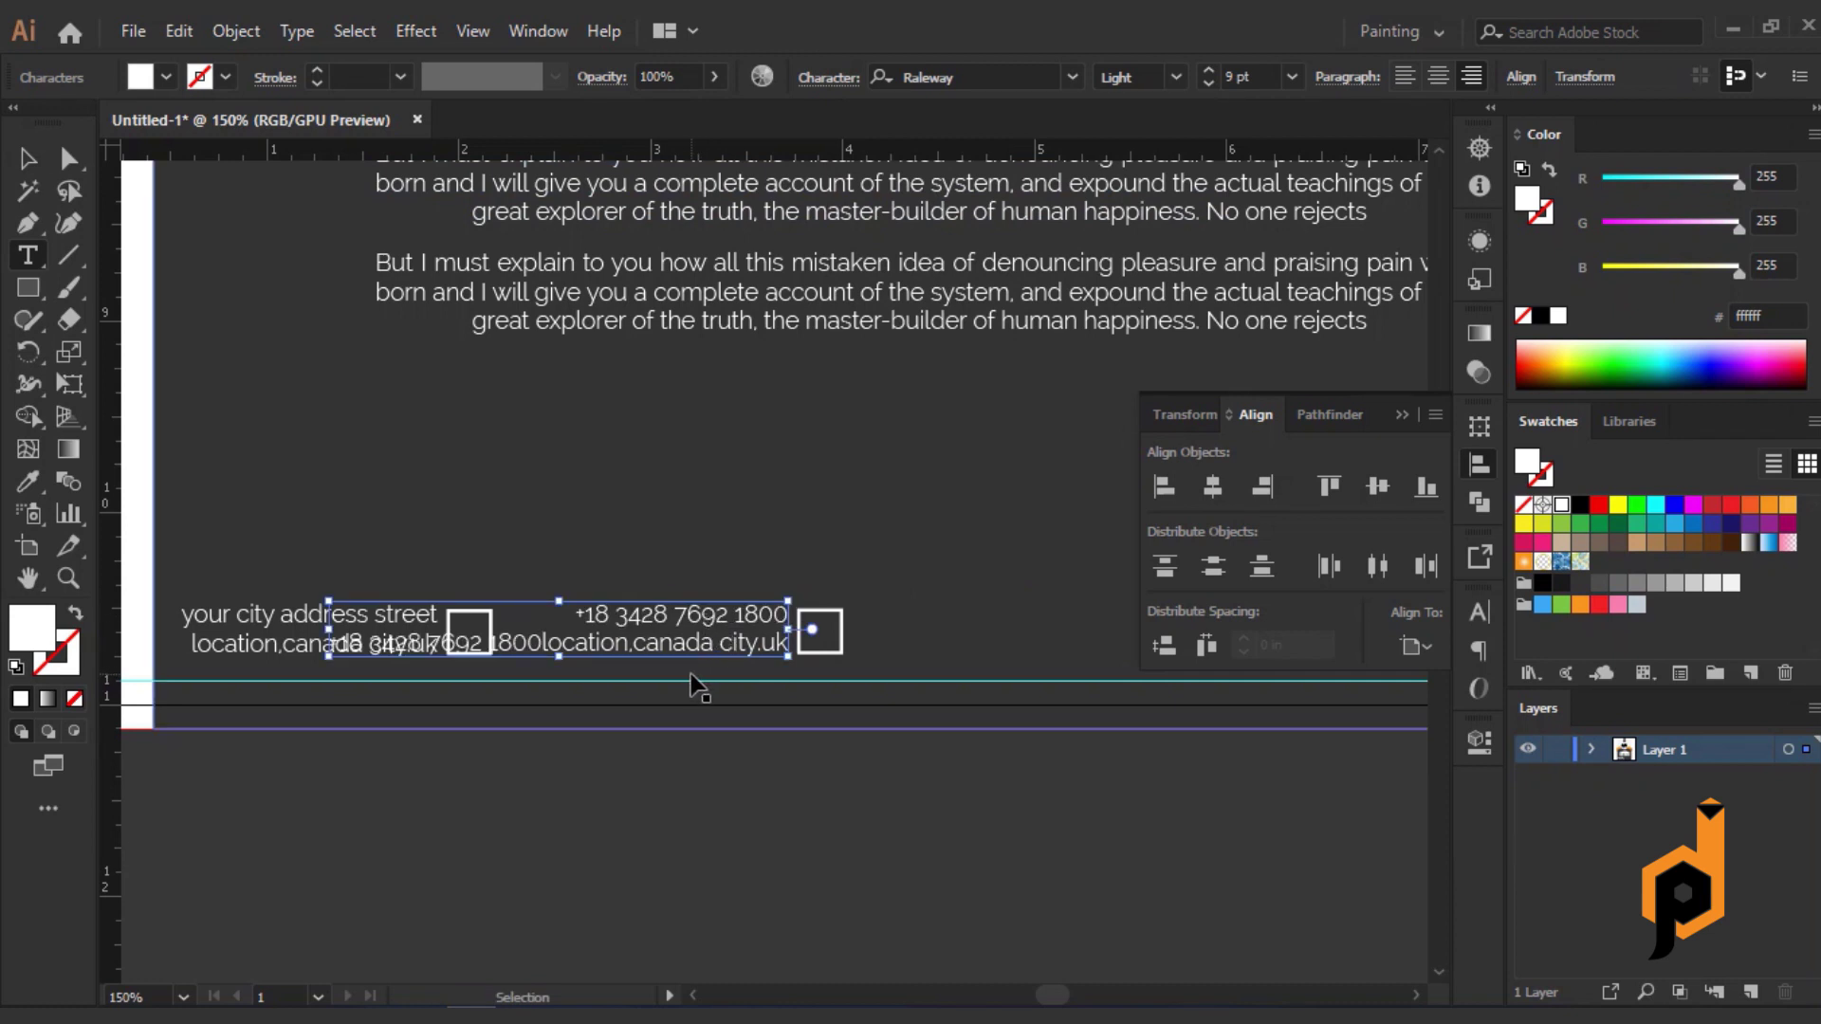
{"action": "key", "text": "ctrl+z"}
Replace both lines of the duplicated address text with the copied phone numbers.
{"action": "left_click_drag", "start_coordinate": [544, 615], "coordinate": [698, 667]}
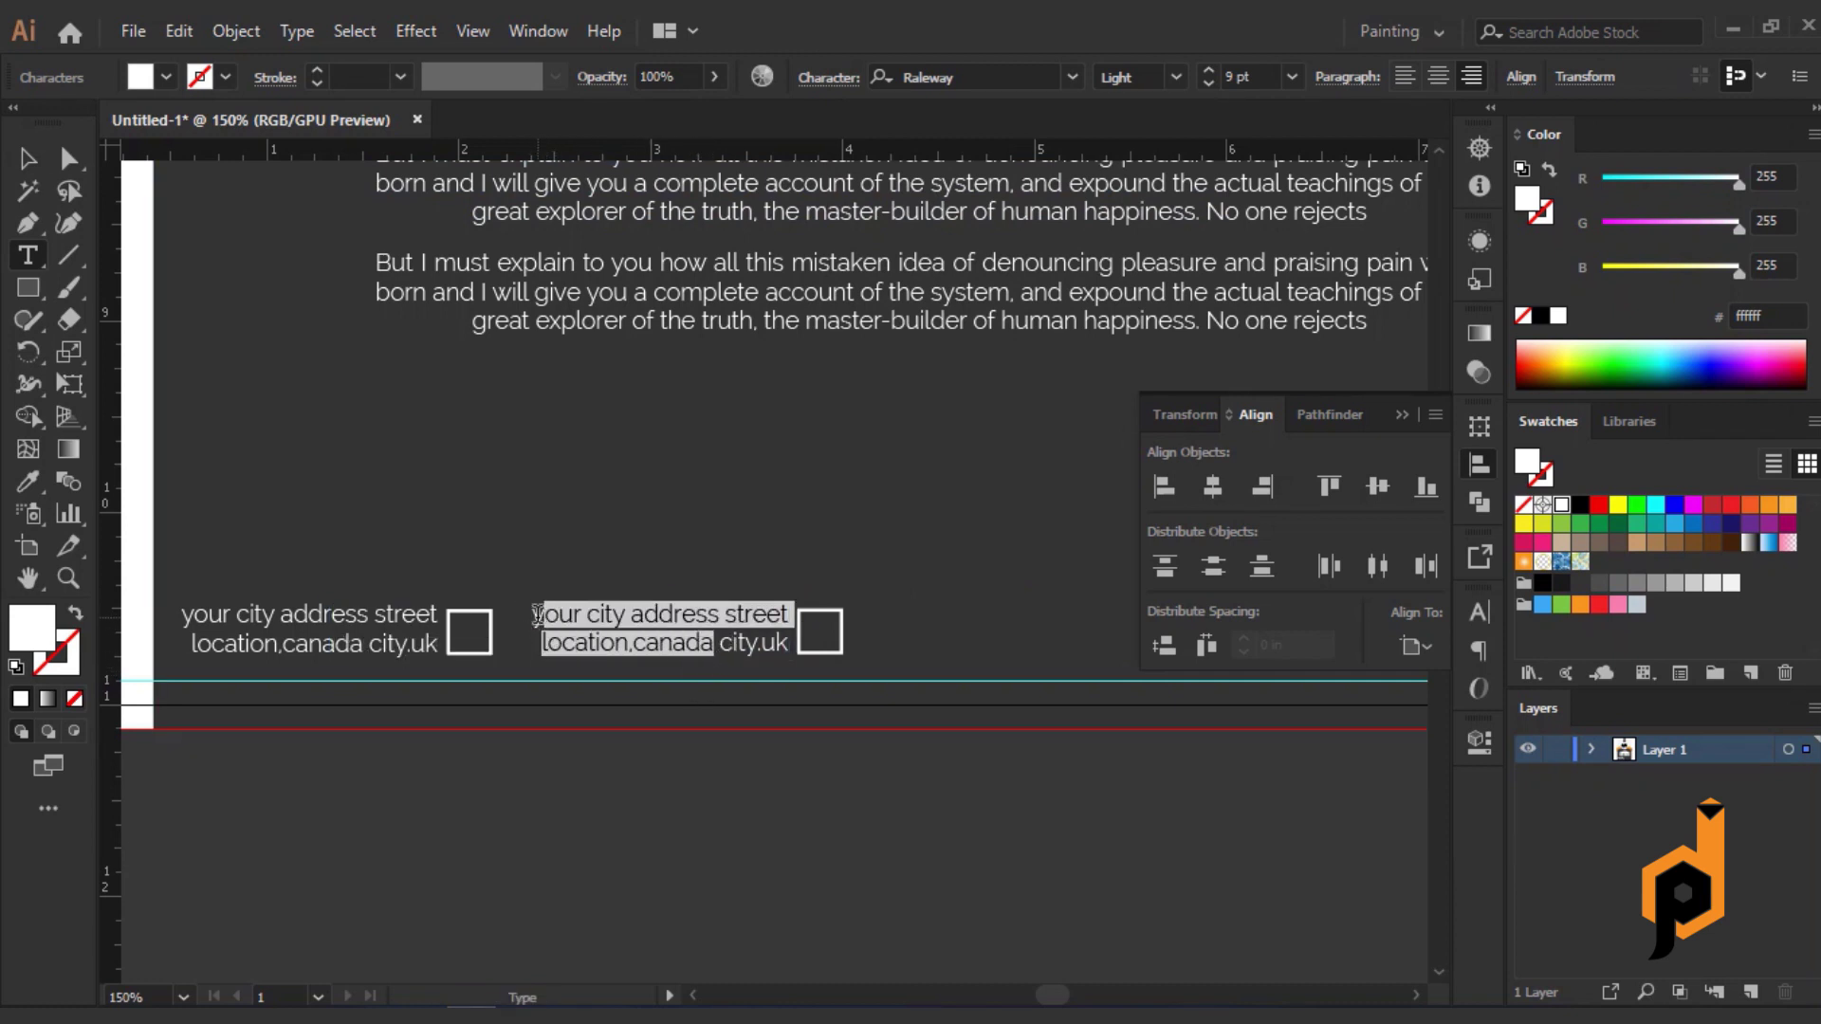
{"action": "key", "text": "ctrl+v"}
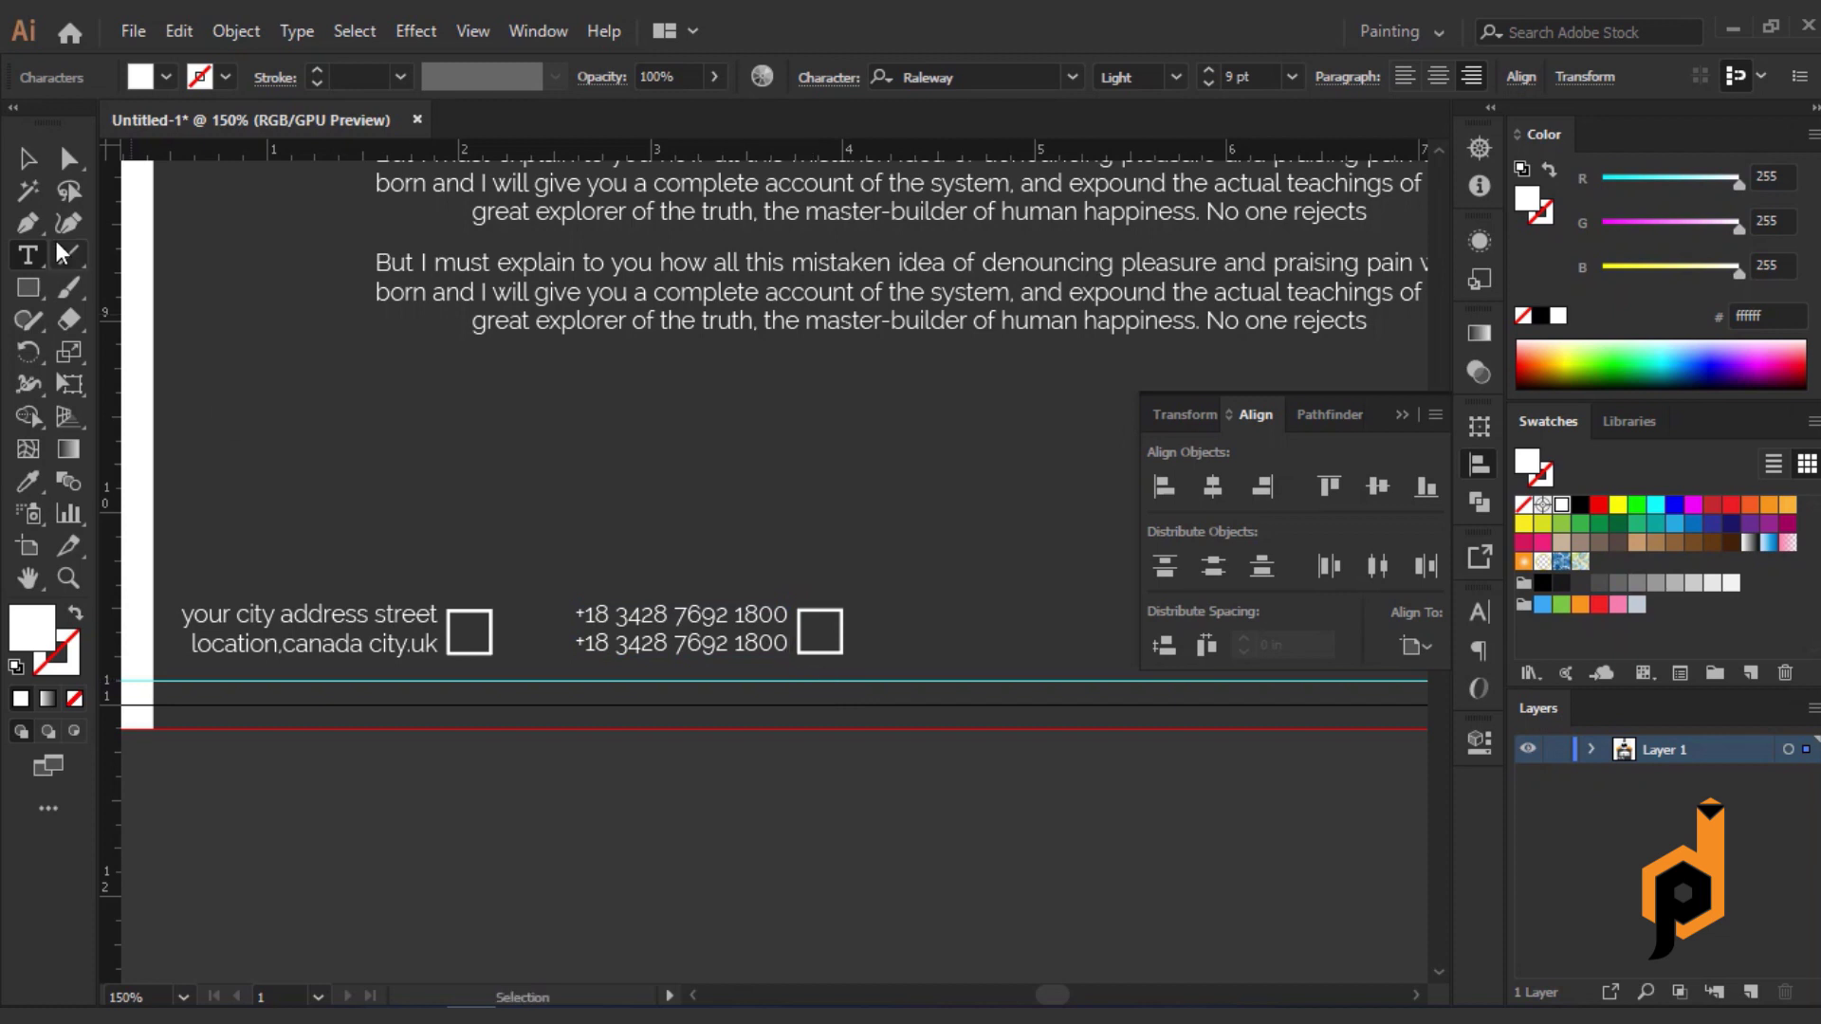
{"action": "key", "text": "Escape"}
Change the font of the phone number text to Rubik Light.
{"action": "left_click", "coordinate": [967, 73]}
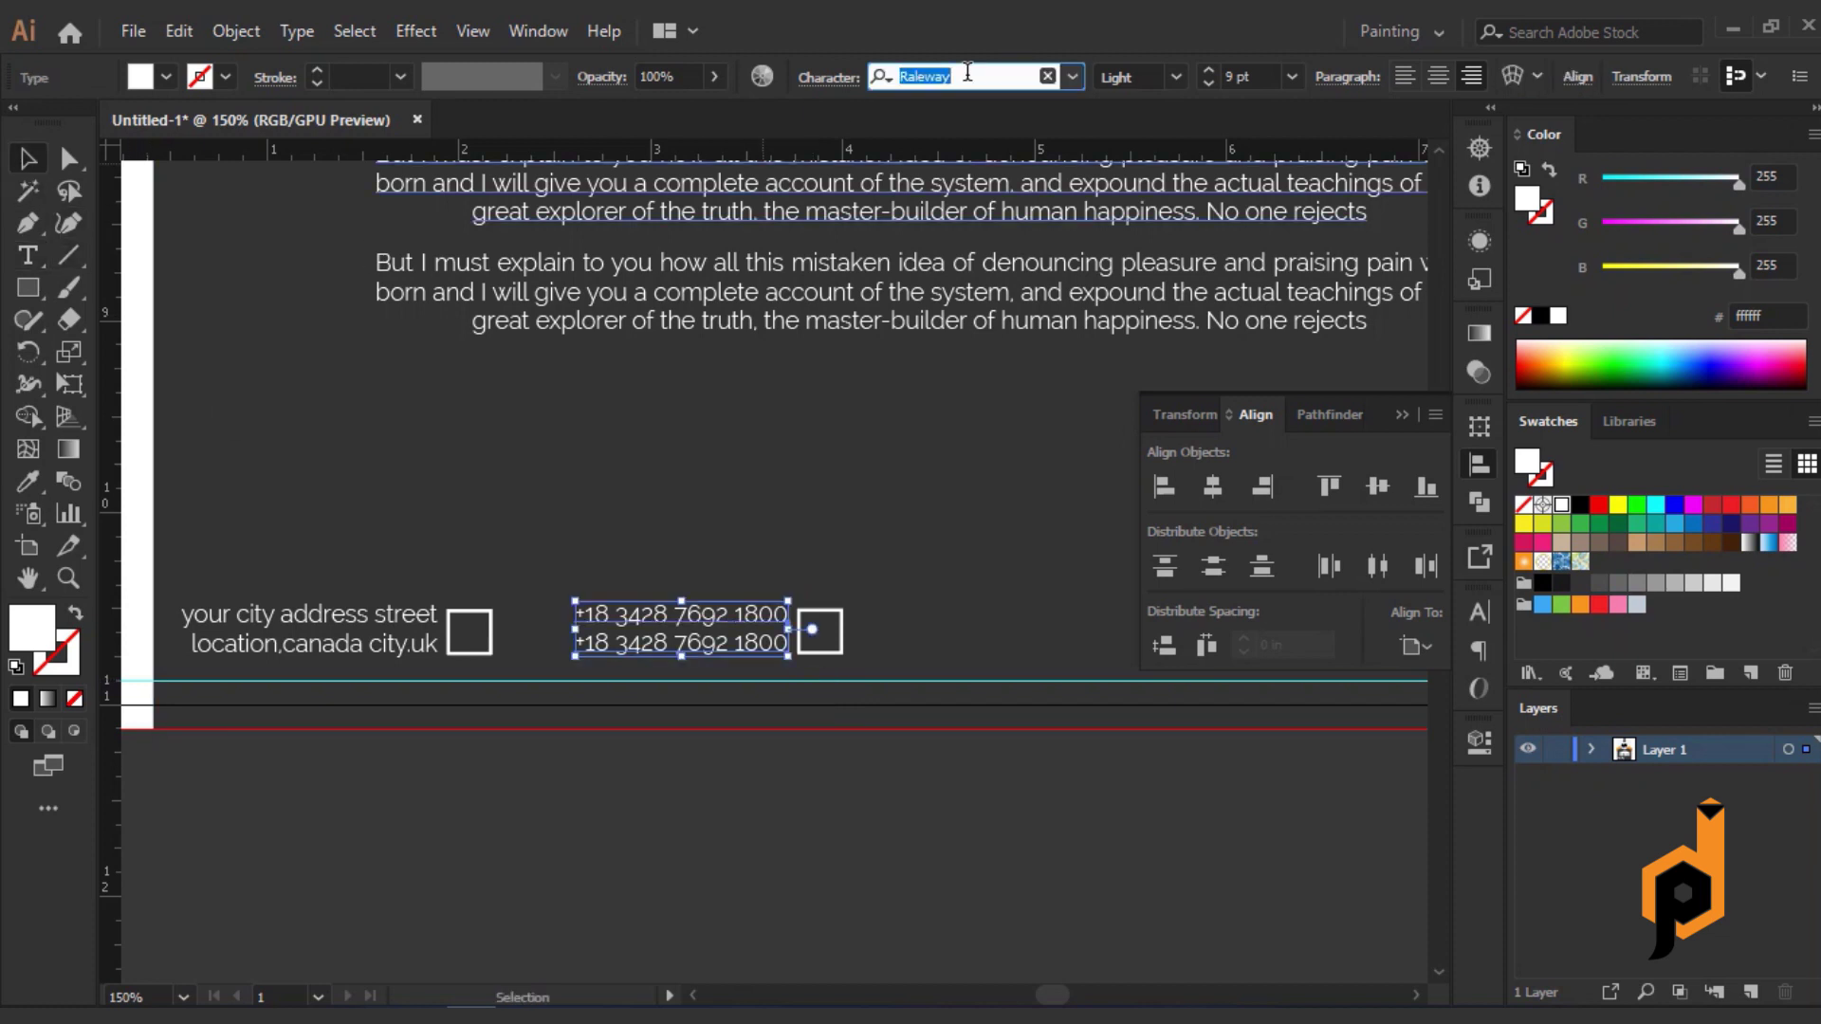
{"action": "type", "text": "ru"}
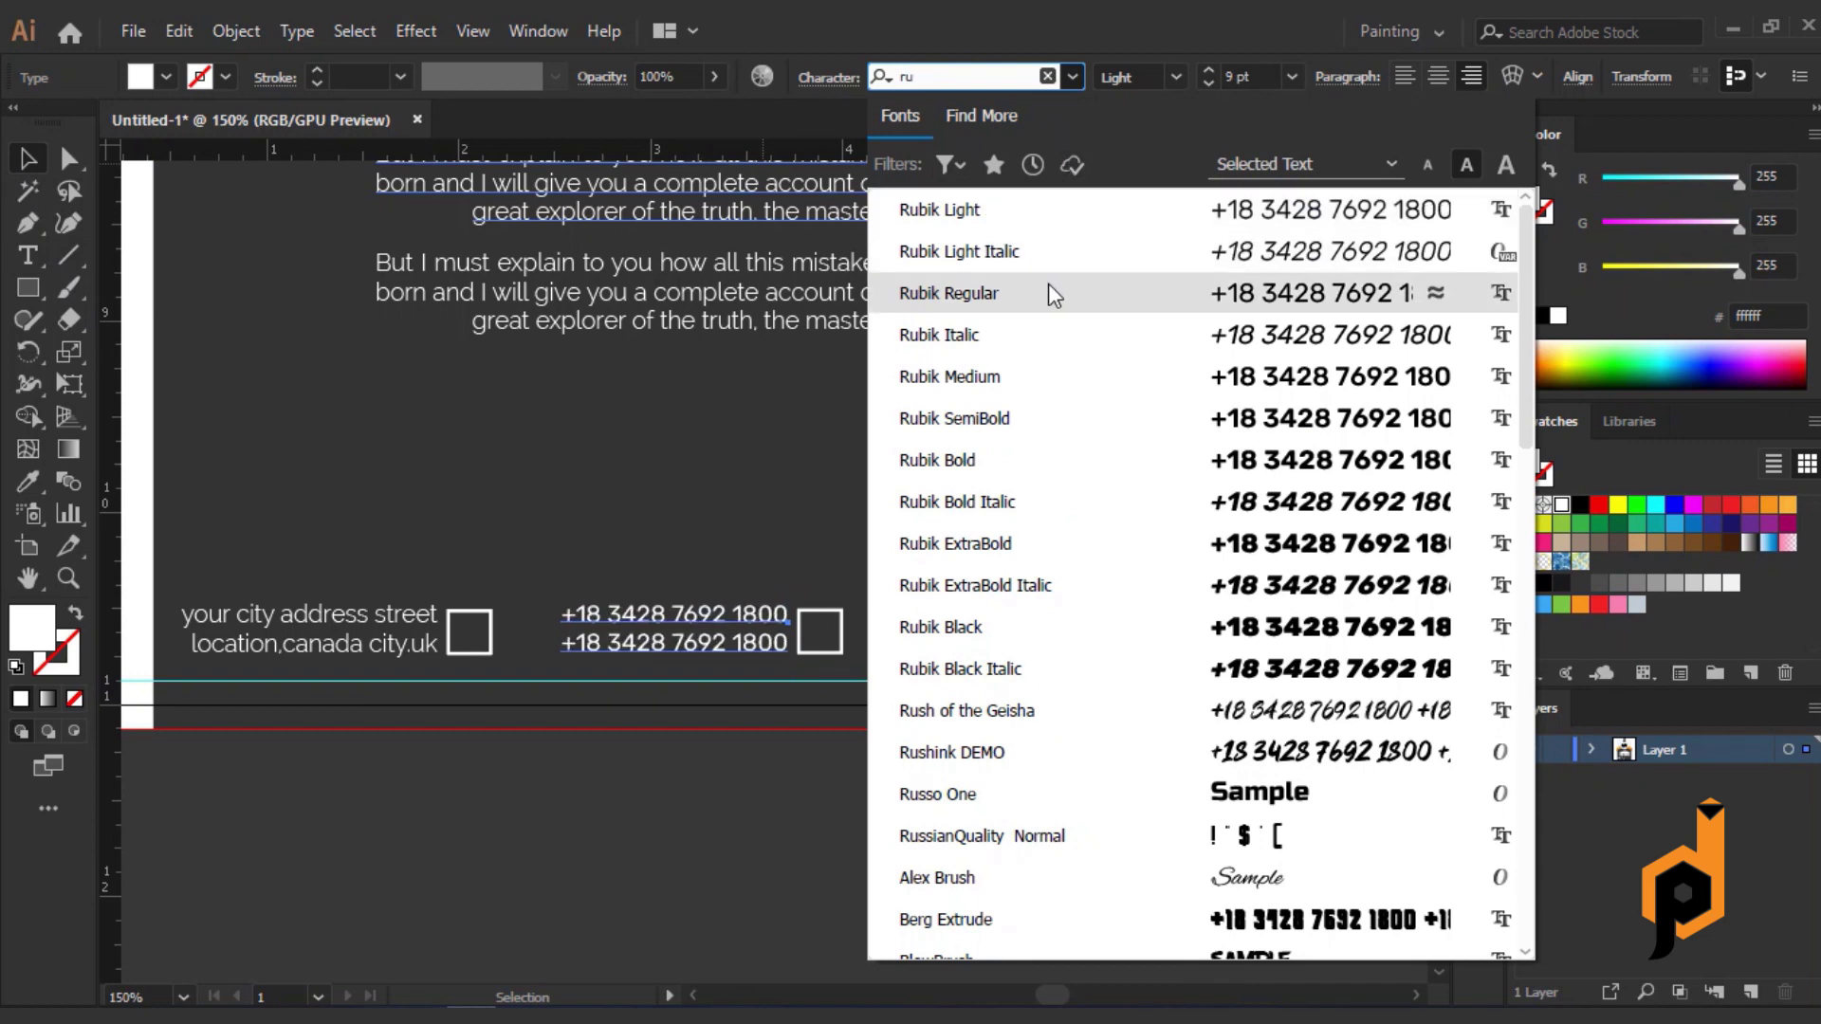
{"action": "left_click", "coordinate": [1032, 209]}
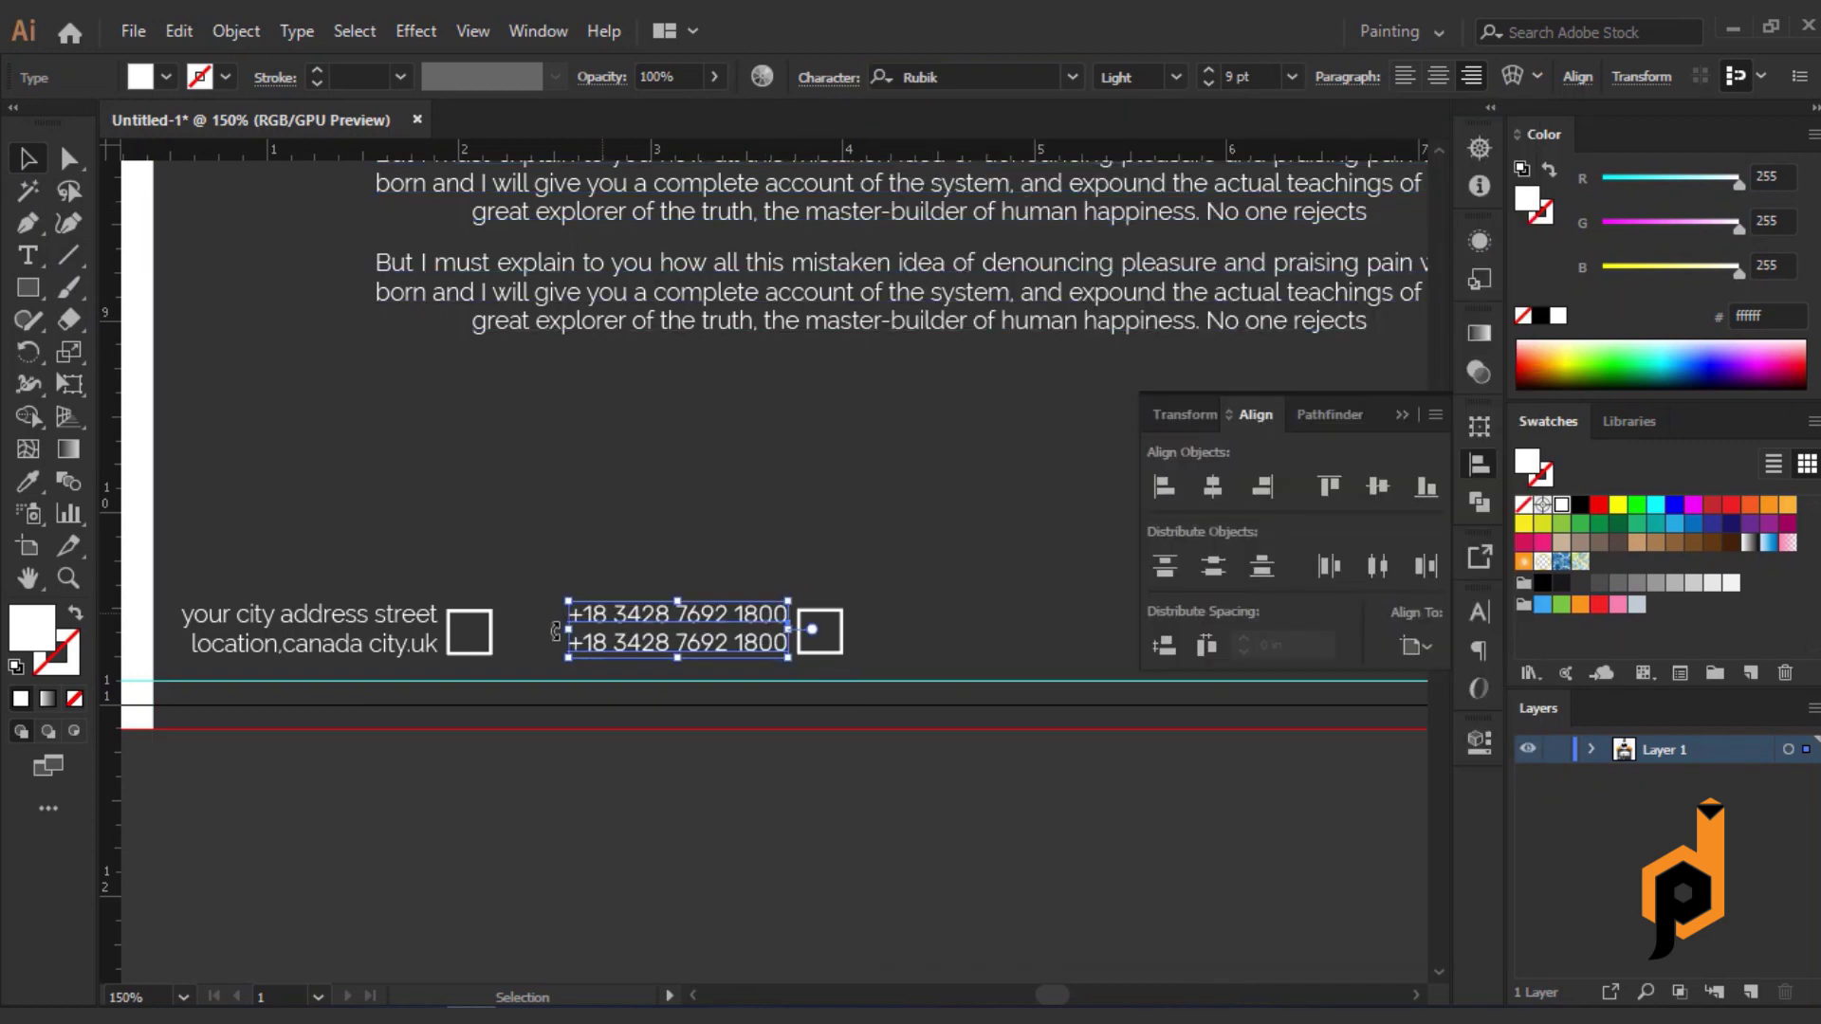
Duplicate the phone text and its square twice to the right, spreading the copies along the footer row.
{"action": "scroll", "coordinate": [502, 858], "scroll_direction": "right", "scroll_amount": 4}
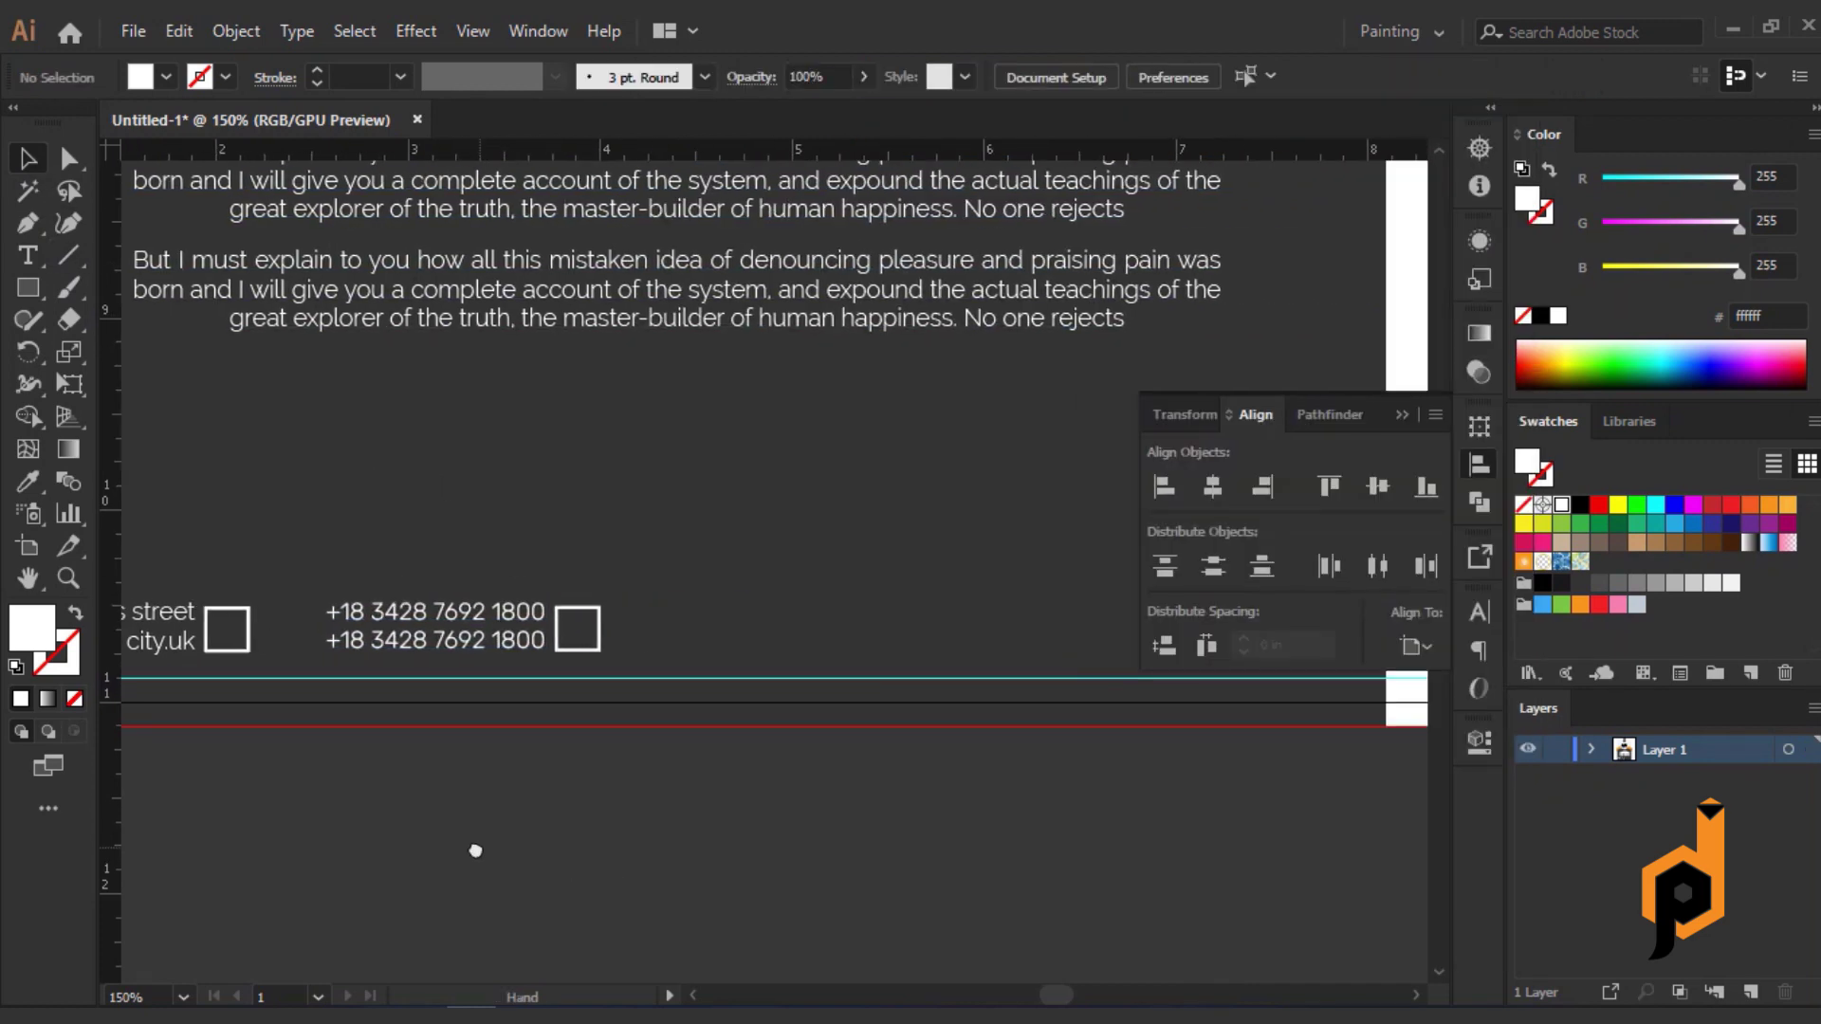
{"action": "left_click", "coordinate": [575, 628]}
{"action": "left_click", "coordinate": [484, 627], "text": "shift"}
{"action": "left_click_drag", "start_coordinate": [484, 628], "coordinate": [817, 633]}
{"action": "scroll", "coordinate": [1000, 874], "scroll_direction": "right", "scroll_amount": 5}
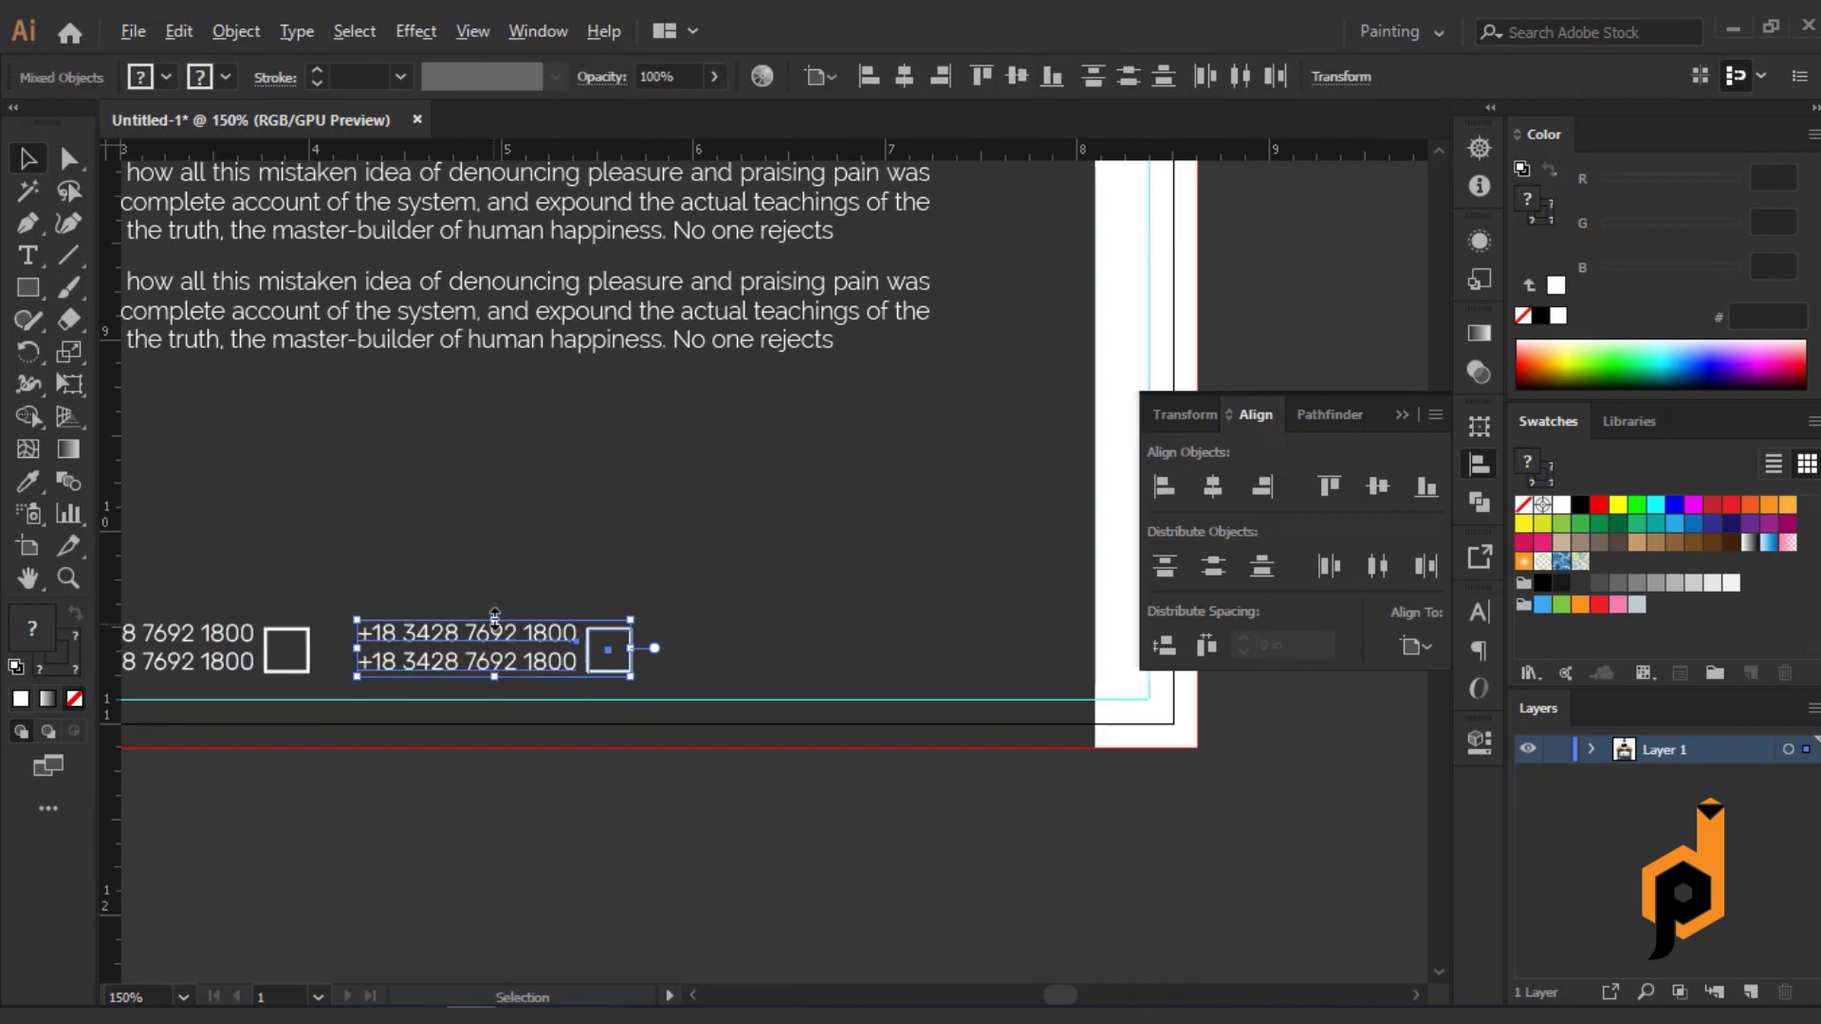
{"action": "left_click_drag", "start_coordinate": [512, 654], "coordinate": [886, 649]}
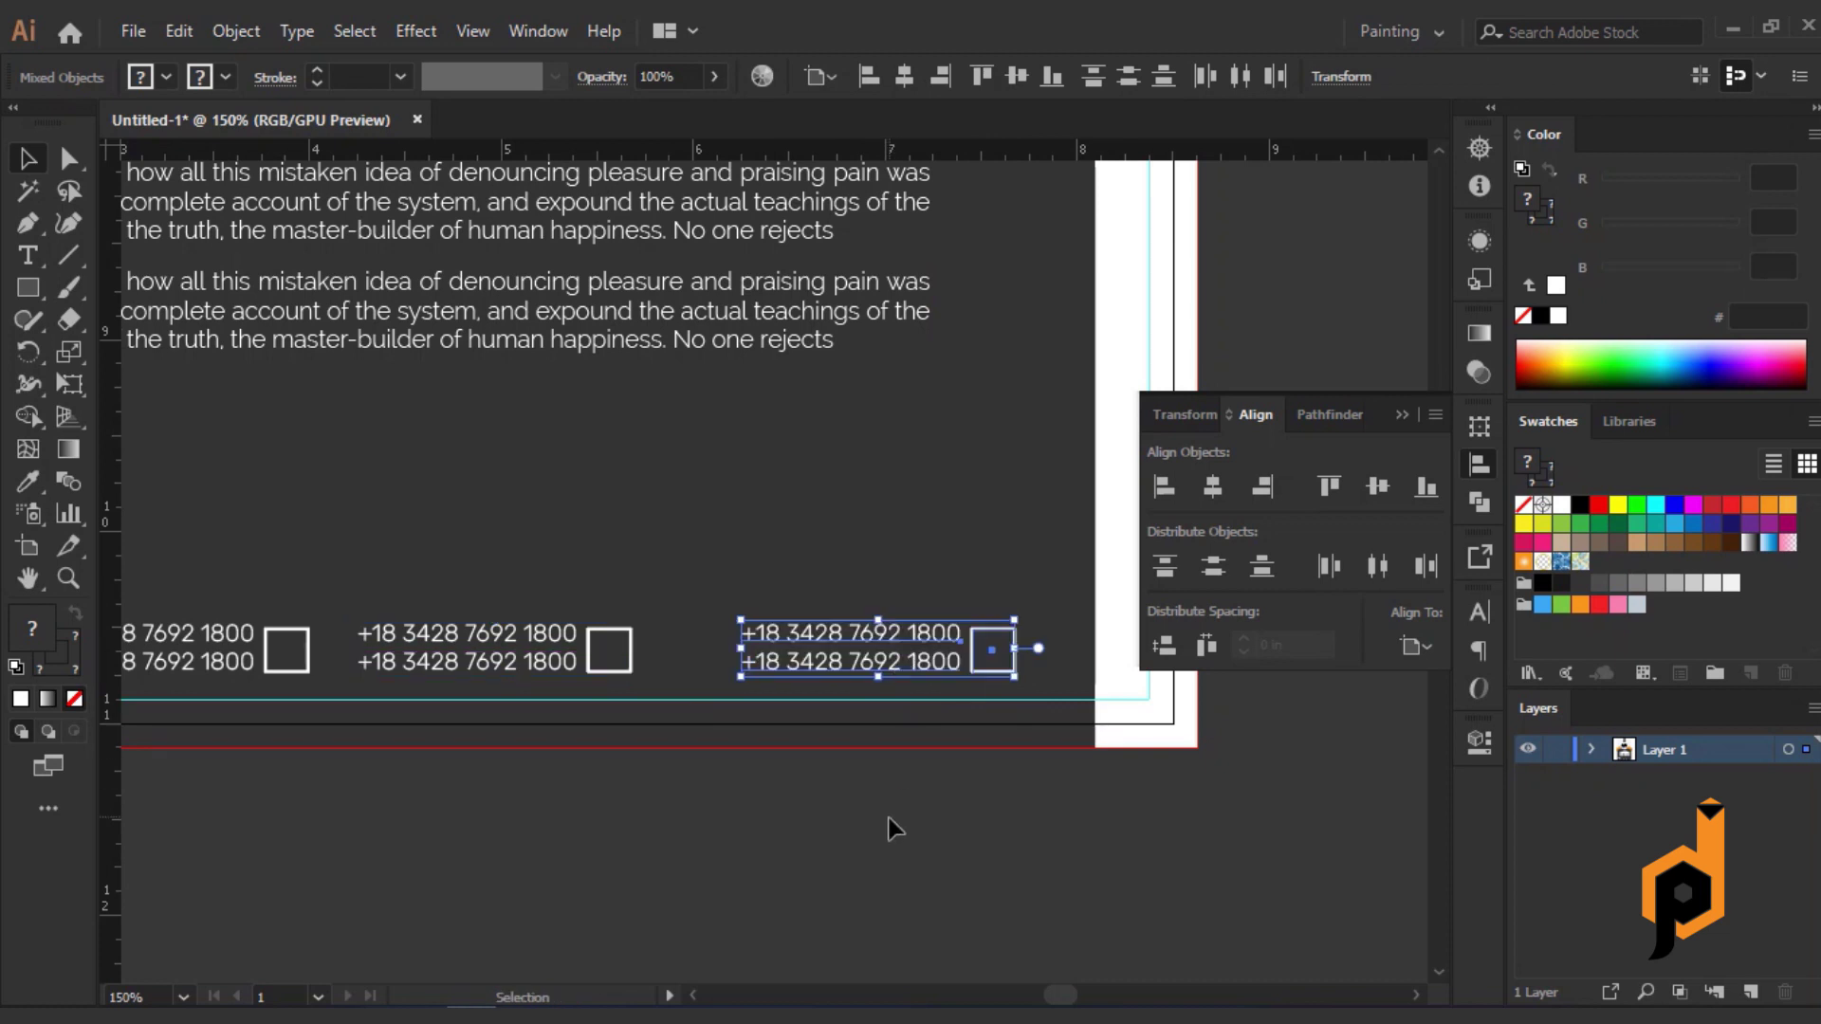
{"action": "scroll", "coordinate": [854, 834], "scroll_direction": "left", "scroll_amount": 3}
{"action": "scroll", "coordinate": [854, 835], "scroll_direction": "down", "scroll_amount": 1}
{"action": "left_click", "coordinate": [675, 621]}
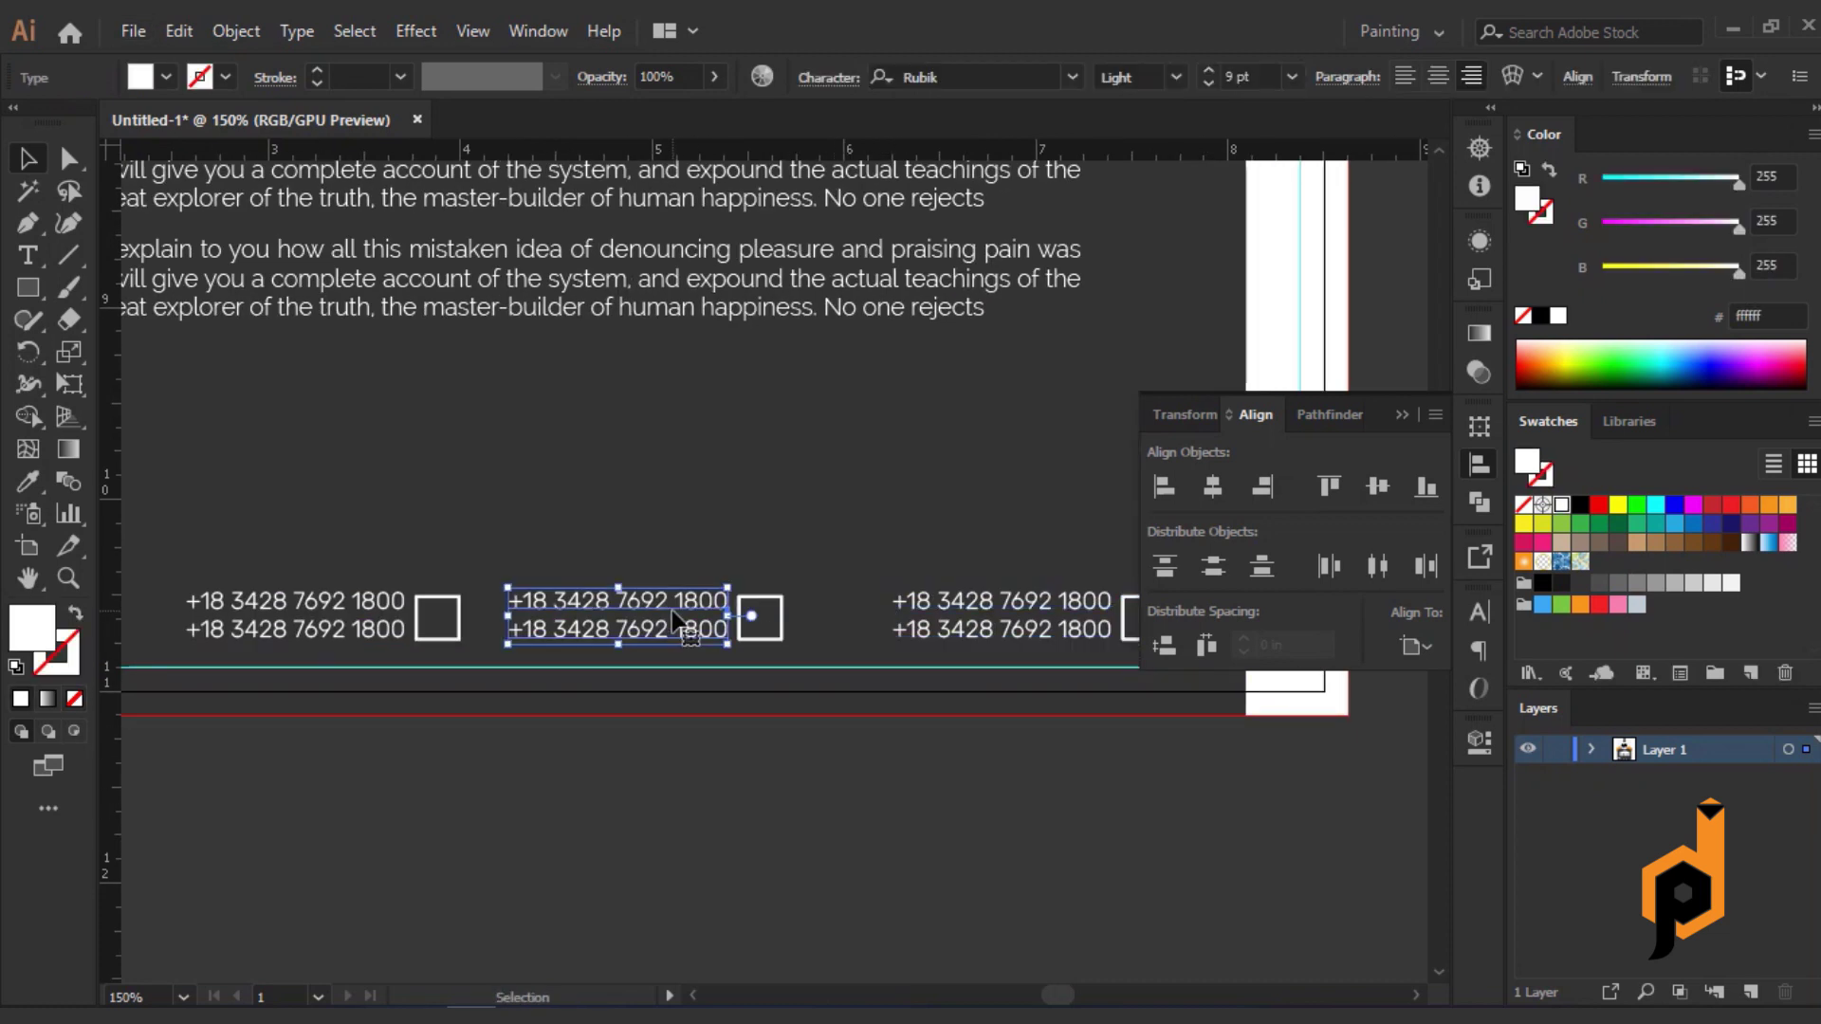
{"action": "double_click", "coordinate": [670, 618]}
{"action": "left_click_drag", "start_coordinate": [516, 603], "coordinate": [756, 649]}
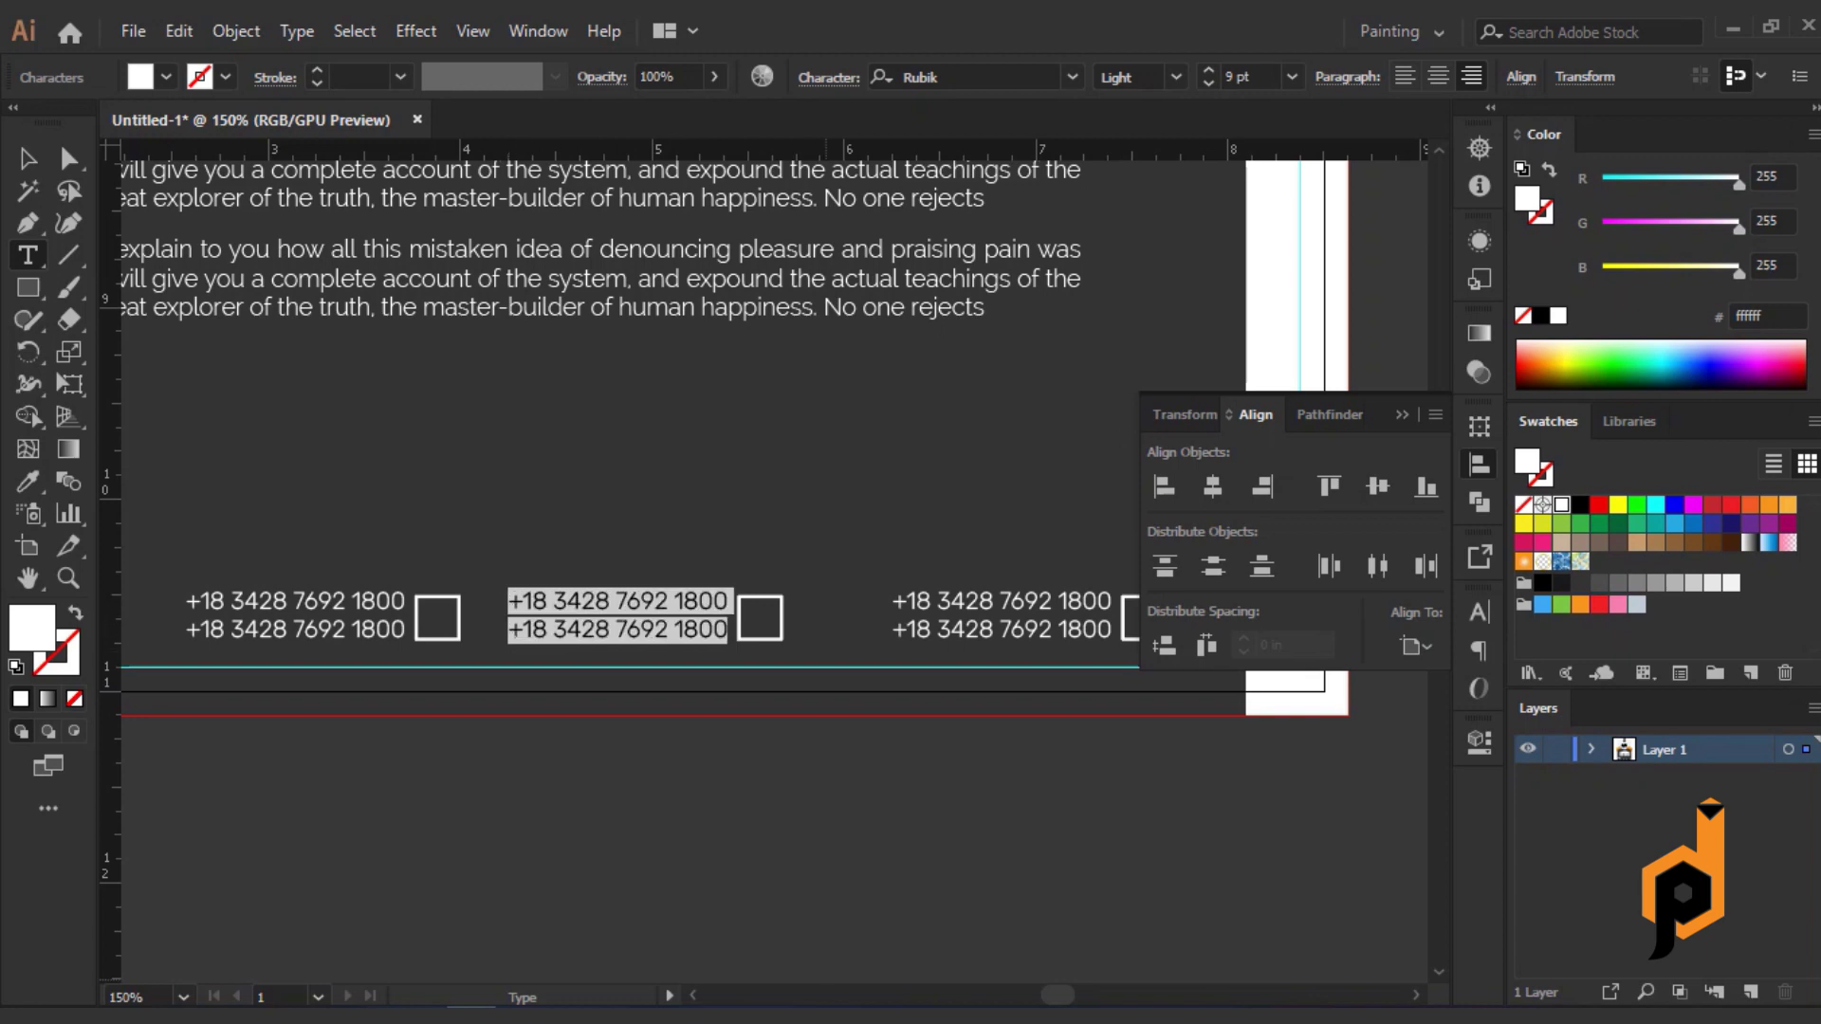
{"action": "left_click", "coordinate": [770, 1007]}
{"action": "left_click", "coordinate": [851, 263]}
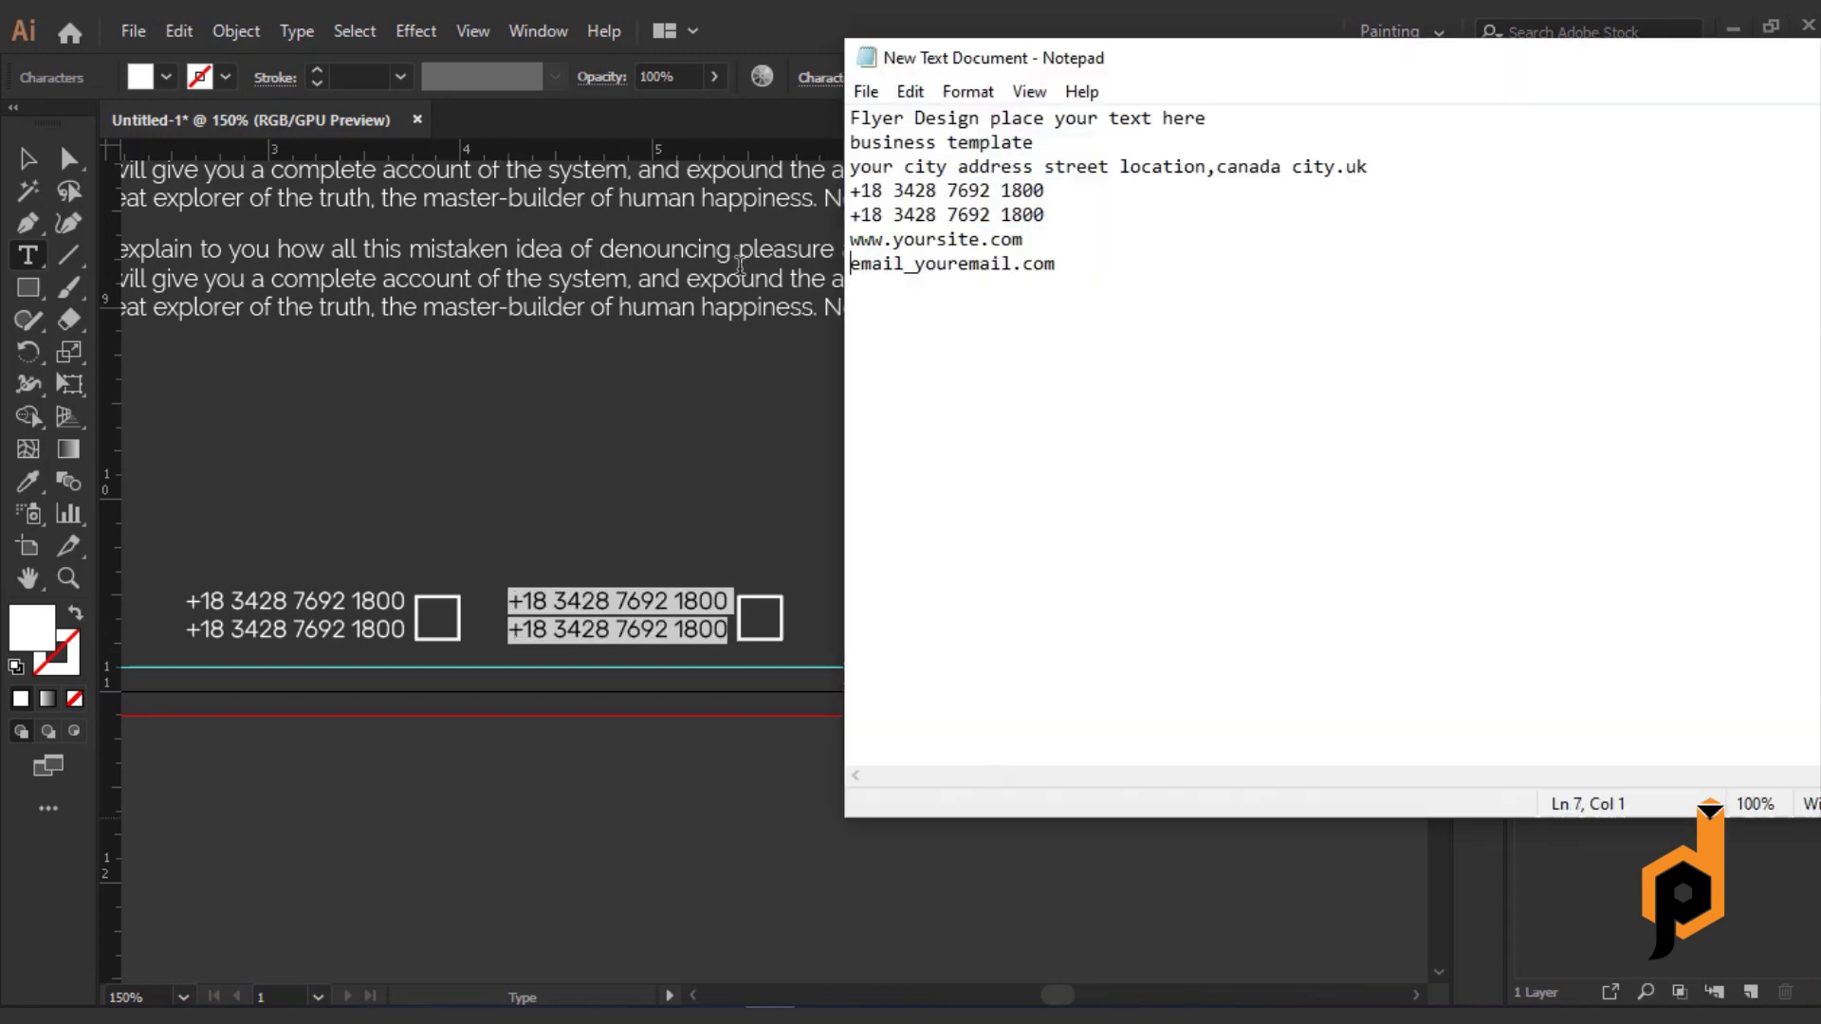
{"action": "right_click", "coordinate": [964, 242]}
{"action": "left_click", "coordinate": [1013, 329]}
{"action": "left_click", "coordinate": [684, 604]}
{"action": "right_click", "coordinate": [682, 604]}
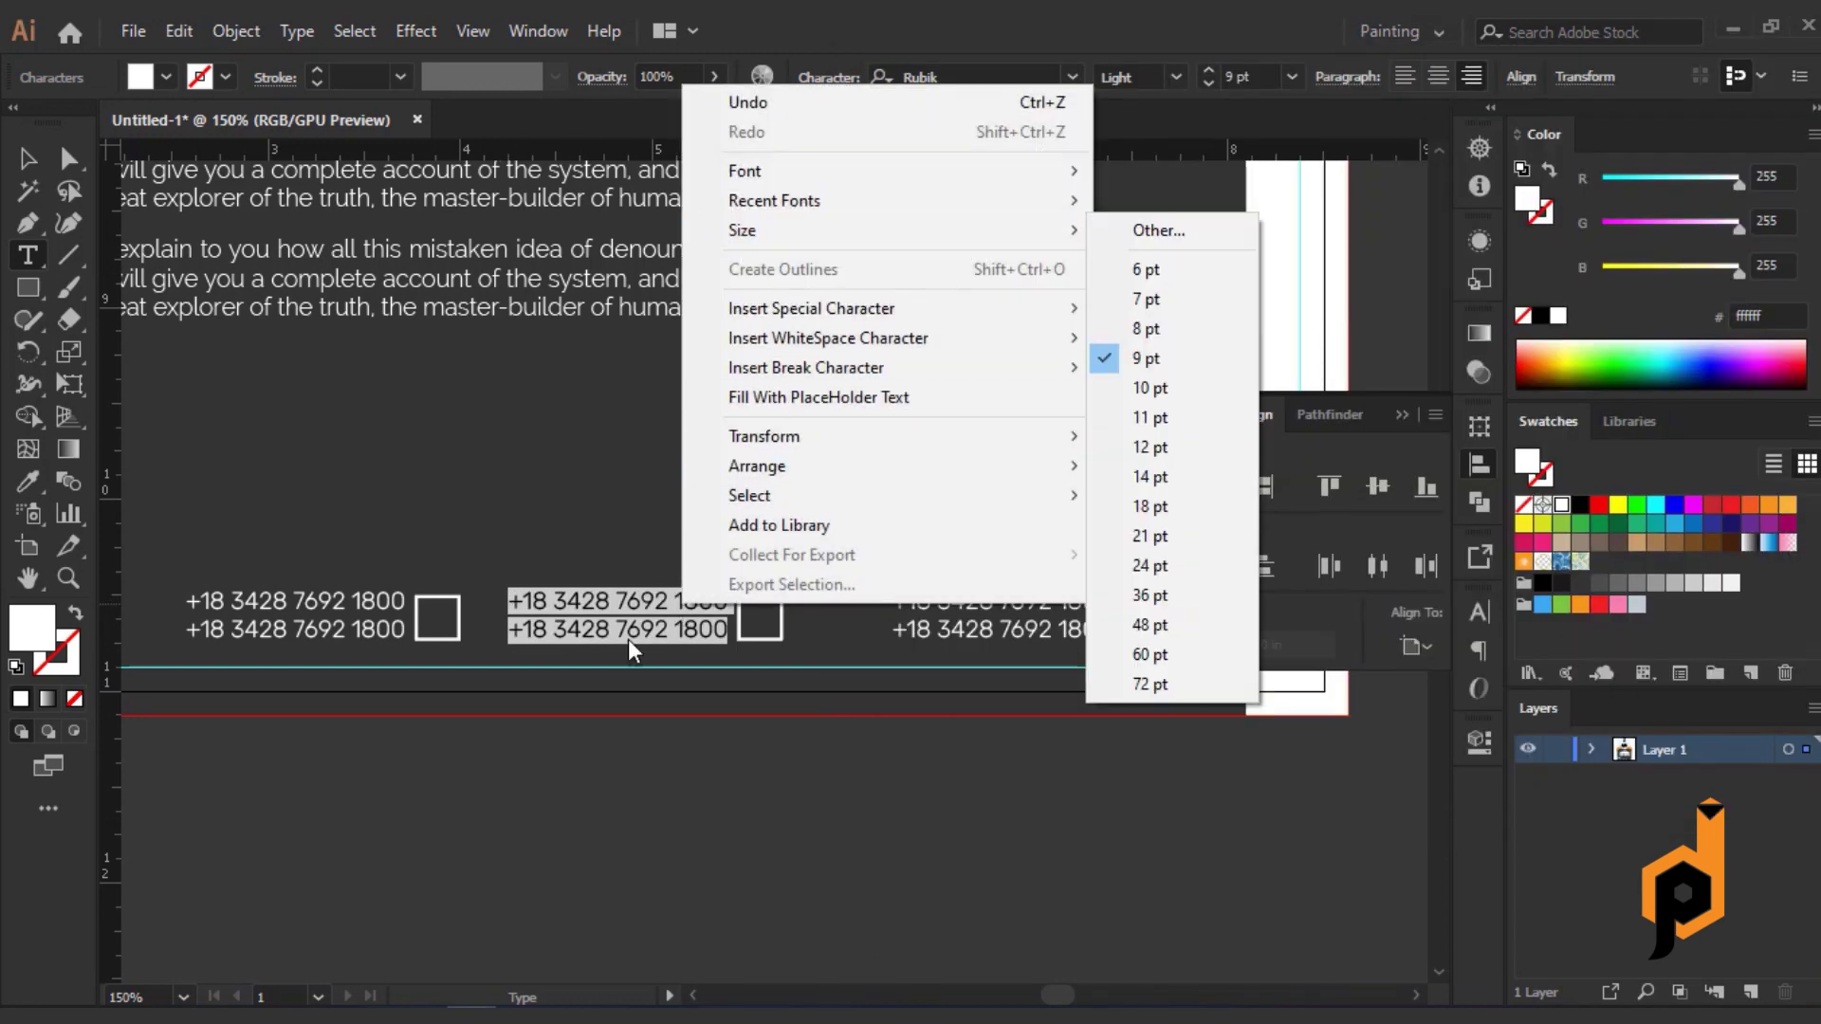
{"action": "left_click_drag", "start_coordinate": [508, 601], "coordinate": [767, 681]}
{"action": "key", "text": "ctrl+v"}
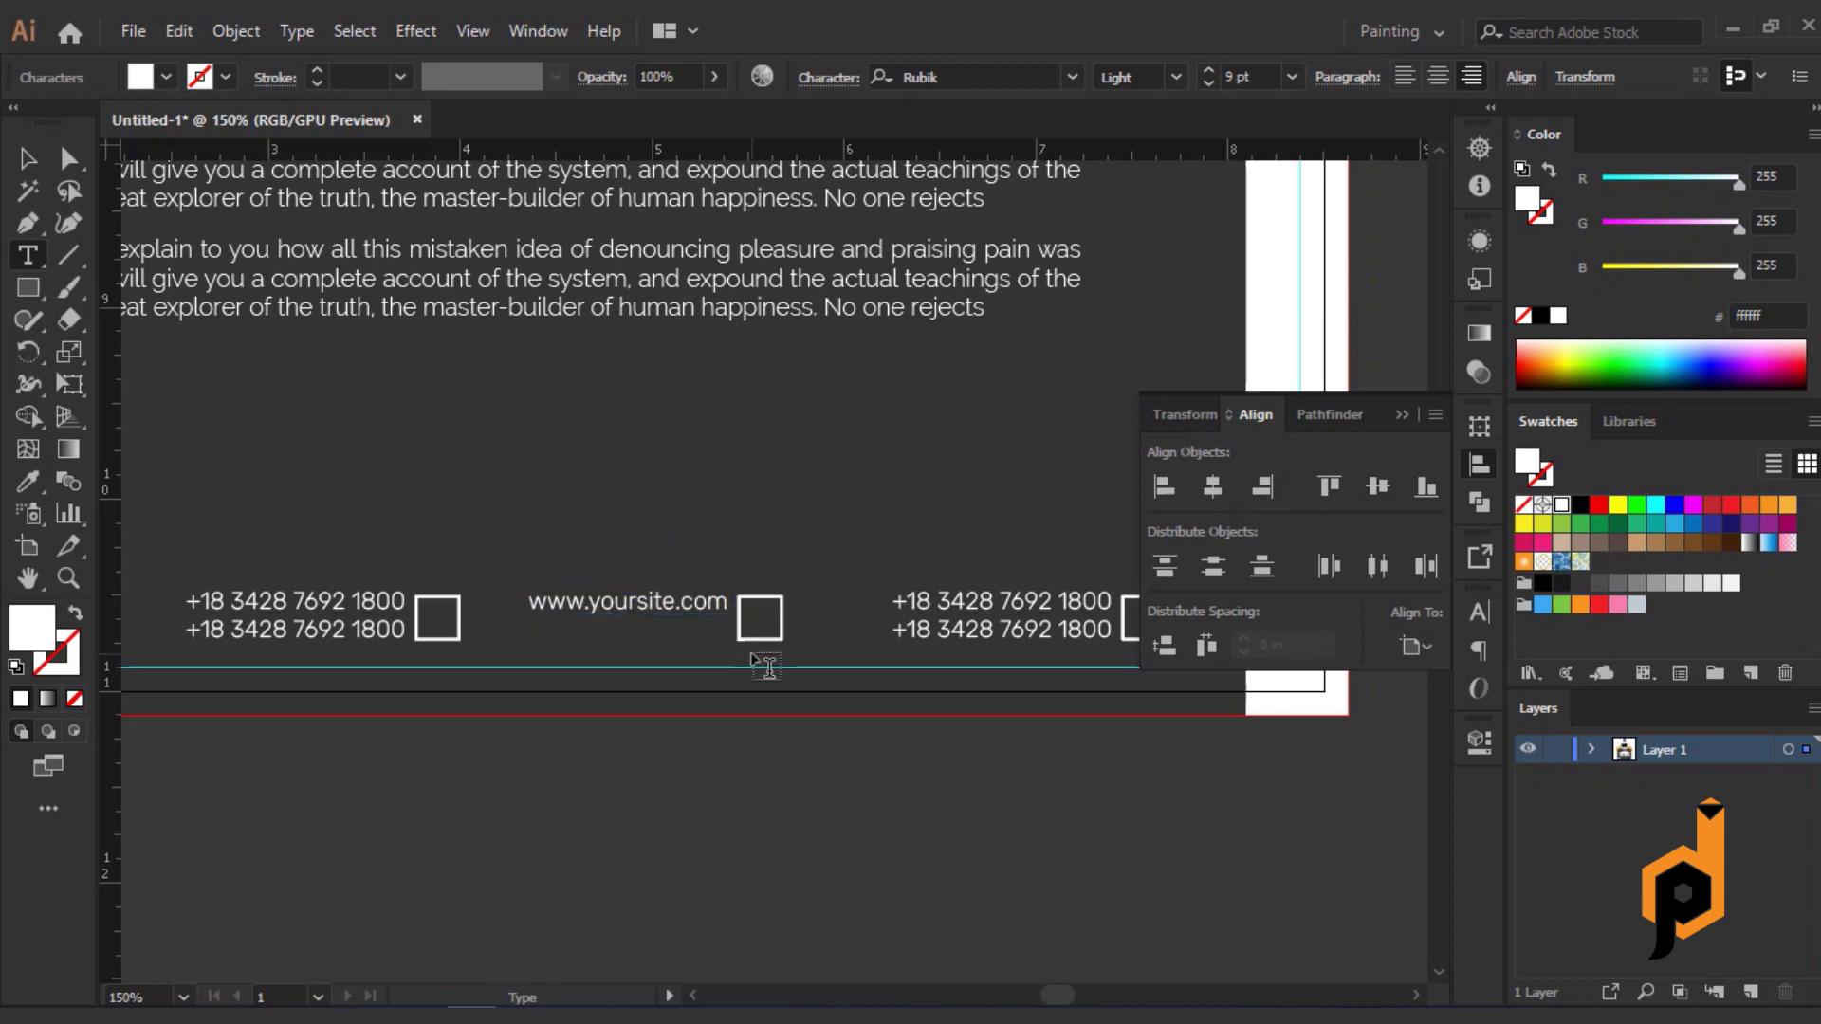
{"action": "key", "text": "Escape"}
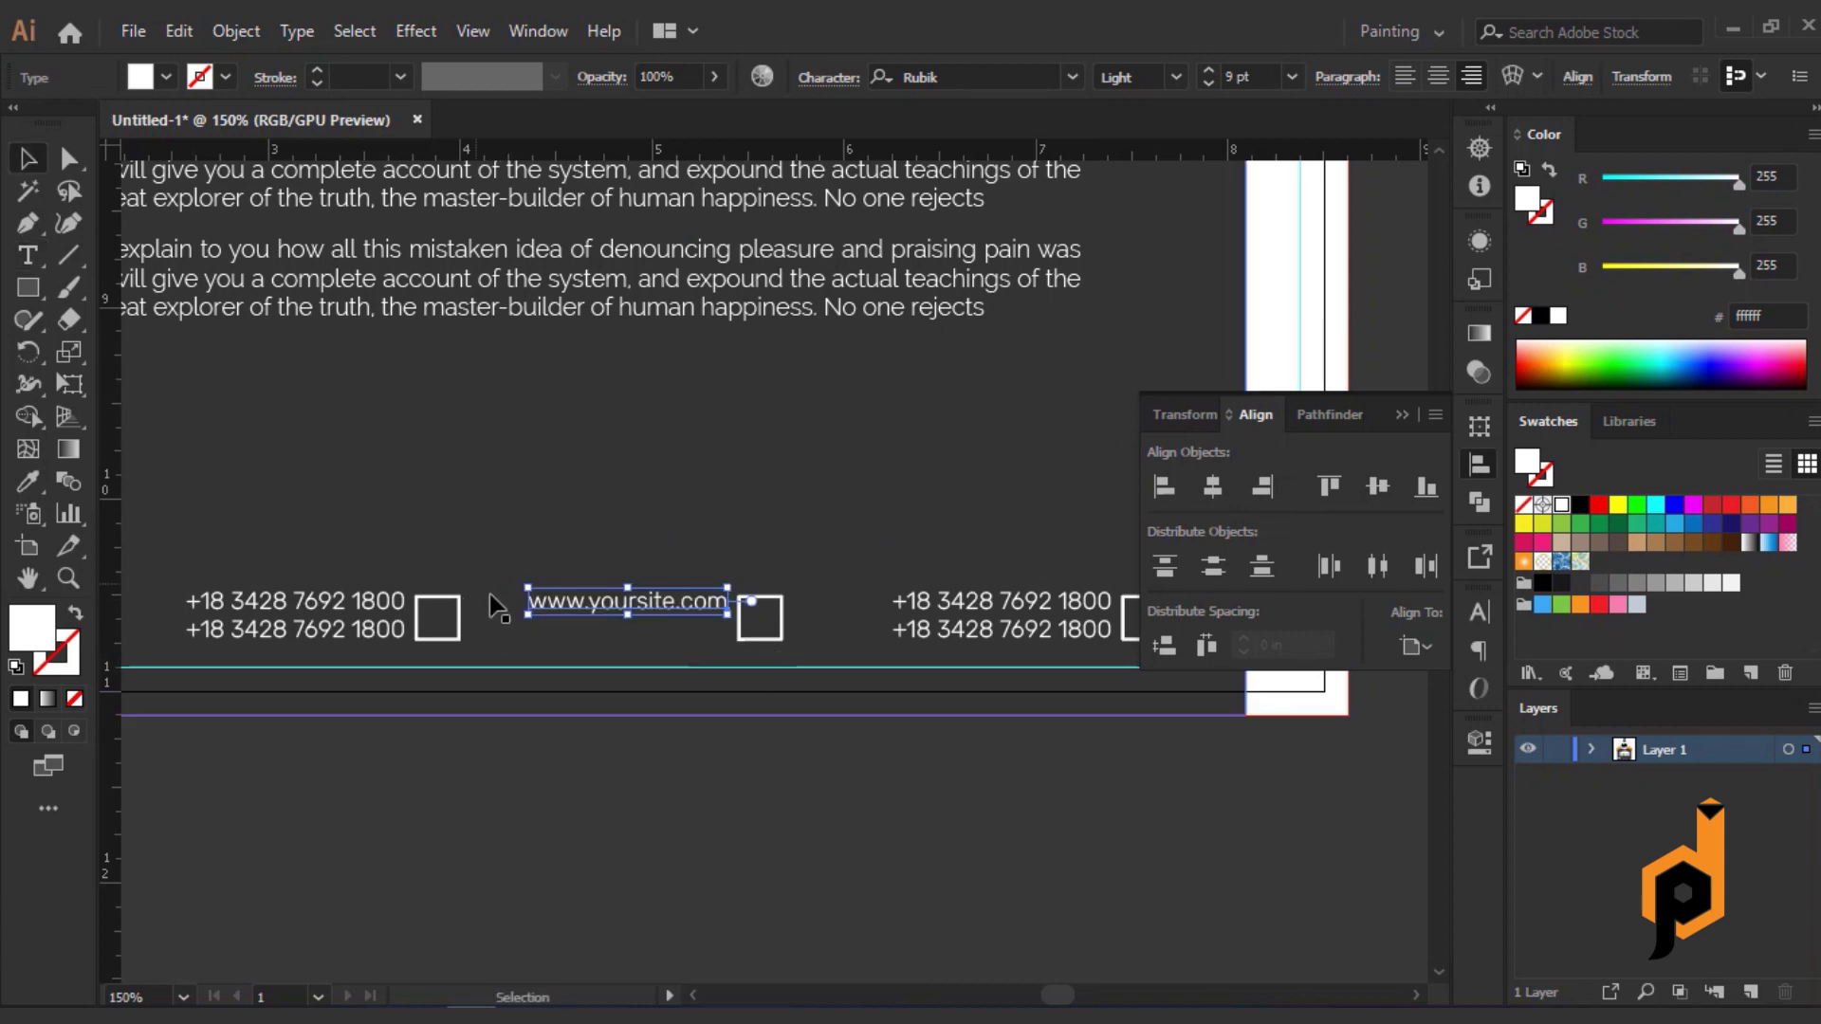
Sample the address text with the Eyedropper to give the website text its Raleway Light style.
{"action": "left_click", "coordinate": [28, 480]}
{"action": "left_click_drag", "start_coordinate": [373, 798], "coordinate": [645, 822]}
{"action": "left_click", "coordinate": [292, 629]}
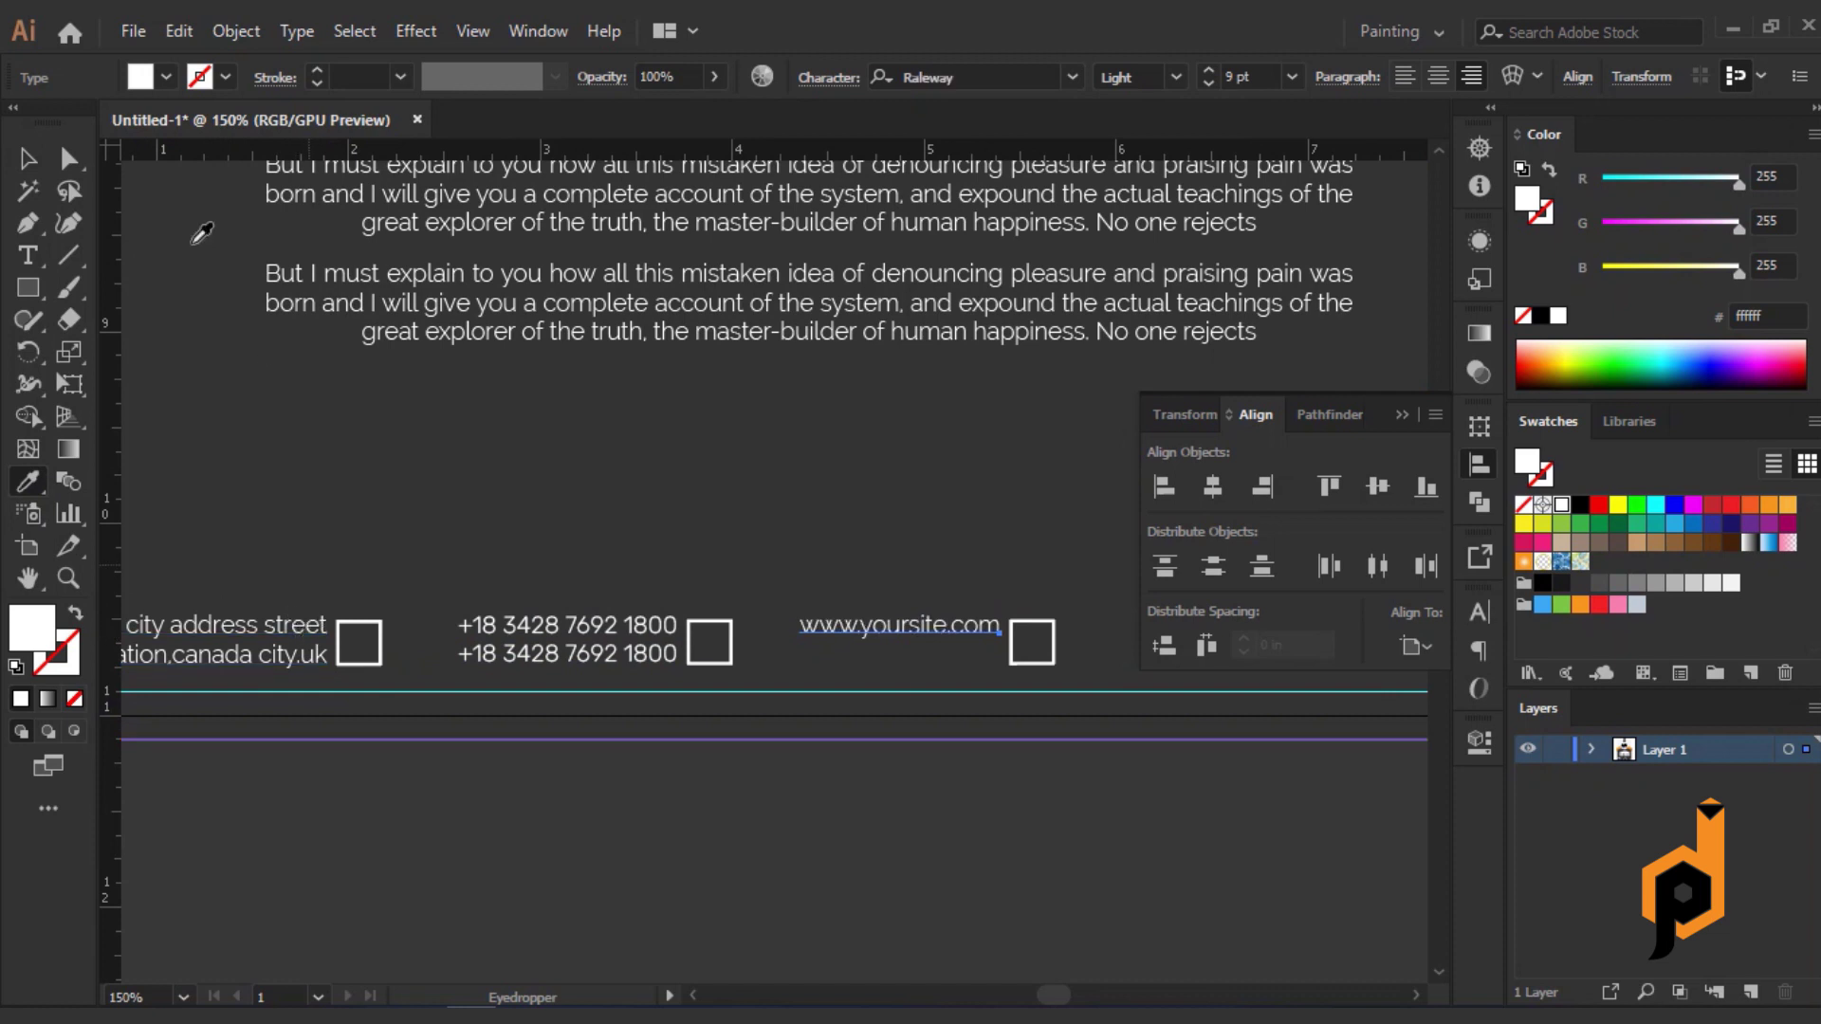
{"action": "left_click", "coordinate": [27, 158]}
{"action": "key", "text": "Return"}
{"action": "key", "text": "Return"}
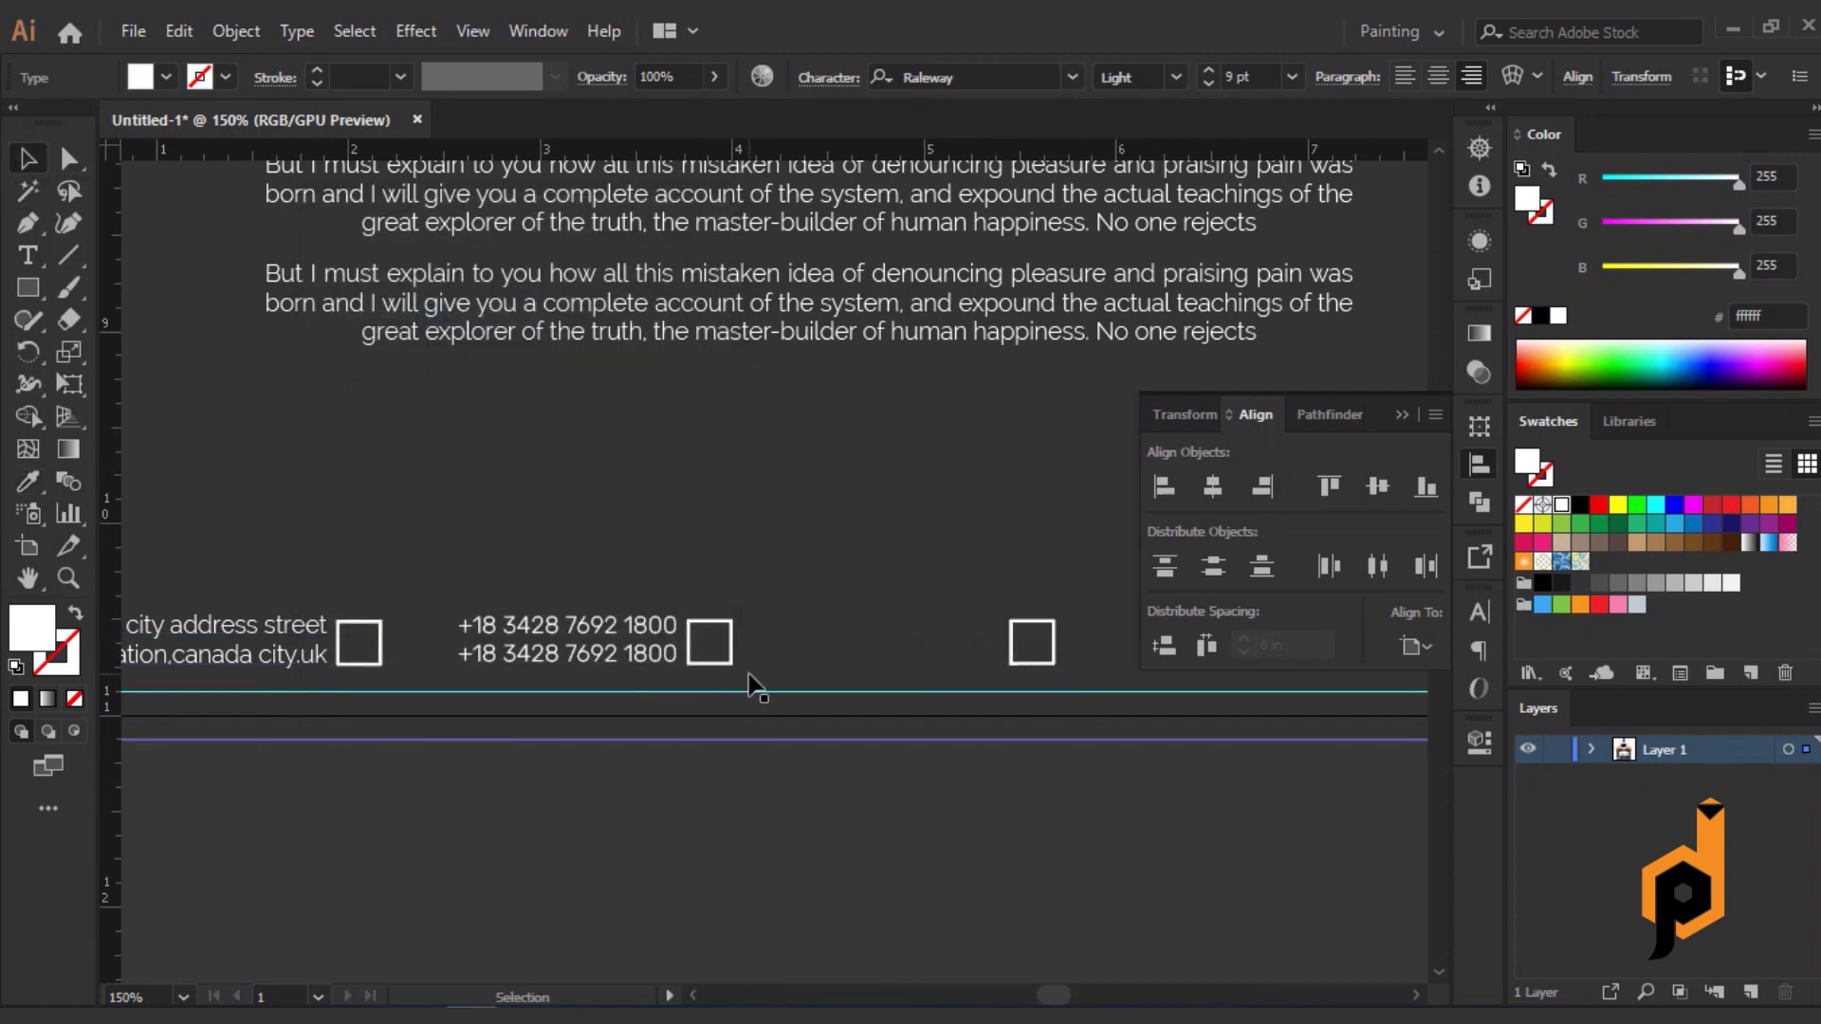
Align the website text and its square on their vertical centers.
{"action": "left_click", "coordinate": [1019, 626], "text": "shift"}
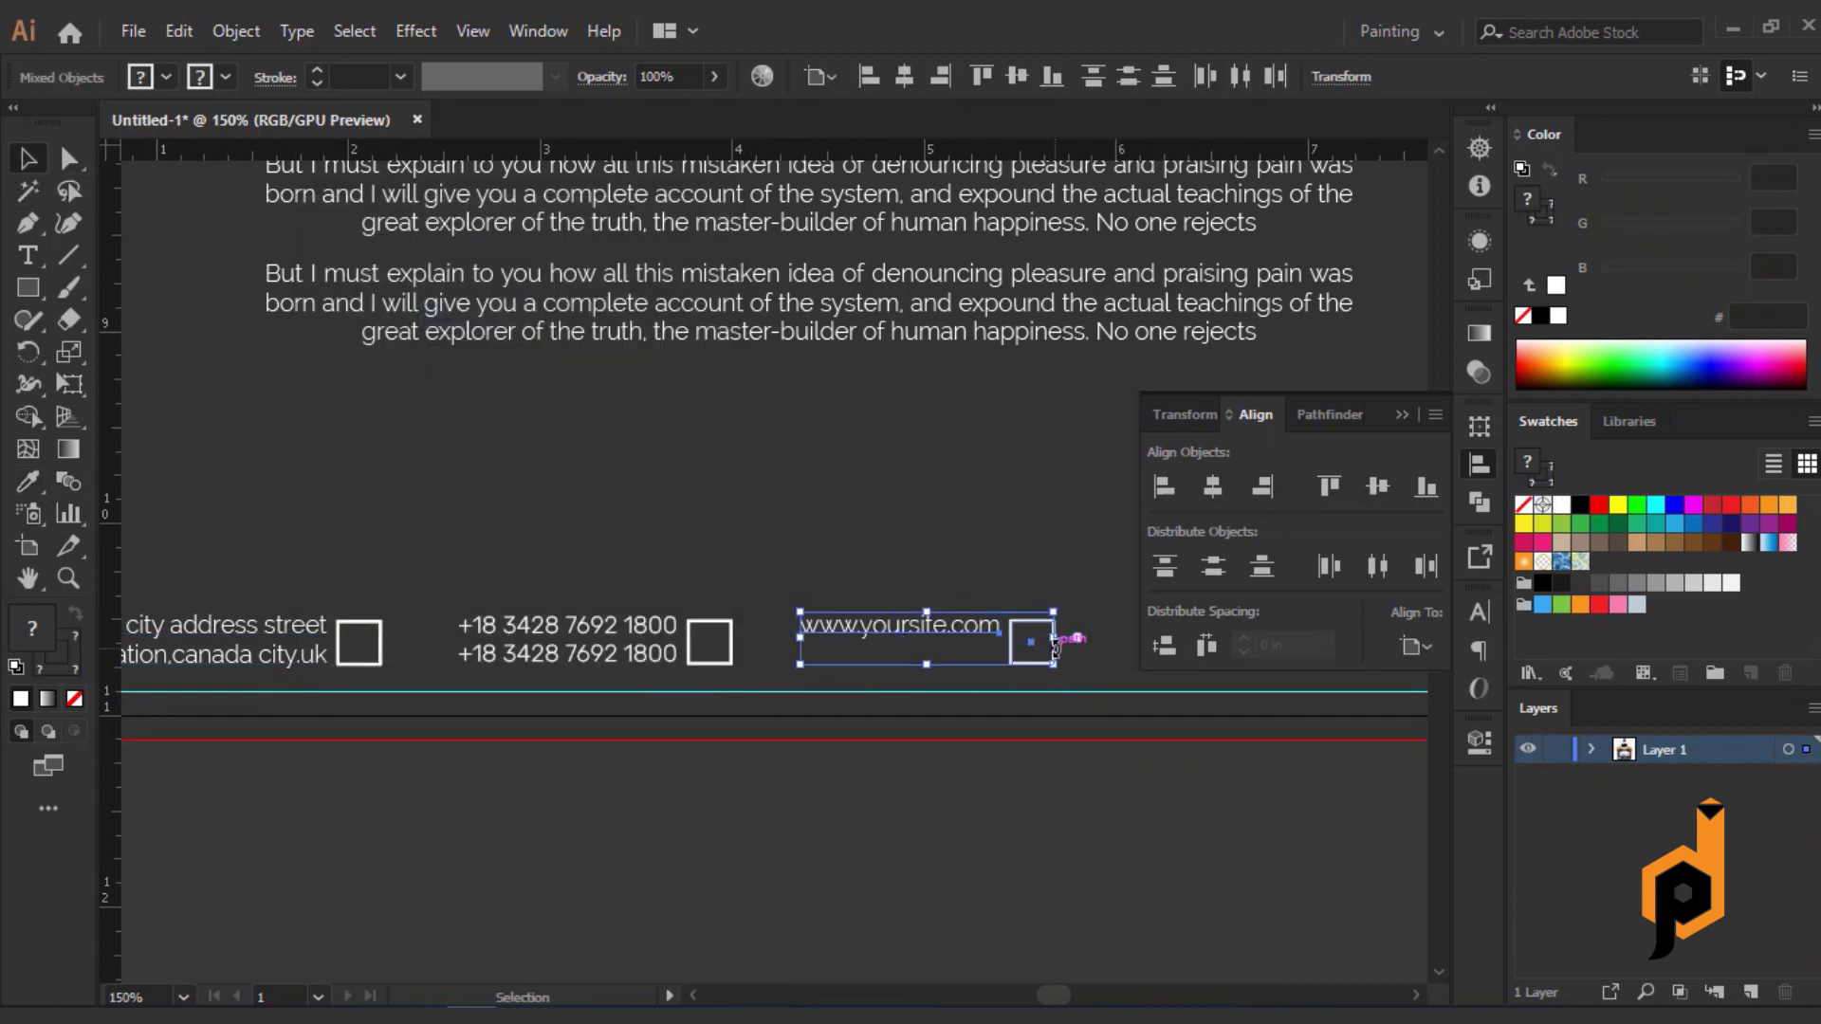
{"action": "left_click", "coordinate": [1378, 487]}
{"action": "left_click", "coordinate": [1173, 797]}
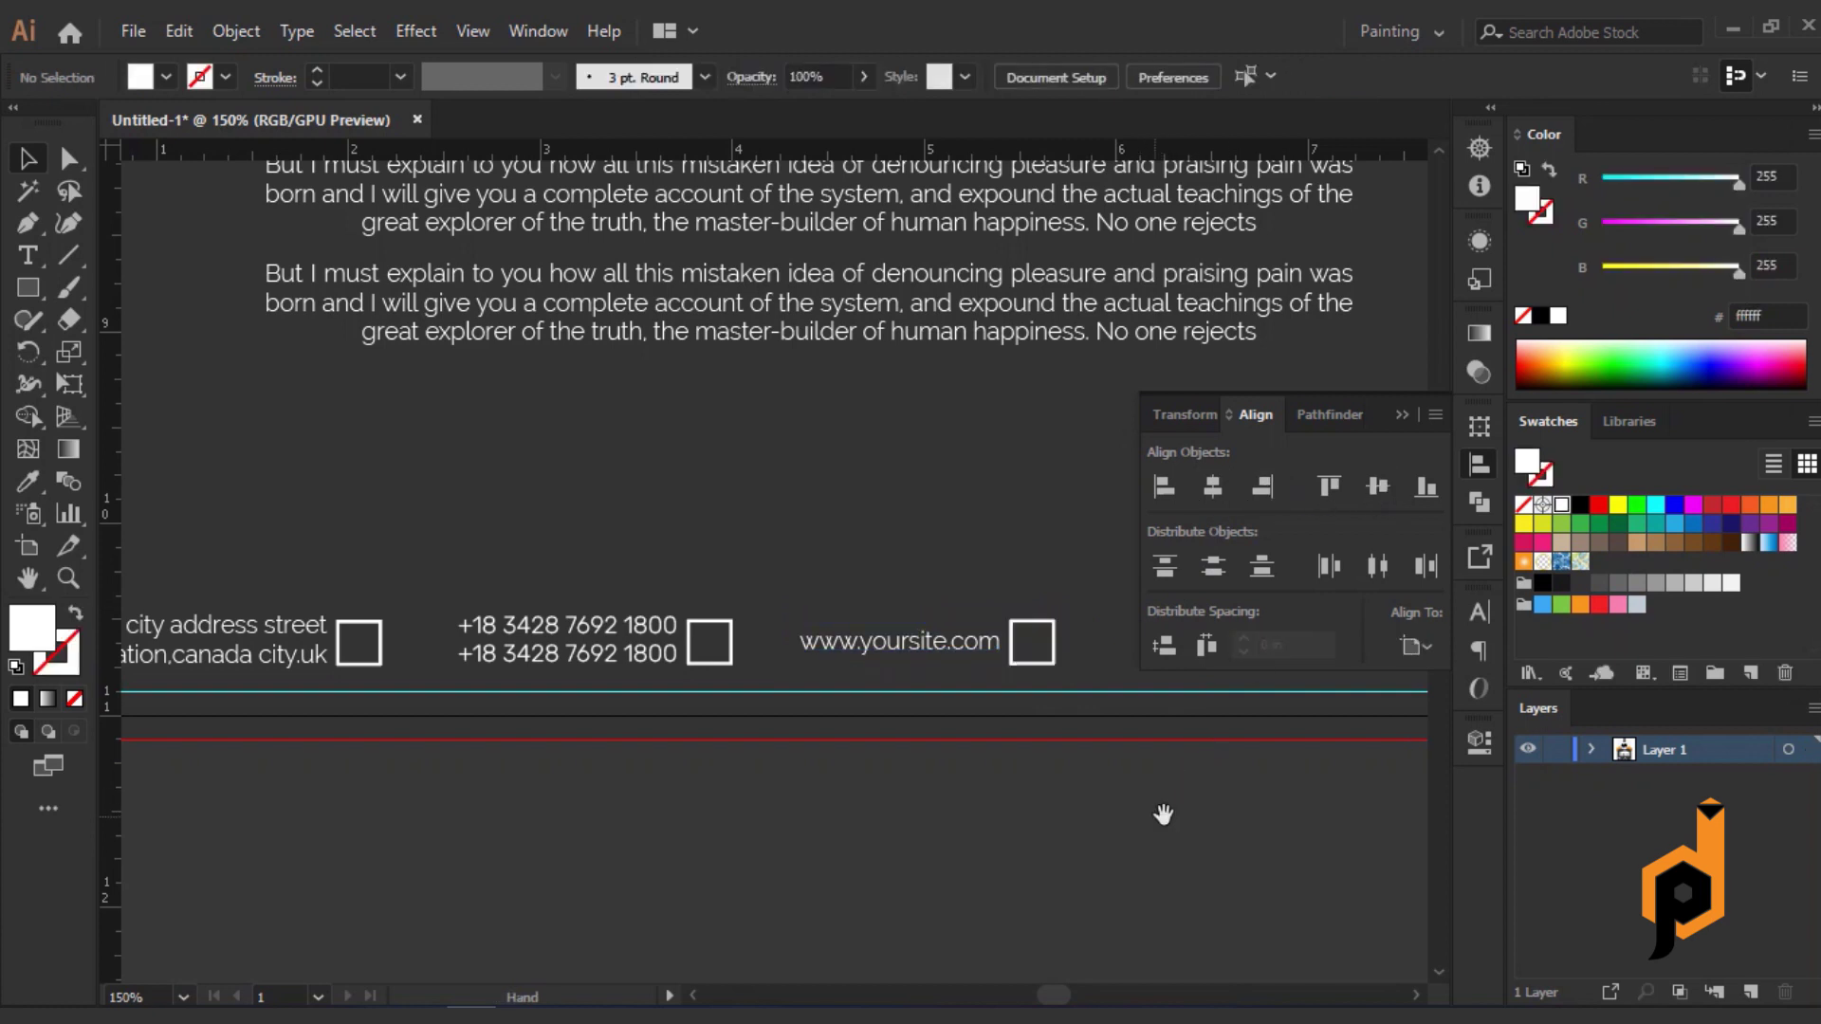
Copy the e-mail line from the Notepad document and return to the flyer.
{"action": "left_click_drag", "start_coordinate": [1172, 797], "coordinate": [702, 806]}
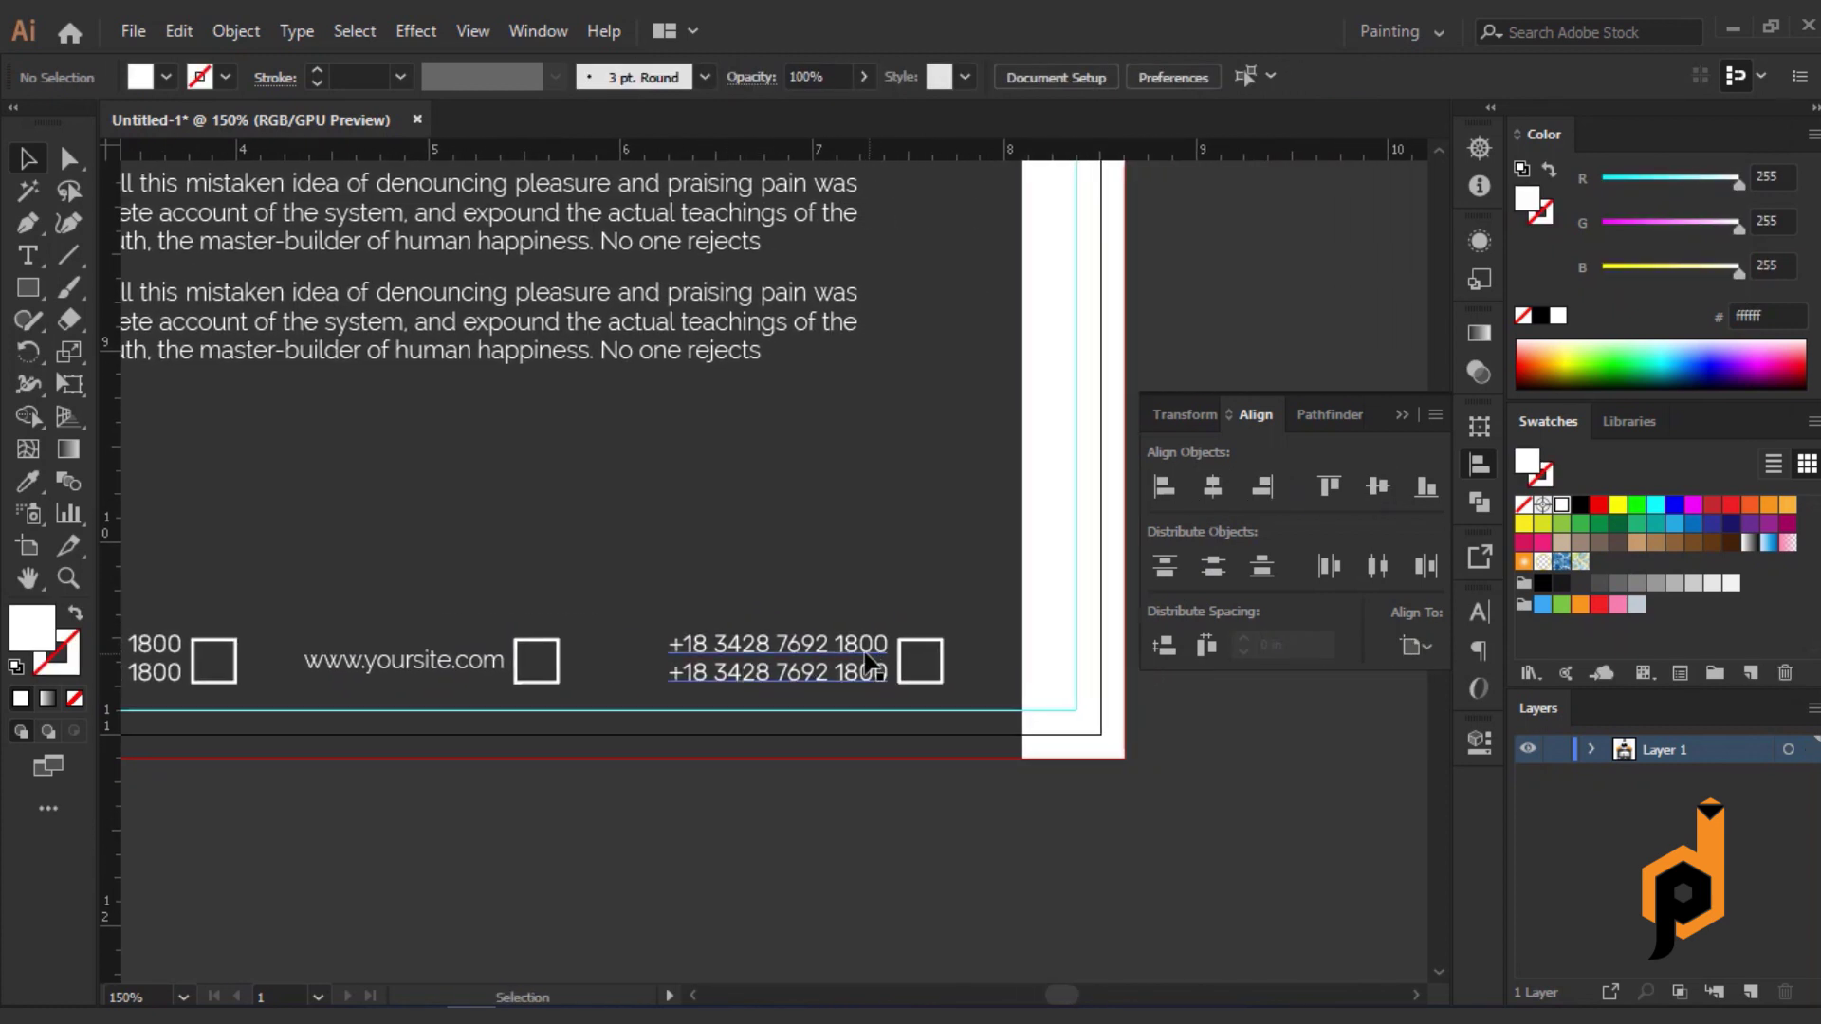
{"action": "key", "text": "alt+Tab"}
{"action": "left_click_drag", "start_coordinate": [1064, 264], "coordinate": [822, 263]}
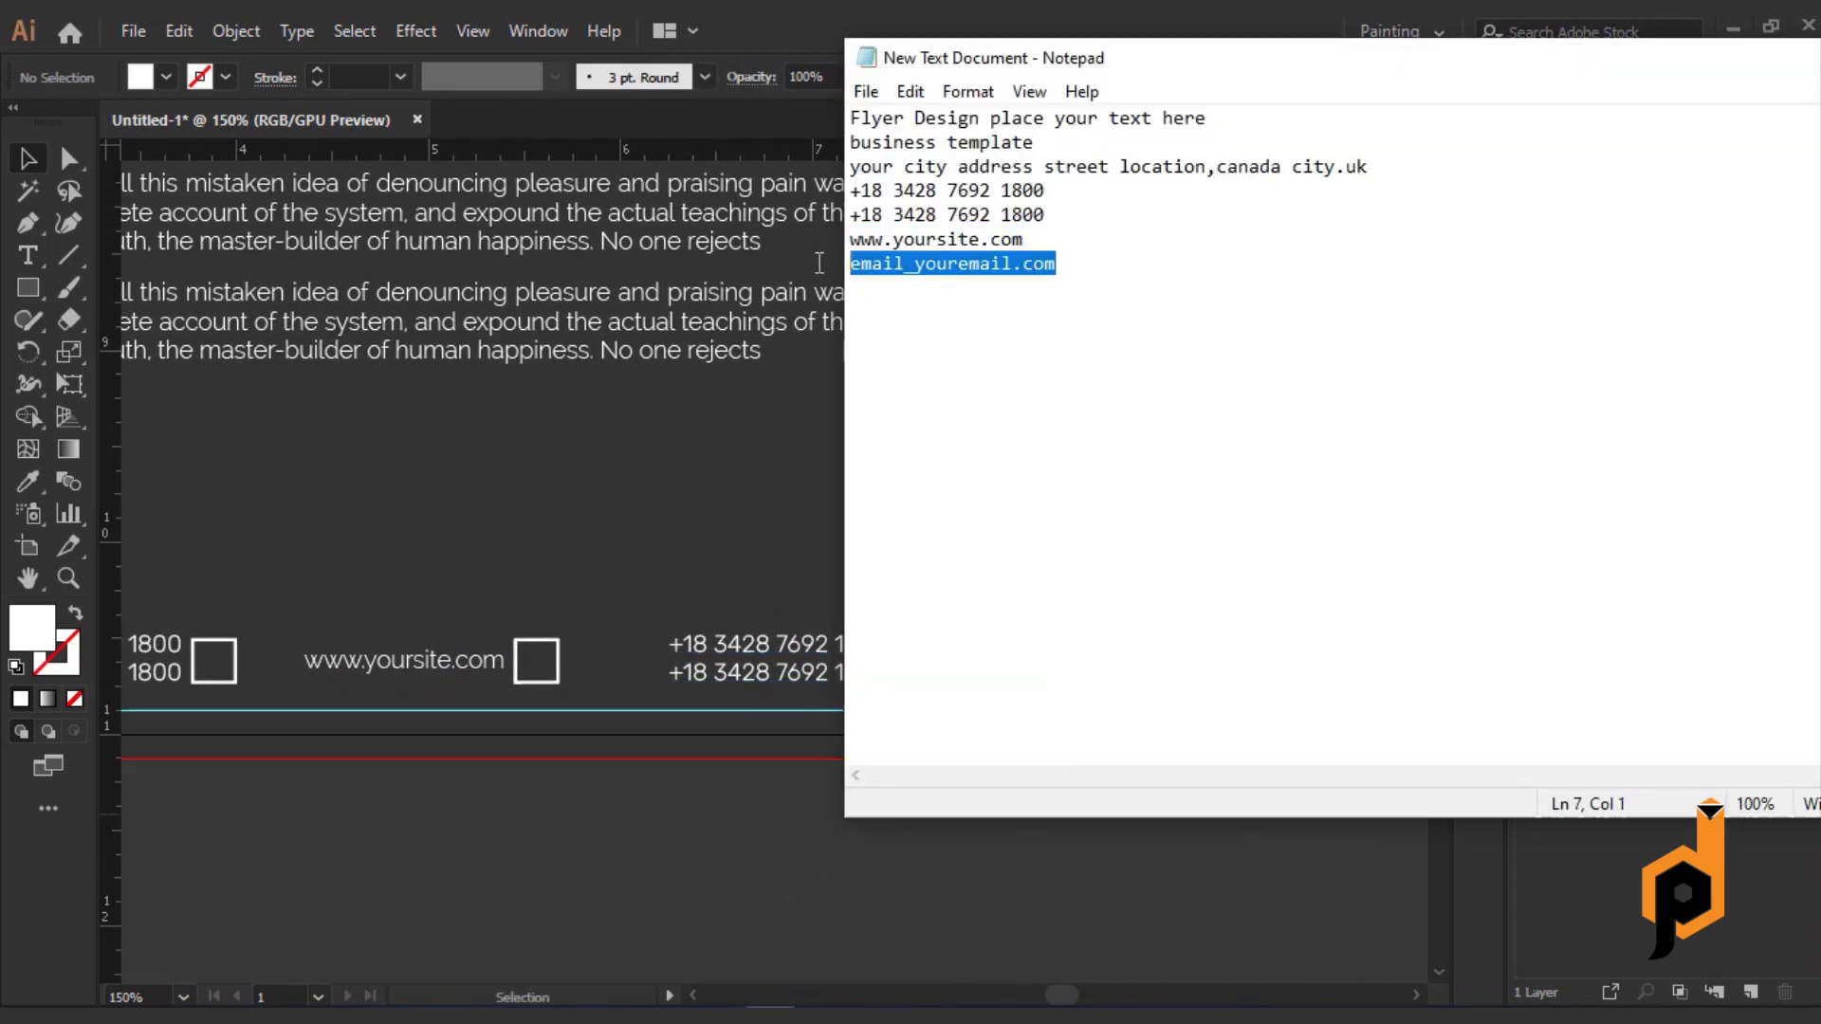
{"action": "right_click", "coordinate": [867, 263]}
{"action": "left_click", "coordinate": [930, 350]}
{"action": "left_click", "coordinate": [759, 29]}
Replace both phone lines of the last footer block with the copied e-mail line.
{"action": "double_click", "coordinate": [762, 647]}
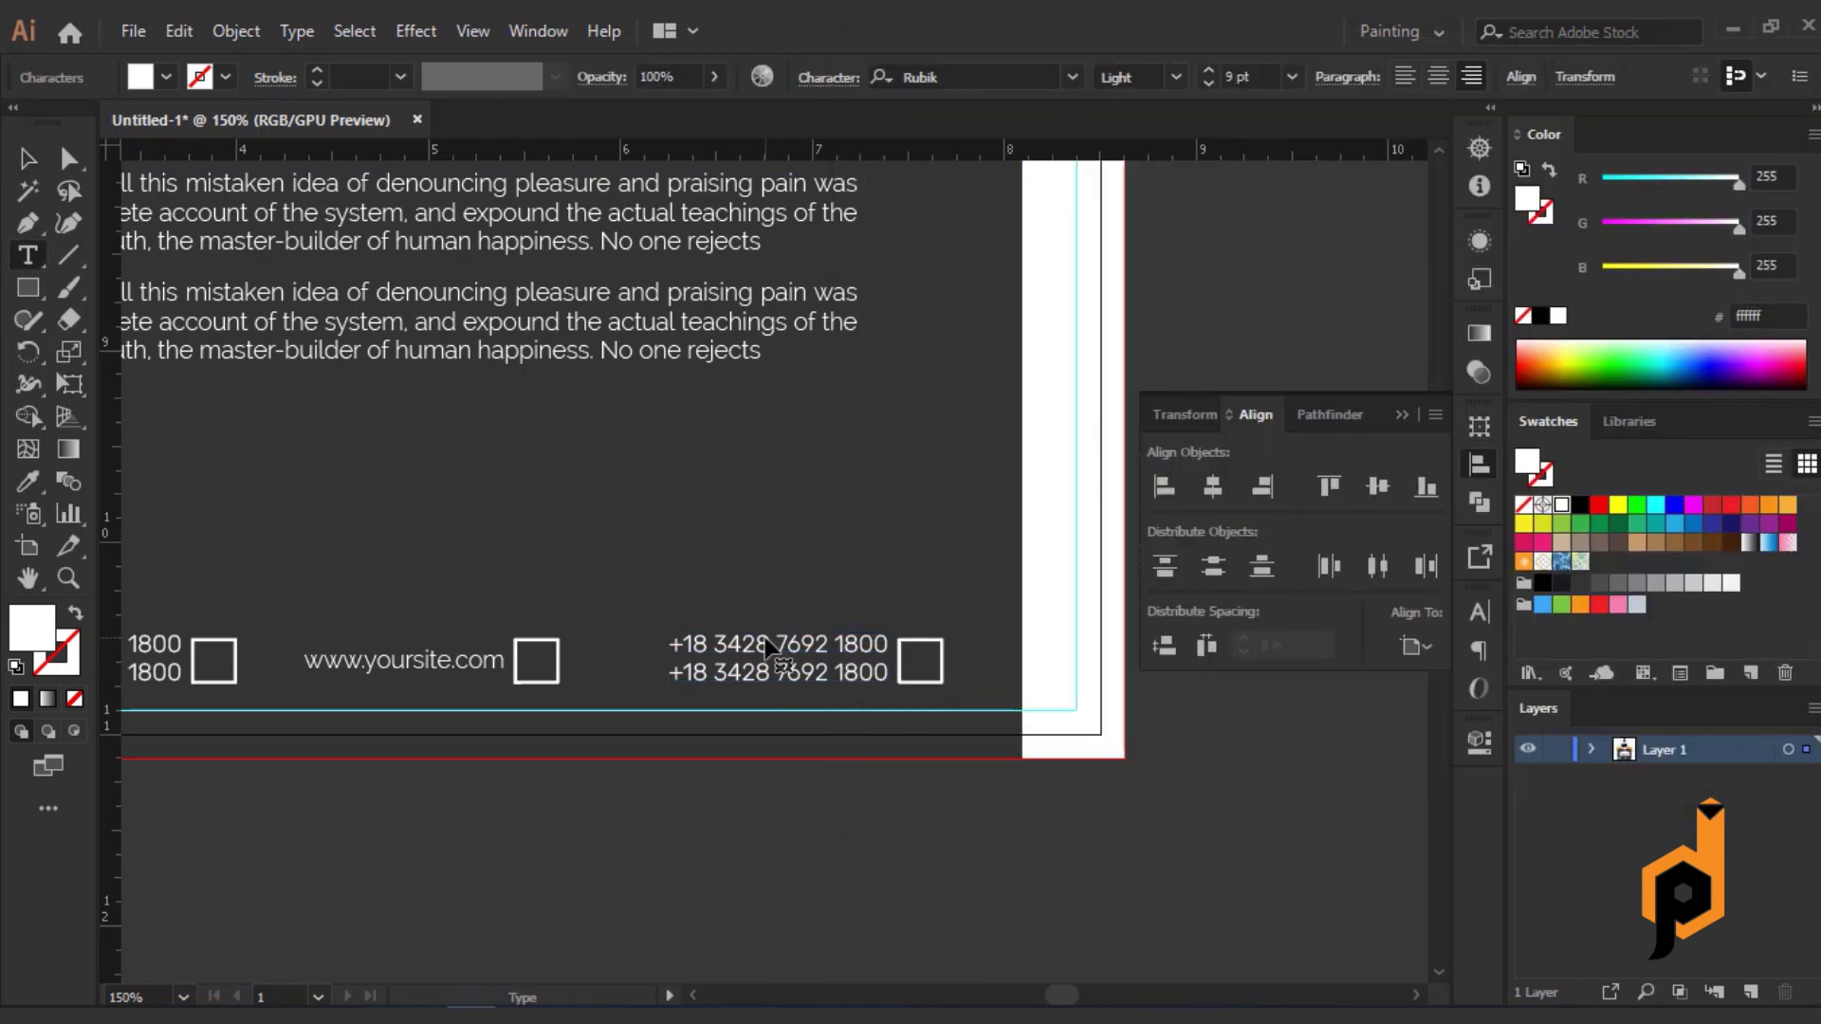
{"action": "key", "text": "ctrl+a"}
{"action": "key", "text": "ctrl+v"}
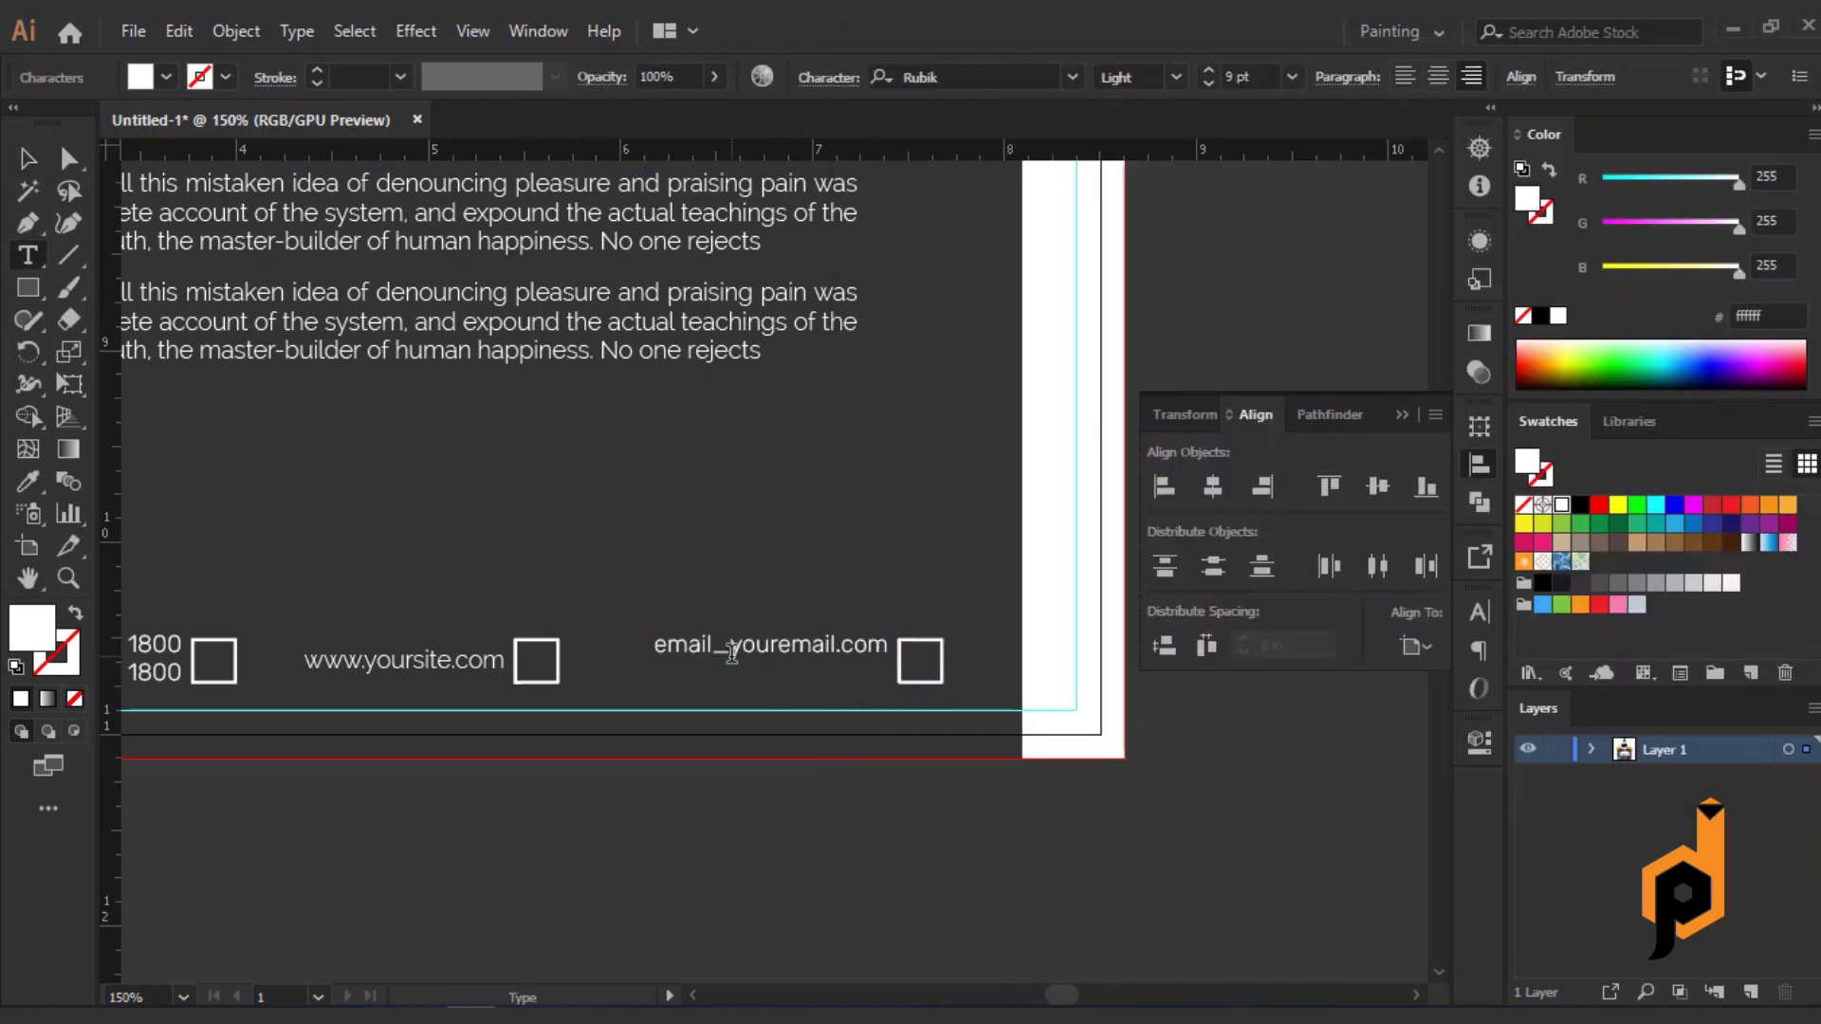
{"action": "left_click", "coordinate": [27, 158]}
Give the e-mail text the Raleway Light style with the Eyedropper, and center it vertically on its square.
{"action": "left_click", "coordinate": [28, 481]}
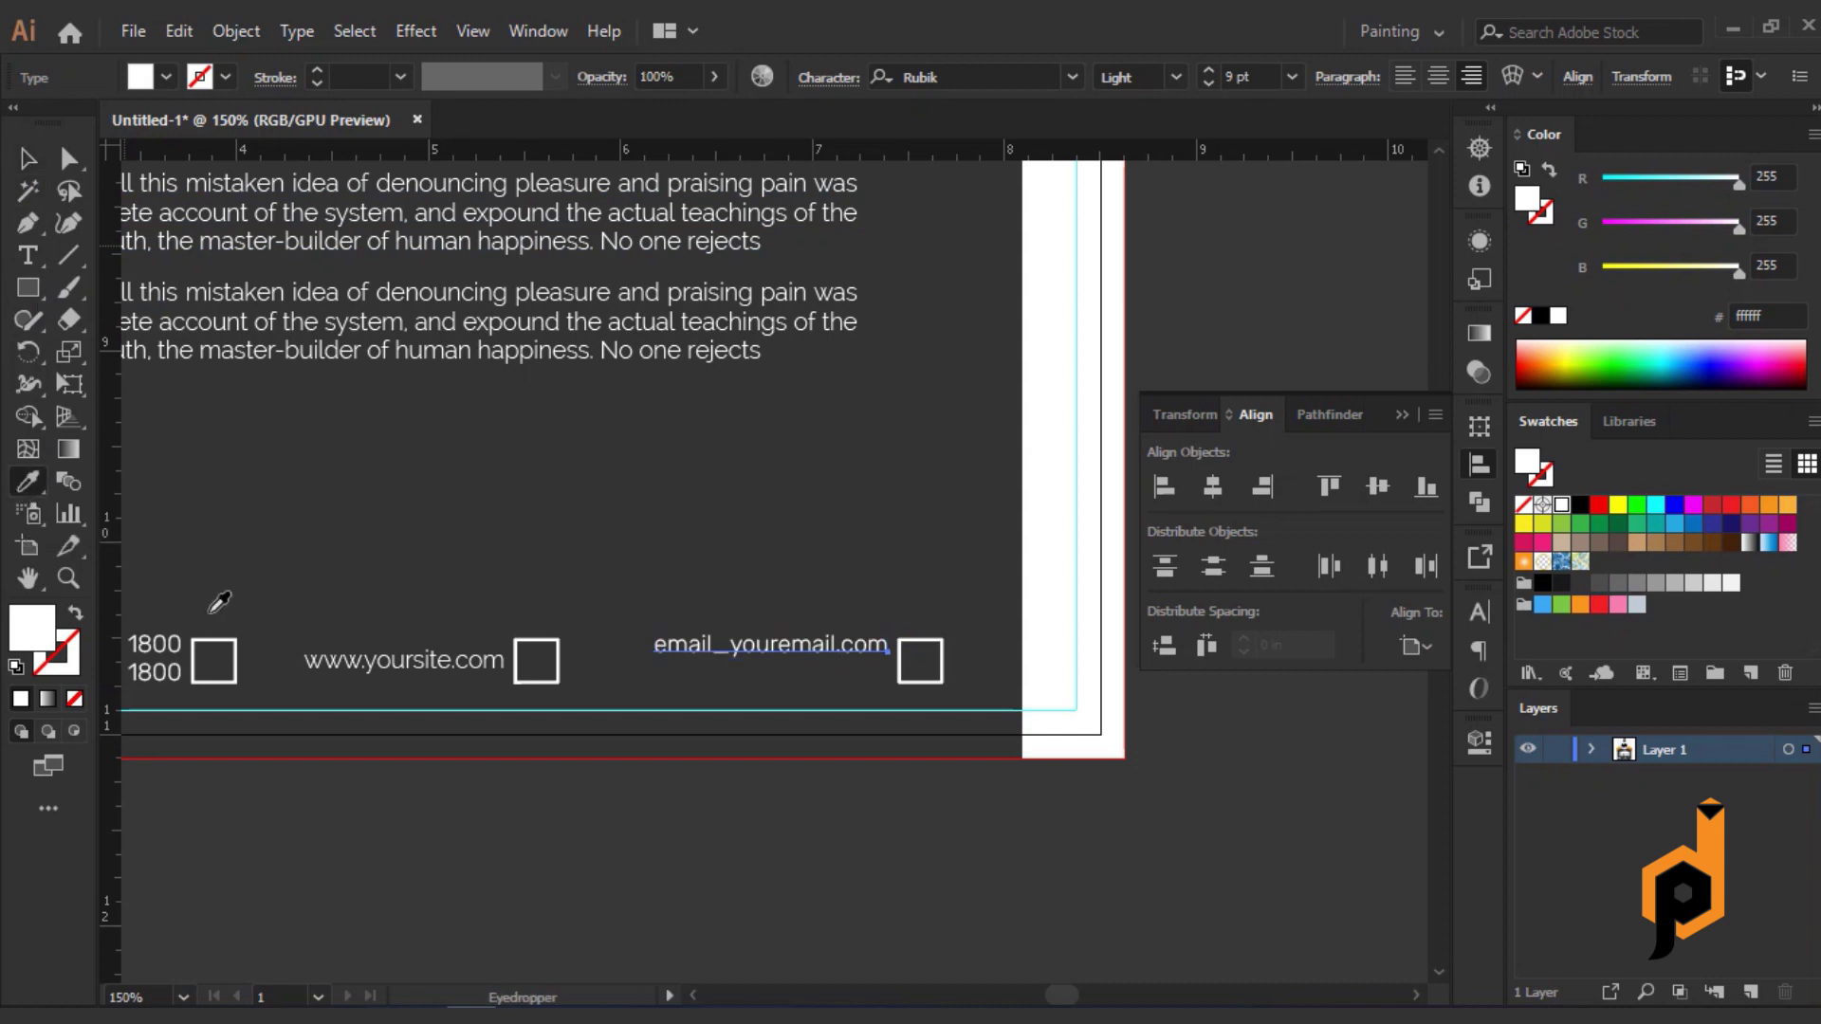
{"action": "key", "text": "v"}
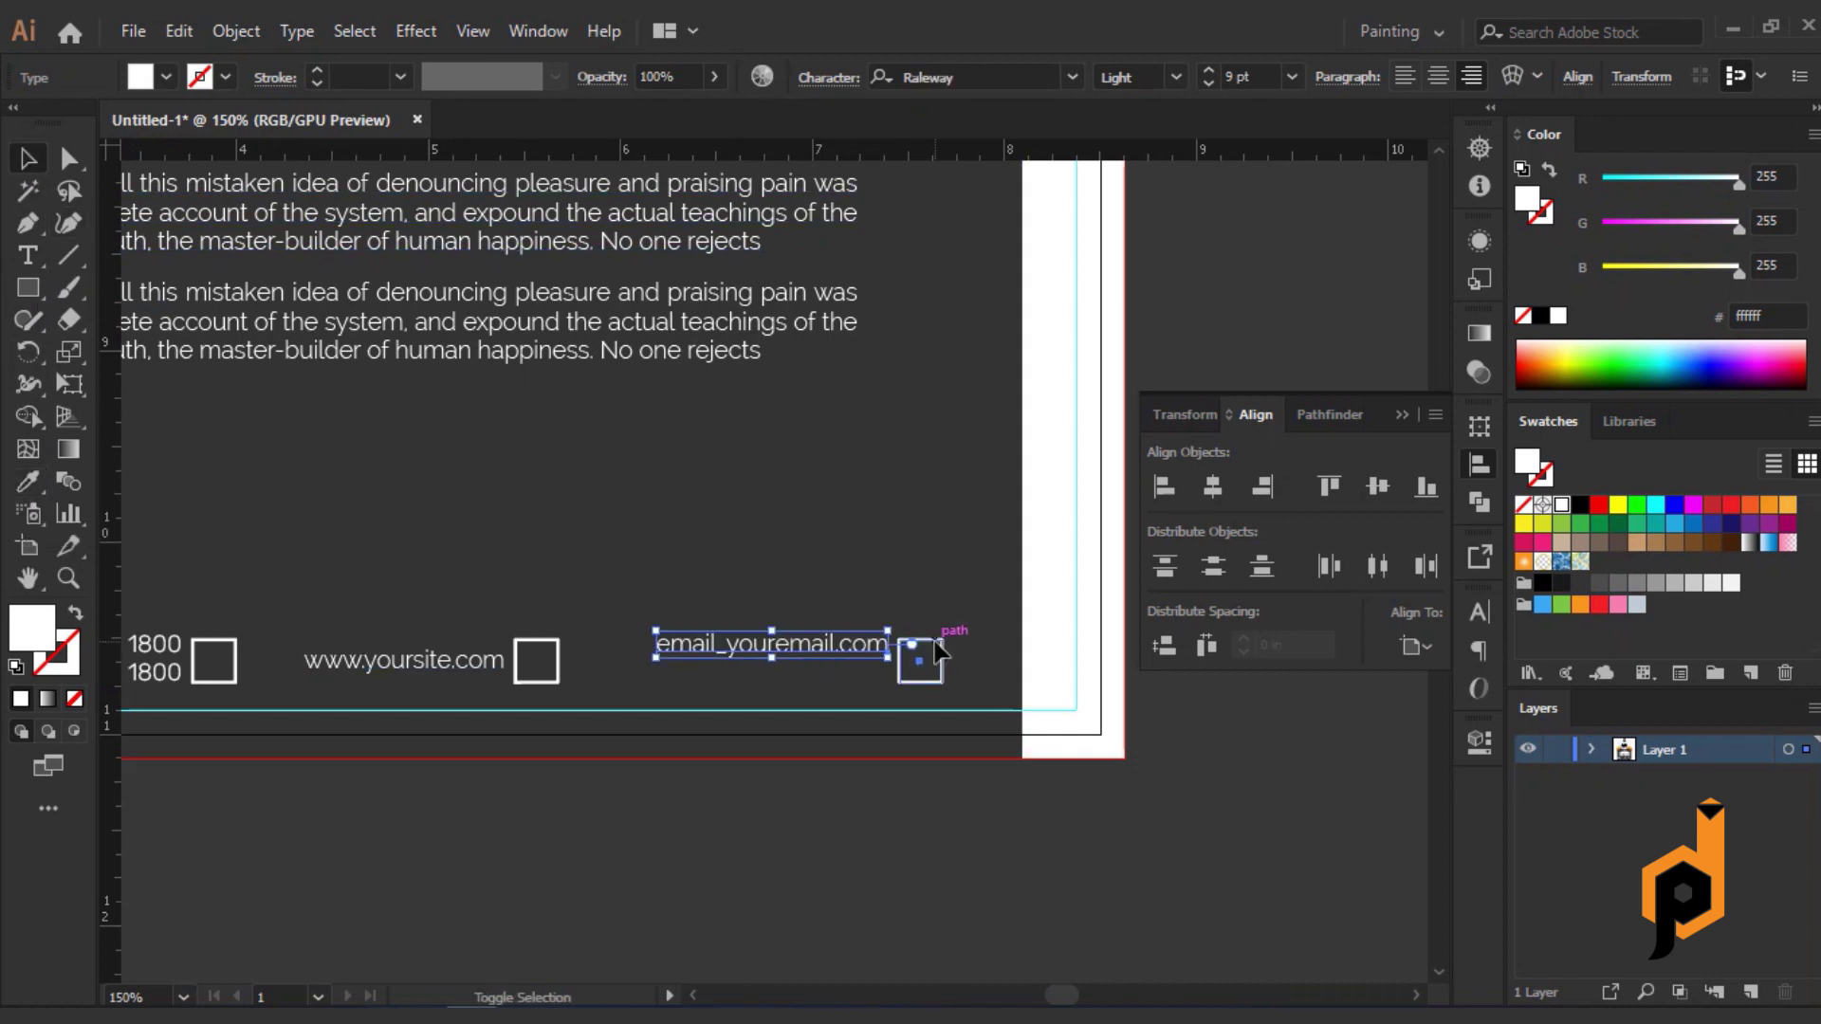
{"action": "left_click", "coordinate": [898, 660], "text": "shift"}
{"action": "left_click", "coordinate": [912, 663]}
{"action": "left_click", "coordinate": [1377, 487]}
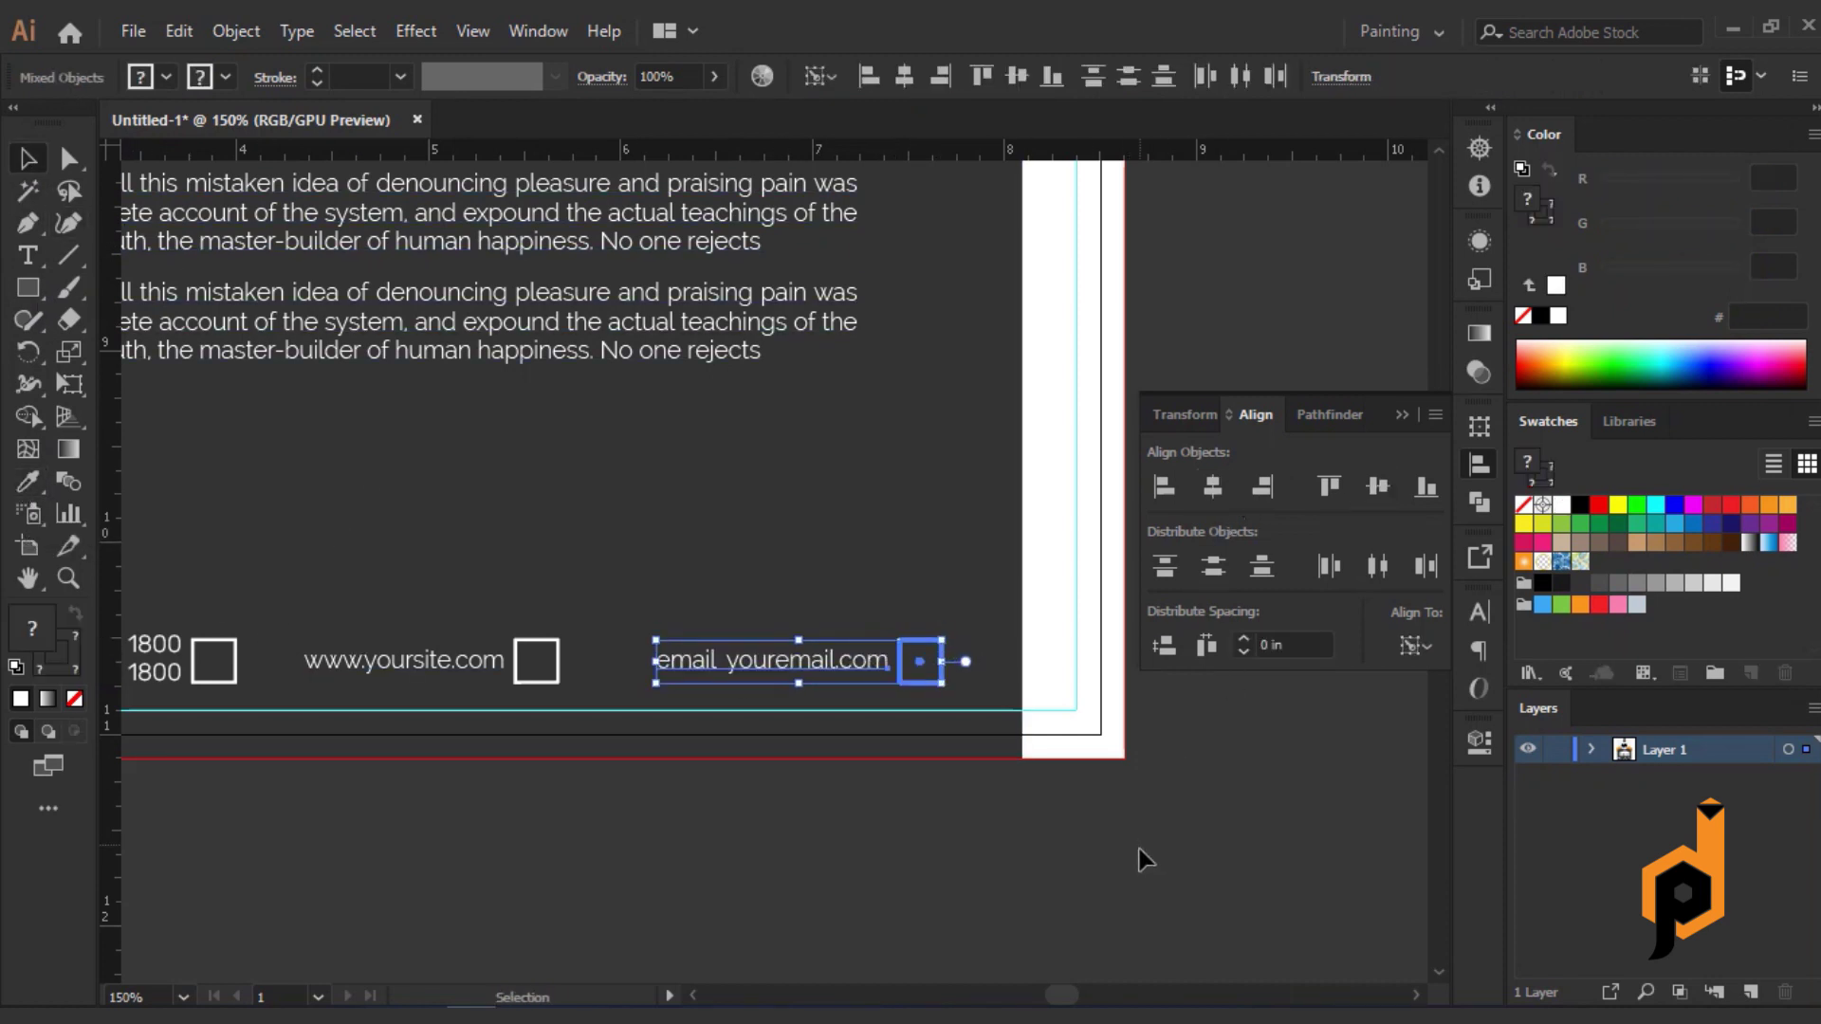
{"action": "left_click", "coordinate": [1145, 861]}
Group the e-mail text with its square and move the group right, close to the dark panel's edge.
{"action": "scroll", "coordinate": [968, 894], "scroll_direction": "down", "scroll_amount": 1}
{"action": "left_click_drag", "start_coordinate": [862, 940], "coordinate": [976, 925]}
{"action": "left_click", "coordinate": [989, 721]}
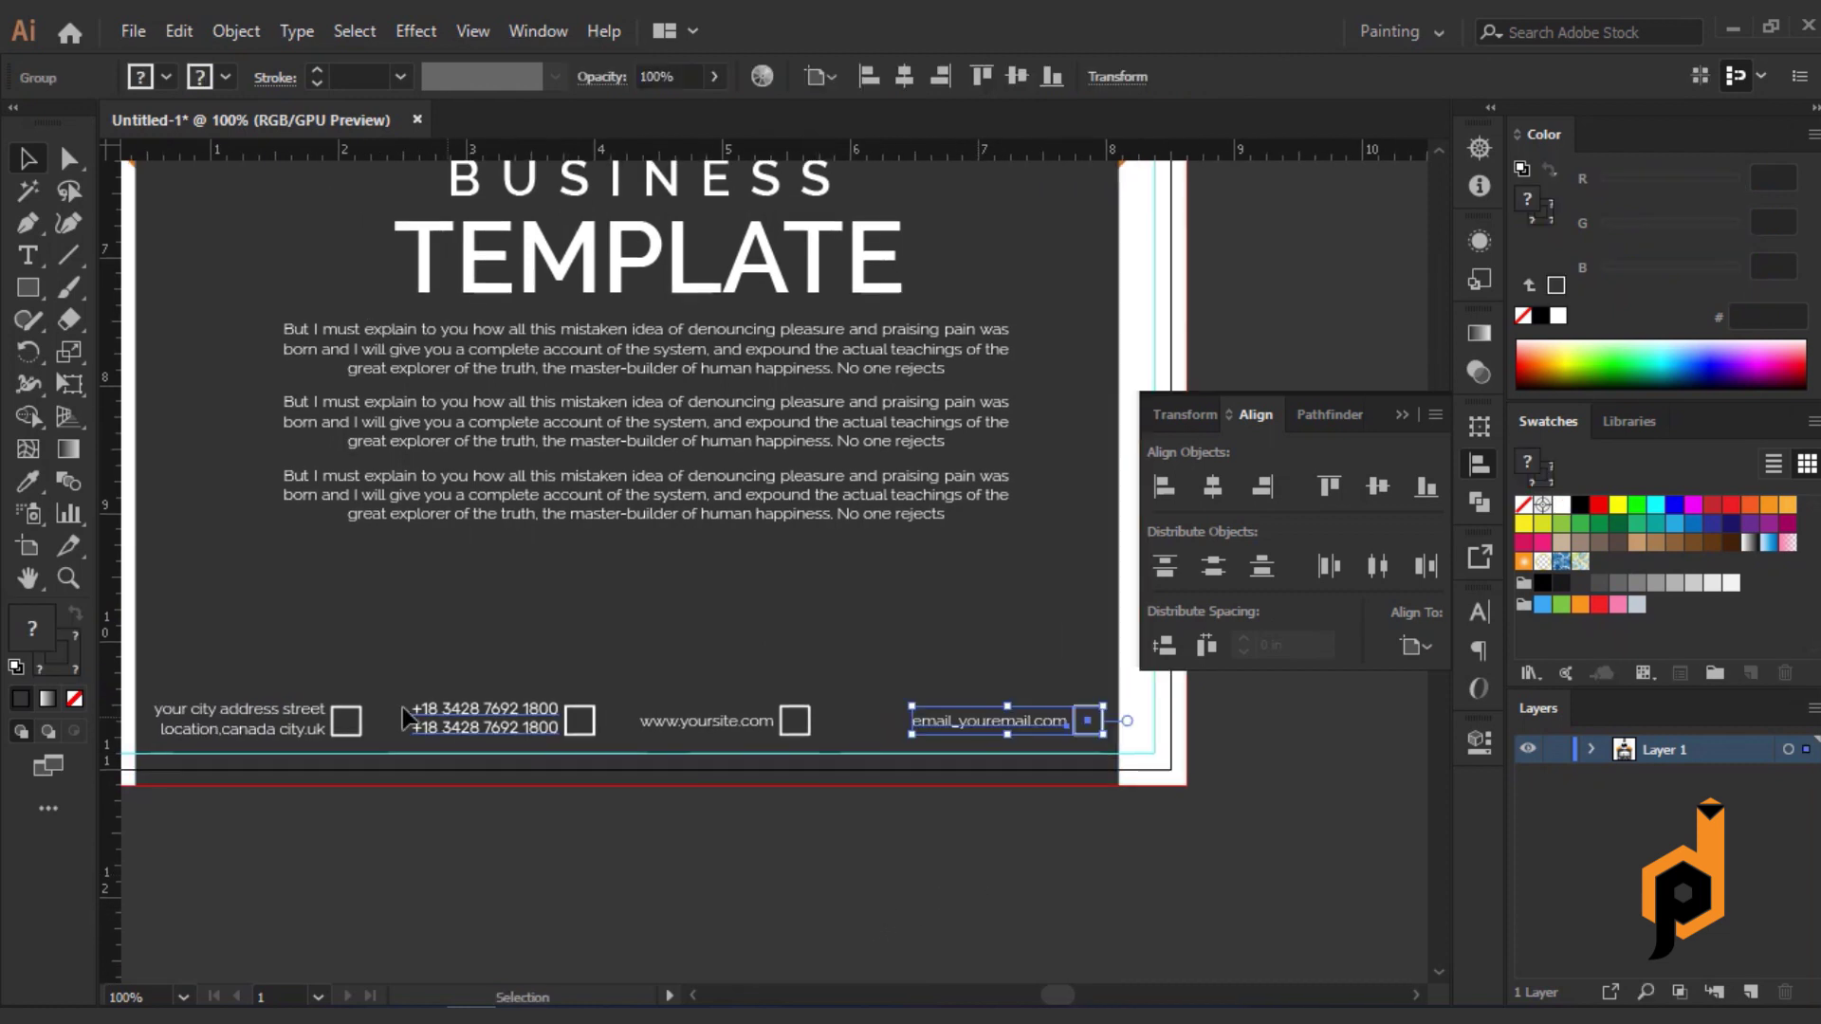
Distribute the four footer contact groups with equal horizontal spacing, aligning to the selection.
{"action": "left_click", "coordinate": [996, 748]}
{"action": "left_click", "coordinate": [1424, 646]}
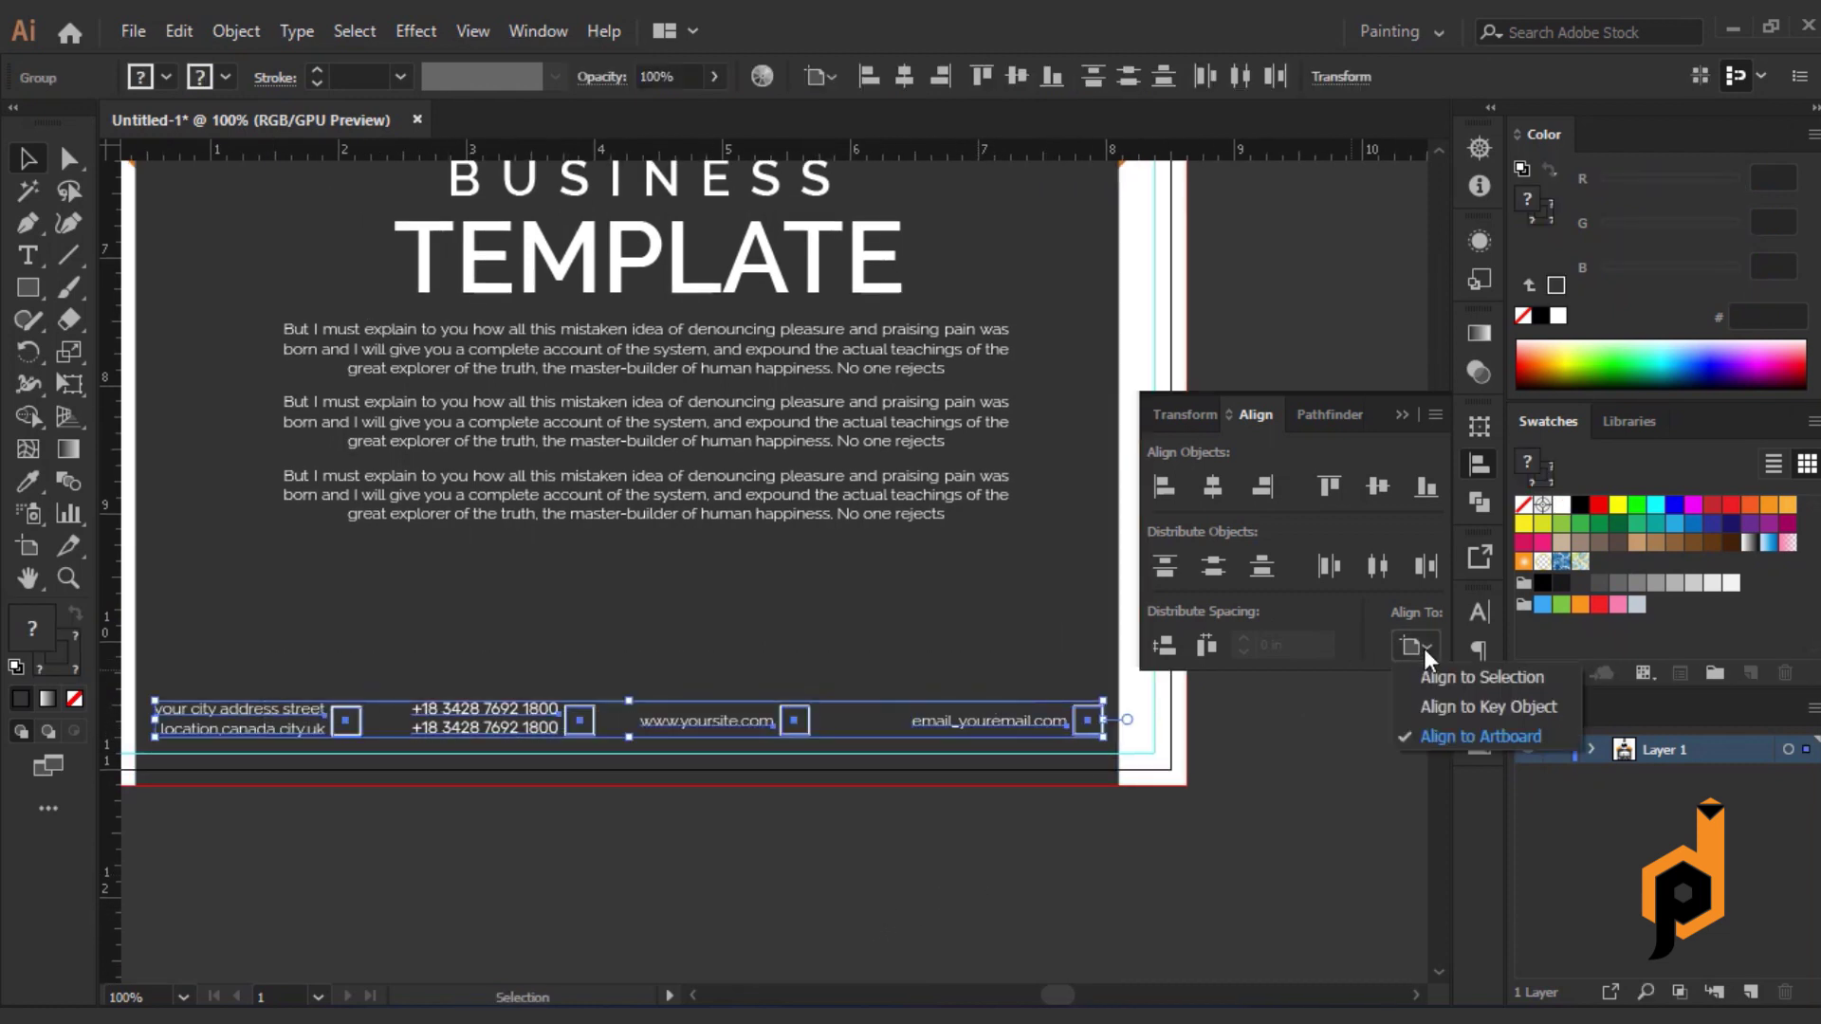
{"action": "left_click", "coordinate": [1546, 784]}
{"action": "left_click", "coordinate": [1206, 649]}
{"action": "left_click", "coordinate": [1271, 820]}
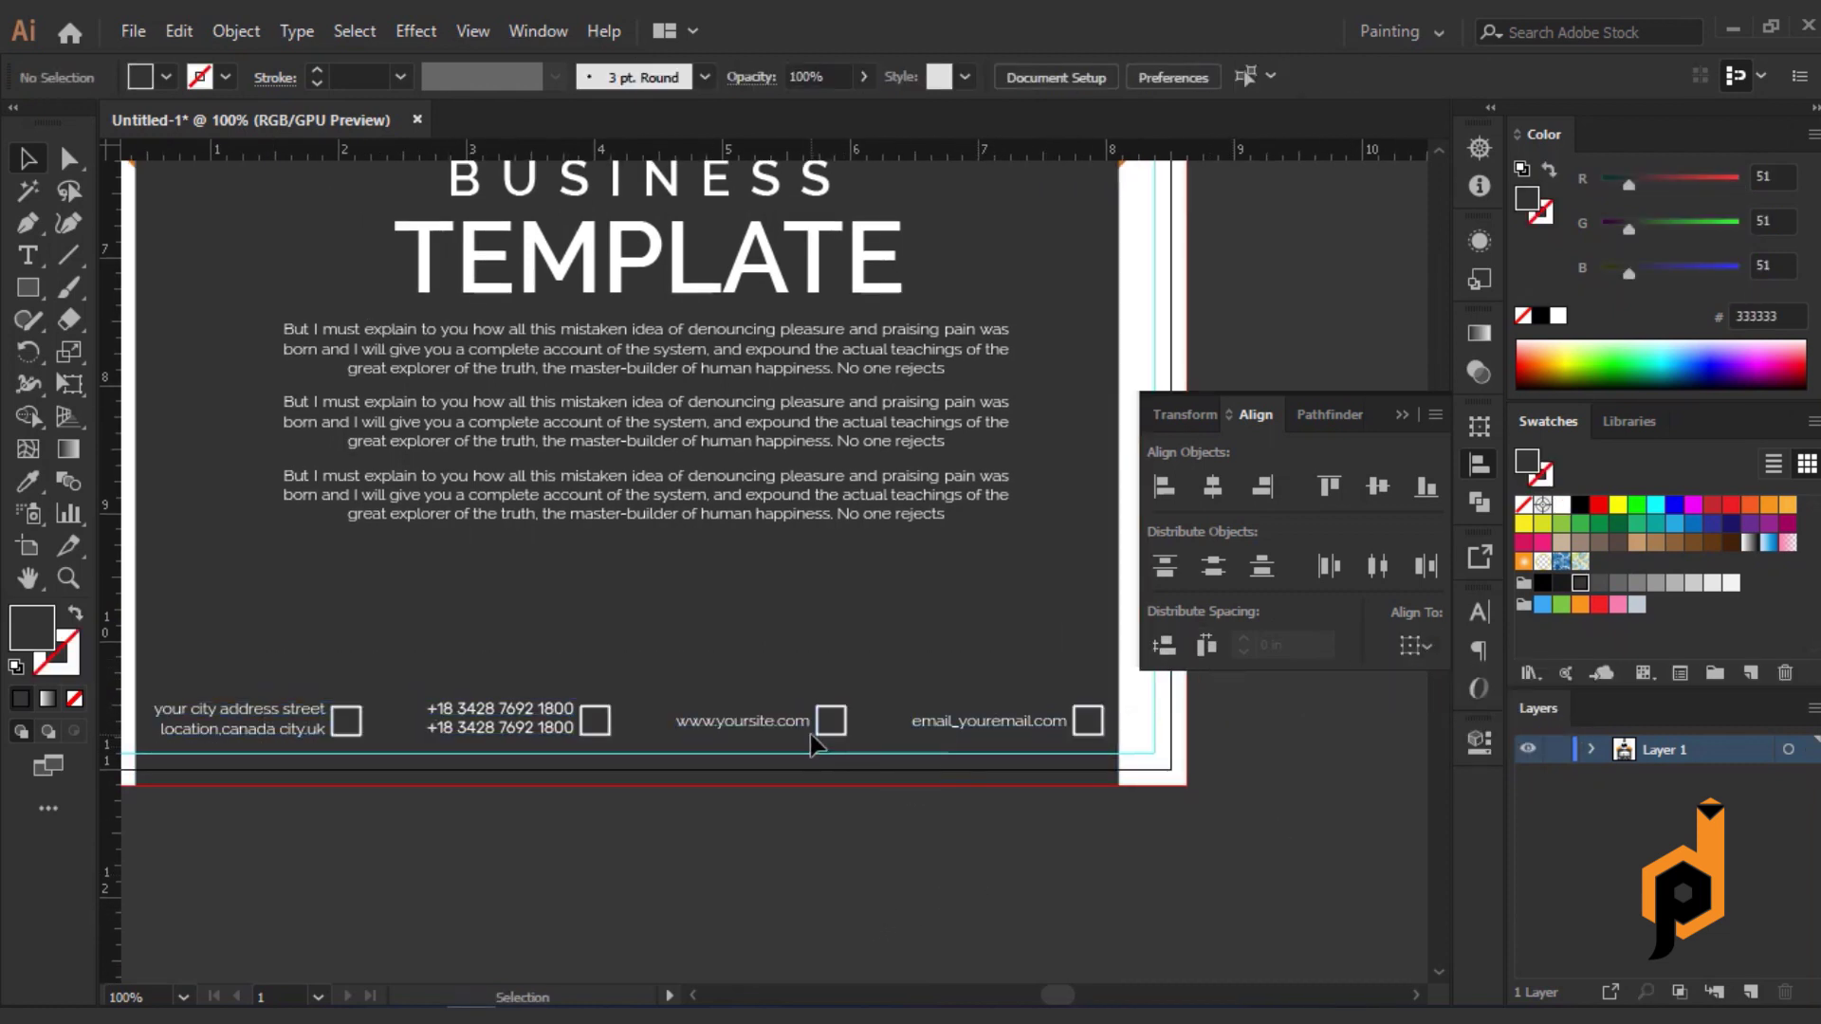
Open Icons Tempelet.ai and bring its outlined phone handset icon onto the square beside the flyer's phone numbers.
{"action": "left_click", "coordinate": [134, 30]}
{"action": "left_click", "coordinate": [167, 89]}
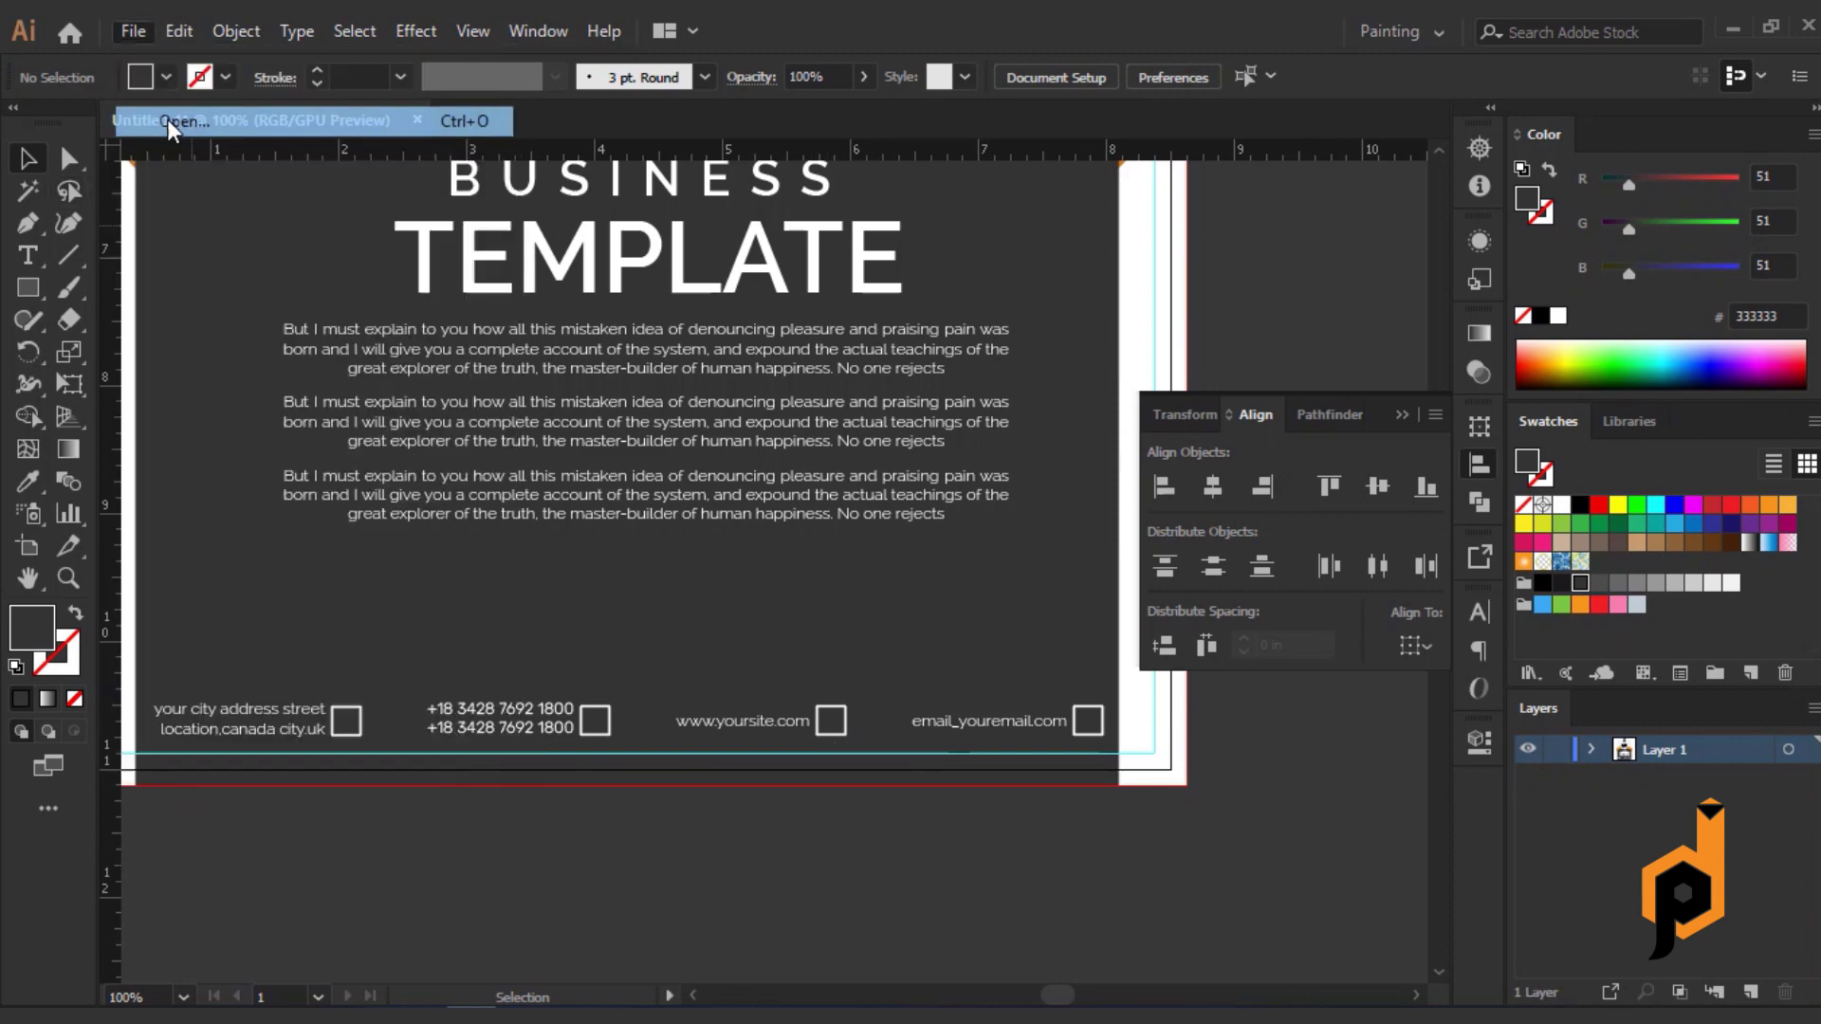
{"action": "left_click", "coordinate": [687, 606]}
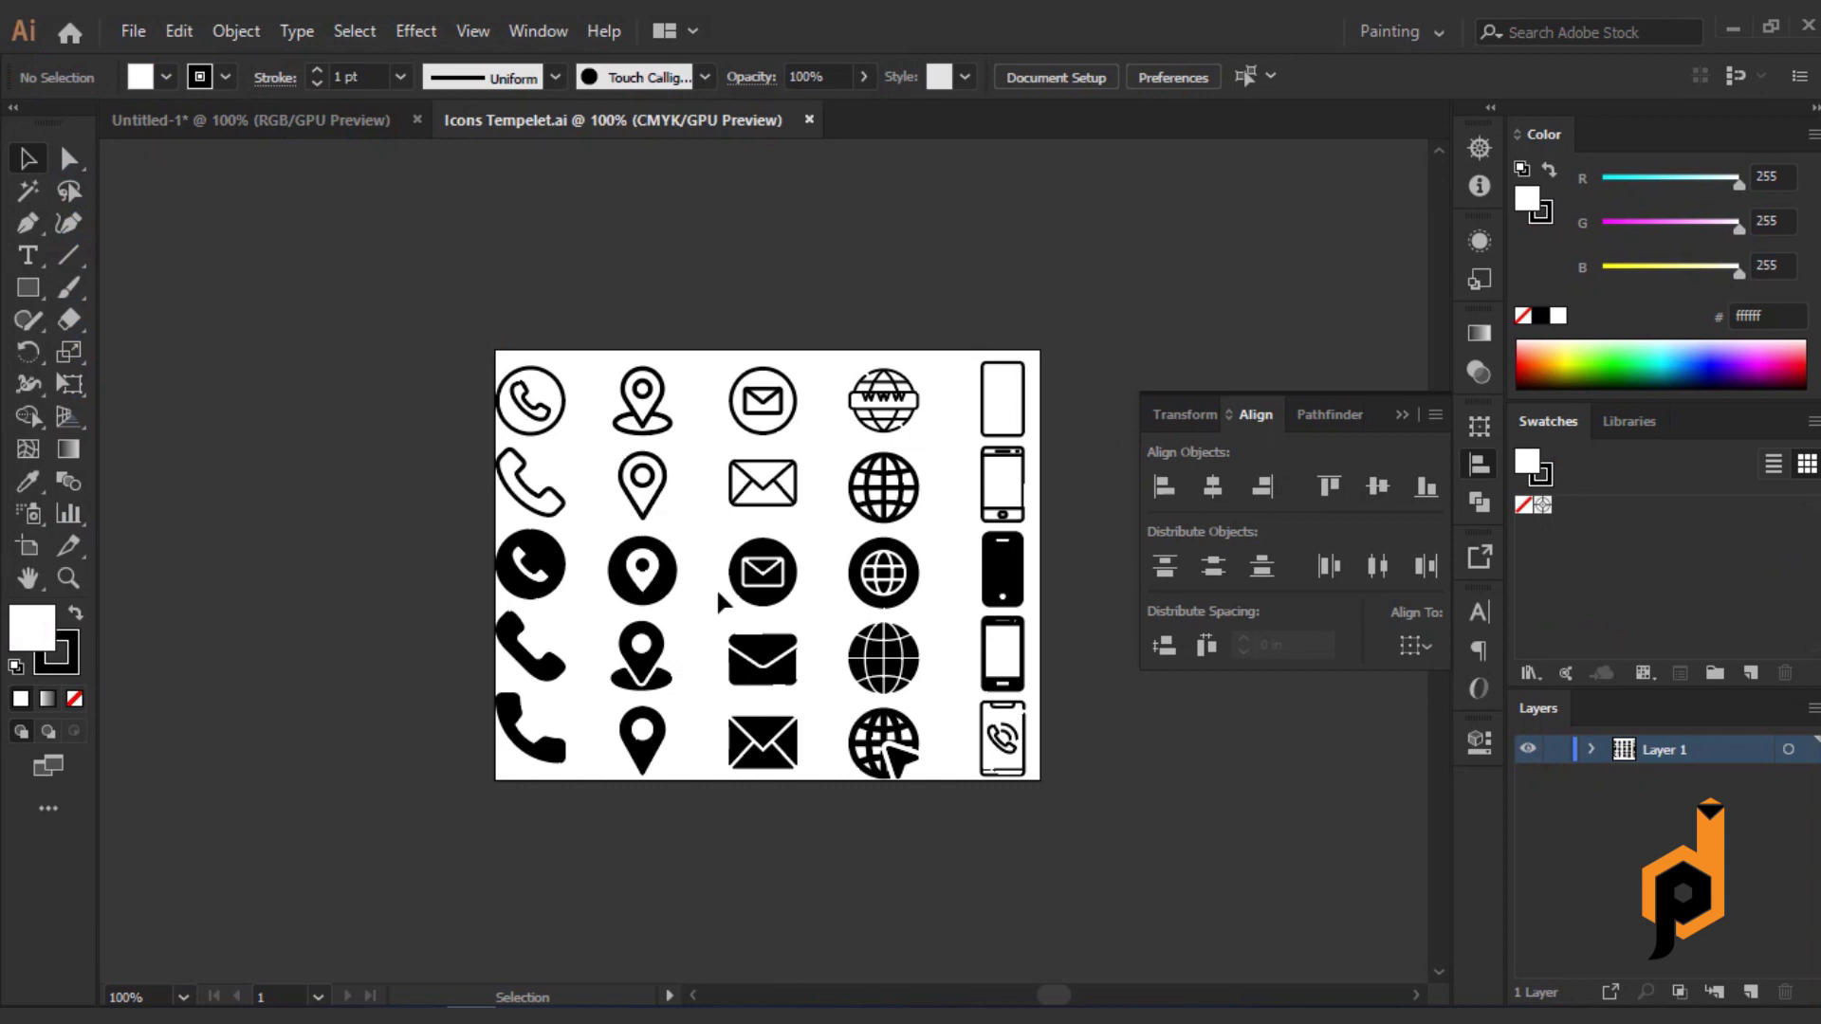
{"action": "left_click", "coordinate": [547, 503]}
{"action": "left_click_drag", "start_coordinate": [548, 502], "coordinate": [256, 161]}
{"action": "left_click_drag", "start_coordinate": [559, 725], "coordinate": [562, 730]}
Fill the phone icon white and scale it down to fit inside its square.
{"action": "key", "text": "ctrl+plus"}
{"action": "key", "text": "ctrl+plus"}
{"action": "key", "text": "ctrl+plus"}
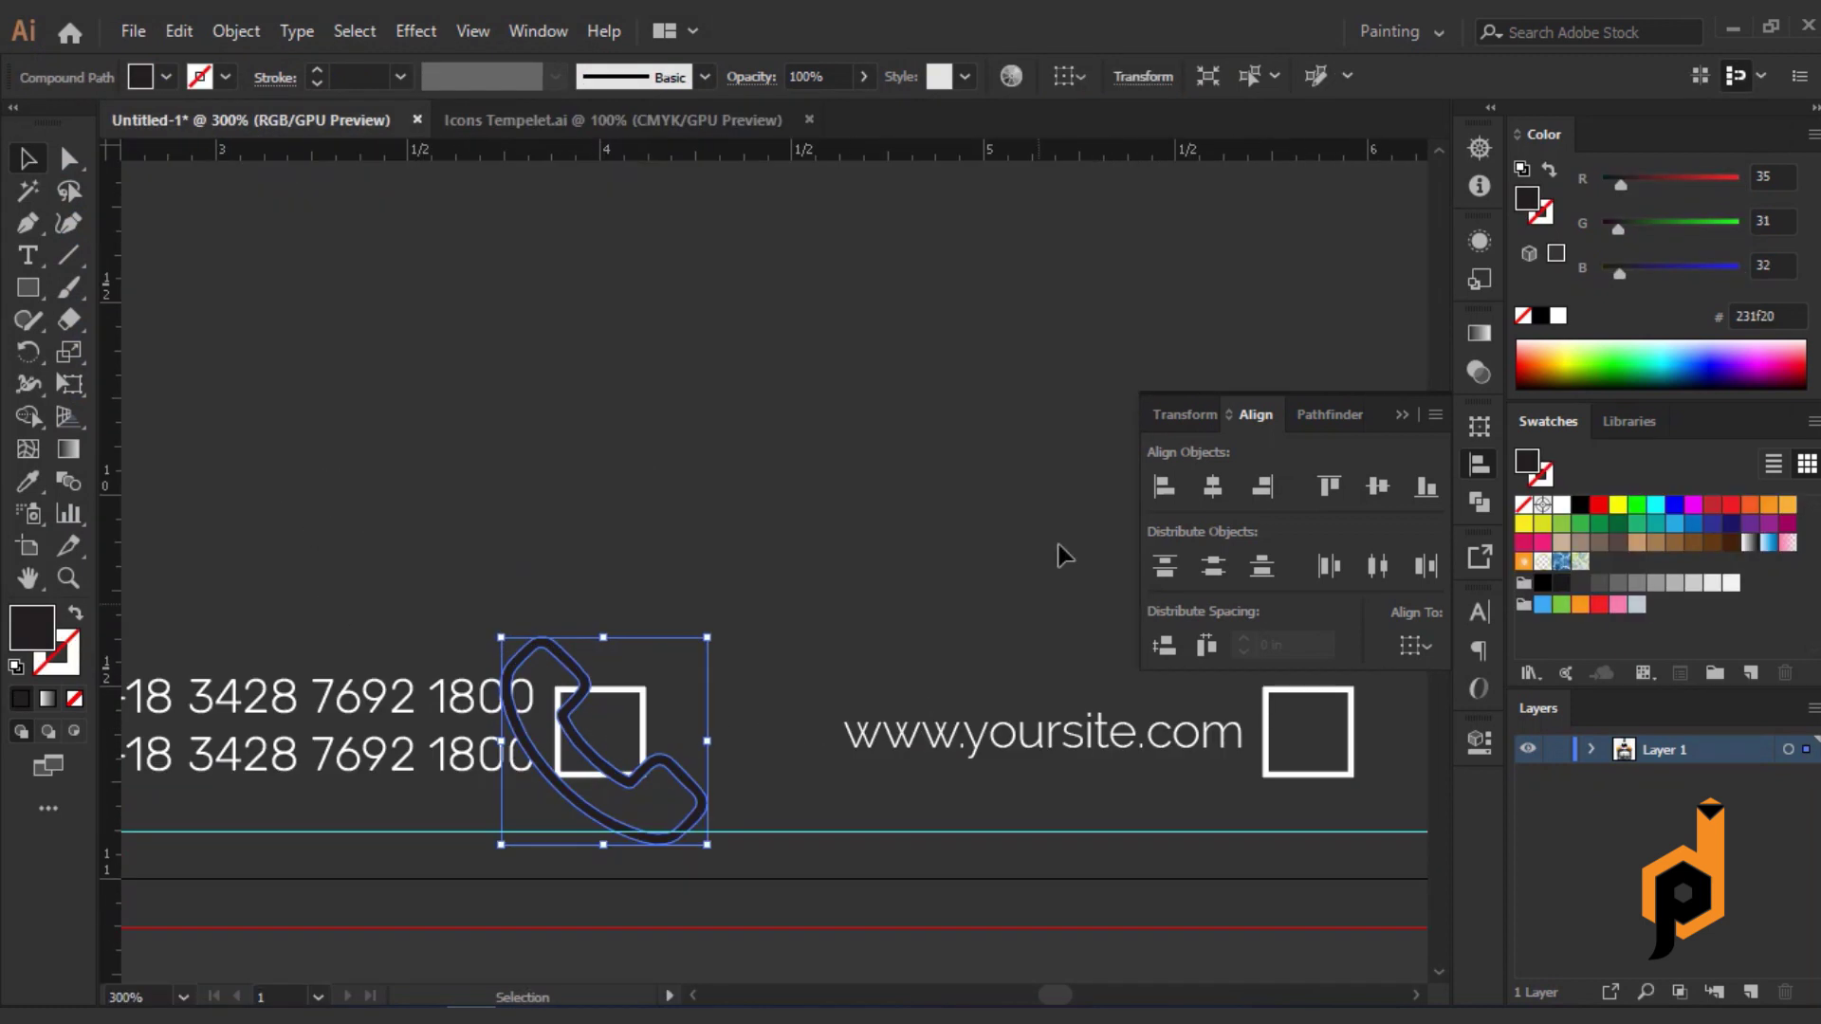
{"action": "left_click", "coordinate": [58, 124]}
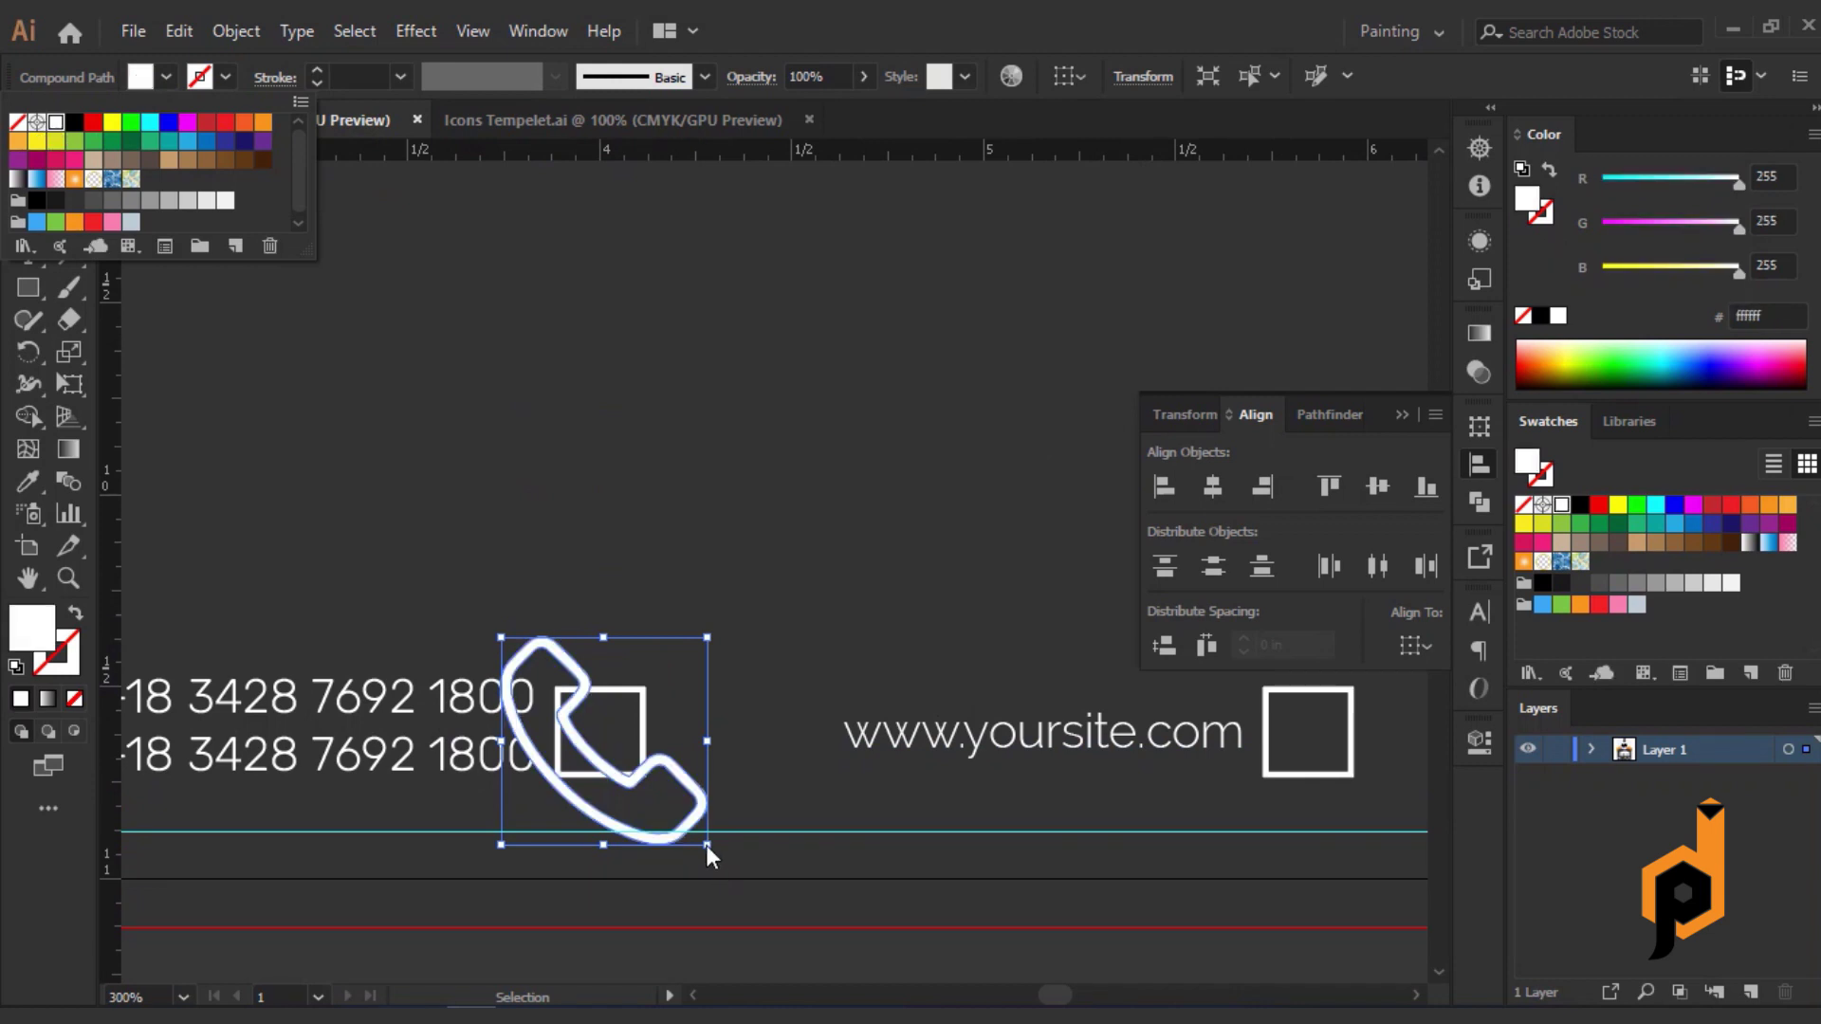
{"action": "left_click", "coordinate": [661, 795]}
{"action": "left_click_drag", "start_coordinate": [708, 845], "coordinate": [664, 811]}
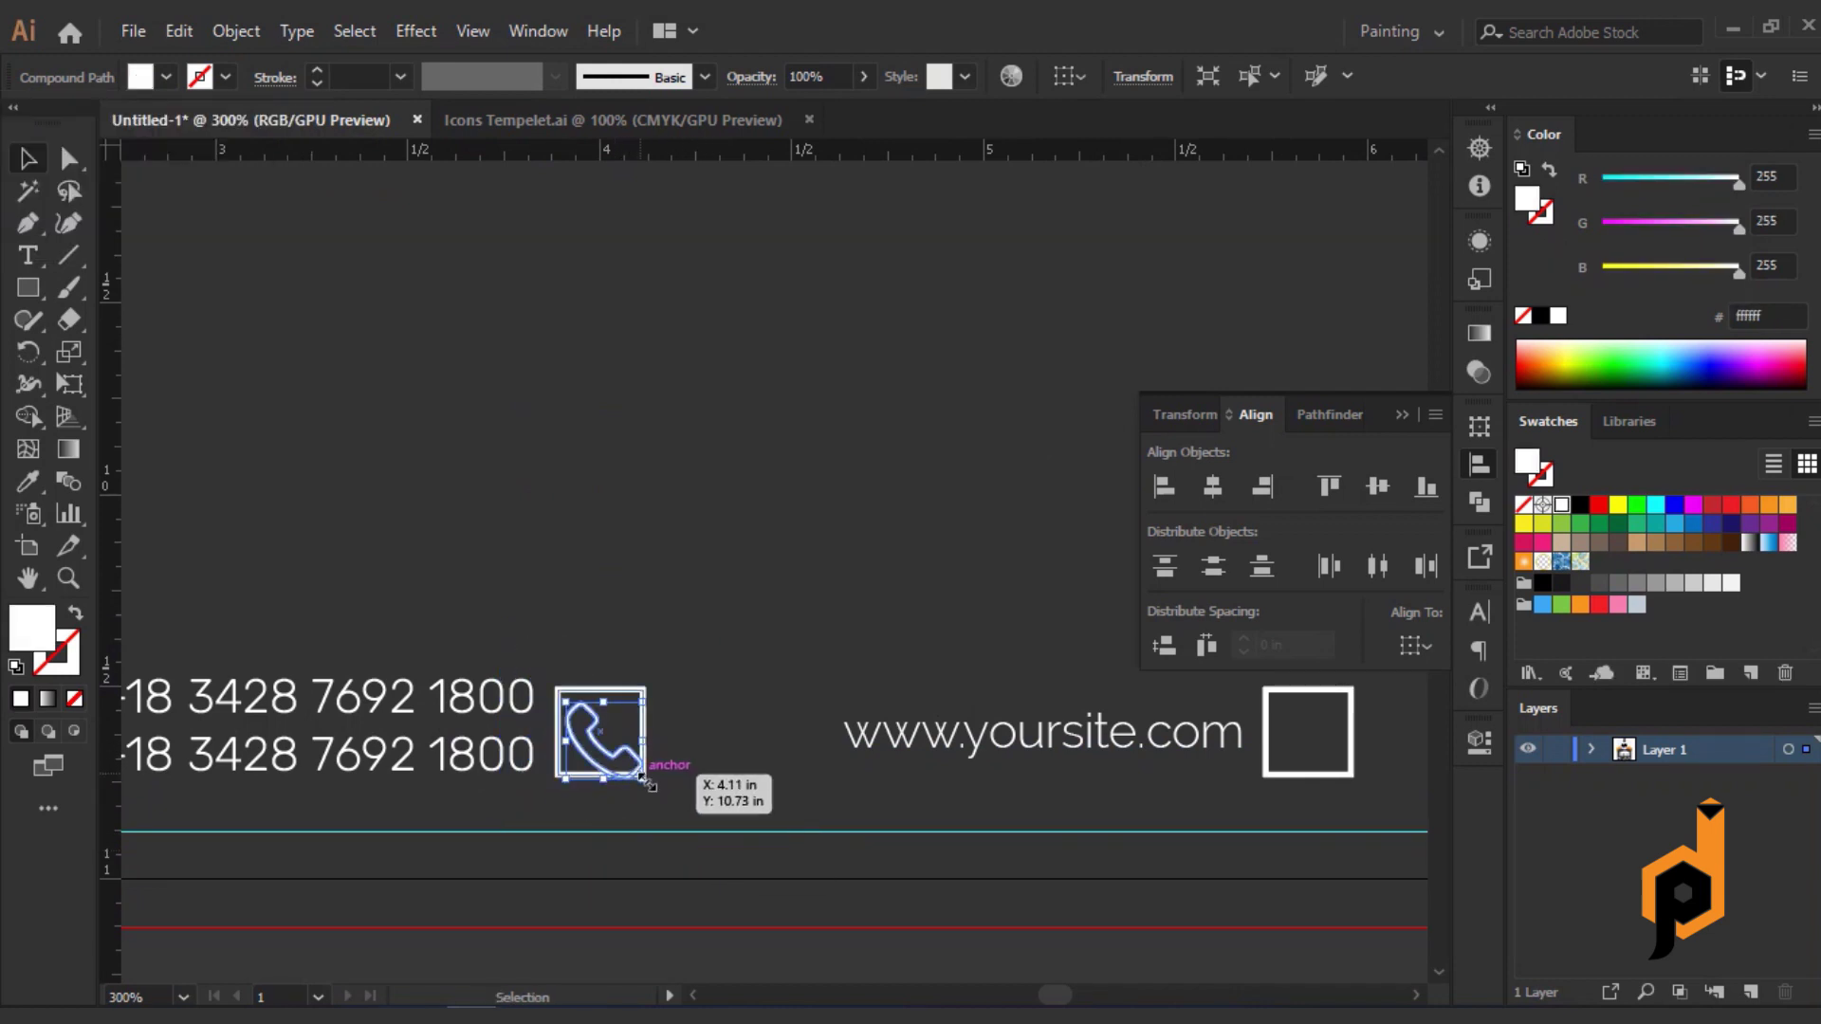
{"action": "left_click_drag", "start_coordinate": [643, 779], "coordinate": [677, 794]}
Ungroup the phone block and center the handset icon on its square horizontally and vertically.
{"action": "scroll", "coordinate": [602, 752], "scroll_direction": "up", "scroll_amount": 2}
{"action": "left_click", "coordinate": [630, 709]}
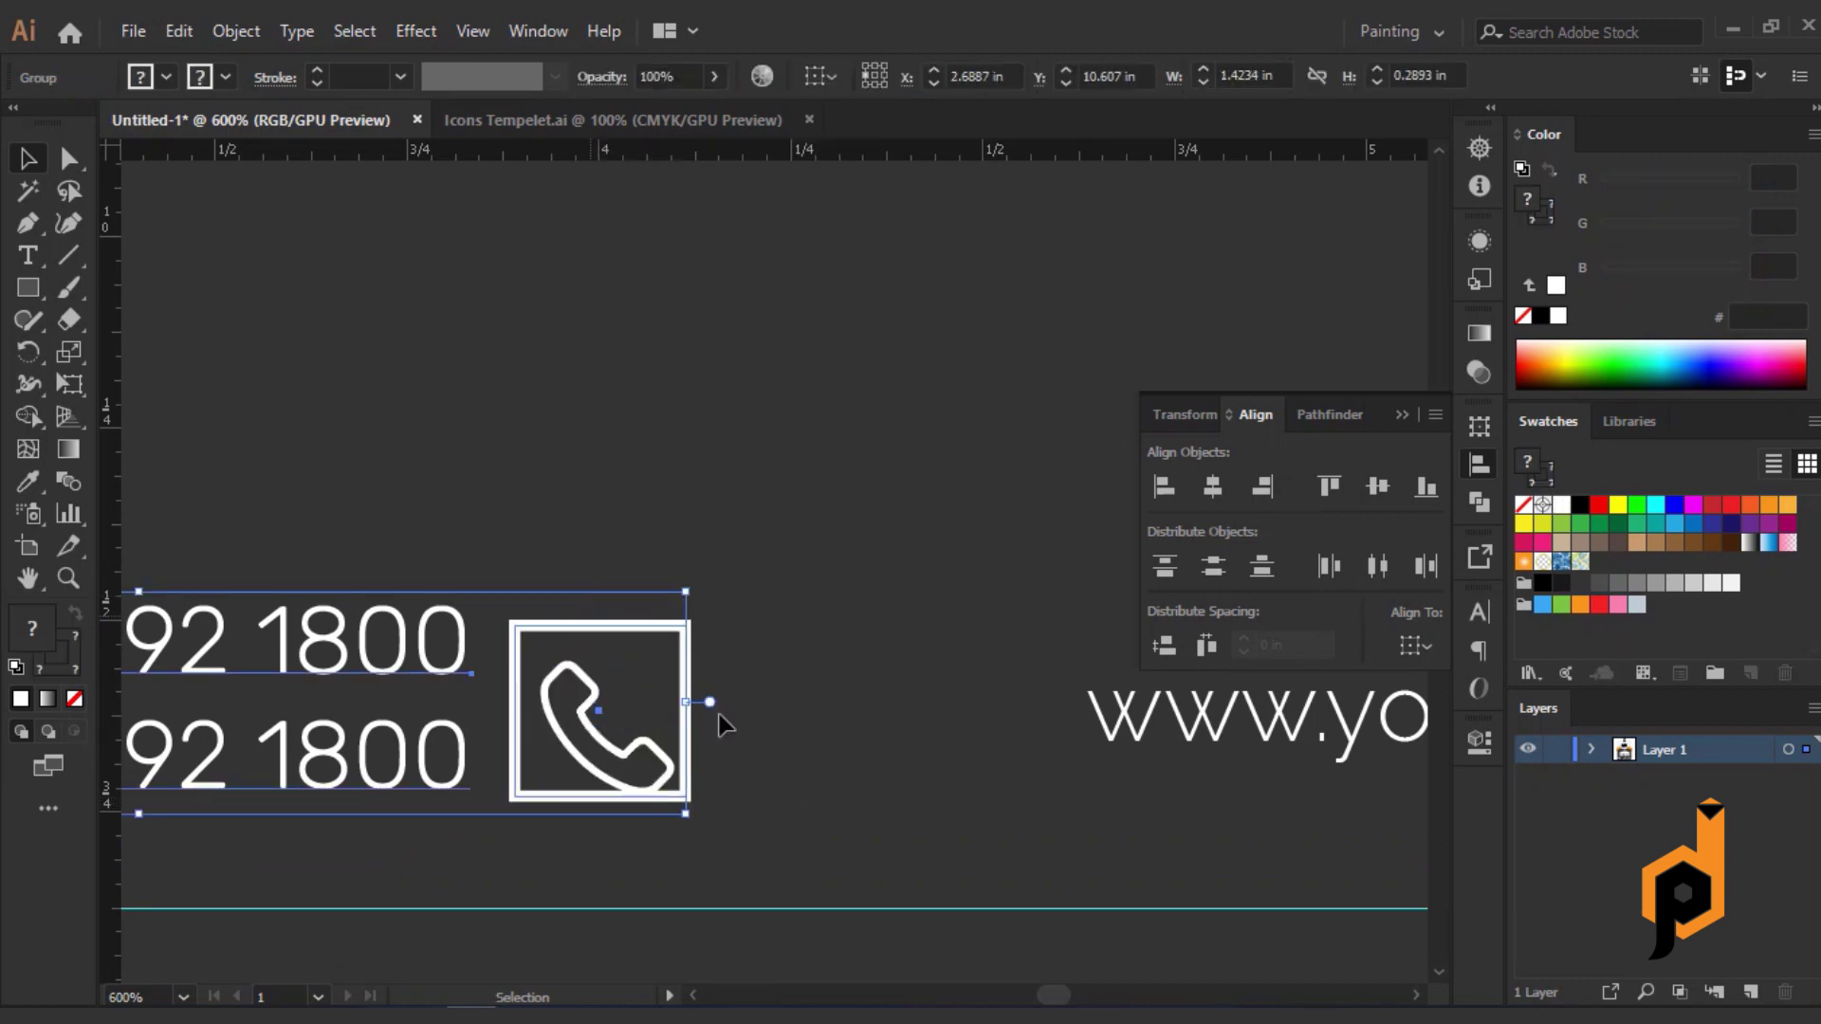
{"action": "right_click", "coordinate": [612, 628]}
{"action": "left_click", "coordinate": [664, 379]}
{"action": "left_click", "coordinate": [608, 730]}
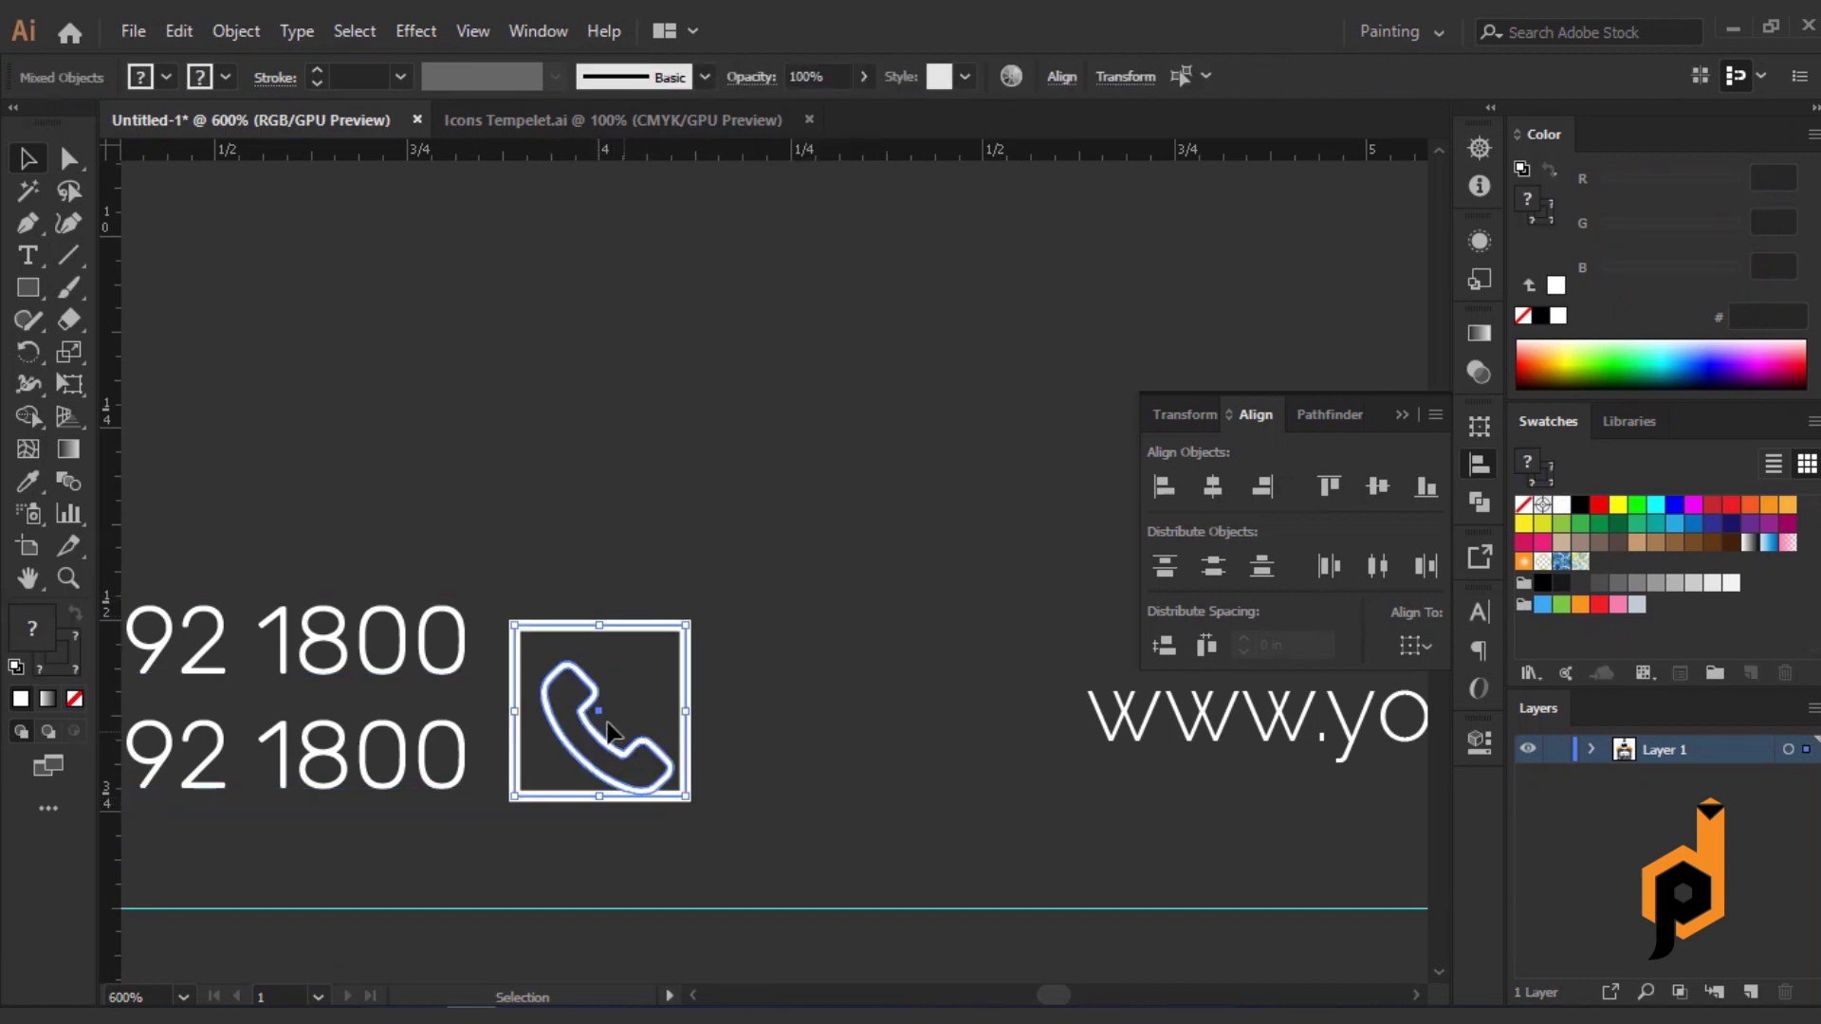
{"action": "left_click", "coordinate": [625, 628]}
{"action": "left_click", "coordinate": [1376, 486]}
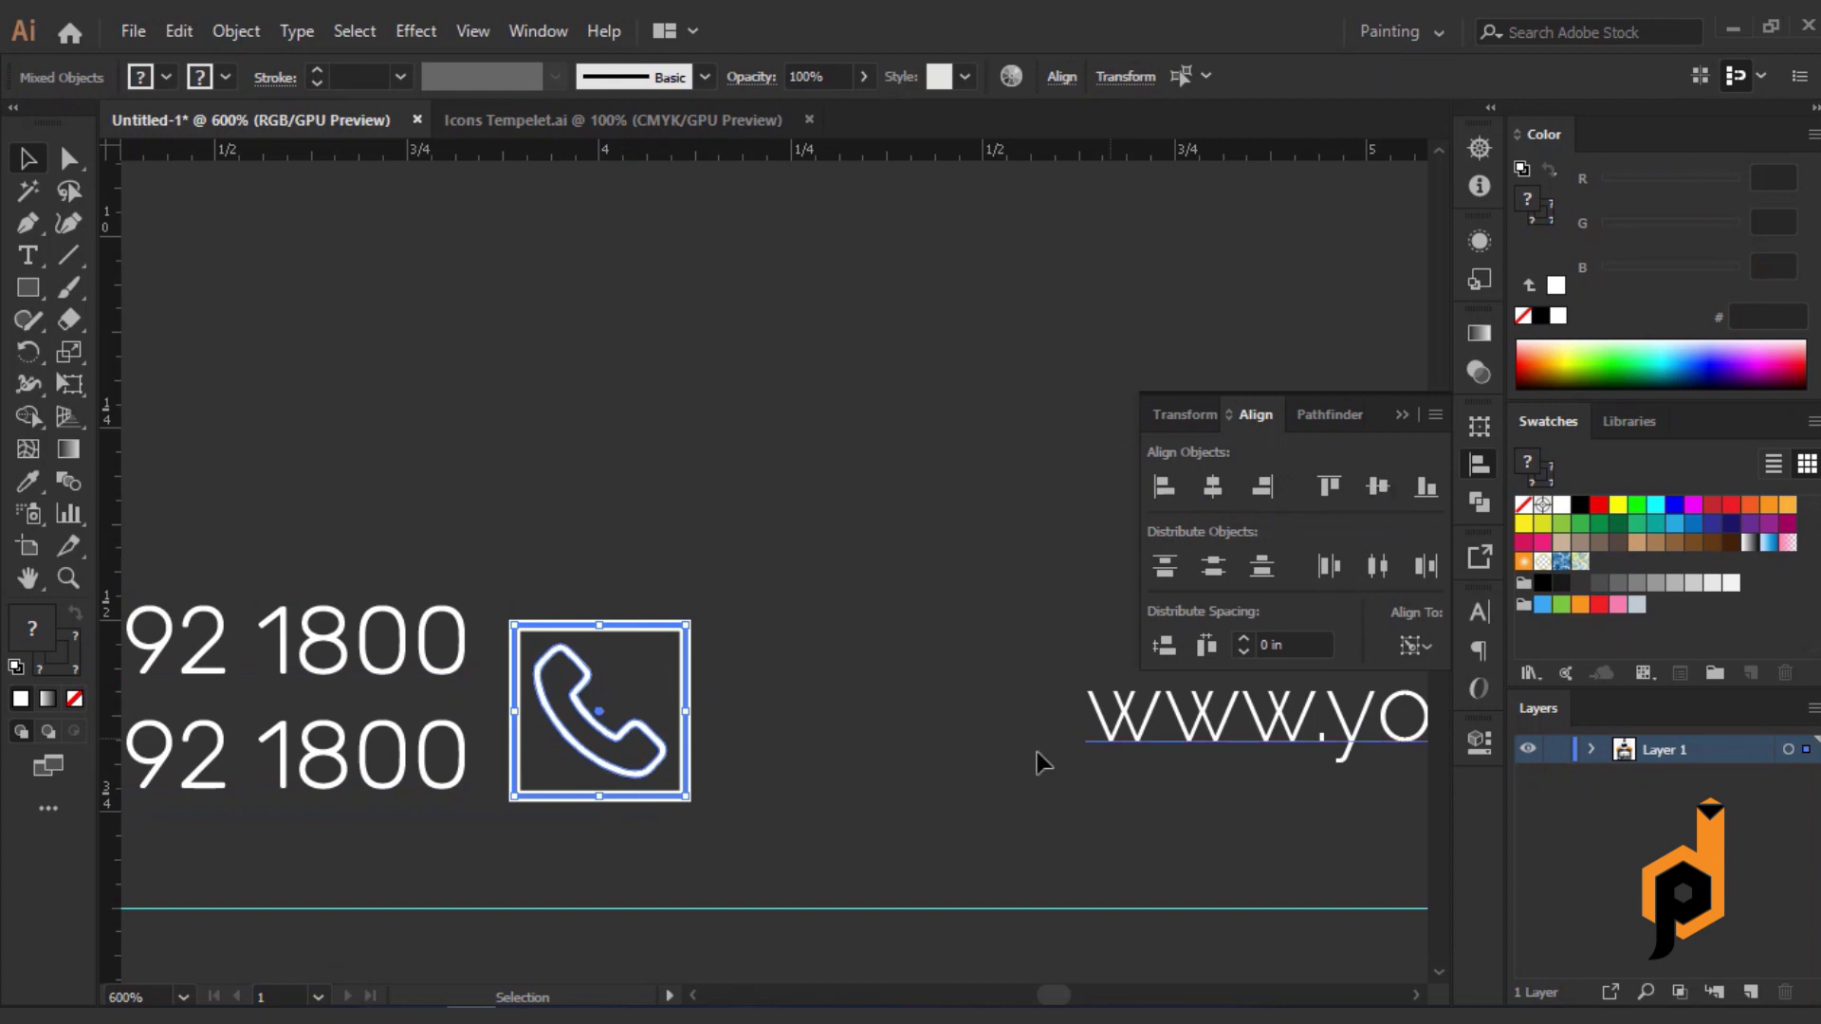
{"action": "left_click", "coordinate": [885, 759]}
Select all the footer contact blocks and ungroup them so their texts and squares are separate.
{"action": "scroll", "coordinate": [817, 750], "scroll_direction": "down", "scroll_amount": 5}
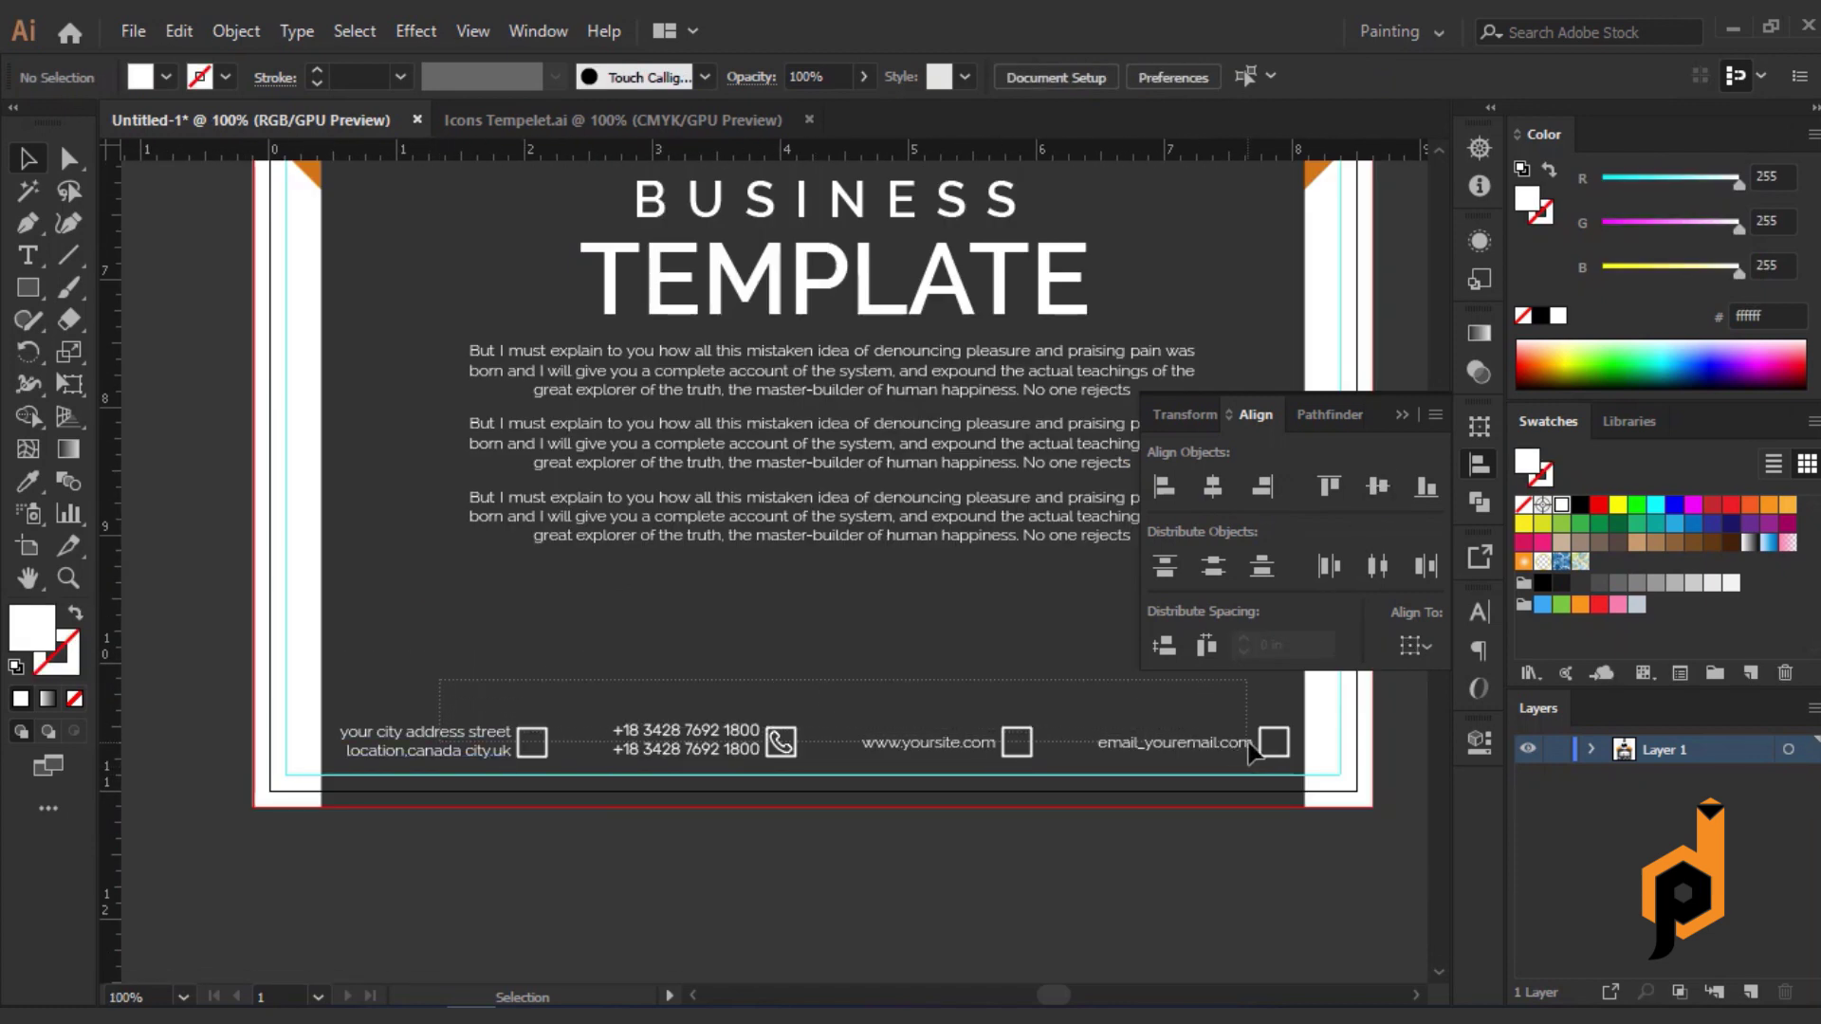
{"action": "right_click", "coordinate": [1250, 752]}
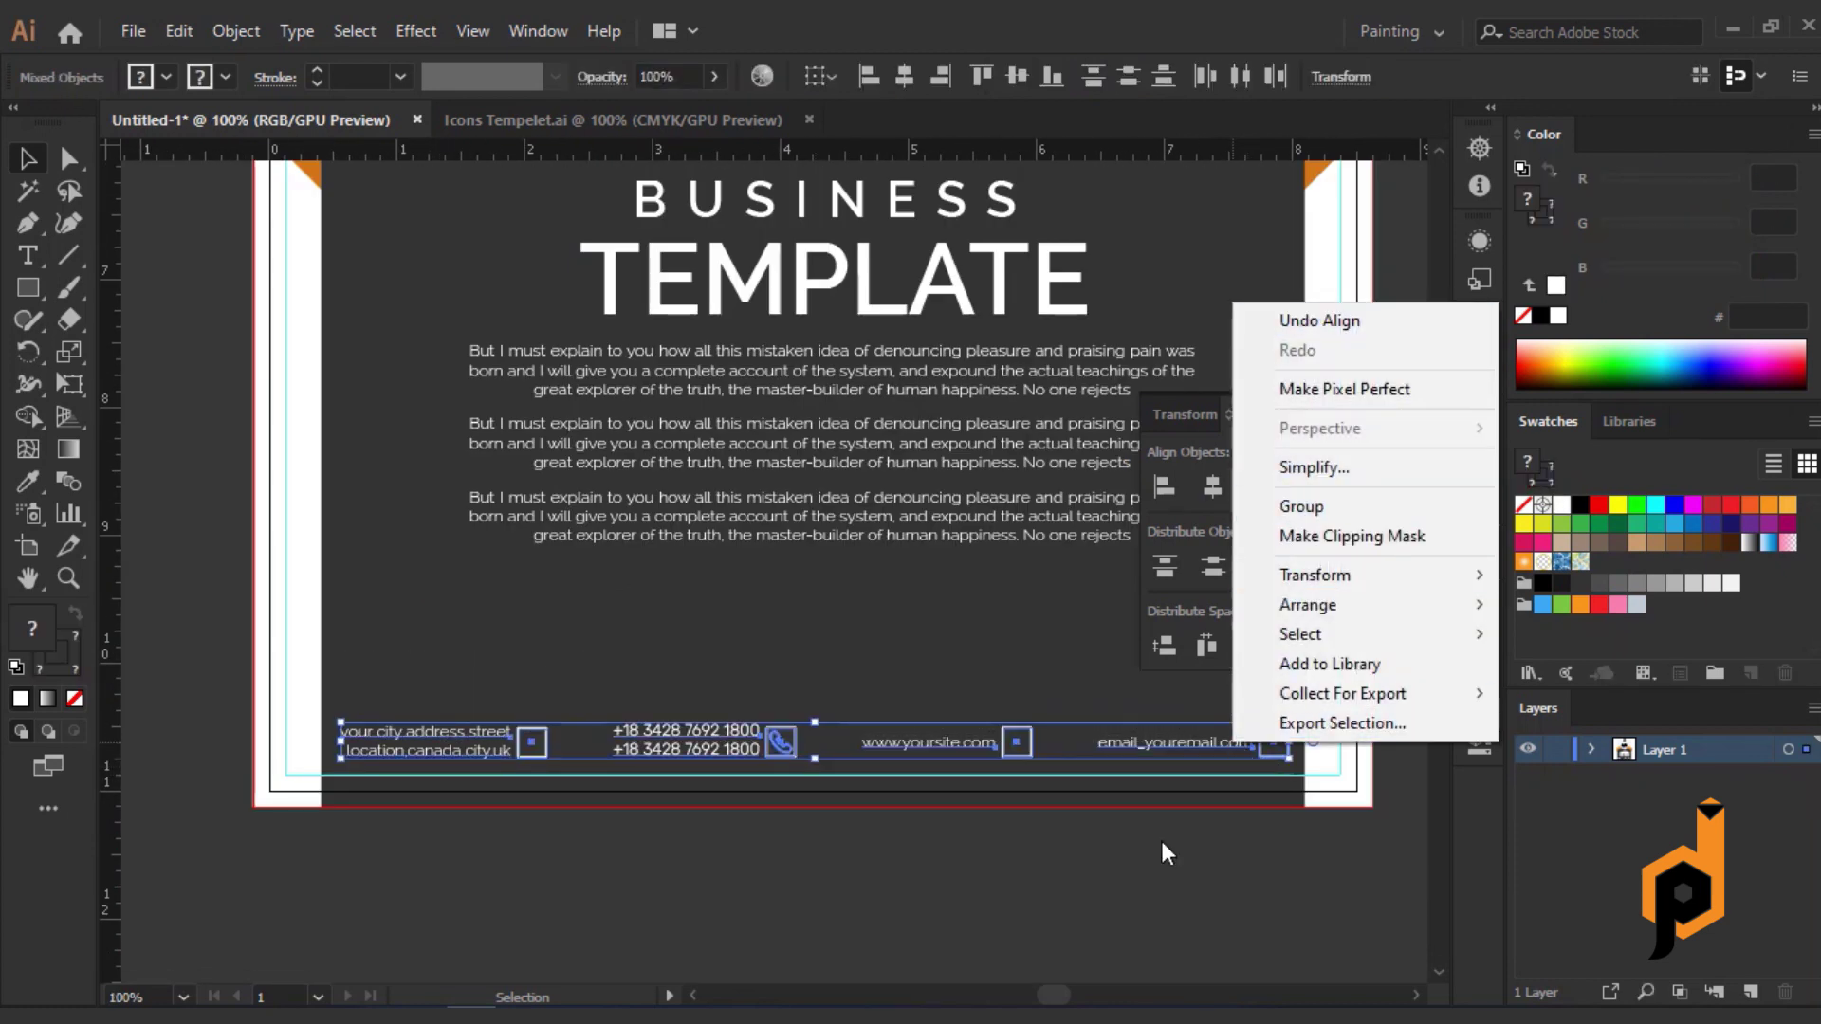
{"action": "left_click", "coordinate": [408, 678]}
{"action": "left_click_drag", "start_coordinate": [1217, 758], "coordinate": [1192, 754]}
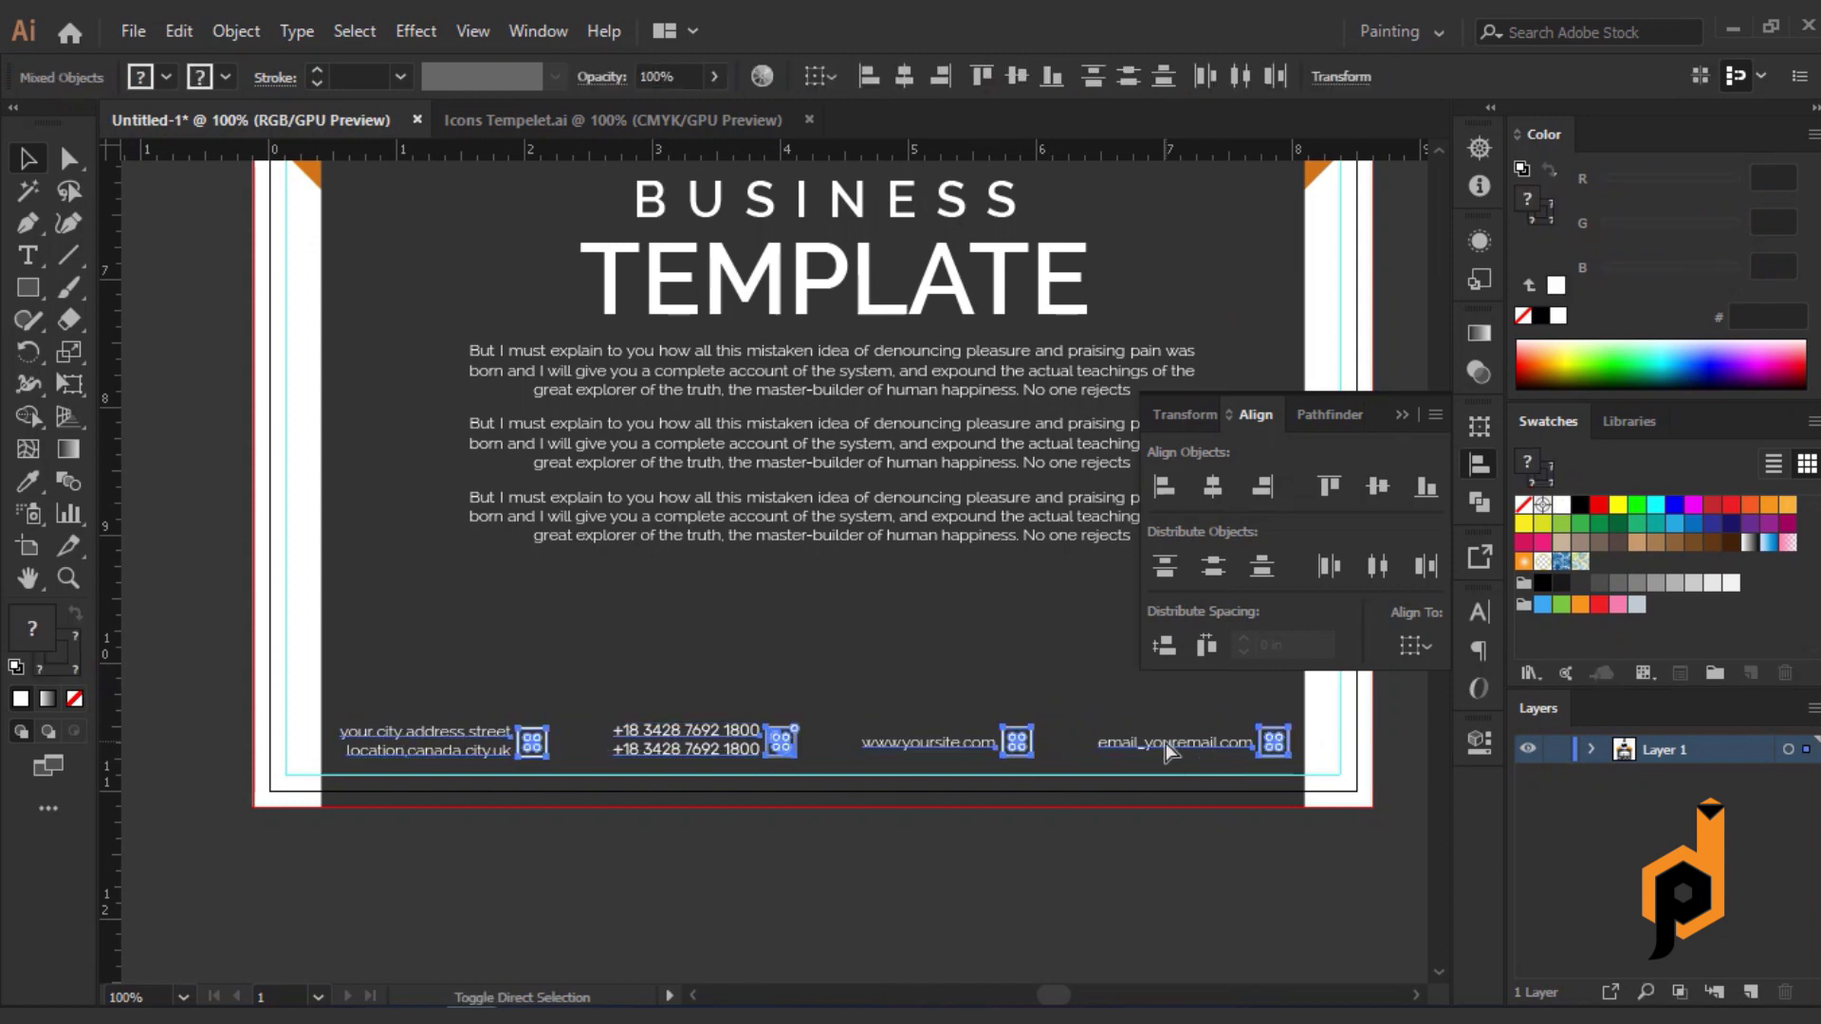
Bring the outlined map pin icon from Icons Tempelet.ai to the area below the flyer's address block.
{"action": "left_click", "coordinate": [602, 116]}
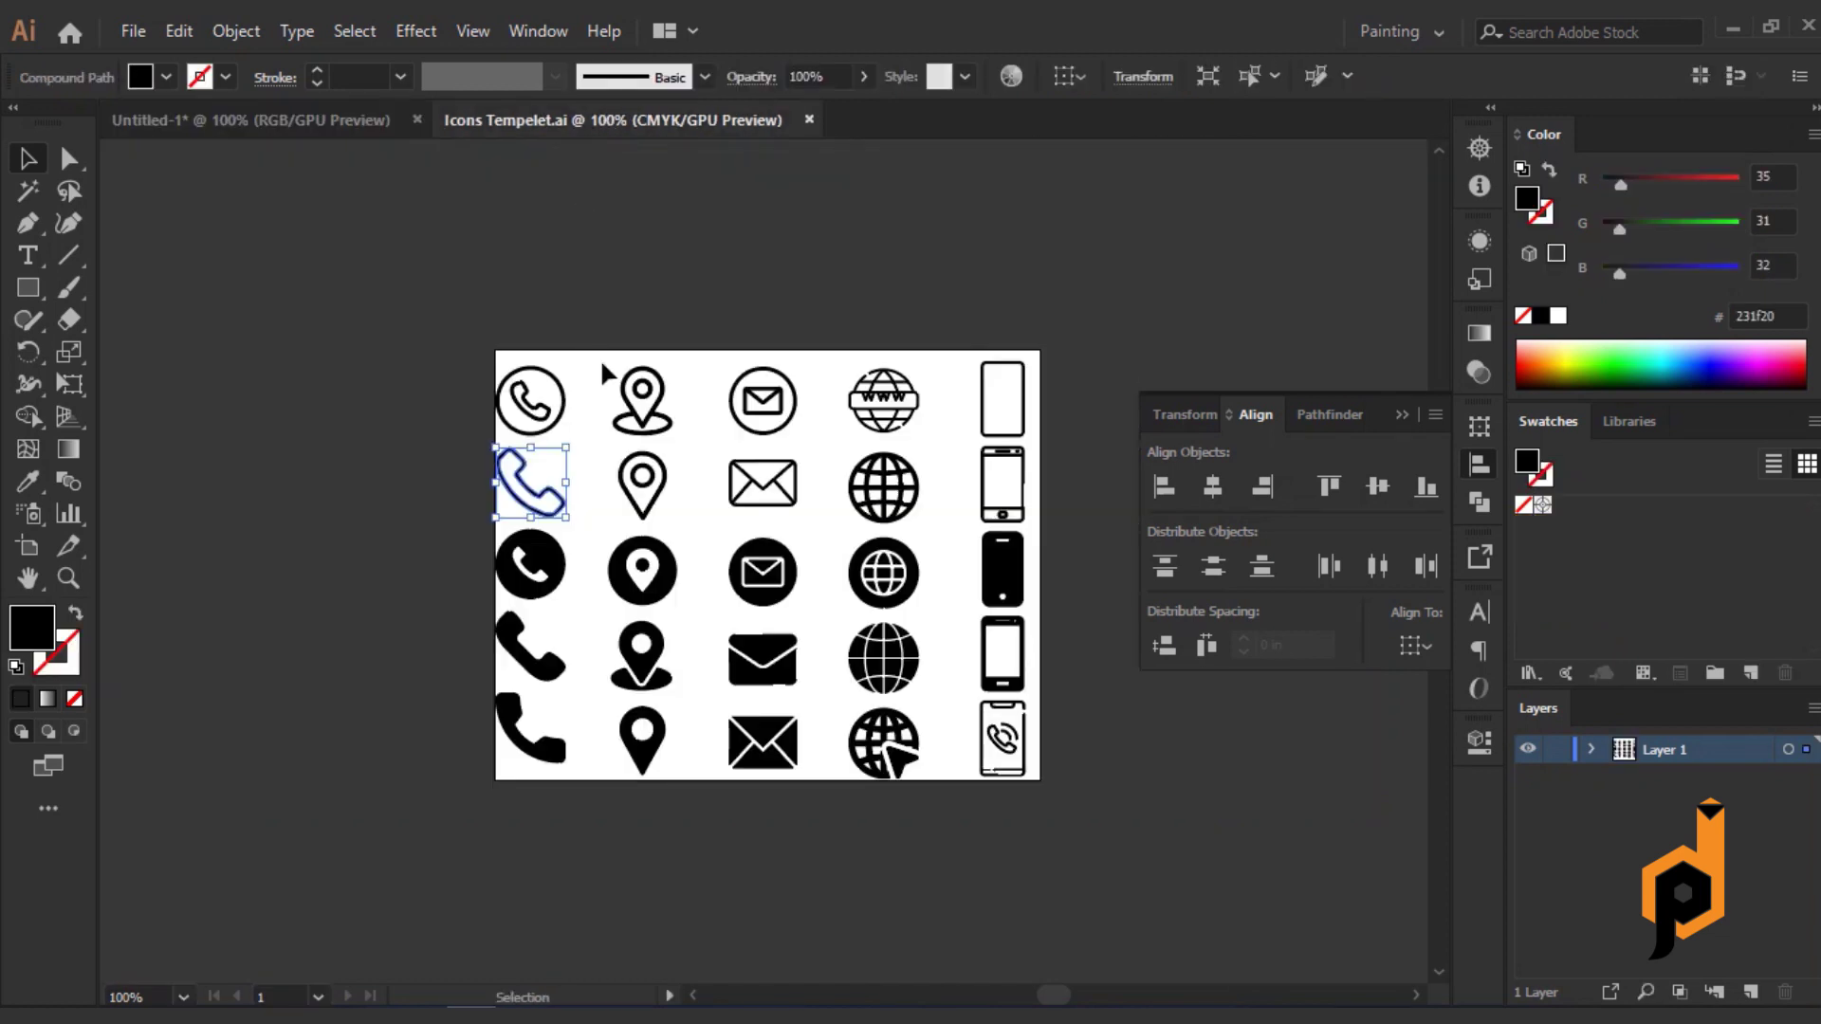
{"action": "right_click", "coordinate": [643, 479]}
{"action": "left_click_drag", "start_coordinate": [634, 489], "coordinate": [514, 822]}
{"action": "left_click", "coordinate": [593, 857]}
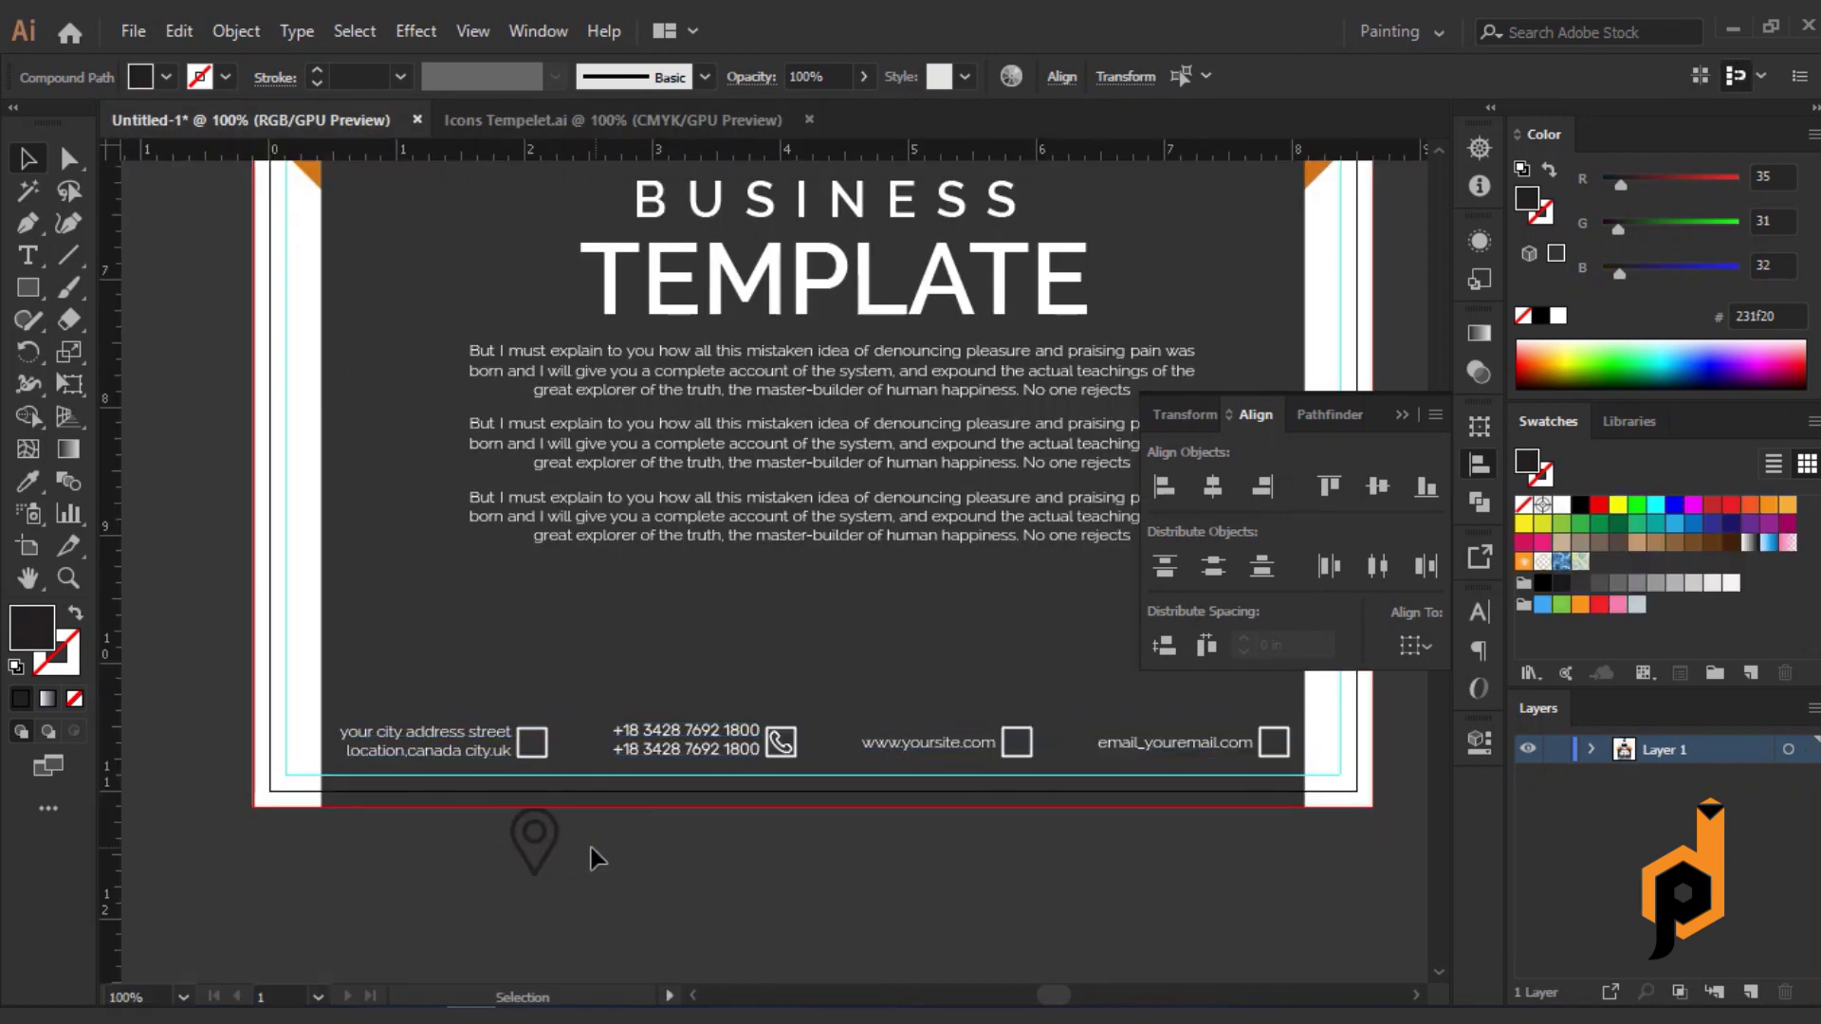
Group the map pin, scale it down onto the address square and fill it white.
{"action": "scroll", "coordinate": [563, 835], "scroll_direction": "up", "scroll_amount": 3}
{"action": "left_click", "coordinate": [511, 820]}
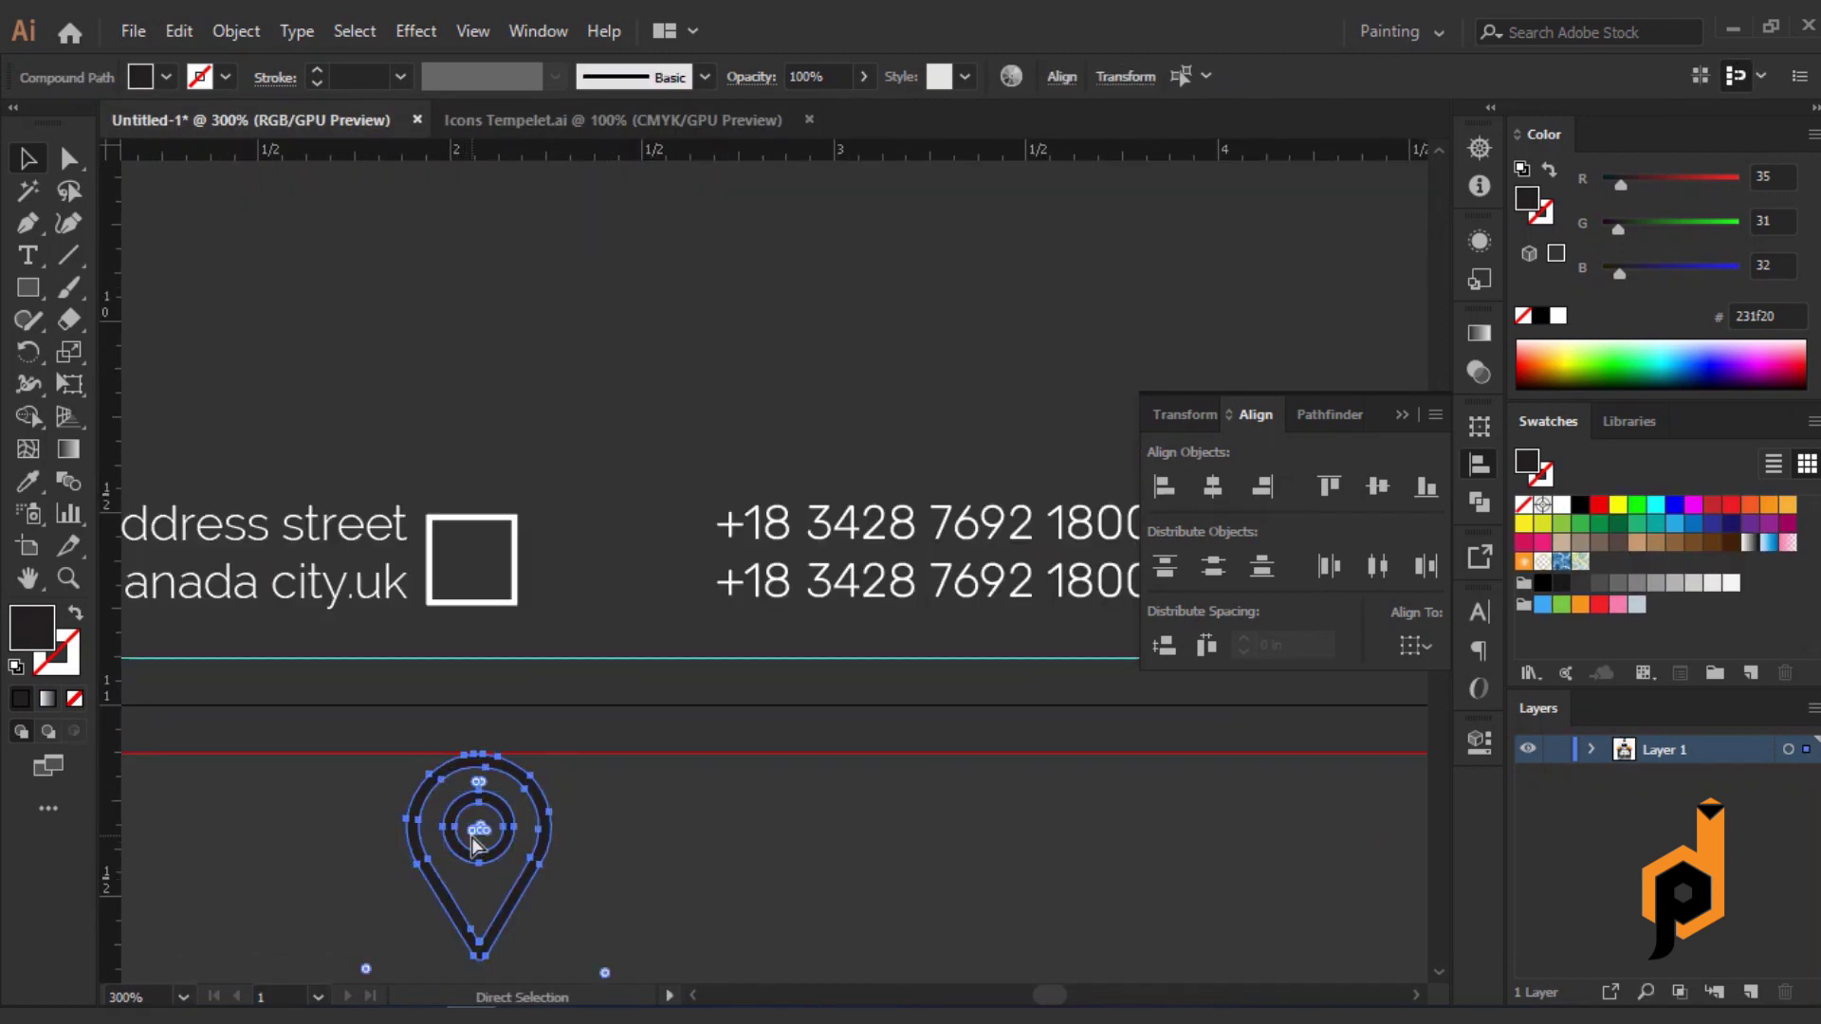
{"action": "key", "text": "ctrl+g"}
{"action": "left_click_drag", "start_coordinate": [480, 821], "coordinate": [476, 549]}
{"action": "left_click_drag", "start_coordinate": [544, 685], "coordinate": [488, 590], "text": "alt+shift"}
{"action": "left_click_drag", "start_coordinate": [460, 569], "coordinate": [472, 600]}
{"action": "left_click", "coordinate": [161, 78]}
{"action": "left_click", "coordinate": [56, 121]}
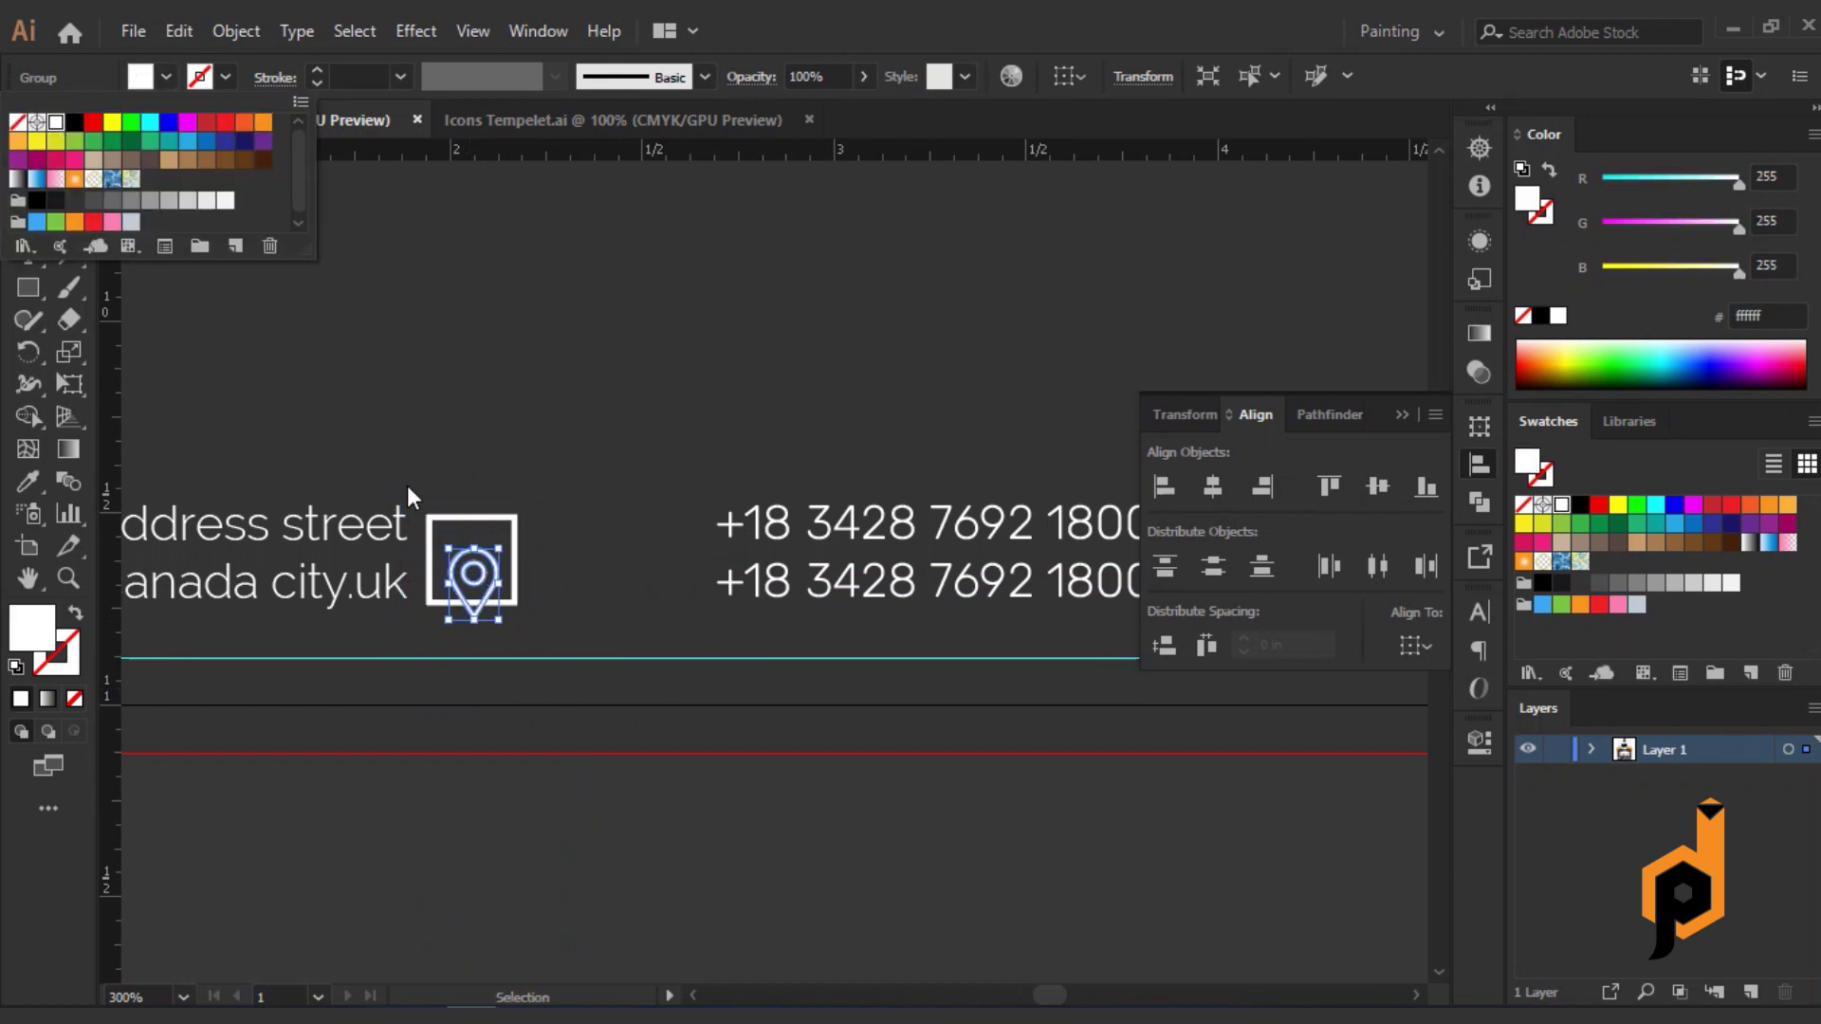
Center the map pin icon vertically on the square beside the address text.
{"action": "key", "text": "Escape"}
{"action": "scroll", "coordinate": [439, 478], "scroll_direction": "up", "scroll_amount": 2}
{"action": "left_click", "coordinate": [521, 559], "text": "shift"}
{"action": "left_click", "coordinate": [650, 793]}
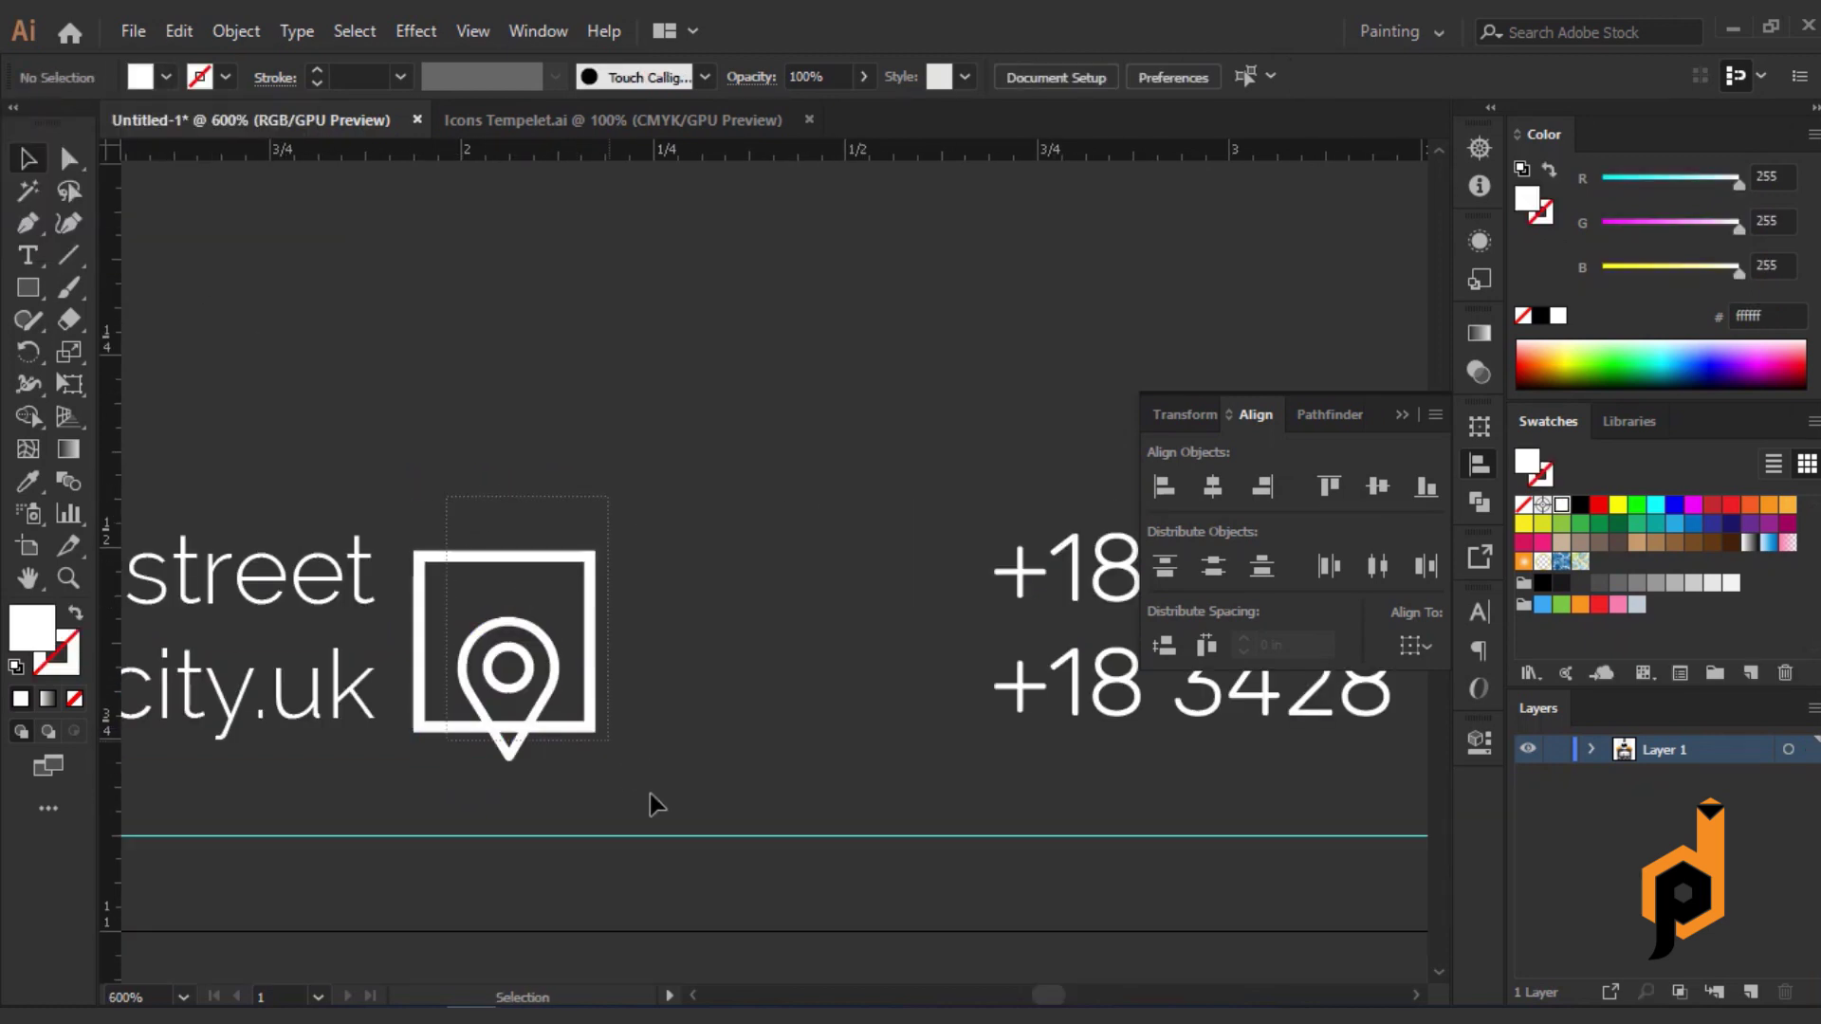
{"action": "left_click_drag", "start_coordinate": [650, 794], "coordinate": [484, 545]}
{"action": "left_click", "coordinate": [503, 557]}
{"action": "left_click", "coordinate": [1379, 488]}
{"action": "left_click", "coordinate": [886, 553]}
Bring the outlined envelope icon from Icons Tempelet.ai to the area below the flyer's footer.
{"action": "scroll", "coordinate": [664, 619], "scroll_direction": "down", "scroll_amount": 4}
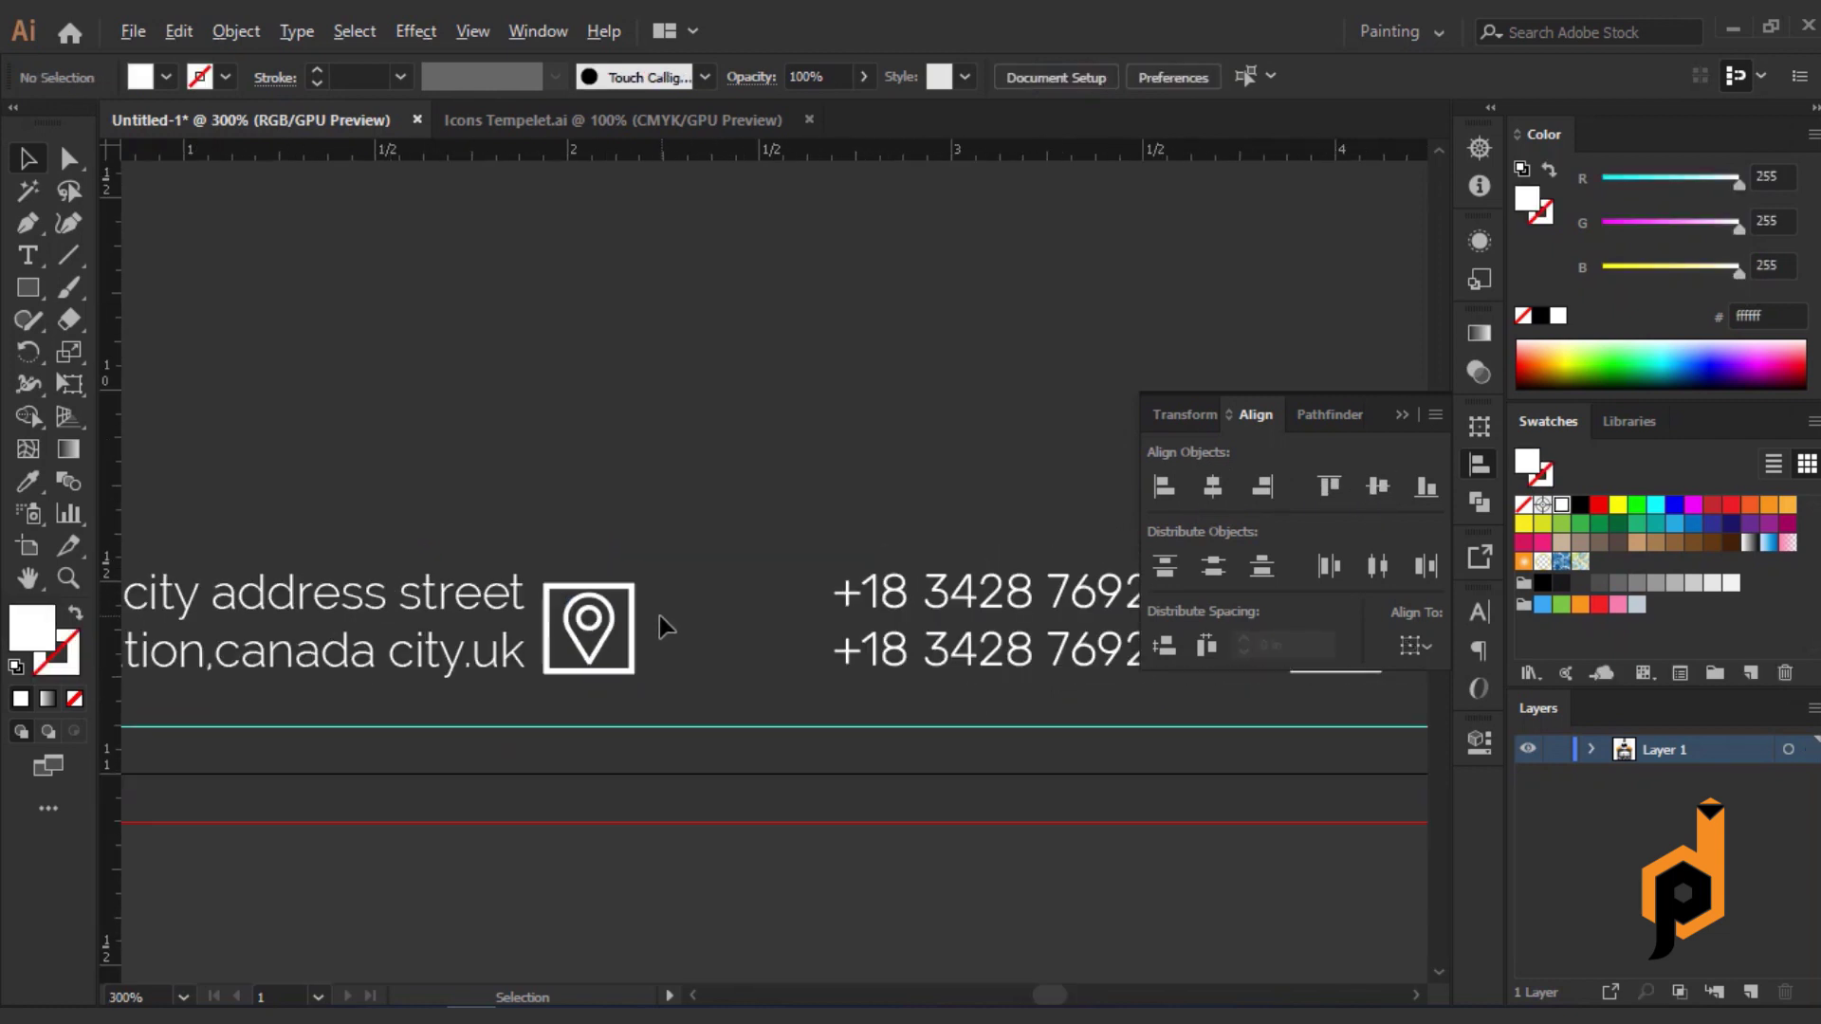
{"action": "left_click_drag", "start_coordinate": [684, 778], "coordinate": [520, 797]}
{"action": "left_click_drag", "start_coordinate": [1173, 817], "coordinate": [623, 818]}
{"action": "left_click", "coordinate": [536, 120]}
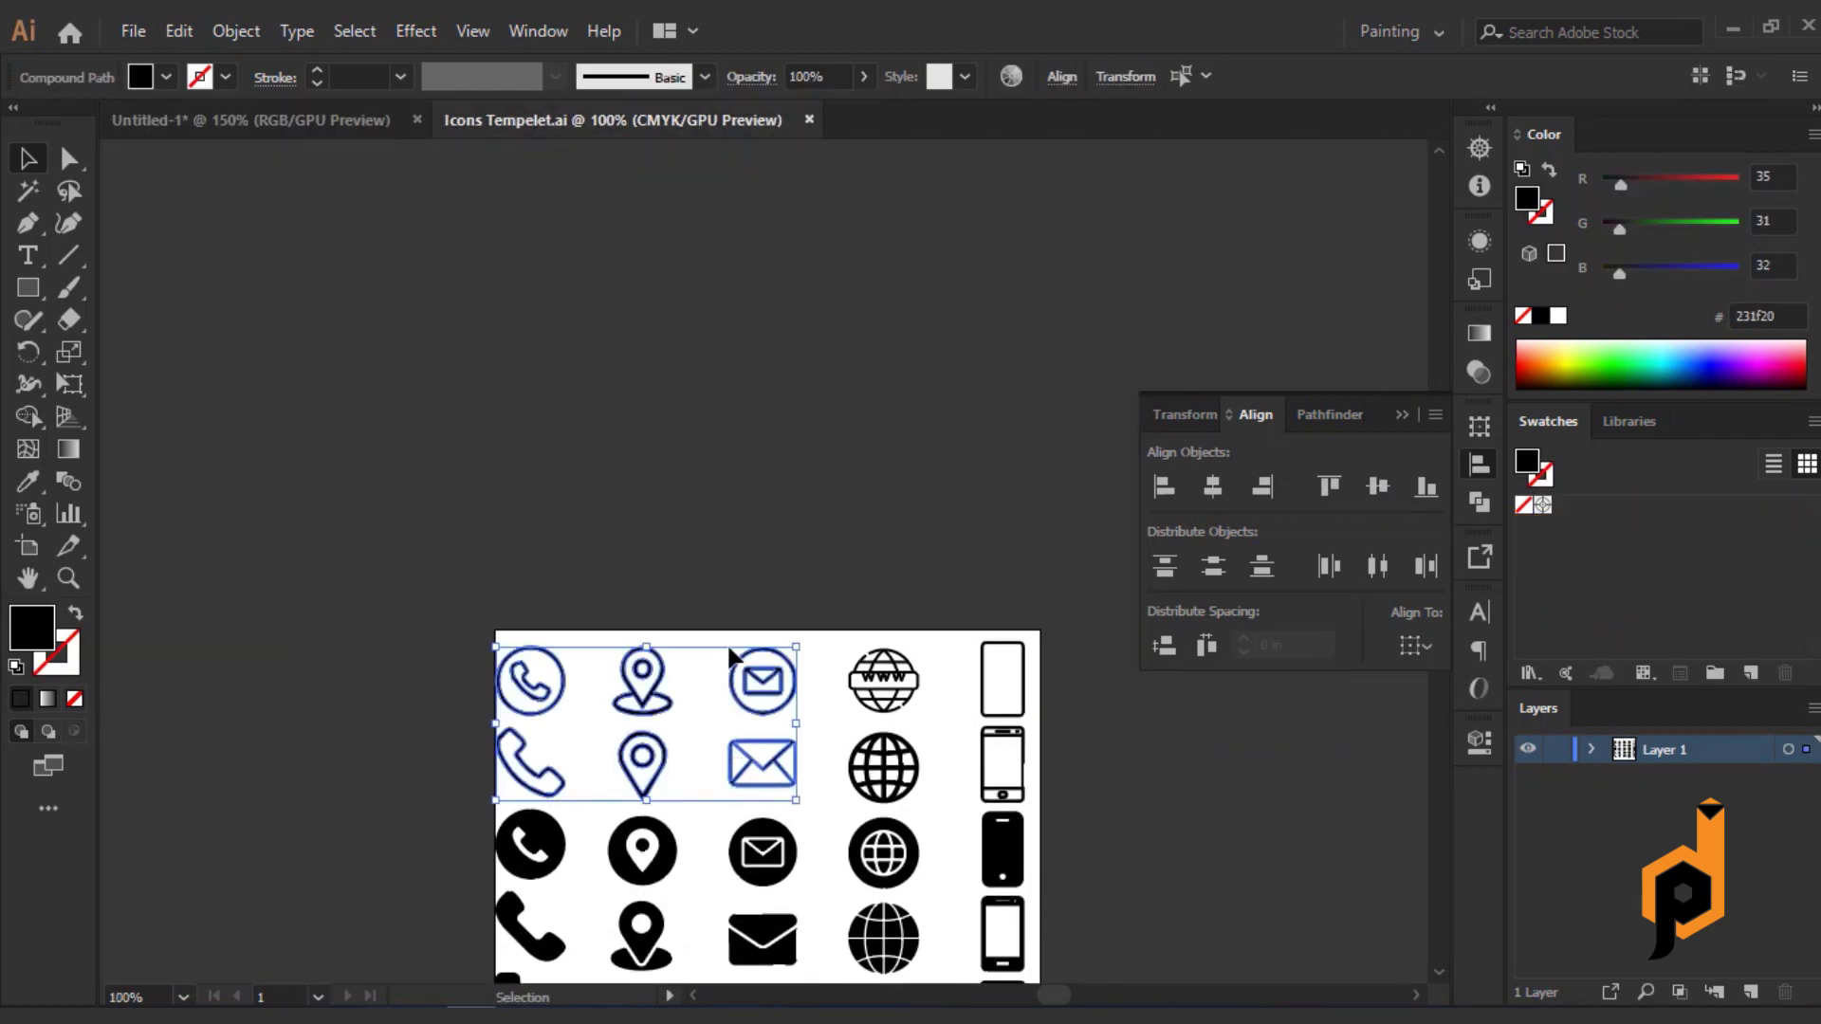
{"action": "left_click", "coordinate": [726, 641]}
{"action": "left_click_drag", "start_coordinate": [742, 754], "coordinate": [646, 839]}
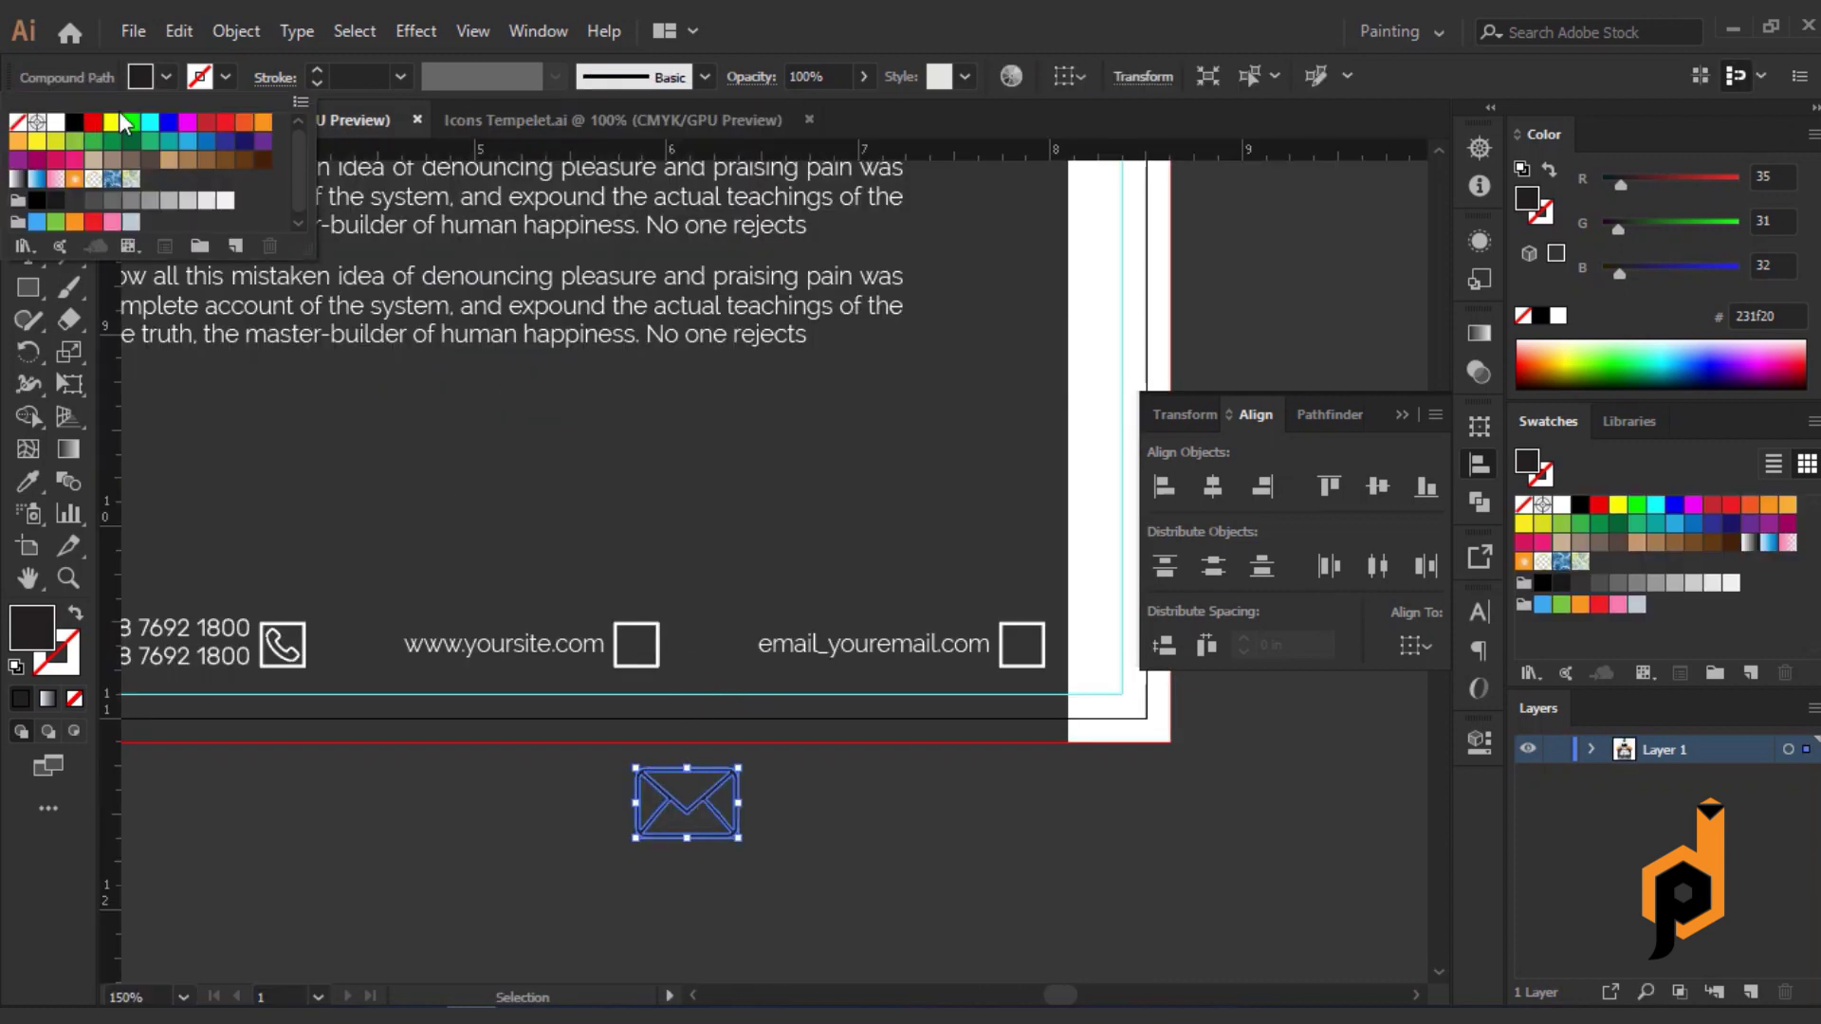
Fill the envelope icon white and move it, scaled down, onto the square beside the e-mail text.
{"action": "left_click", "coordinate": [799, 802]}
{"action": "scroll", "coordinate": [799, 802], "scroll_direction": "up", "scroll_amount": 2}
{"action": "left_click_drag", "start_coordinate": [955, 713], "coordinate": [536, 722]}
{"action": "left_click_drag", "start_coordinate": [265, 745], "coordinate": [845, 487]}
Center the envelope icon on the e-mail square horizontally and vertically, using the square as key object.
{"action": "scroll", "coordinate": [844, 485], "scroll_direction": "up", "scroll_amount": 2}
{"action": "left_click", "coordinate": [789, 426], "text": "shift"}
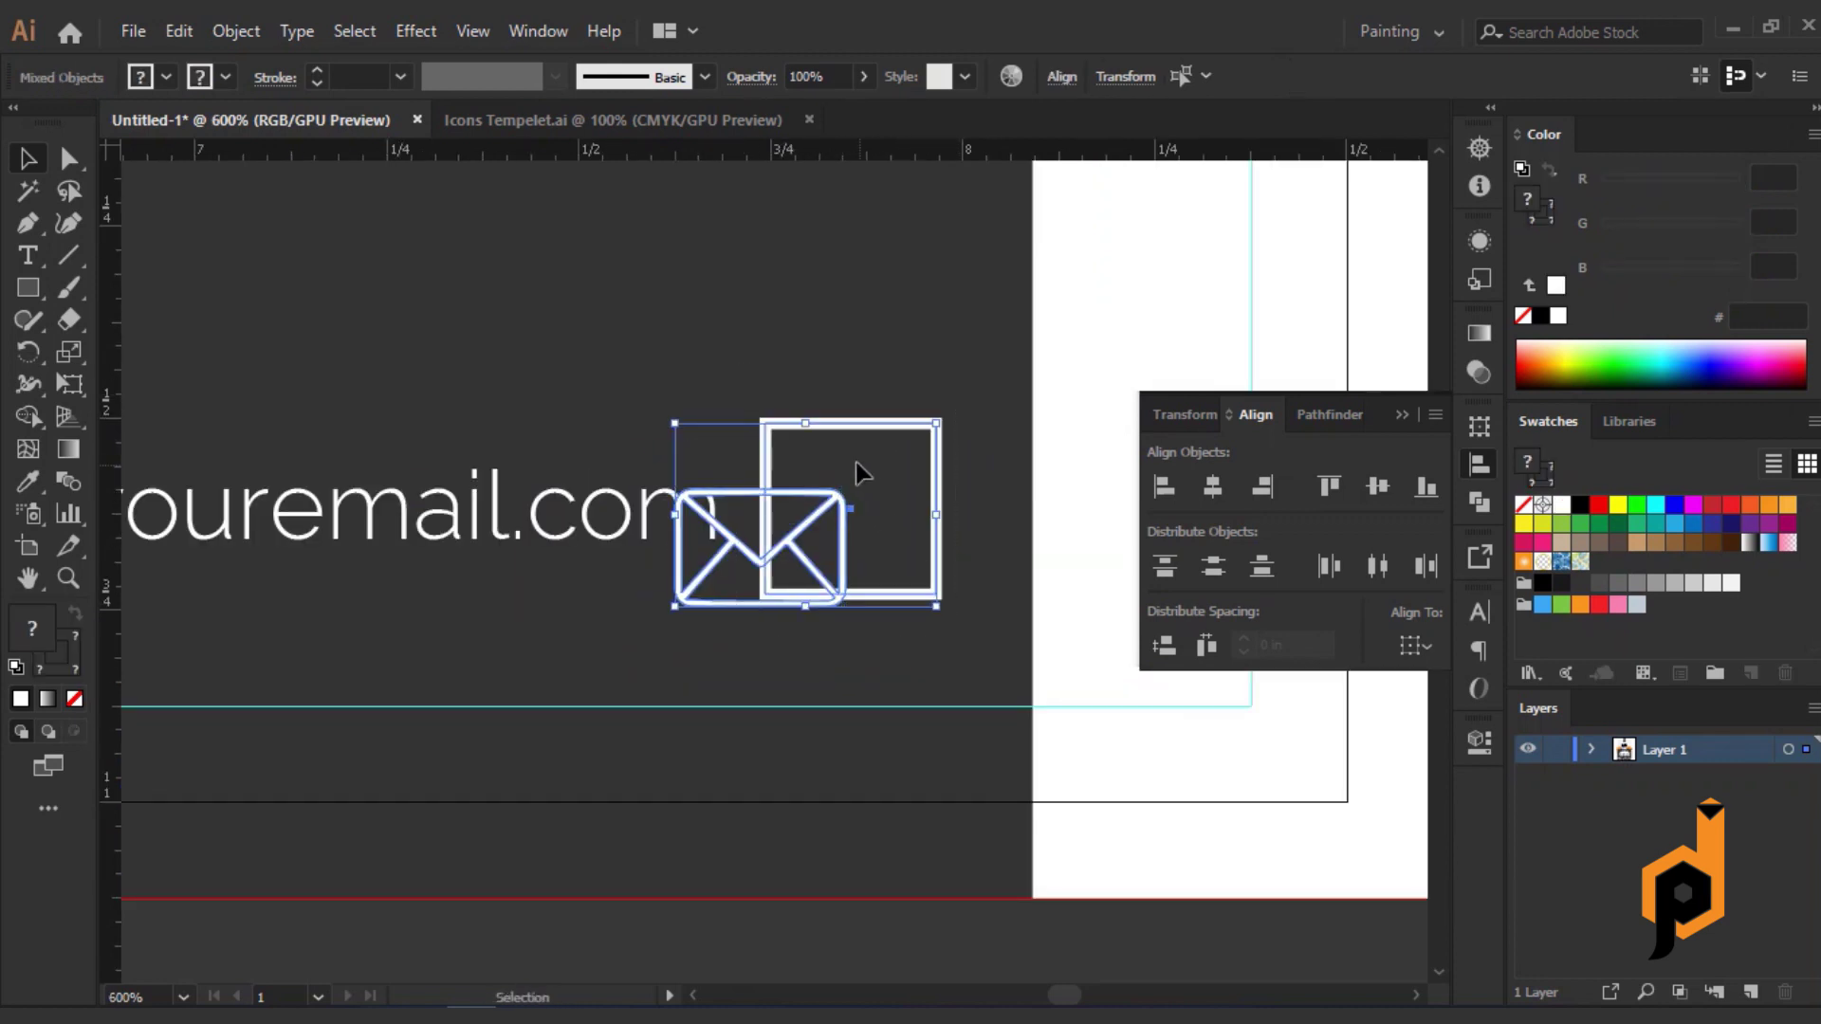
{"action": "left_click", "coordinate": [1122, 480]}
{"action": "left_click_drag", "start_coordinate": [1122, 480], "coordinate": [821, 531]}
{"action": "left_click", "coordinate": [868, 424]}
{"action": "left_click", "coordinate": [1212, 488]}
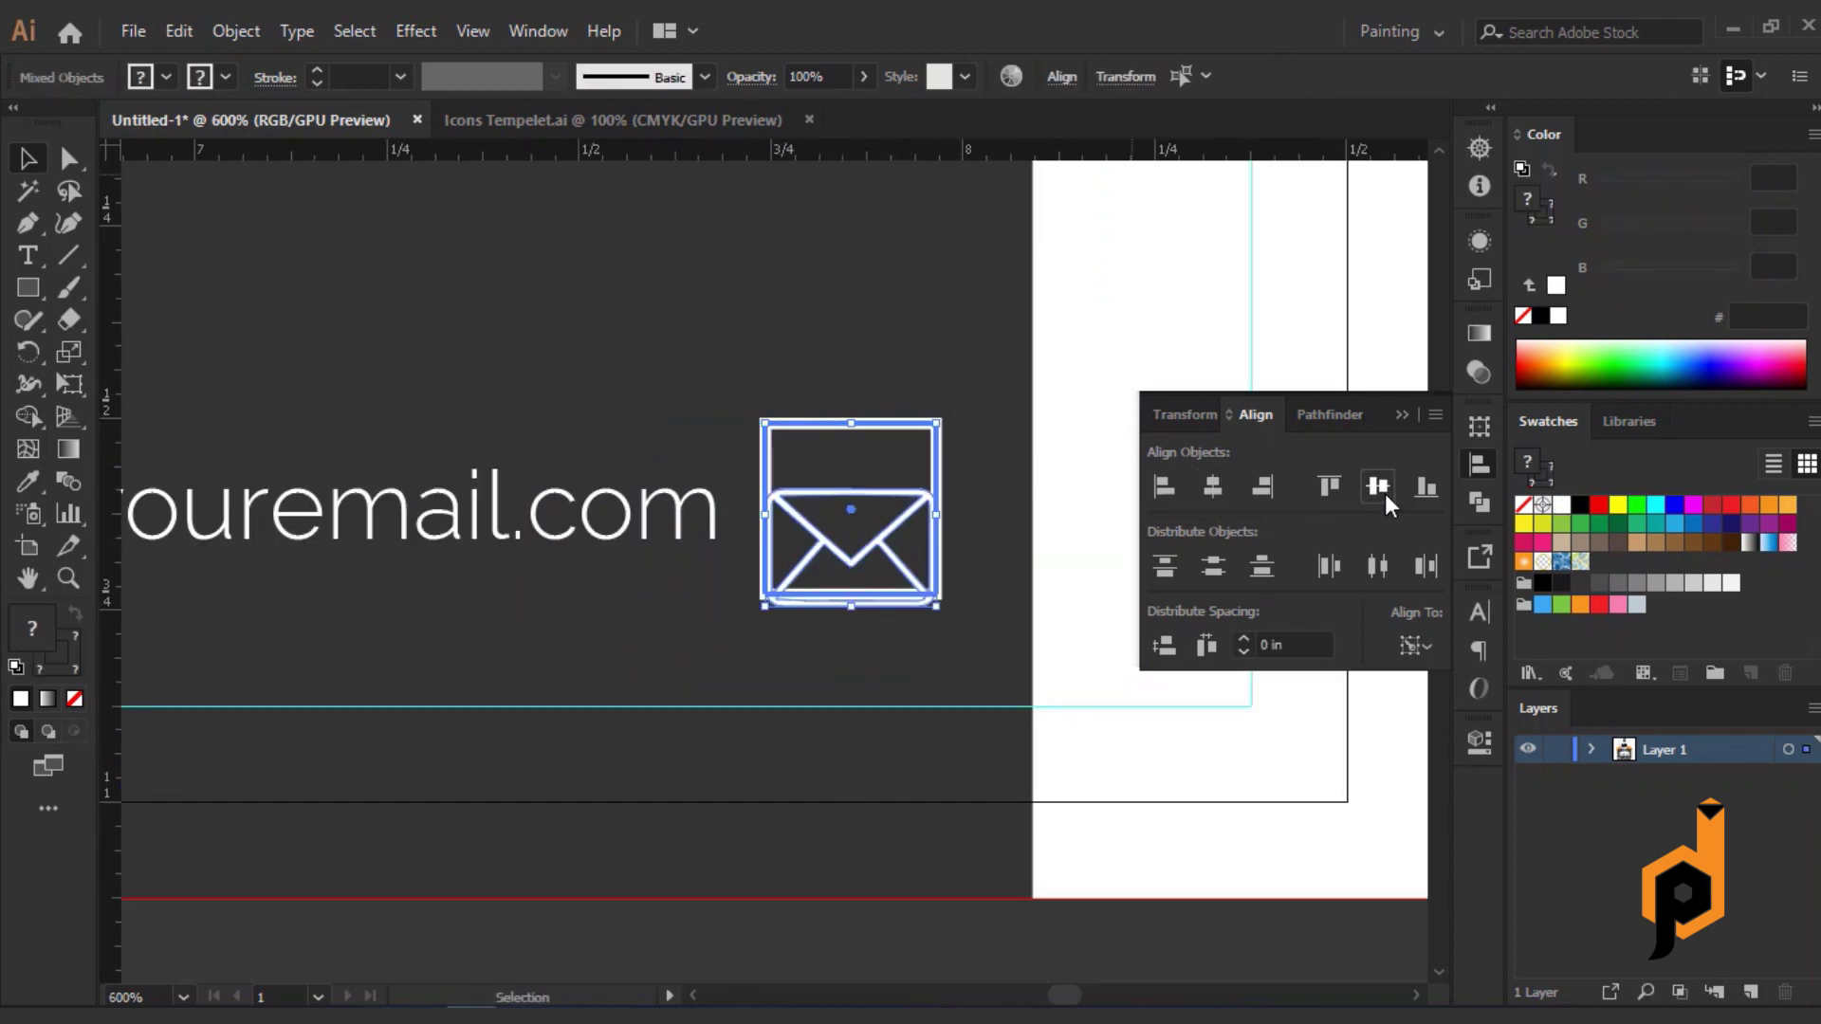
{"action": "left_click", "coordinate": [1378, 487]}
Scale the envelope icon down slightly about its center to leave a margin inside the square.
{"action": "left_click", "coordinate": [891, 601]}
{"action": "left_click", "coordinate": [889, 562]}
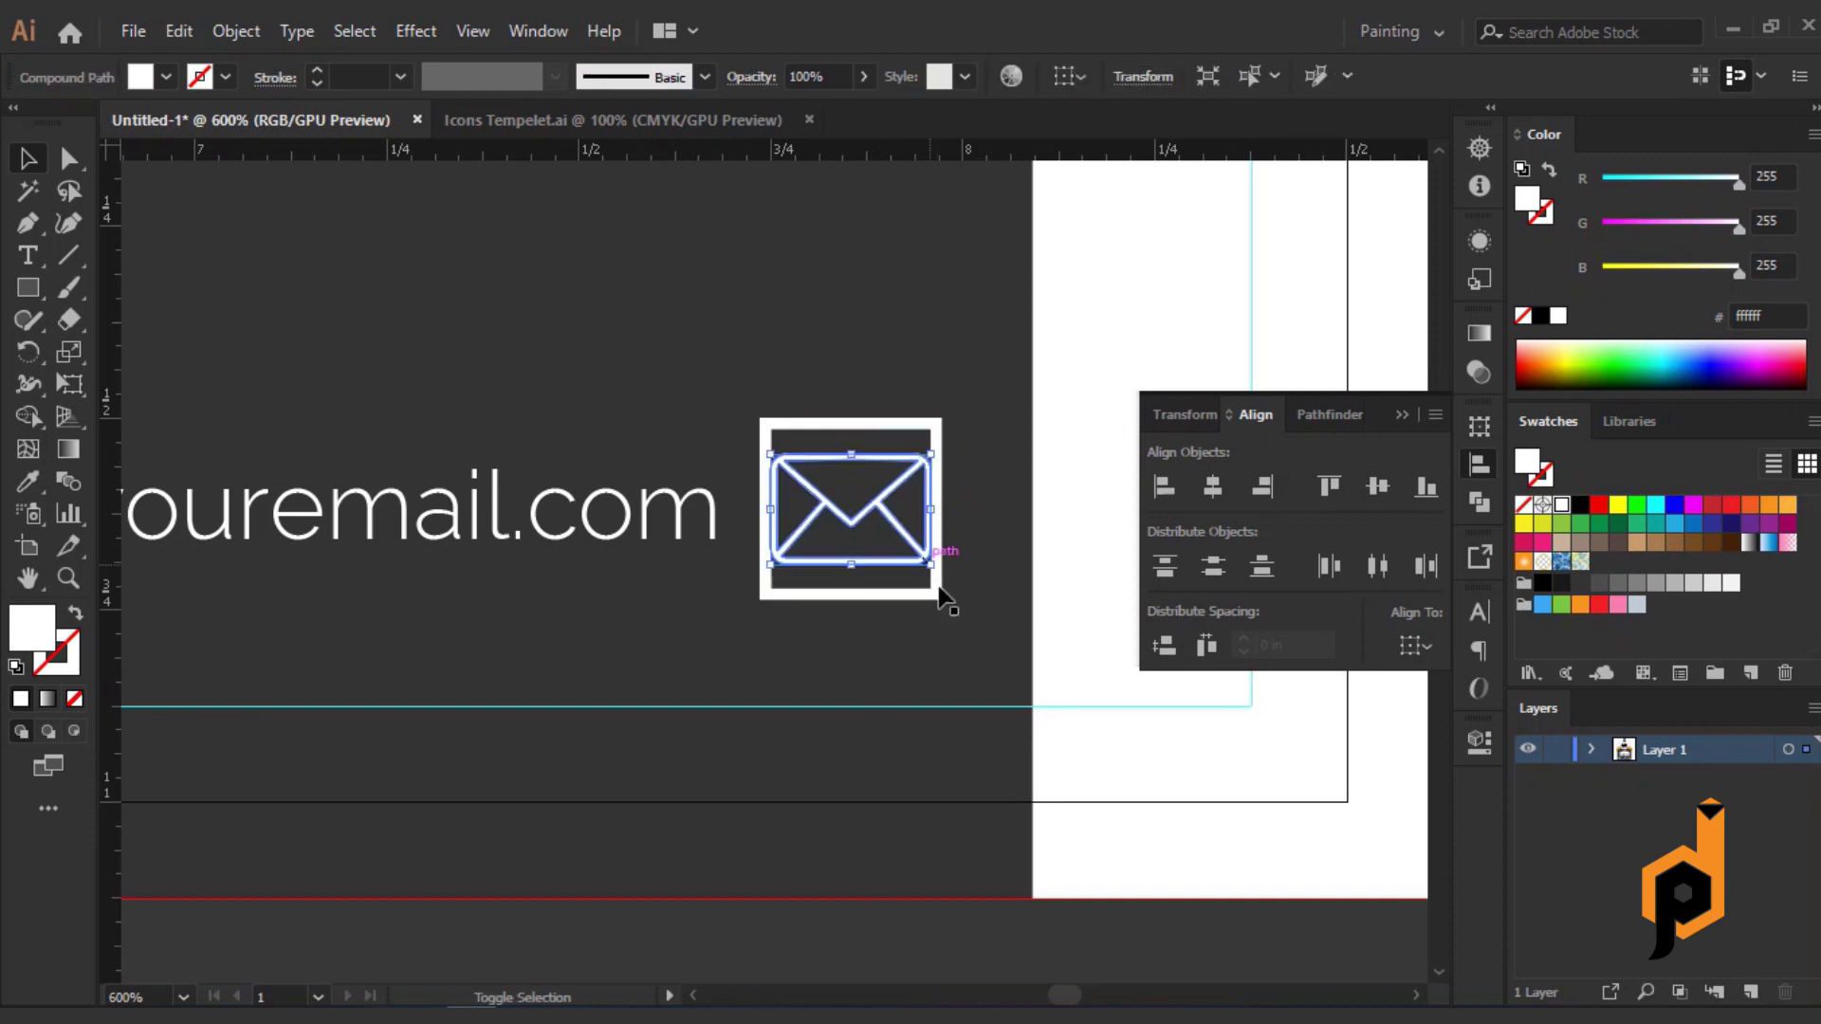
{"action": "left_click", "coordinate": [939, 587], "text": "shift"}
{"action": "left_click", "coordinate": [934, 562], "text": "shift"}
{"action": "left_click_drag", "start_coordinate": [931, 564], "coordinate": [923, 558]}
{"action": "left_click", "coordinate": [936, 719]}
Bring the www globe icon from Icons Tempelet.ai onto the flyer's website square and fill it white.
{"action": "scroll", "coordinate": [937, 719], "scroll_direction": "down", "scroll_amount": 2}
{"action": "key", "text": "space"}
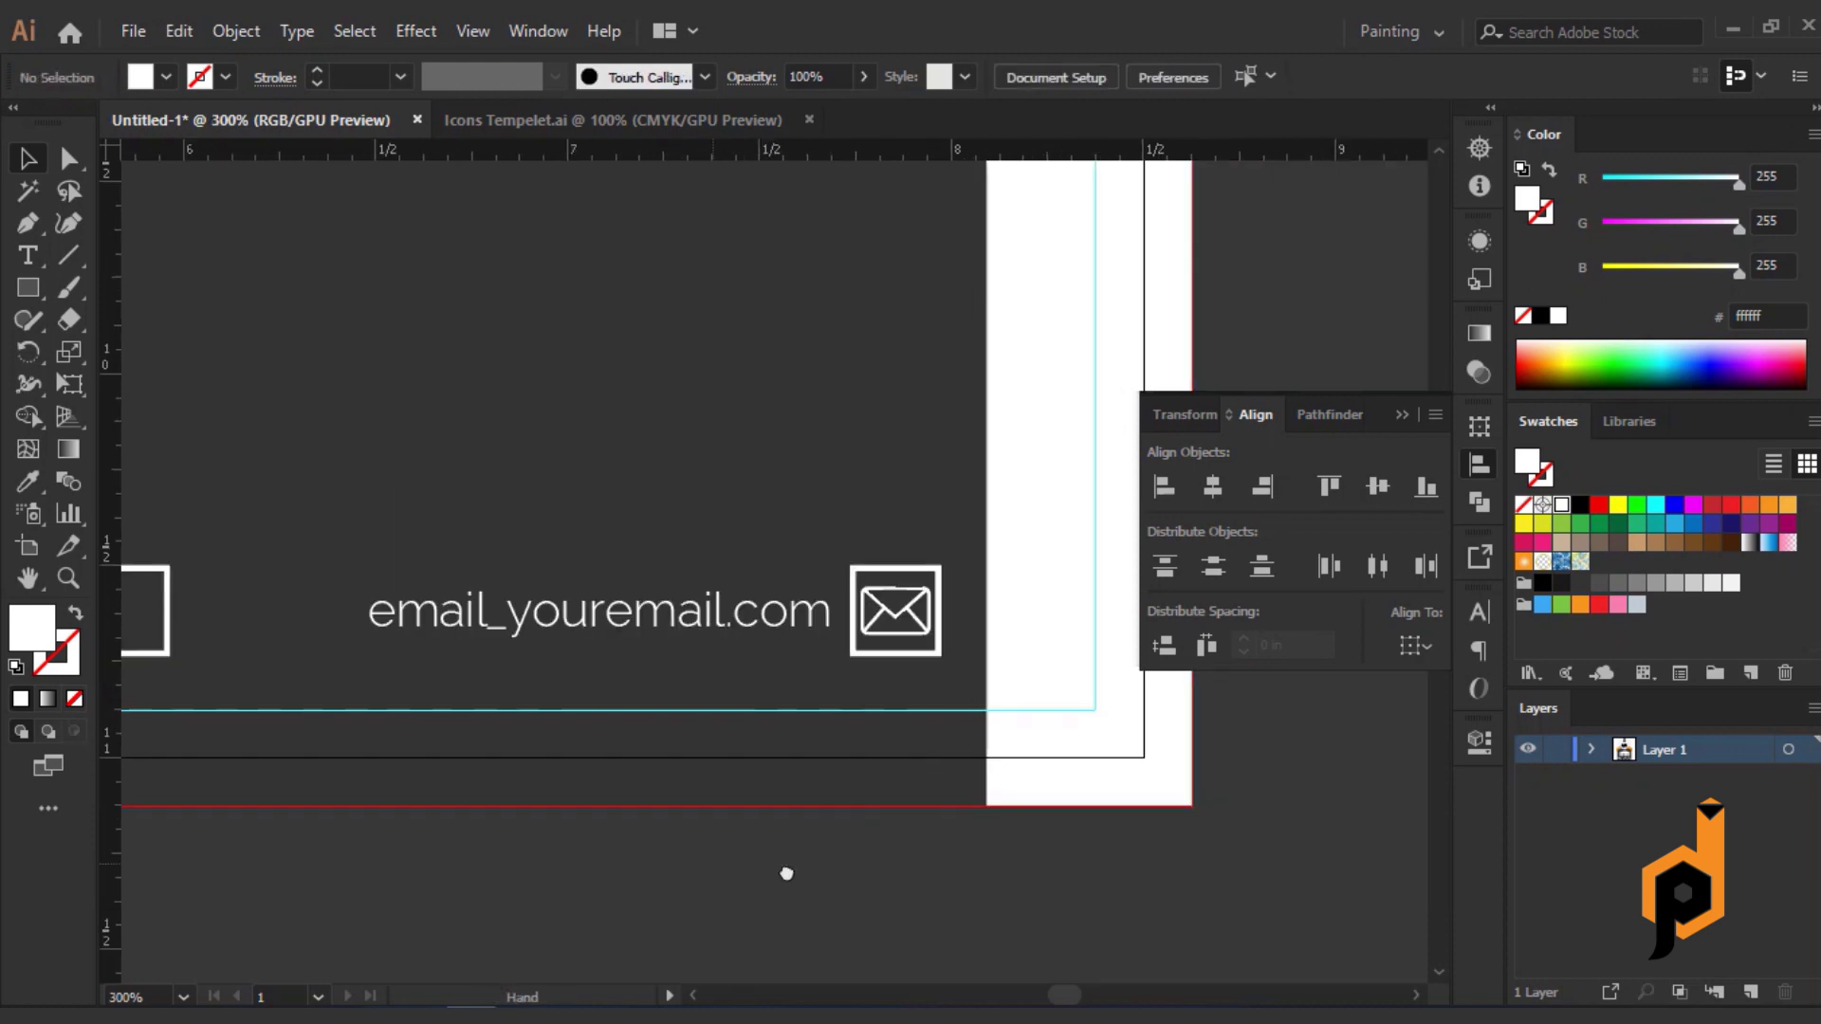
{"action": "left_click_drag", "start_coordinate": [786, 873], "coordinate": [1298, 903]}
{"action": "left_click", "coordinate": [503, 121]}
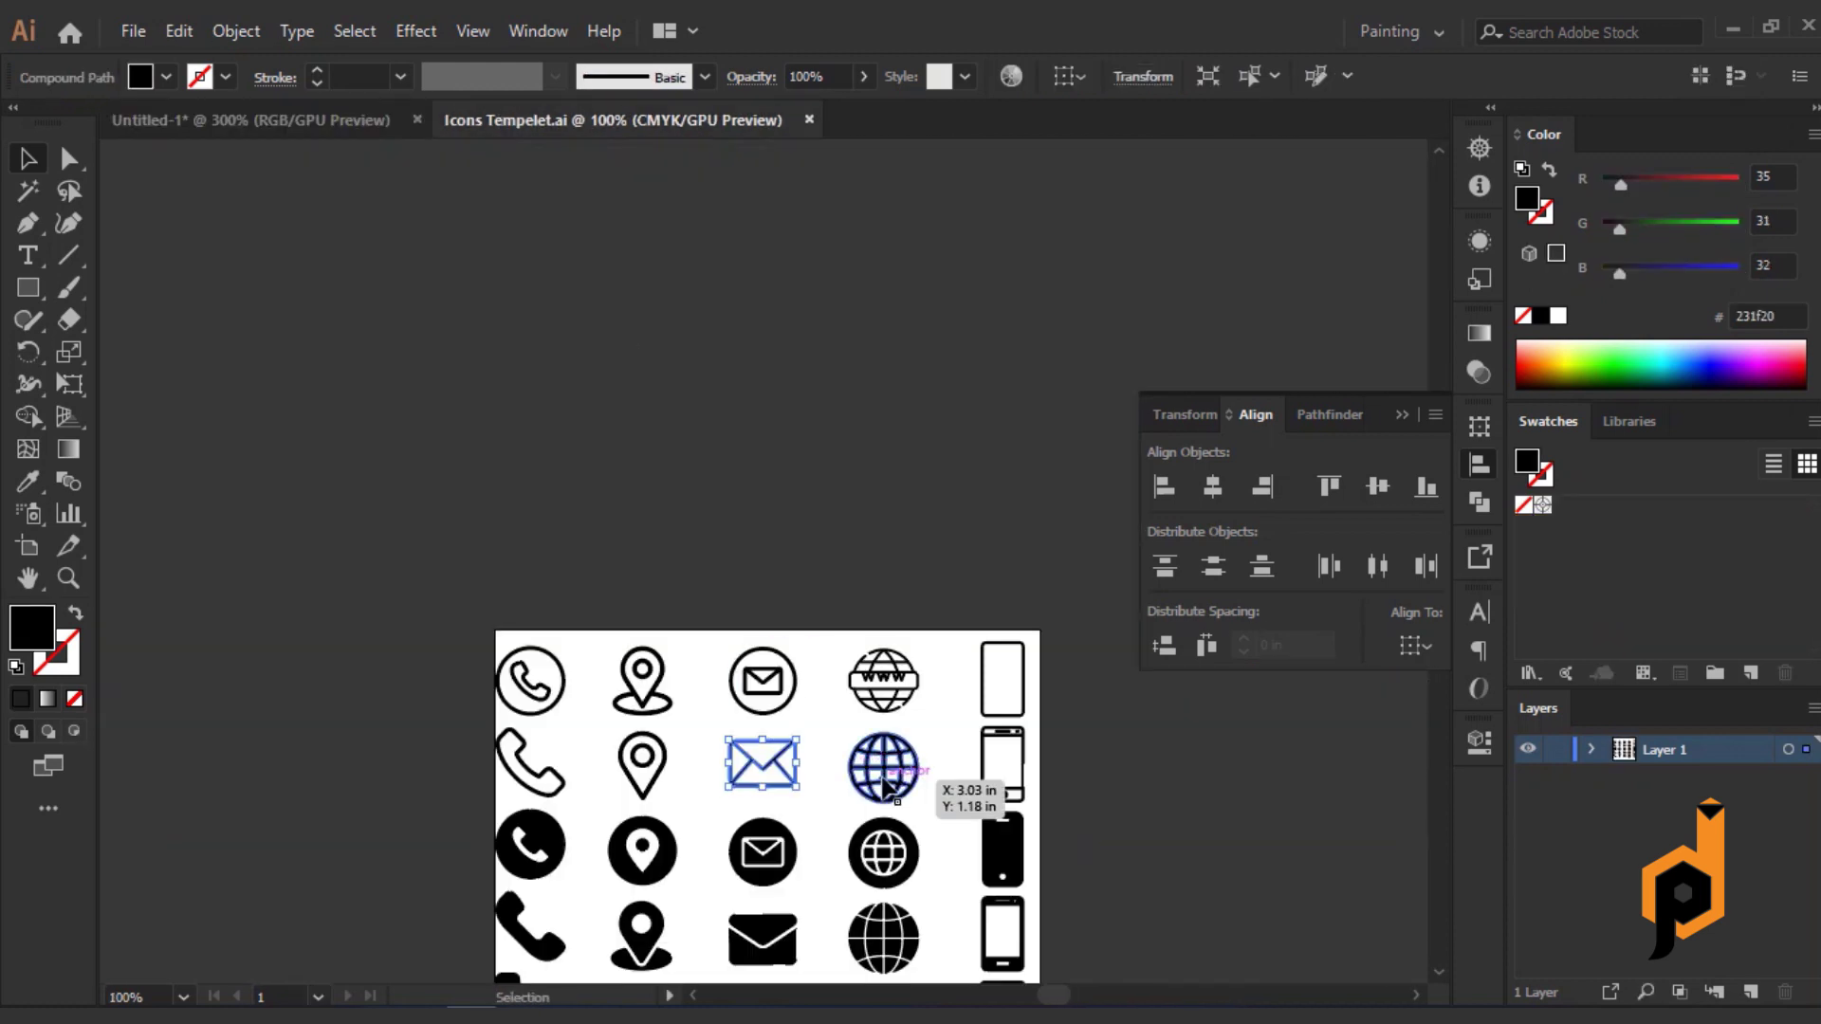
{"action": "left_click", "coordinate": [880, 677]}
{"action": "left_click_drag", "start_coordinate": [880, 677], "coordinate": [645, 654]}
{"action": "left_click", "coordinate": [166, 76]}
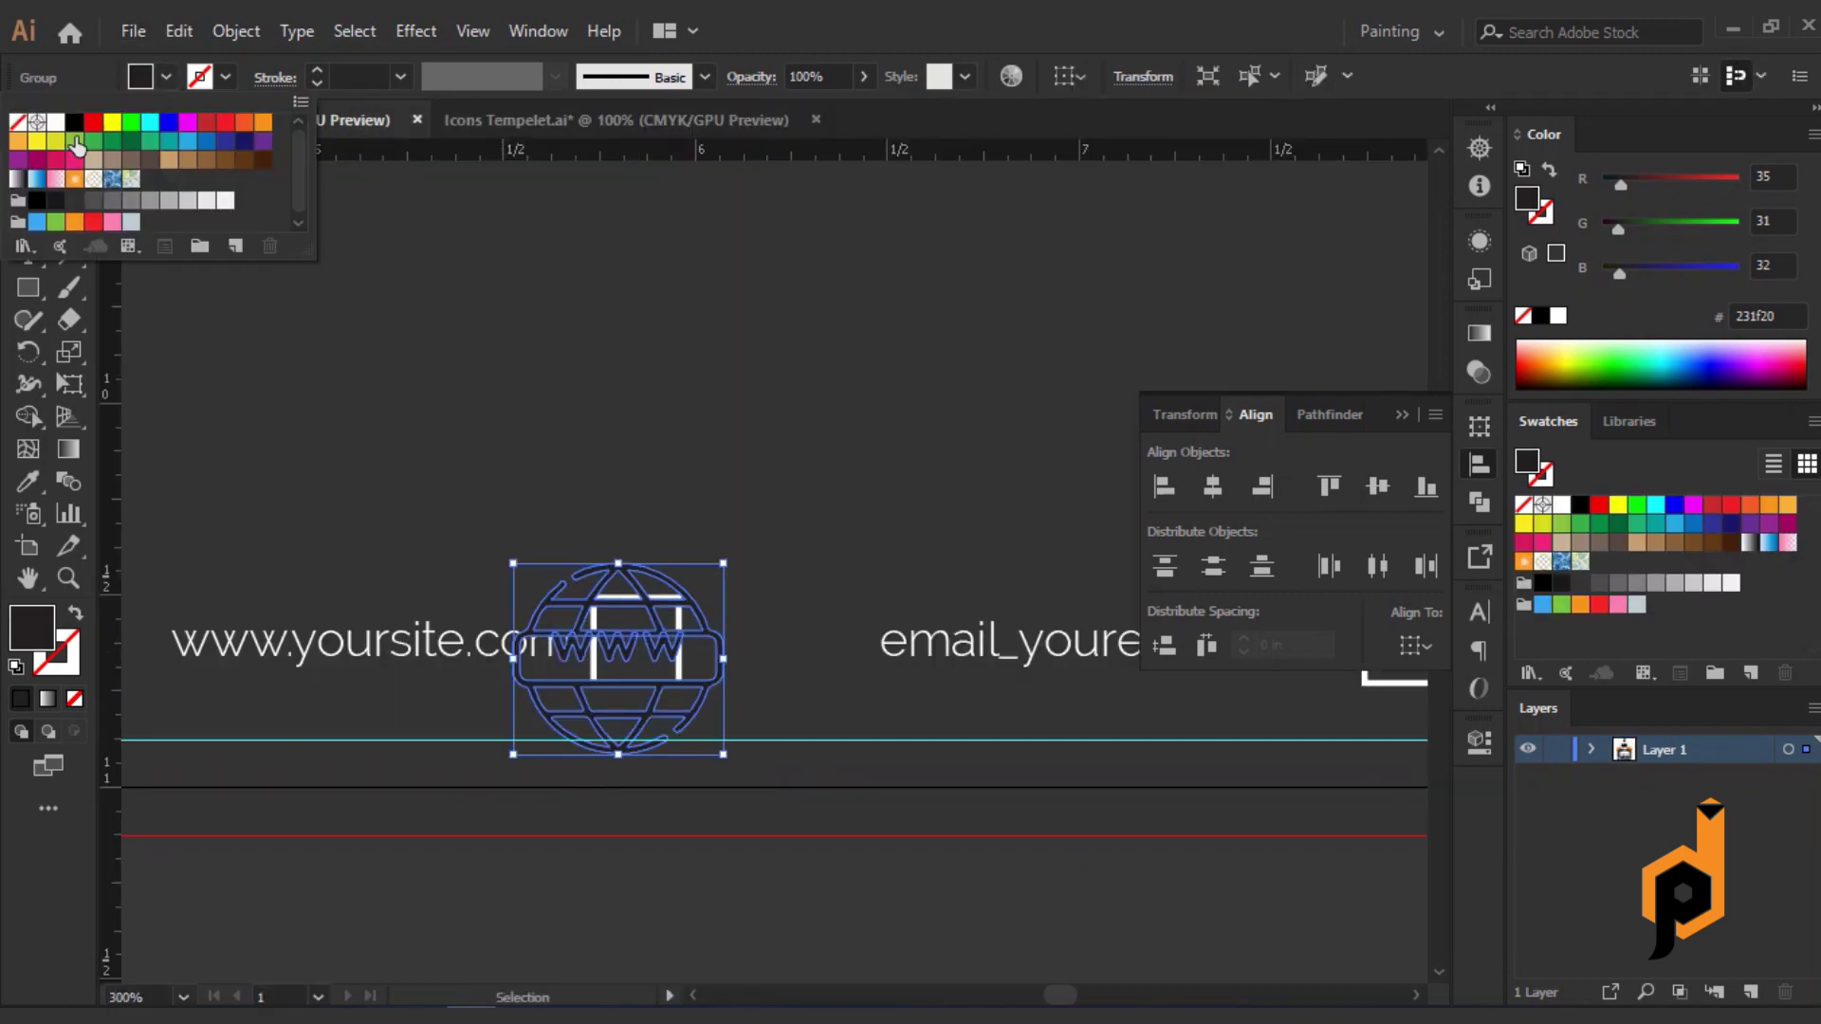
{"action": "left_click", "coordinate": [56, 121]}
Scale the globe icon down and center it on the website square horizontally and vertically.
{"action": "left_click_drag", "start_coordinate": [723, 752], "coordinate": [651, 715]}
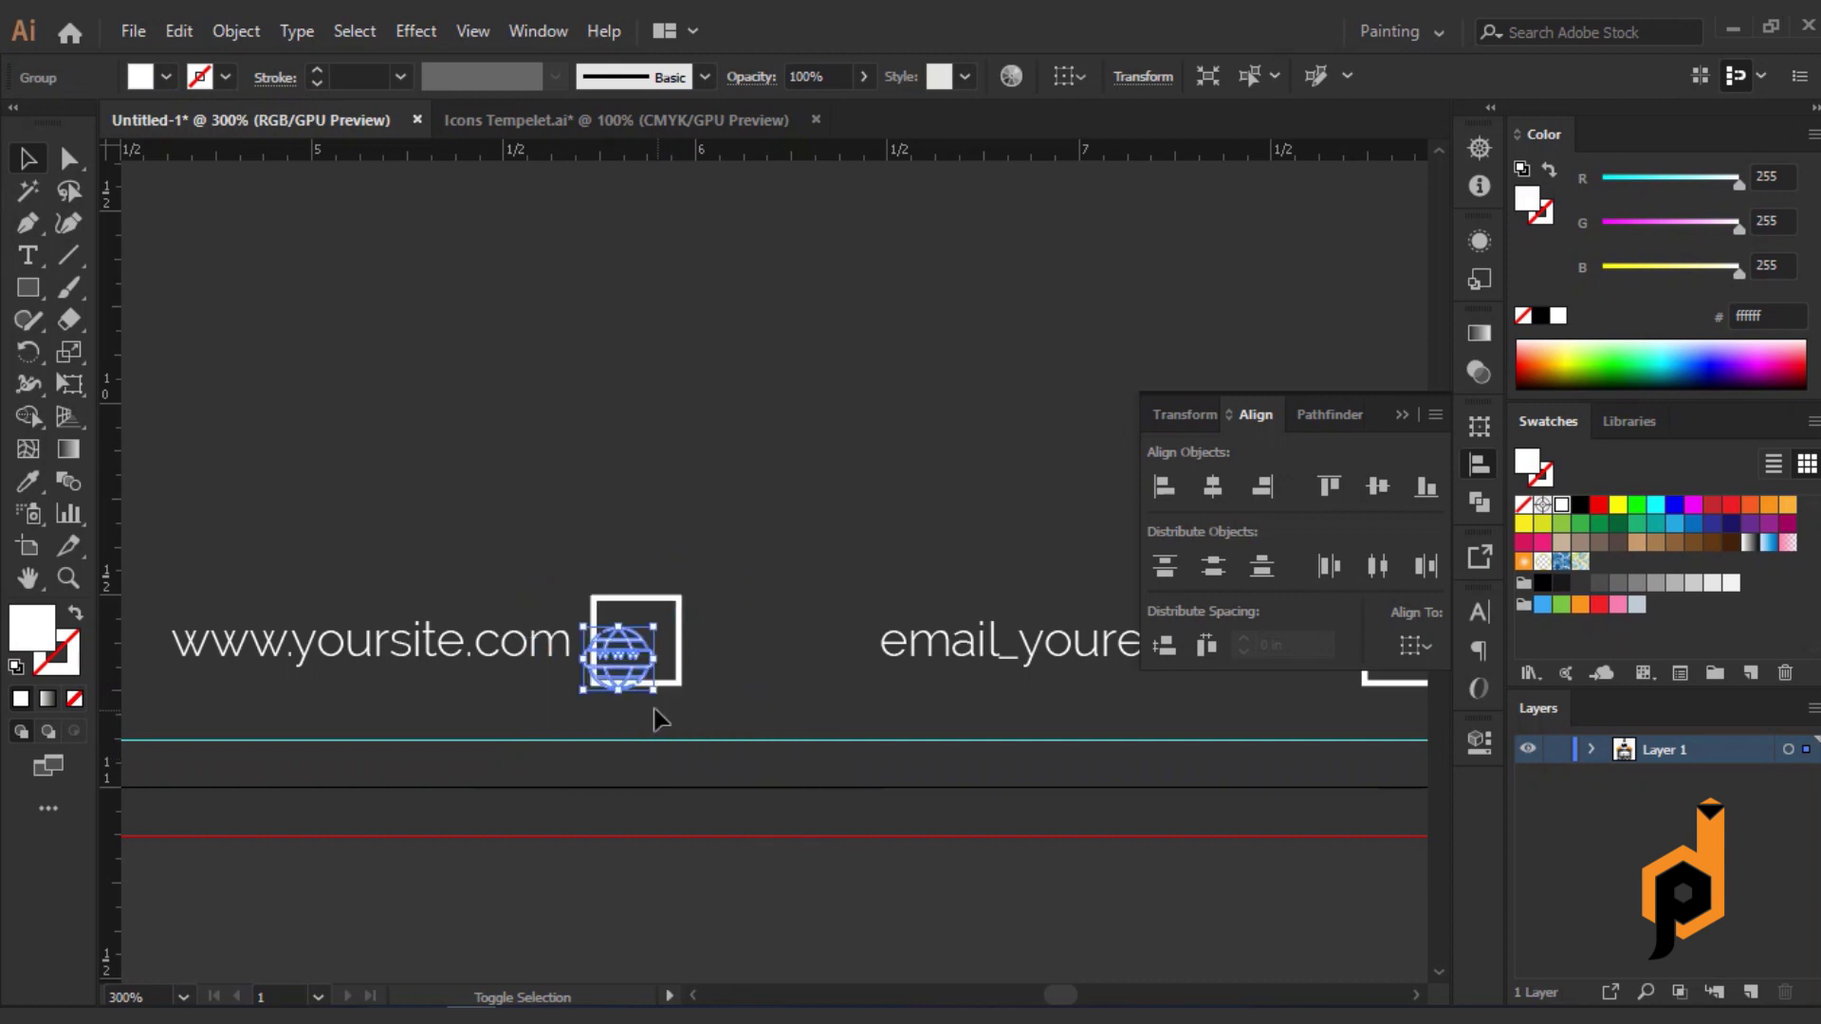
{"action": "scroll", "coordinate": [606, 675], "scroll_direction": "up", "scroll_amount": 2}
{"action": "left_click_drag", "start_coordinate": [602, 464], "coordinate": [766, 641]}
{"action": "left_click", "coordinate": [1213, 487]}
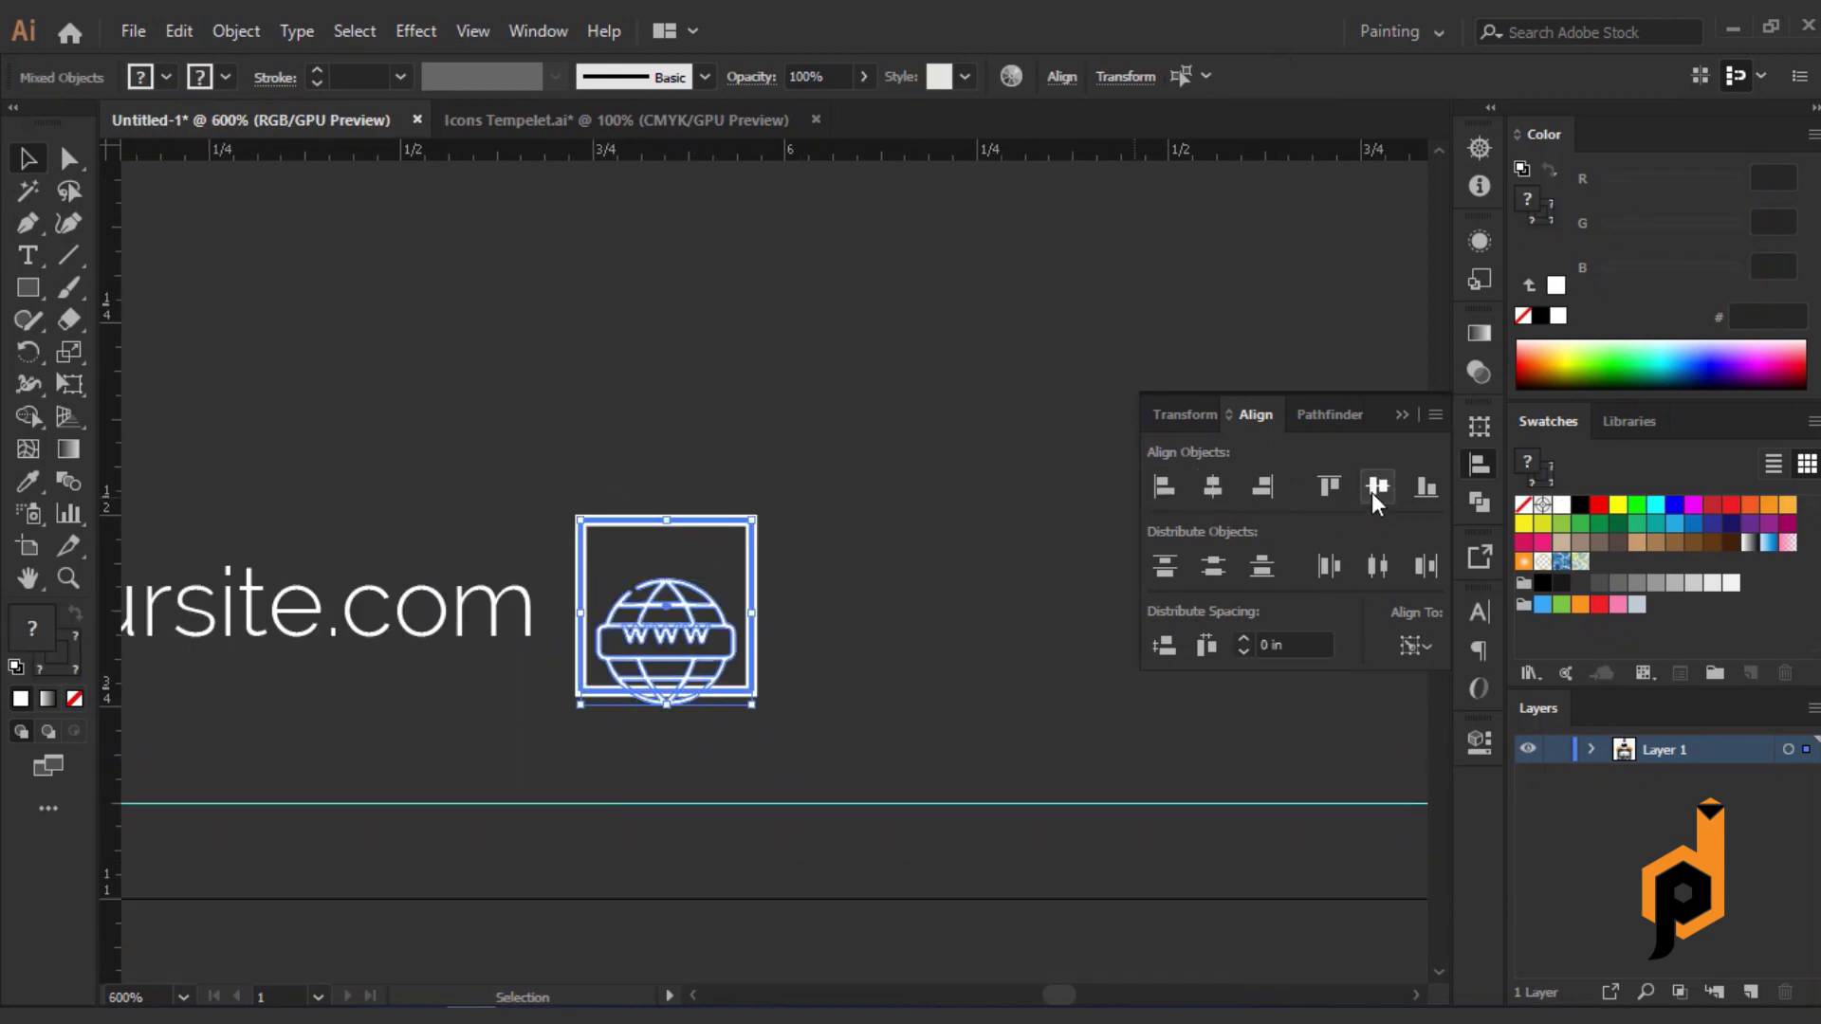
{"action": "left_click", "coordinate": [1377, 486]}
{"action": "left_click", "coordinate": [970, 677]}
Duplicate the last body paragraph below the existing three, and delete the copy.
{"action": "scroll", "coordinate": [939, 692], "scroll_direction": "down", "scroll_amount": 5}
{"action": "scroll", "coordinate": [909, 706], "scroll_direction": "down", "scroll_amount": 1}
{"action": "left_click_drag", "start_coordinate": [915, 875], "coordinate": [913, 920]}
{"action": "left_click", "coordinate": [825, 649]}
{"action": "left_click_drag", "start_coordinate": [825, 648], "coordinate": [825, 704]}
{"action": "left_click", "coordinate": [1178, 884]}
{"action": "scroll", "coordinate": [1117, 878], "scroll_direction": "down", "scroll_amount": 2}
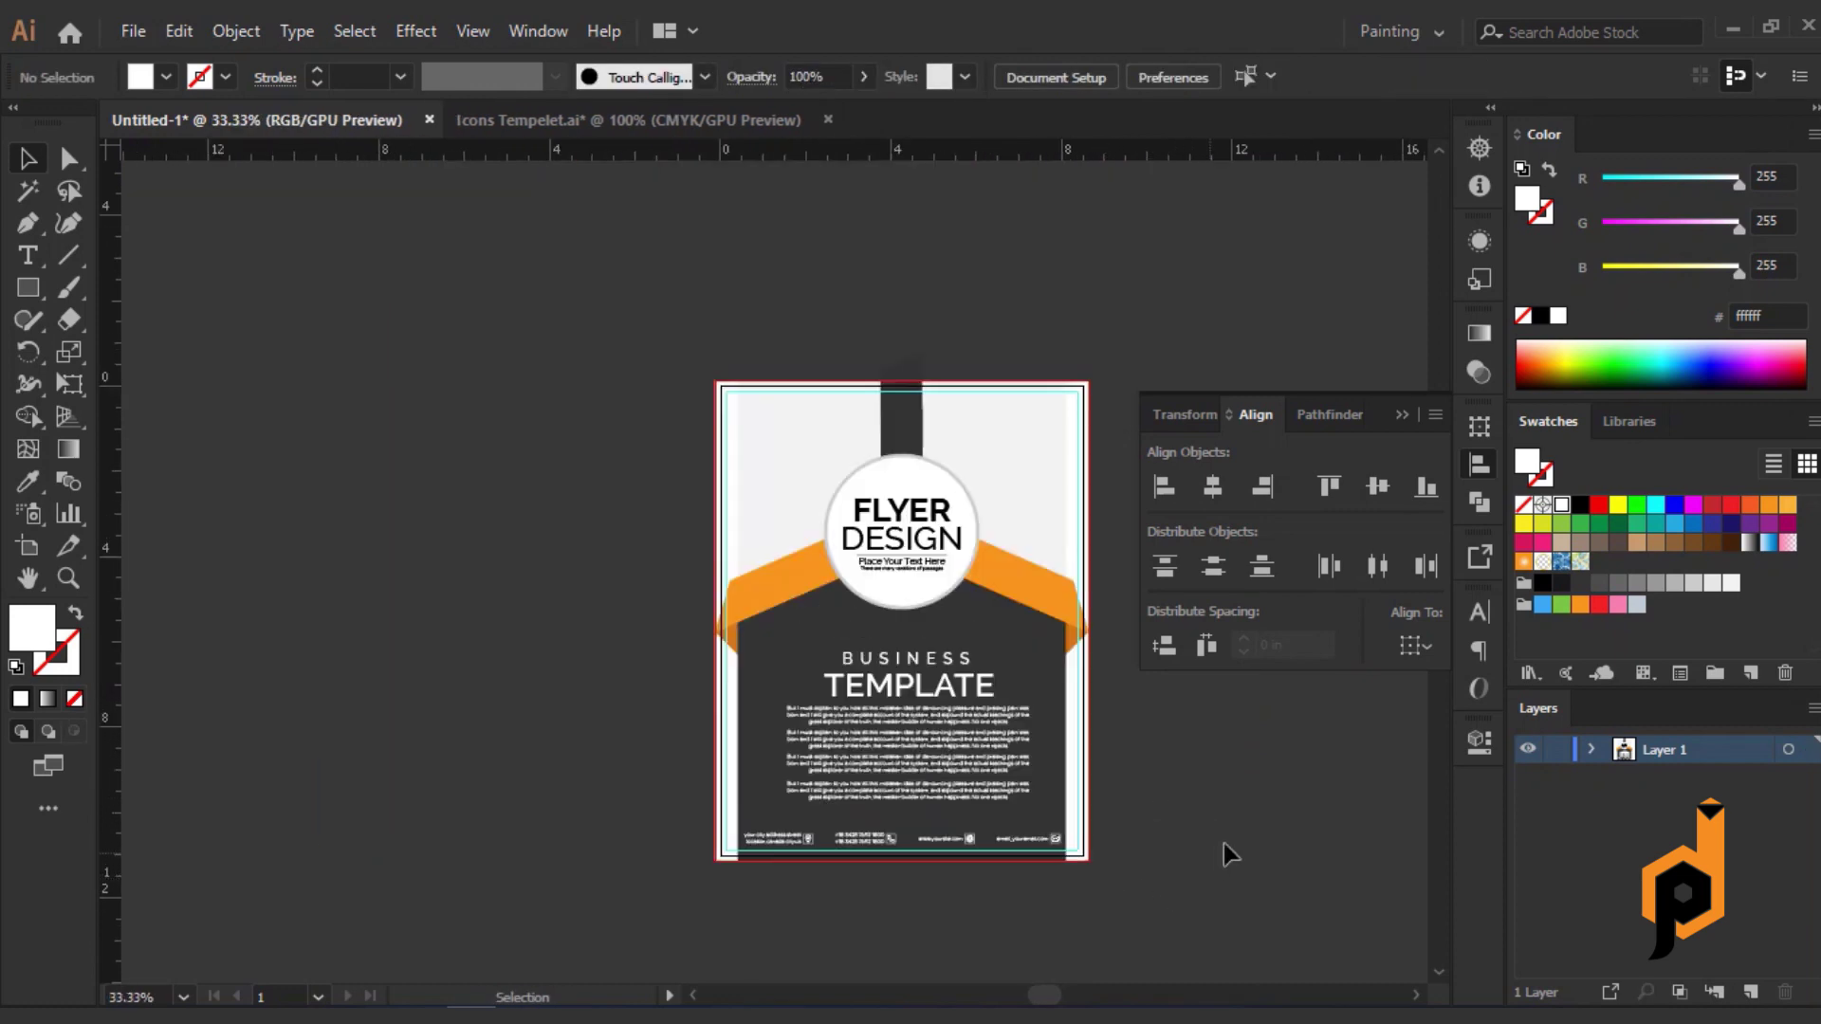
{"action": "scroll", "coordinate": [1005, 787], "scroll_direction": "up", "scroll_amount": 3}
{"action": "left_click", "coordinate": [810, 814]}
{"action": "key", "text": "Delete"}
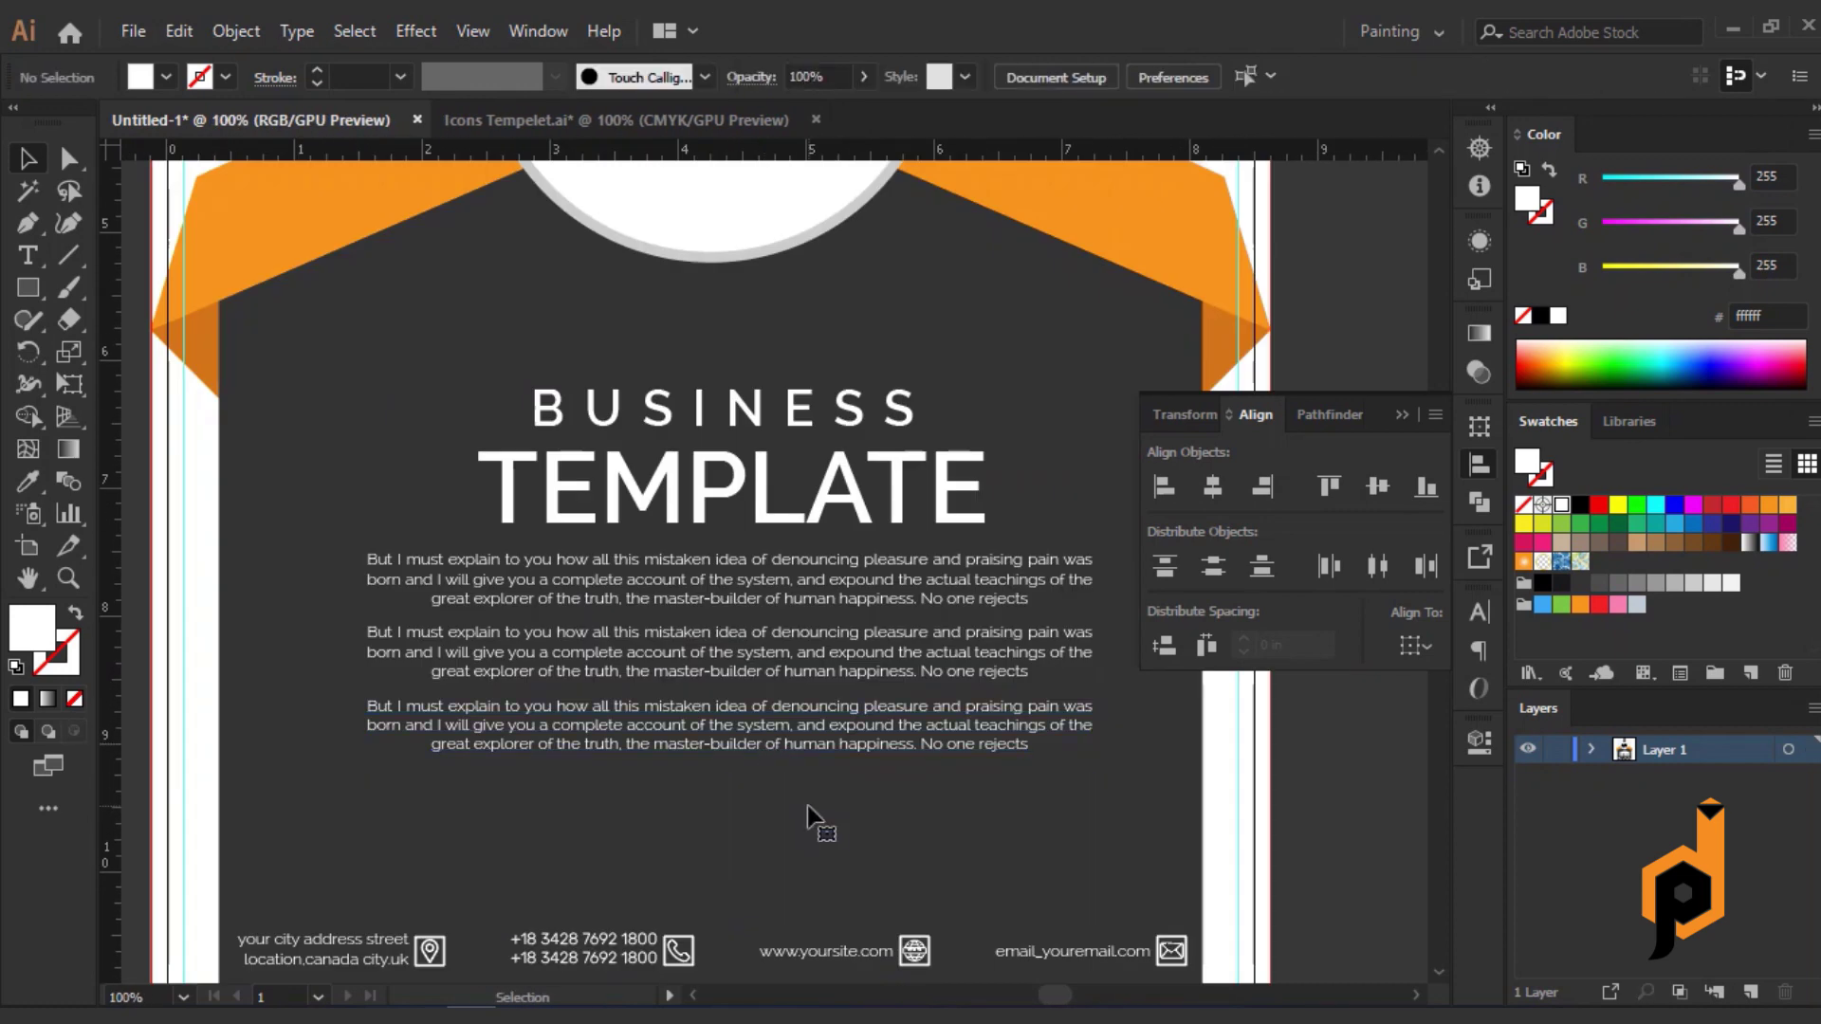
Move the BUSINESS TEMPLATE heading and the three body paragraphs down slightly together, and close the Align panel.
{"action": "left_click", "coordinate": [713, 743]}
{"action": "left_click", "coordinate": [725, 655], "text": "shift"}
{"action": "left_click", "coordinate": [731, 598], "text": "shift"}
{"action": "left_click", "coordinate": [733, 486], "text": "shift"}
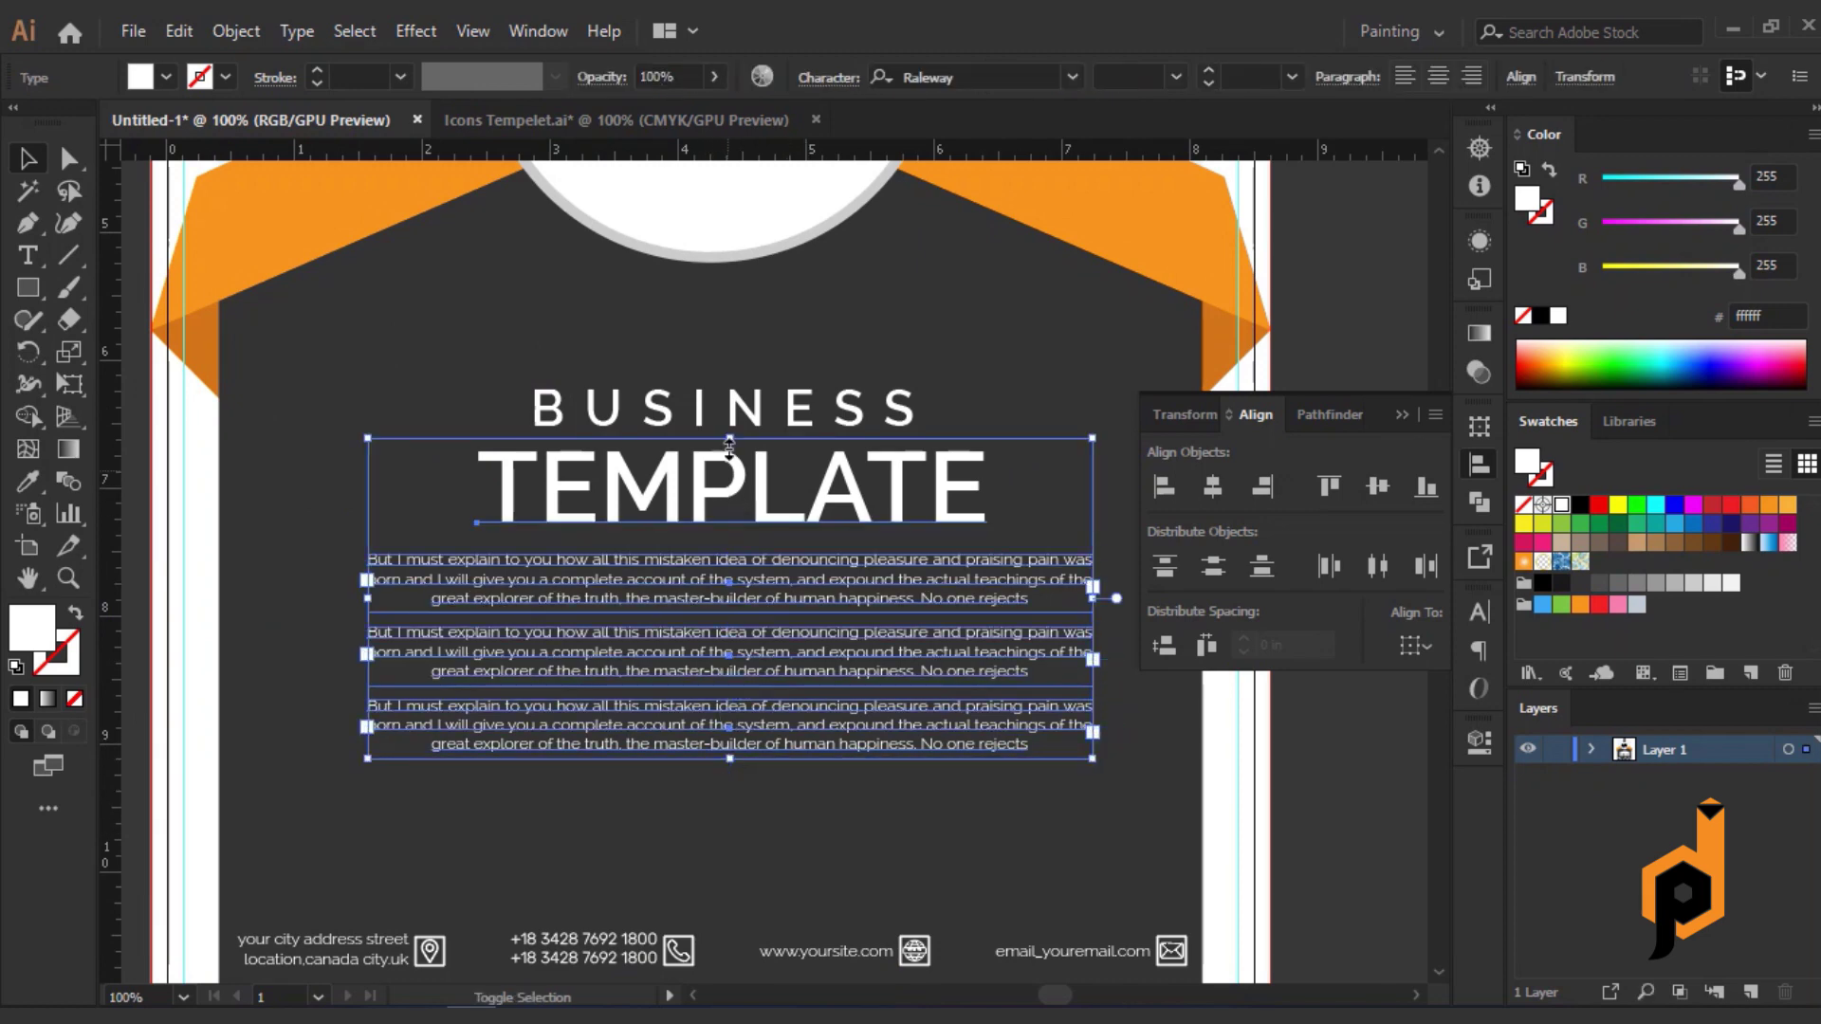
{"action": "left_click", "coordinate": [735, 413], "text": "shift"}
{"action": "key", "text": "Down"}
{"action": "left_click_drag", "start_coordinate": [749, 728], "coordinate": [749, 763]}
{"action": "left_click", "coordinate": [1344, 878]}
{"action": "scroll", "coordinate": [1344, 878], "scroll_direction": "down", "scroll_amount": 2}
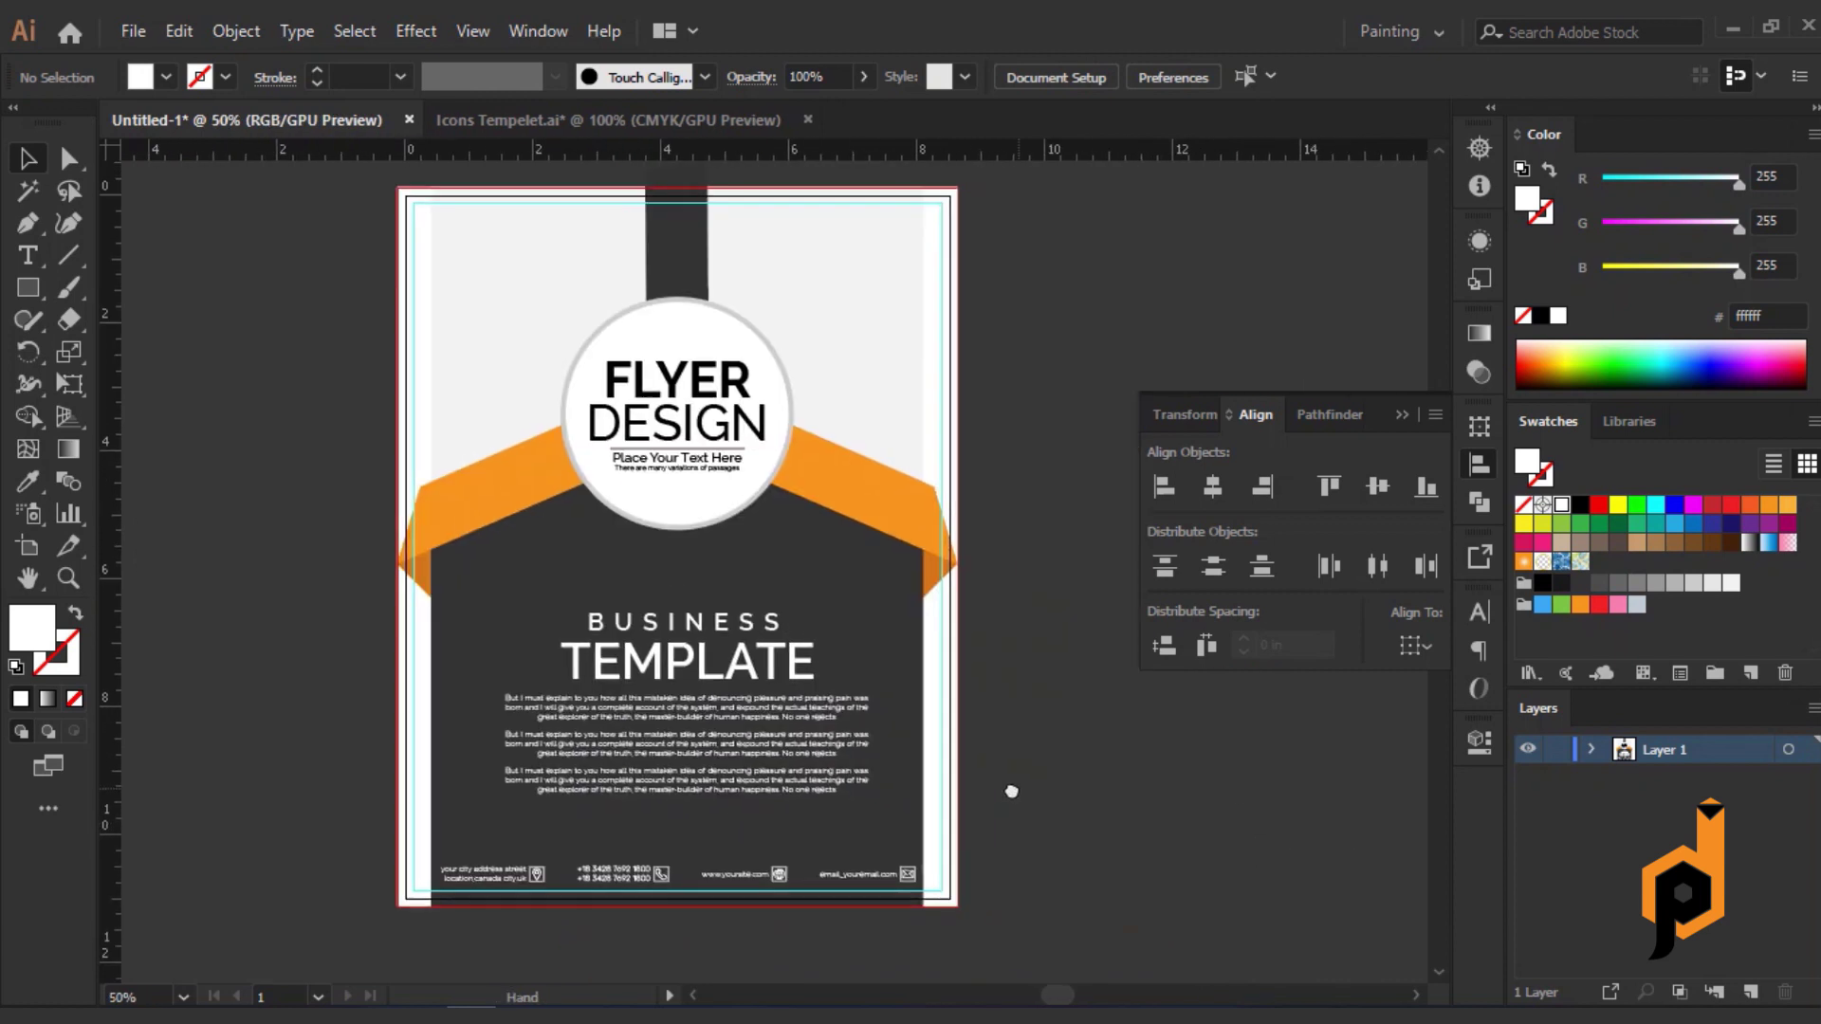
{"action": "left_click", "coordinate": [1403, 414]}
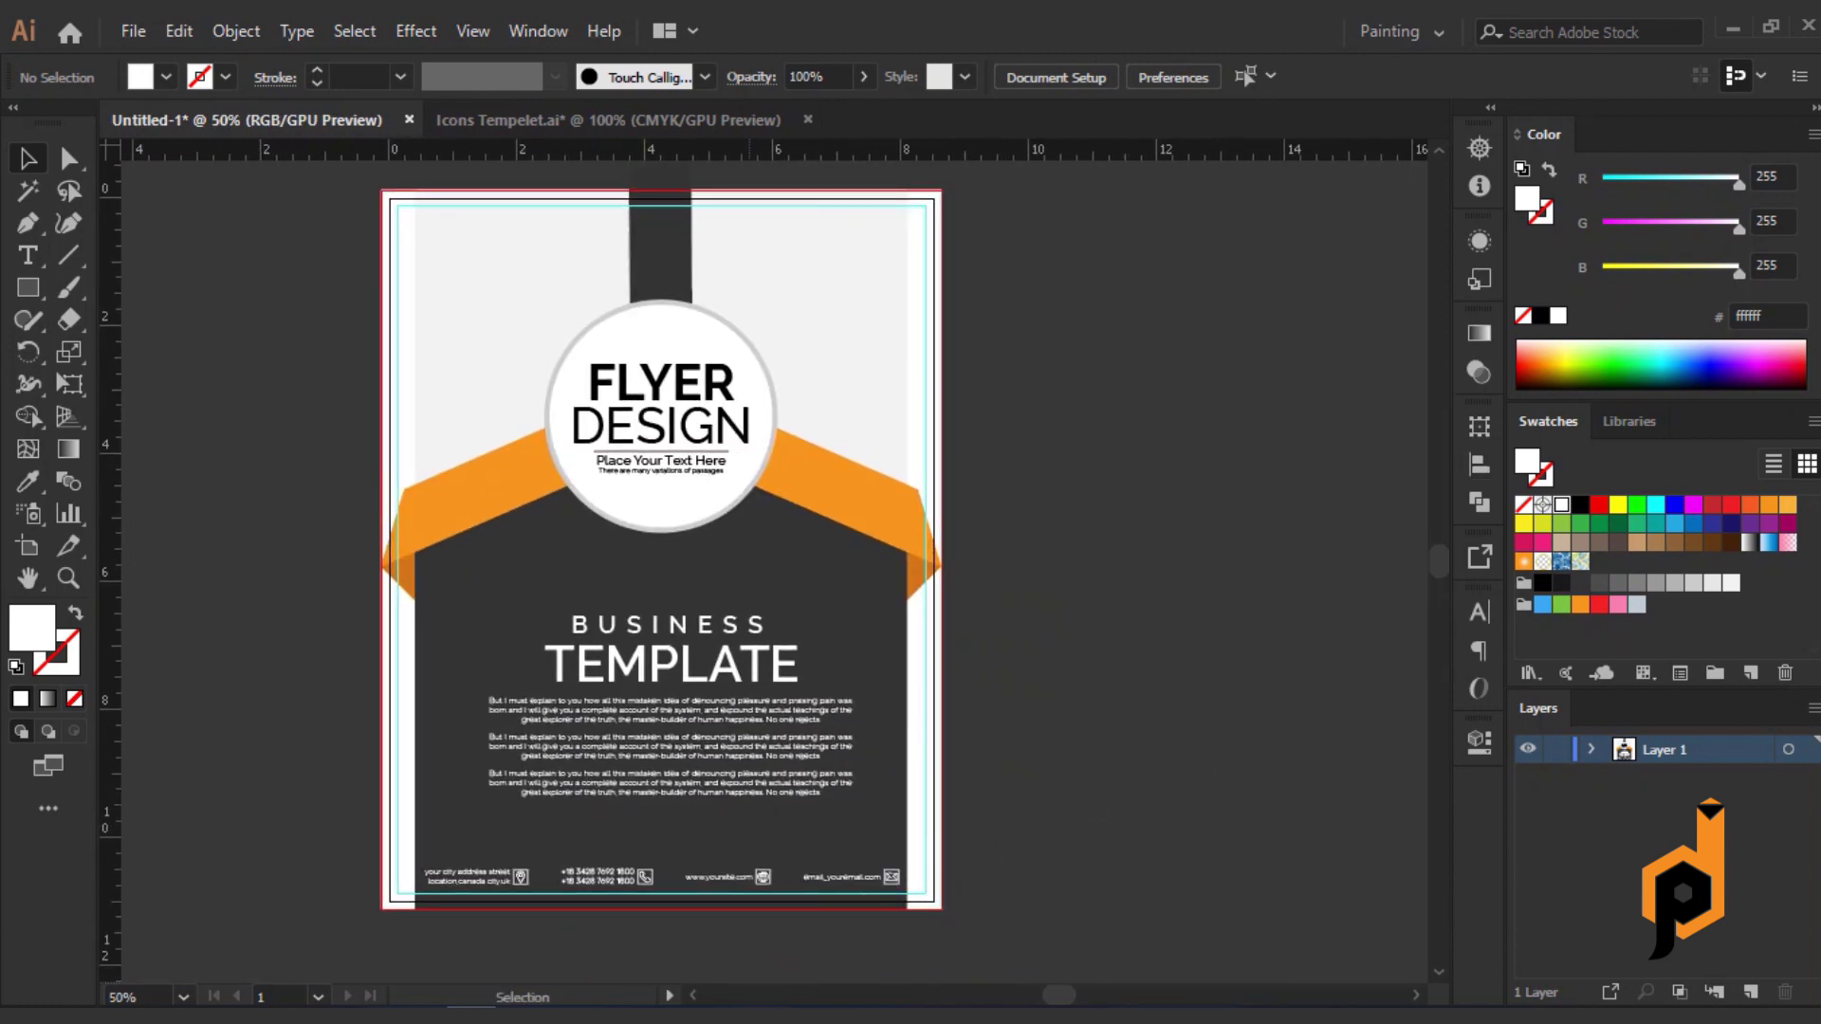